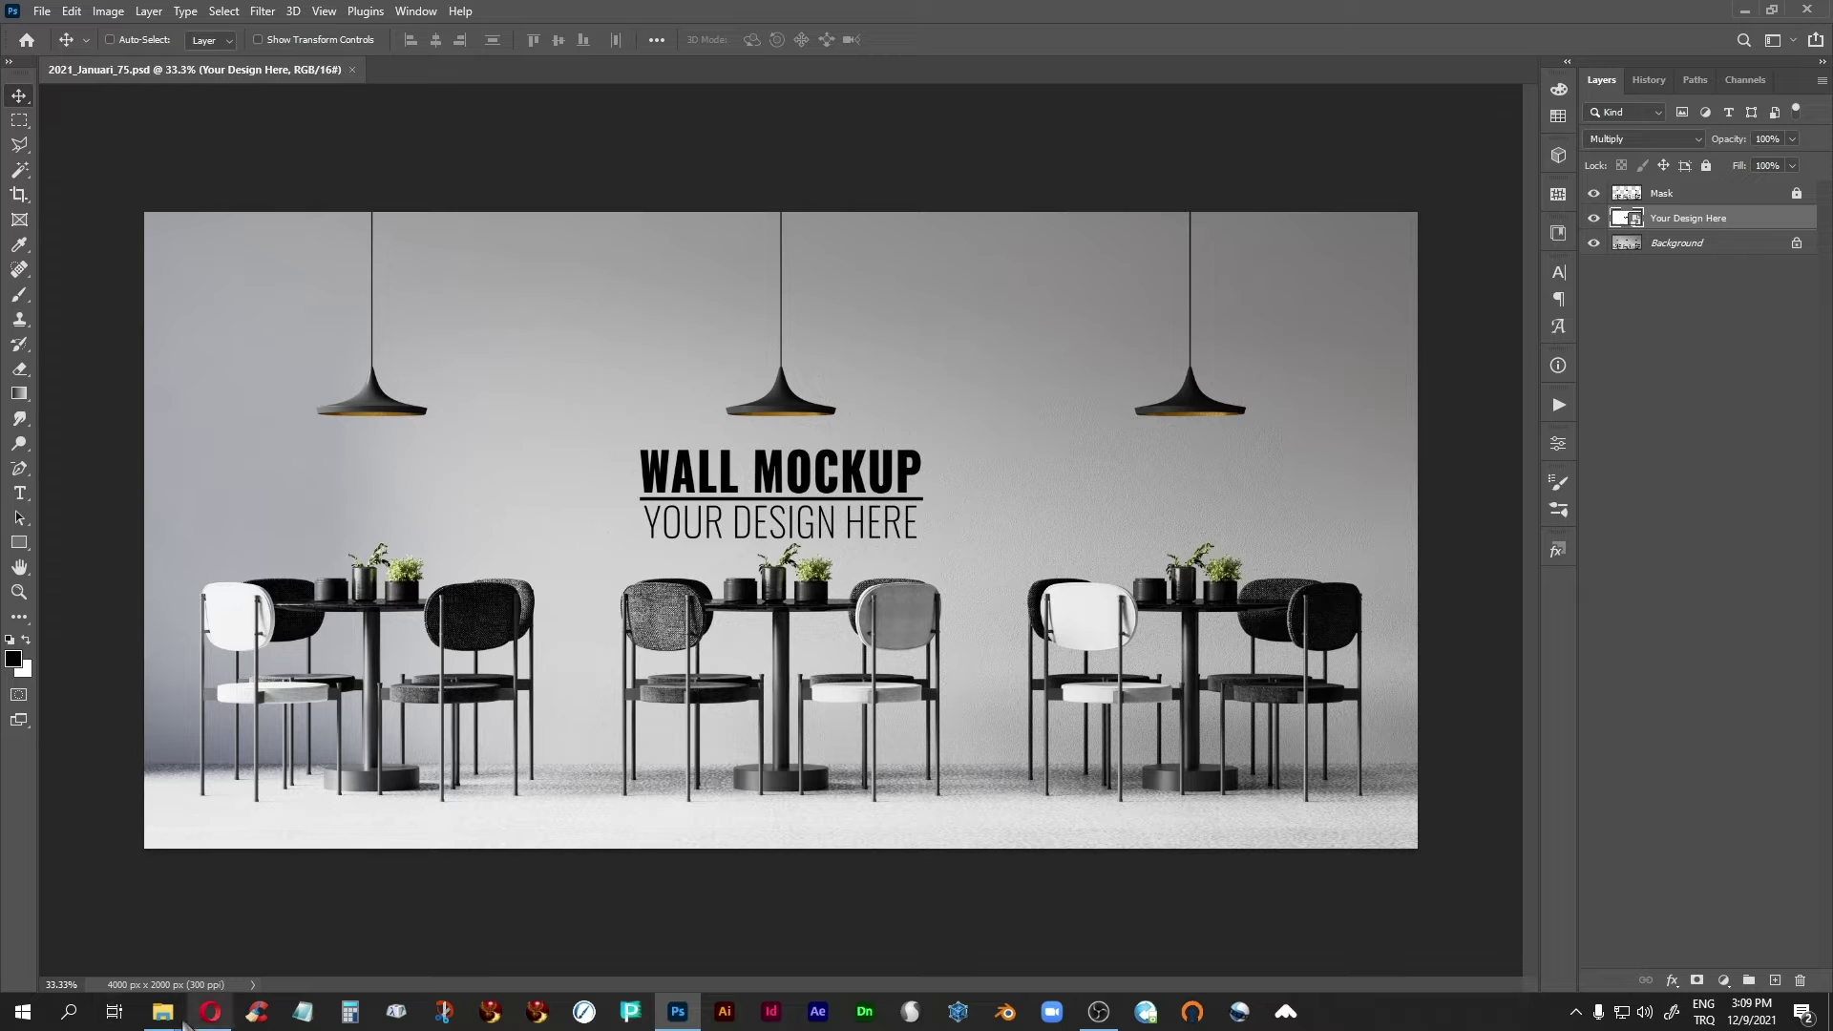
Switch to Google Drive in the browser, look through the LOGOS_outdoor-indoor folder for the 2021_Januari wall mockups, and return to Photoshop.
click(211, 1014)
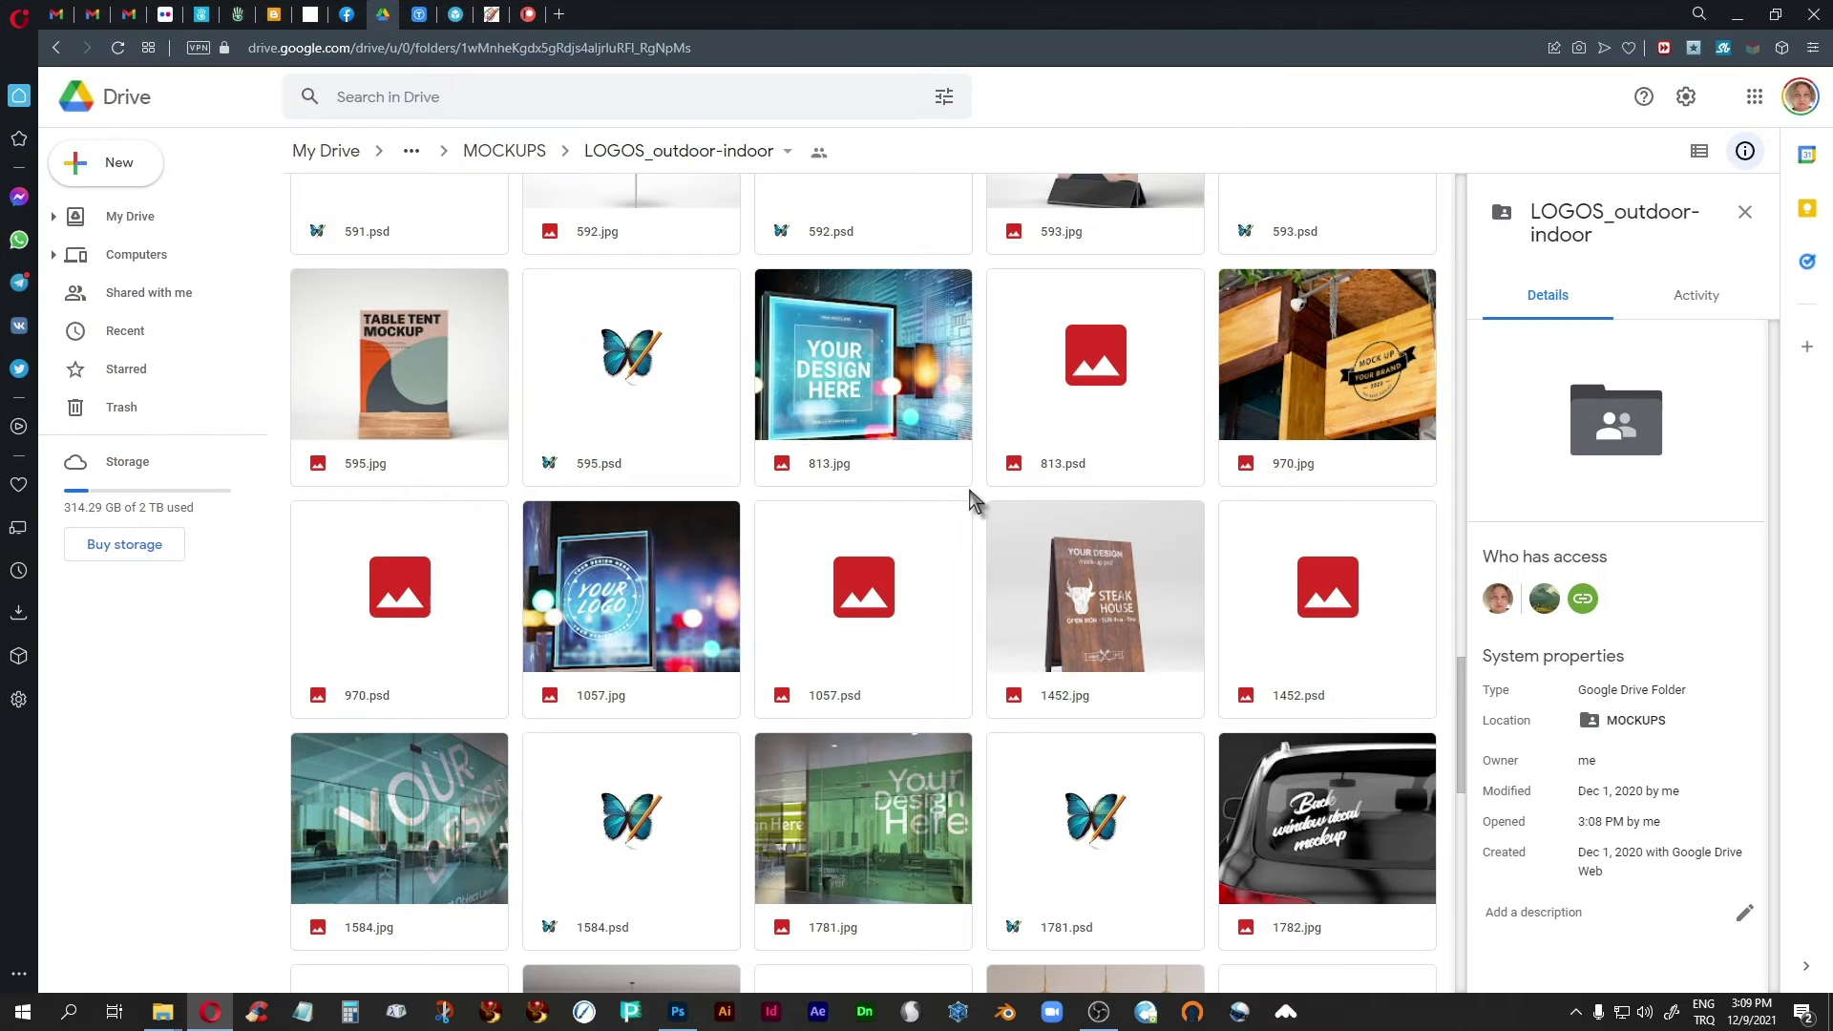
scroll(1009, 711, up, 10)
scroll(1011, 716, up, 5)
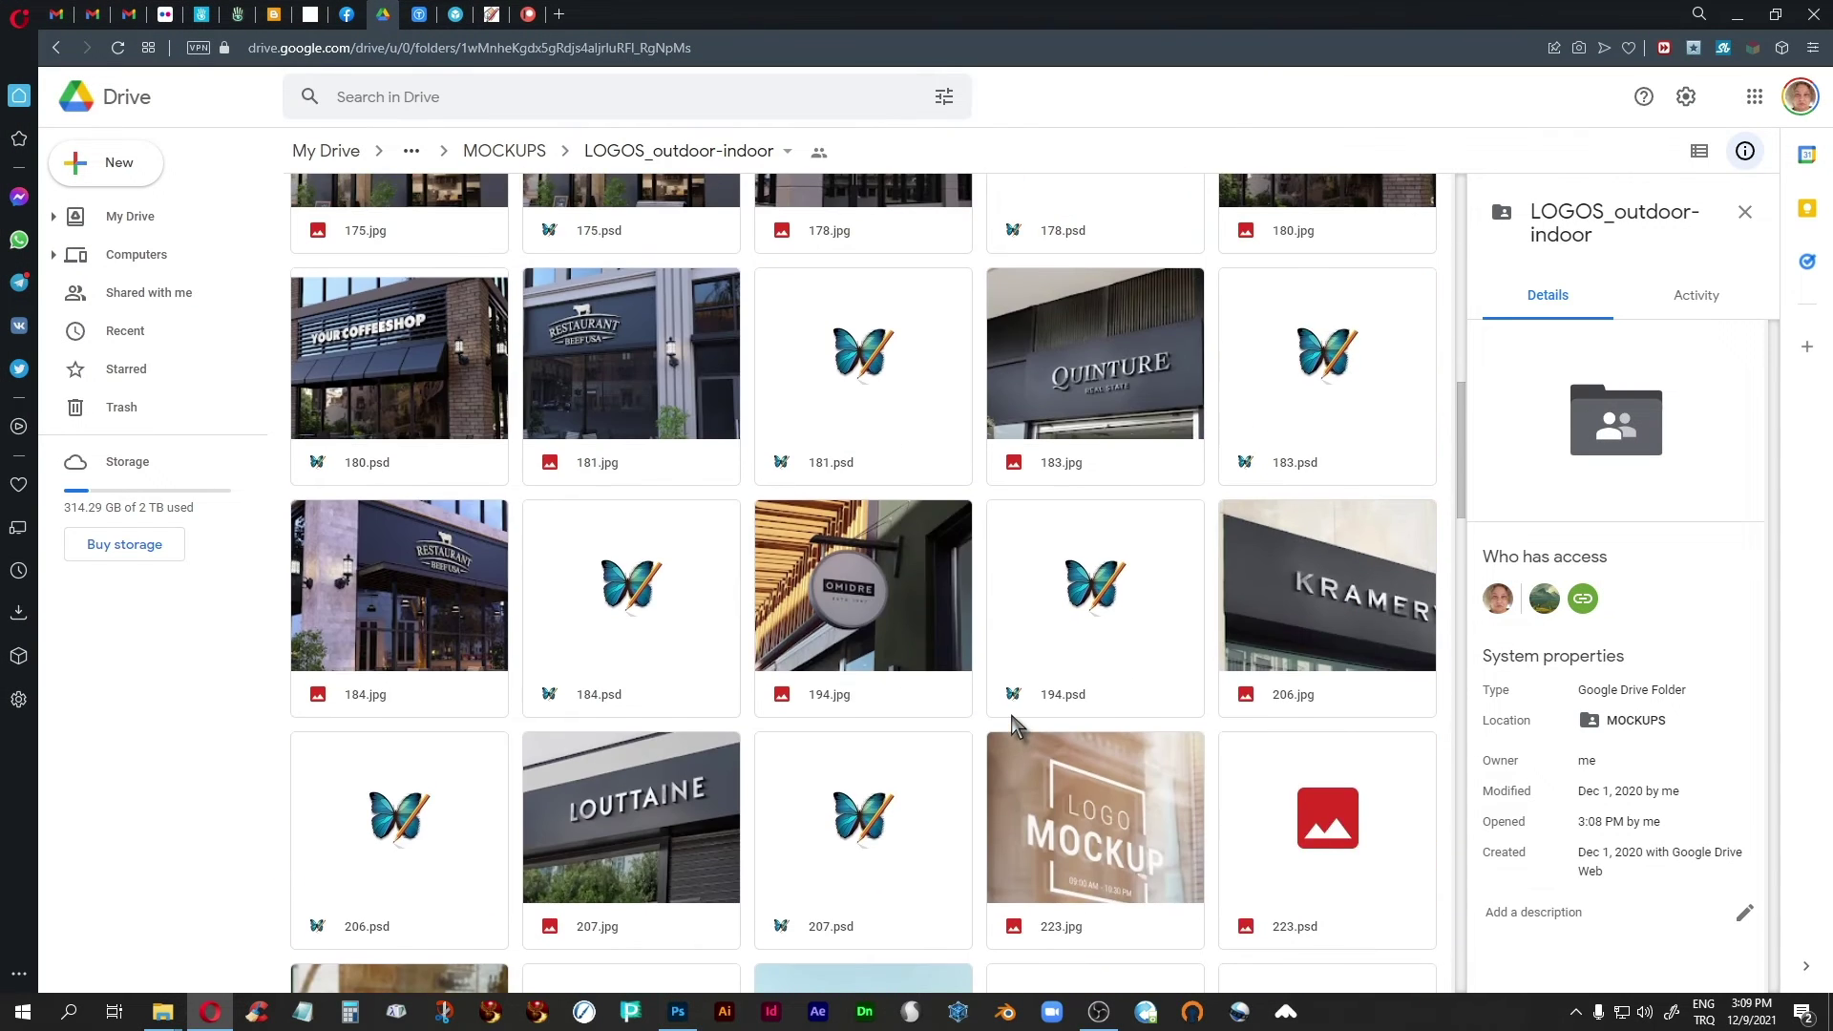
scroll(1014, 721, down, 6)
scroll(1014, 726, down, 15)
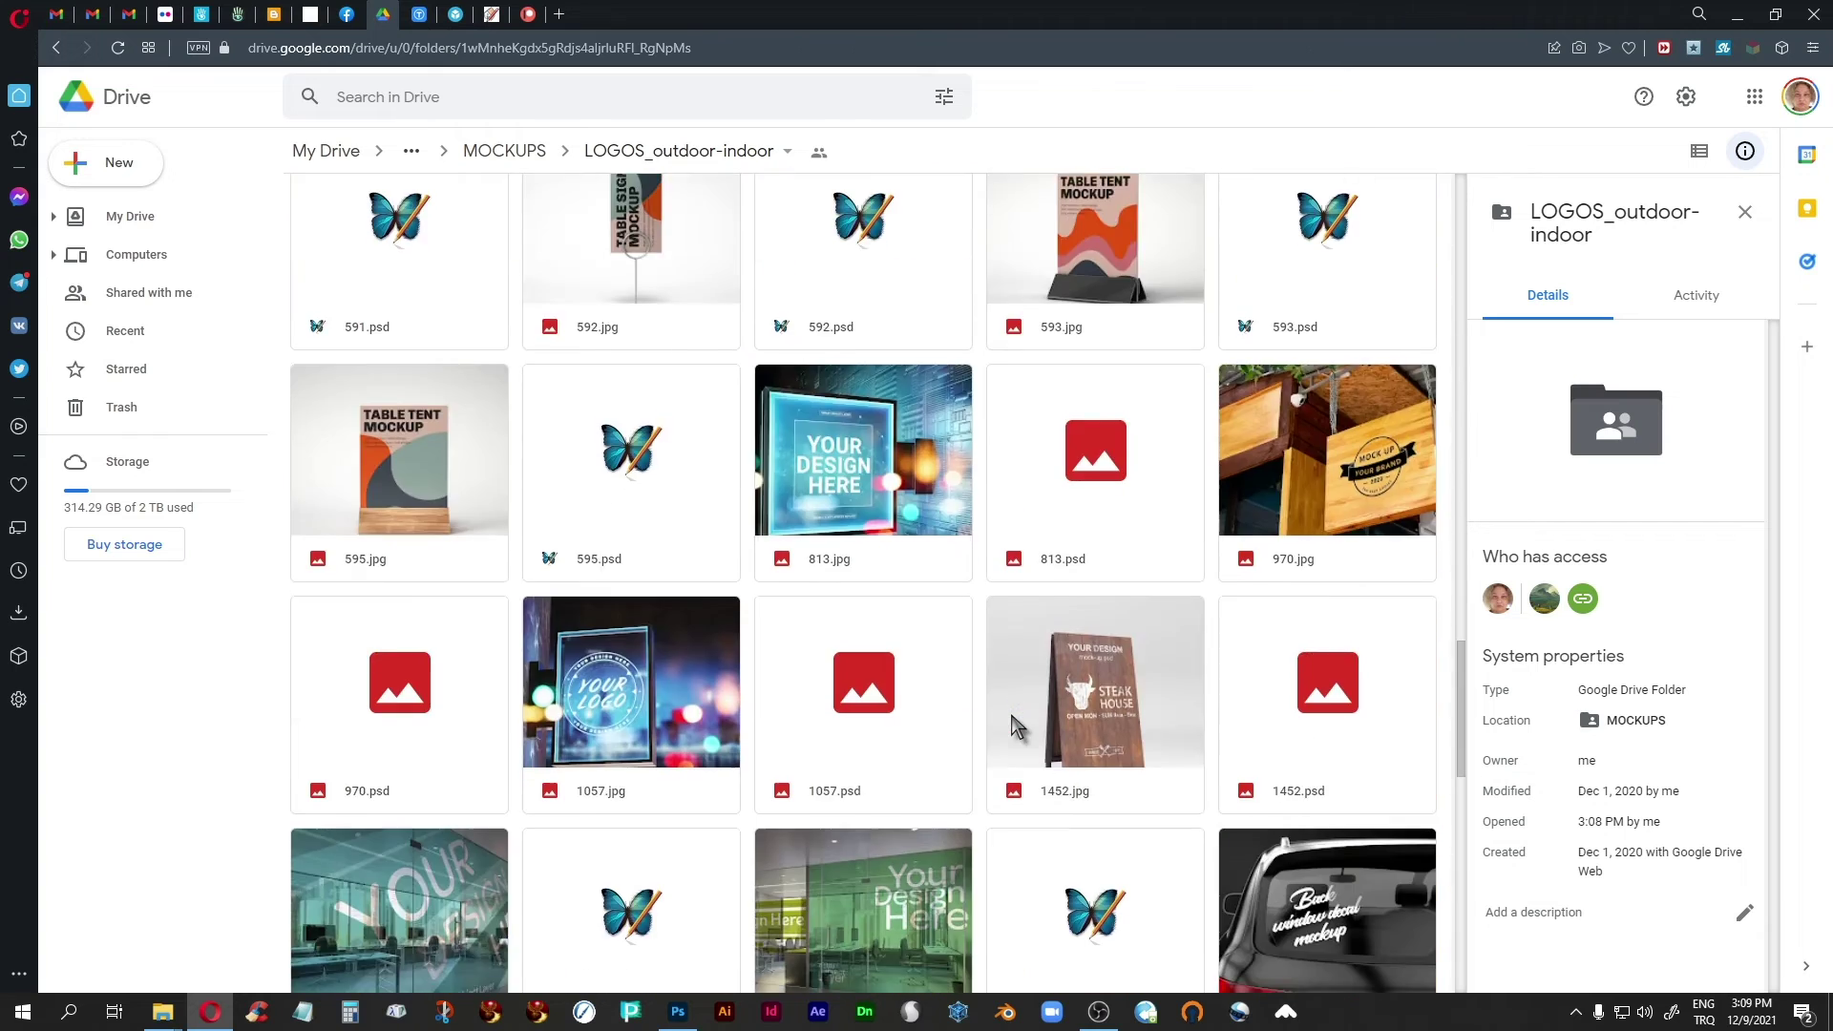
scroll(1014, 726, up, 11)
scroll(1014, 724, up, 15)
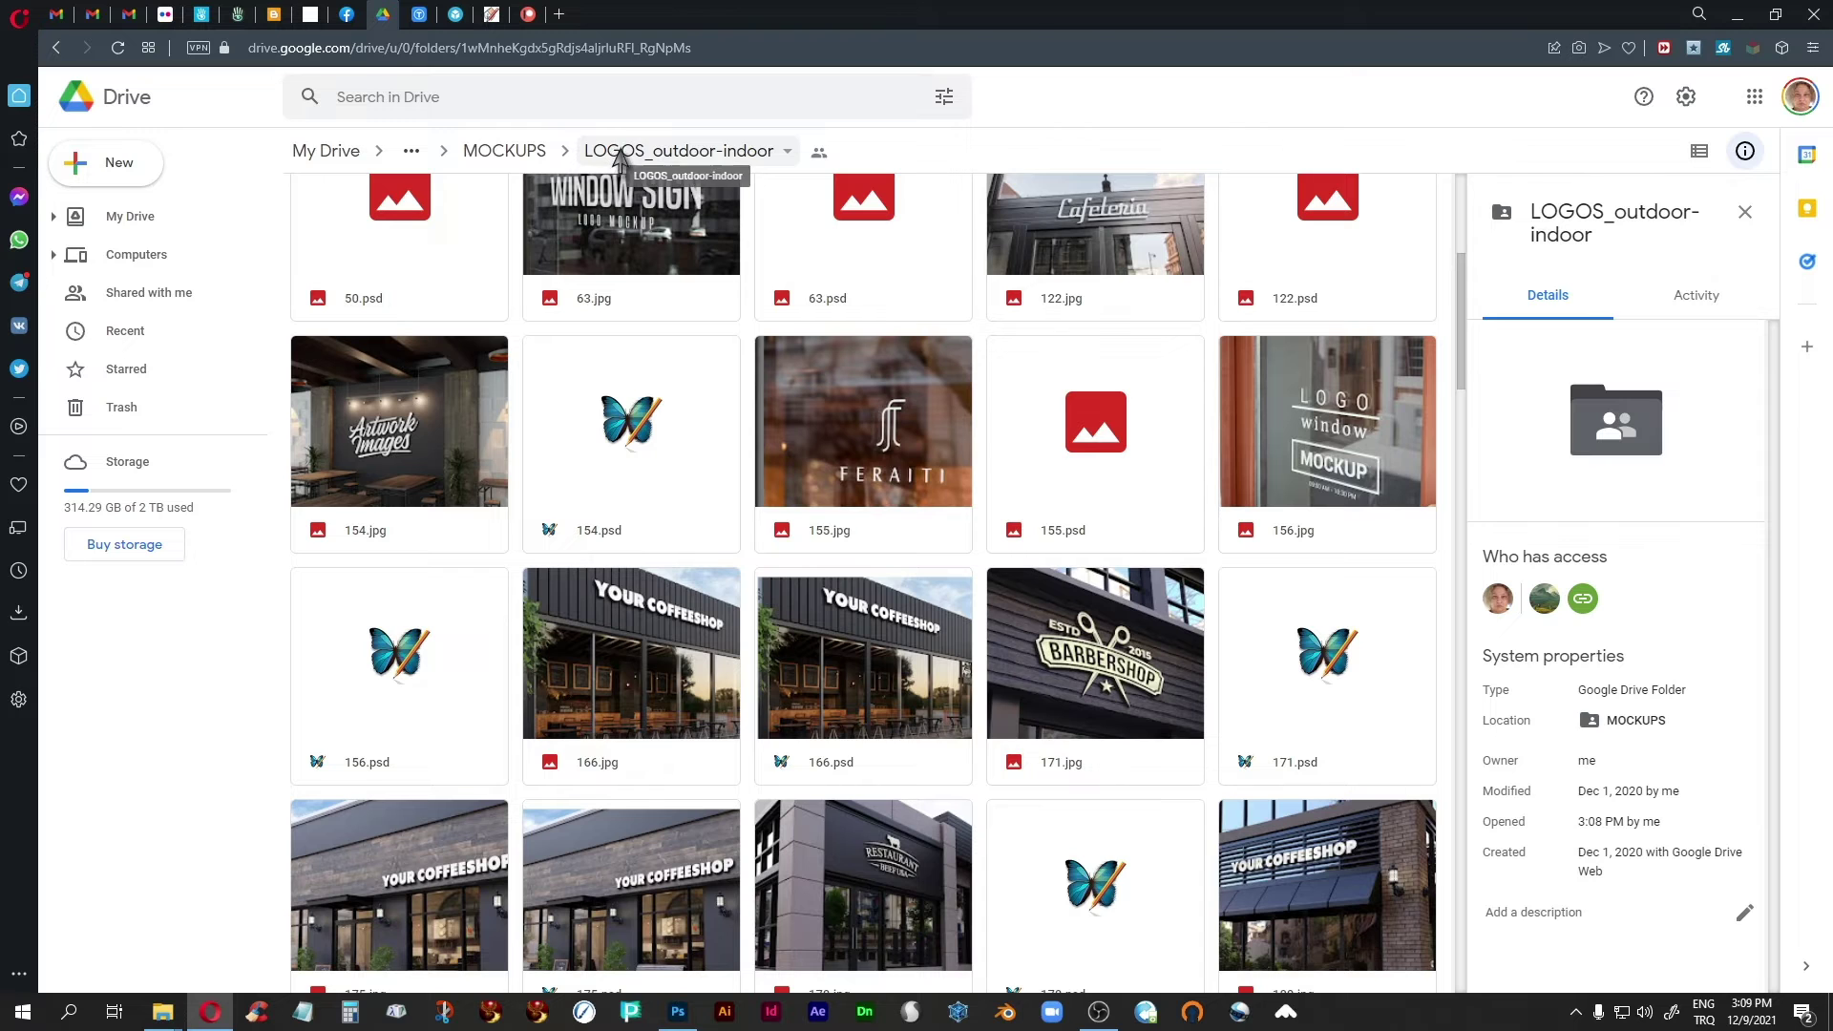
scroll(1014, 812, down, 6)
scroll(1014, 811, down, 7)
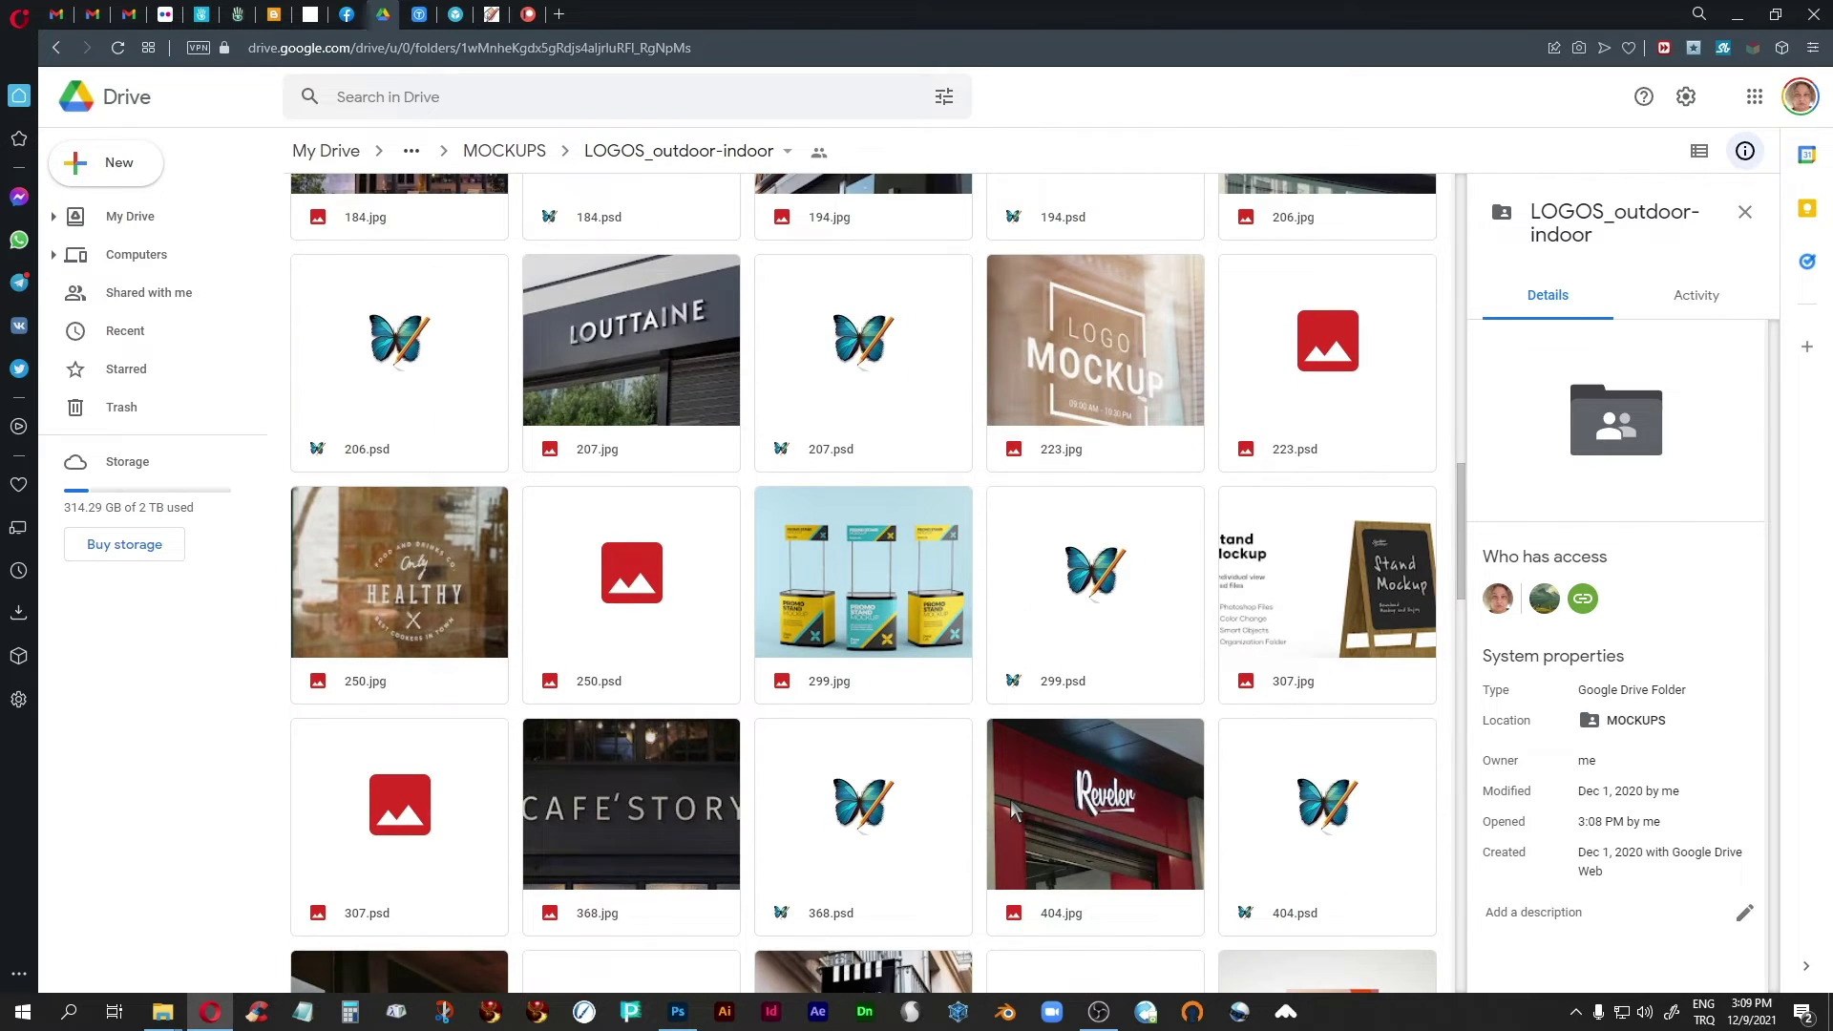
scroll(1014, 811, down, 10)
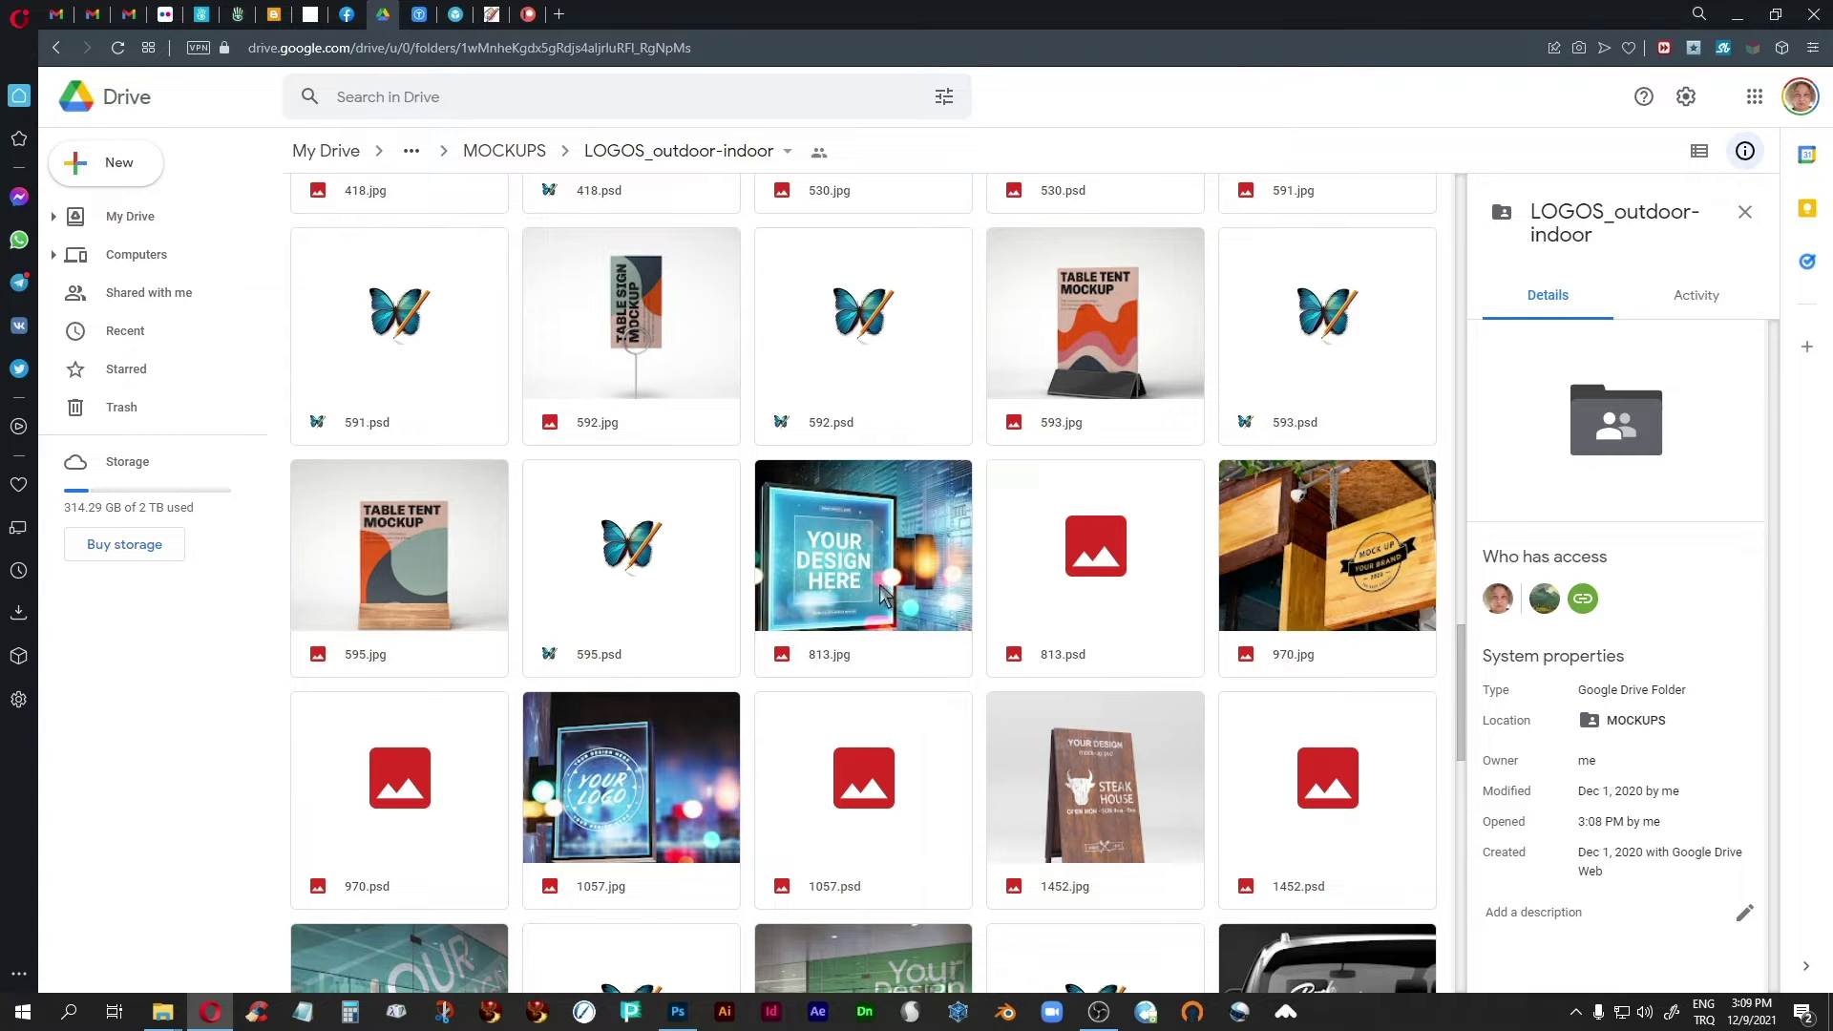
scroll(1023, 721, down, 5)
scroll(1023, 722, down, 7)
scroll(1023, 722, down, 3)
scroll(1031, 723, up, 6)
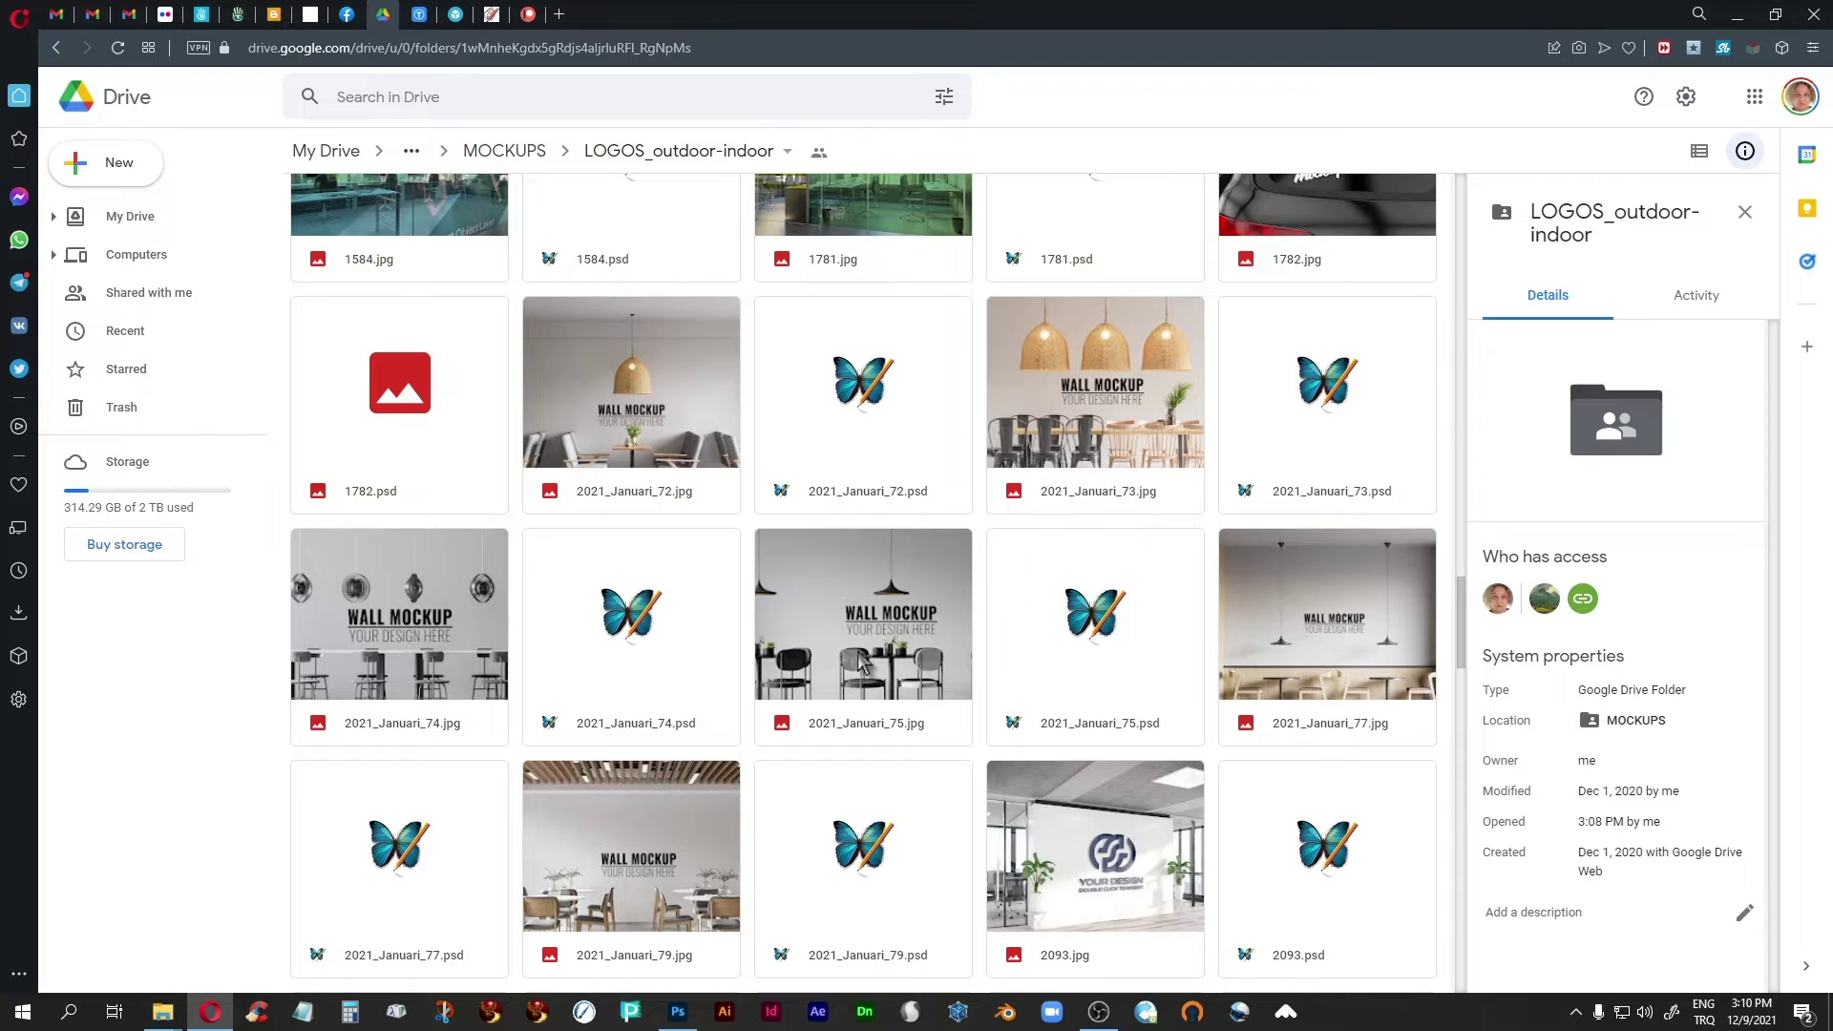
click(1739, 23)
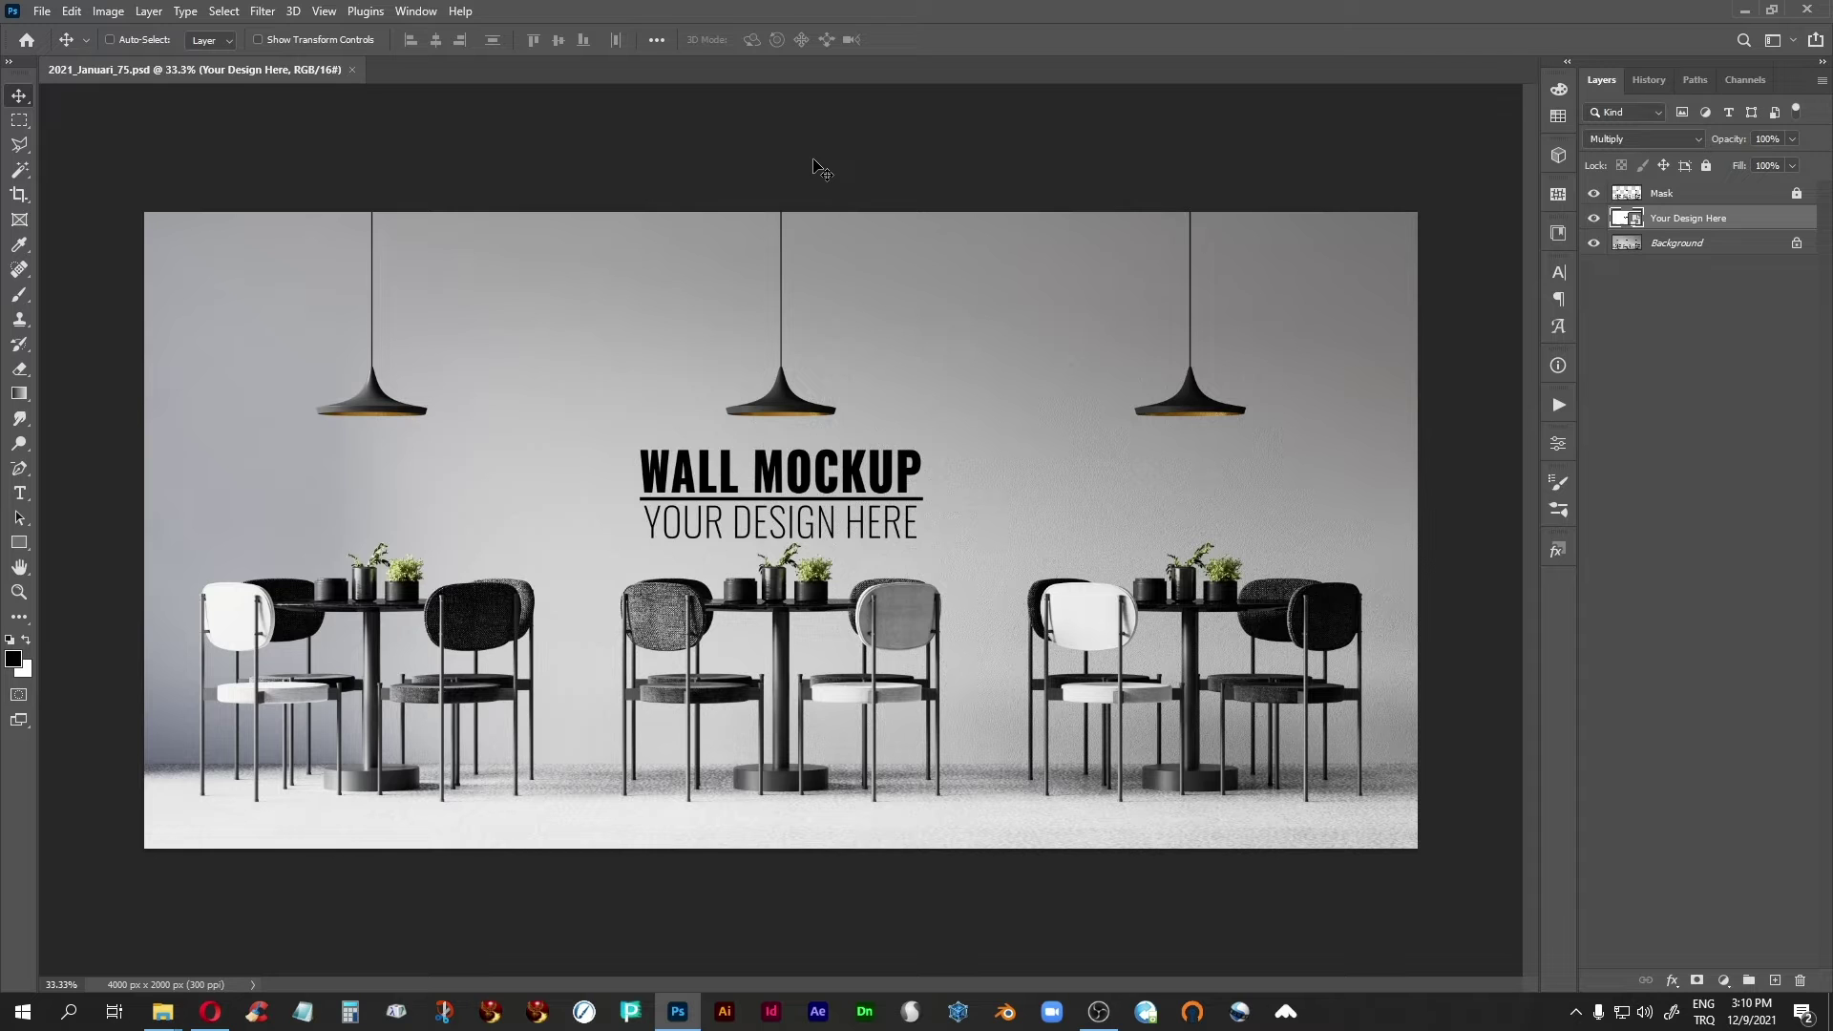
Unlock the Background and Mask layers and convert the unlocked background layer to a Smart Object.
click(1796, 246)
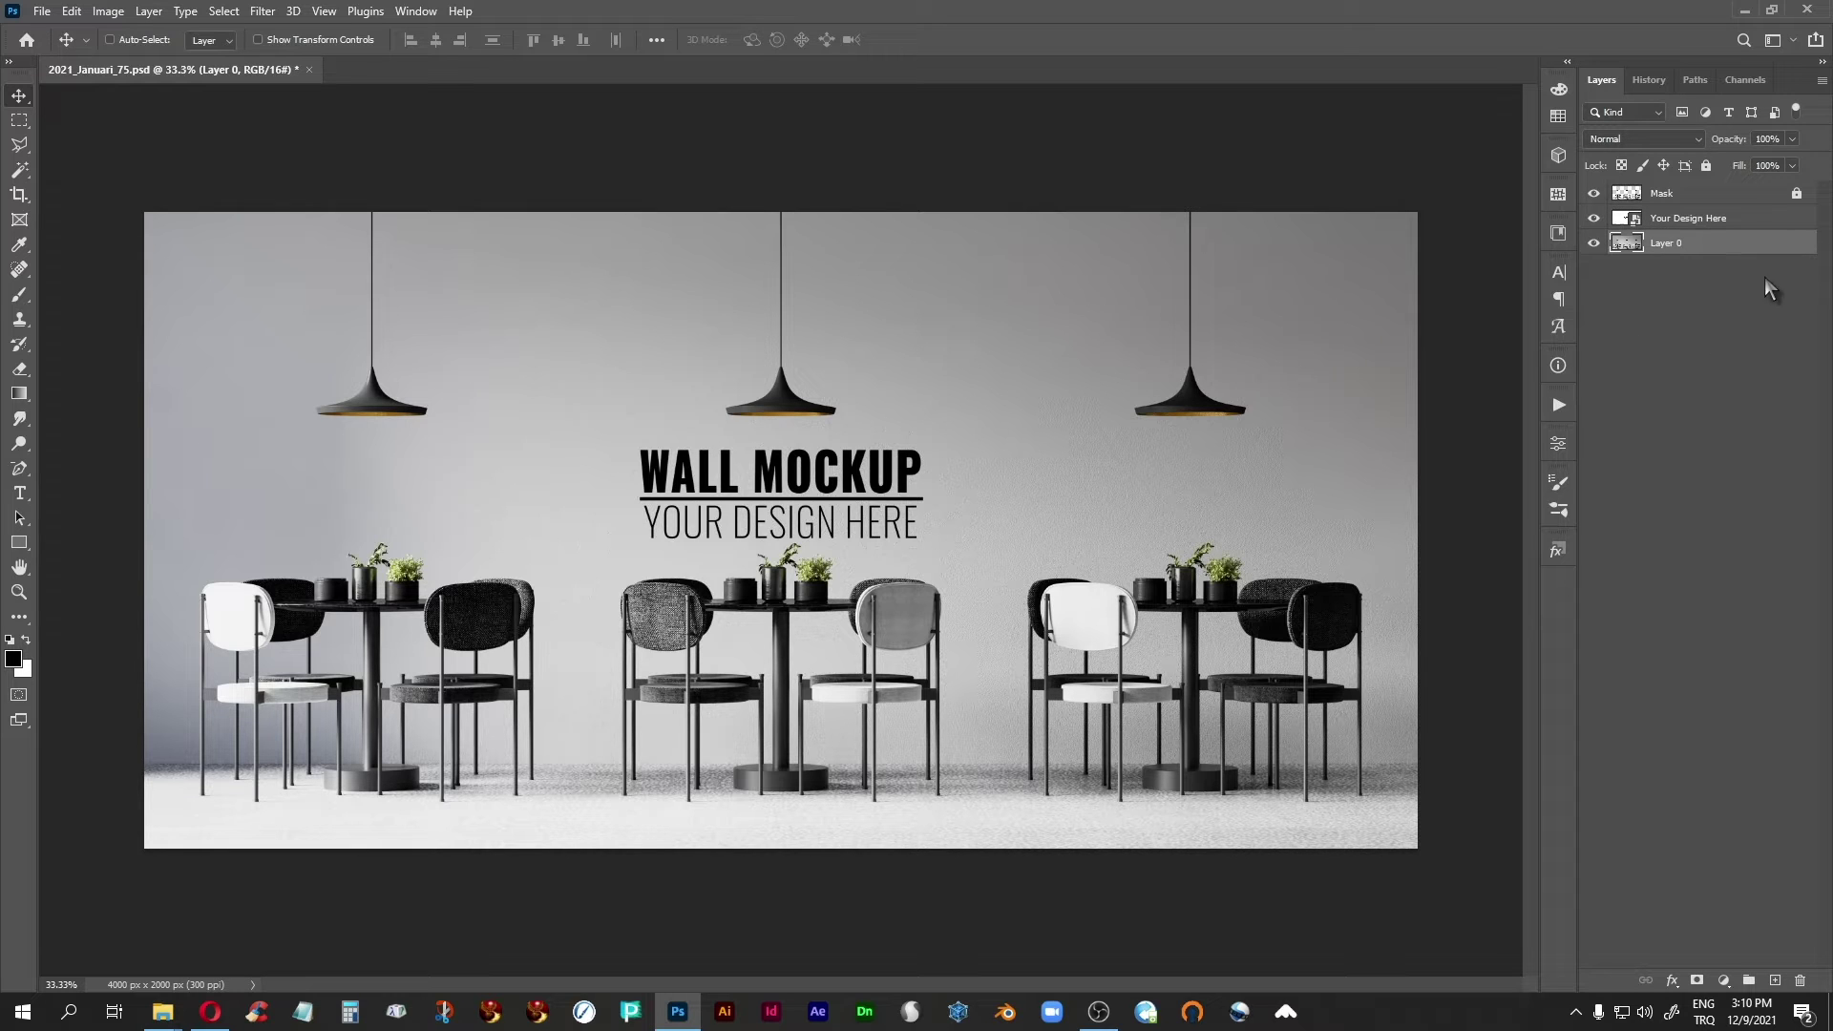
right_click(1625, 244)
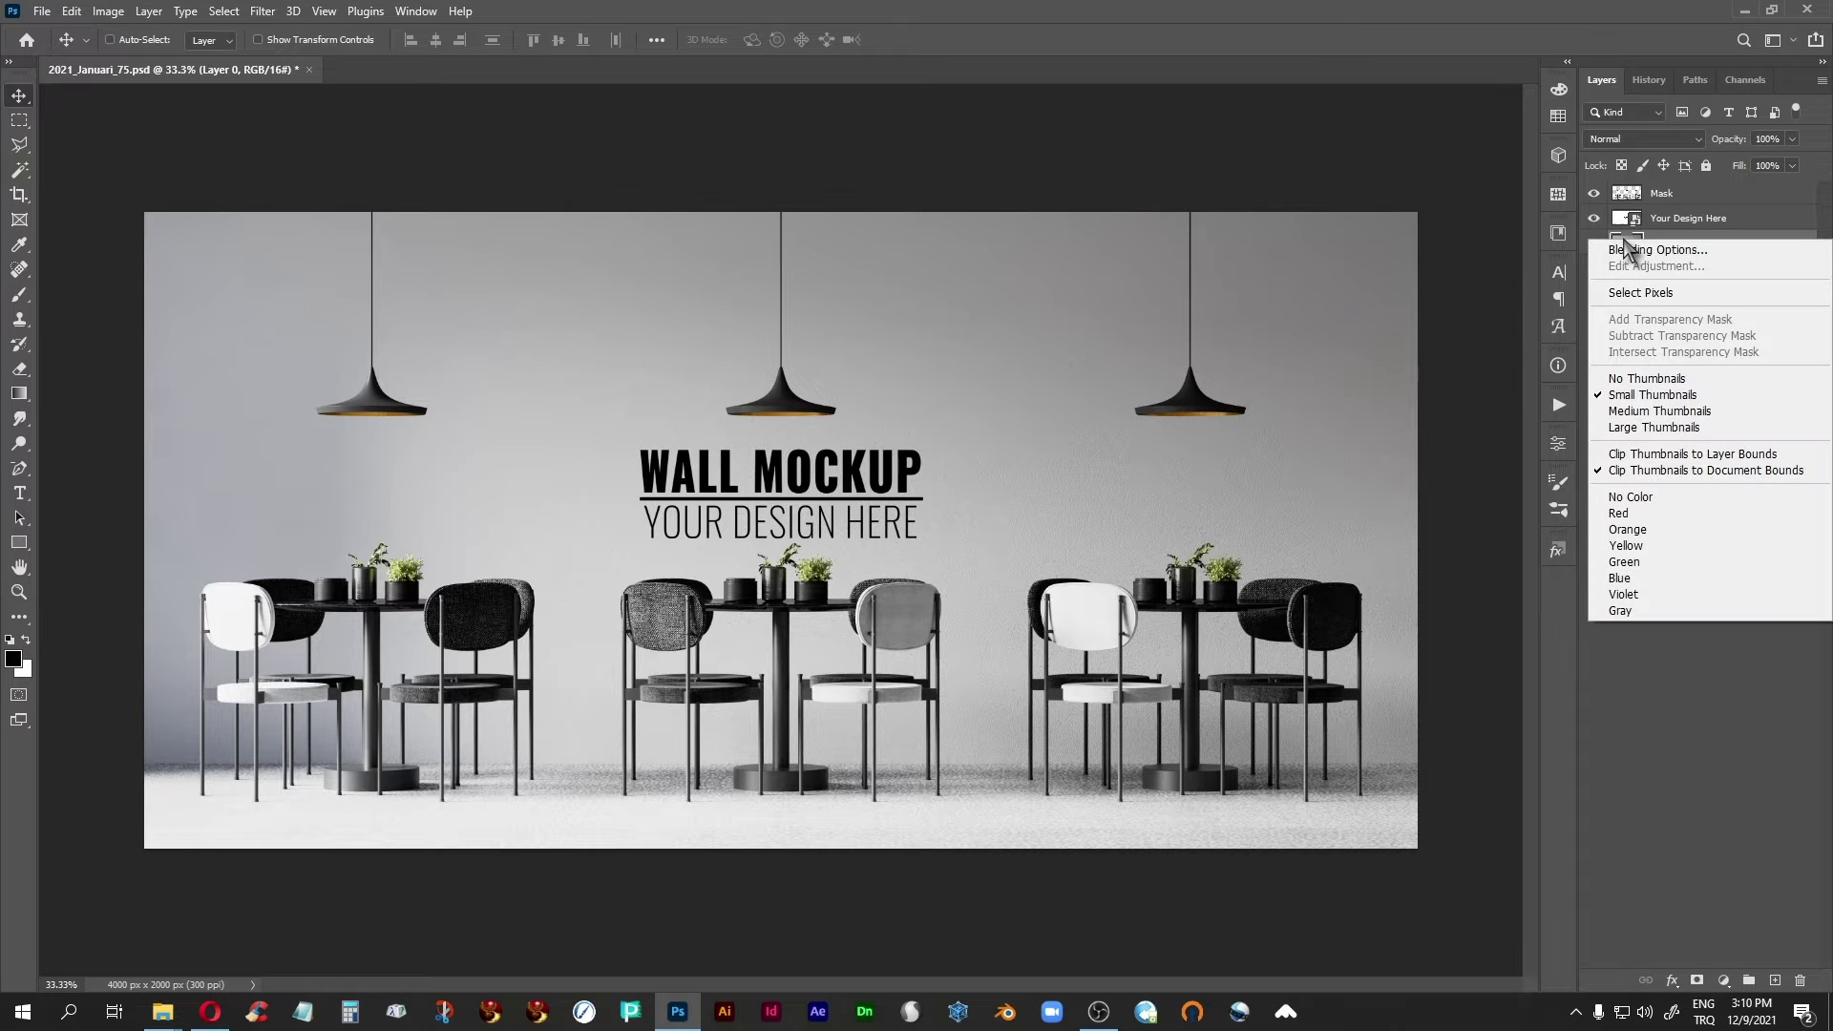
click(1716, 235)
right_click(1704, 243)
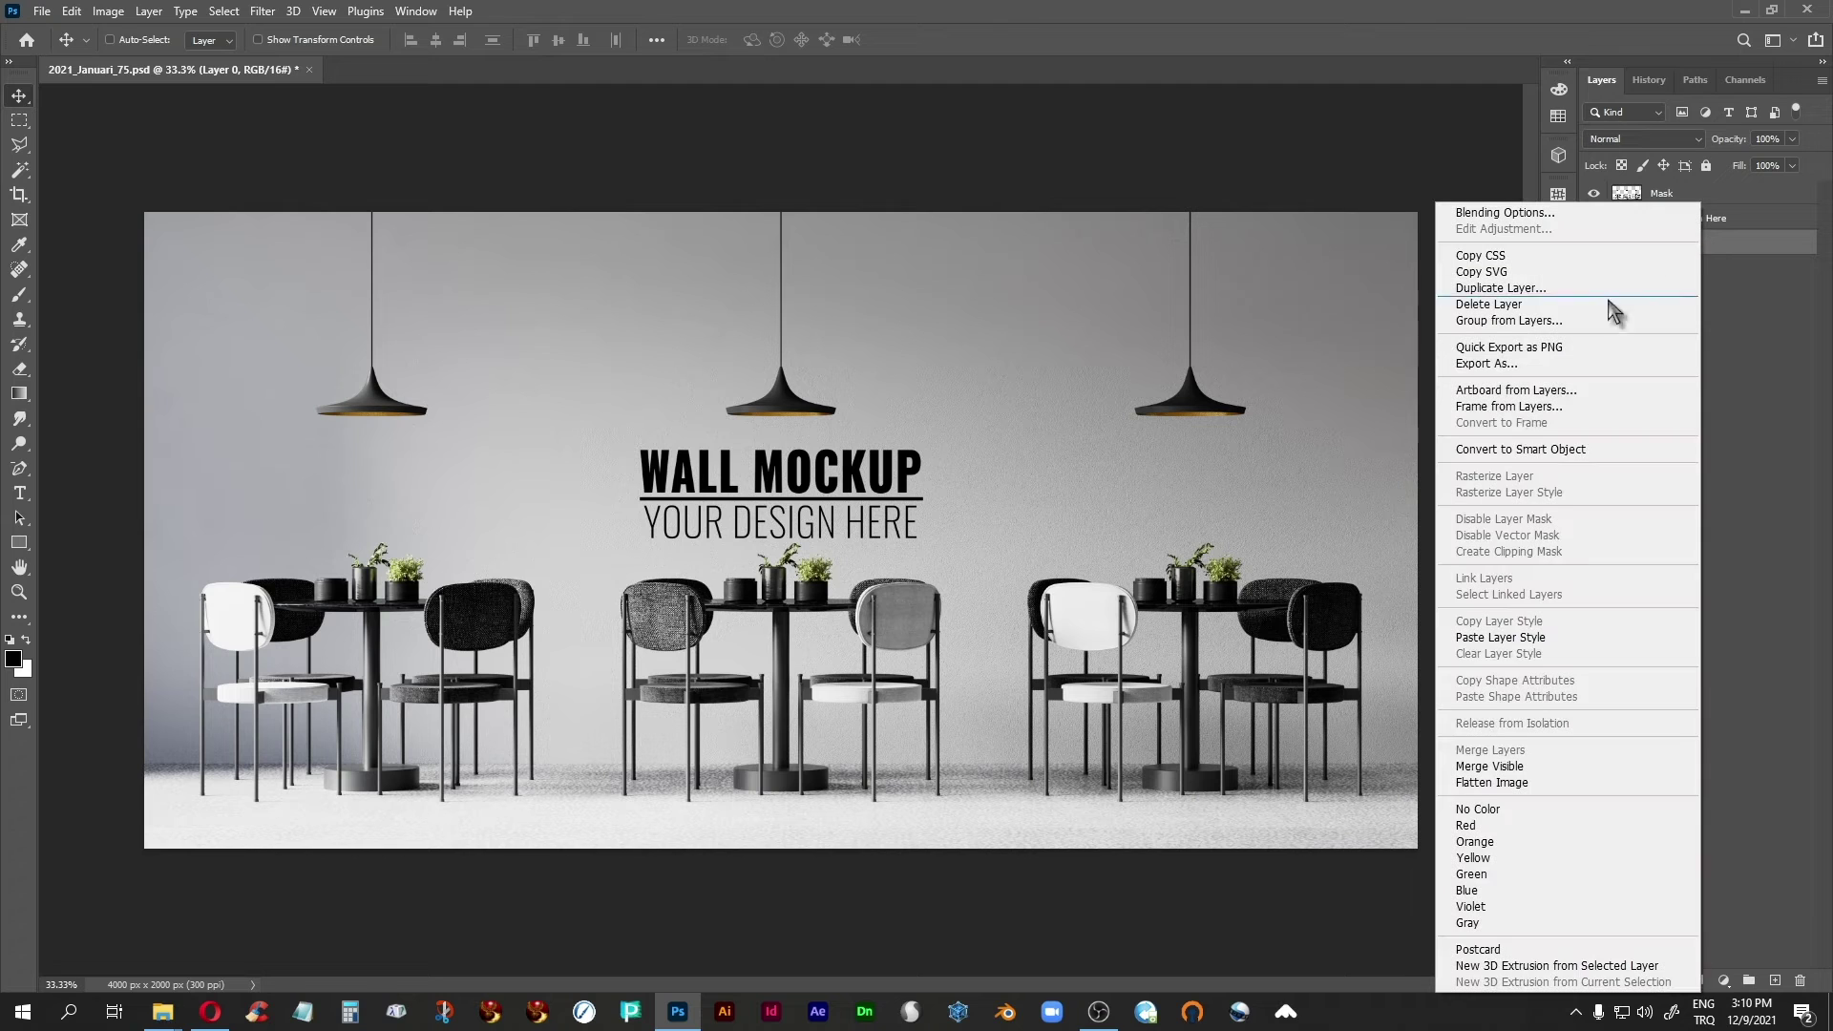
click(1517, 449)
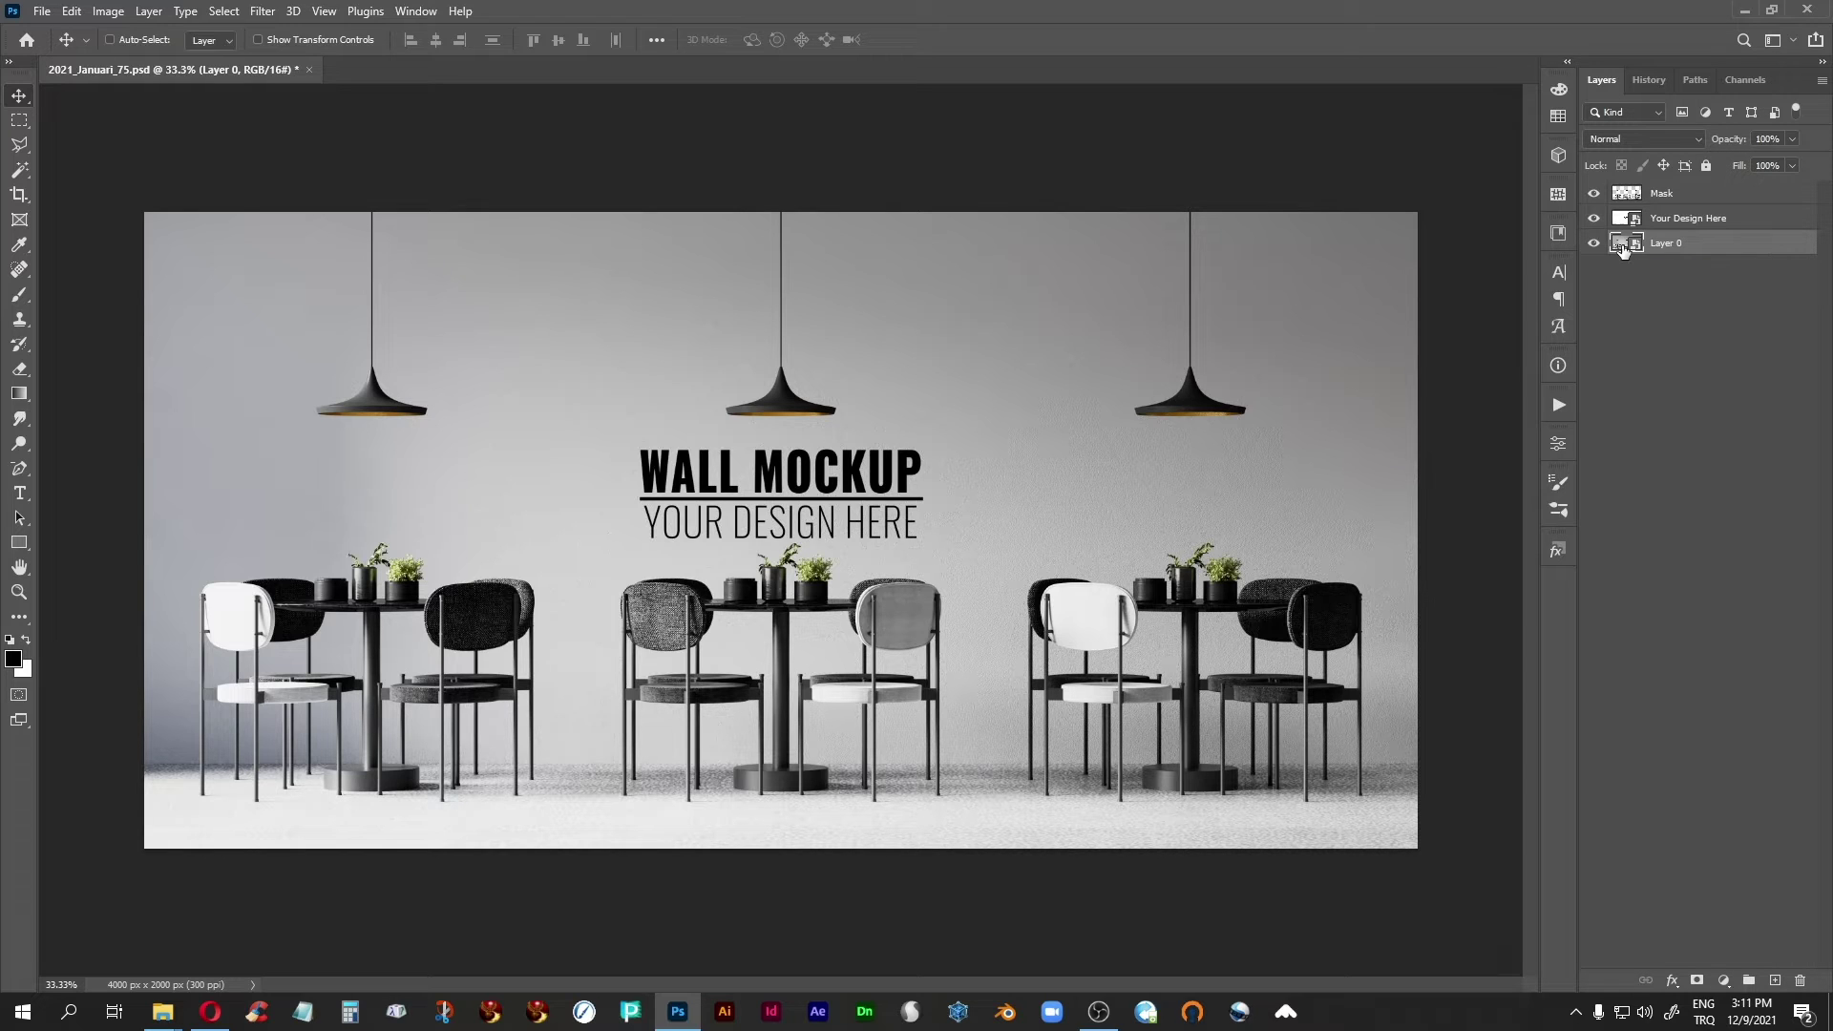
Check the document's history and open the History Log preferences.
click(1654, 80)
click(1603, 82)
click(42, 11)
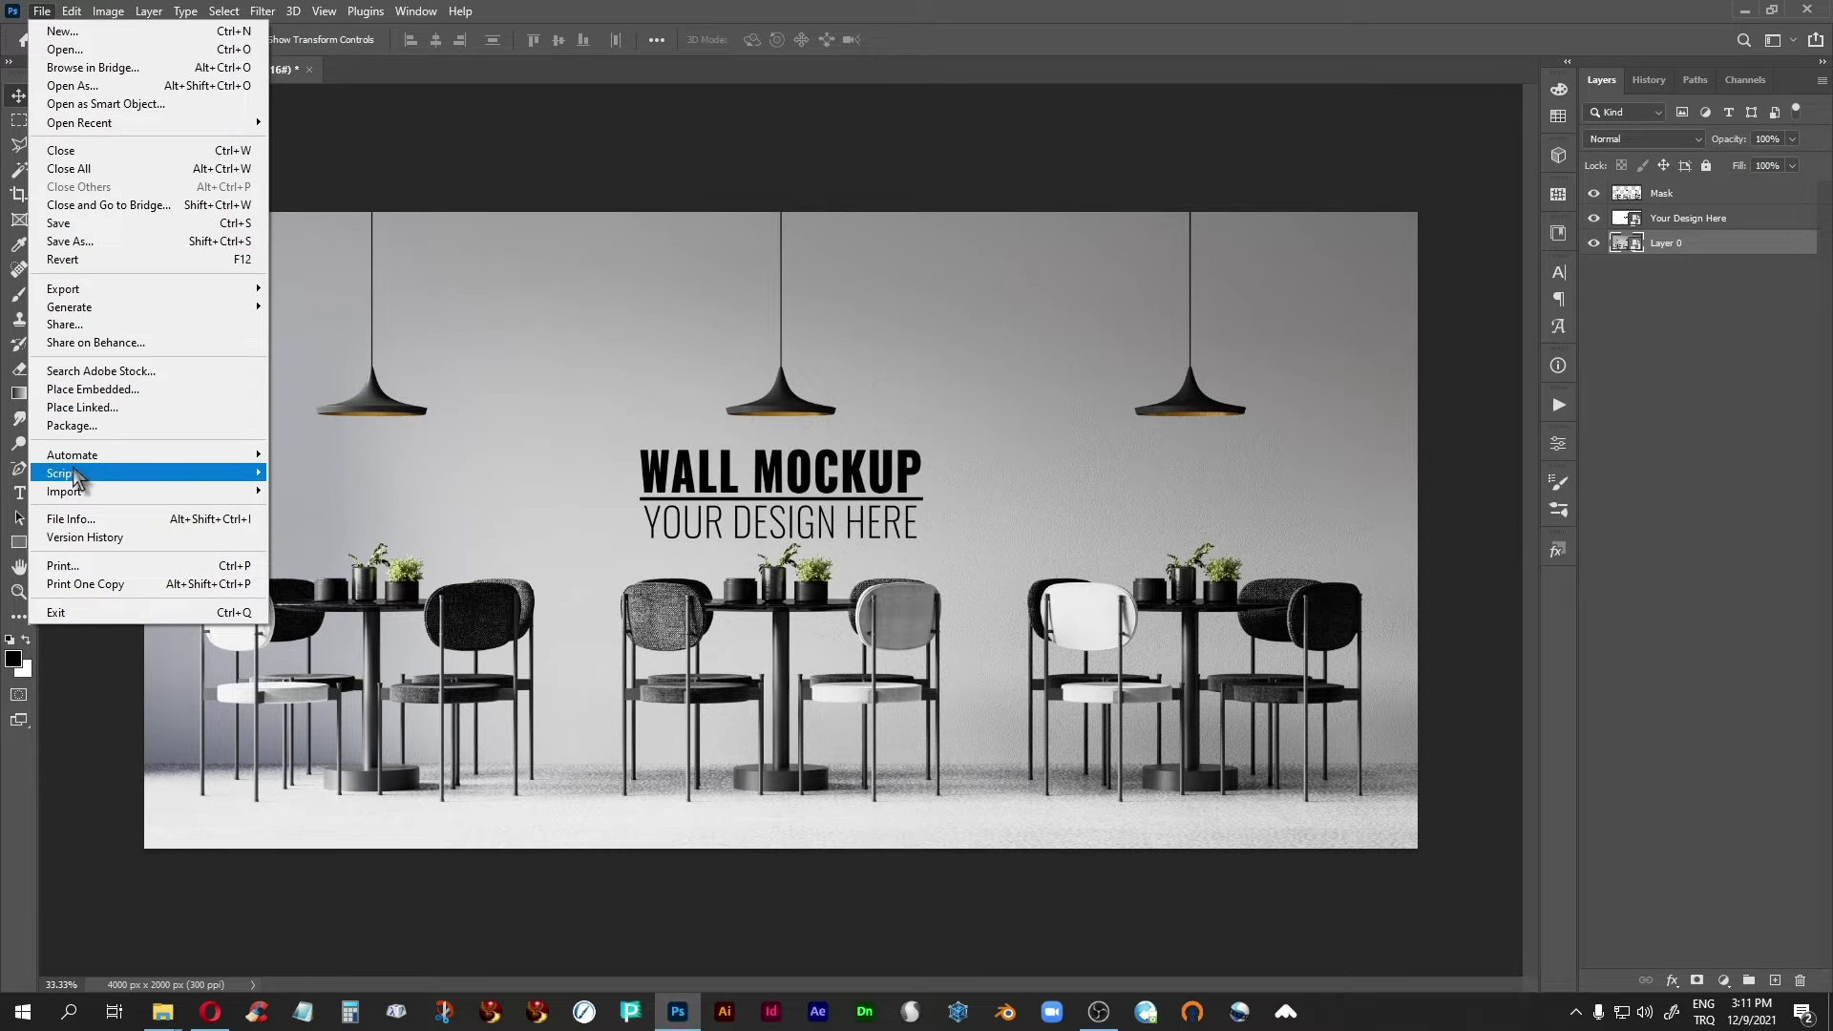
click(72, 12)
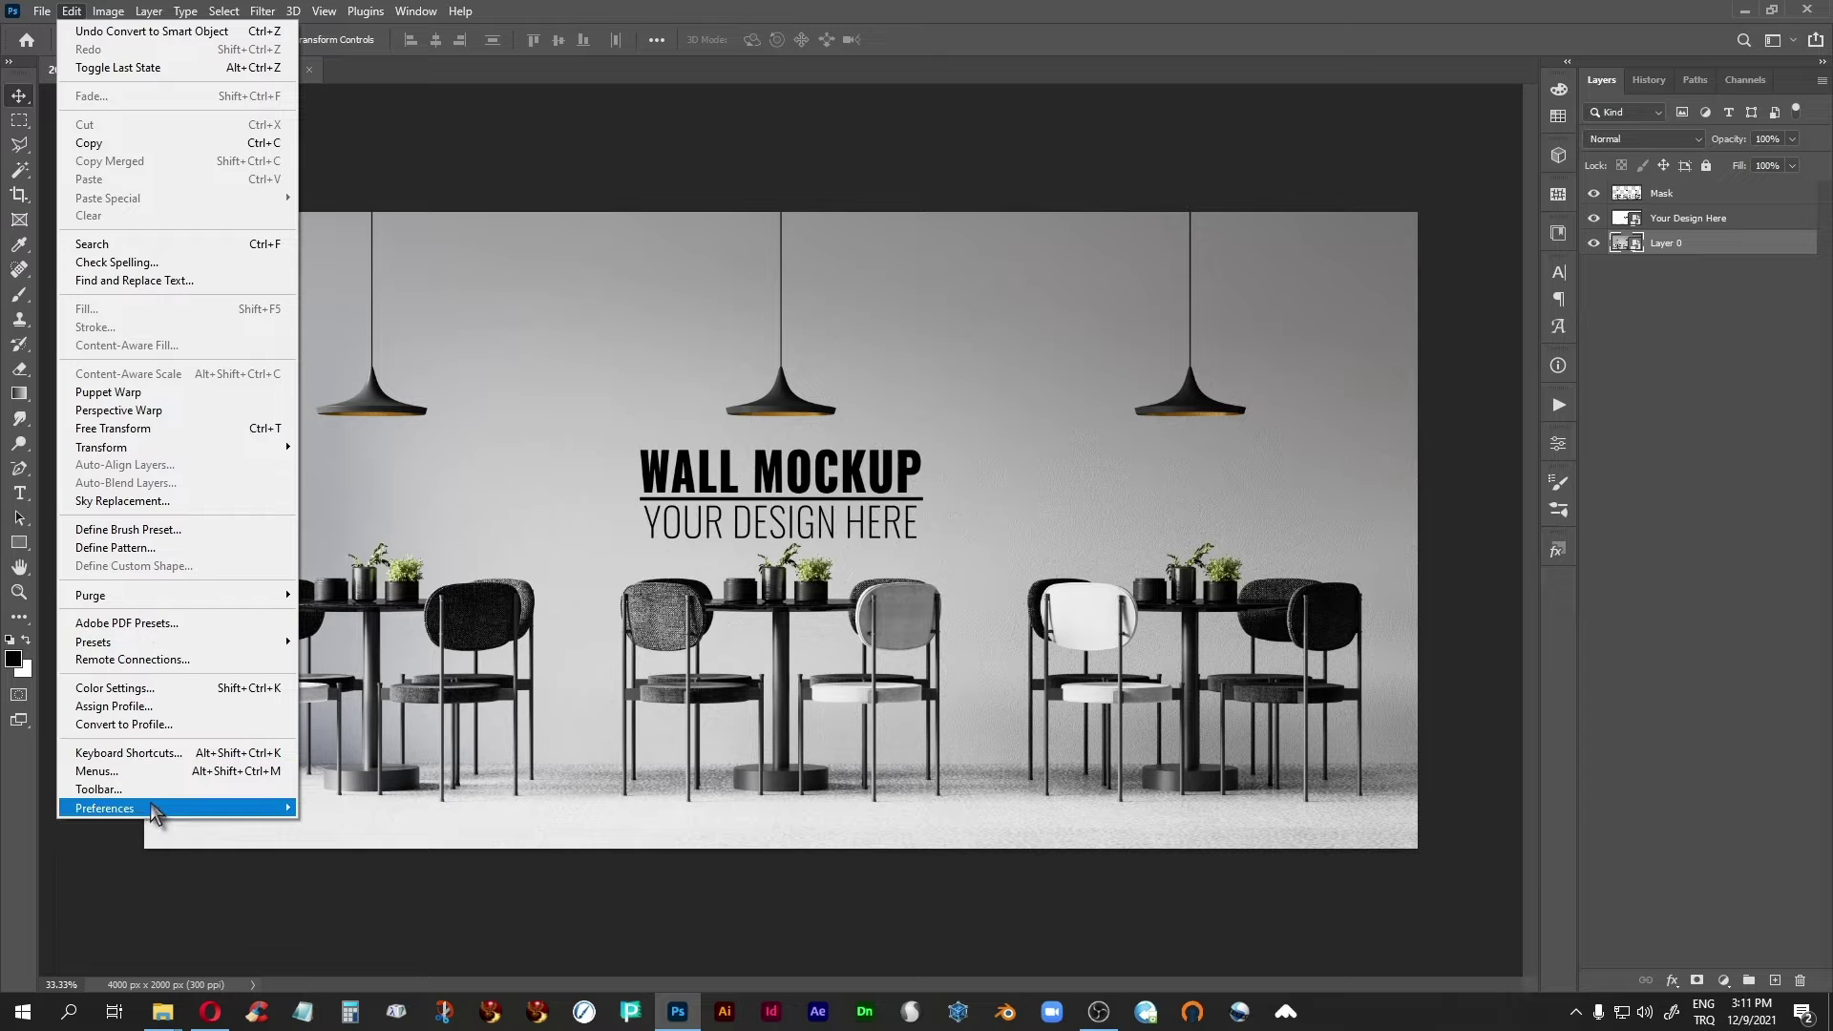
mouse_move(151, 807)
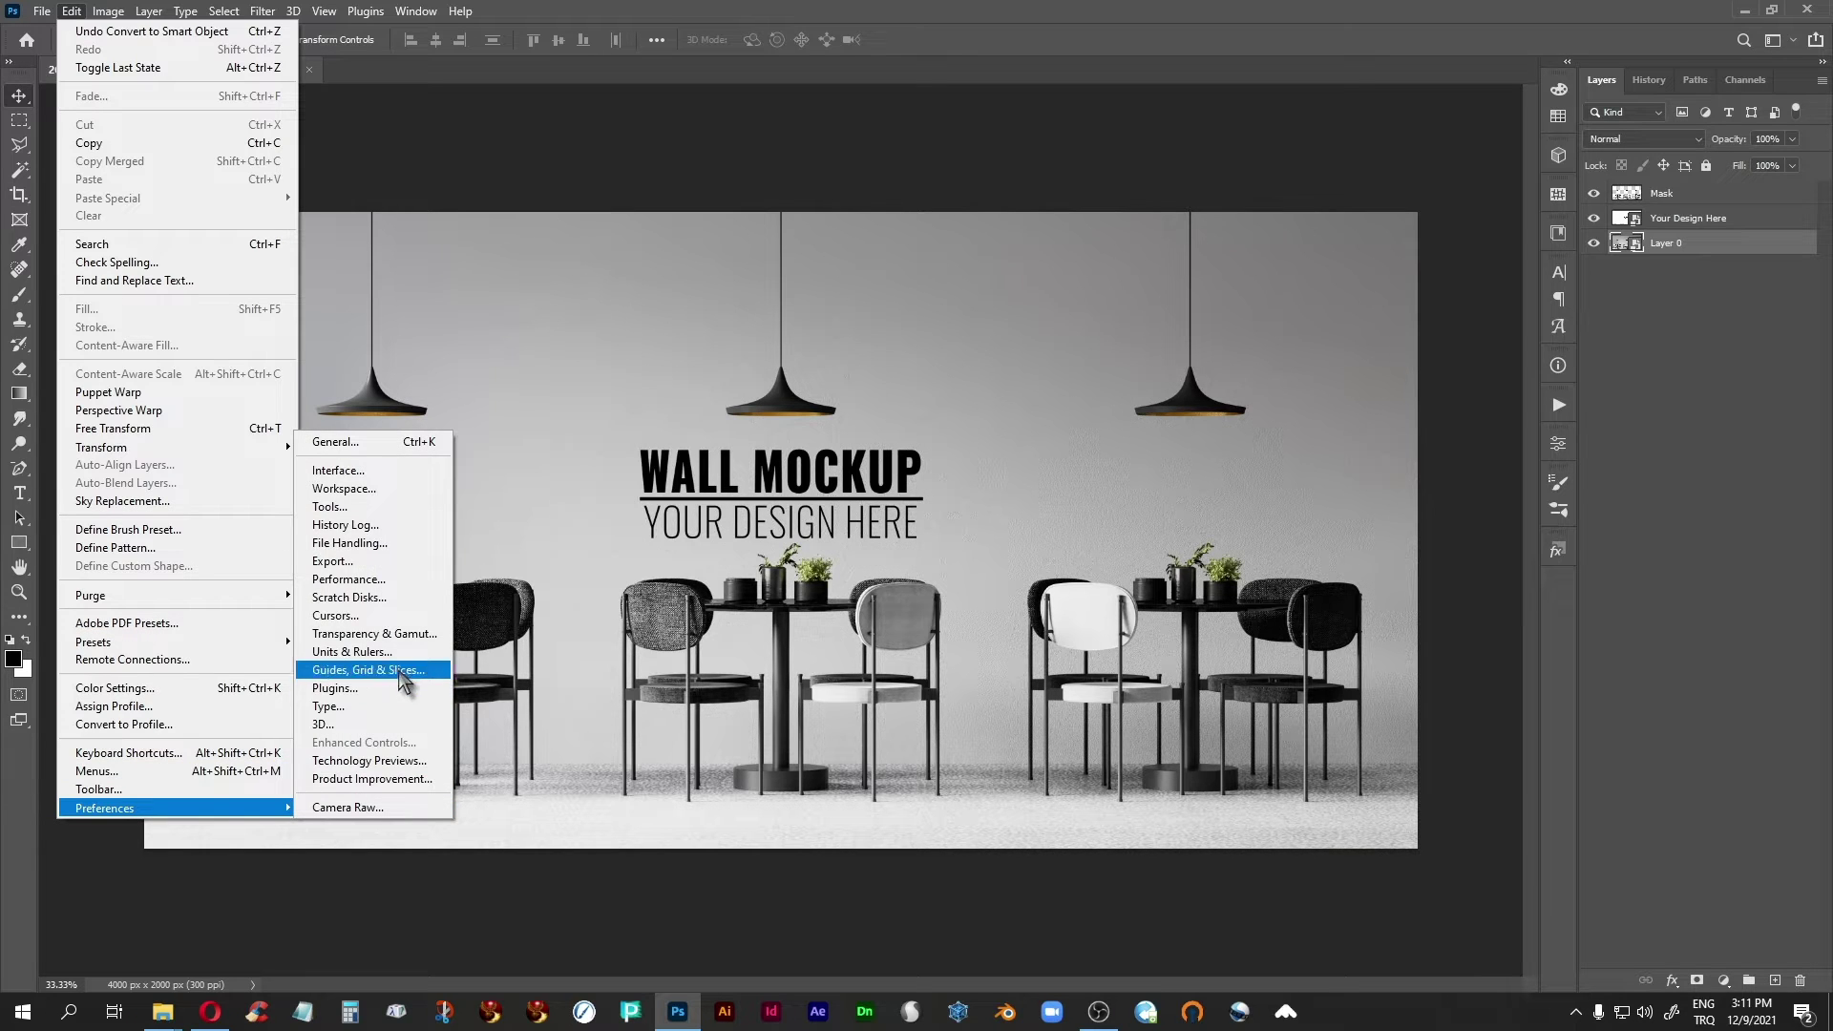
click(342, 527)
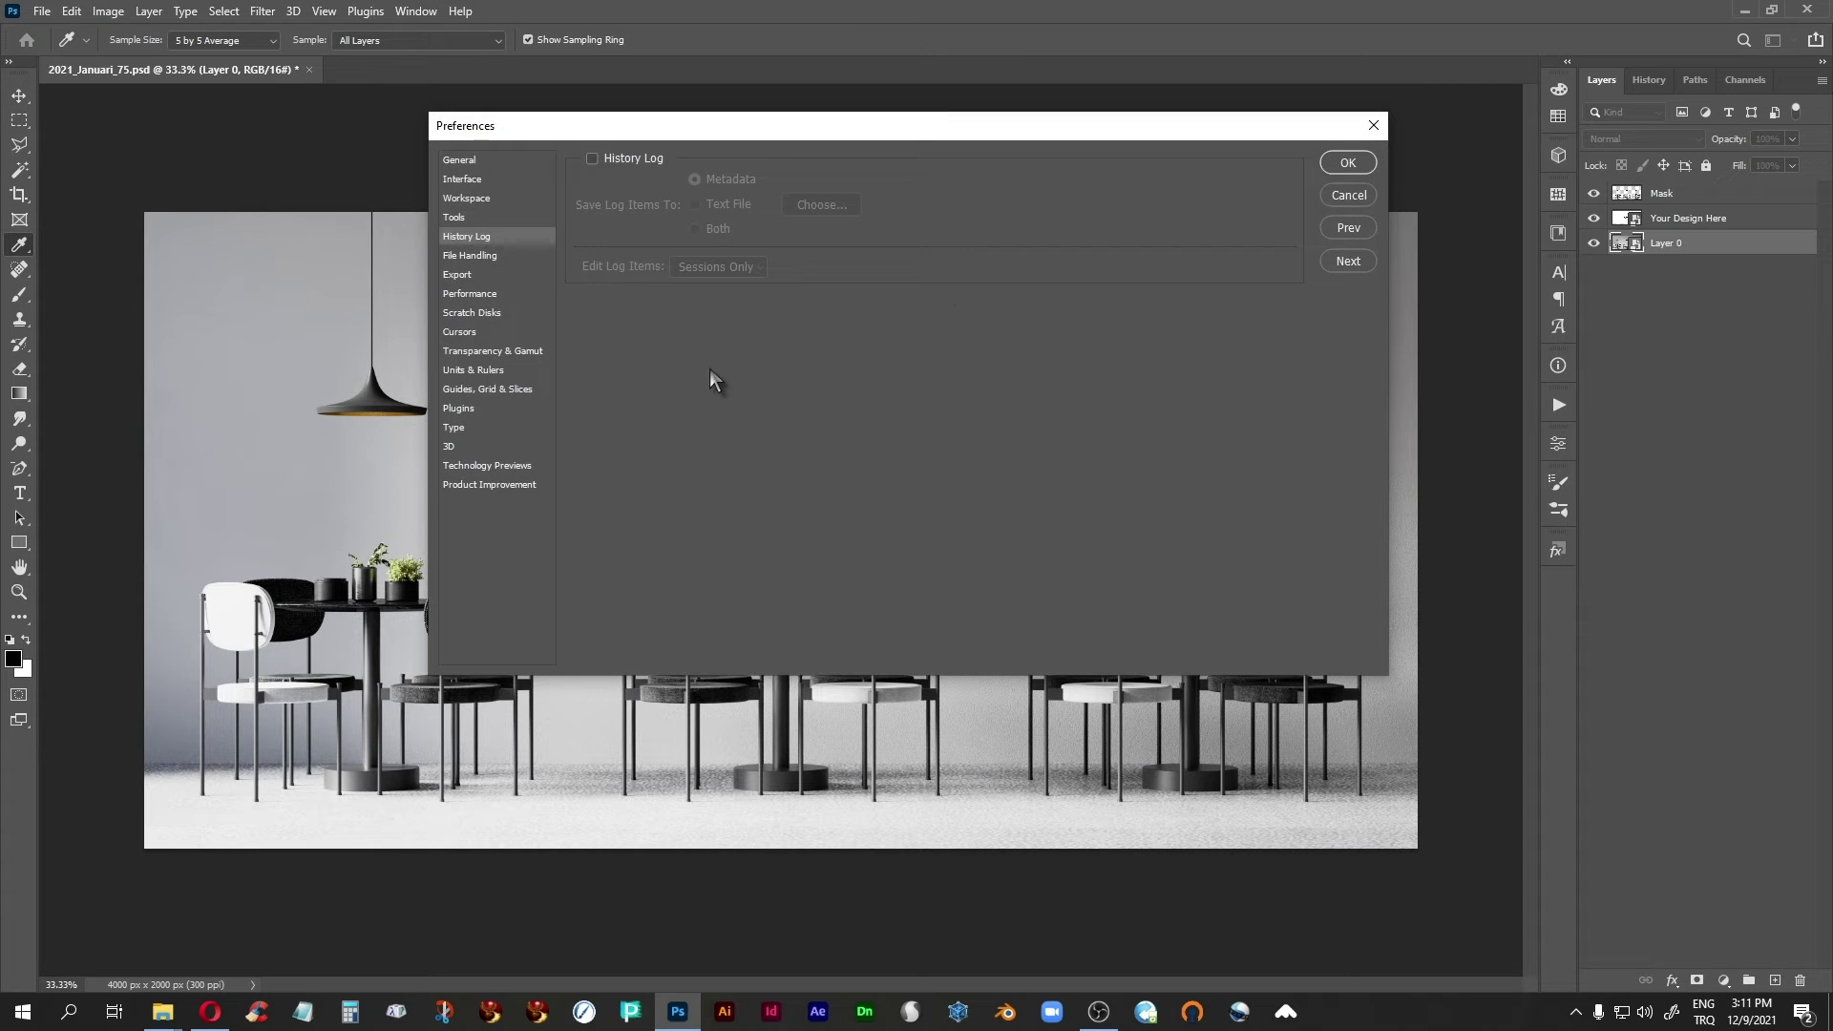
Look through the preference categories to the History States setting under Performance, and review the document's recorded history.
click(467, 257)
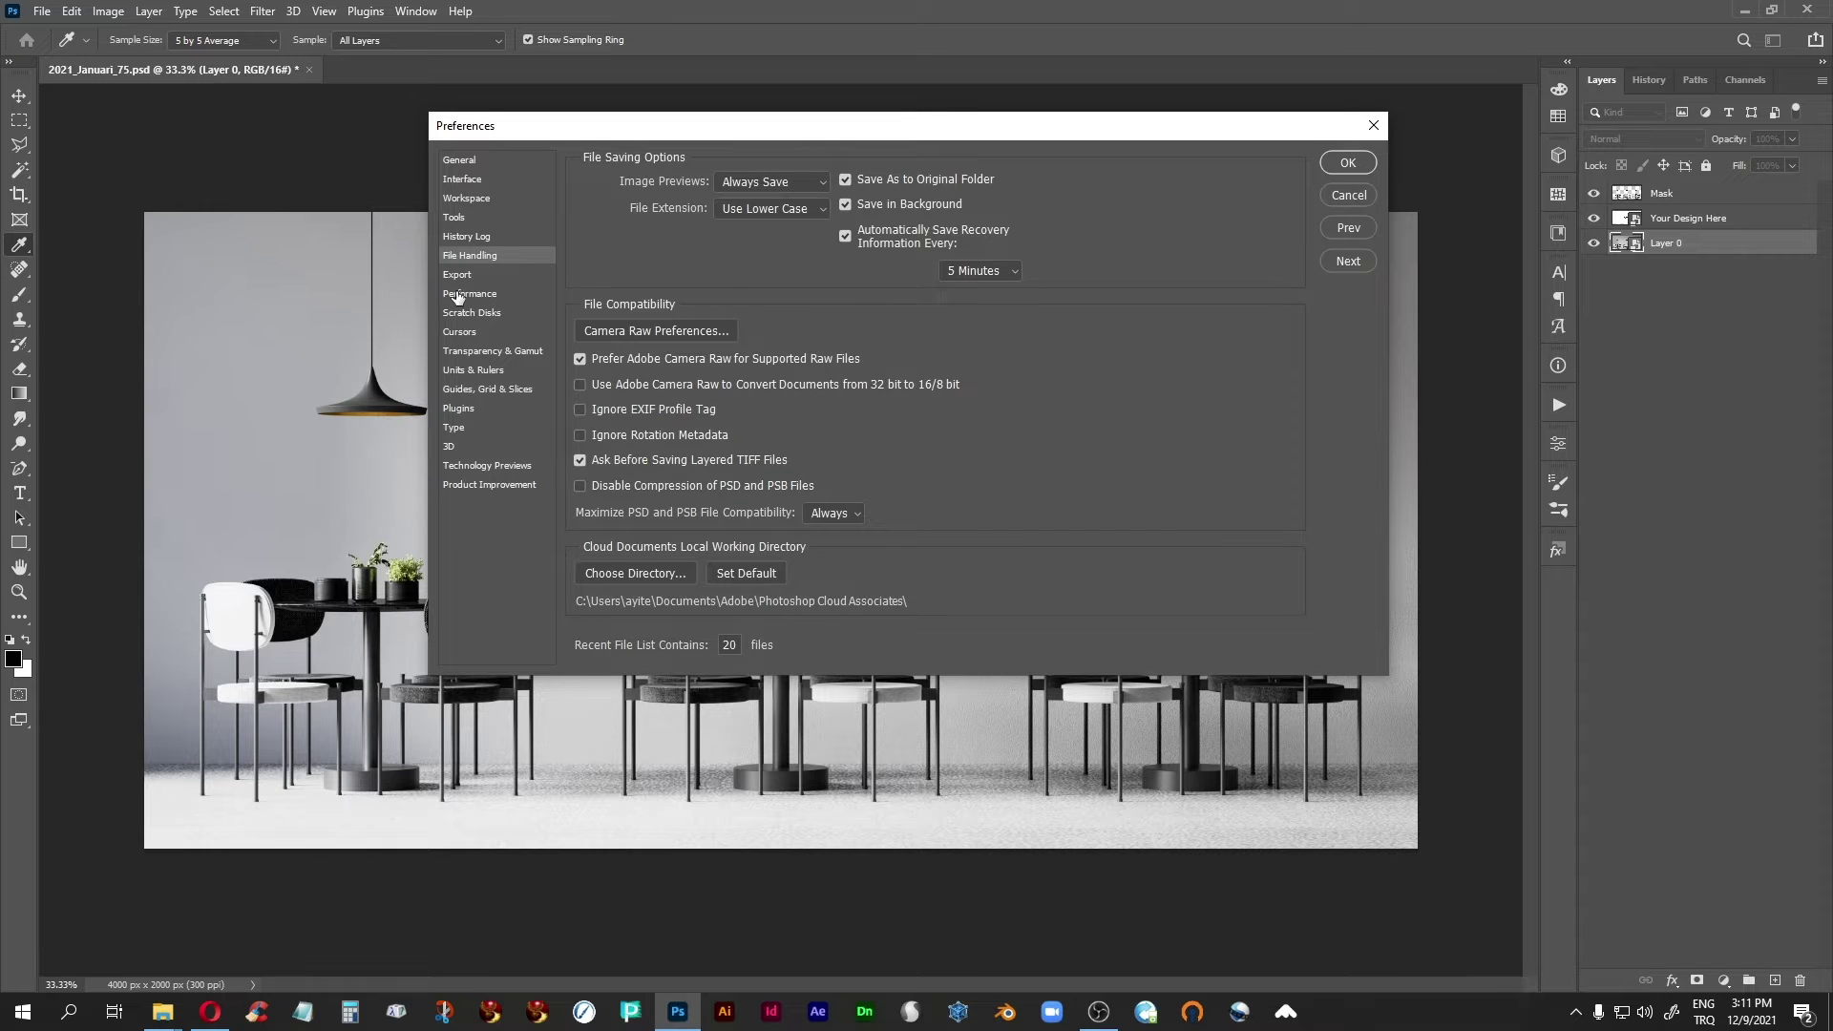
click(461, 163)
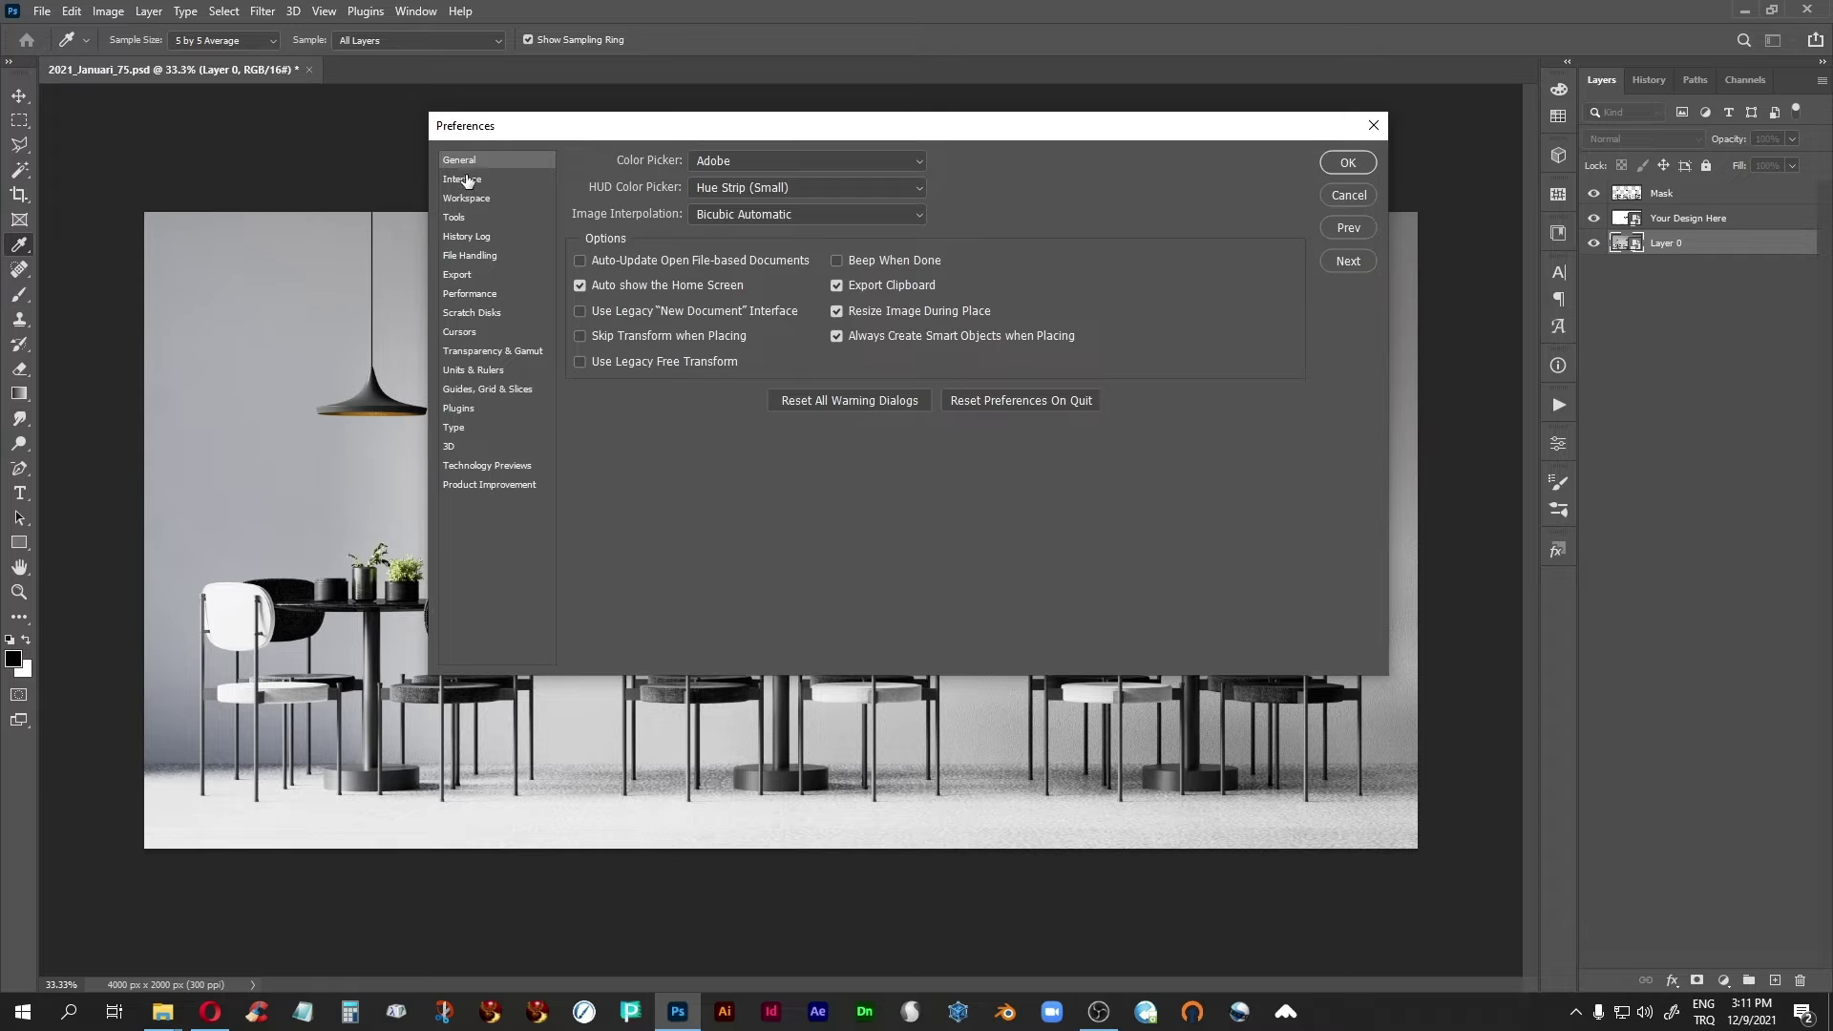
click(465, 181)
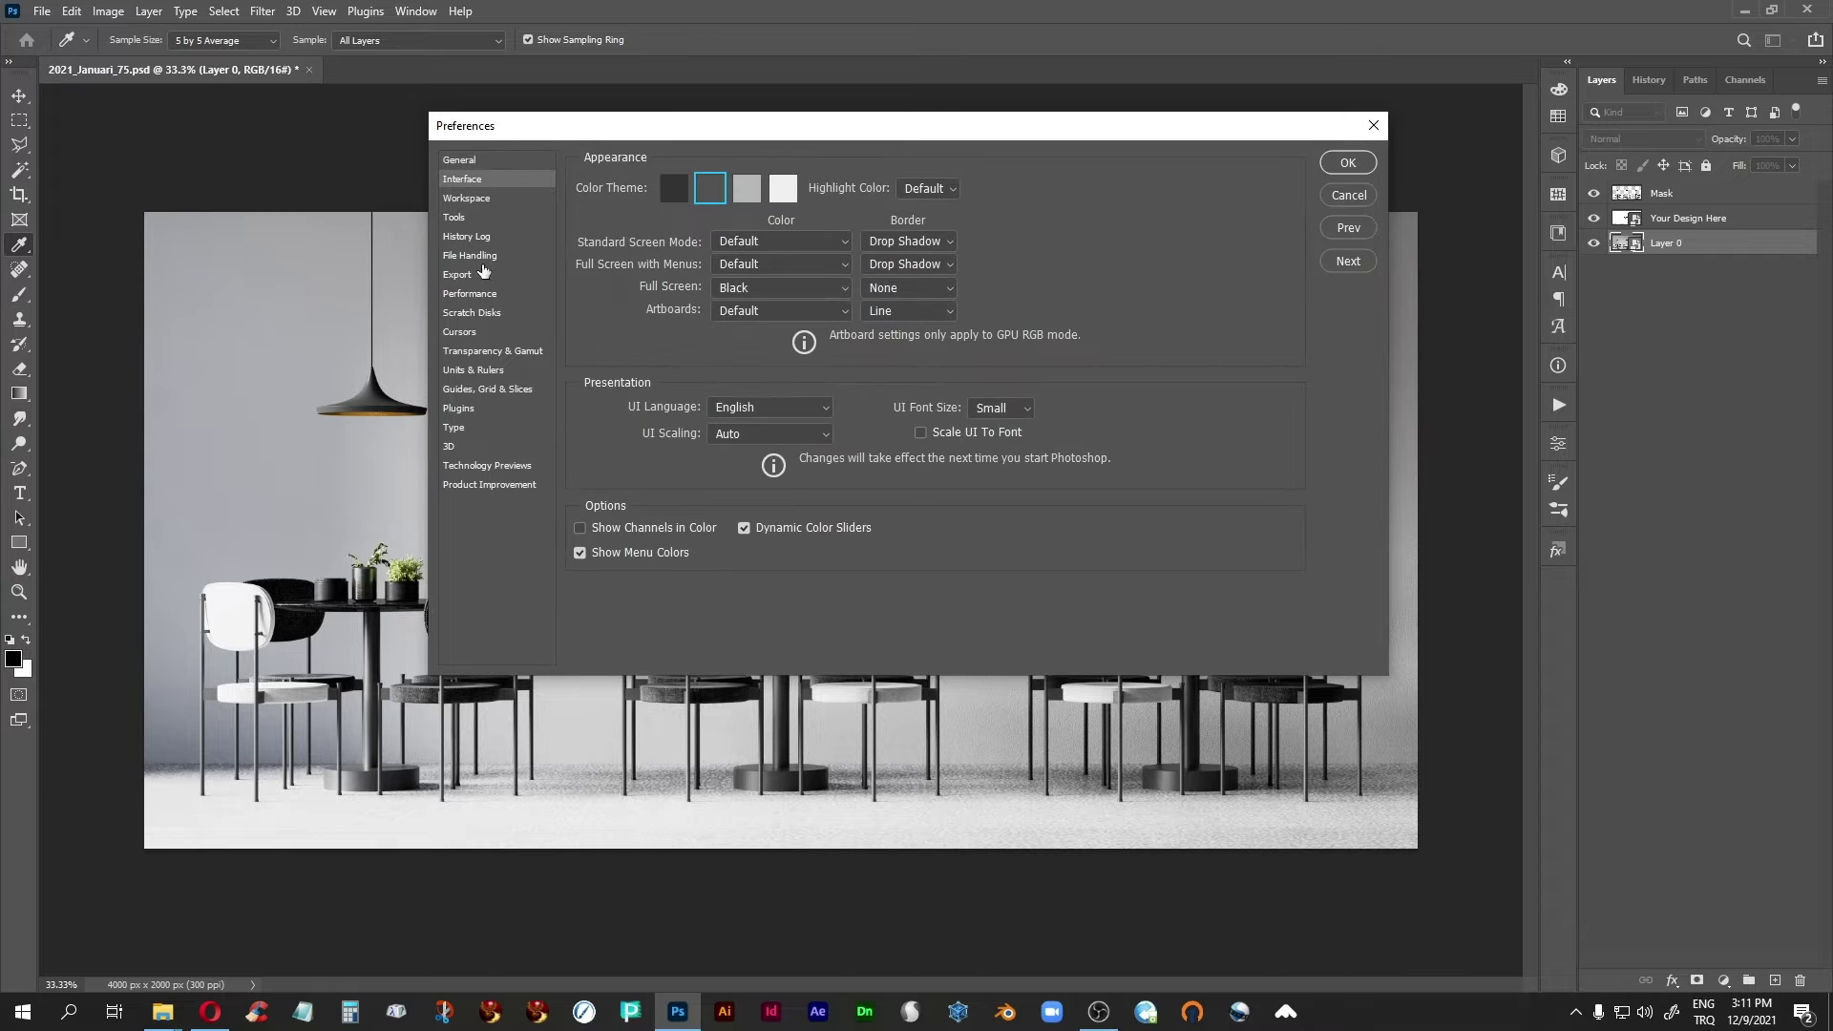
click(475, 200)
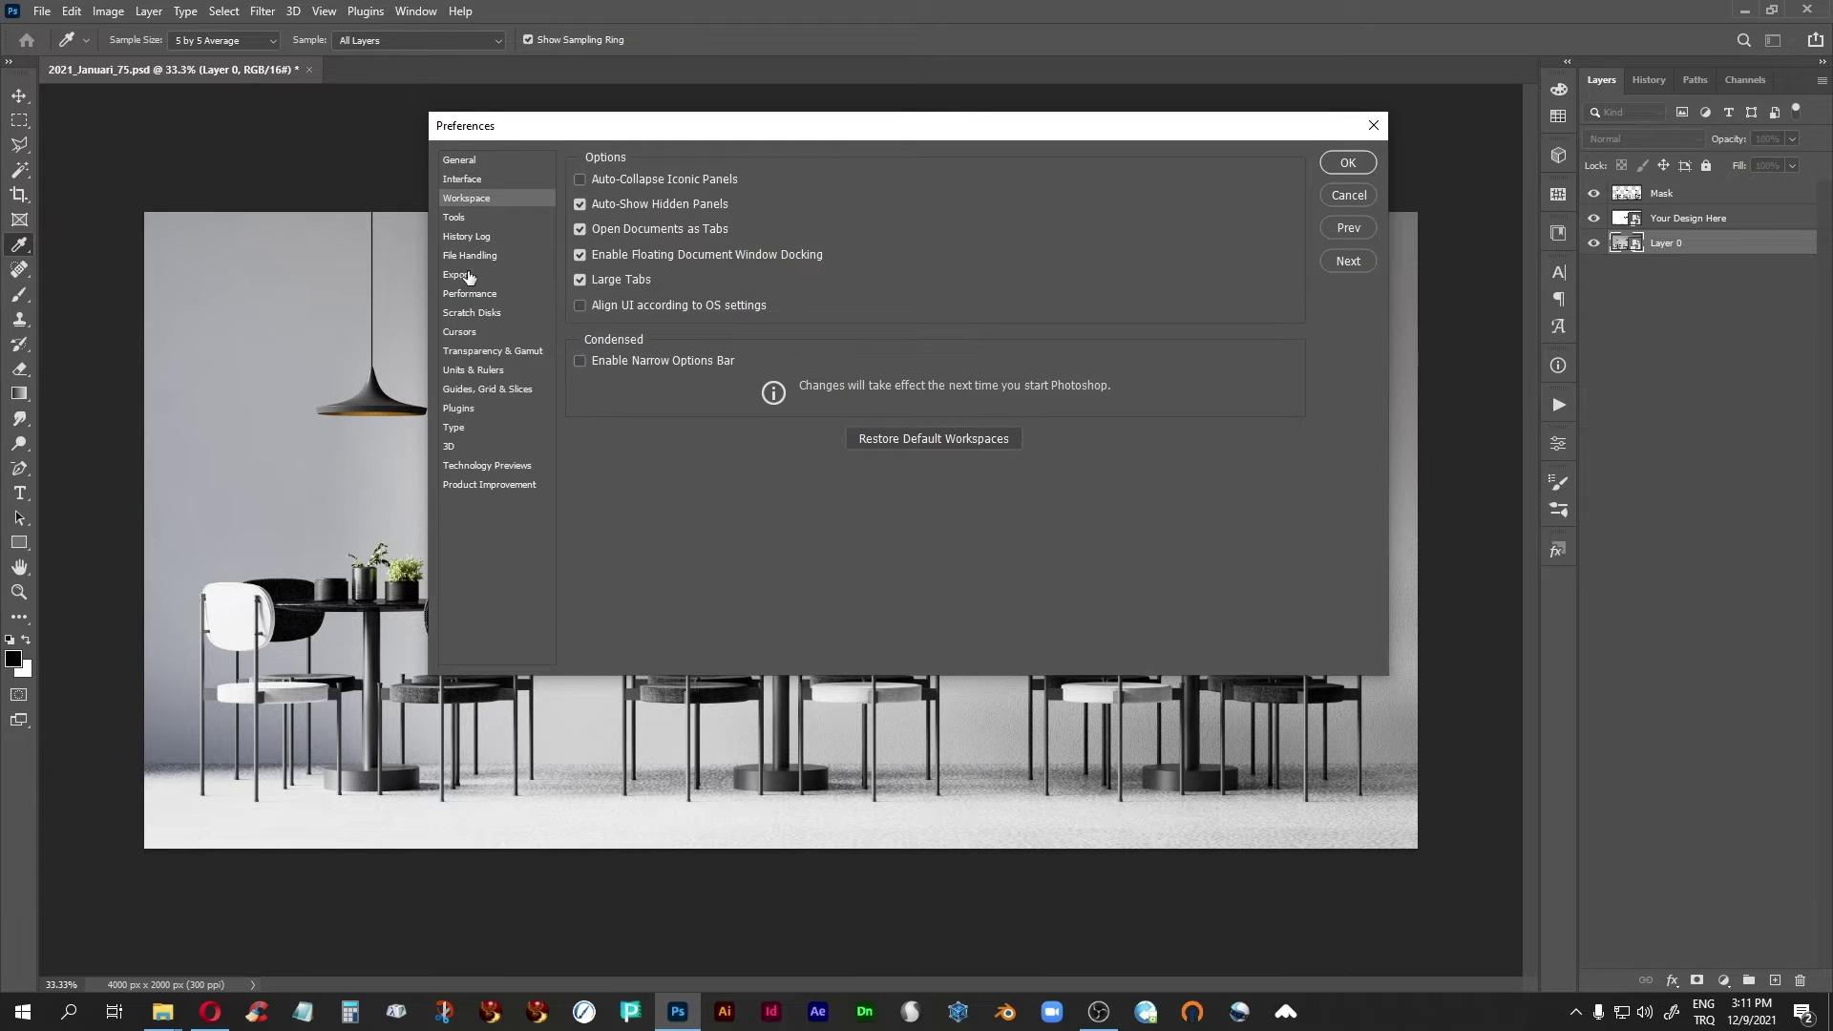
click(478, 257)
click(473, 297)
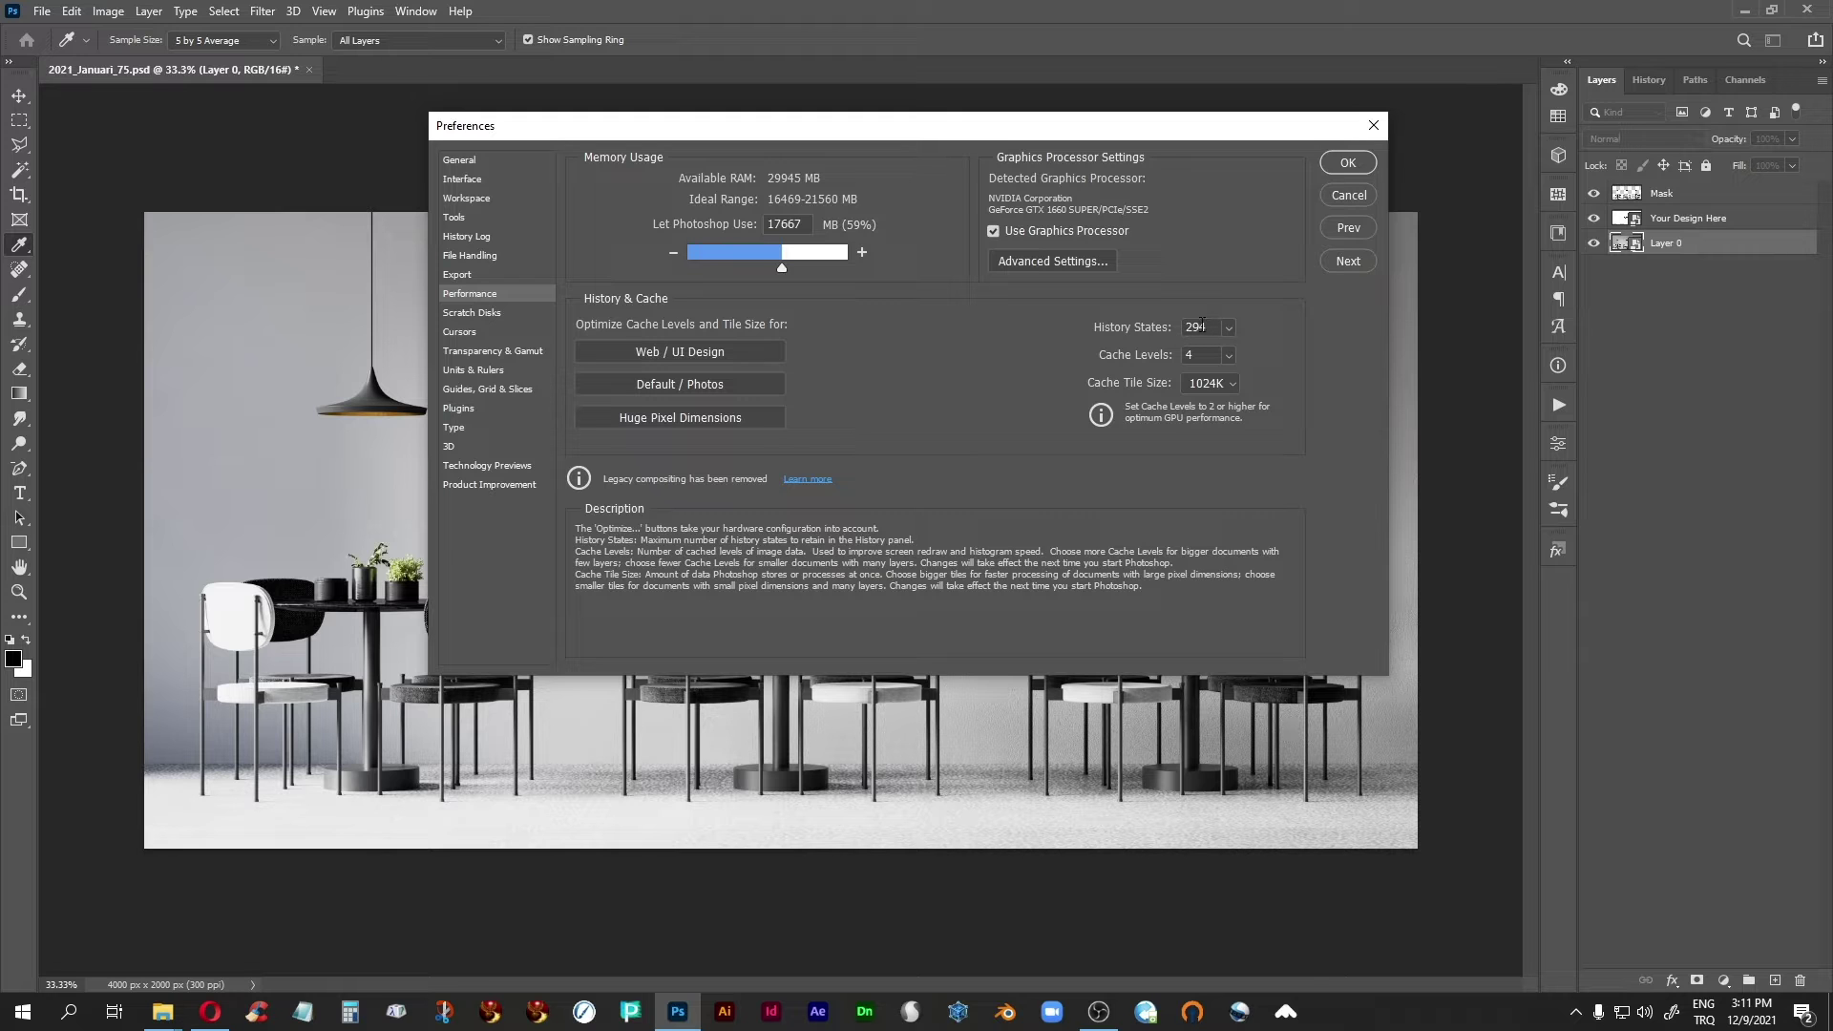
click(1346, 165)
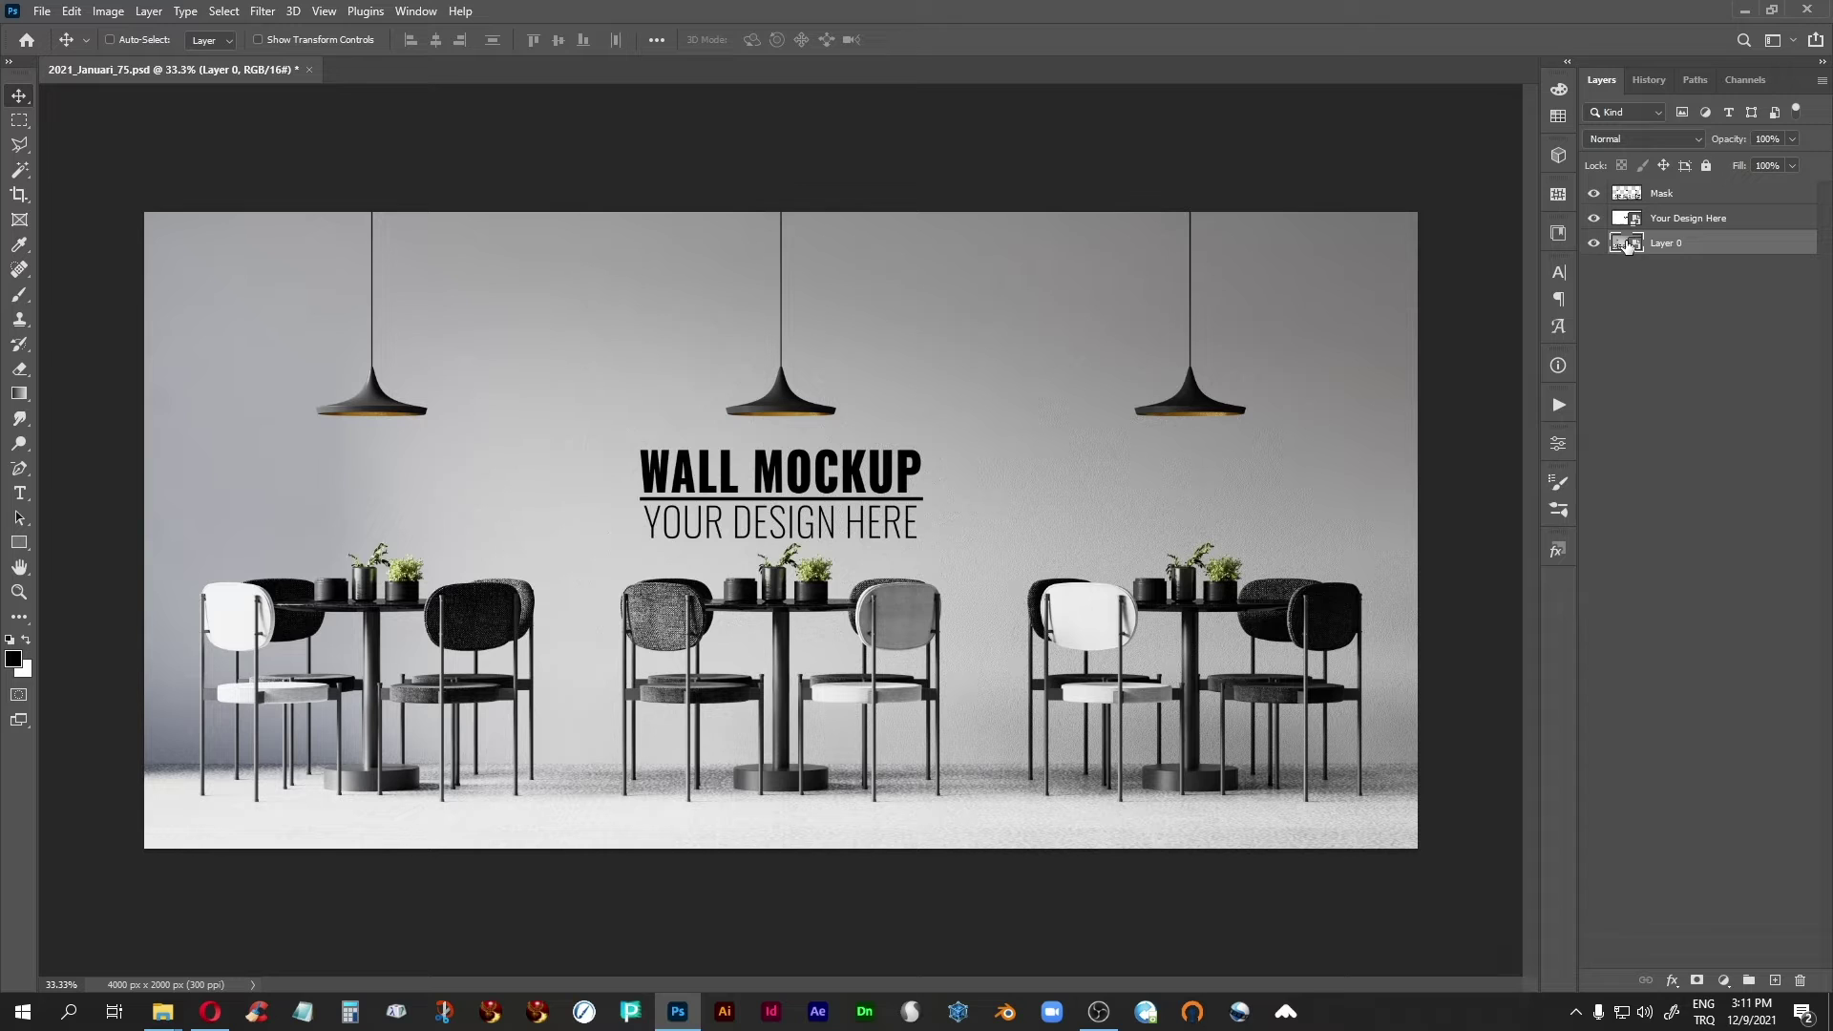
click(1653, 79)
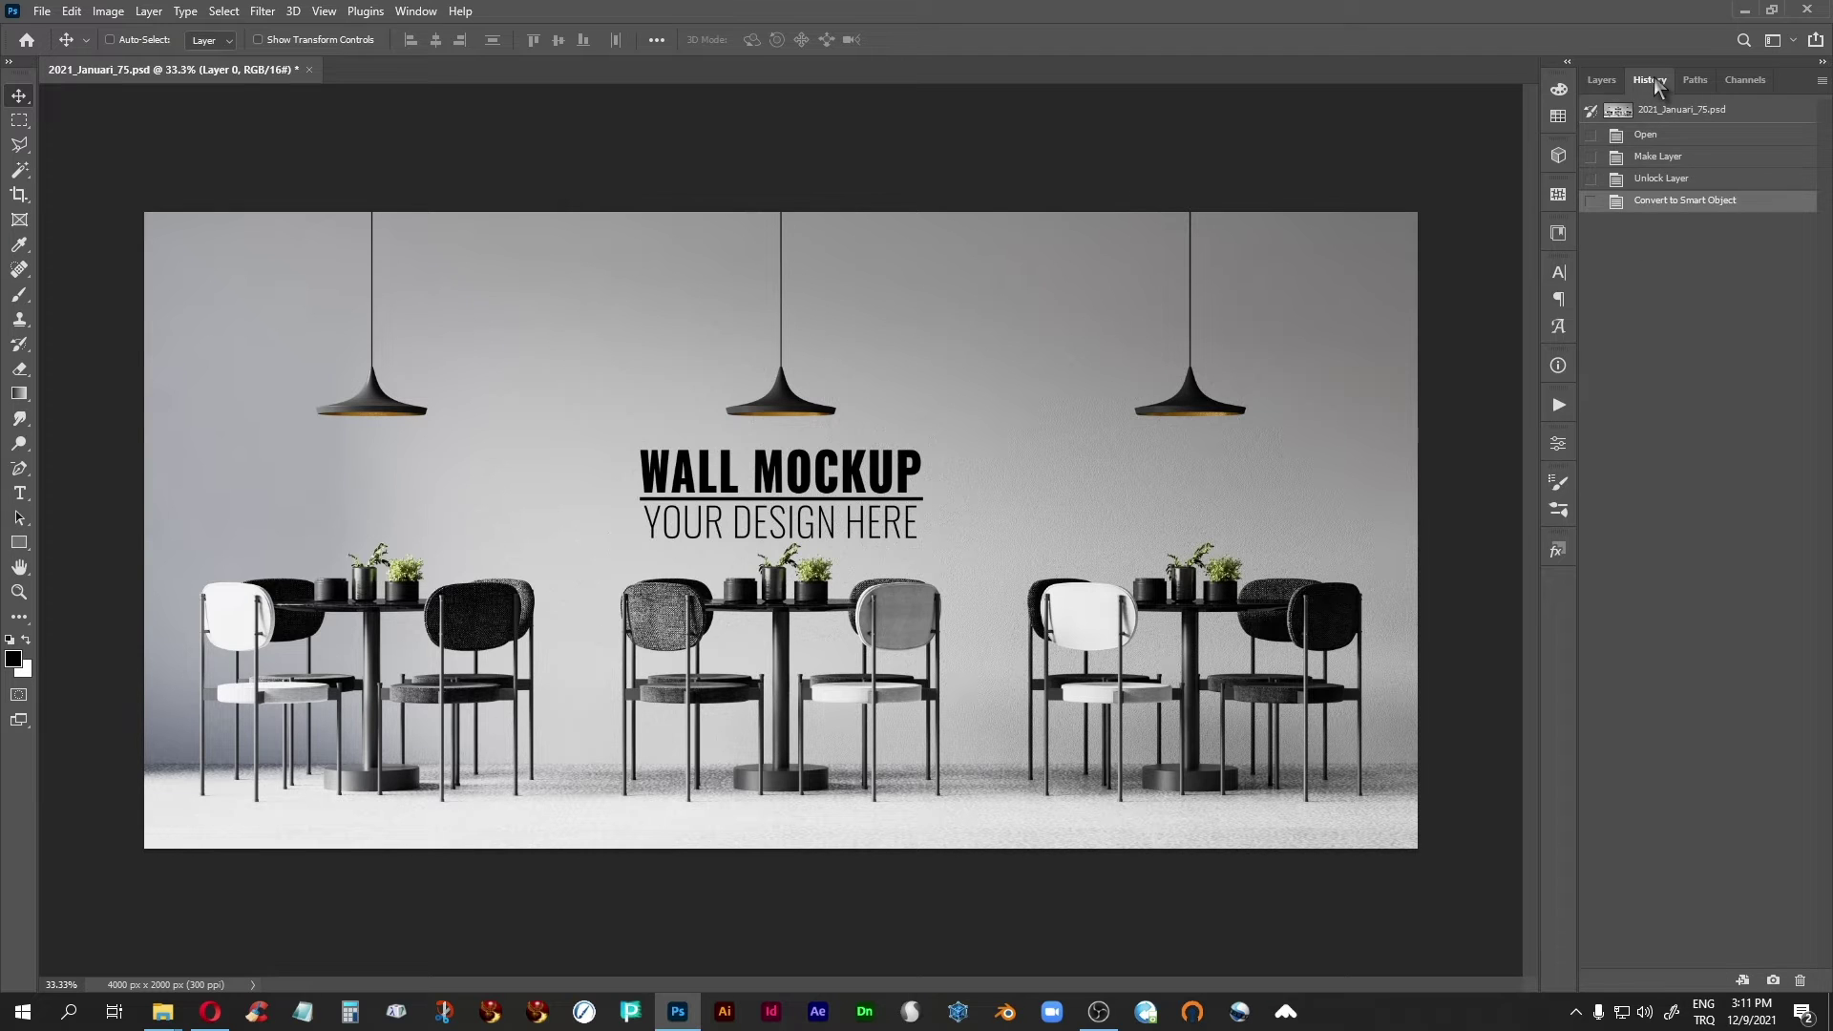
click(1598, 79)
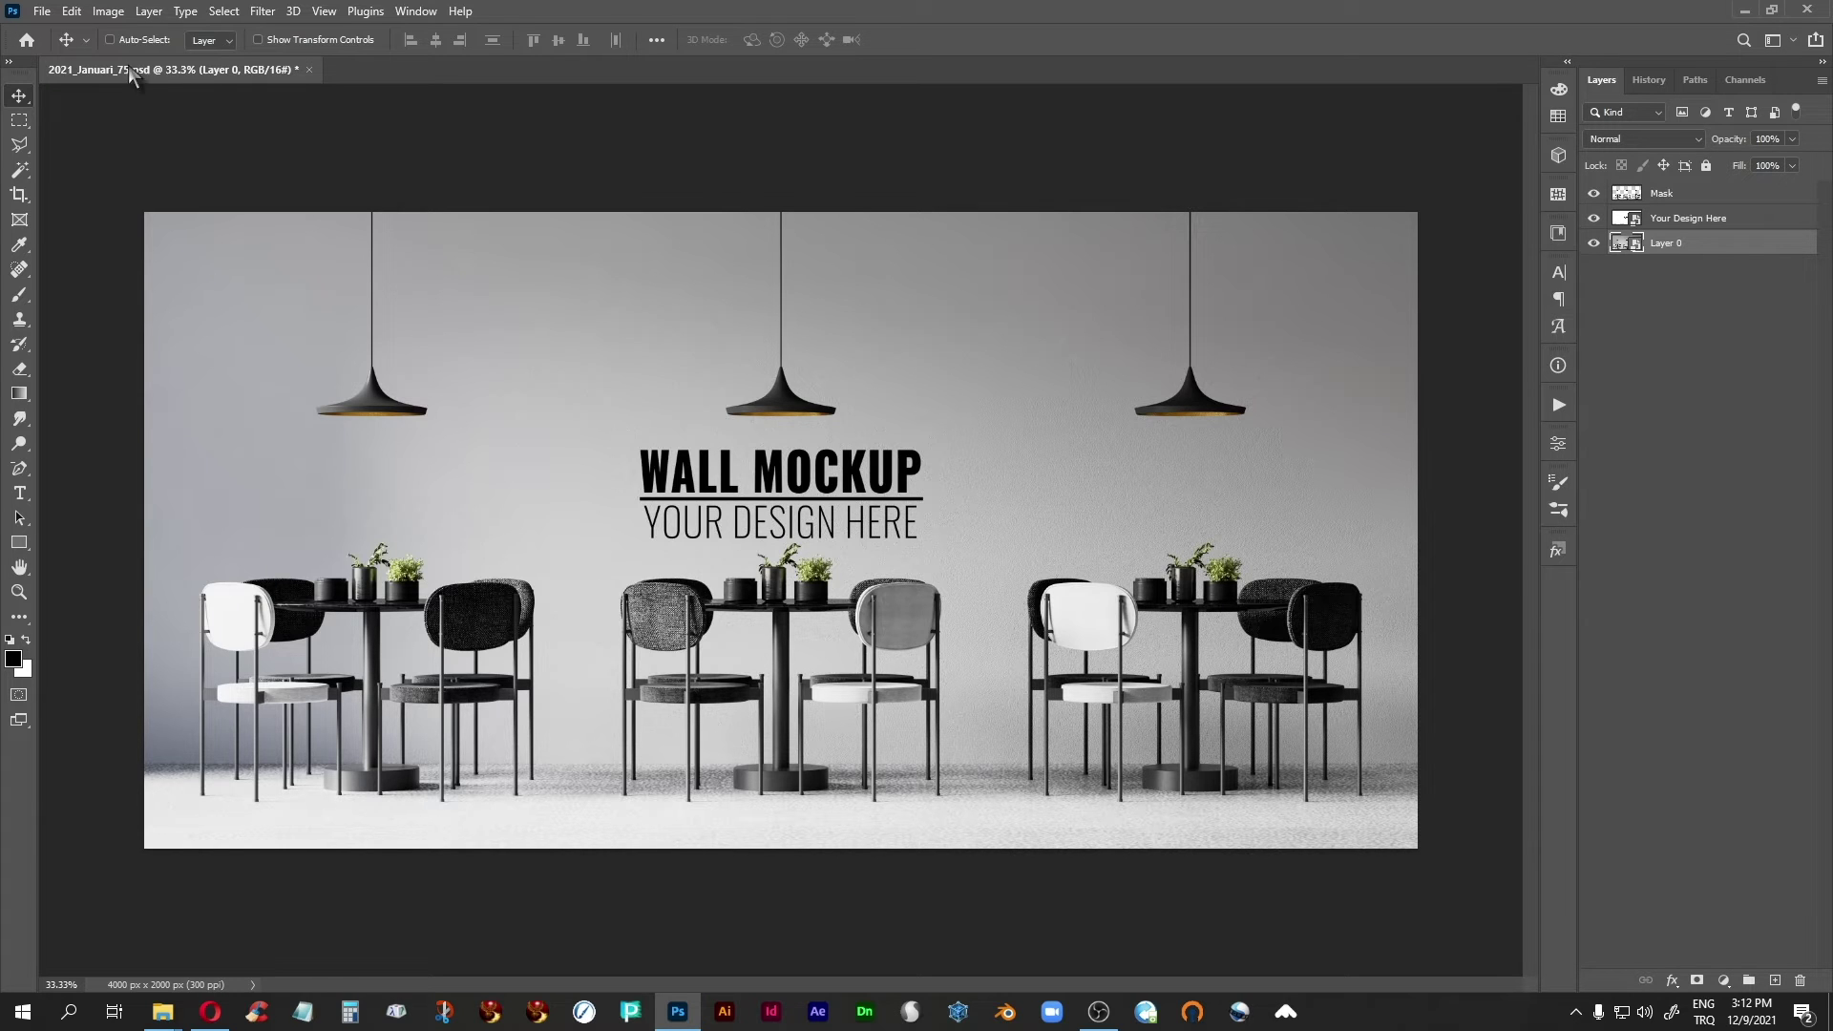
Apply a Curves adjustment to the Layer 0 Smart Object, placing a curve point at input 200 and output 91 to darken the wall.
click(100, 12)
mouse_move(162, 54)
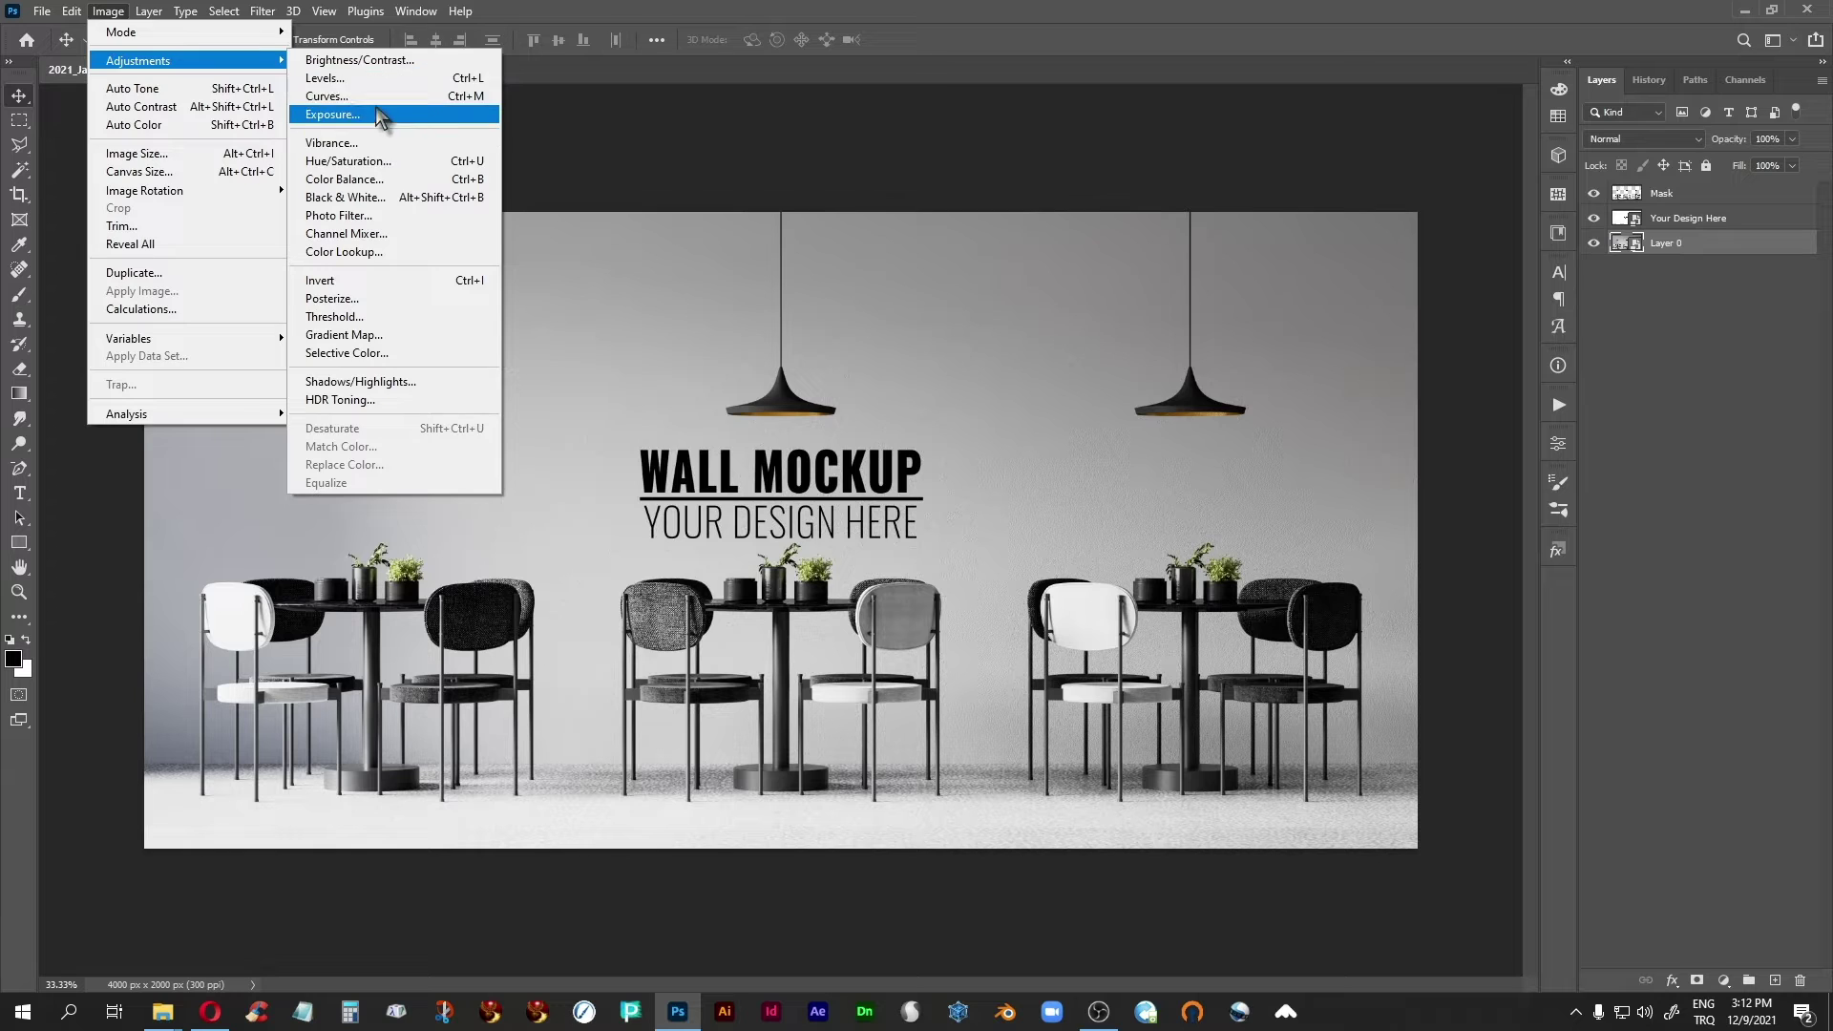
click(372, 96)
drag(900, 176, 1178, 183)
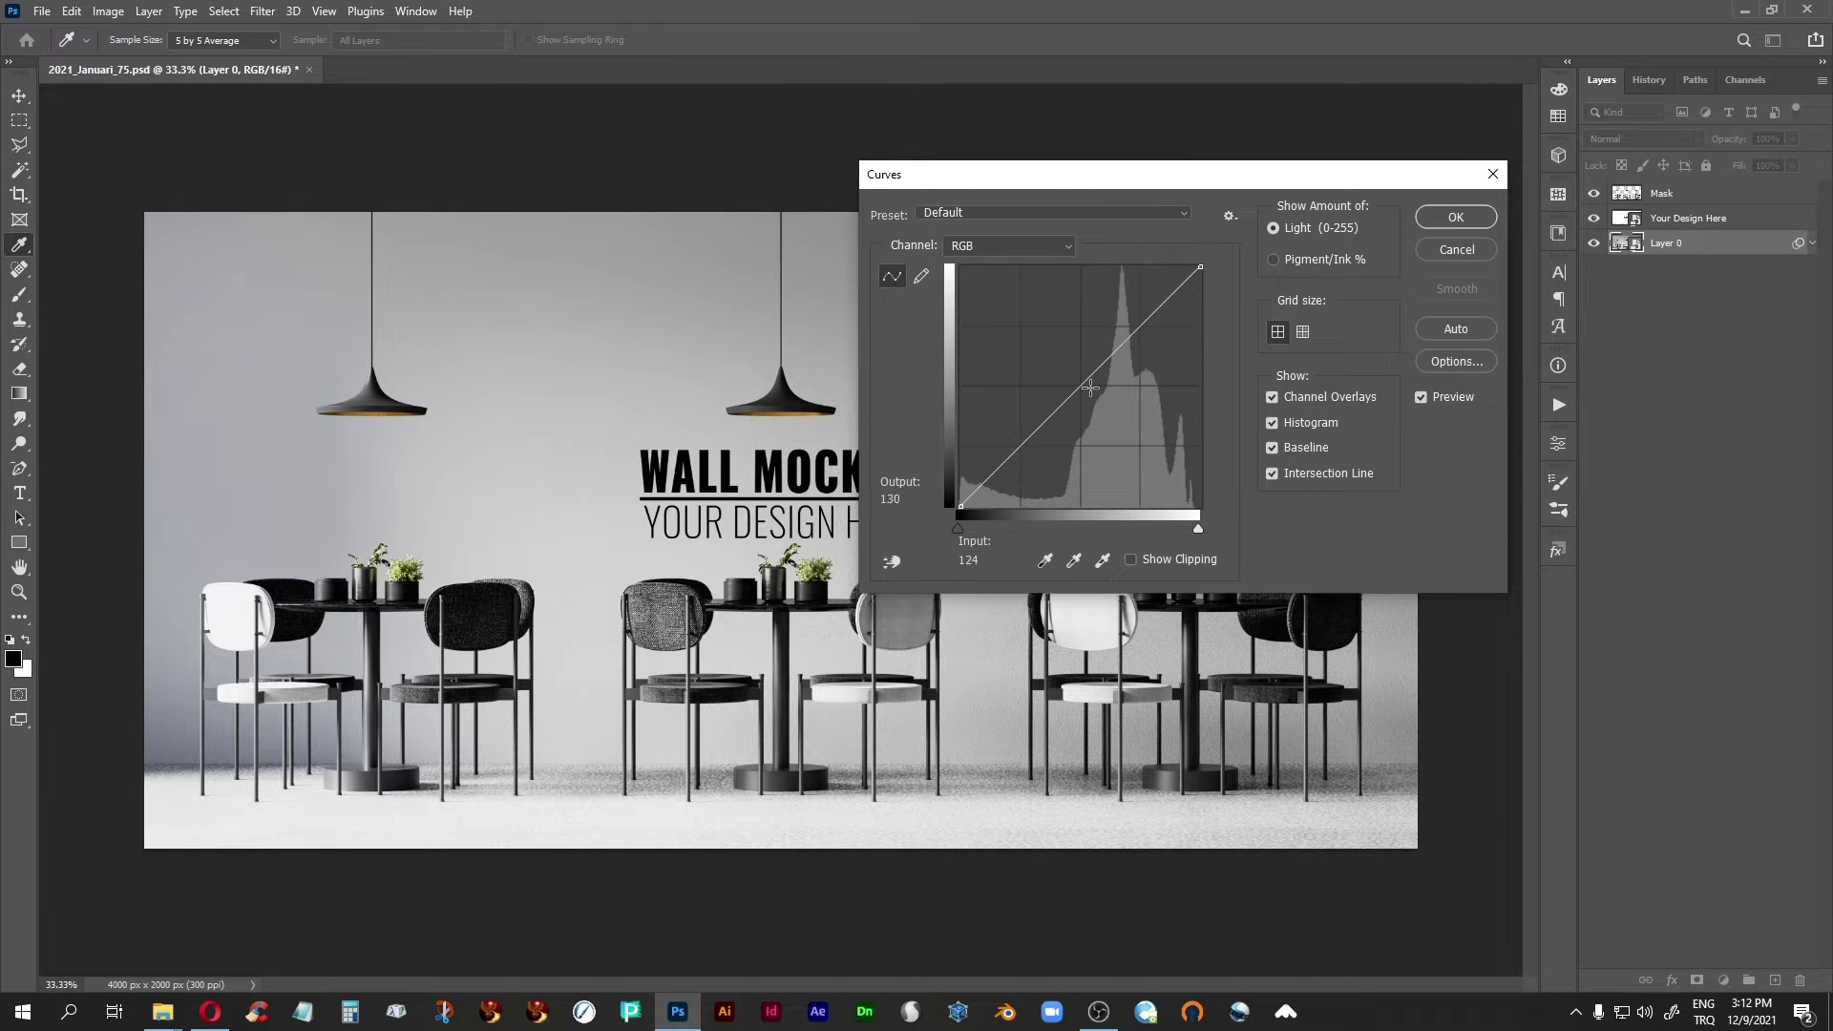
drag(1080, 387, 1149, 420)
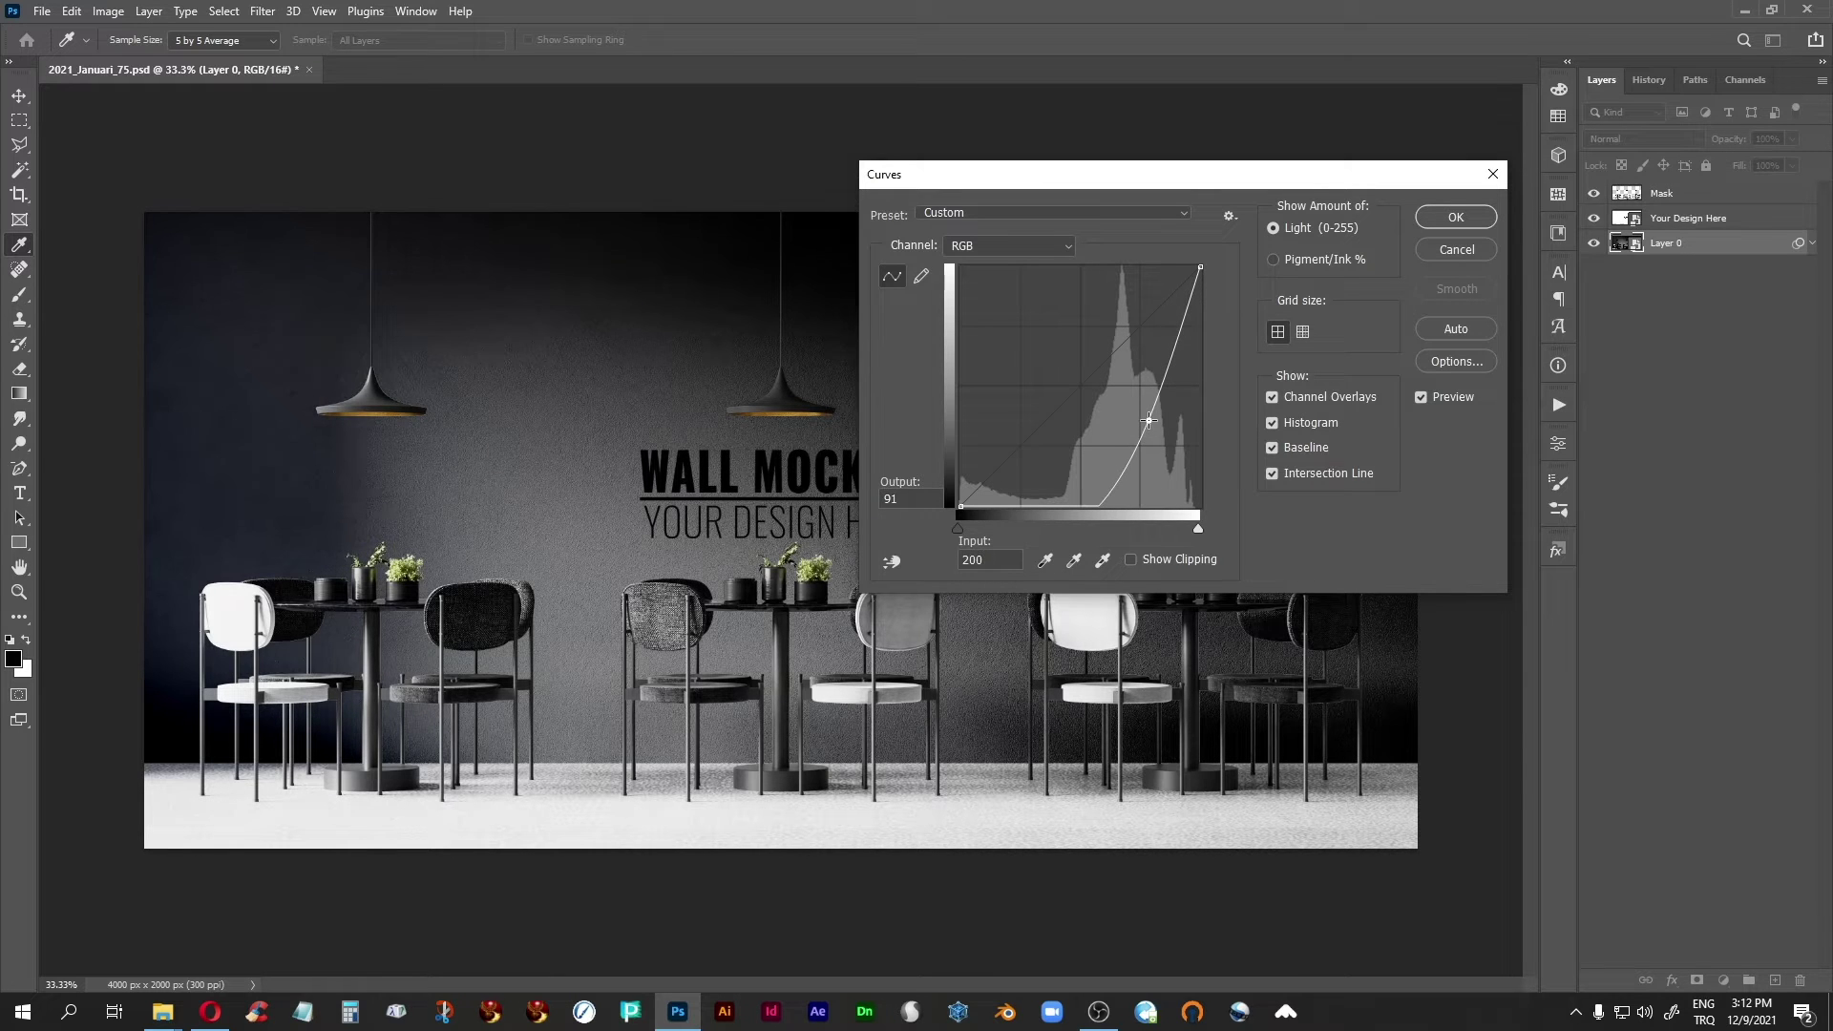
click(1455, 218)
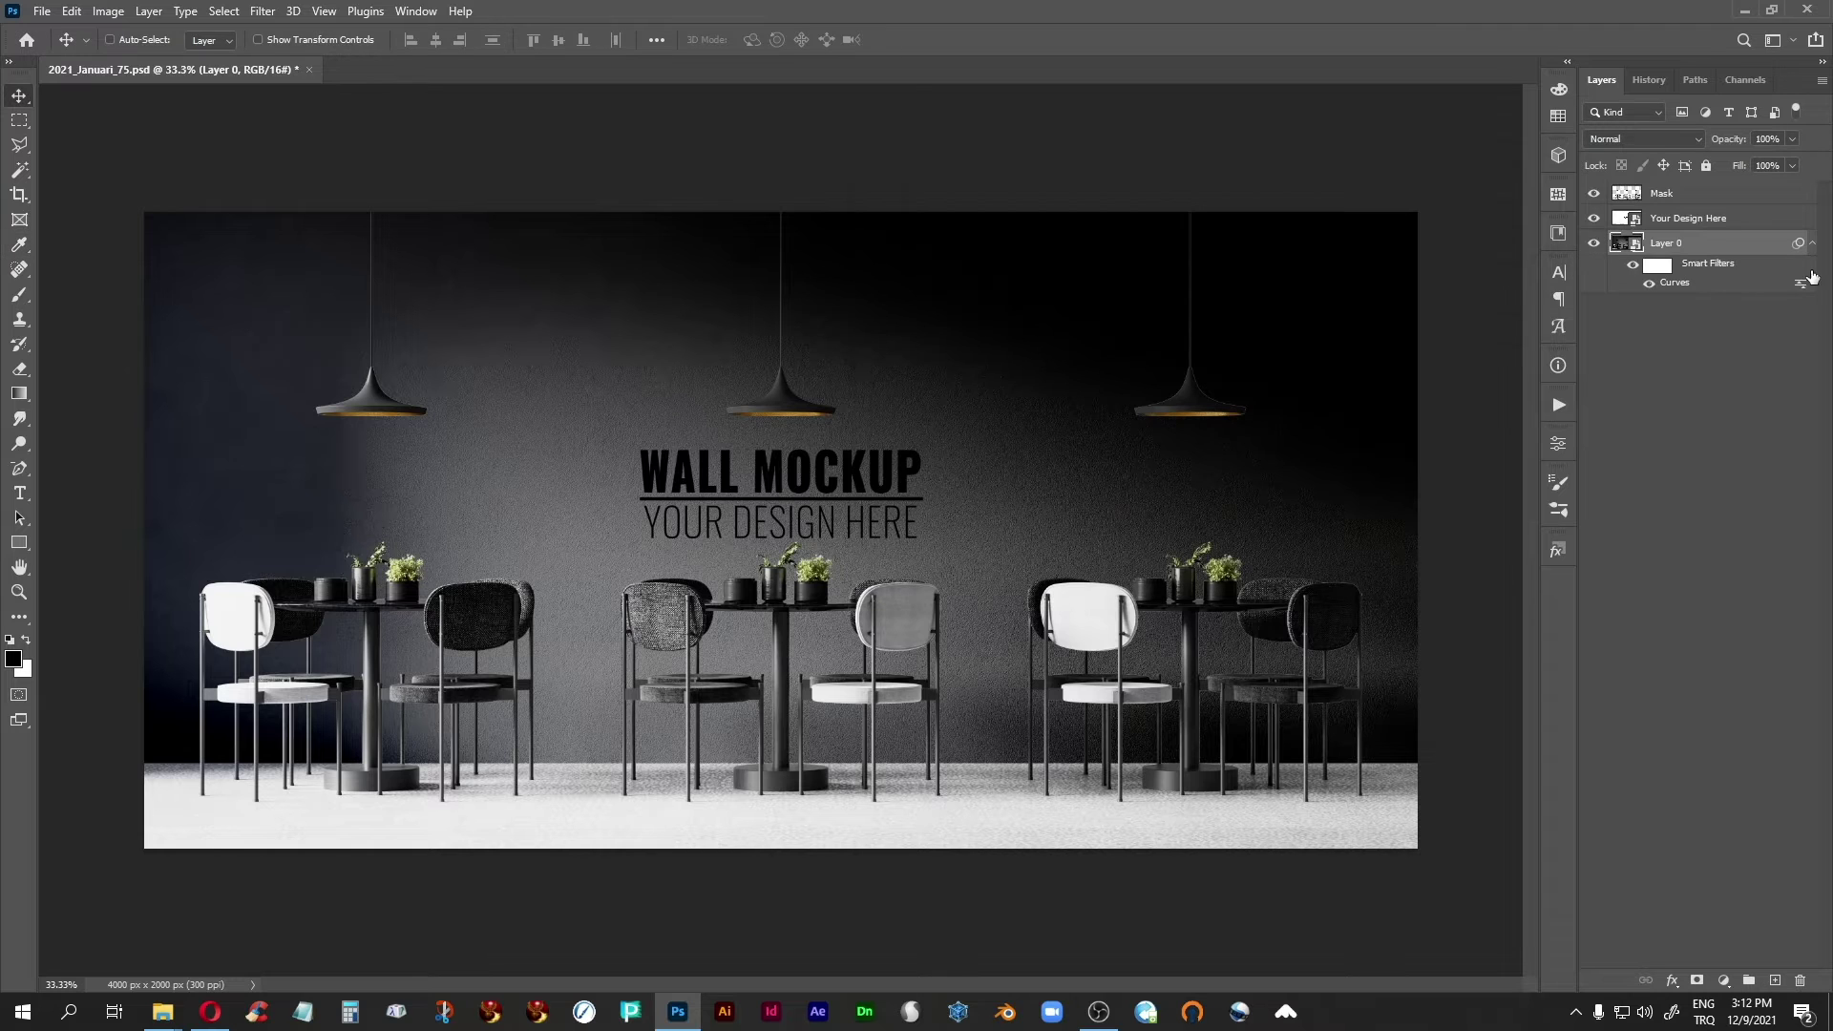
Edit the Curves smart filter on Layer 0 and shift its curve point slightly to lighten the dark wall.
double_click(1676, 284)
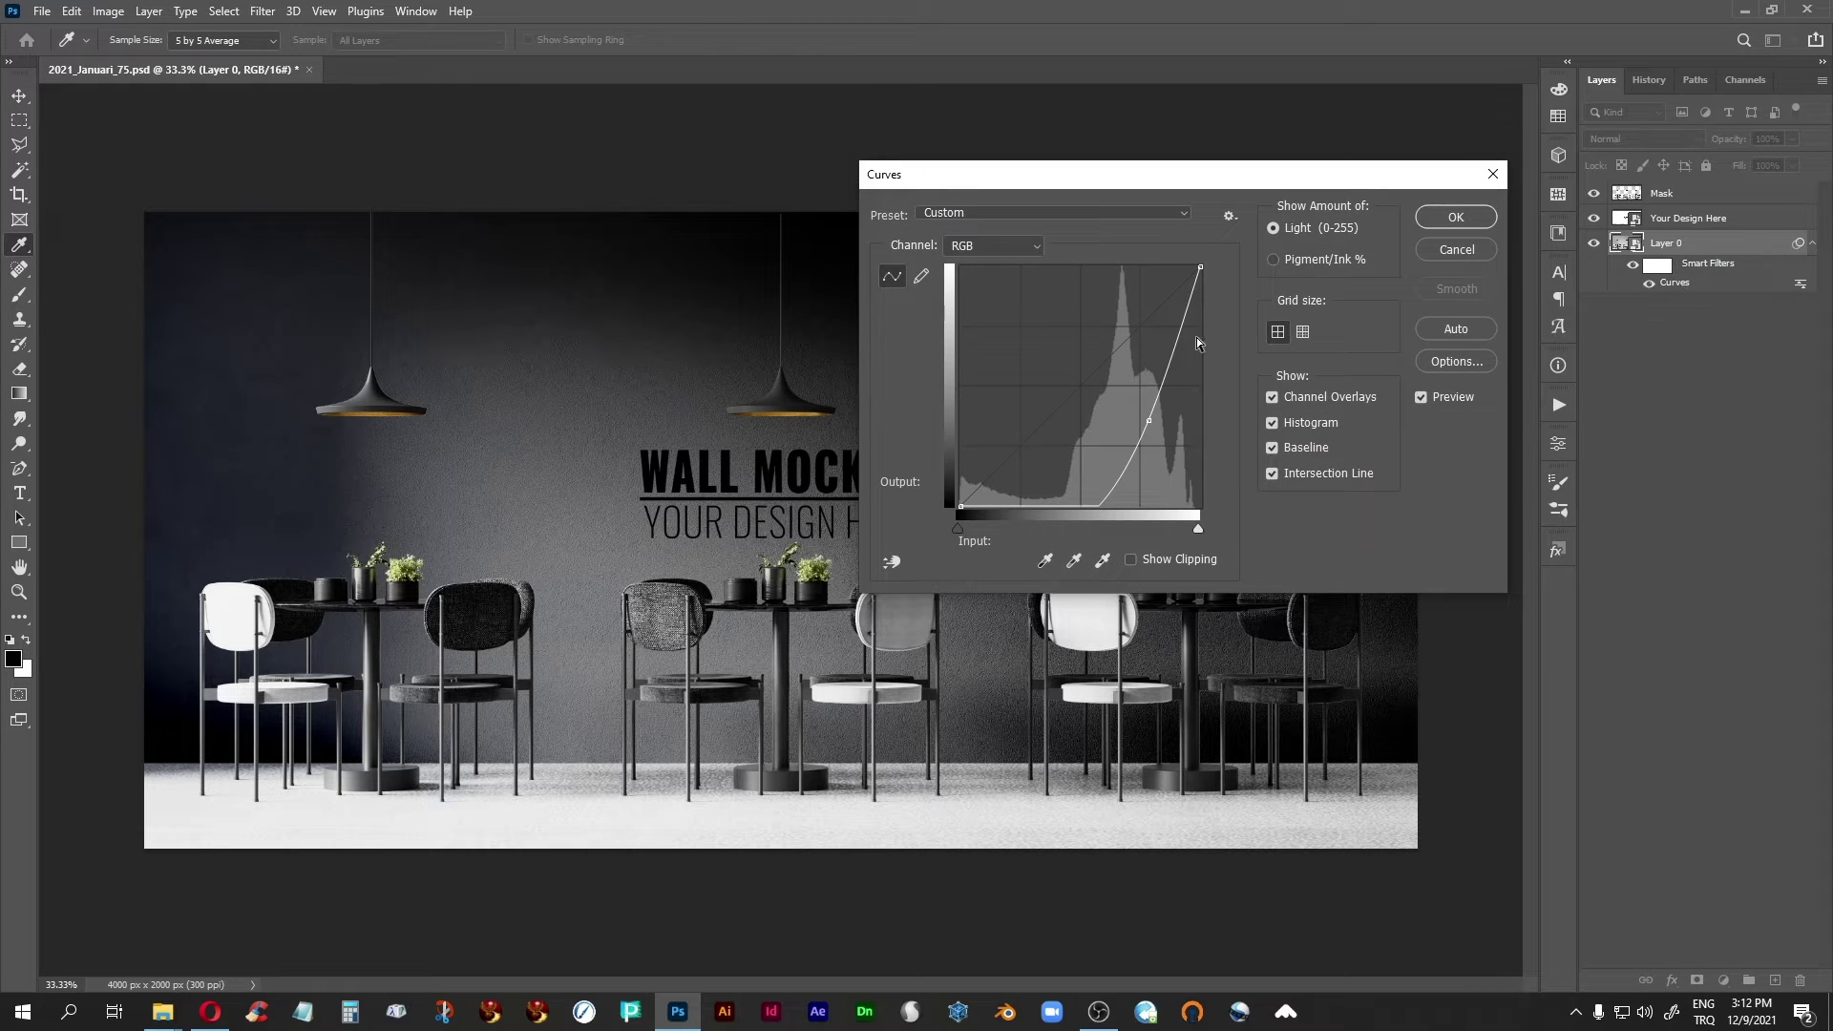
drag(1148, 420, 1137, 419)
click(1450, 222)
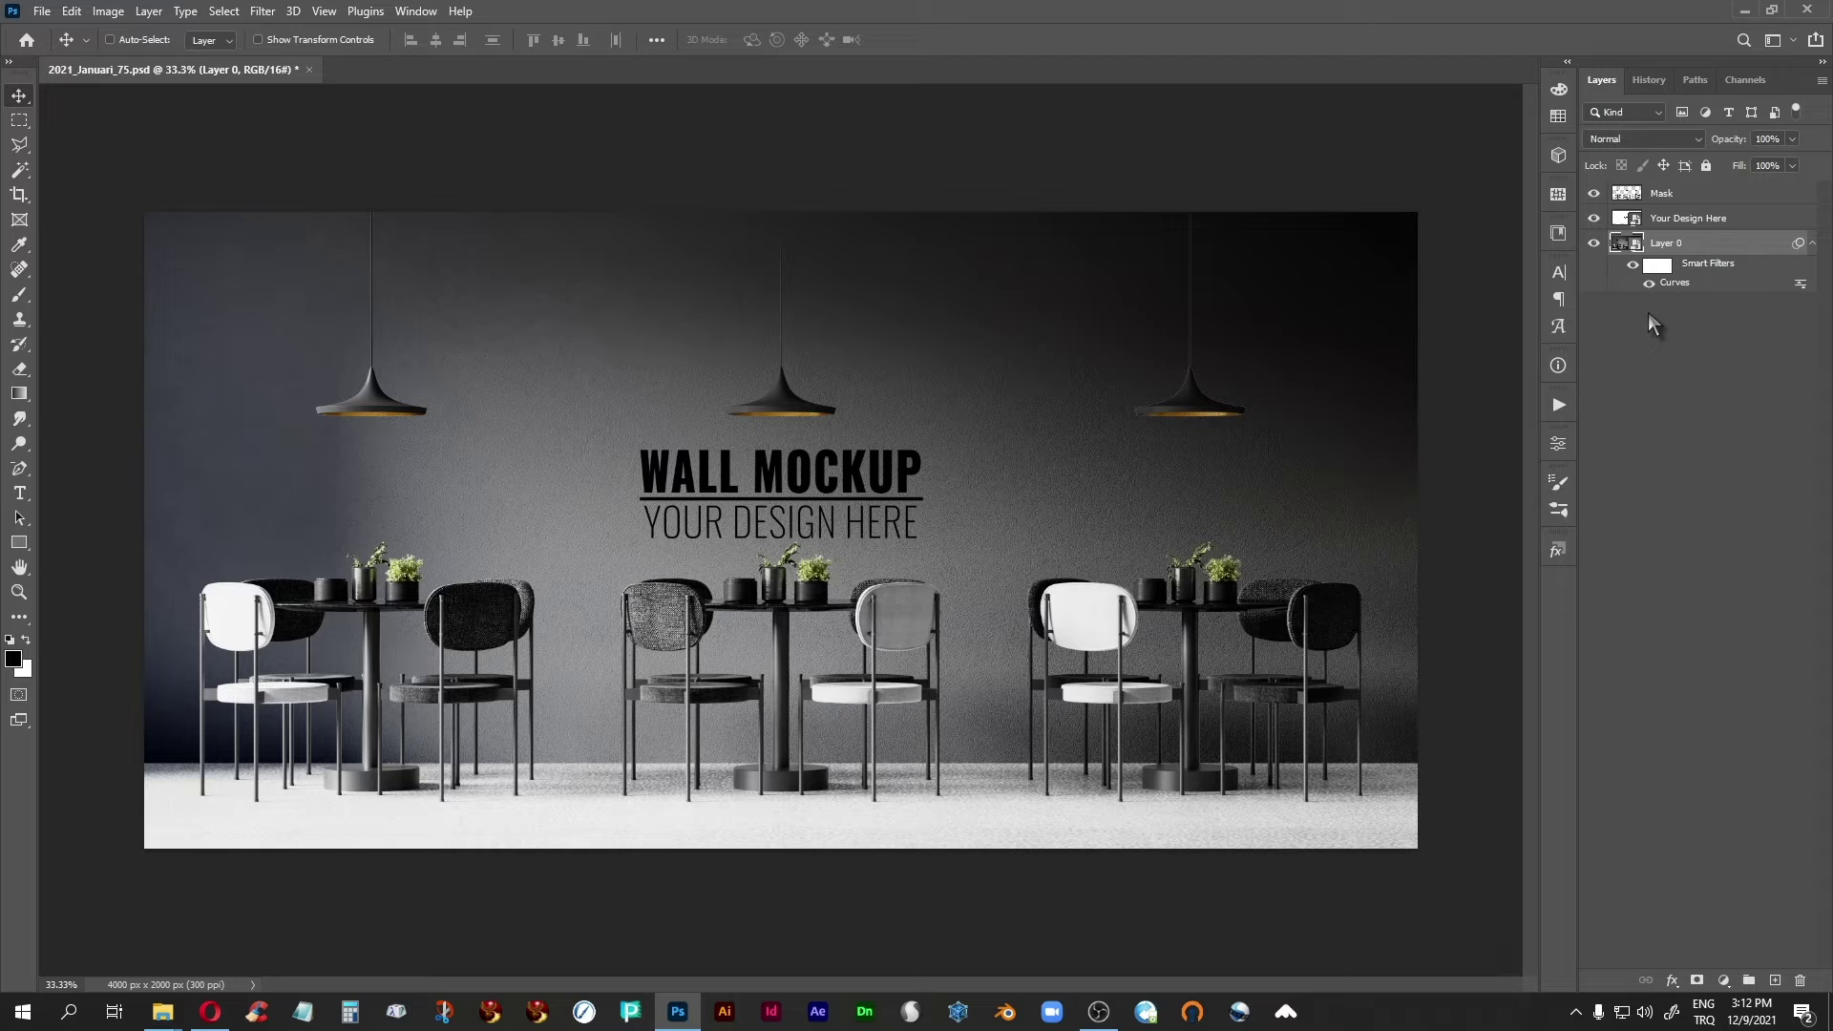
Compare the image with the Mask layer hidden and shown, and set that layer's opacity to 50%.
click(1627, 194)
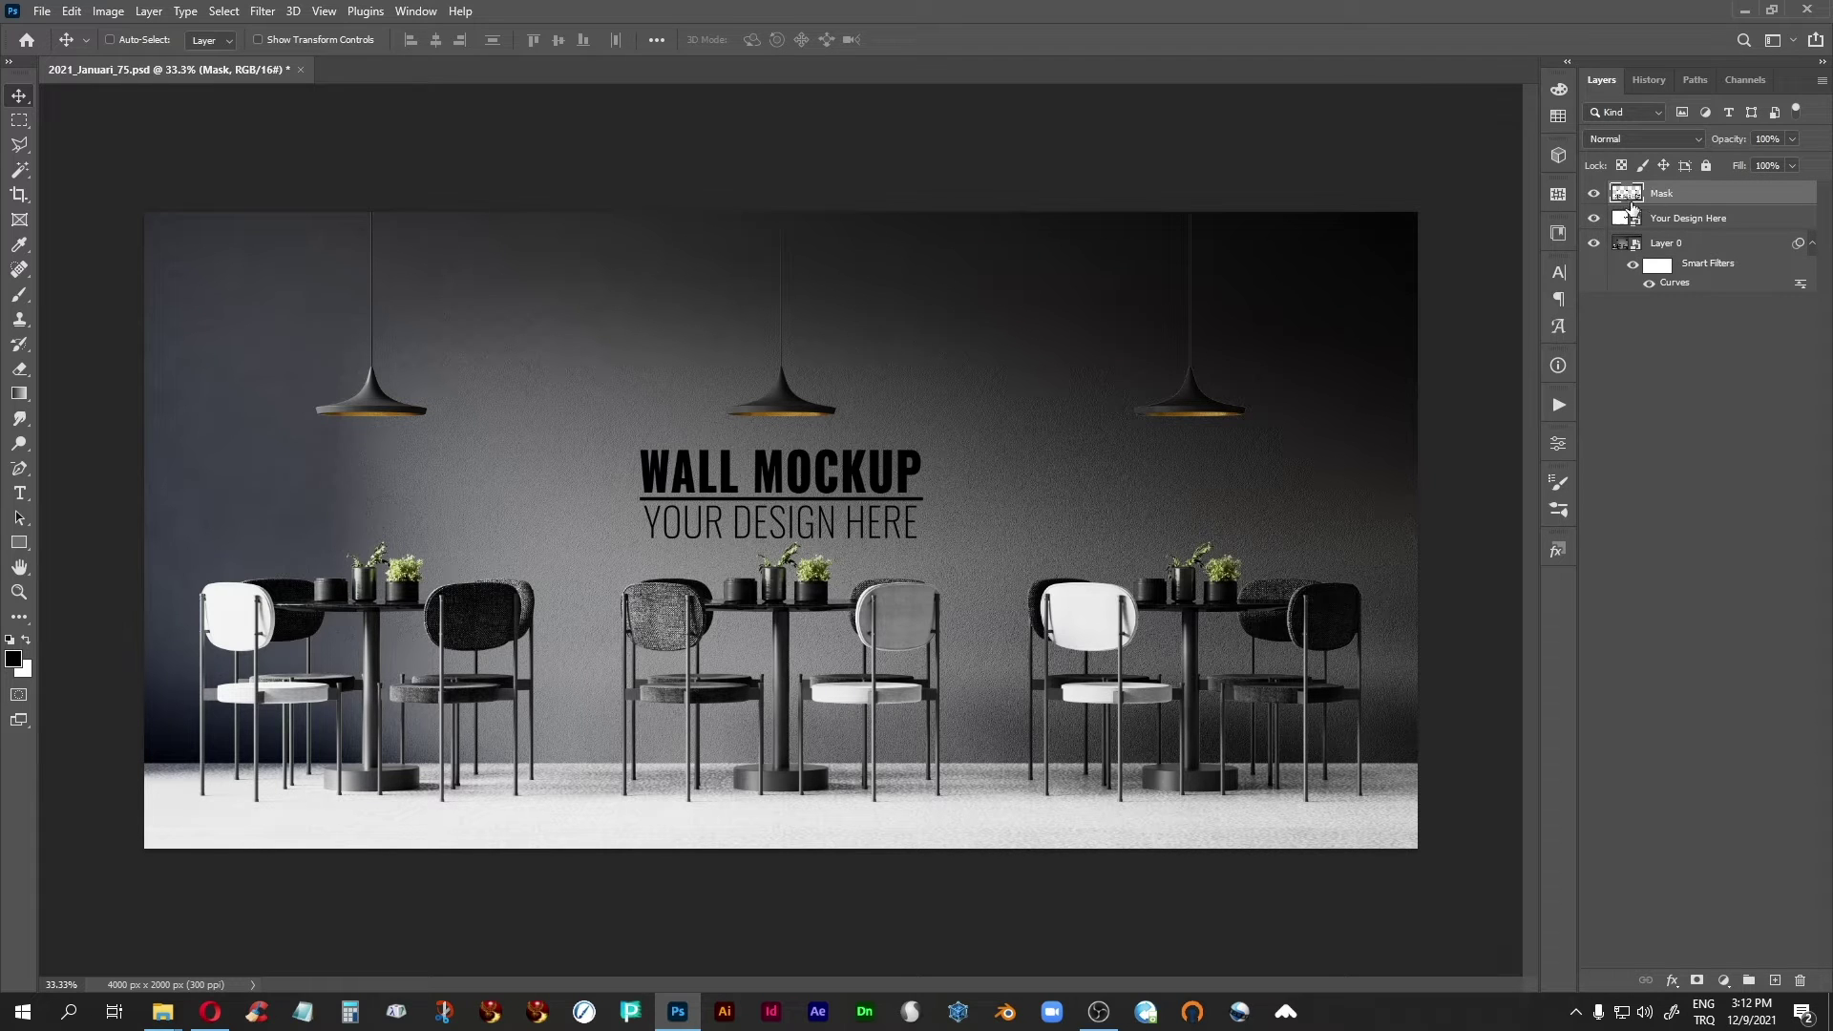
click(1593, 196)
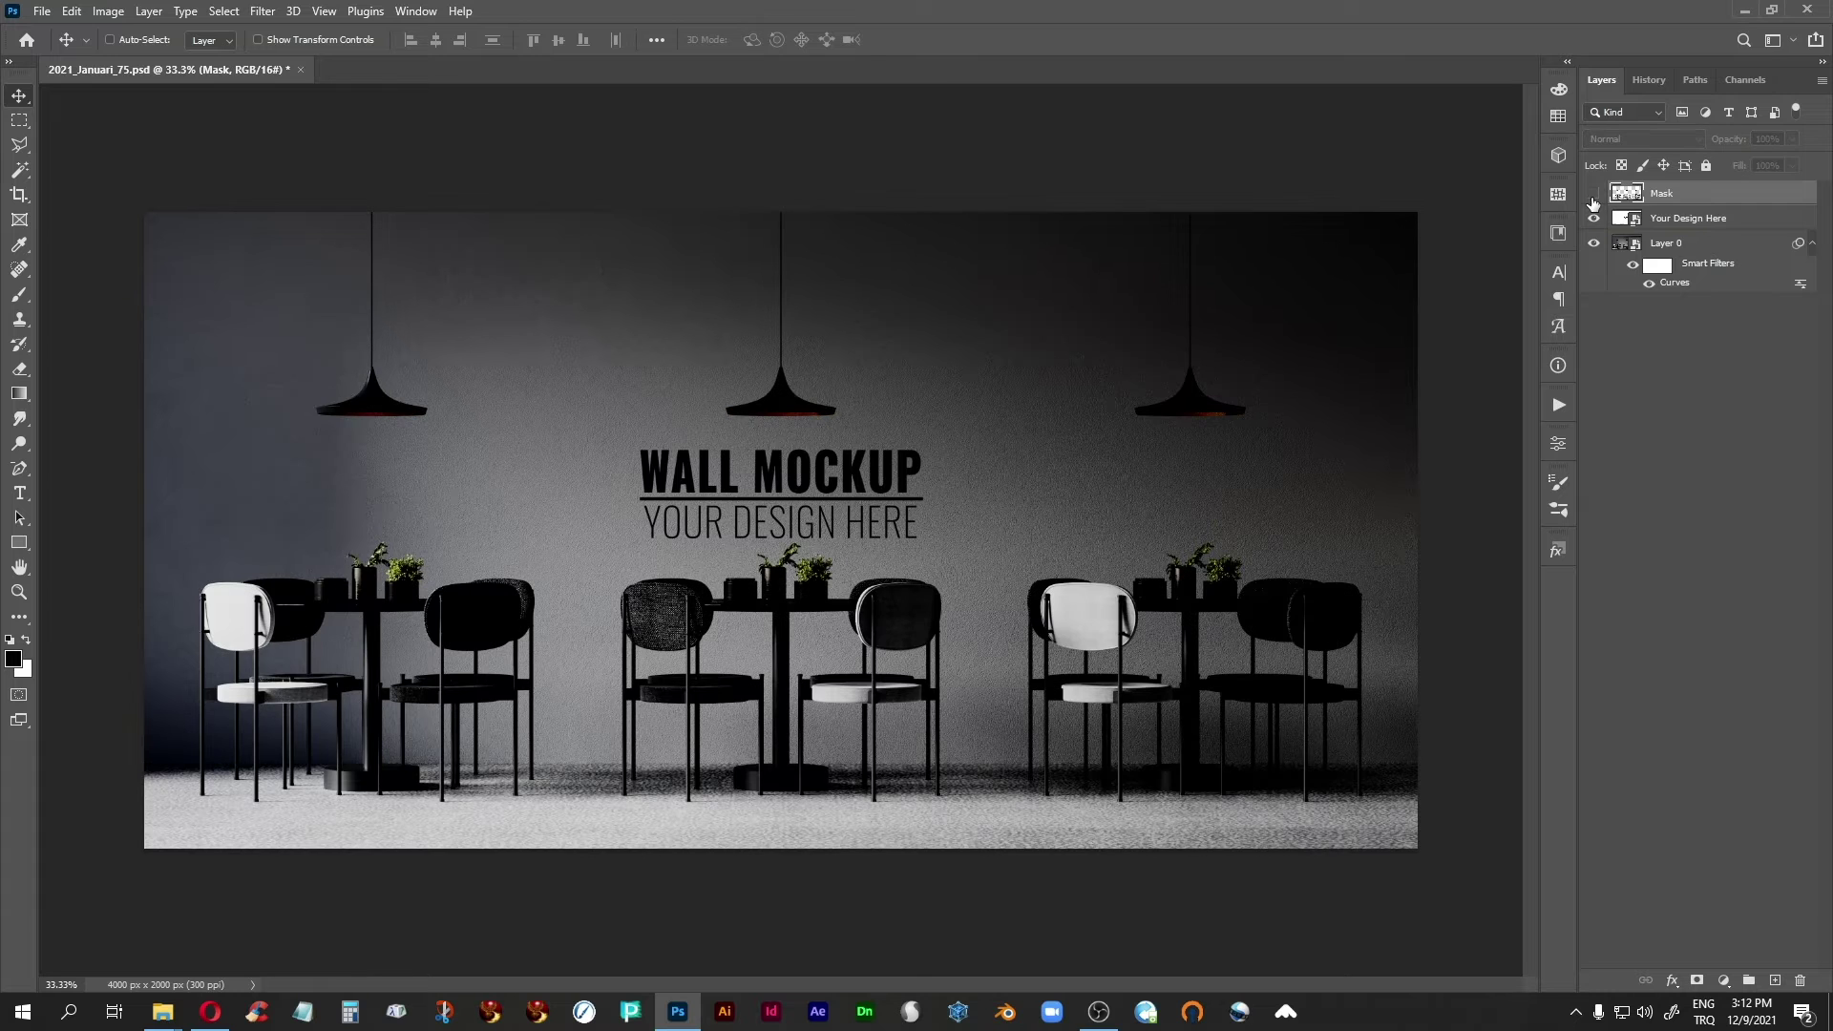
click(1593, 194)
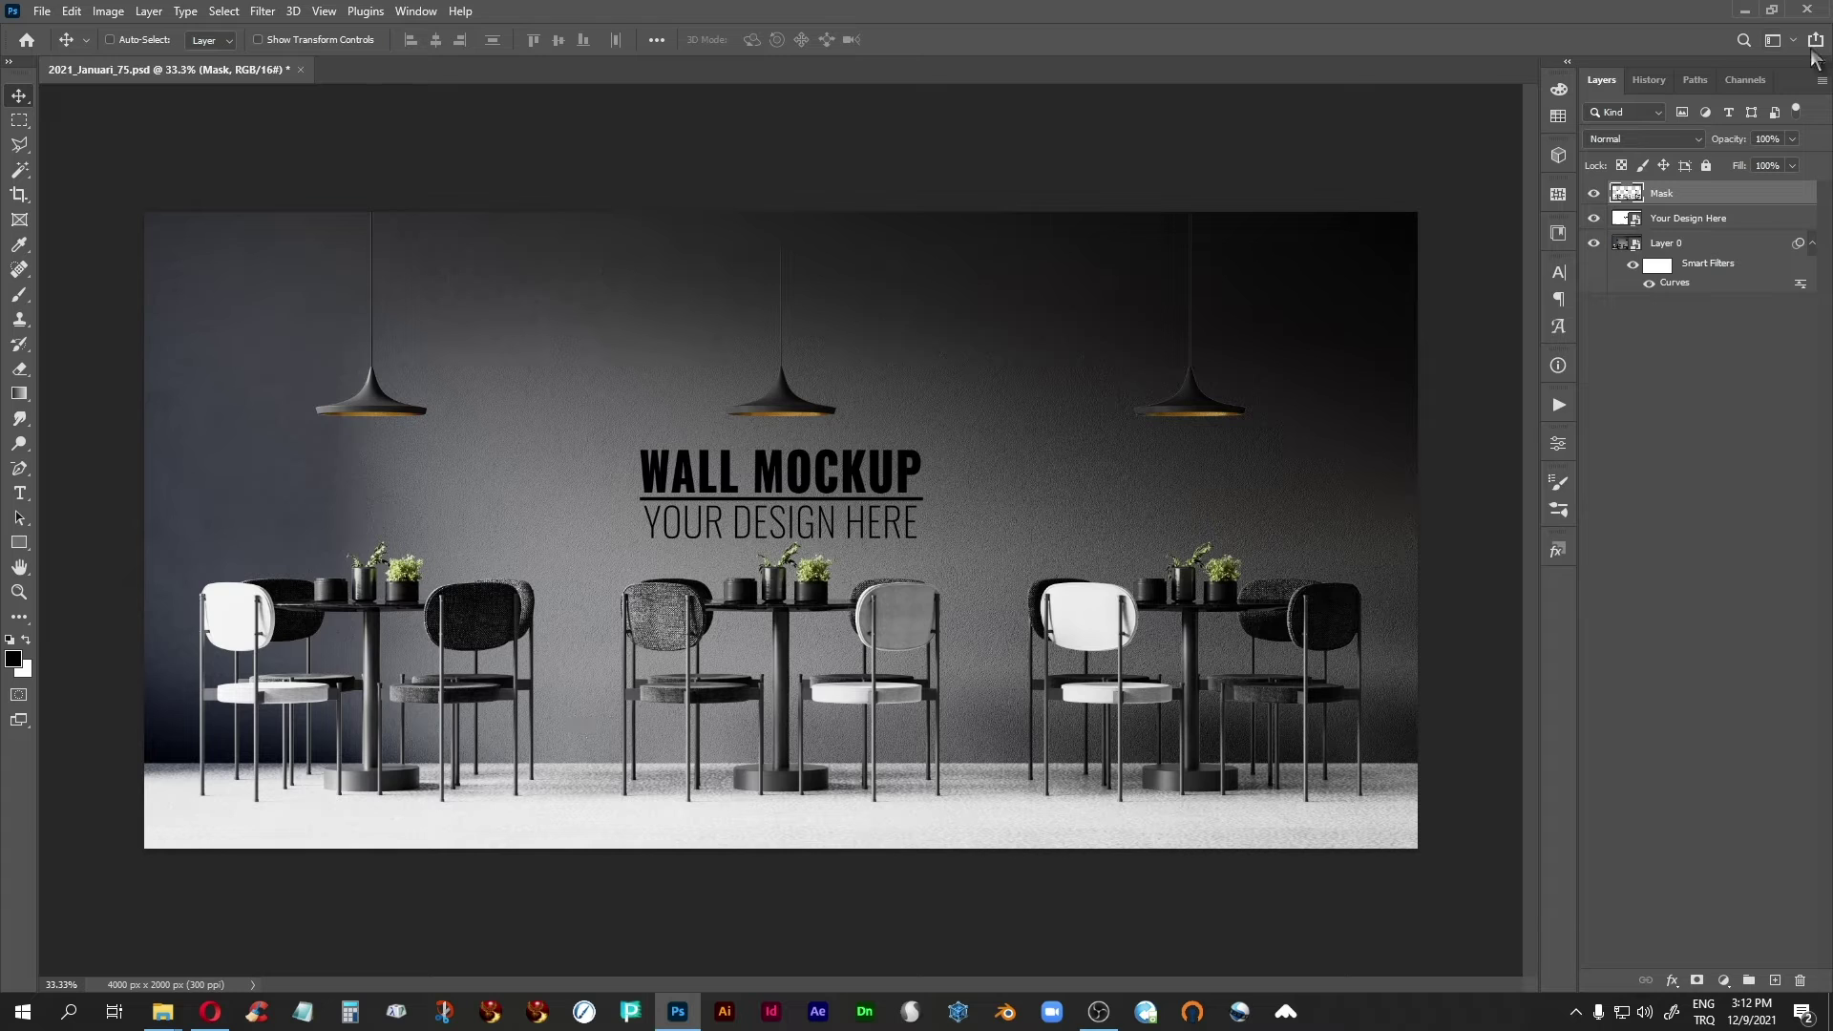
click(1768, 140)
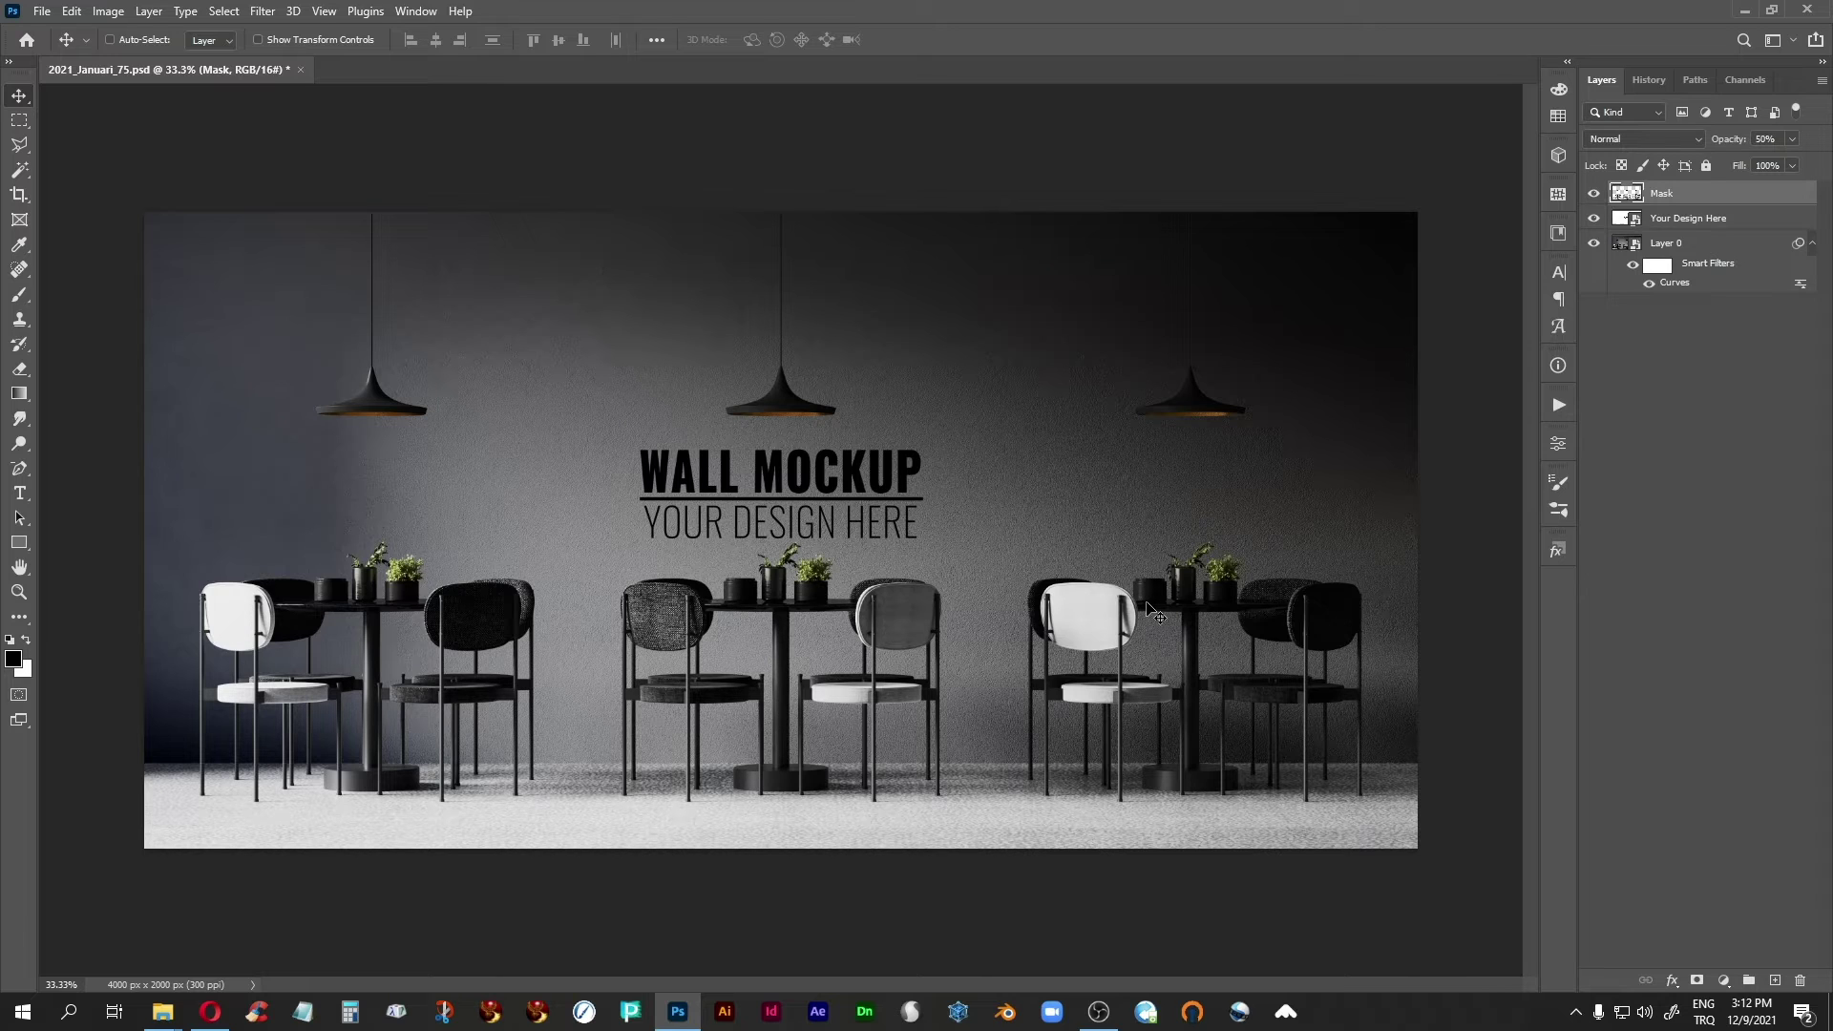
Add a layer mask that reveals all to the Mask layer.
click(149, 11)
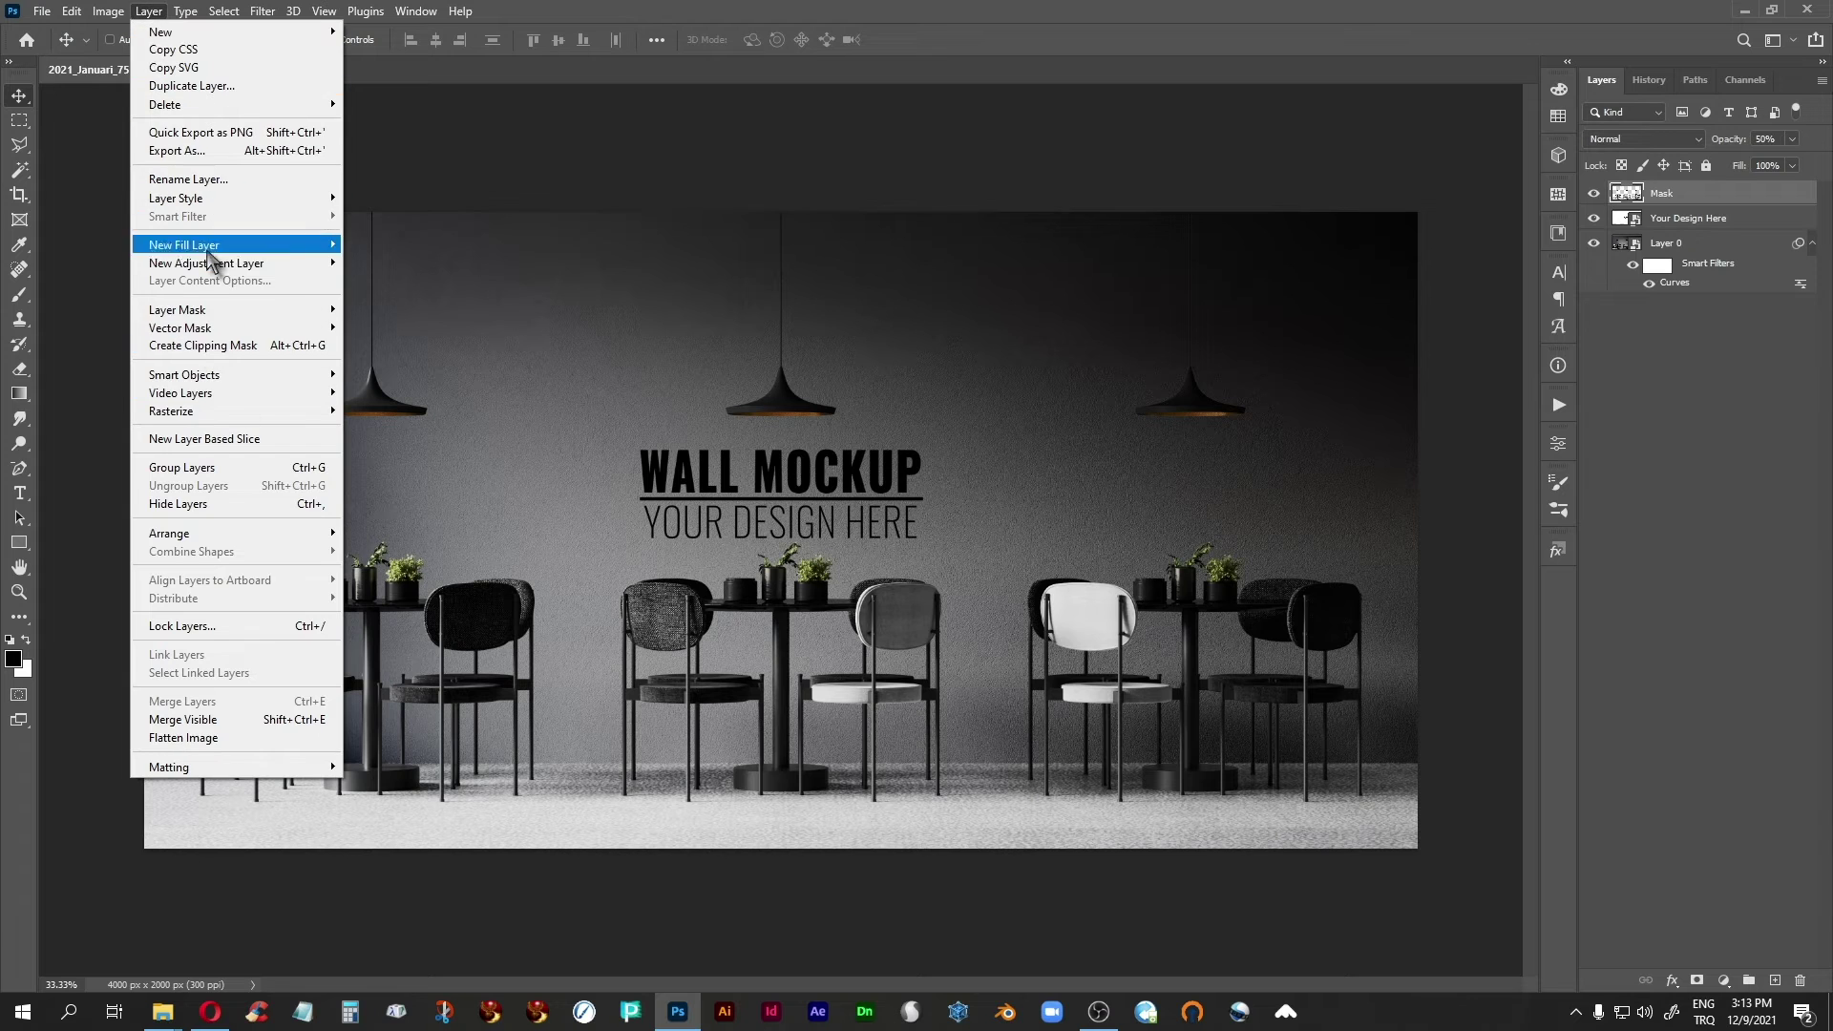
mouse_move(239, 310)
click(412, 311)
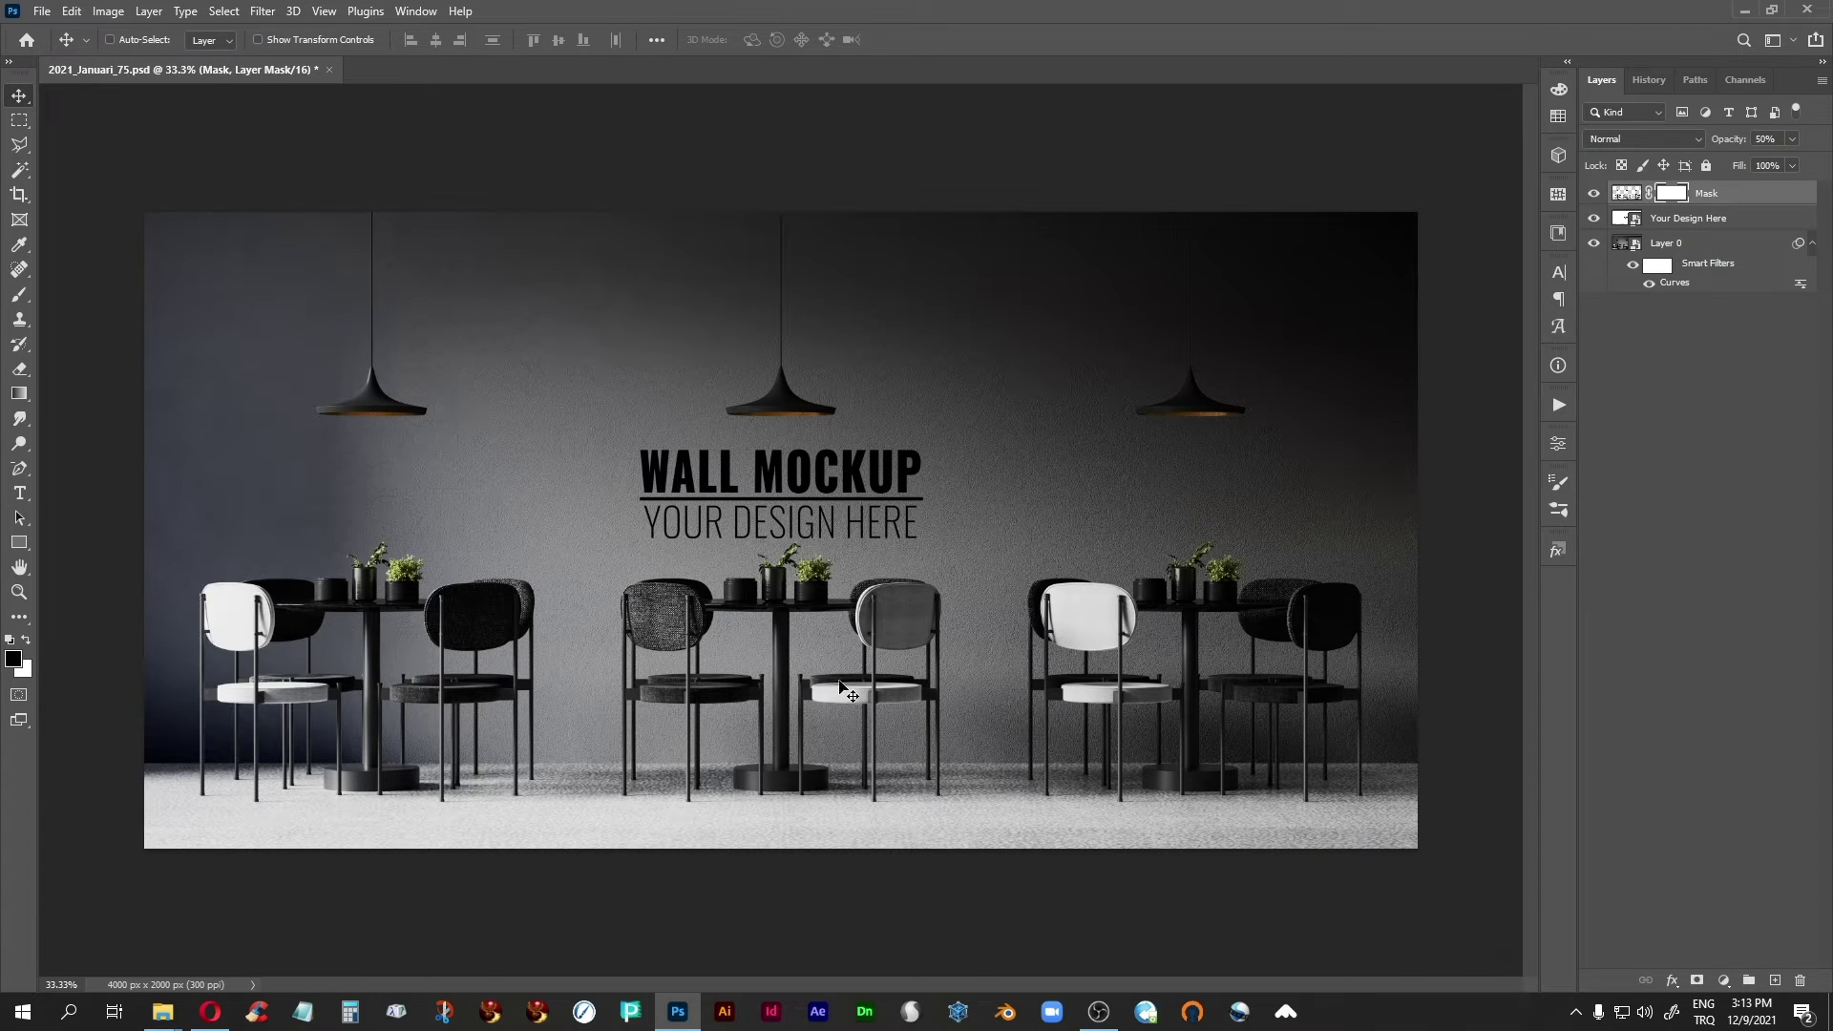
Apply radial gradients at 58% opacity on the Mask layer's mask over the white chairs at the right and left tables.
click(19, 395)
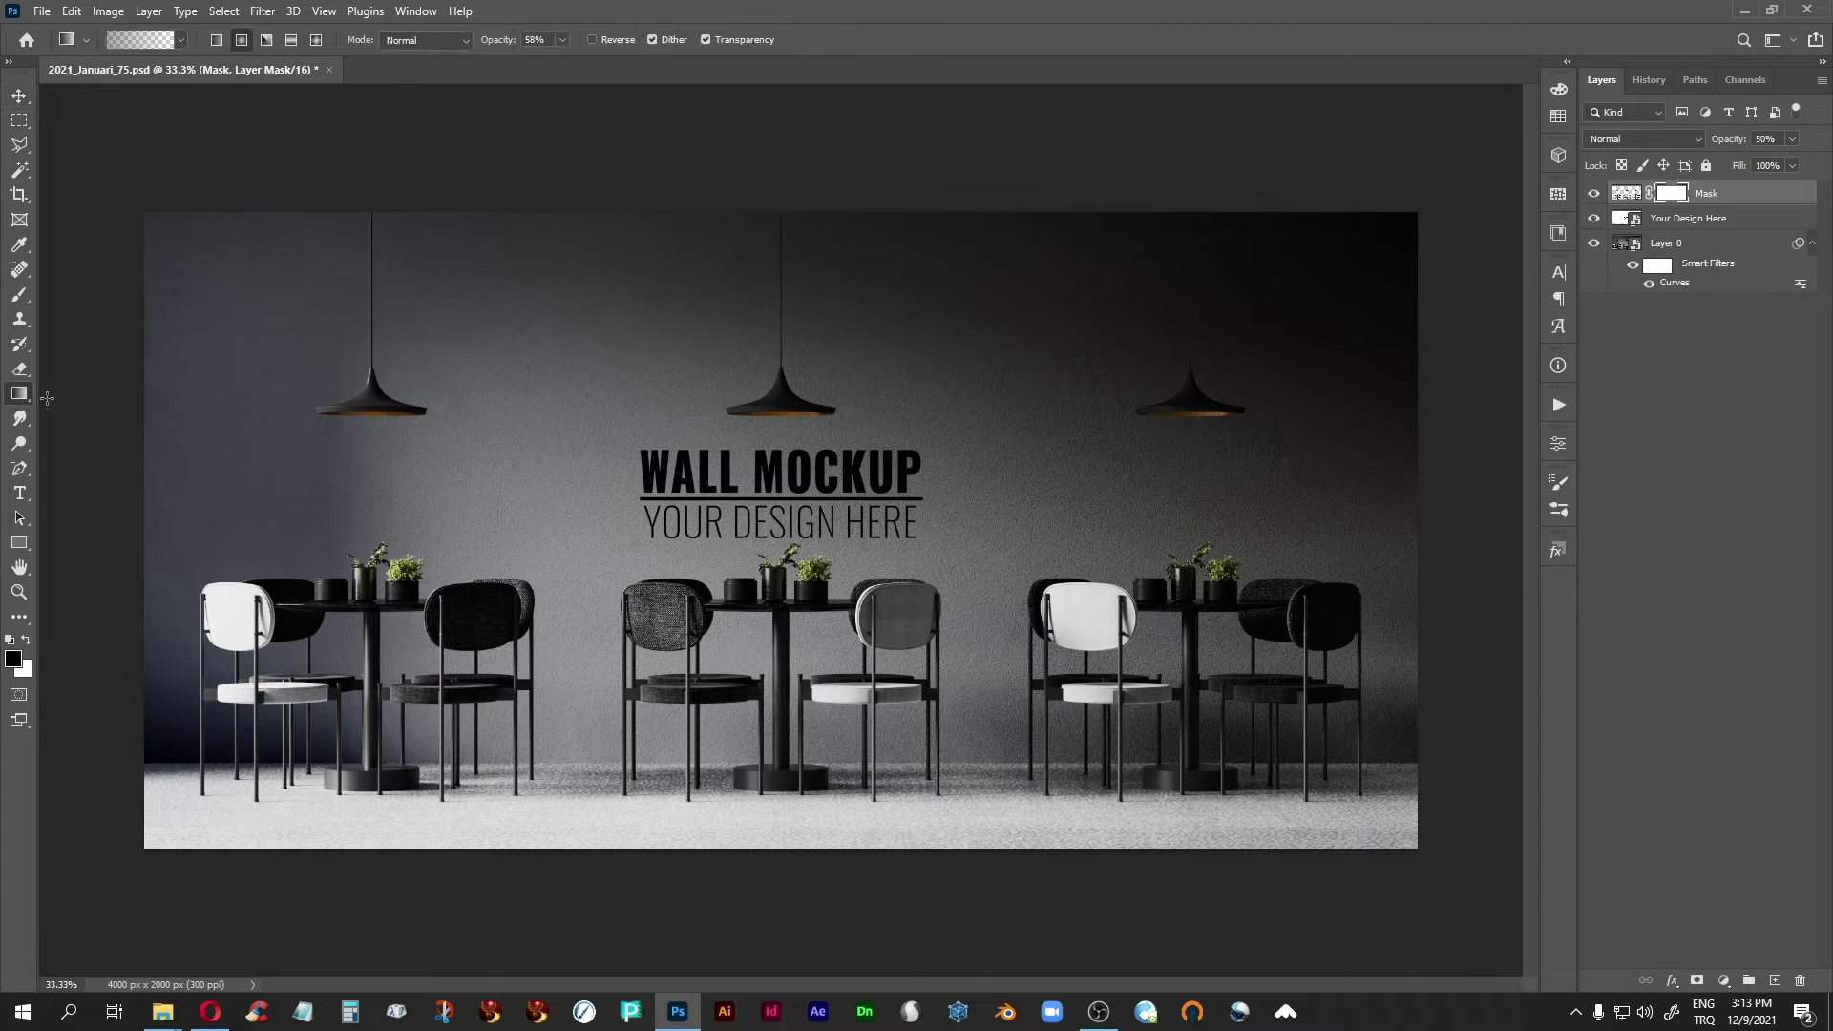
click(240, 39)
drag(1074, 576, 1059, 668)
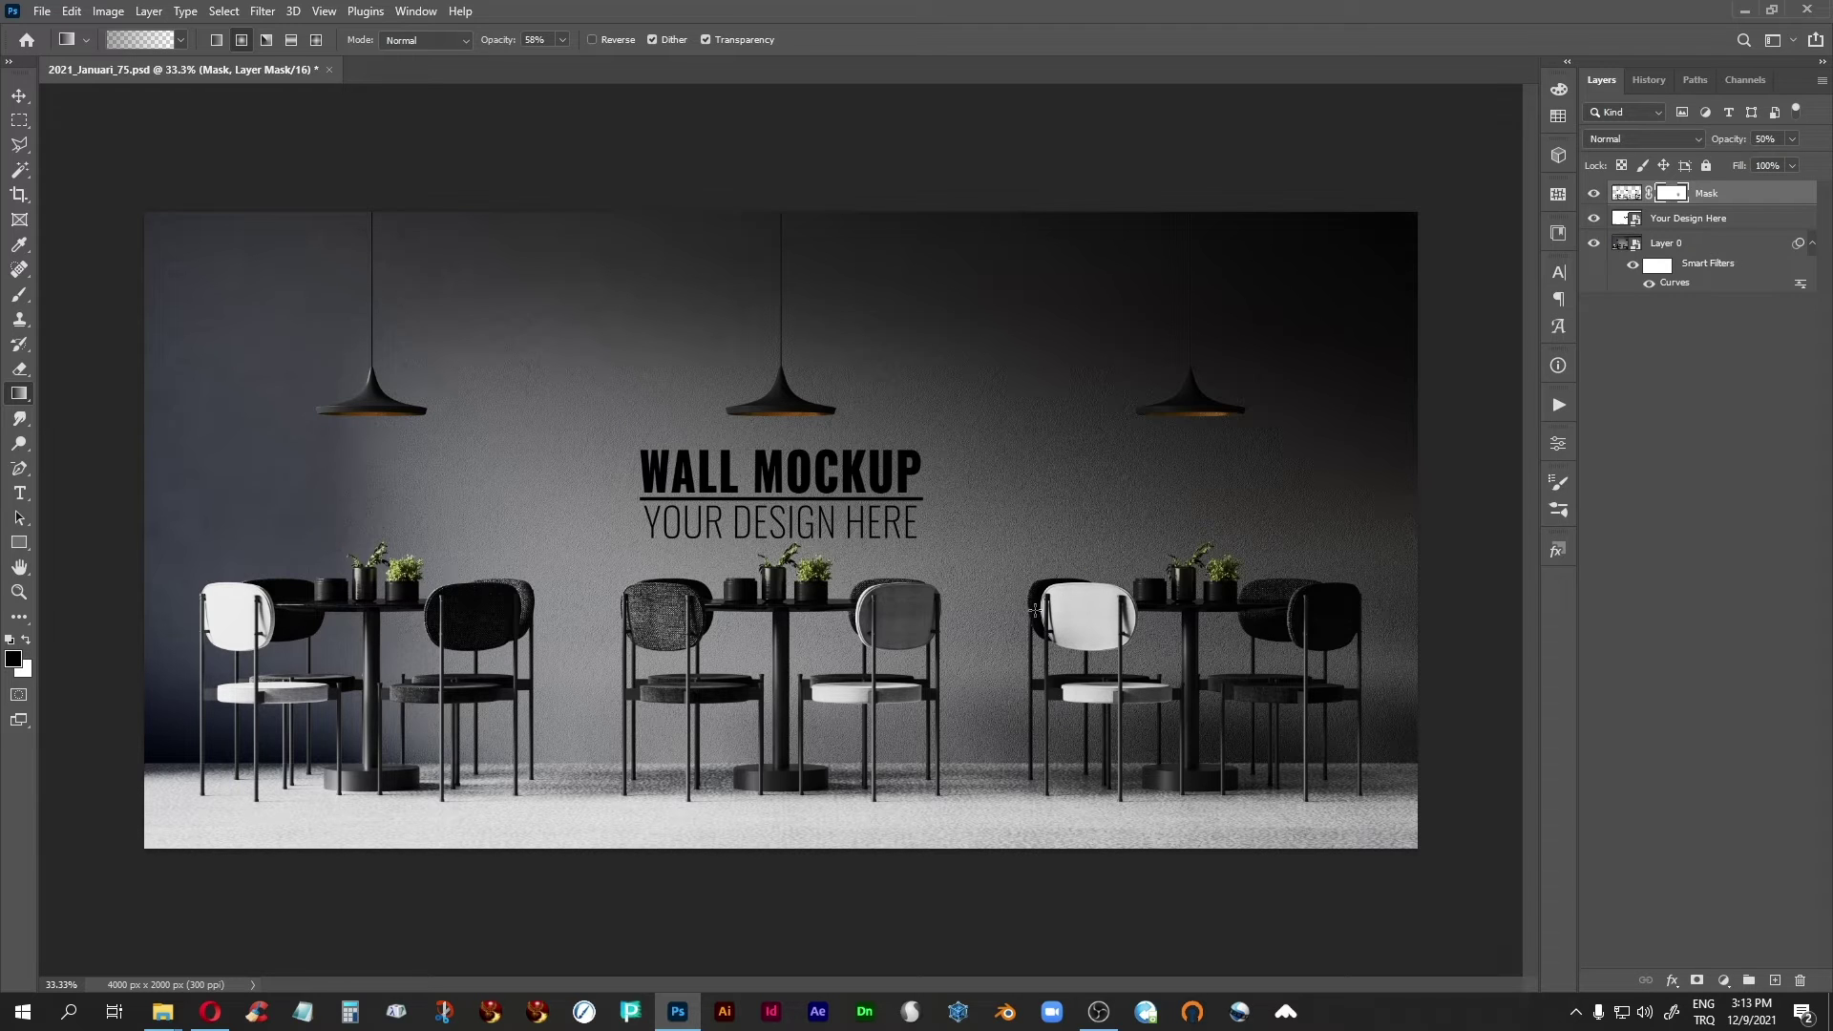
drag(233, 597, 229, 601)
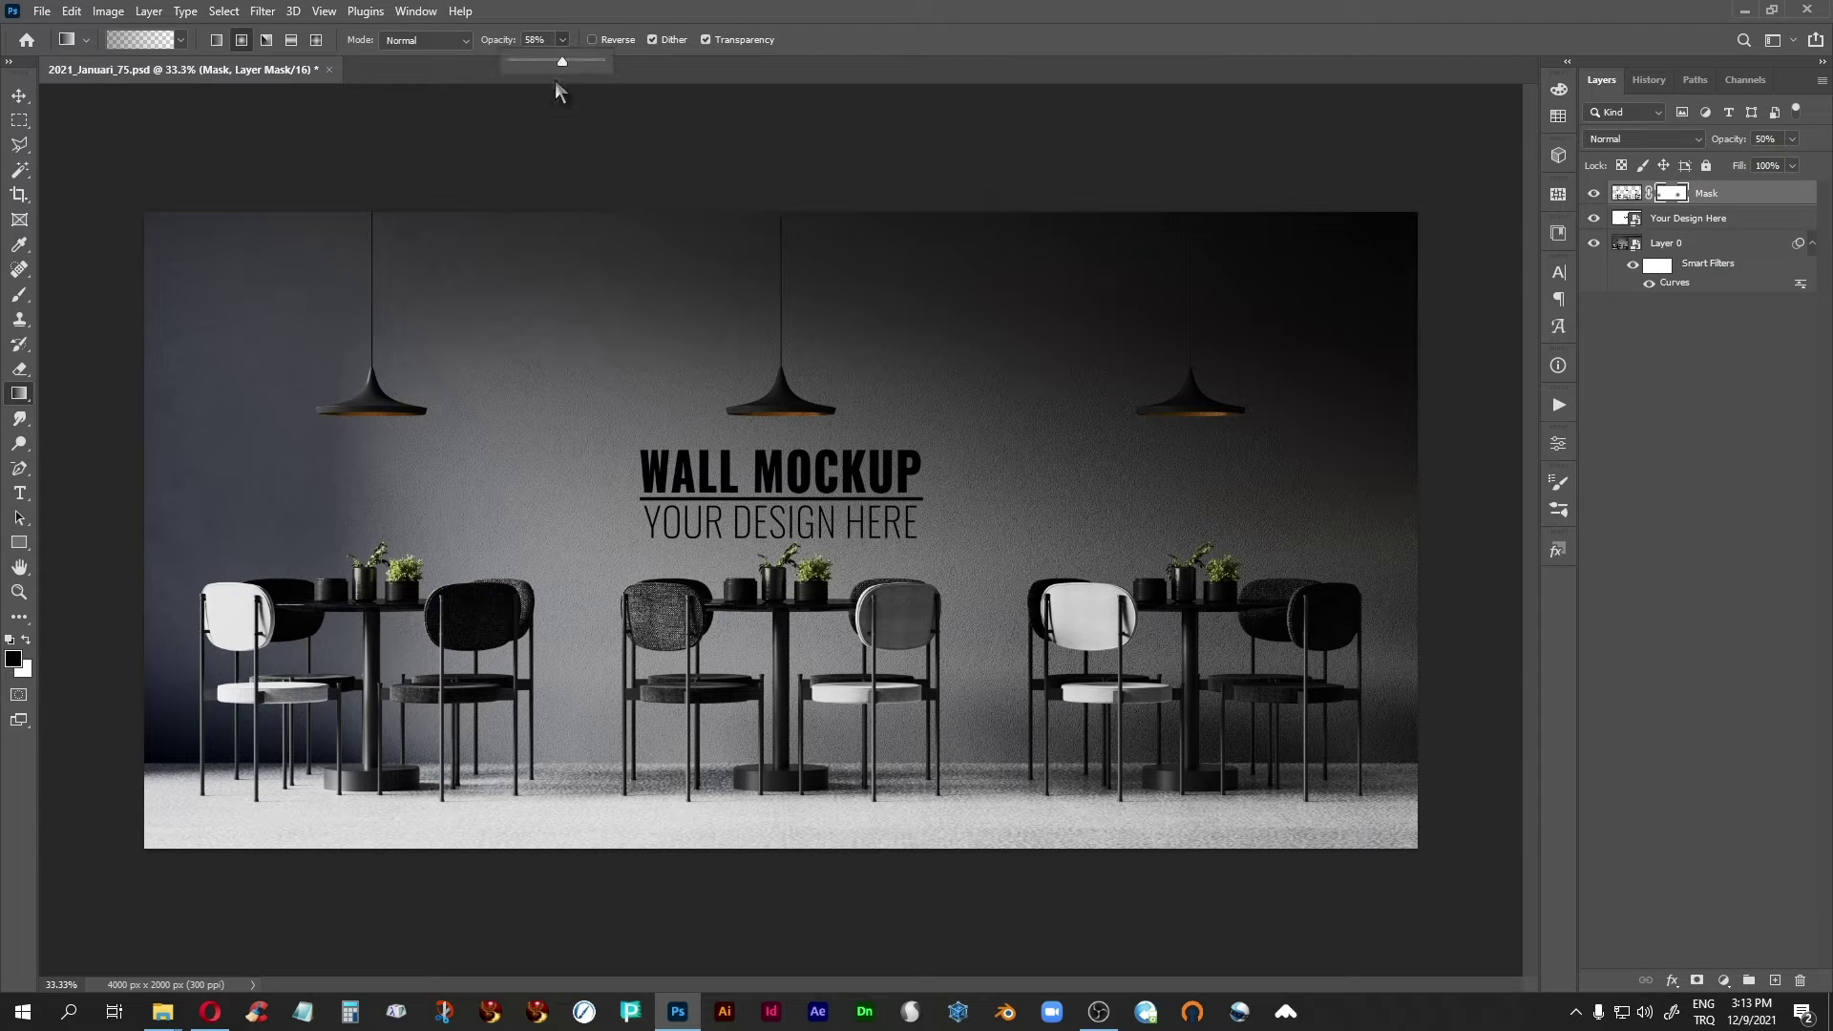
Apply radial gradients at 85% opacity to the layer mask over the middle table's right-hand chair, and undo the last gradient.
click(616, 10)
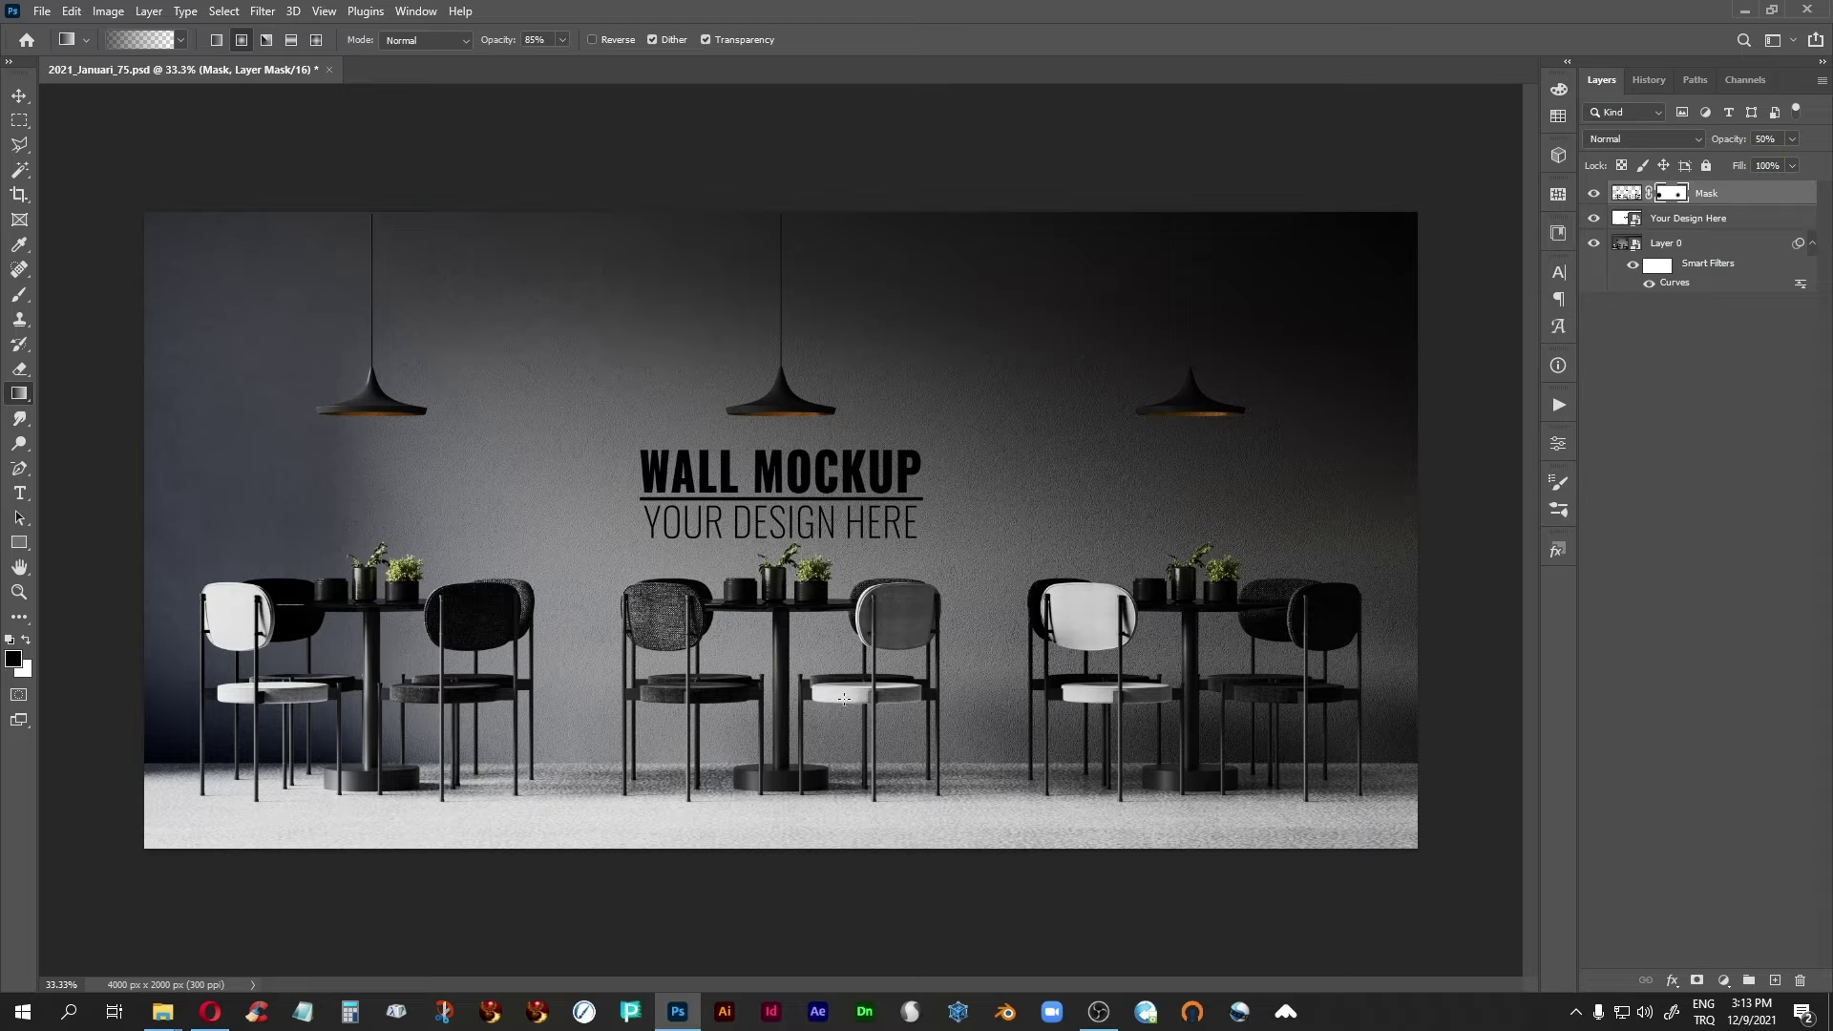
drag(856, 677, 833, 696)
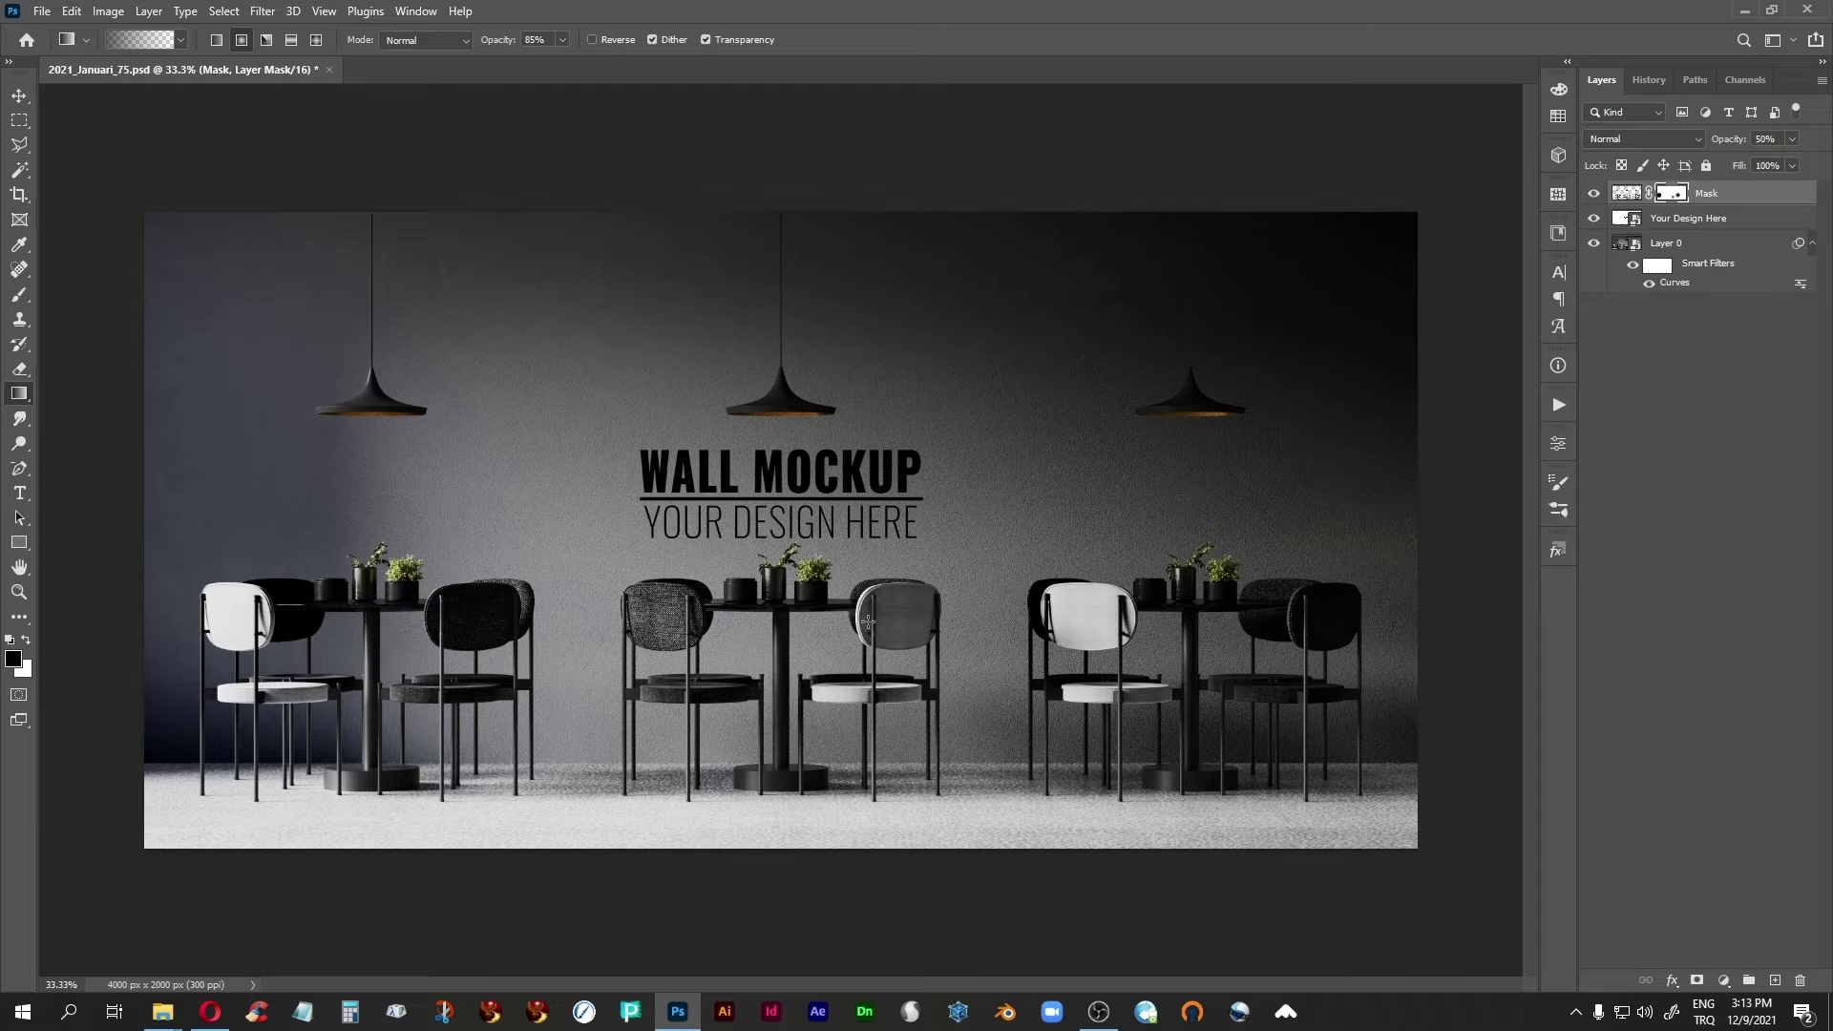
drag(861, 616, 845, 635)
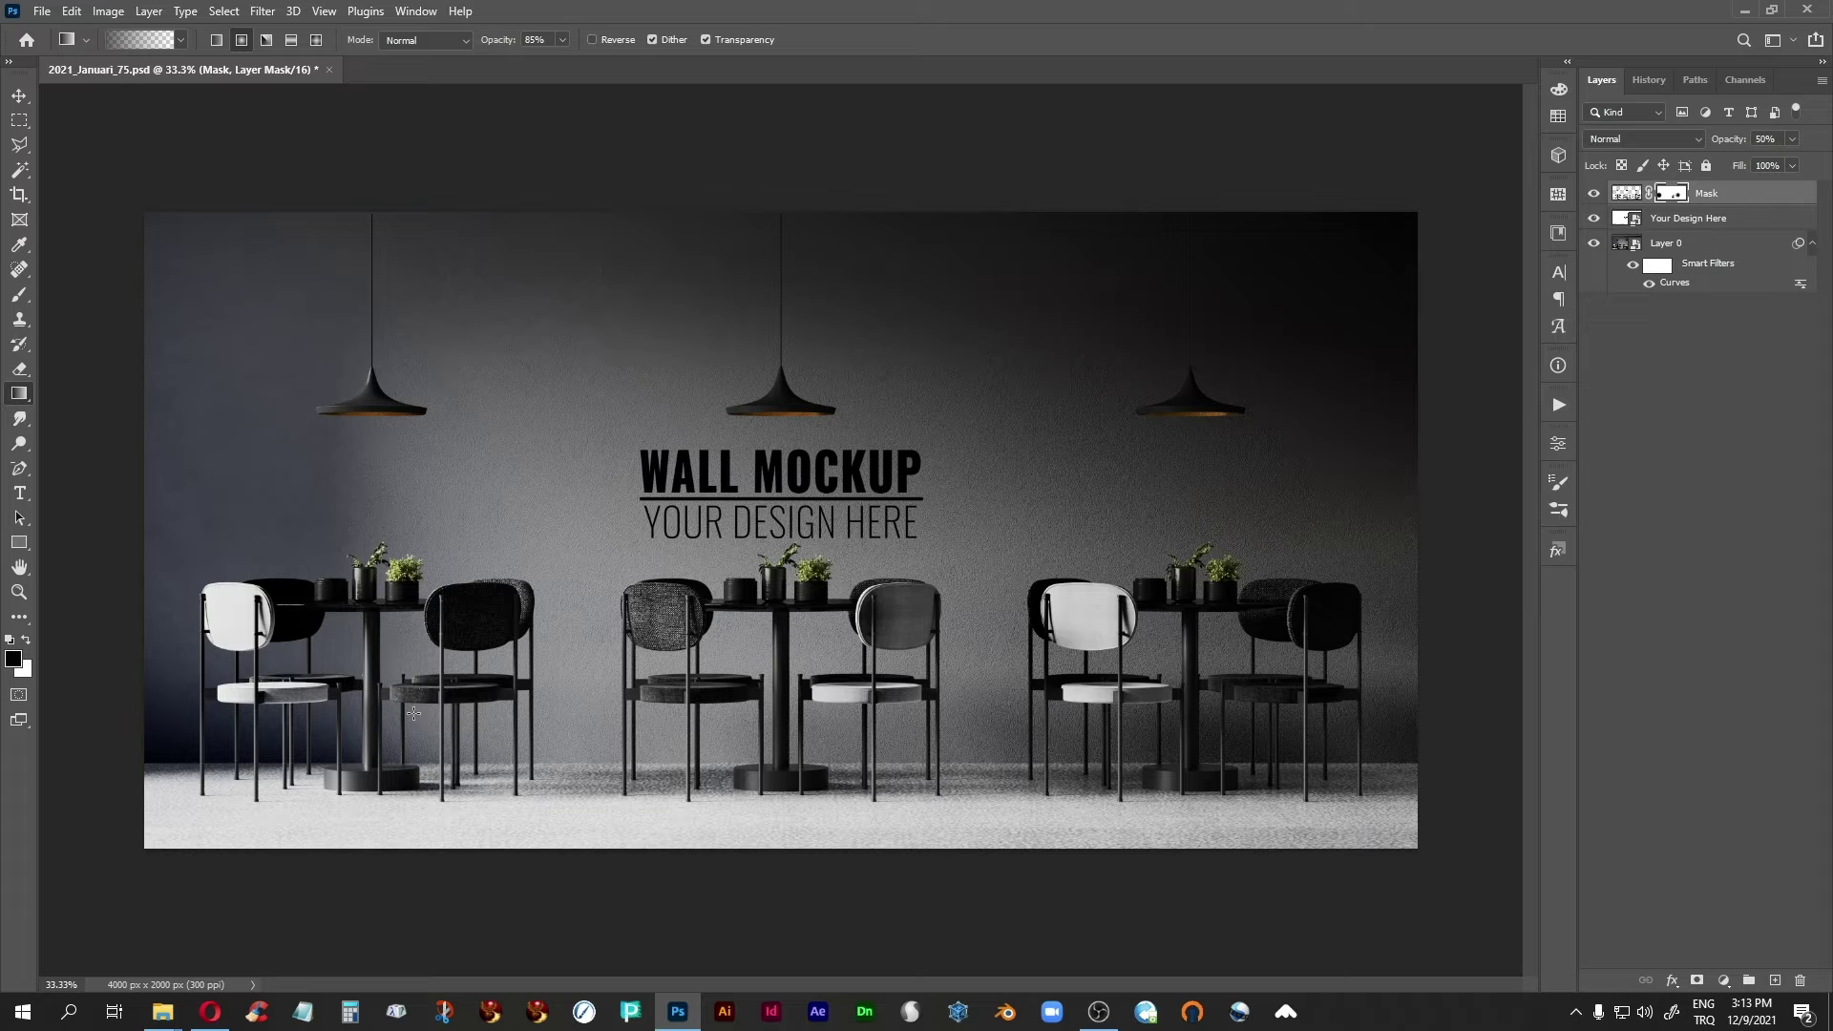
key(ctrl+z)
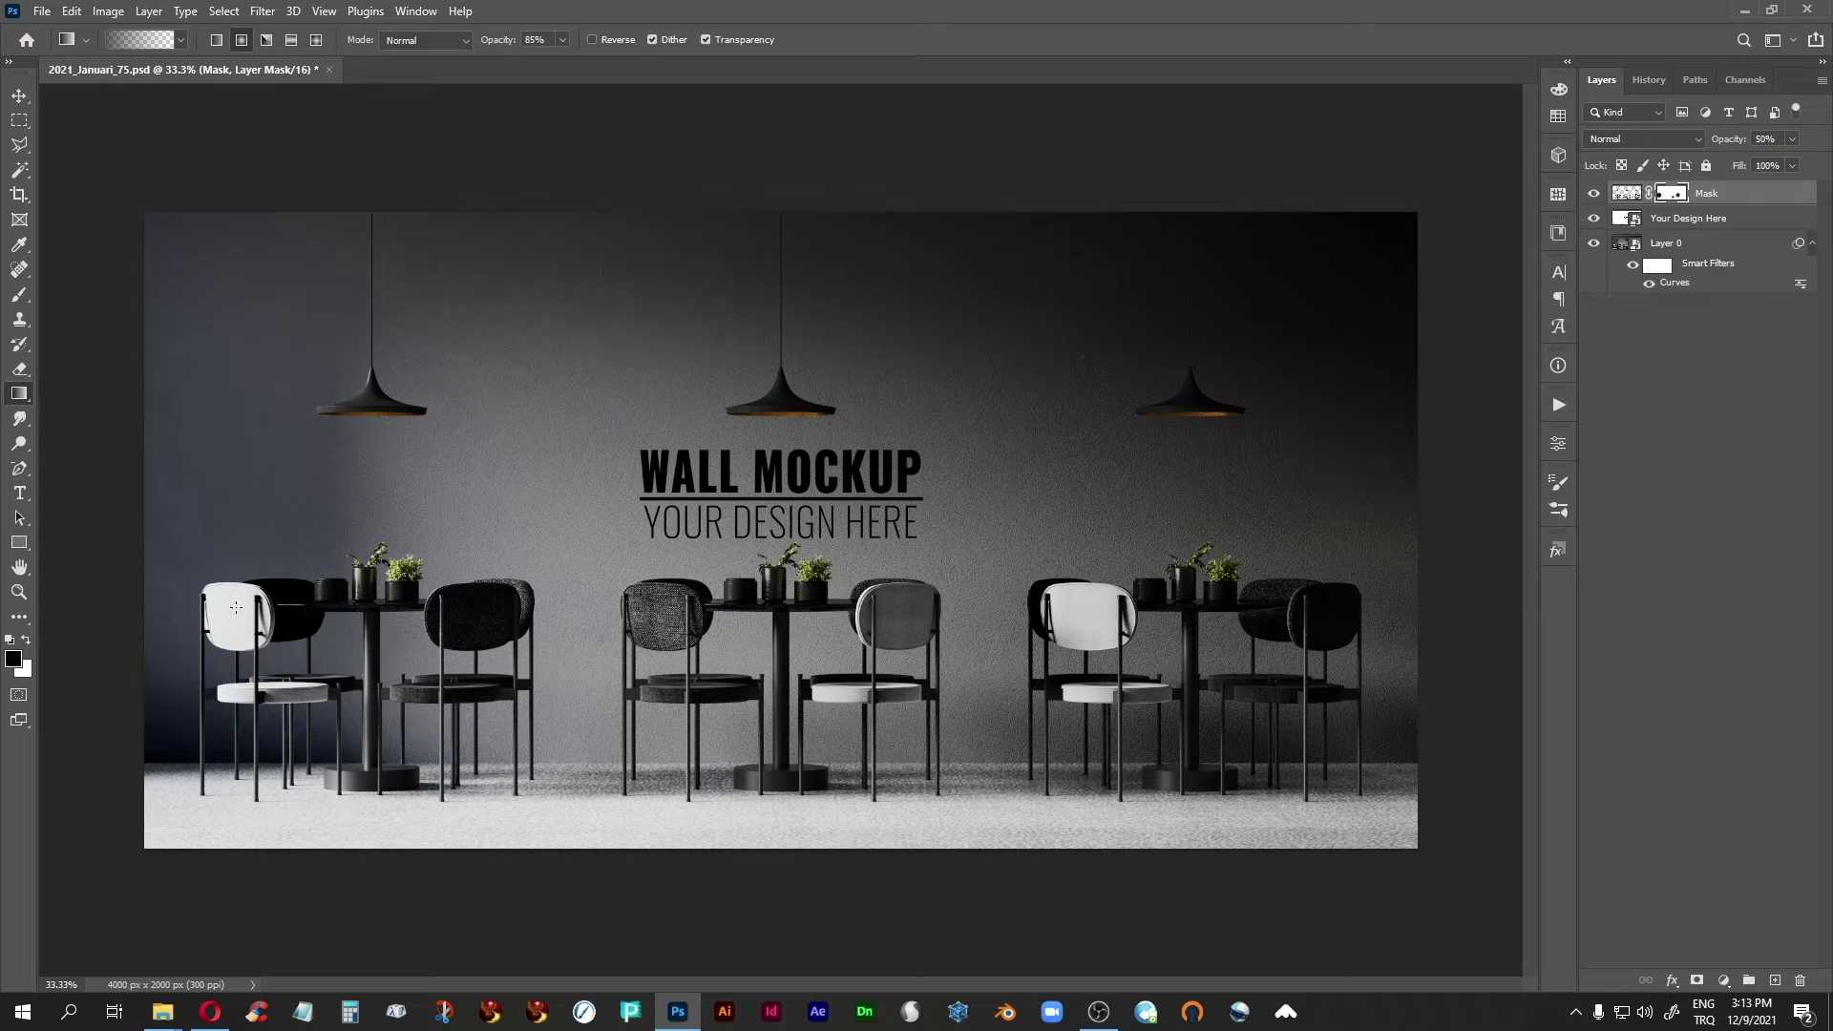
Set the Gradient tool's opacity to 100% and return to the Move tool.
click(561, 40)
drag(559, 65, 655, 44)
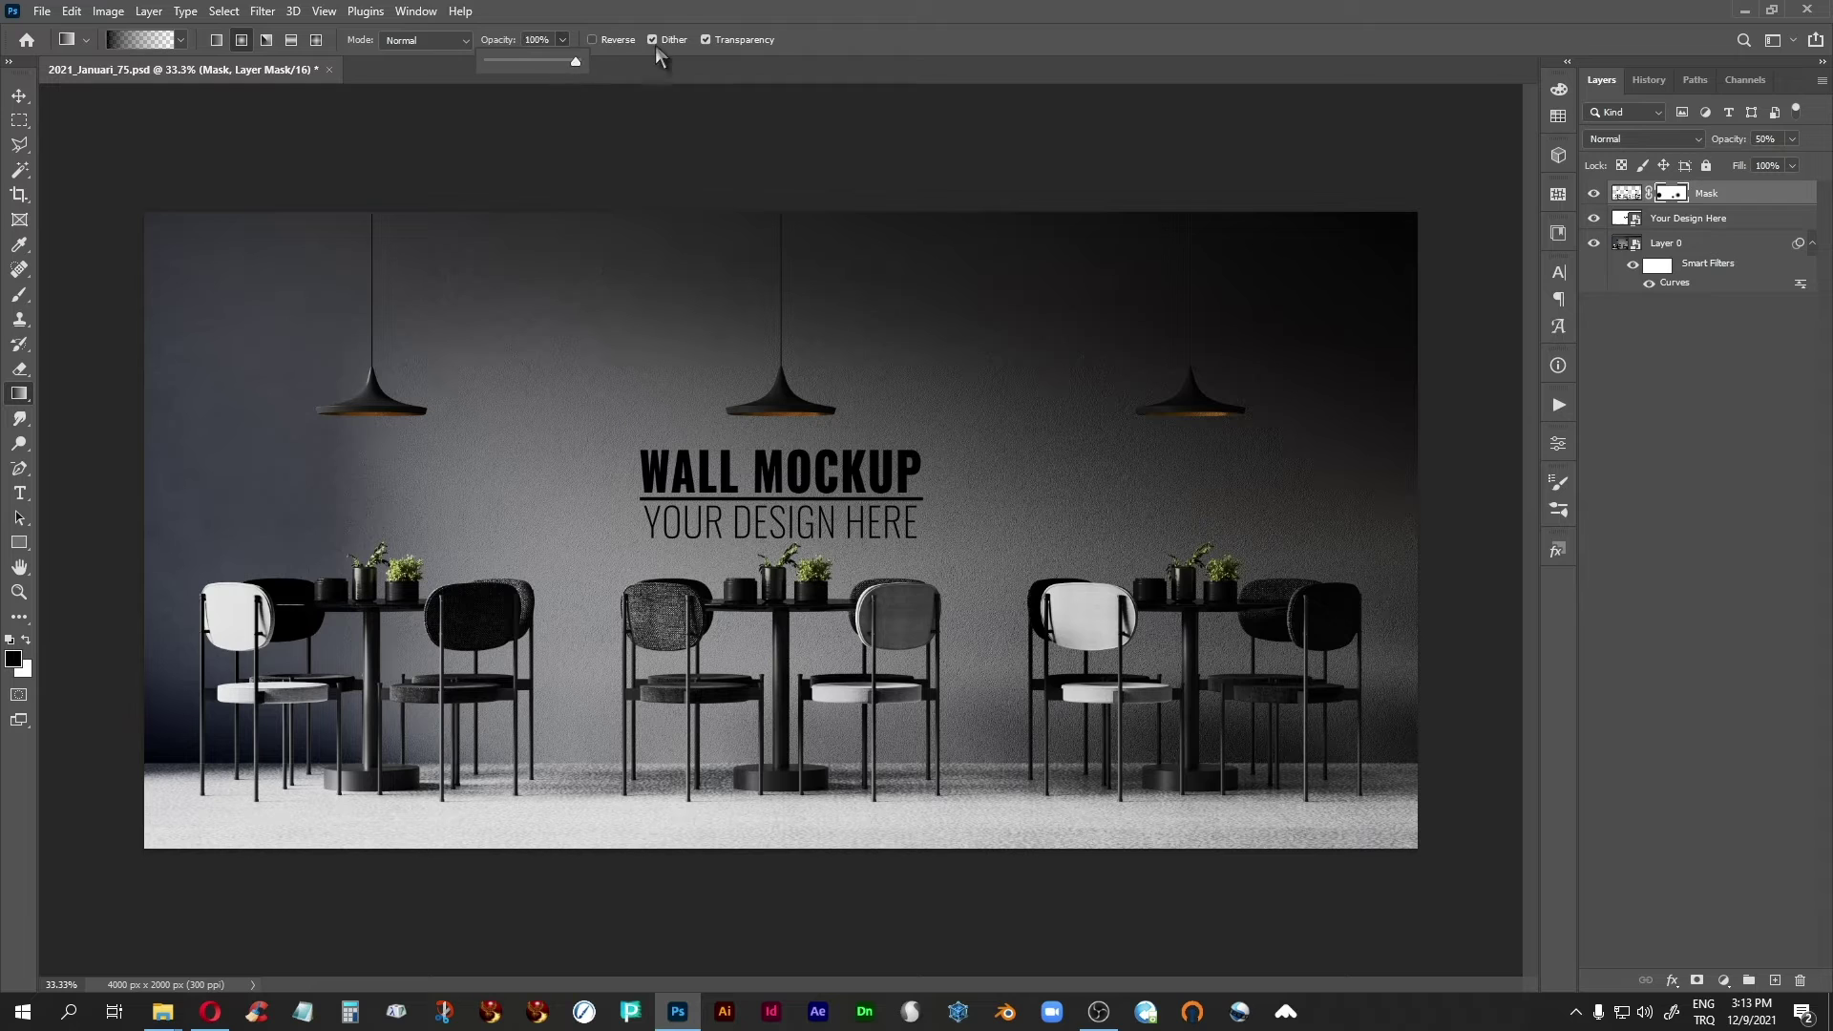
click(710, 4)
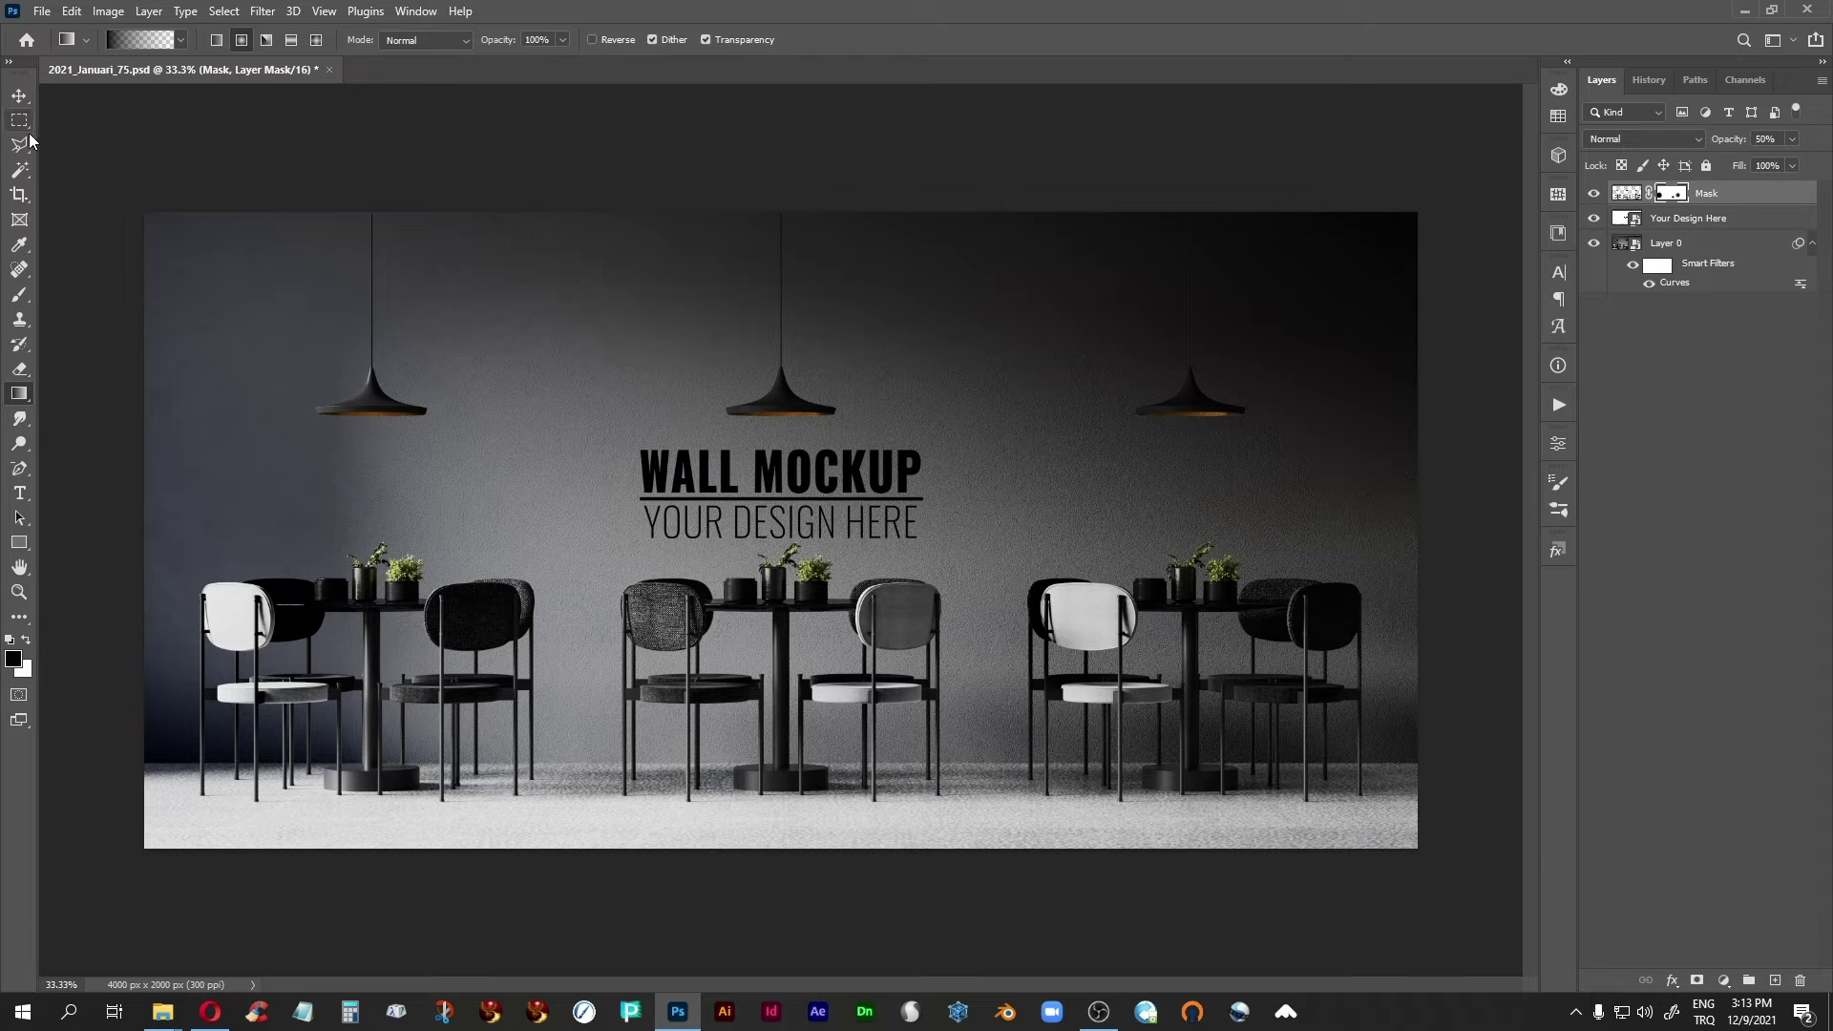
click(20, 95)
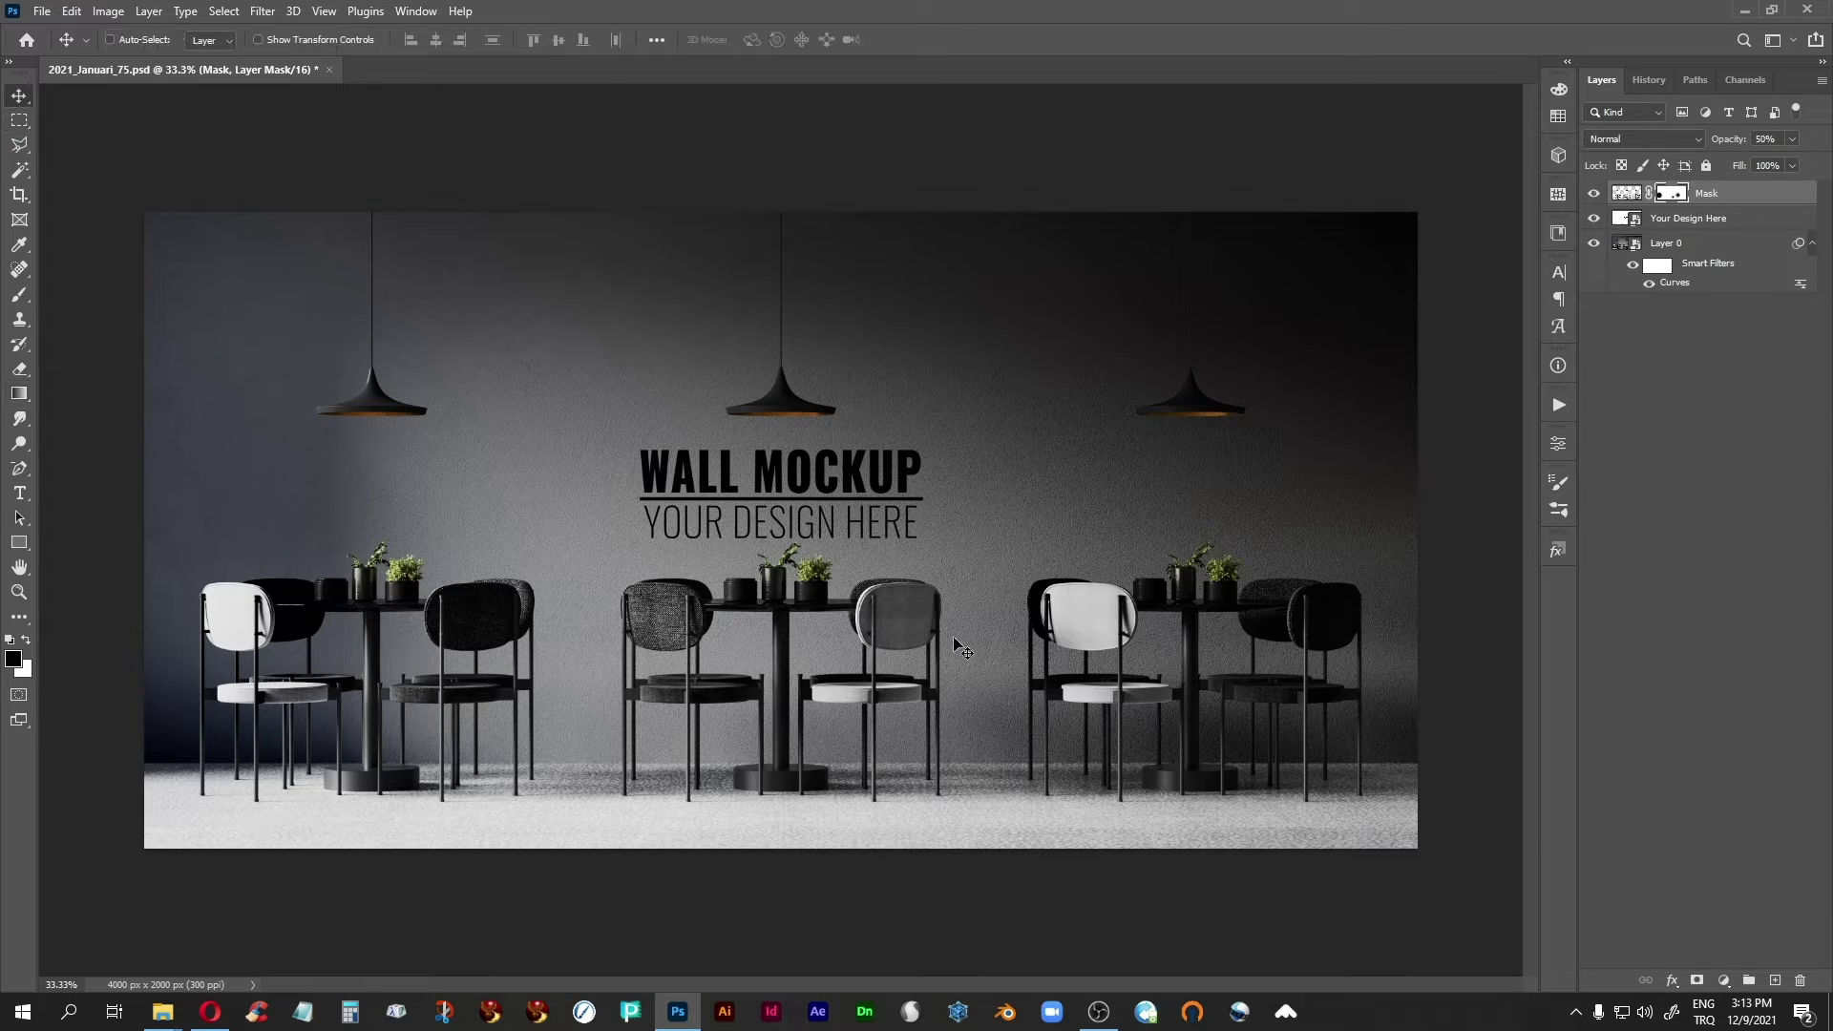
Hide the Your Design Here layer and add a new empty layer directly above Layer 0.
click(1621, 247)
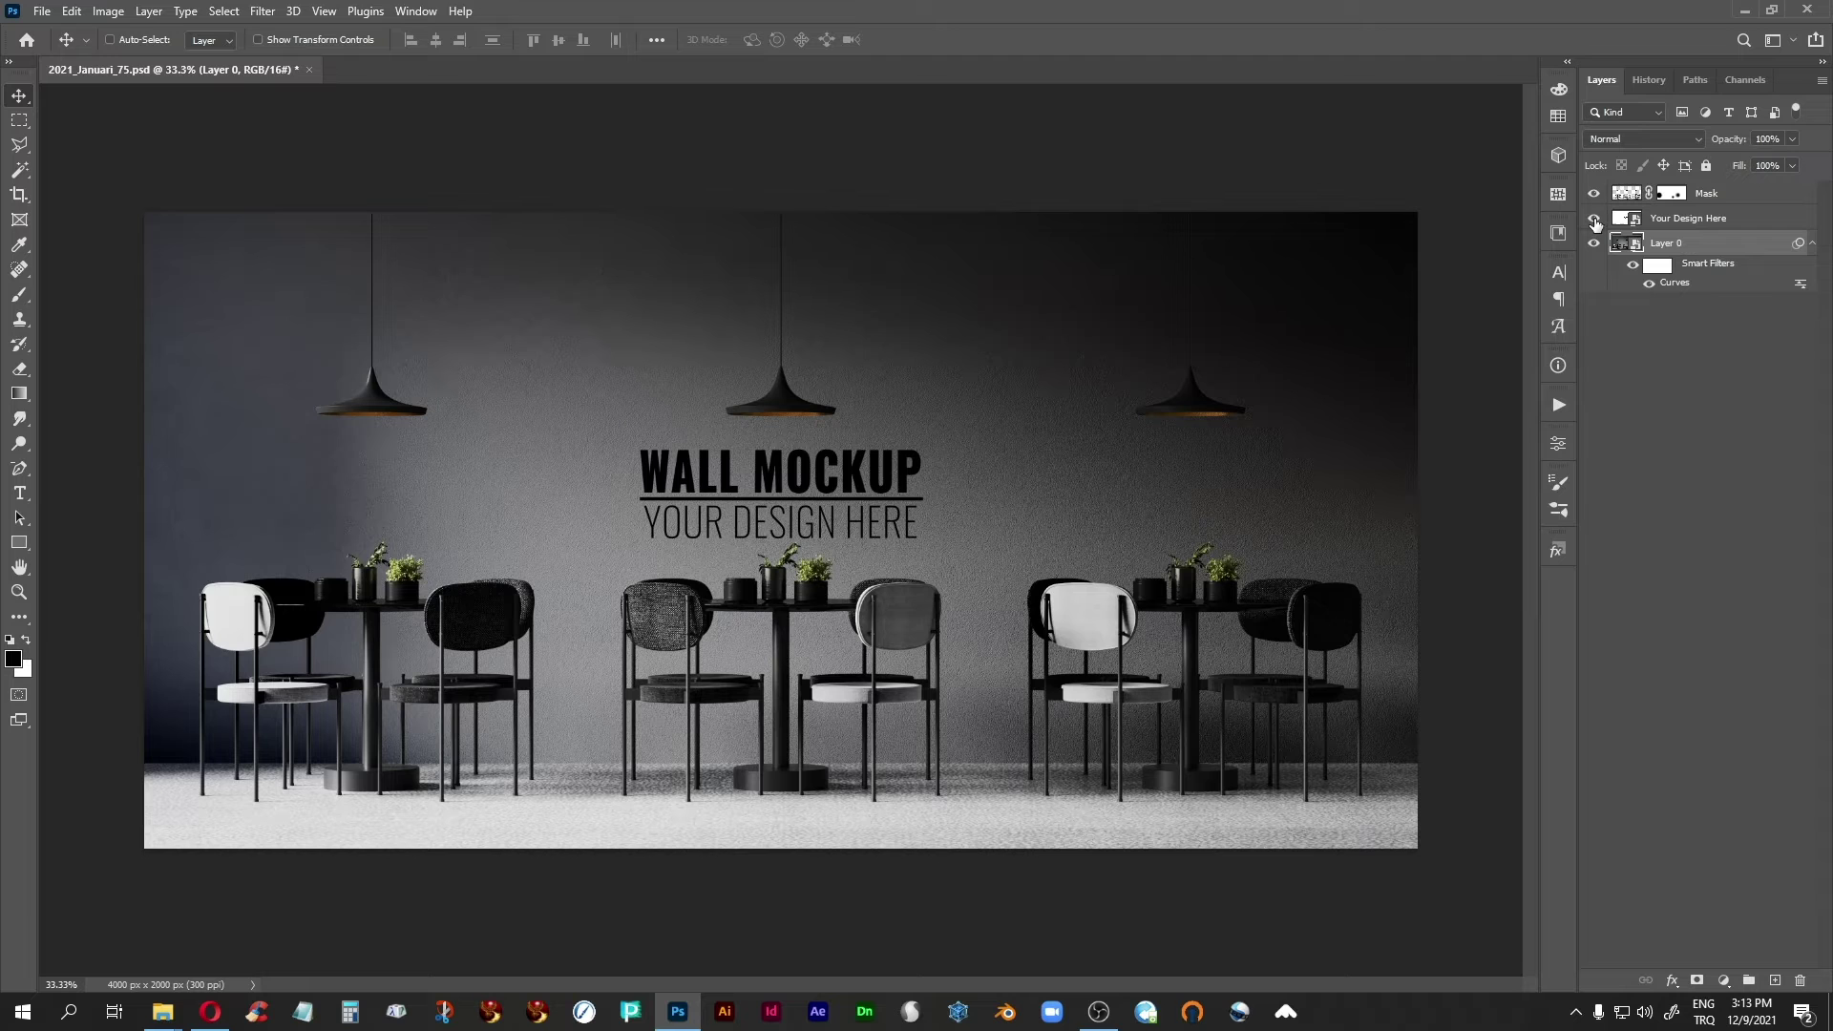
click(1594, 219)
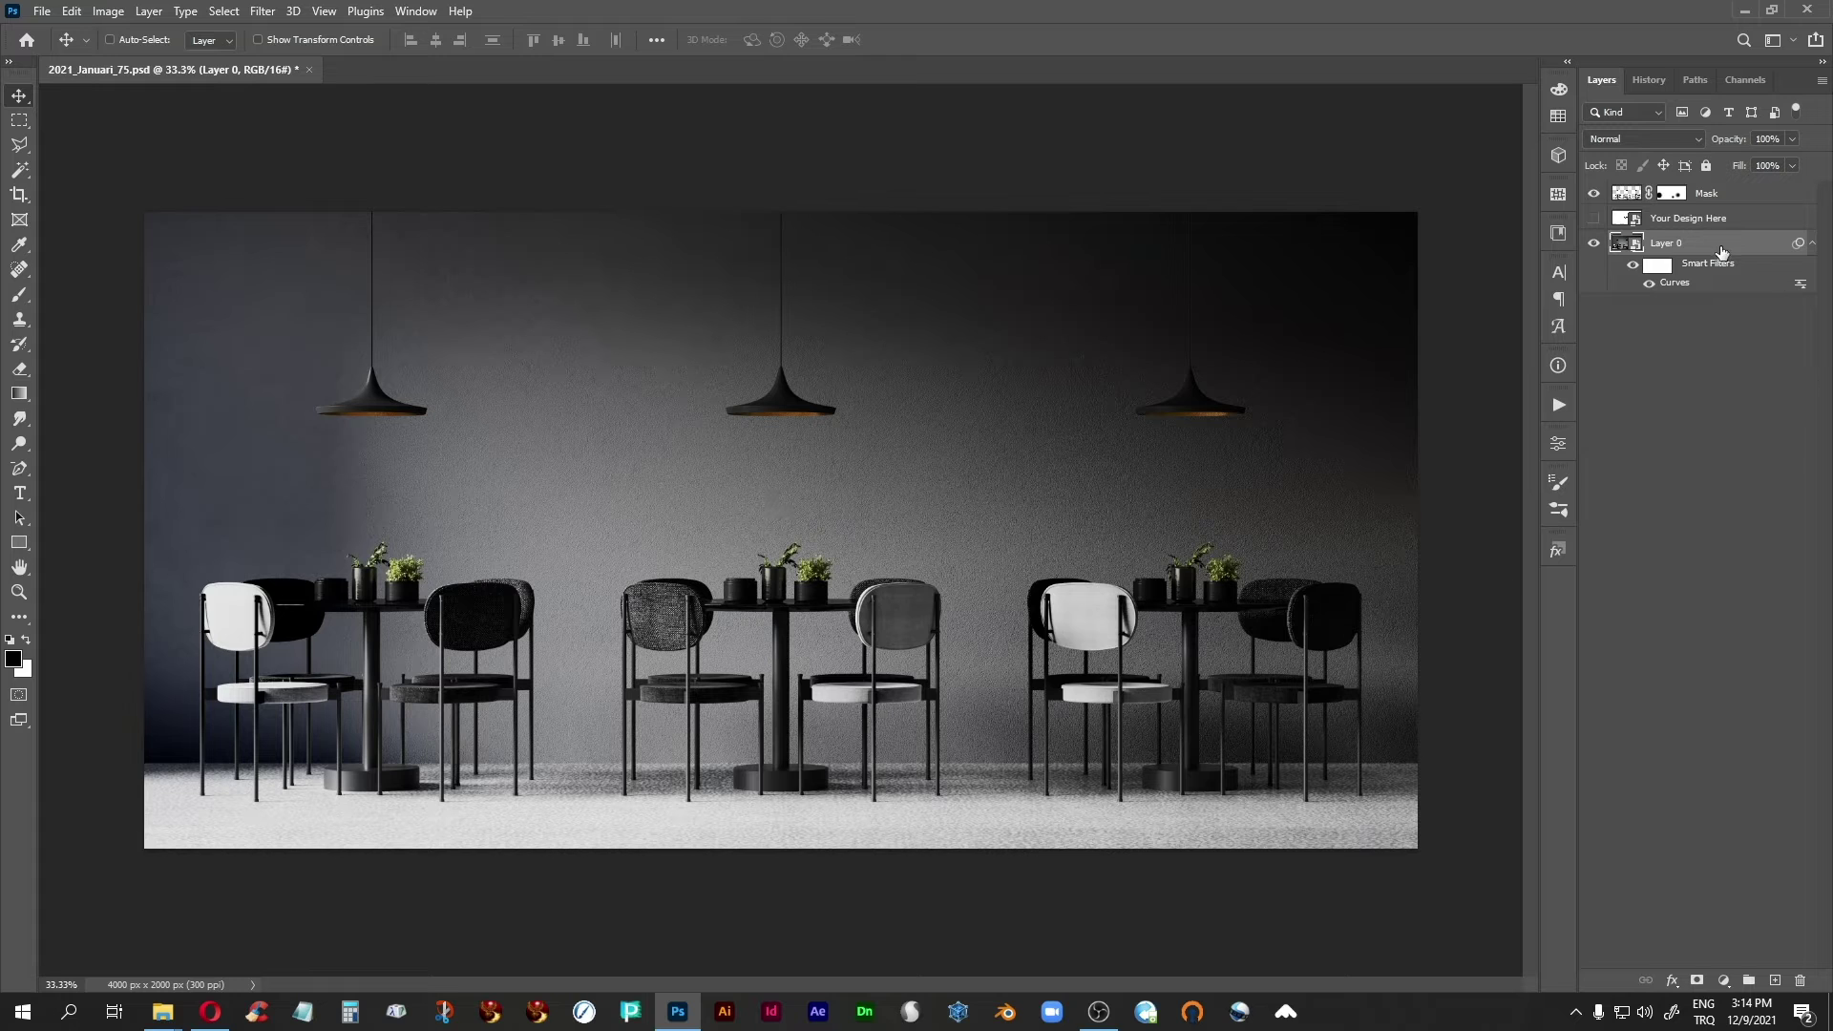
right_click(1804, 1013)
click(1793, 657)
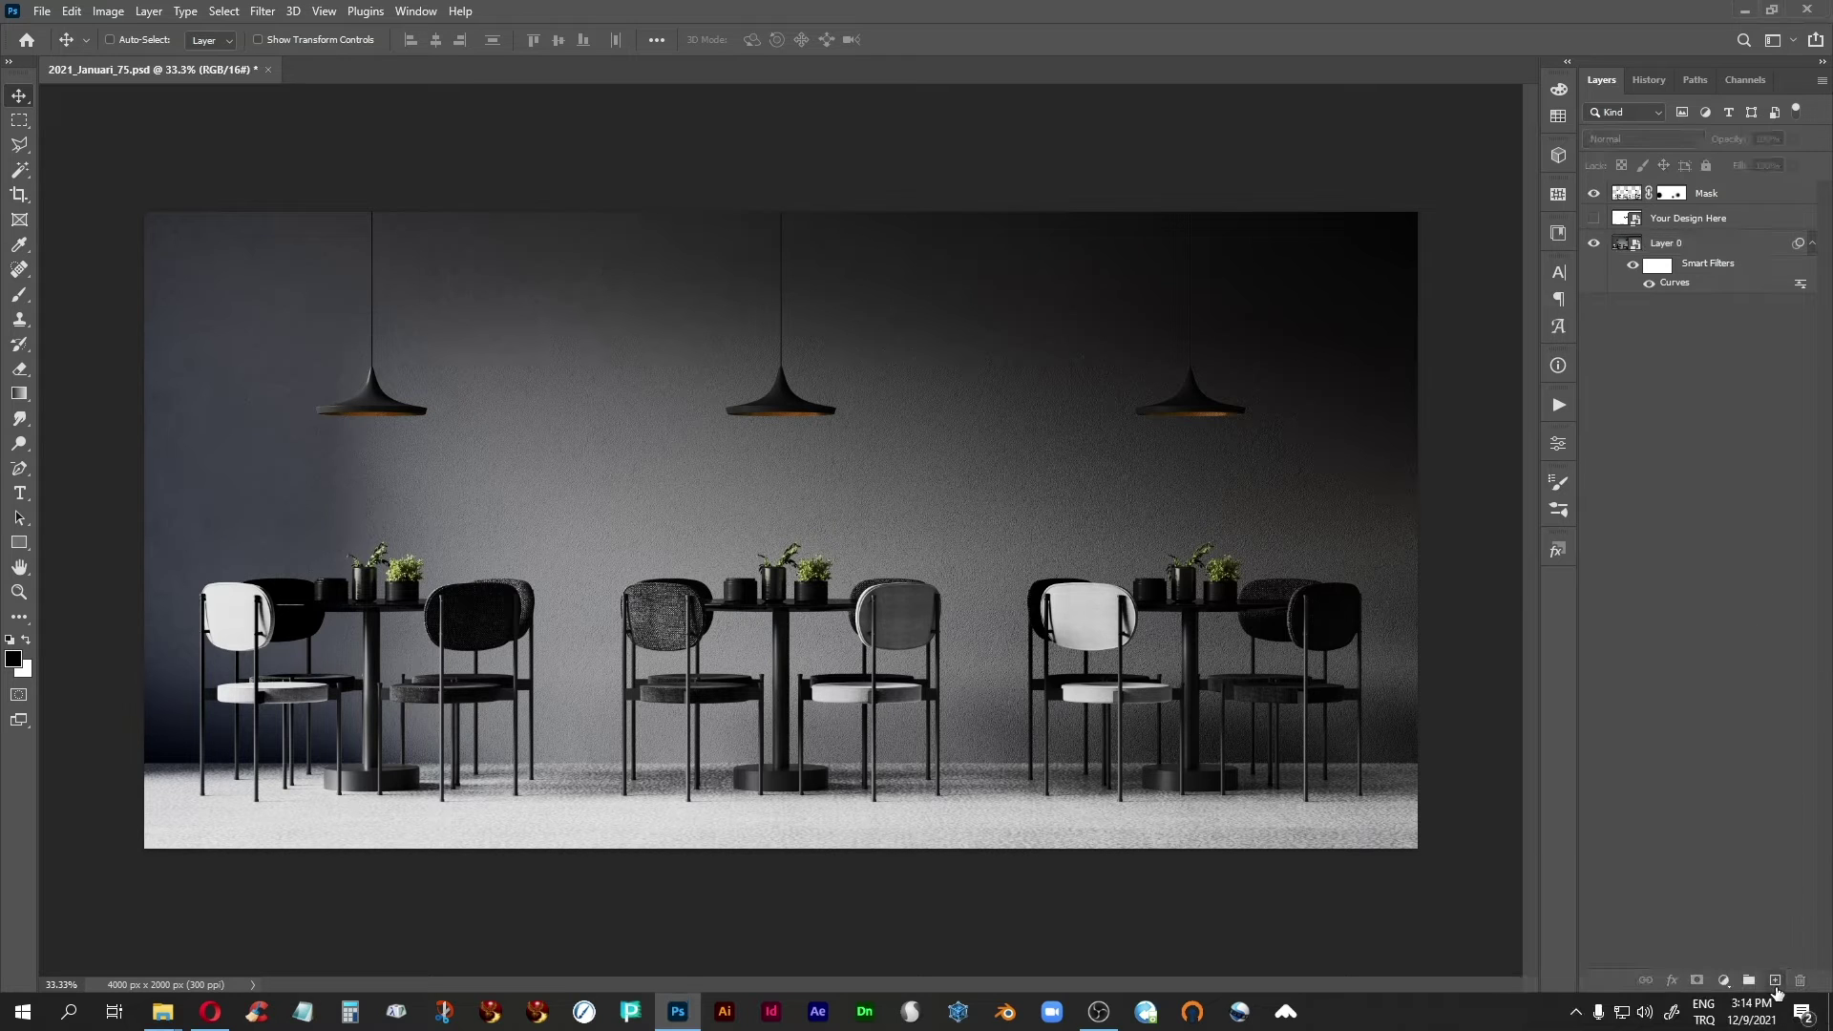
click(1775, 980)
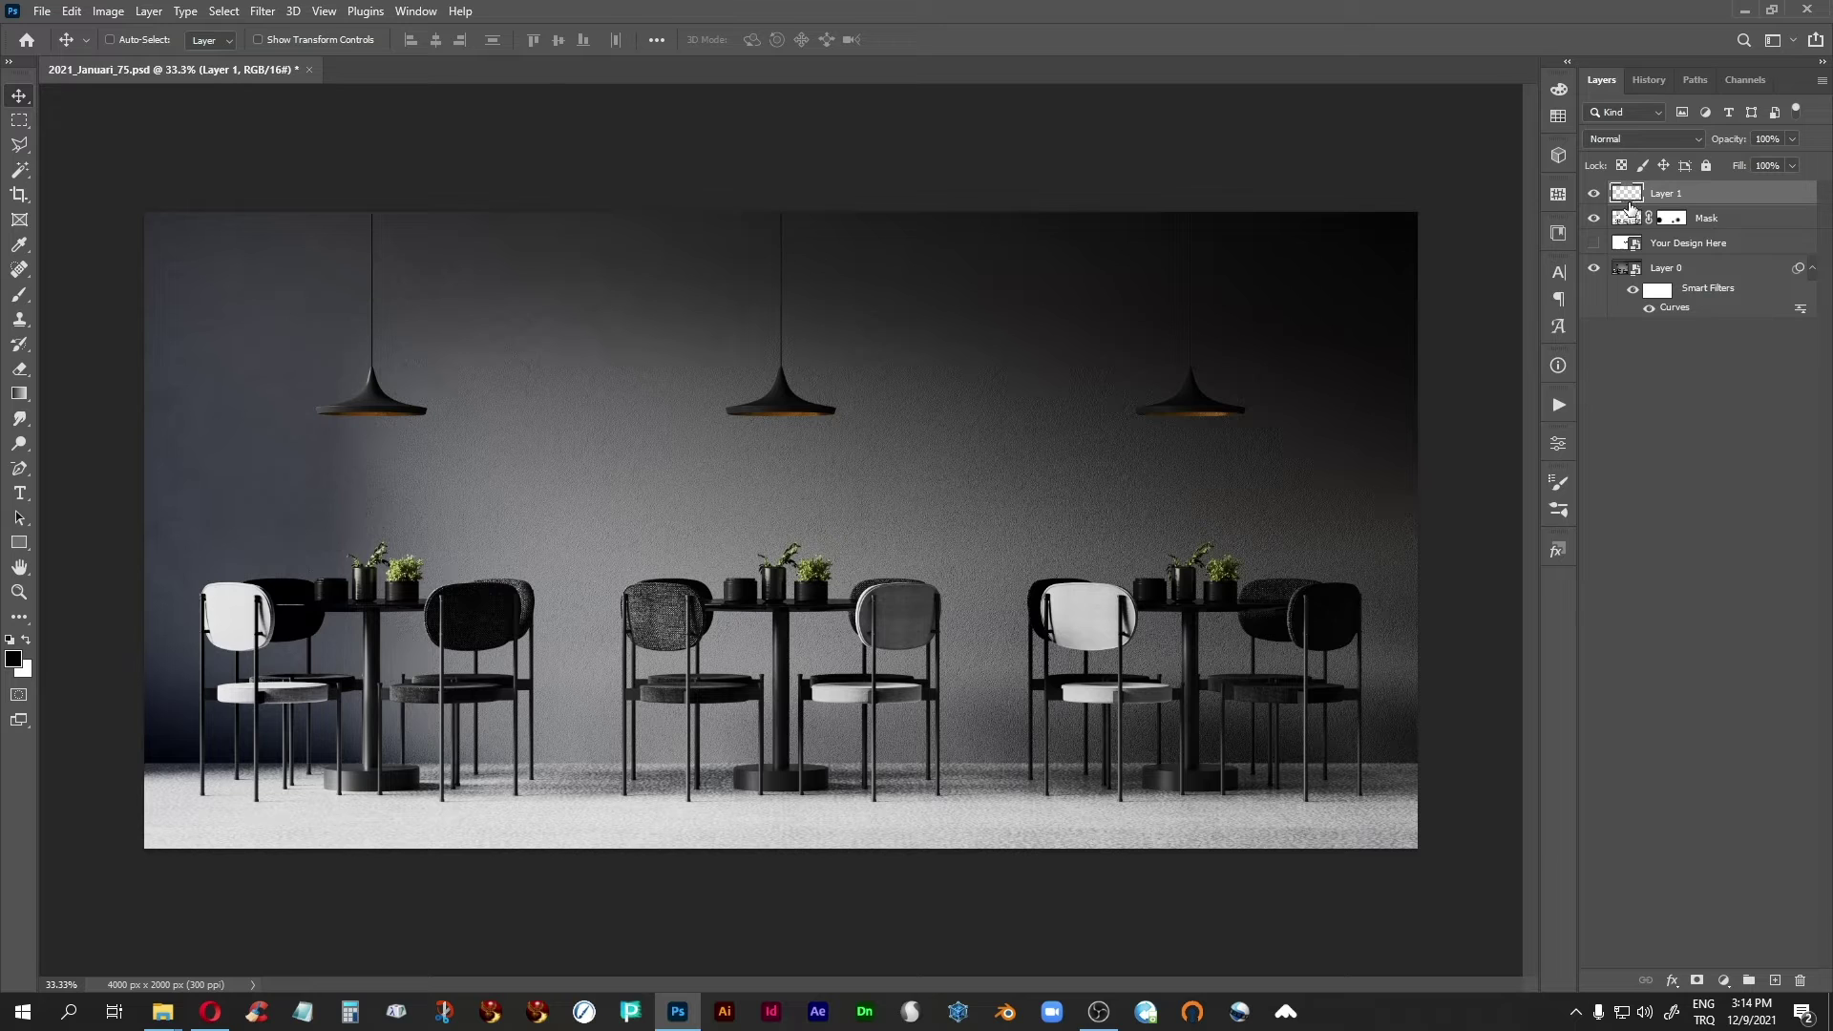
drag(1634, 198, 1656, 266)
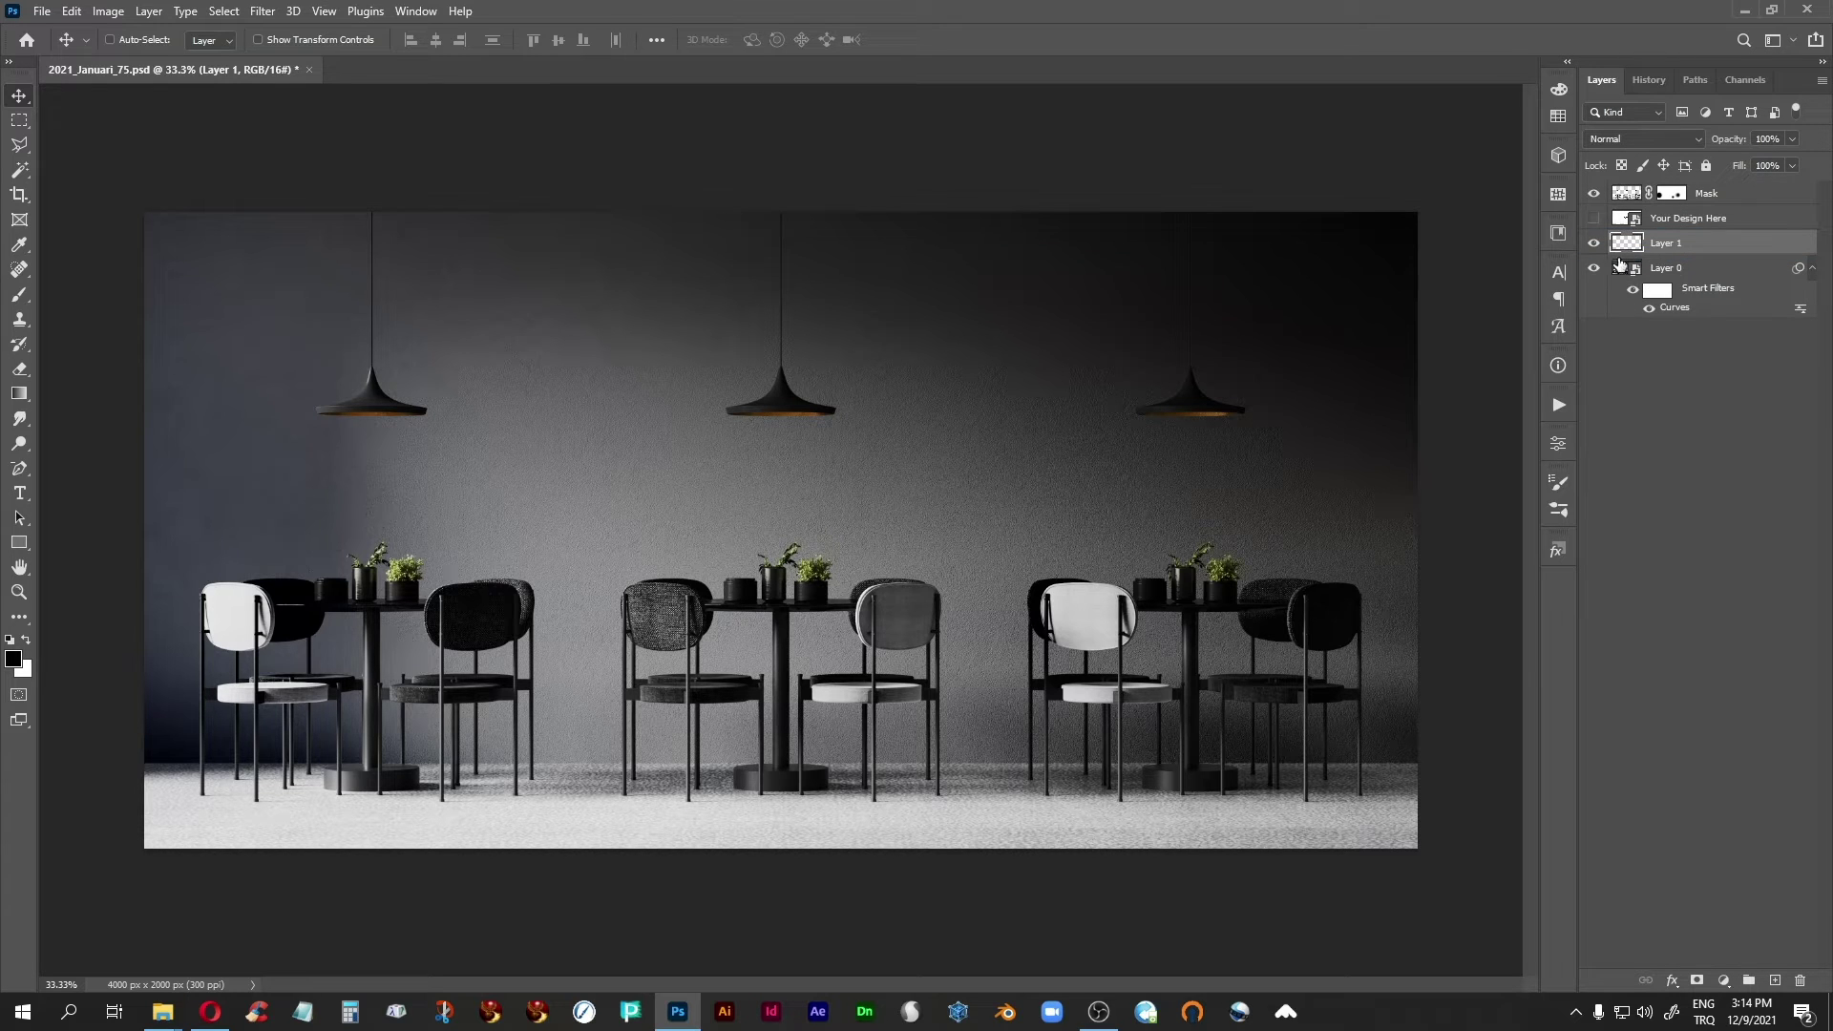
key(ctrl+shift+alt+e)
Draw a triangular Polygonal Lasso selection from the middle lamp down to its table and feather it by 50 pixels.
click(20, 146)
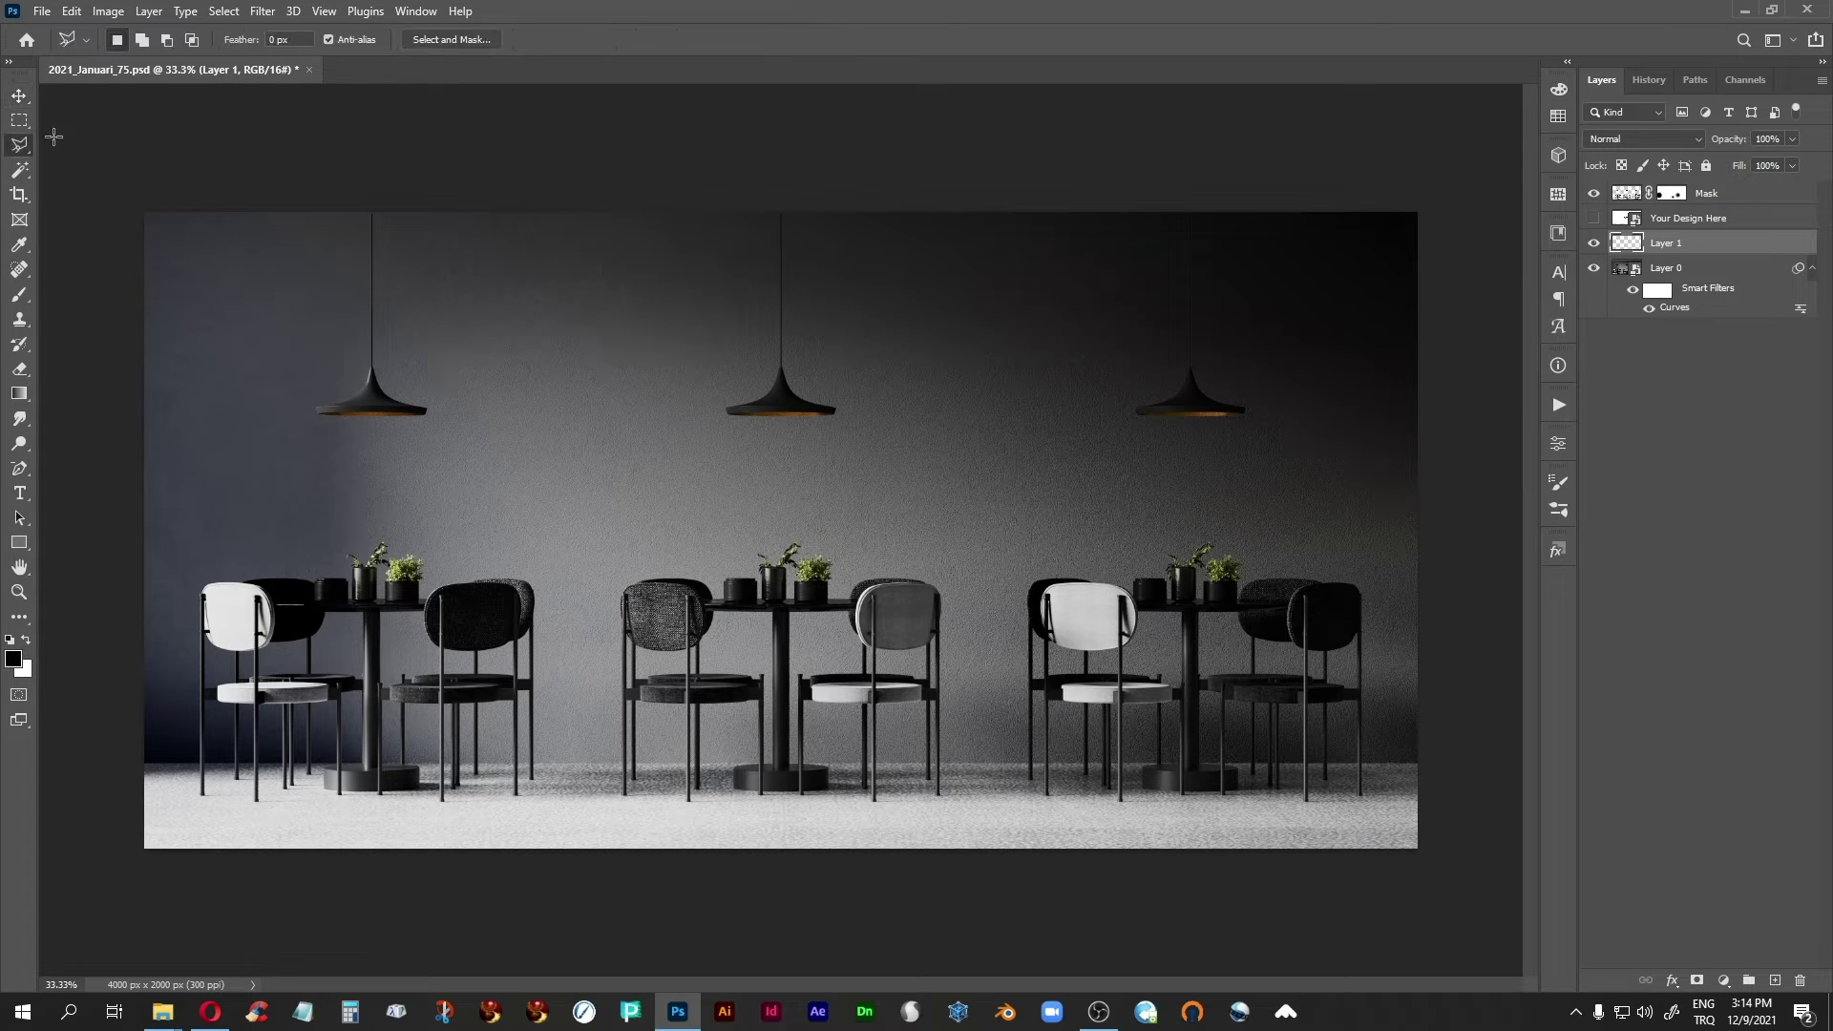
click(785, 401)
click(866, 598)
click(672, 607)
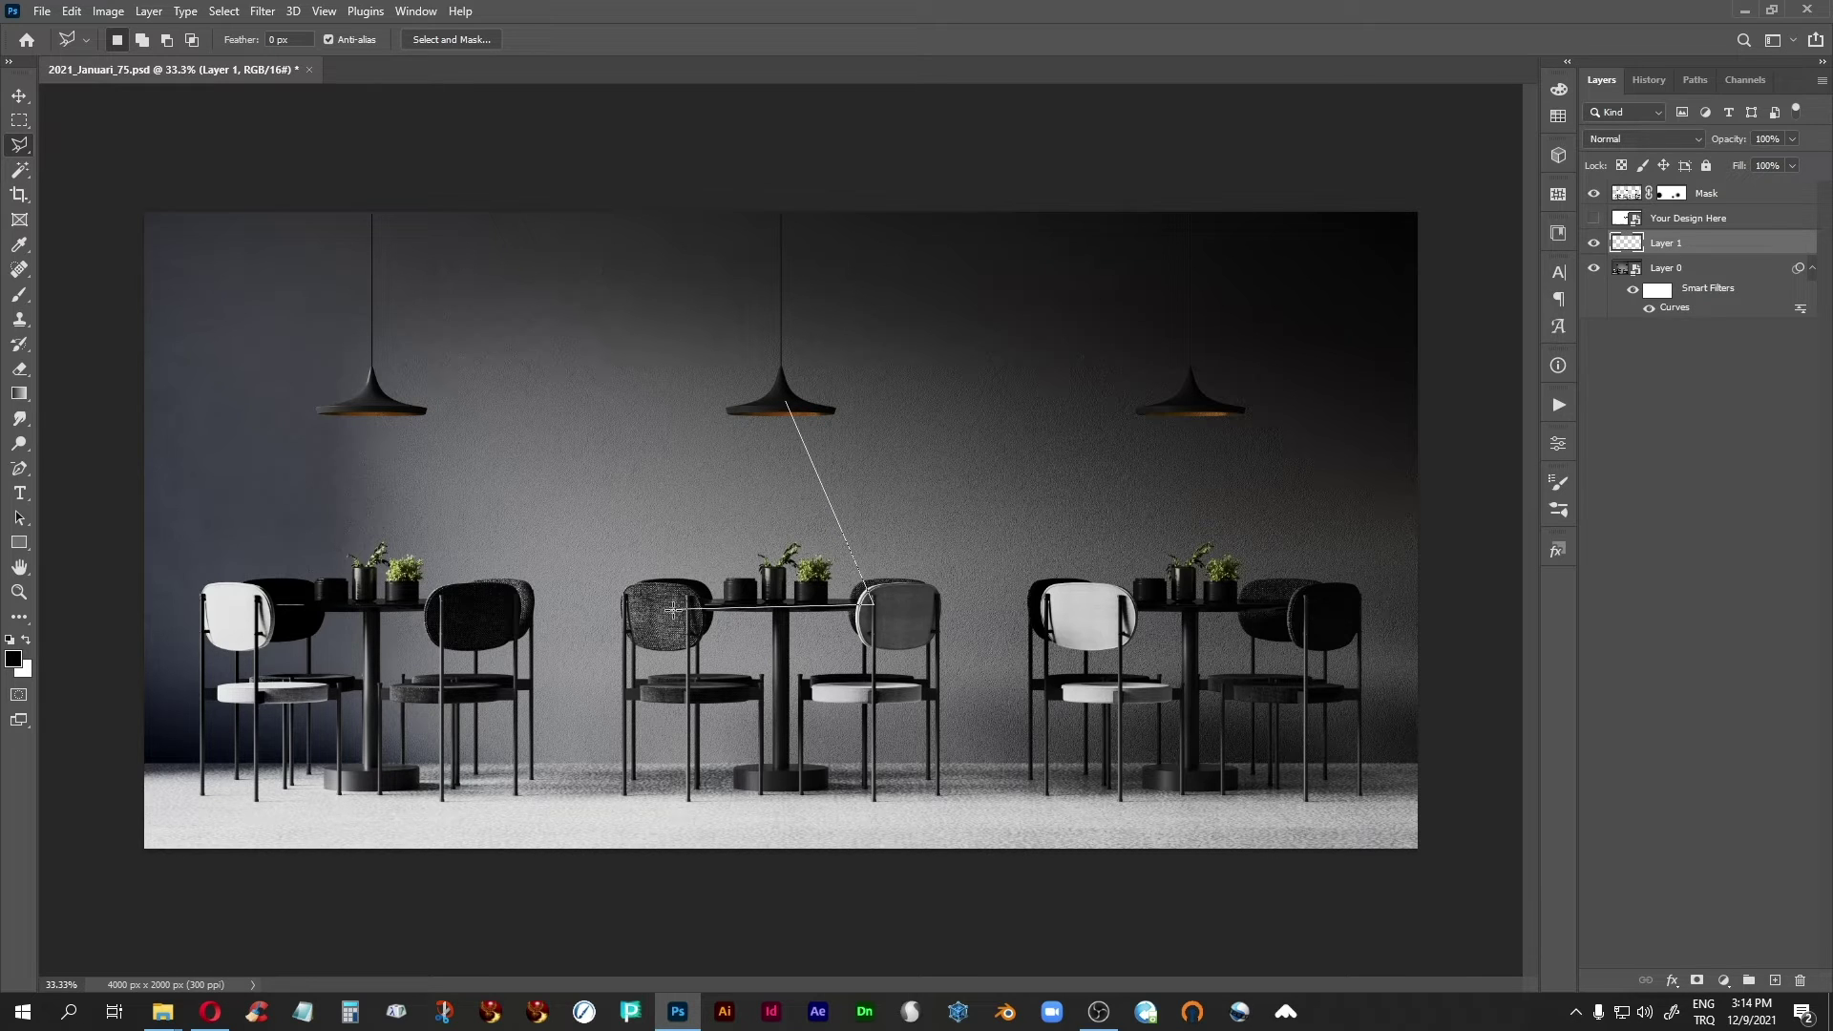
click(787, 407)
key(shift+F6)
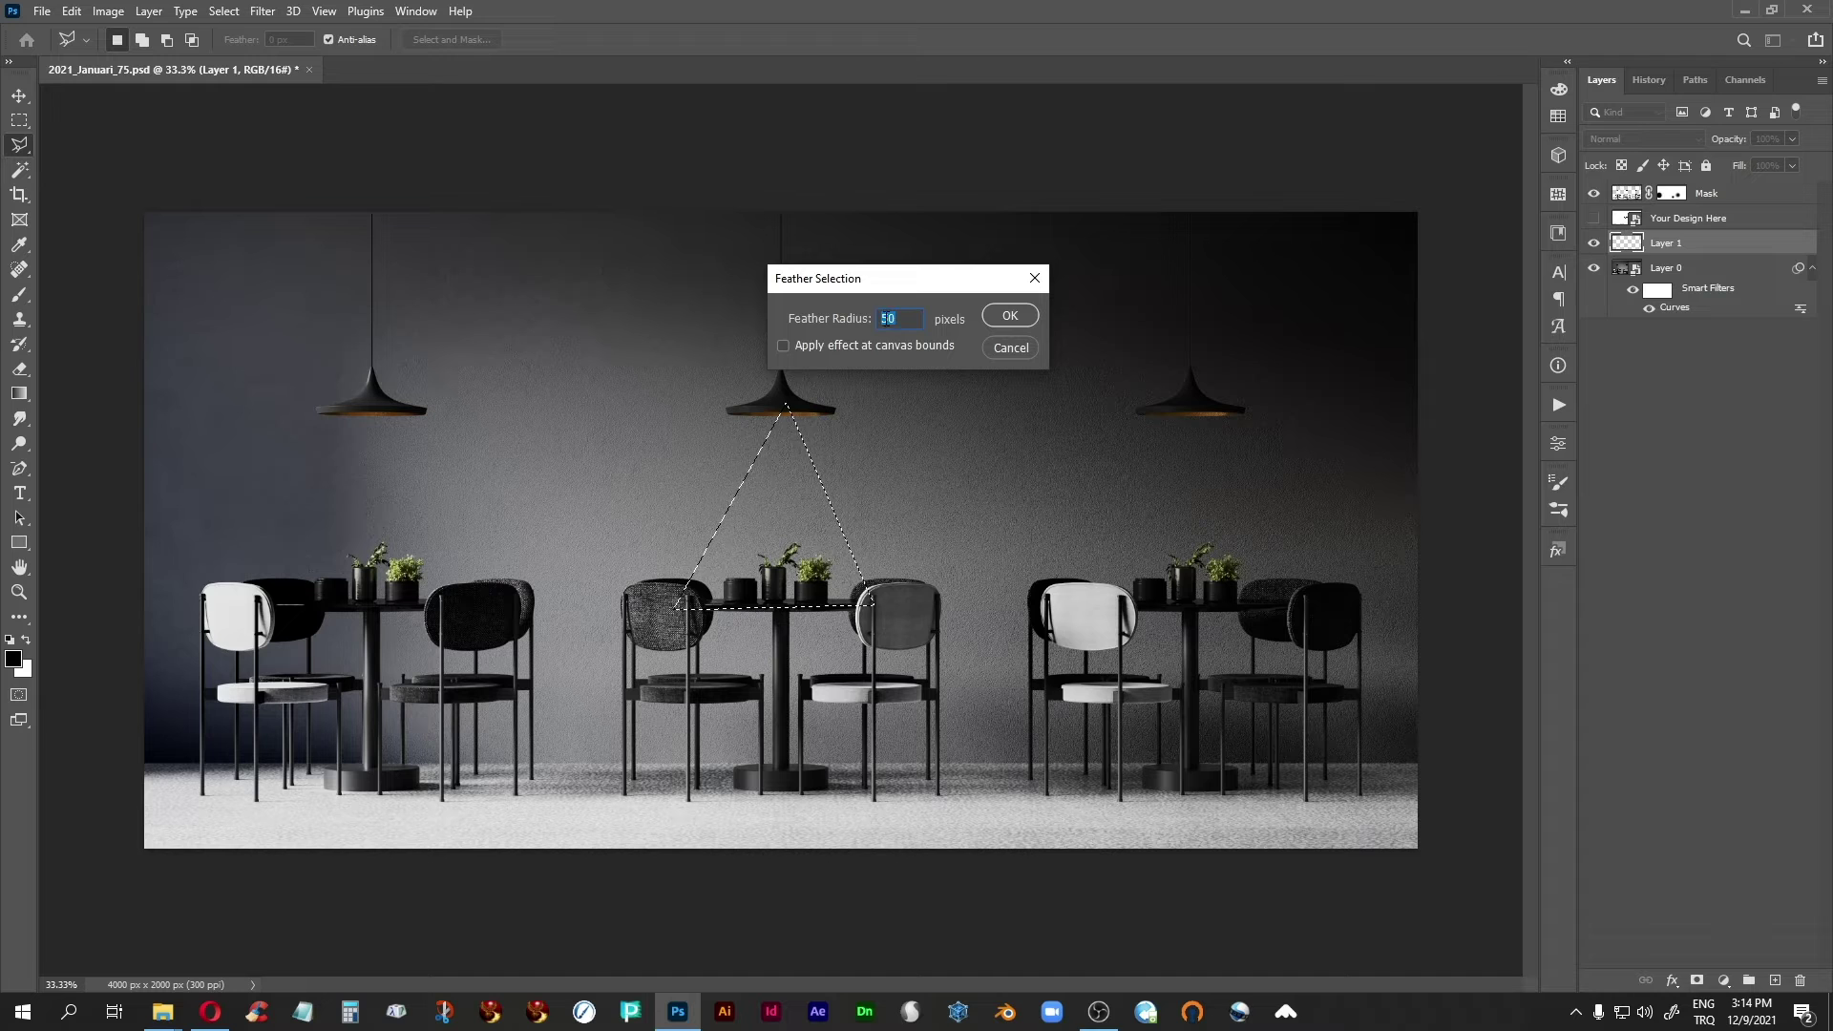
click(1014, 316)
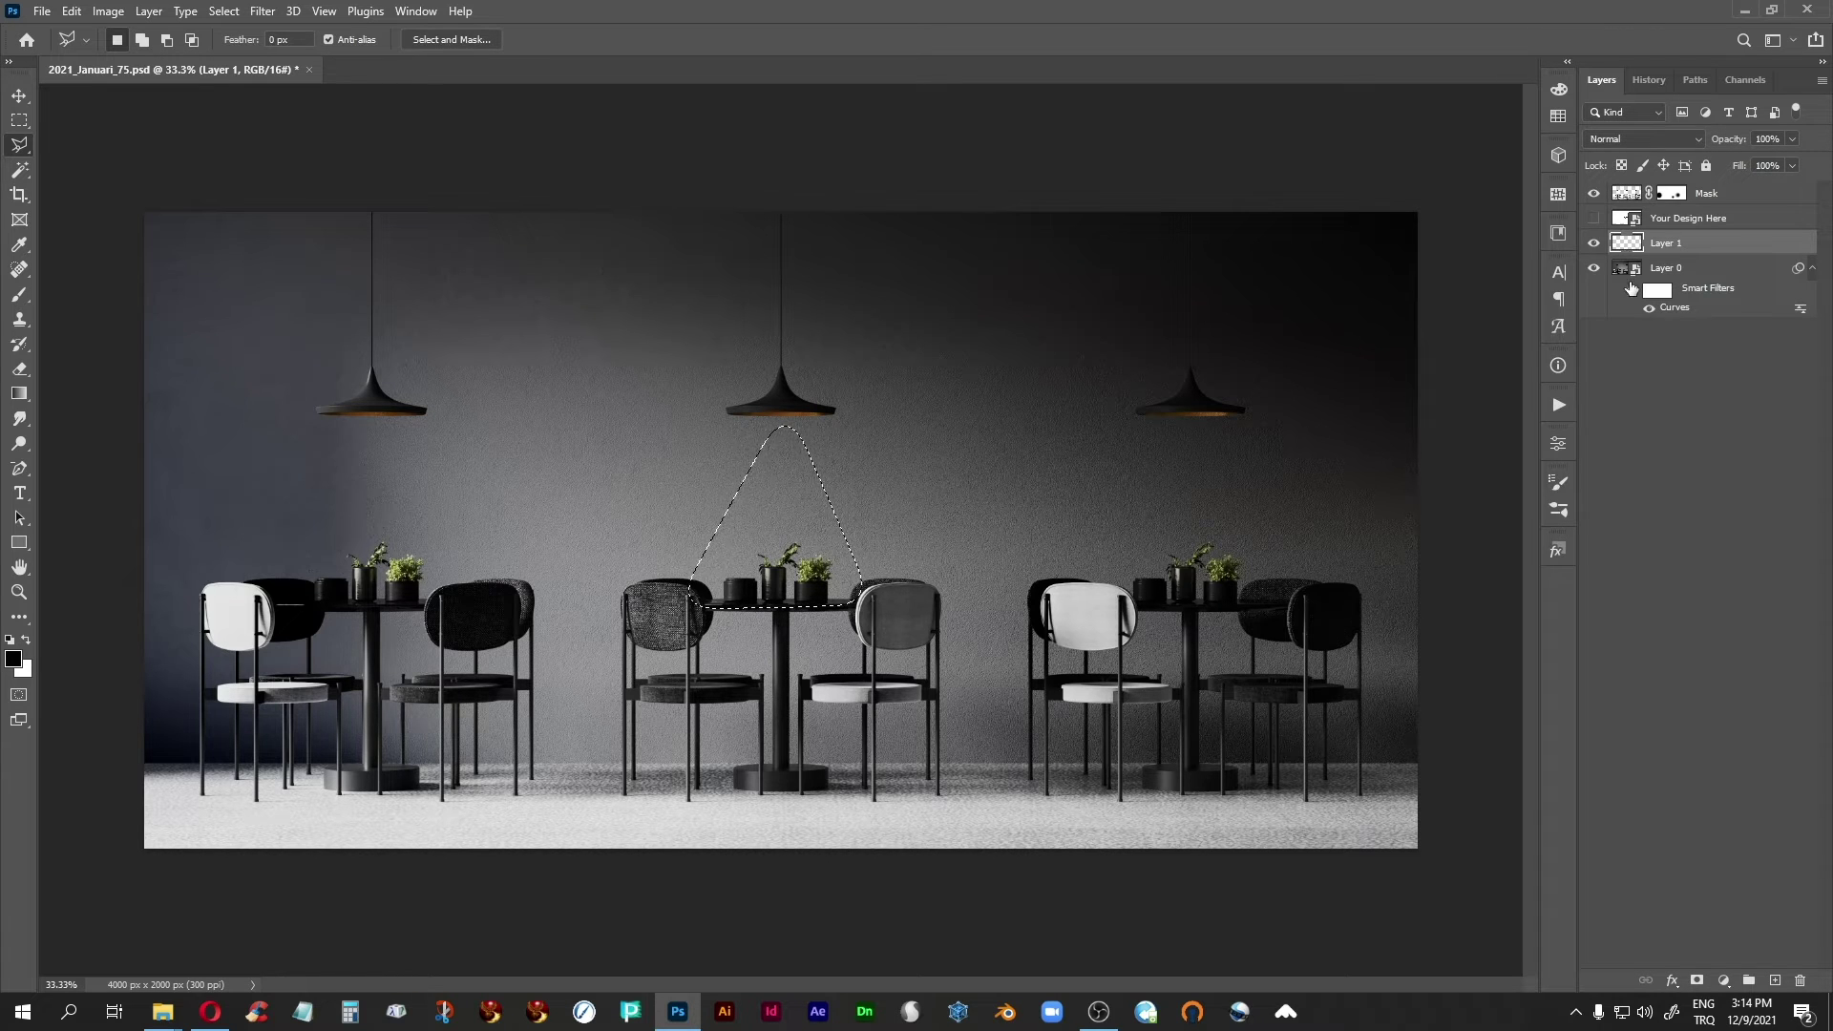
Fill the feathered triangle with the white background color, deselect it and return to the Move tool.
key(ctrl+BackSpace)
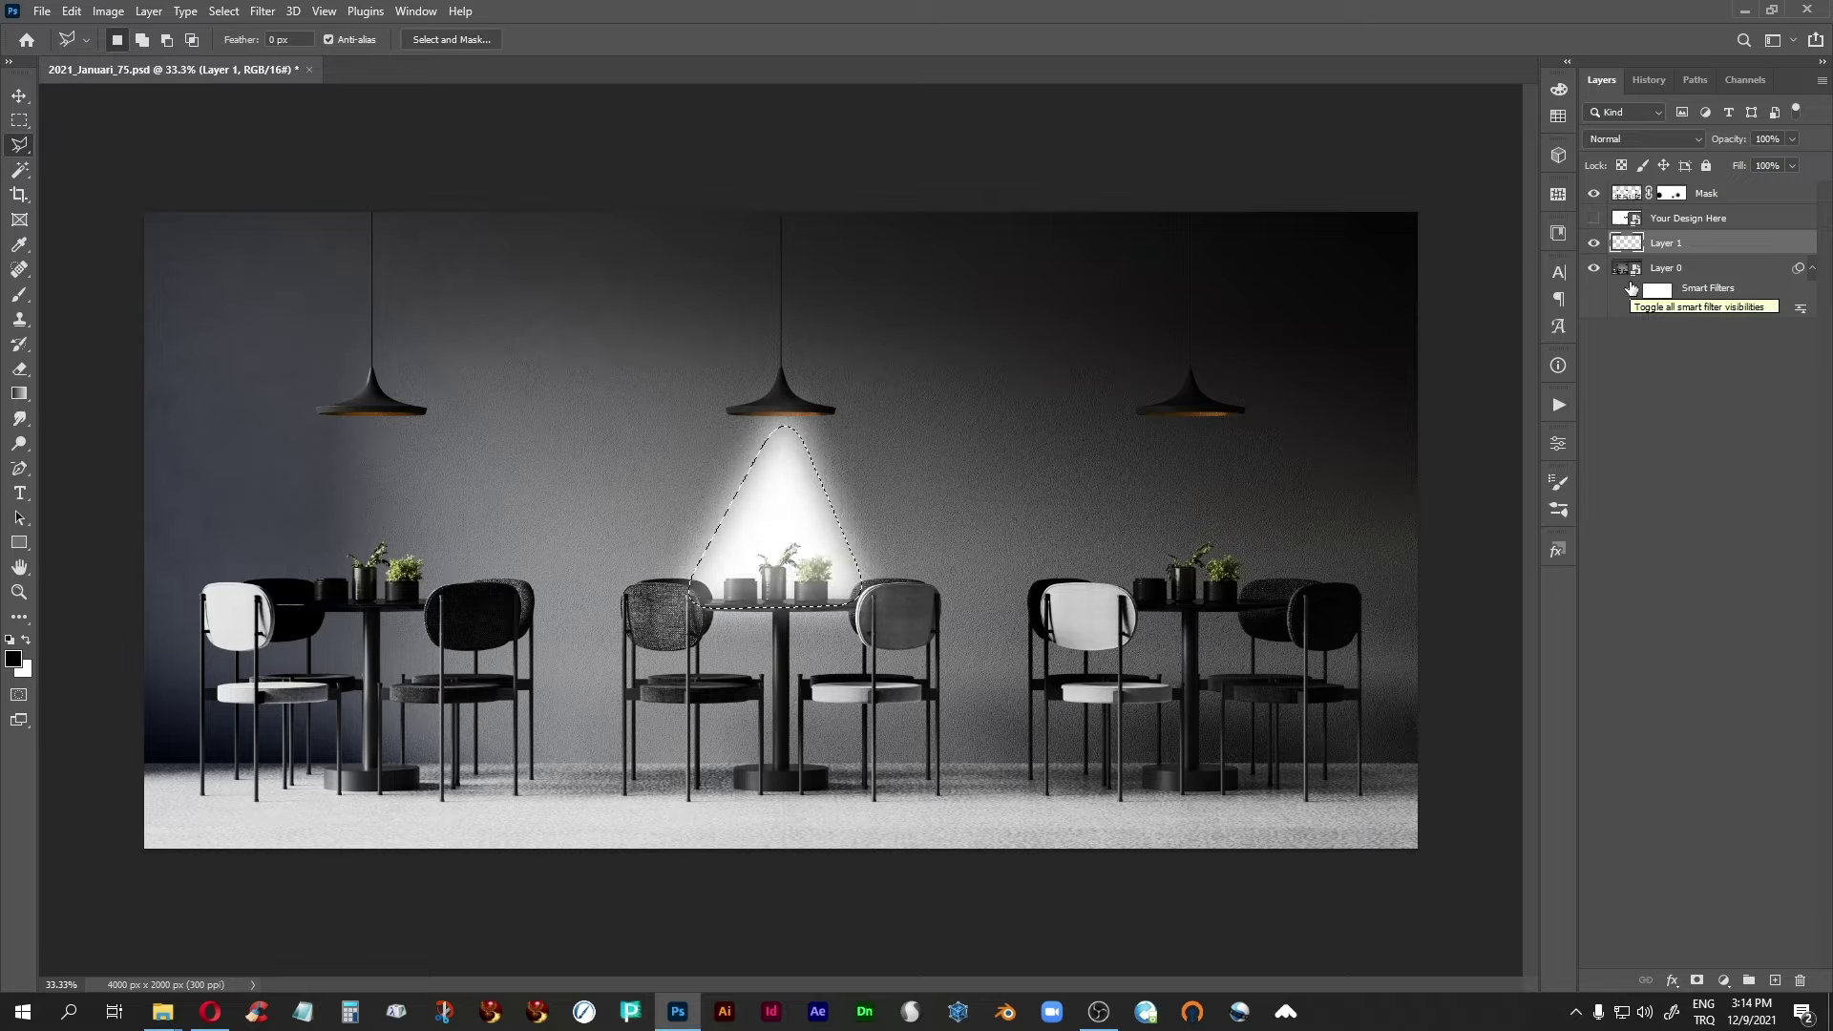
click(20, 120)
key(ctrl+d)
click(20, 96)
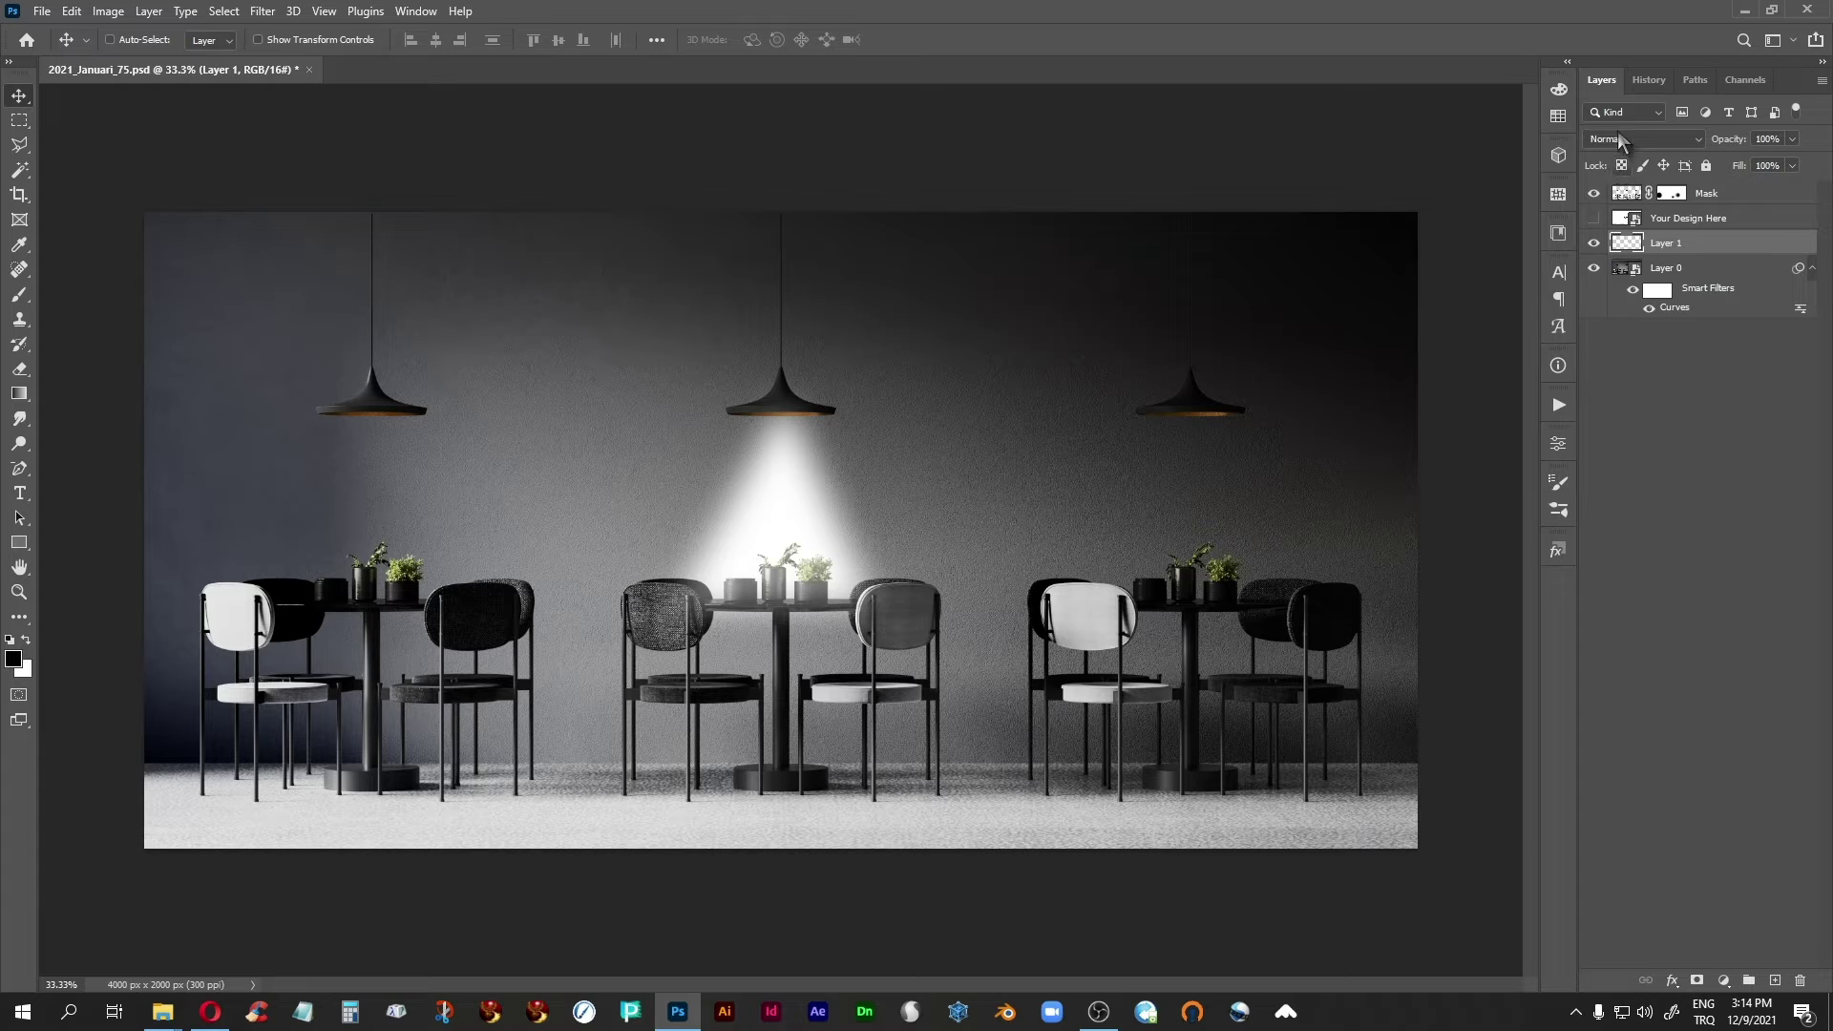
Compare the Soft Light and Overlay blend modes on the light cone layer, settling on Overlay with 59% opacity.
click(1698, 141)
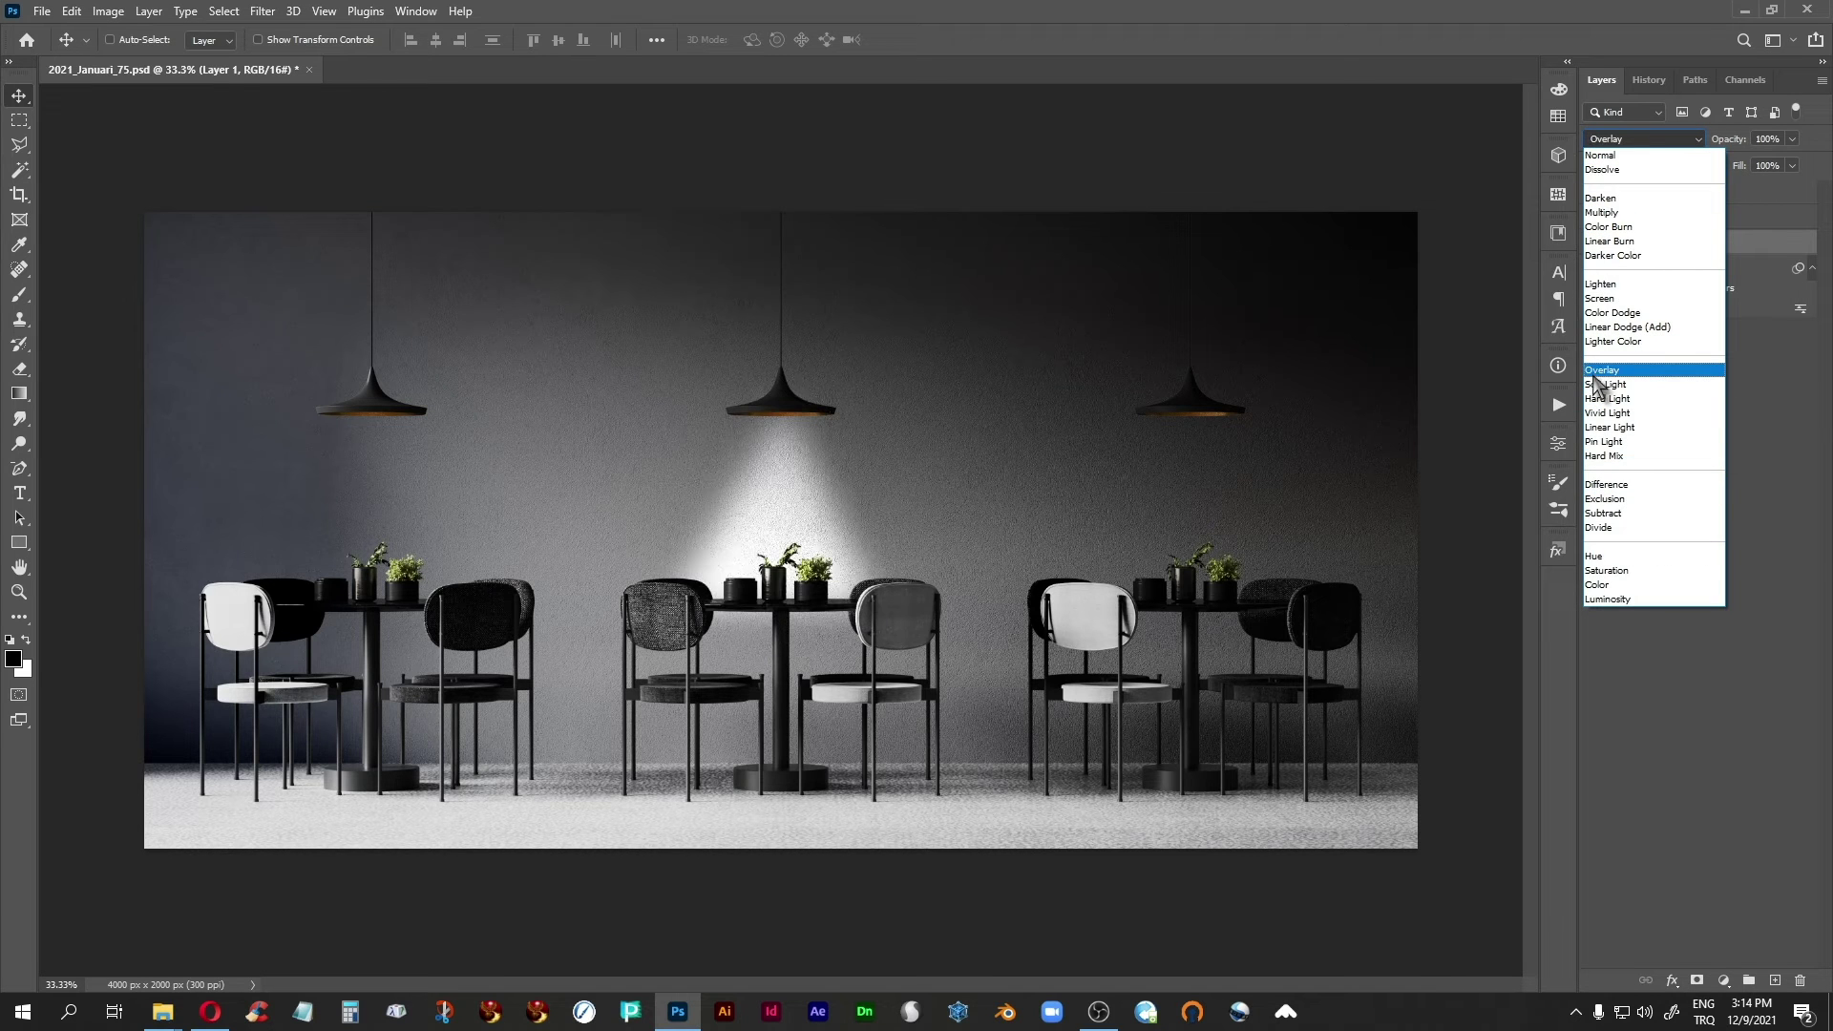
click(1602, 385)
click(1698, 141)
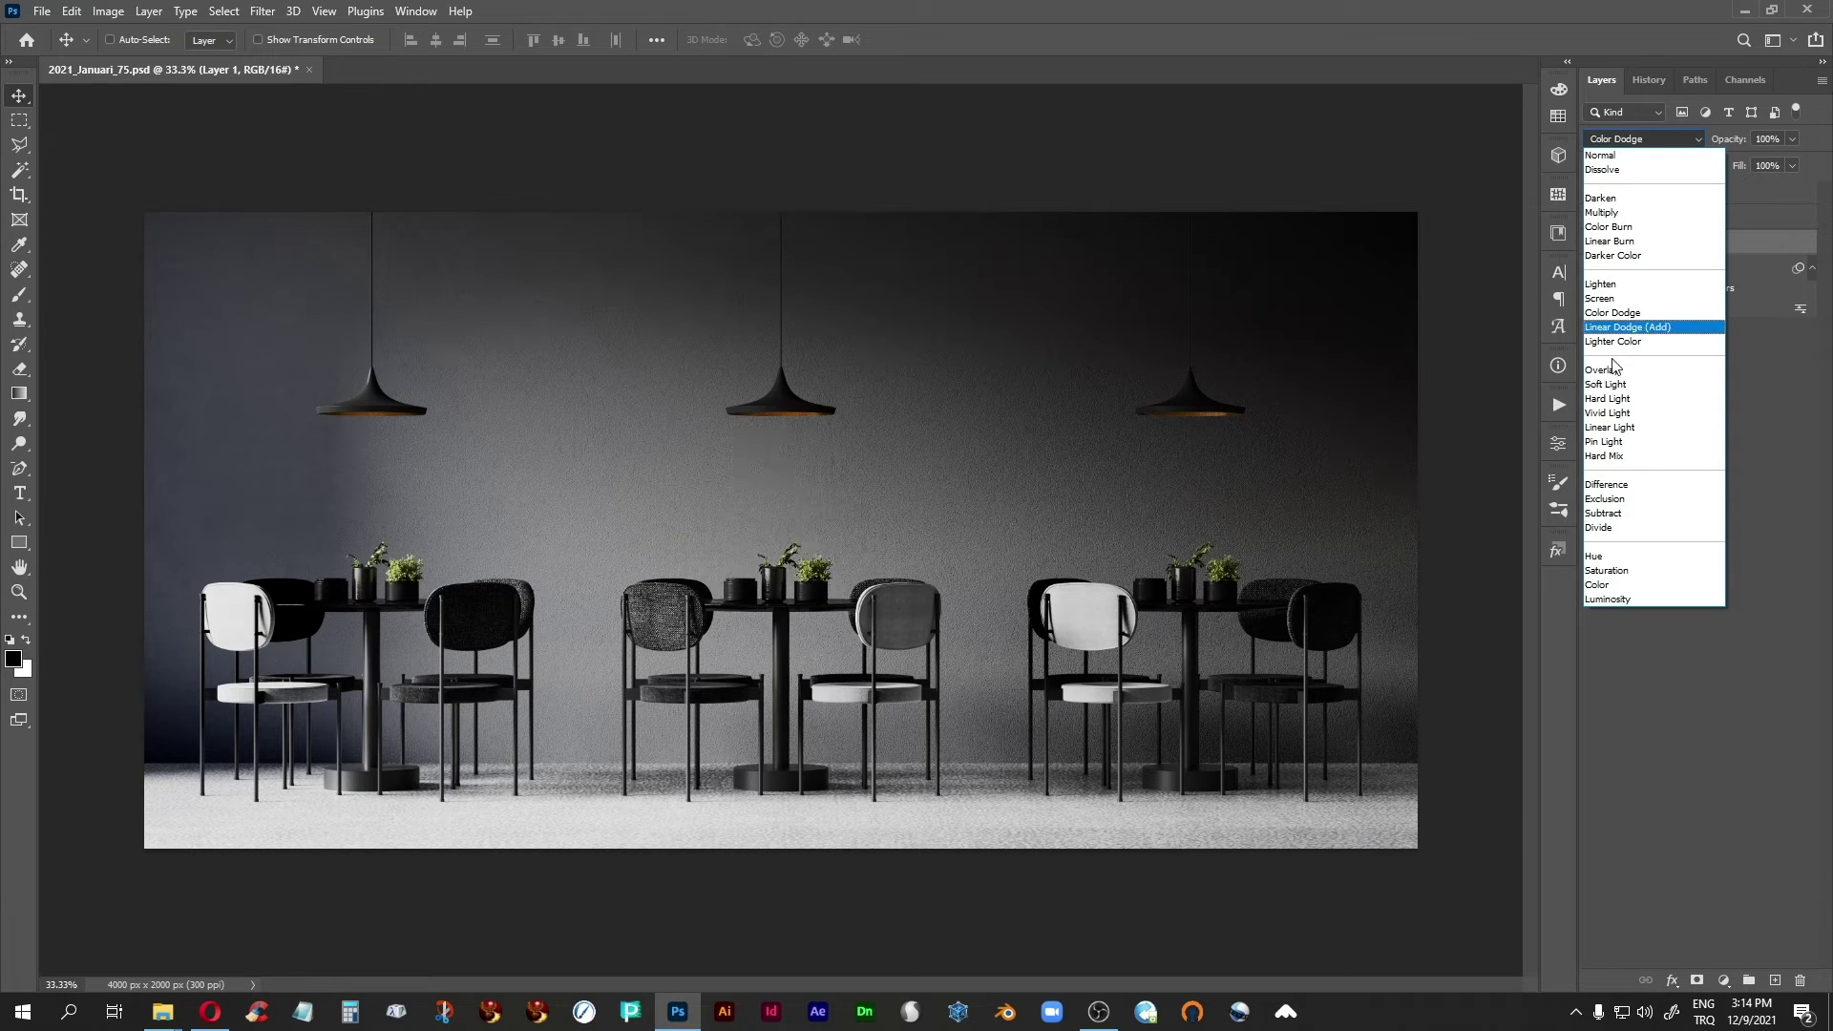
click(1606, 383)
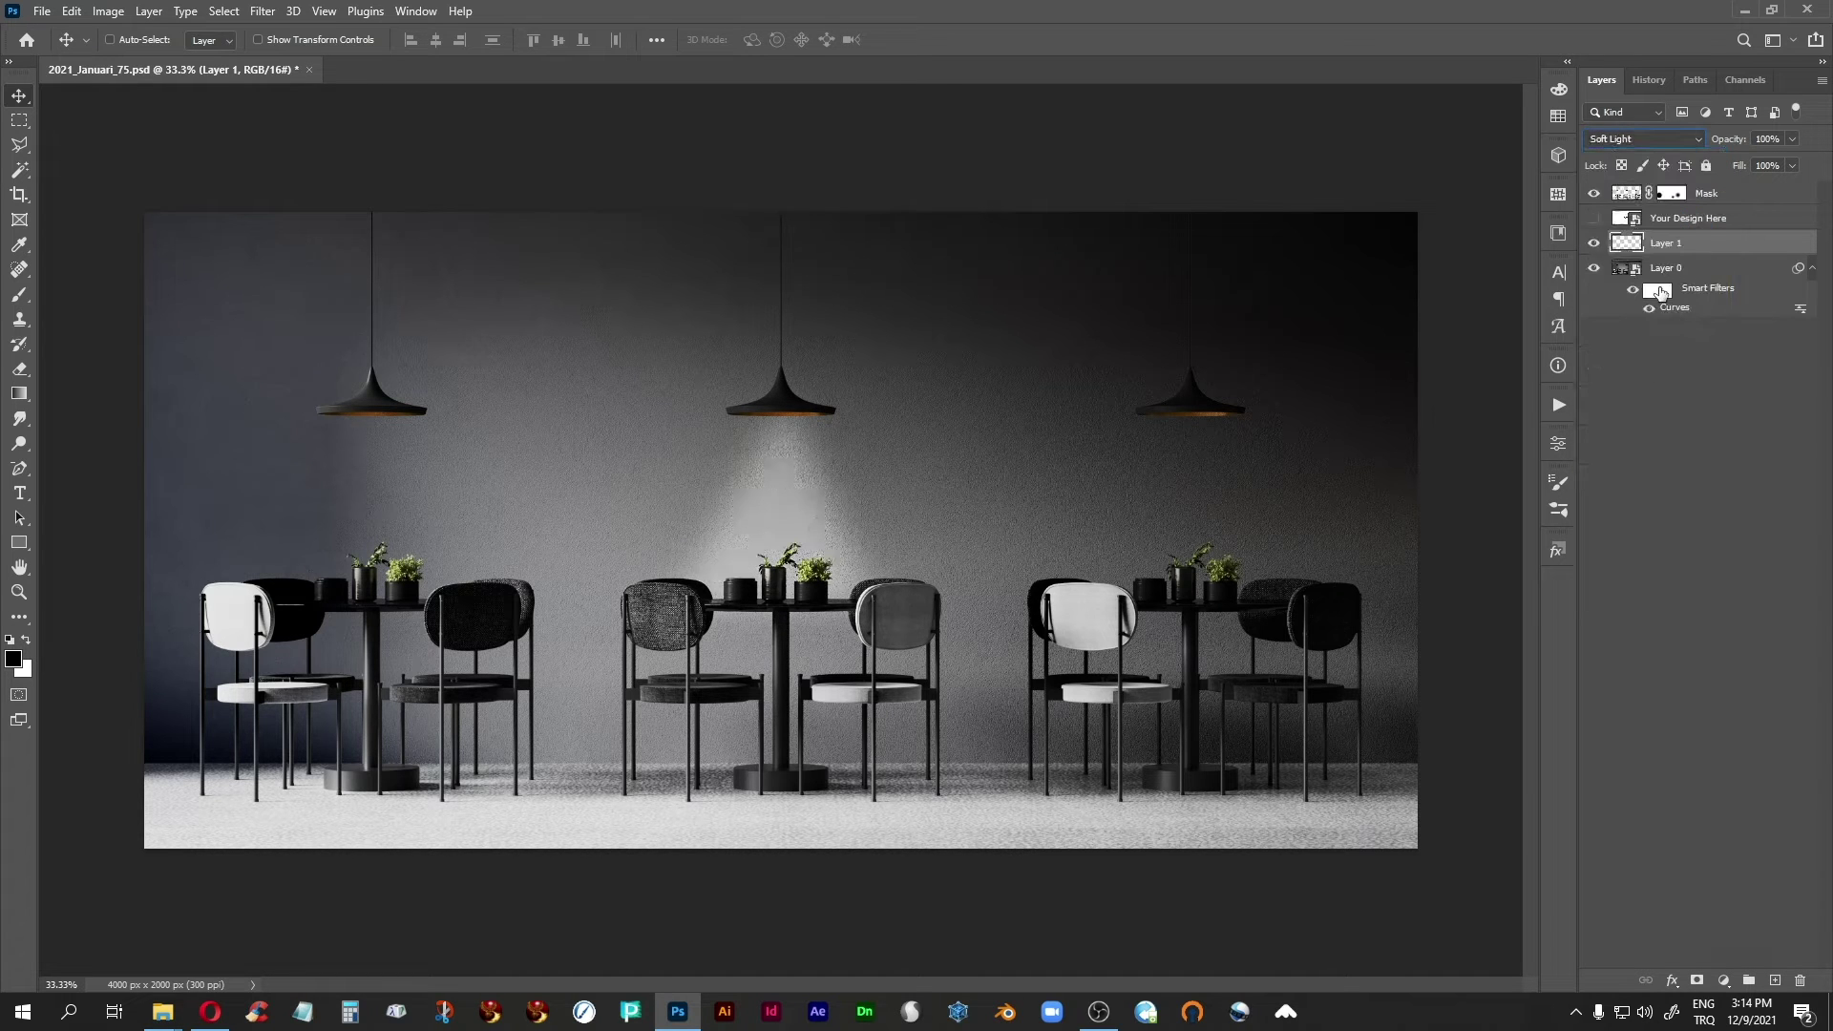
click(1688, 139)
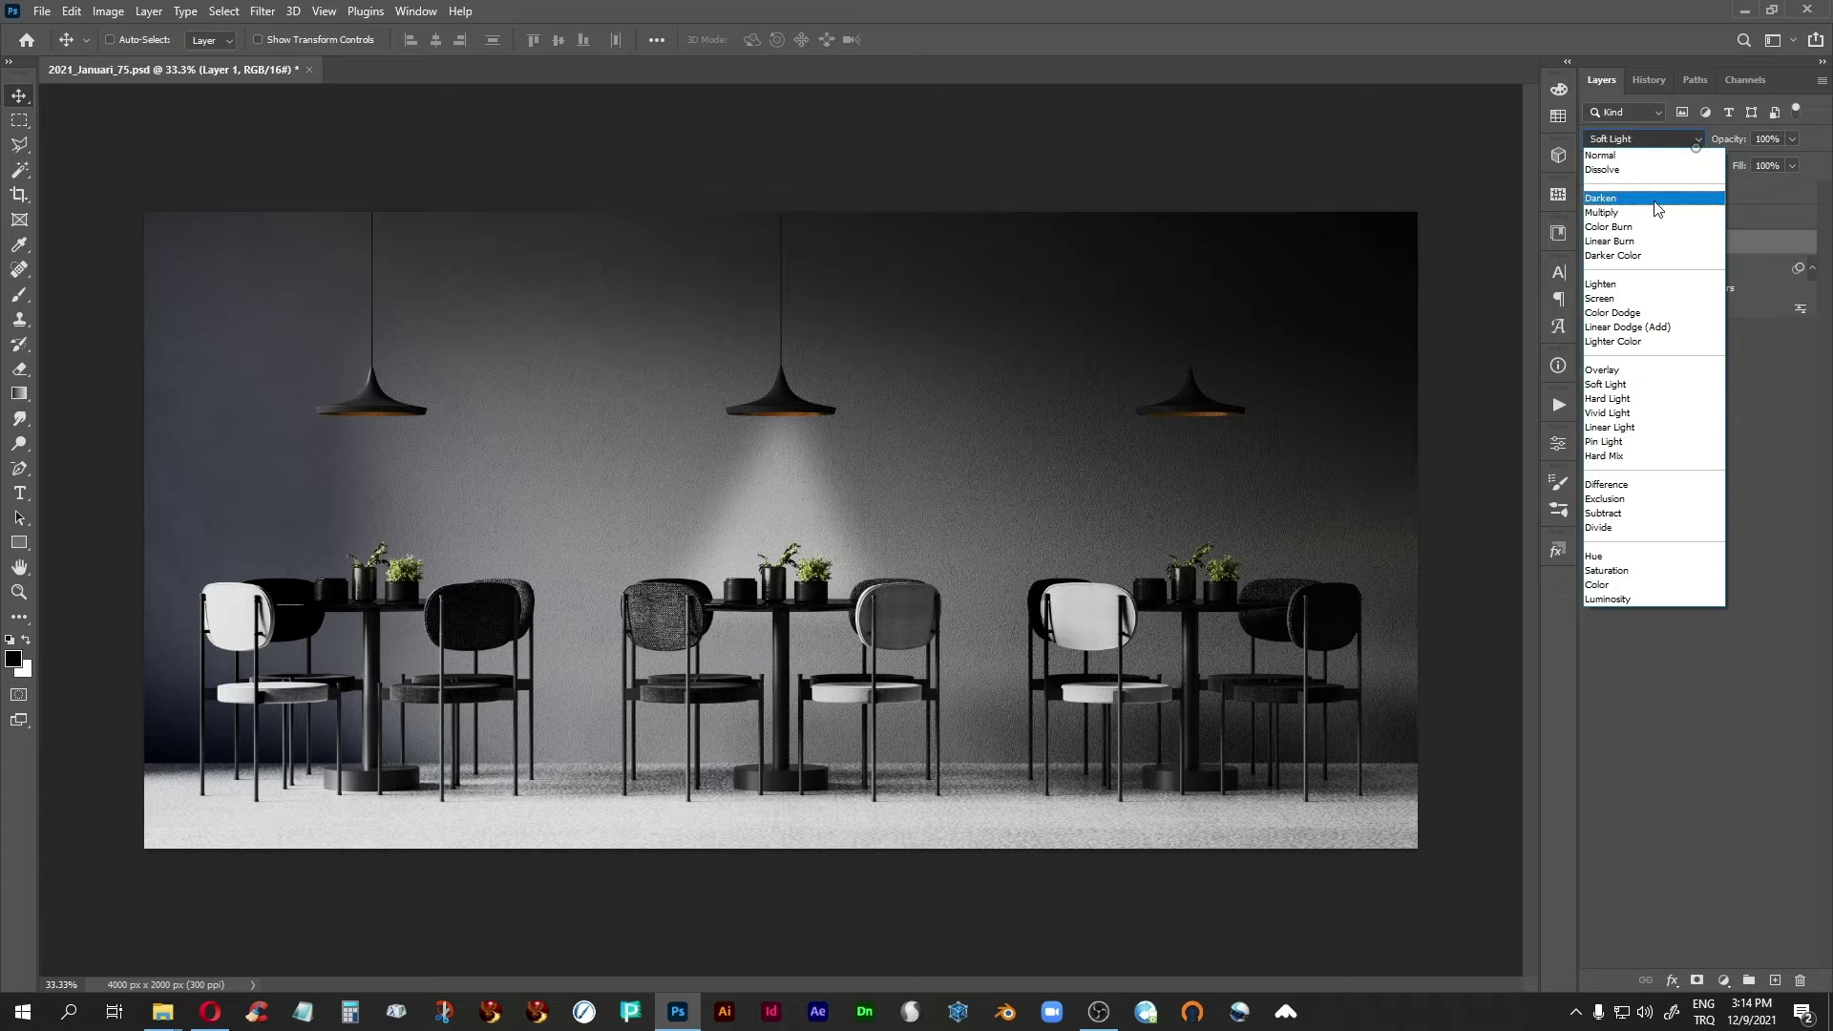
click(1614, 371)
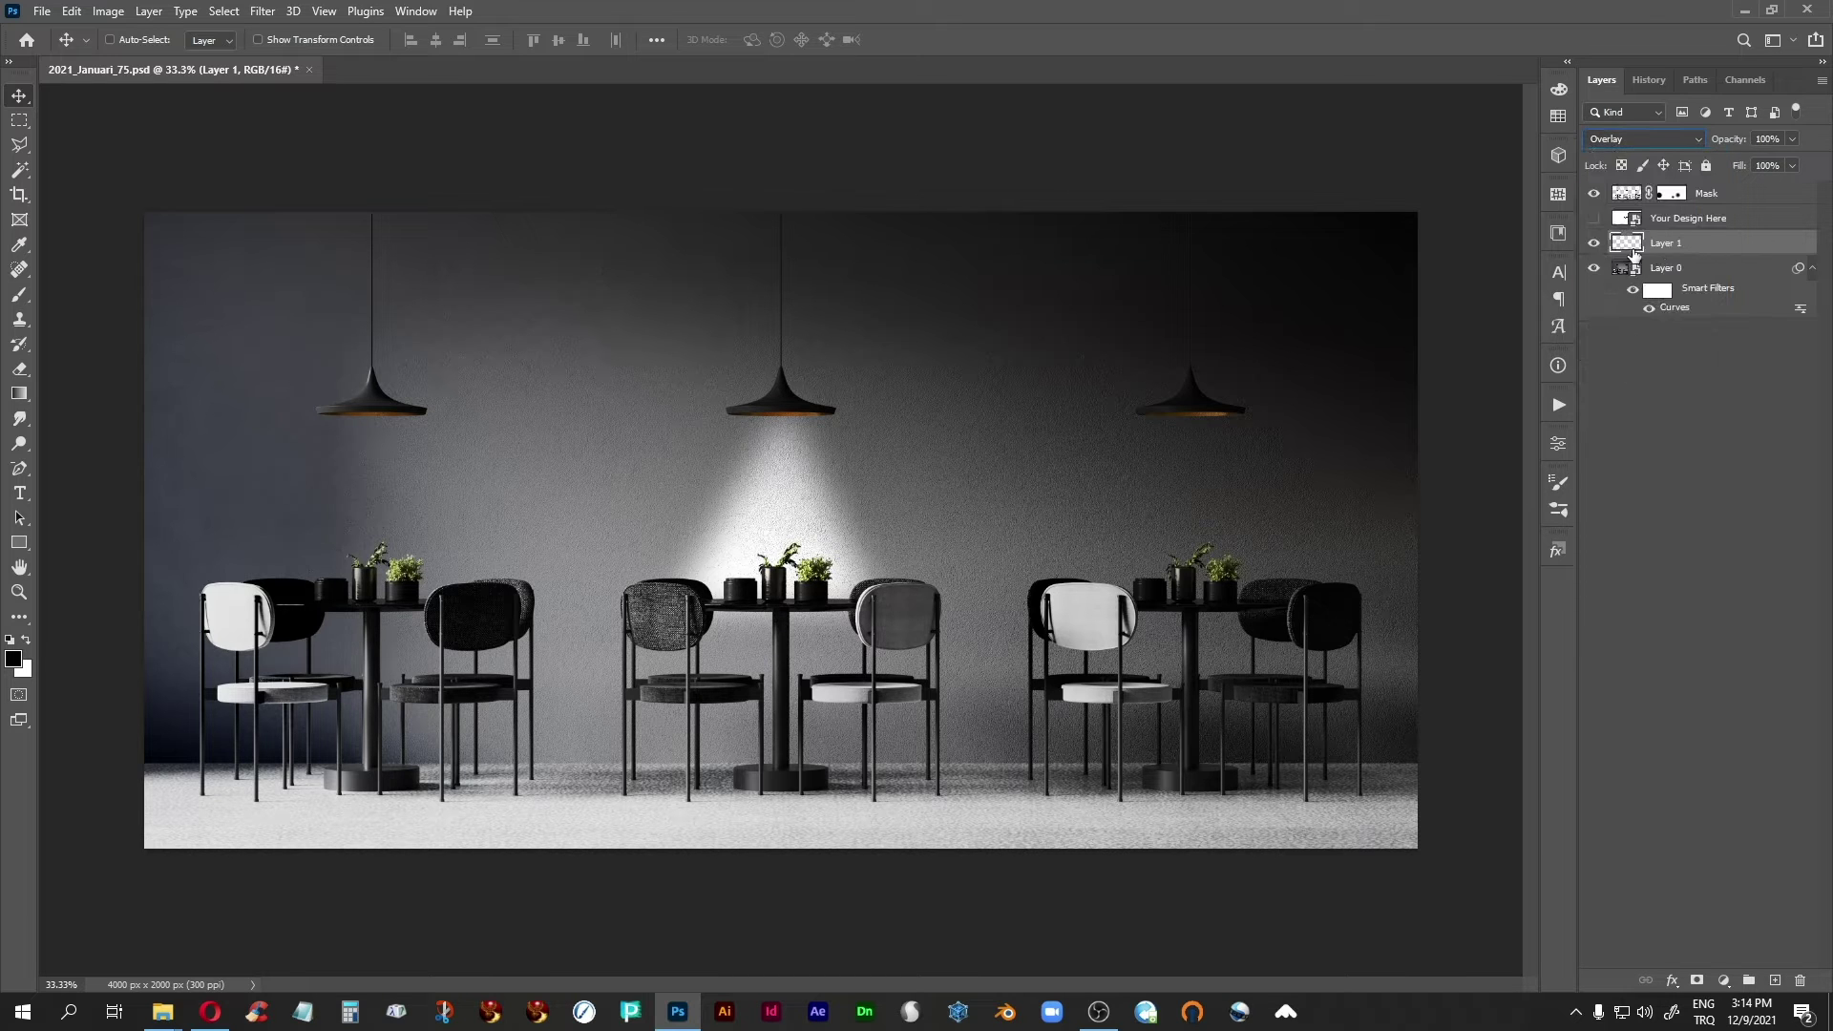
click(1791, 140)
drag(1761, 162, 1750, 165)
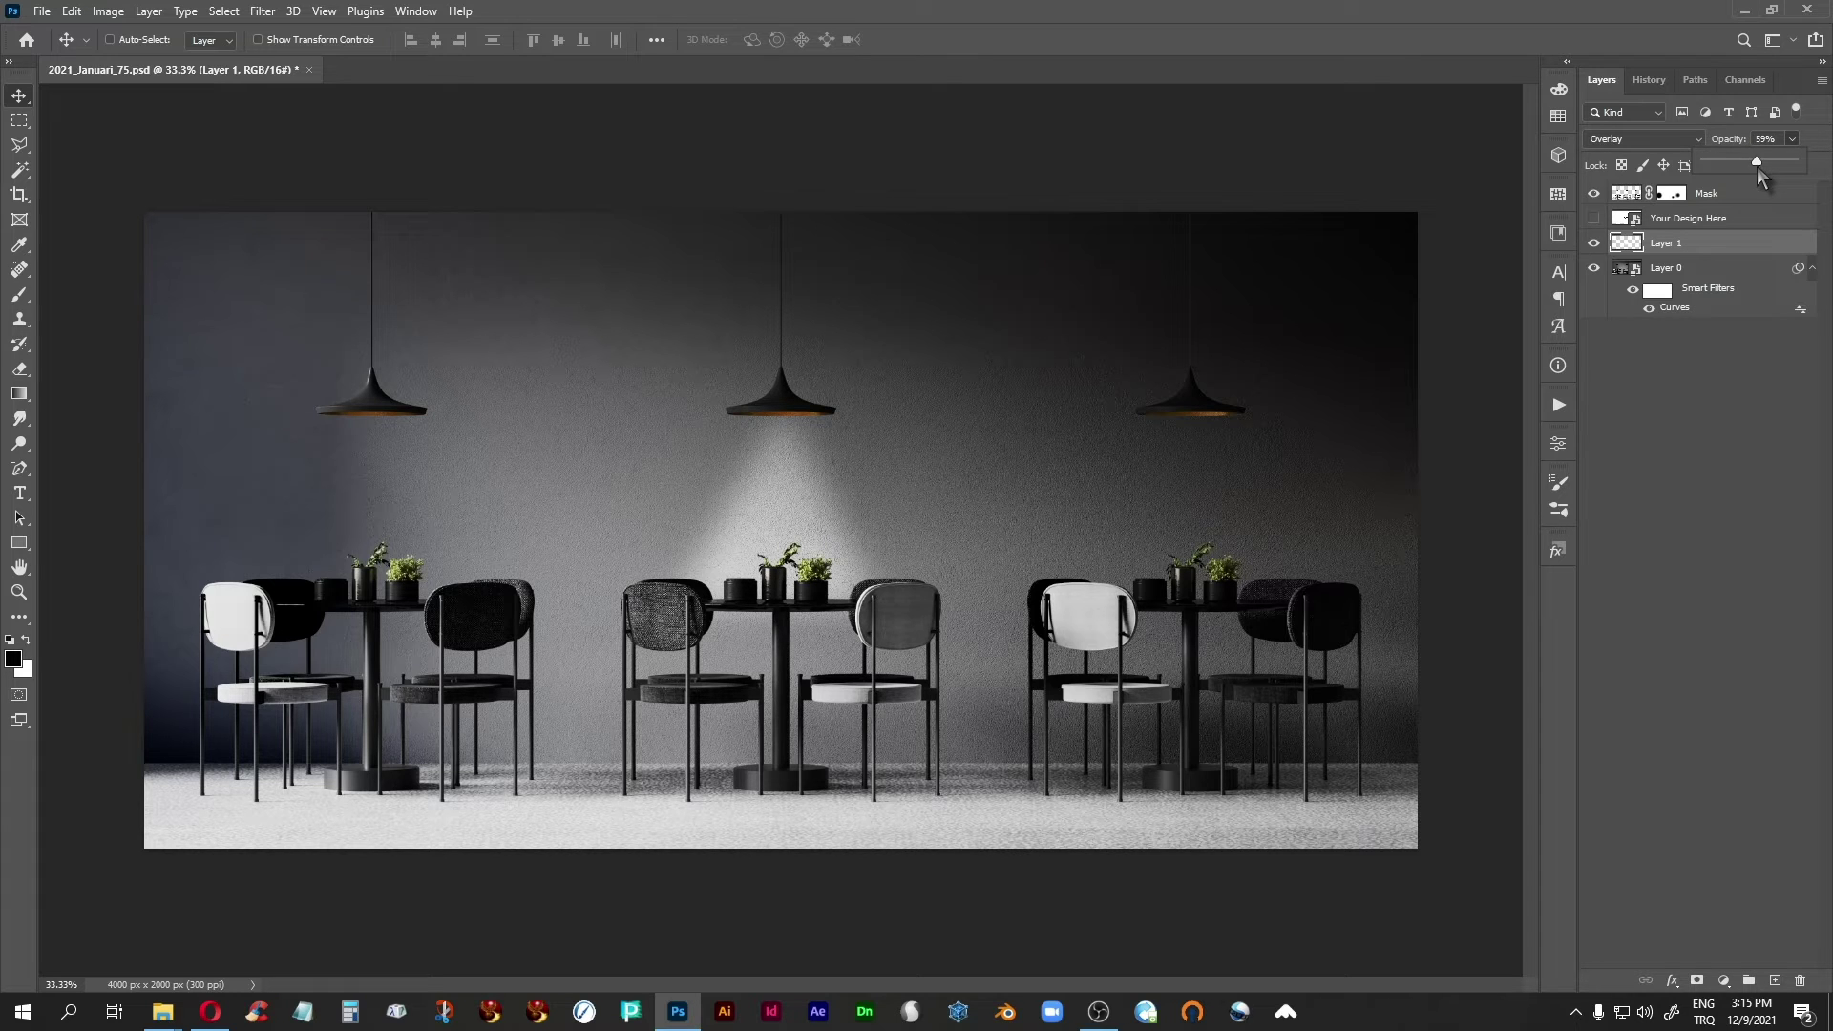
Reposition the light cone below the middle lamp and stretch it downward to about 113% height.
click(1633, 246)
drag(785, 519, 787, 500)
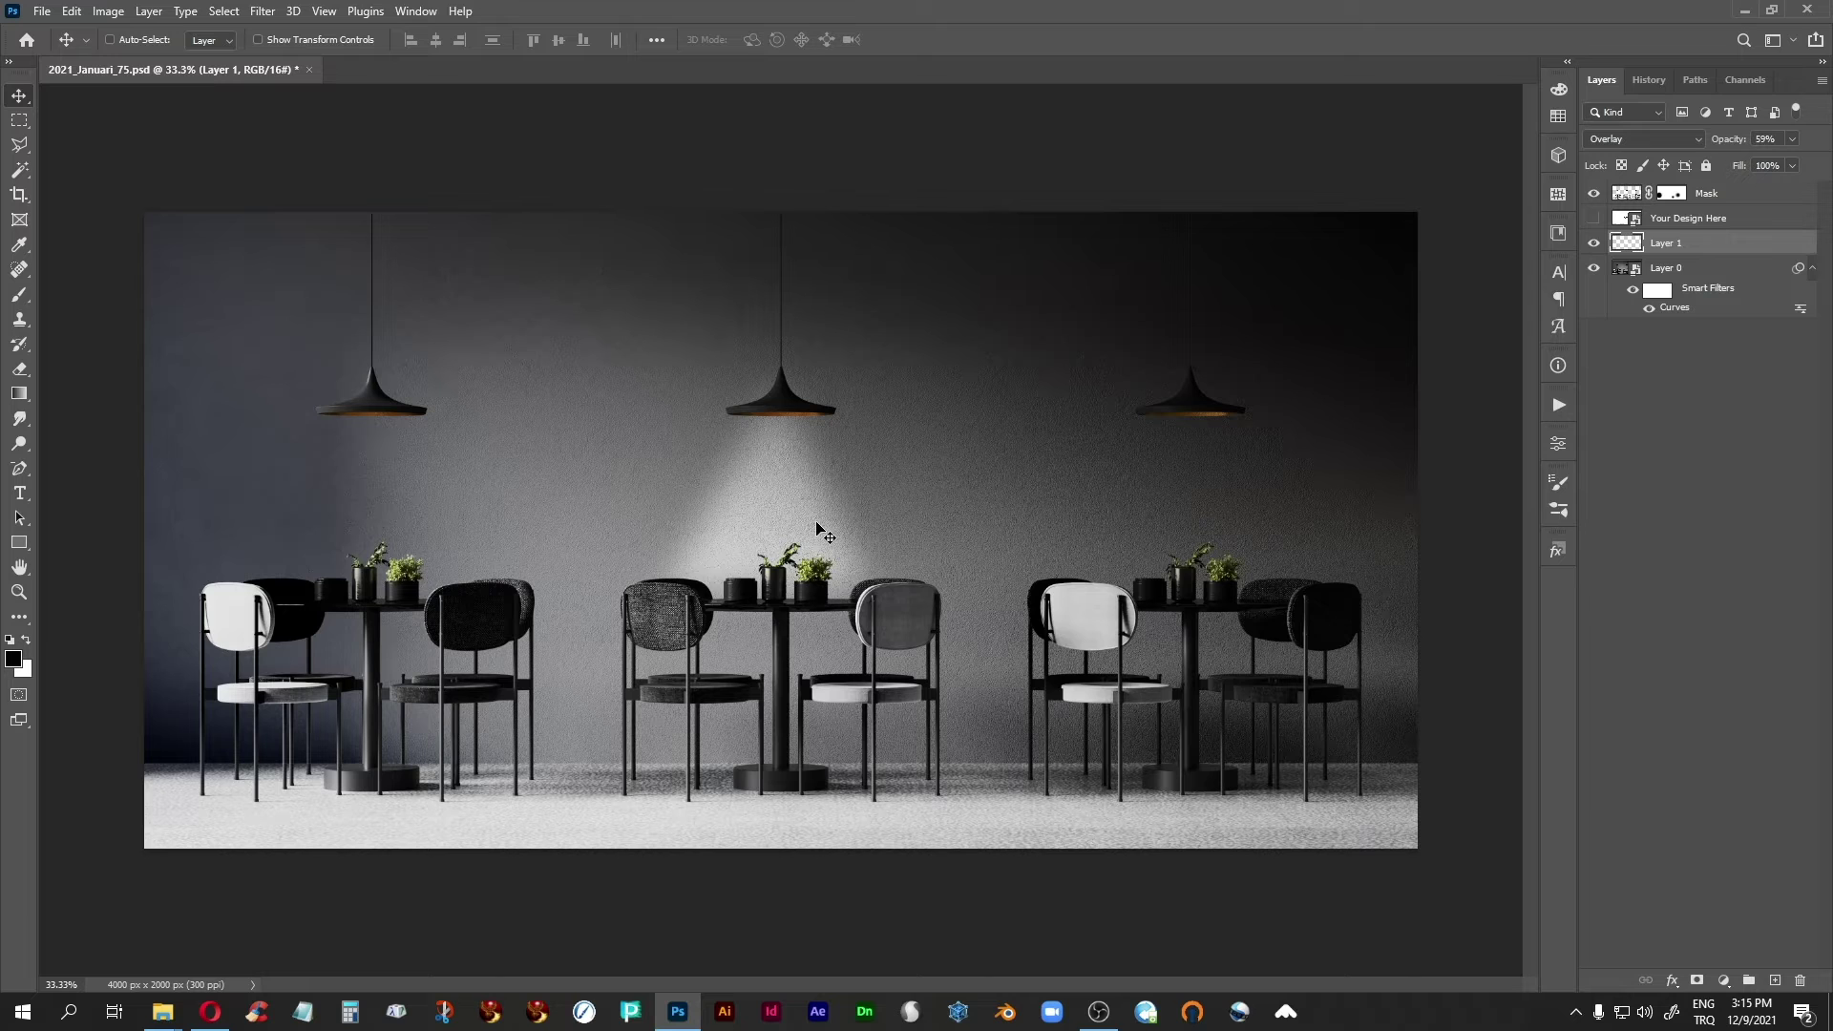
key(ctrl+t)
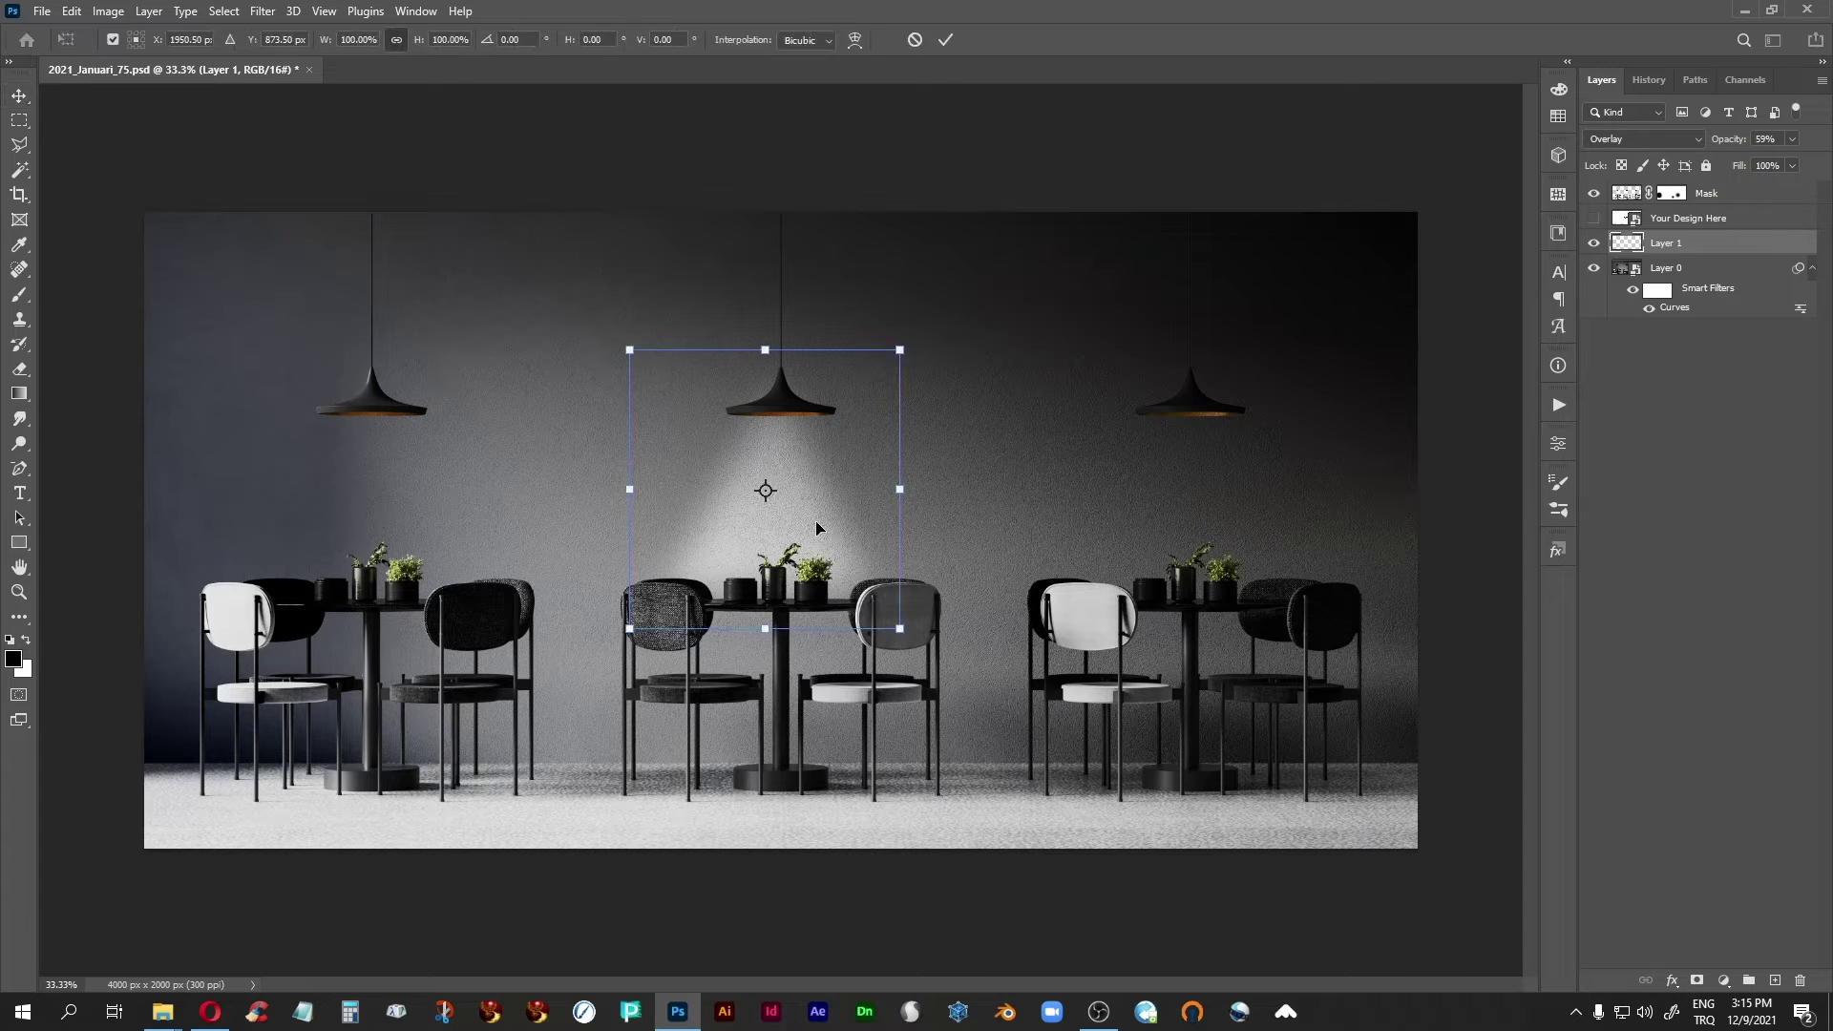
drag(764, 628, 769, 670)
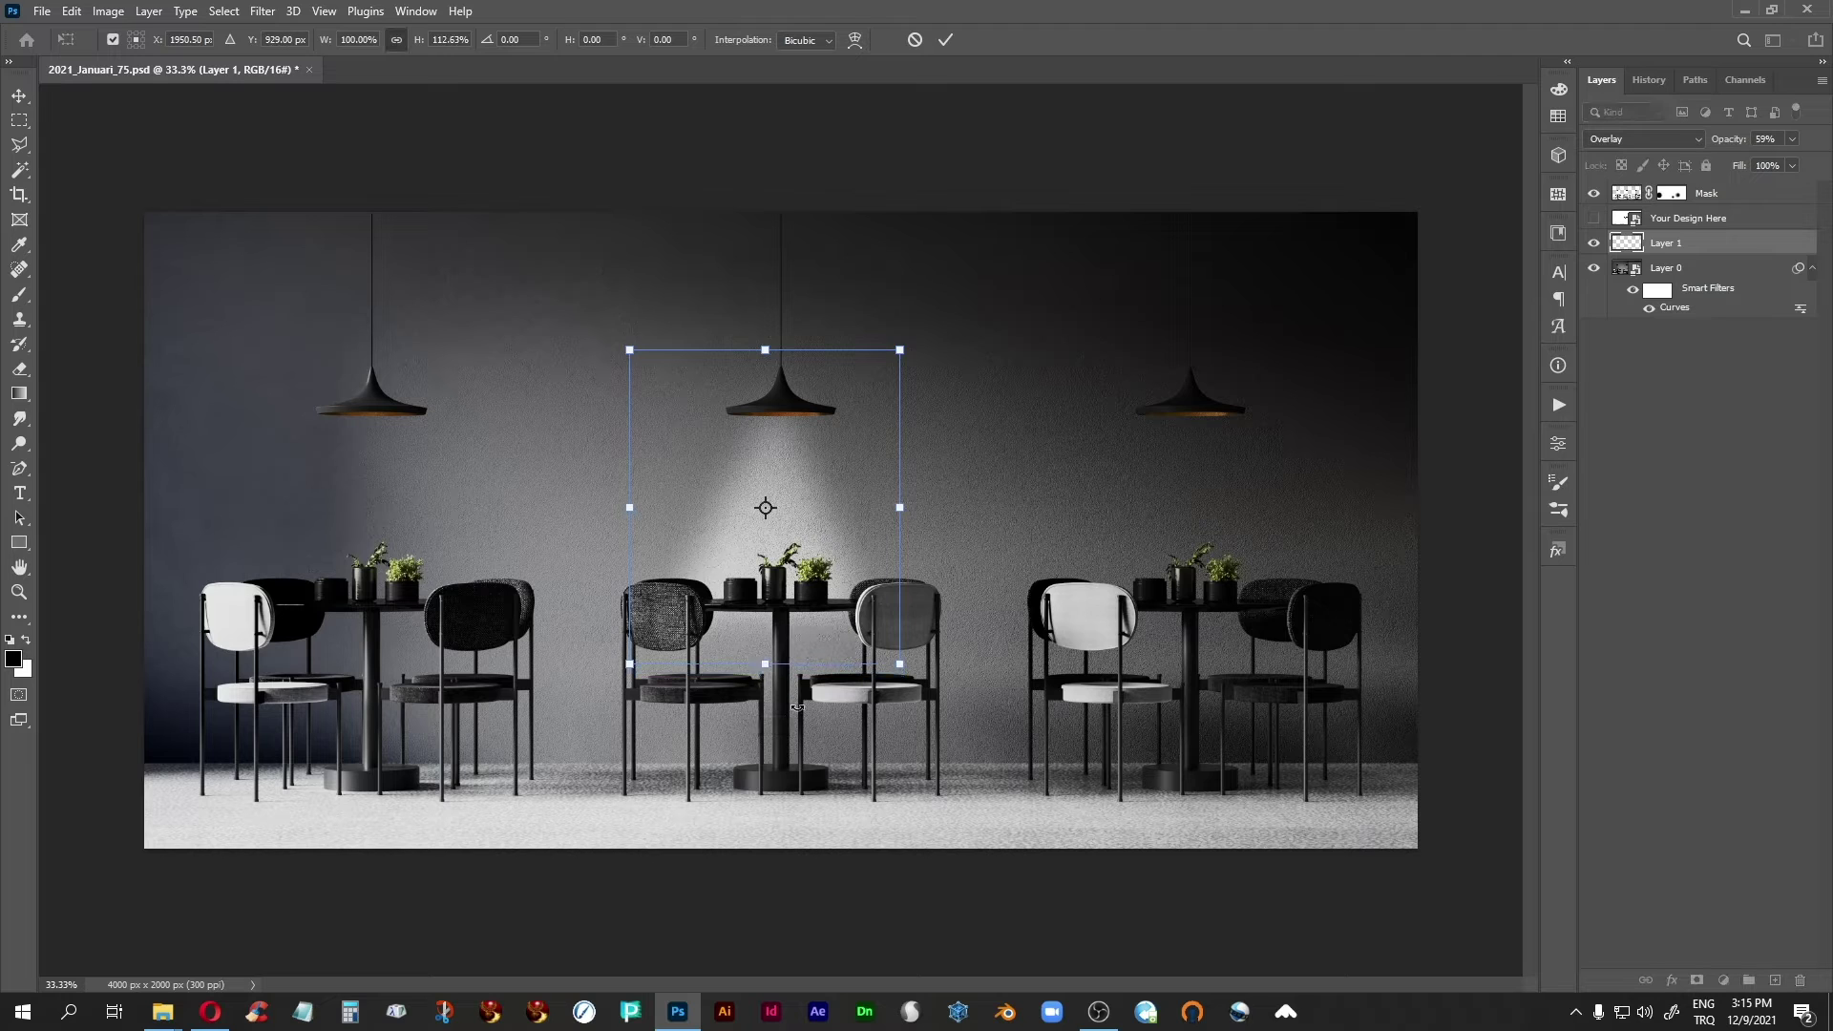
key(Return)
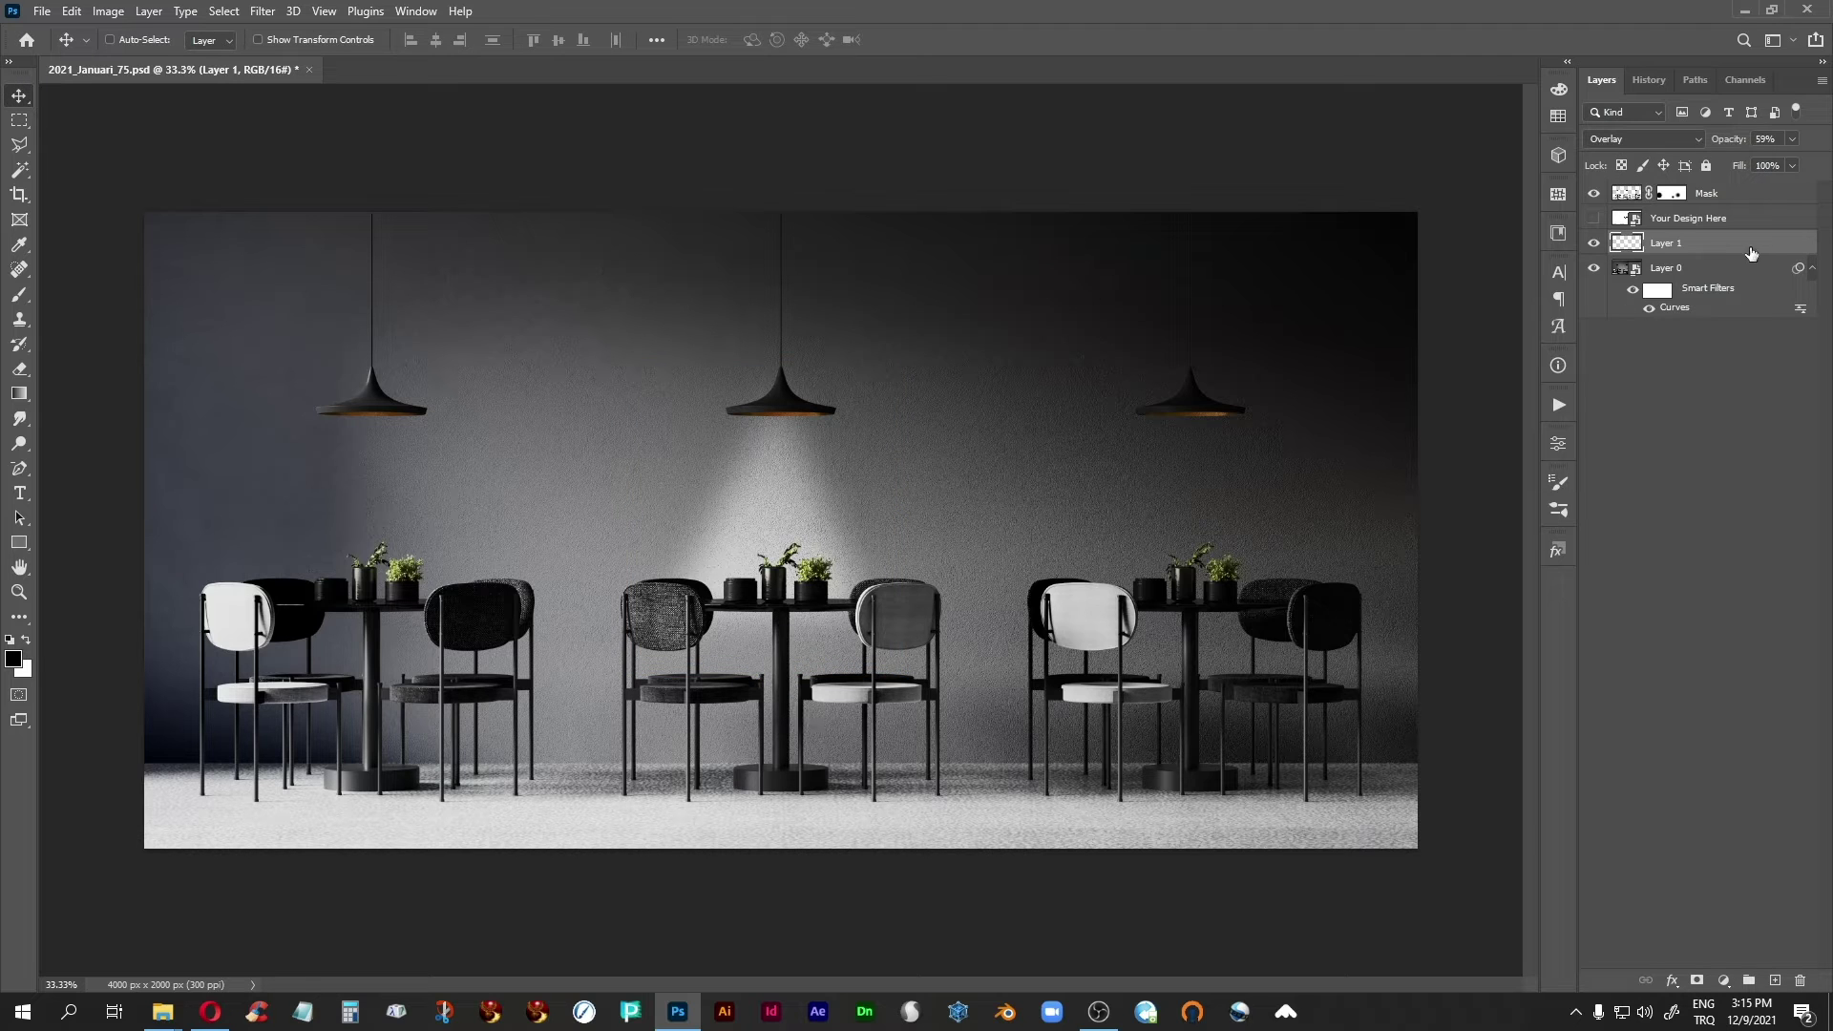
Duplicate the light cone layer twice, place the copies under the right and left lamps, and select all three light layers.
drag(1767, 253, 1775, 980)
drag(769, 530, 1187, 547)
drag(1741, 249, 1775, 980)
drag(1181, 593, 358, 598)
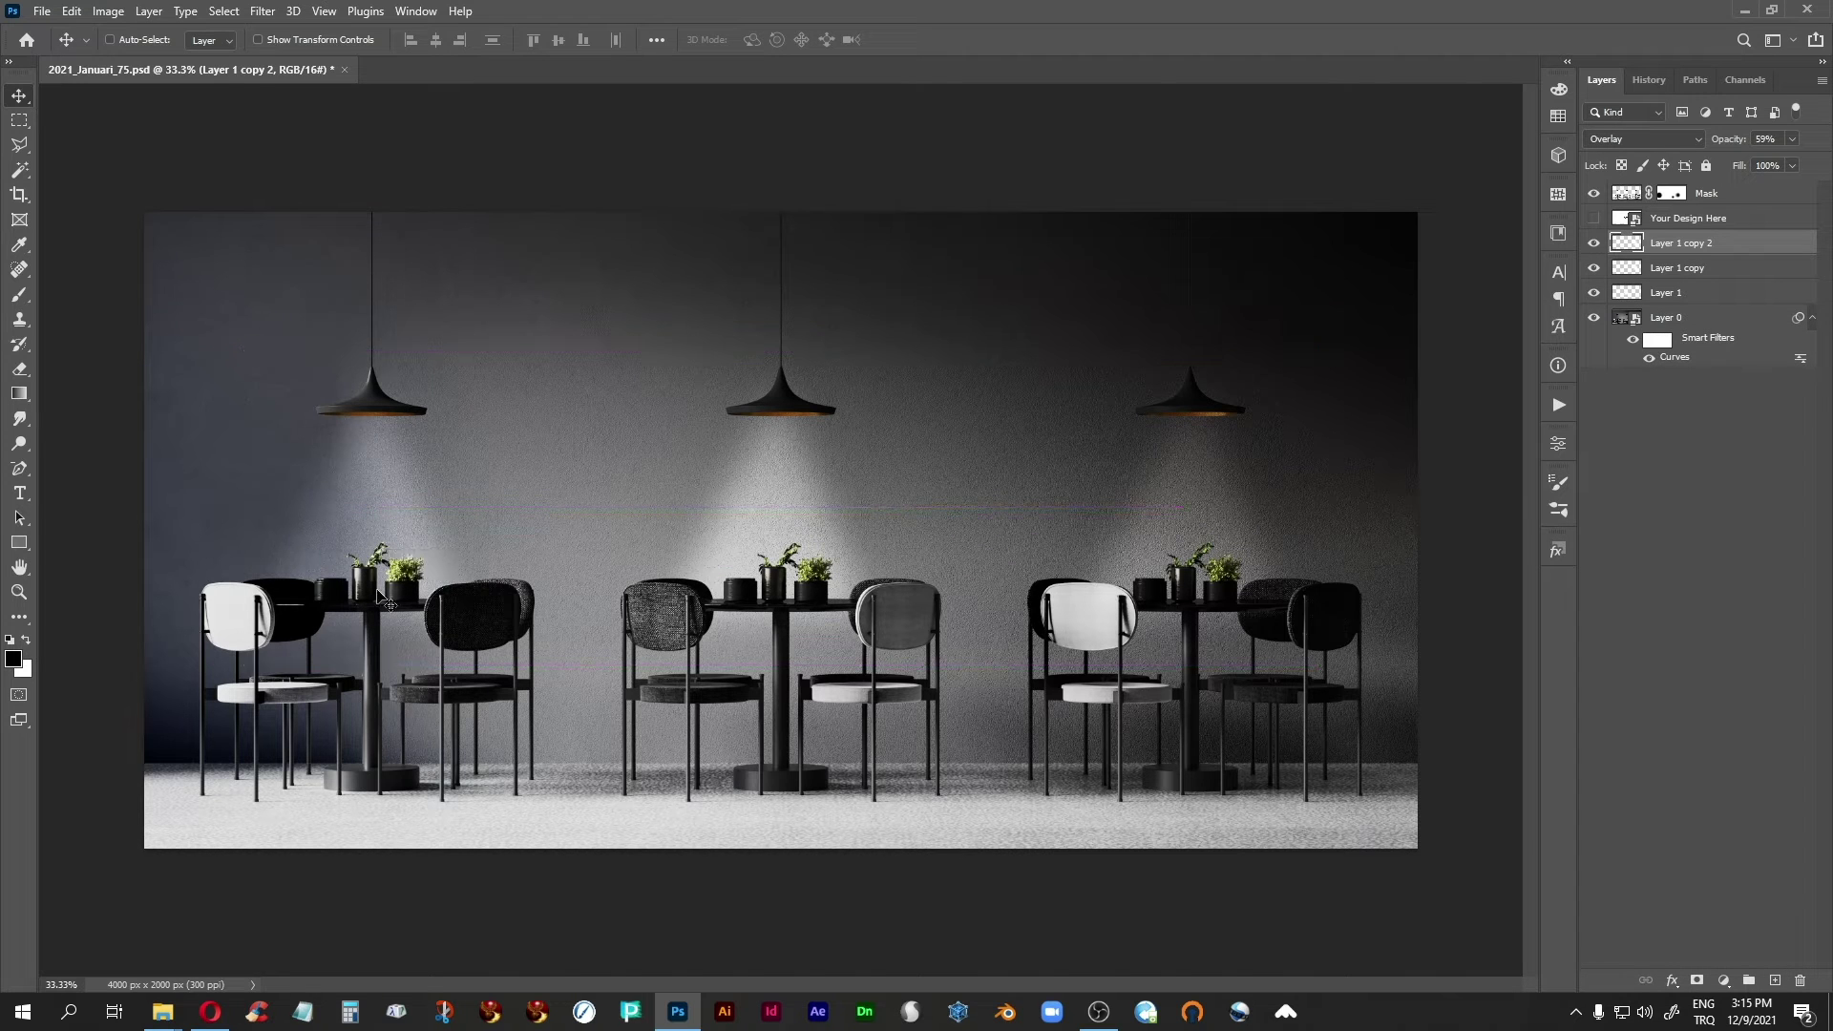
shift+click(1703, 292)
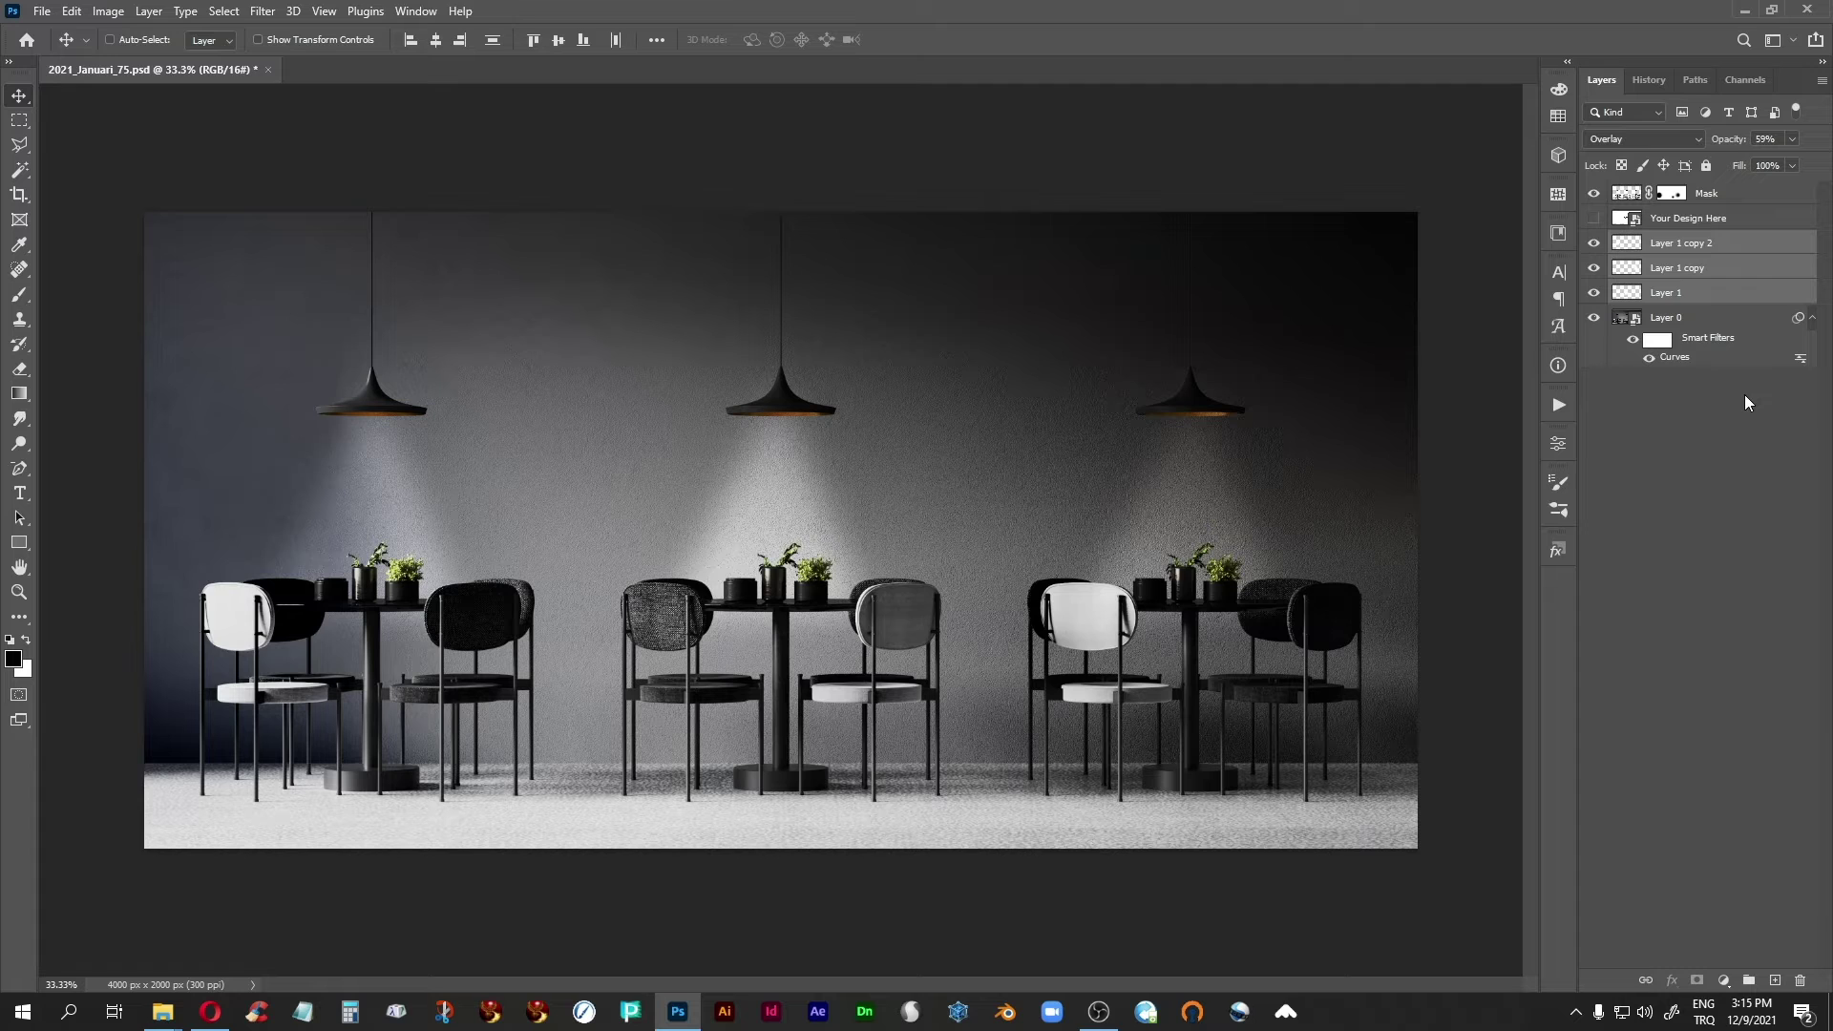
Group the three selected light cone layers and name the group extra-light.
key(ctrl+g)
double_click(1669, 242)
text(extra-light)
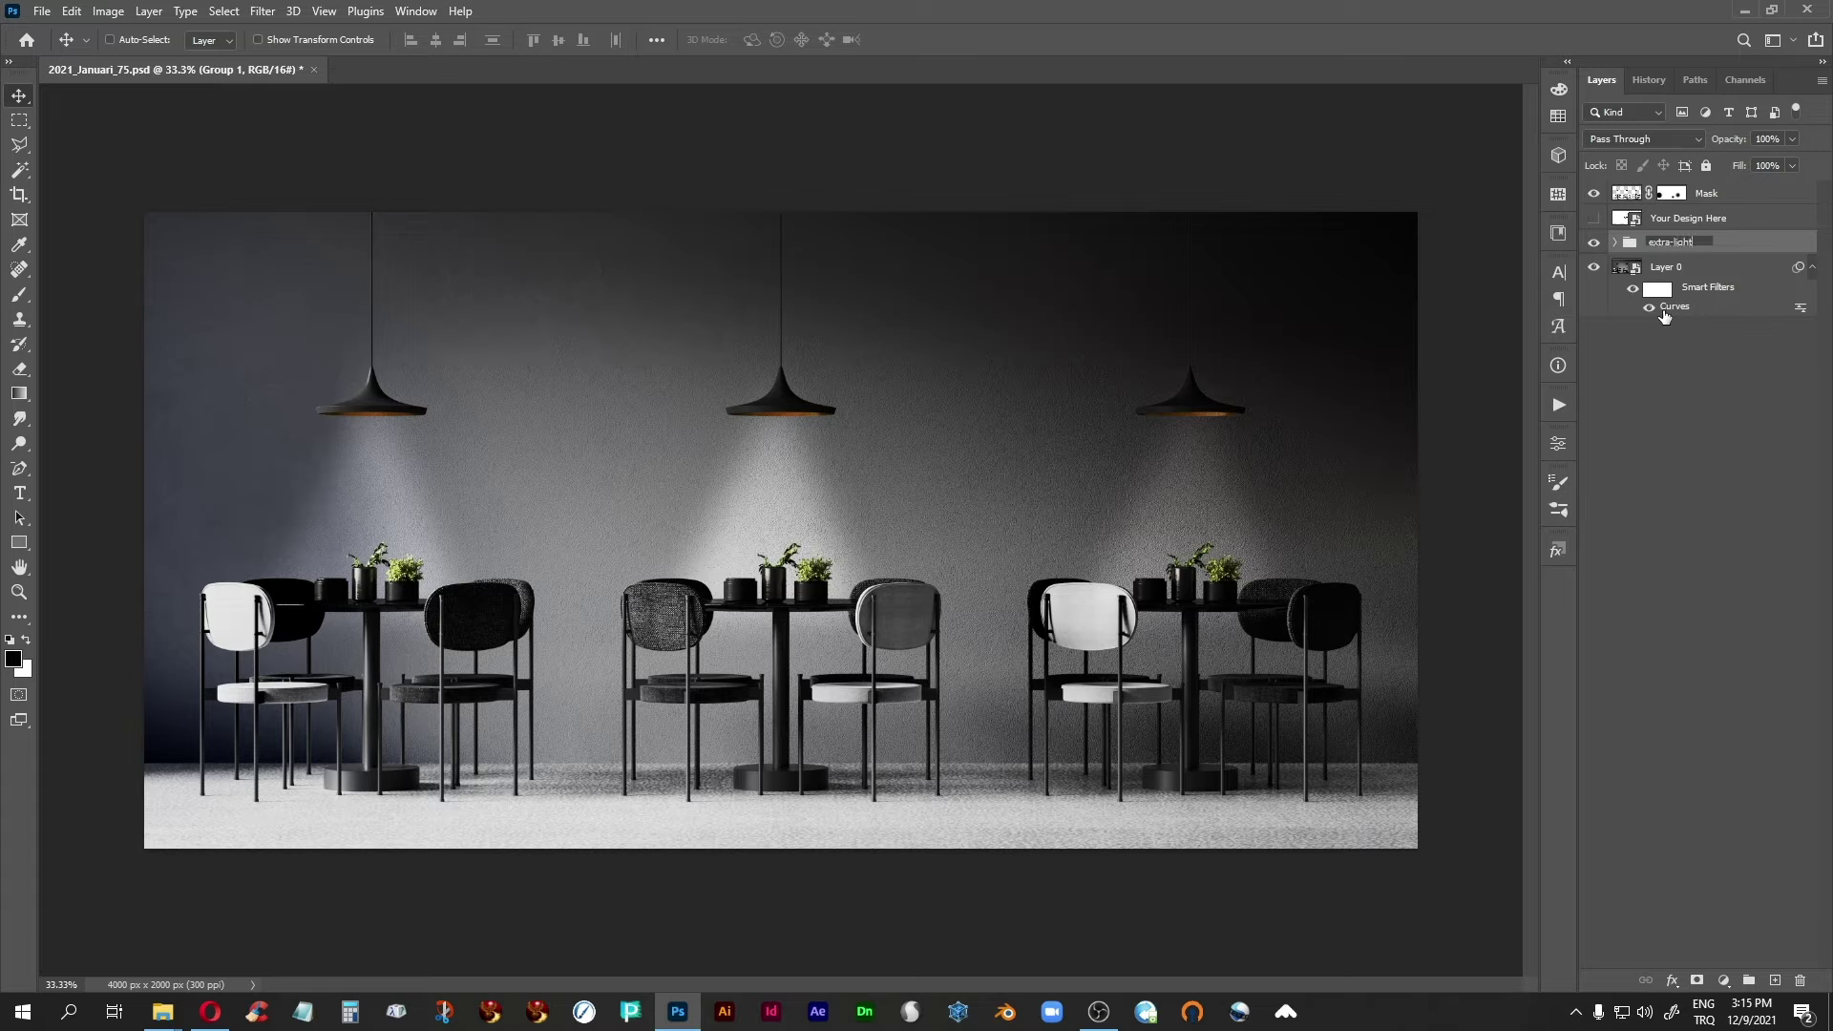
key(Return)
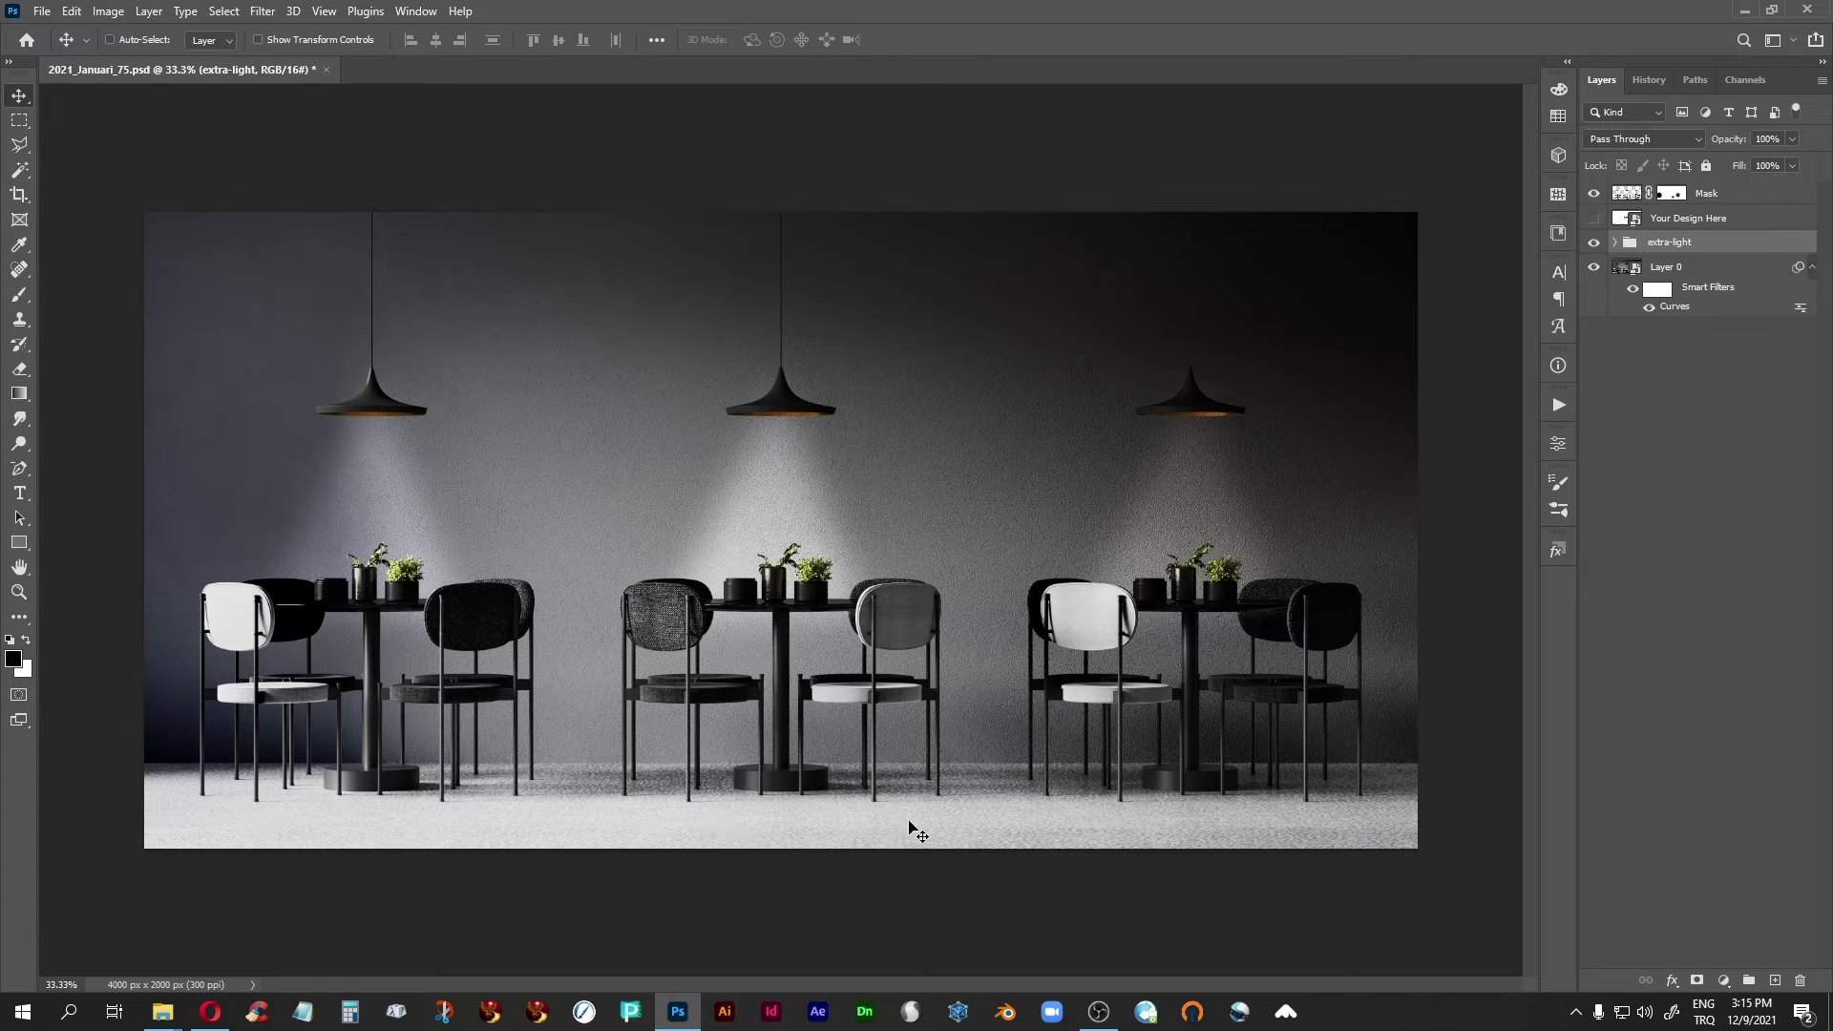
On a new layer above Mask, darken the floor with upward black-to-transparent gradients at 51% opacity from the image's lower edge.
click(1629, 199)
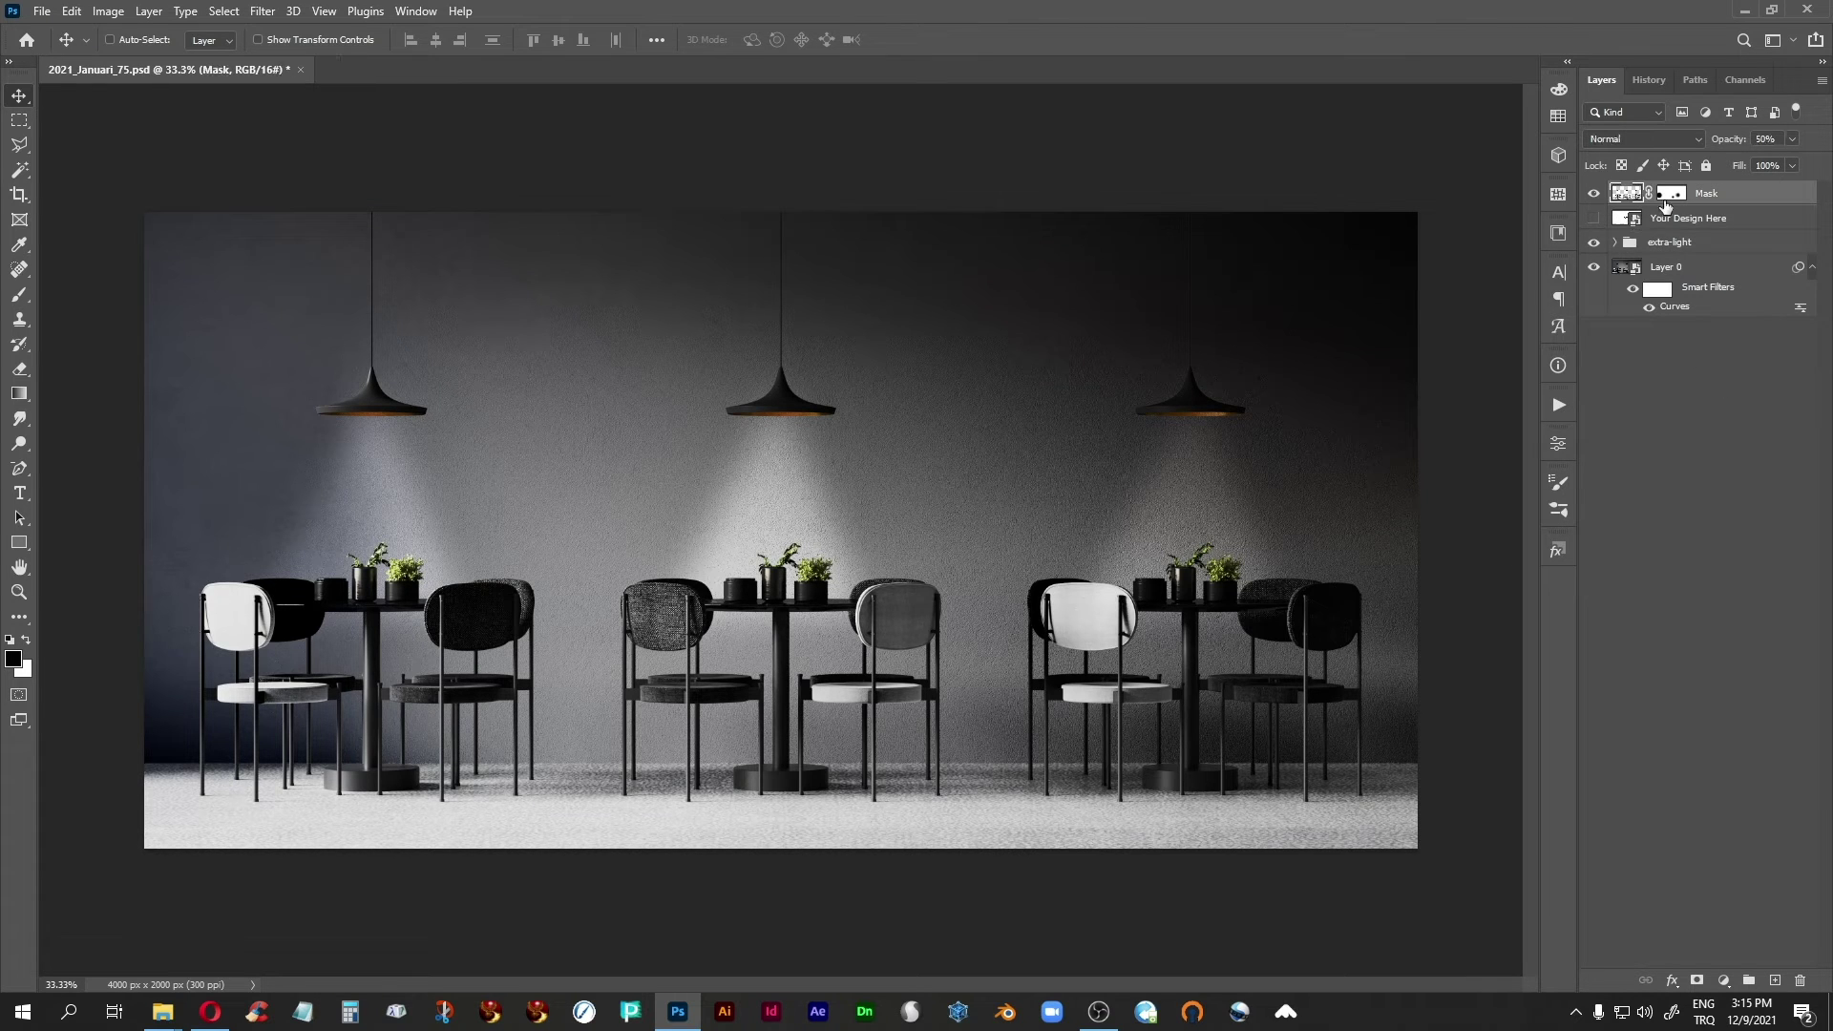
click(1775, 980)
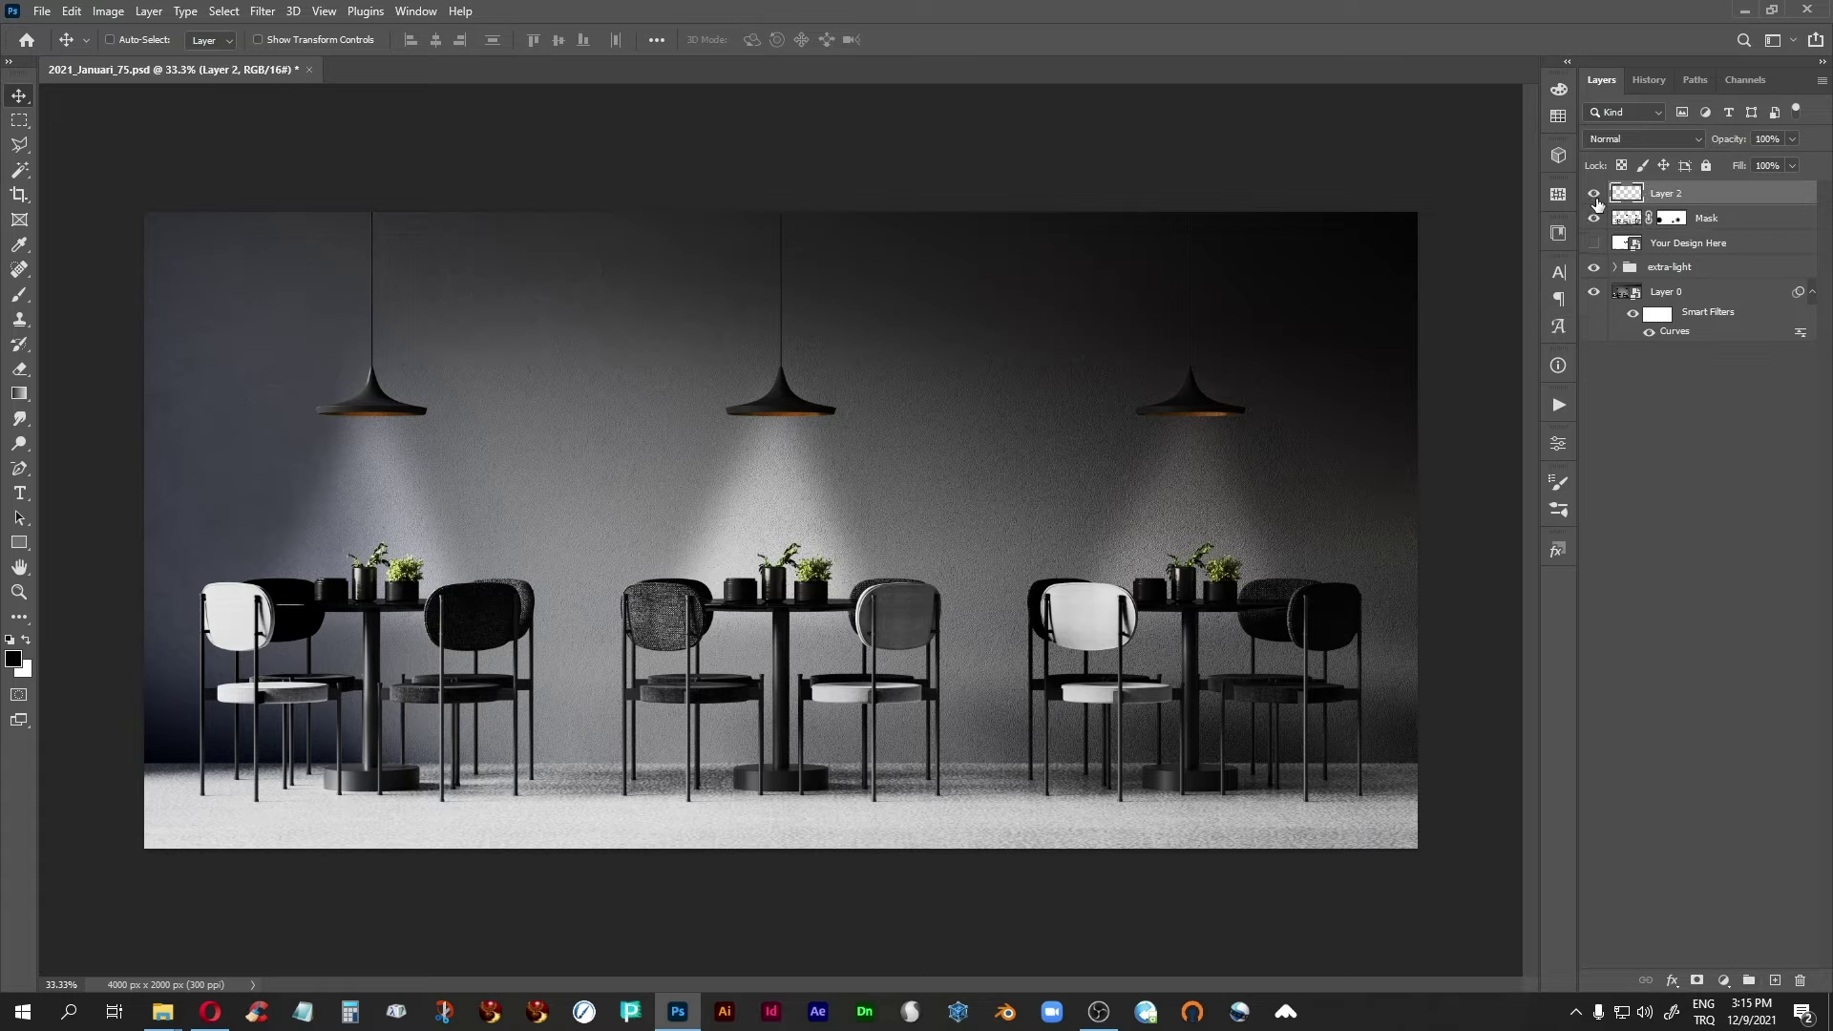
click(19, 394)
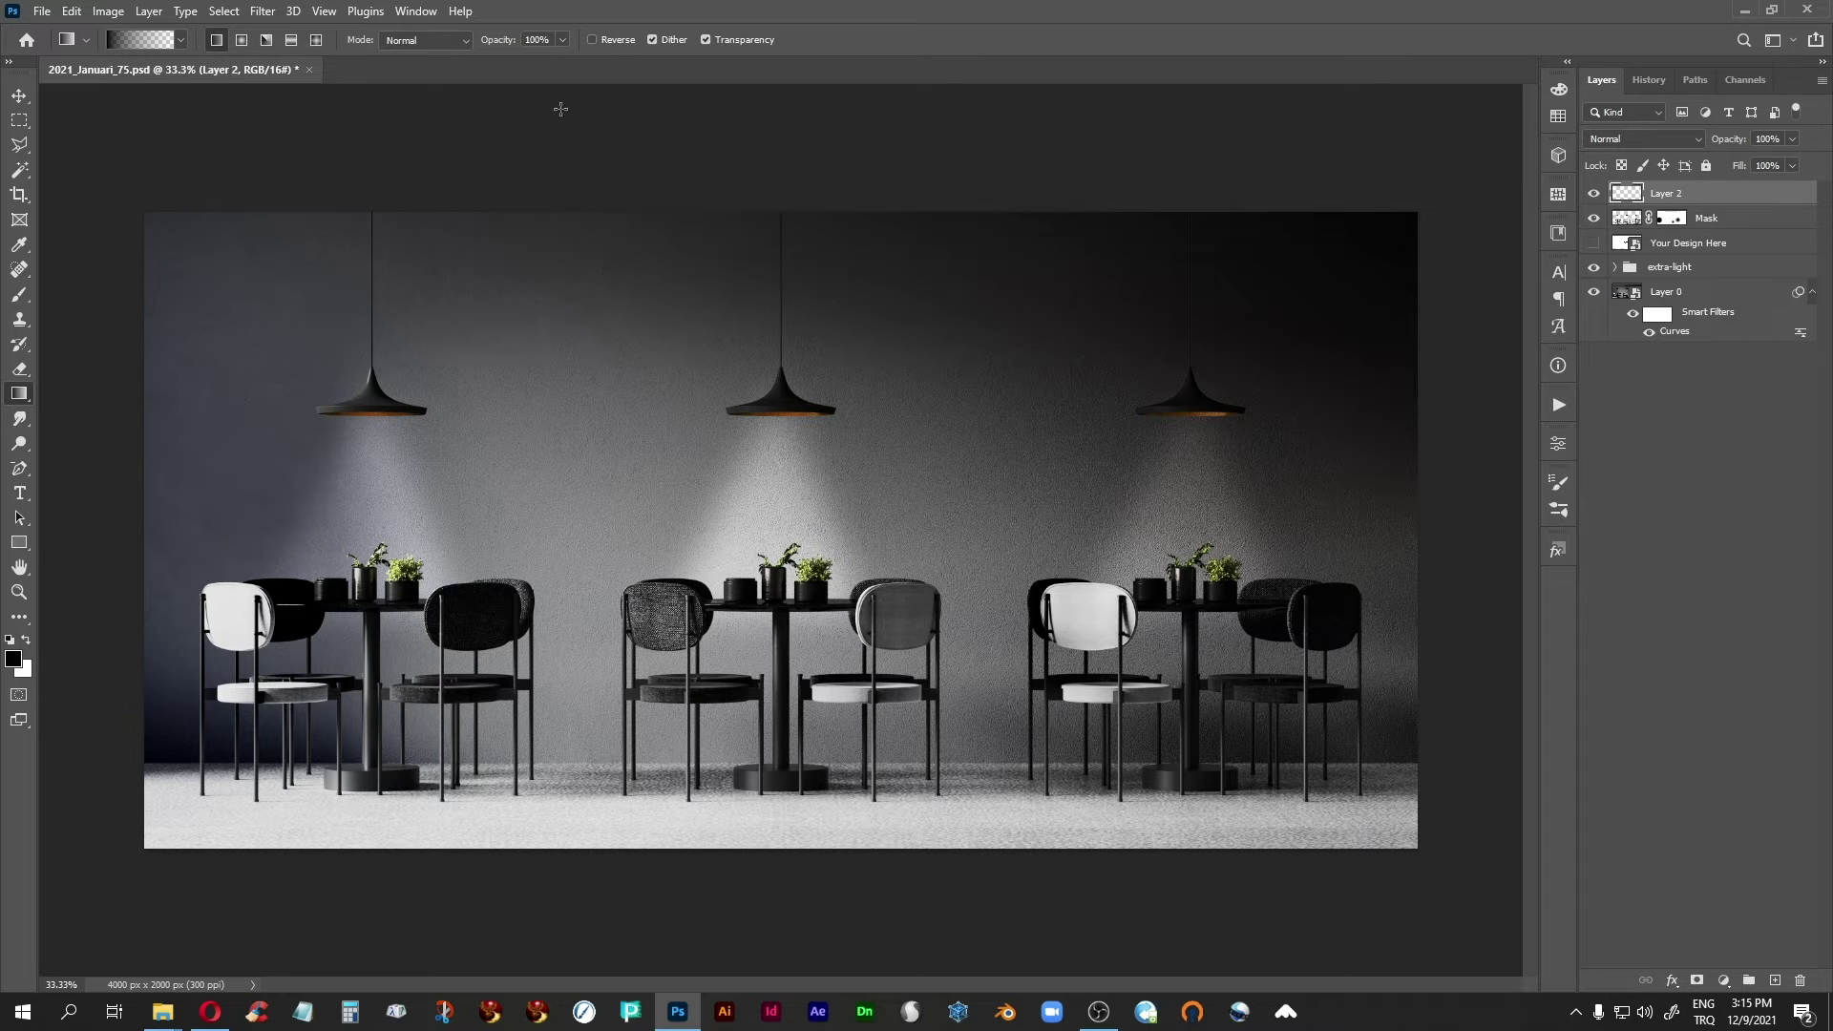
click(563, 40)
drag(518, 67, 521, 67)
click(654, 11)
drag(760, 862, 769, 743)
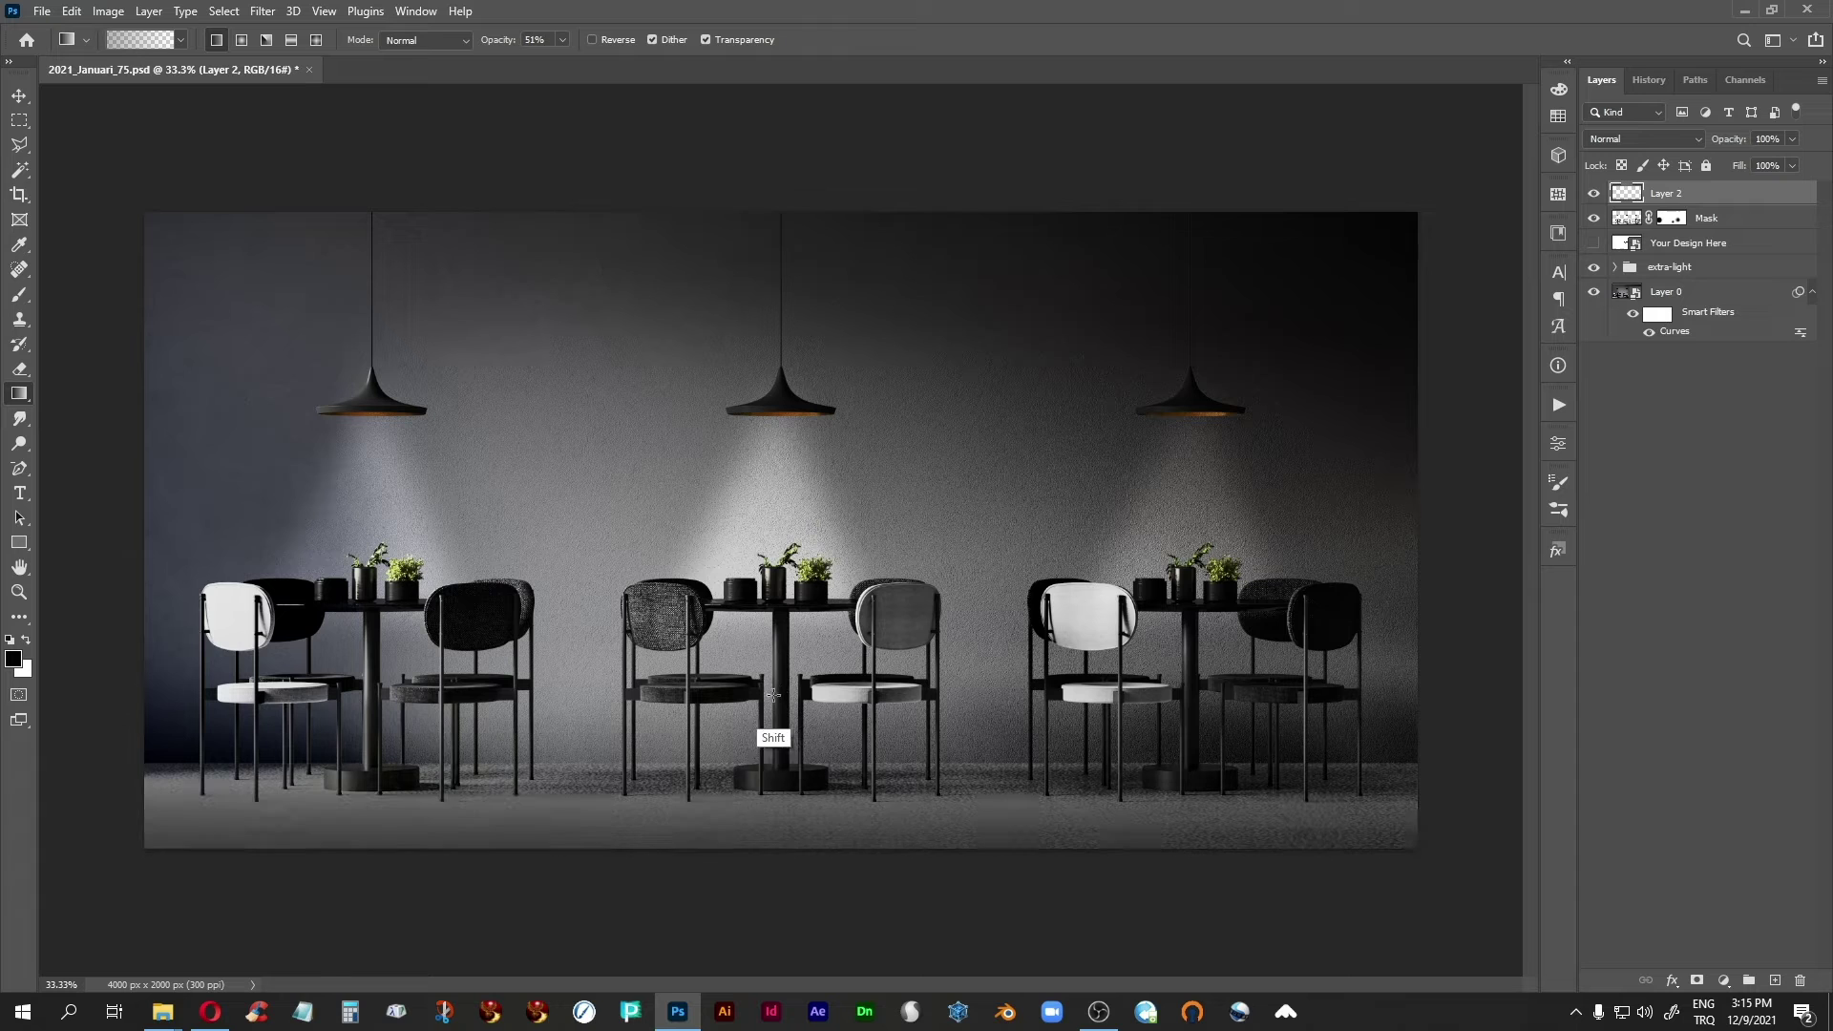
drag(760, 862, 764, 785)
drag(761, 863, 770, 781)
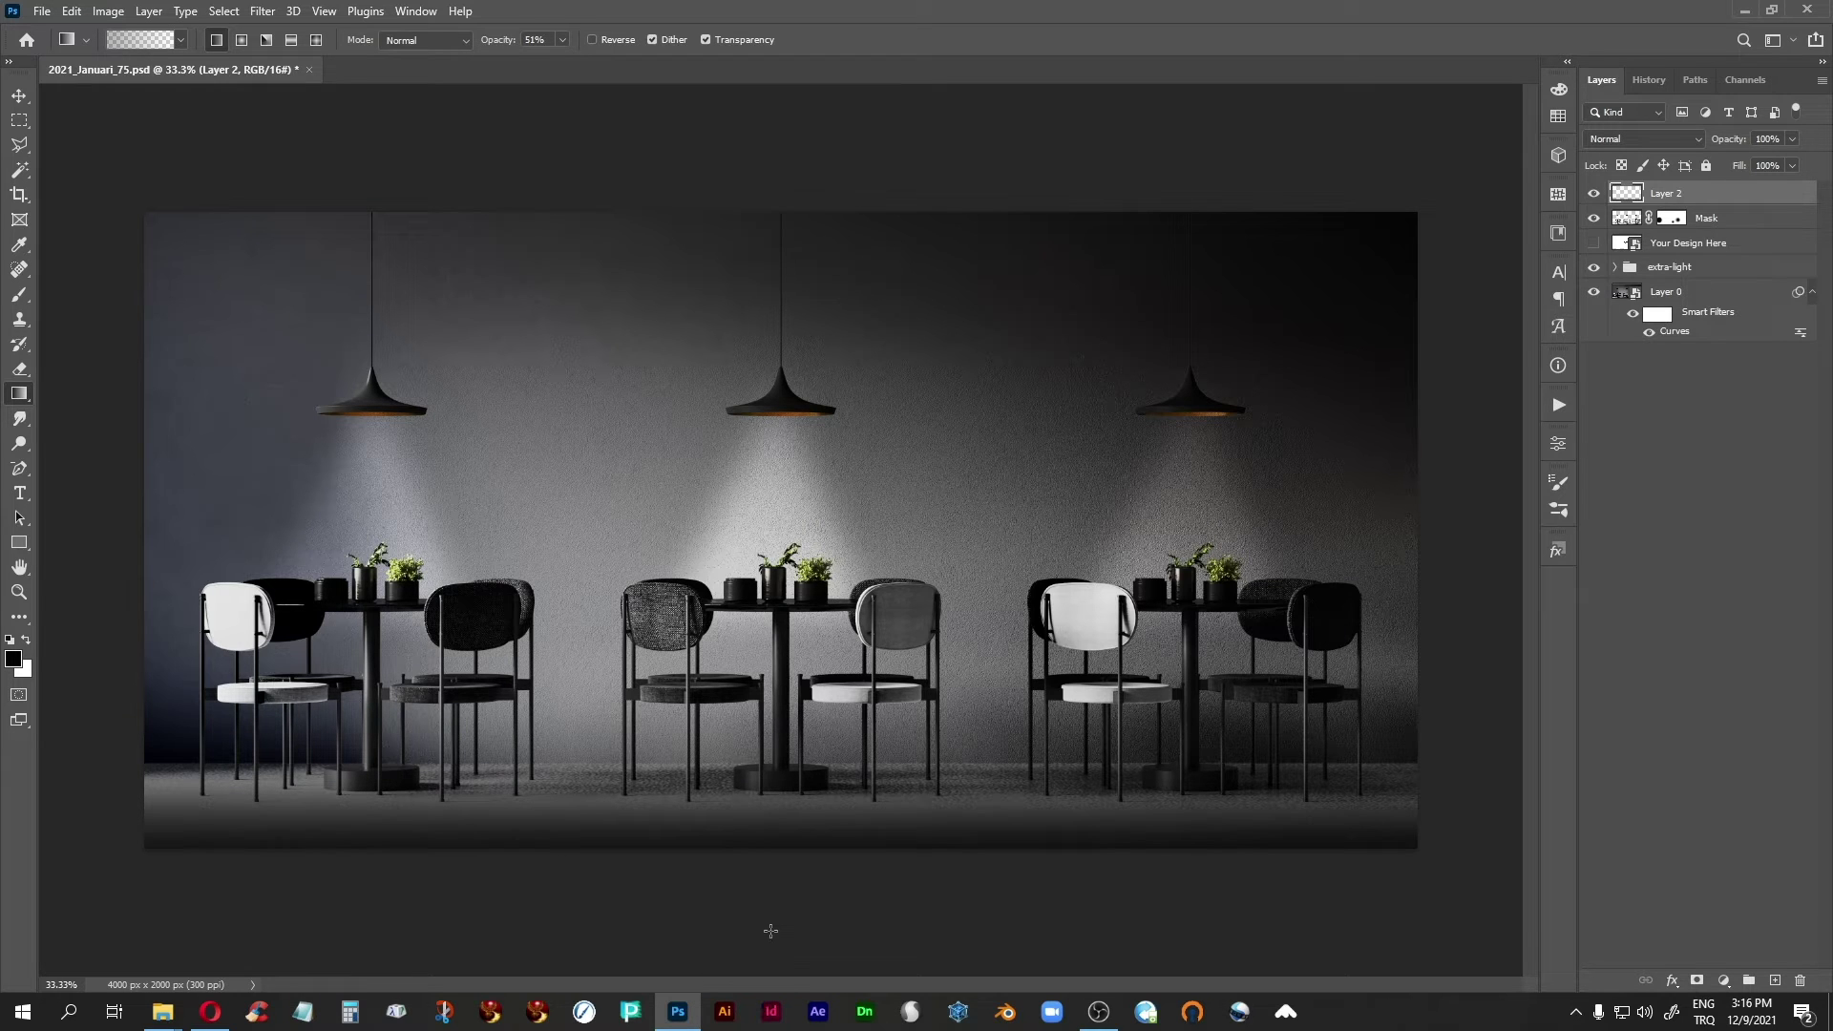
Stretch the floor gradient layer upward to about 132% height, keeping its width and lower edge.
click(19, 95)
key(ctrl+t)
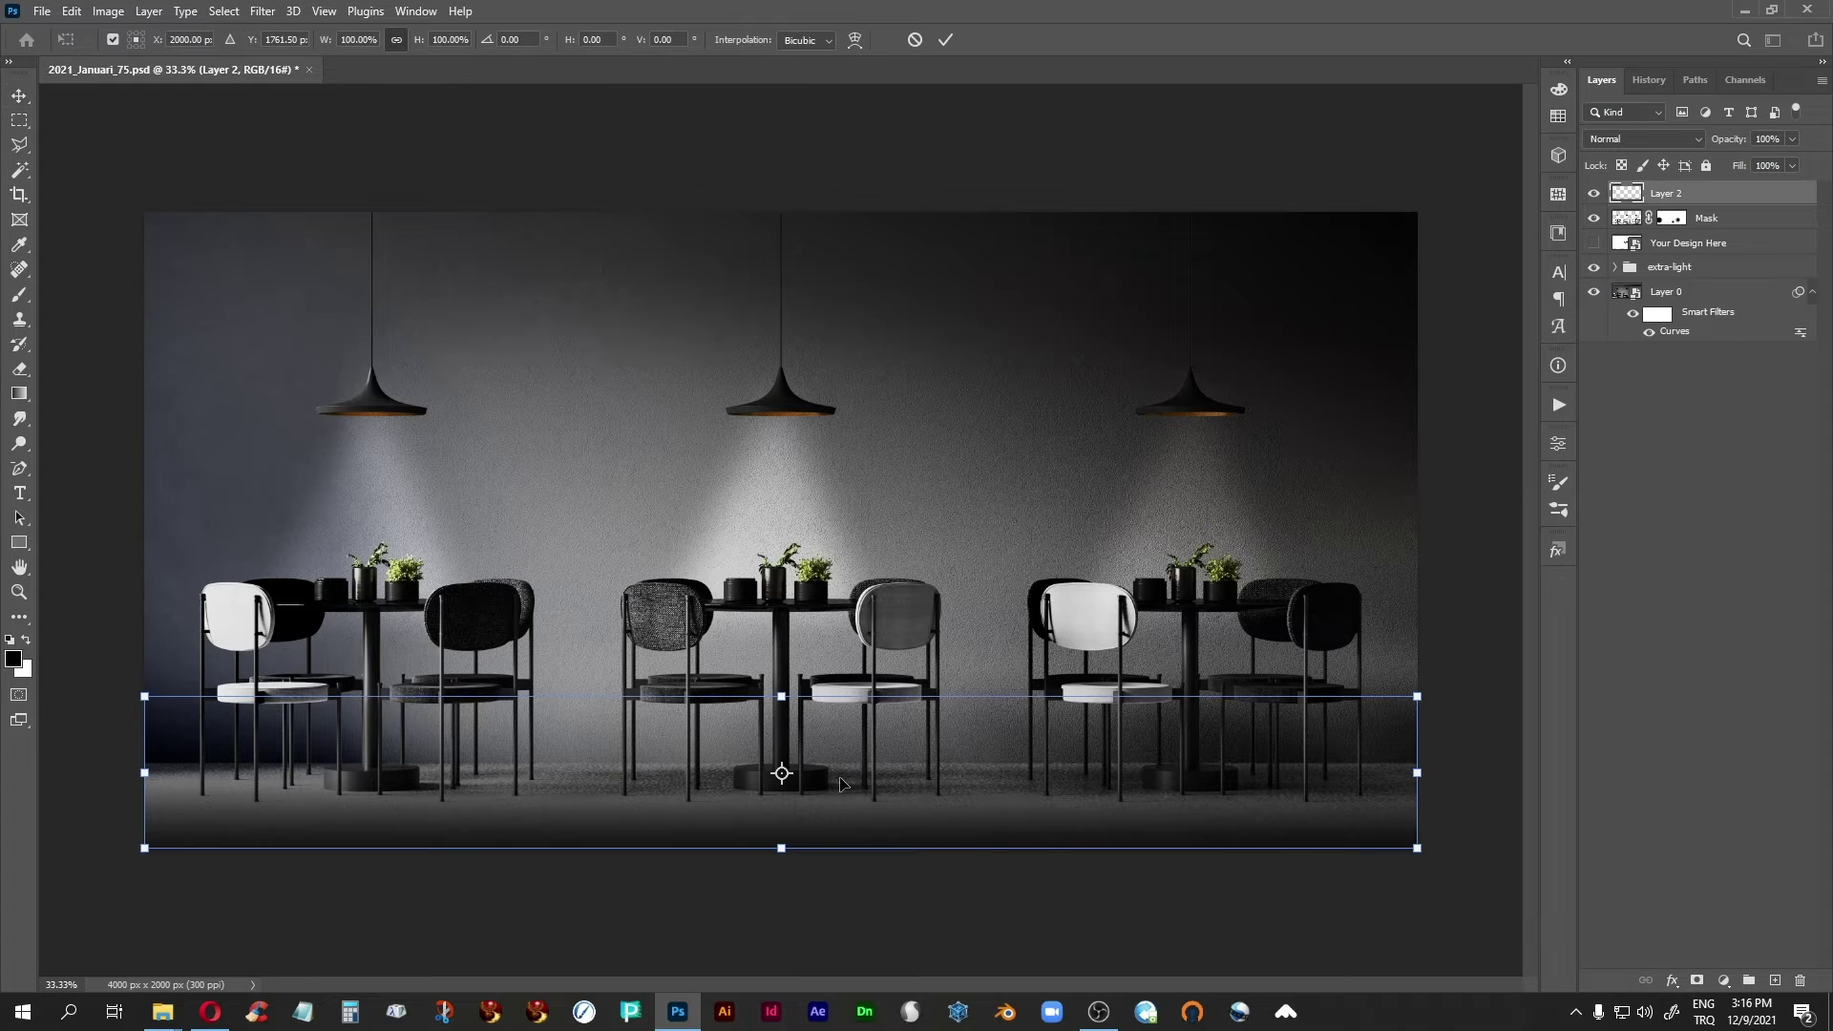
drag(781, 698, 785, 650)
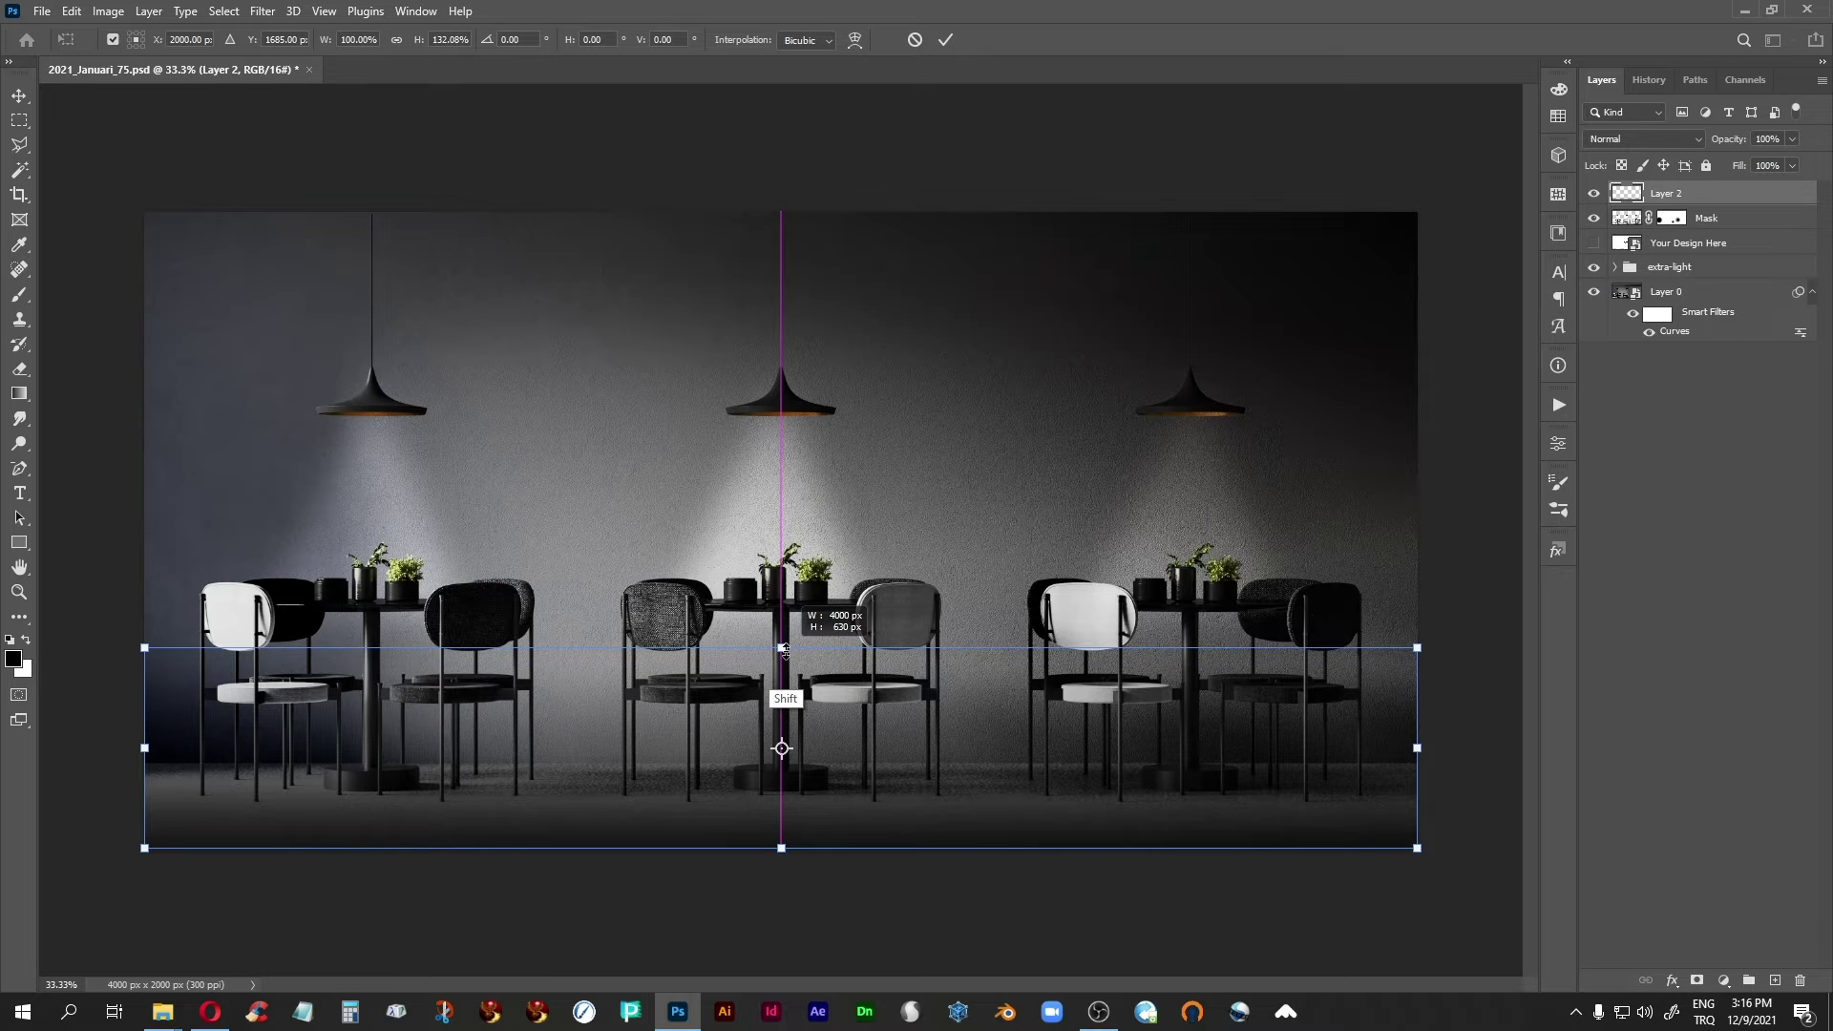
key(Return)
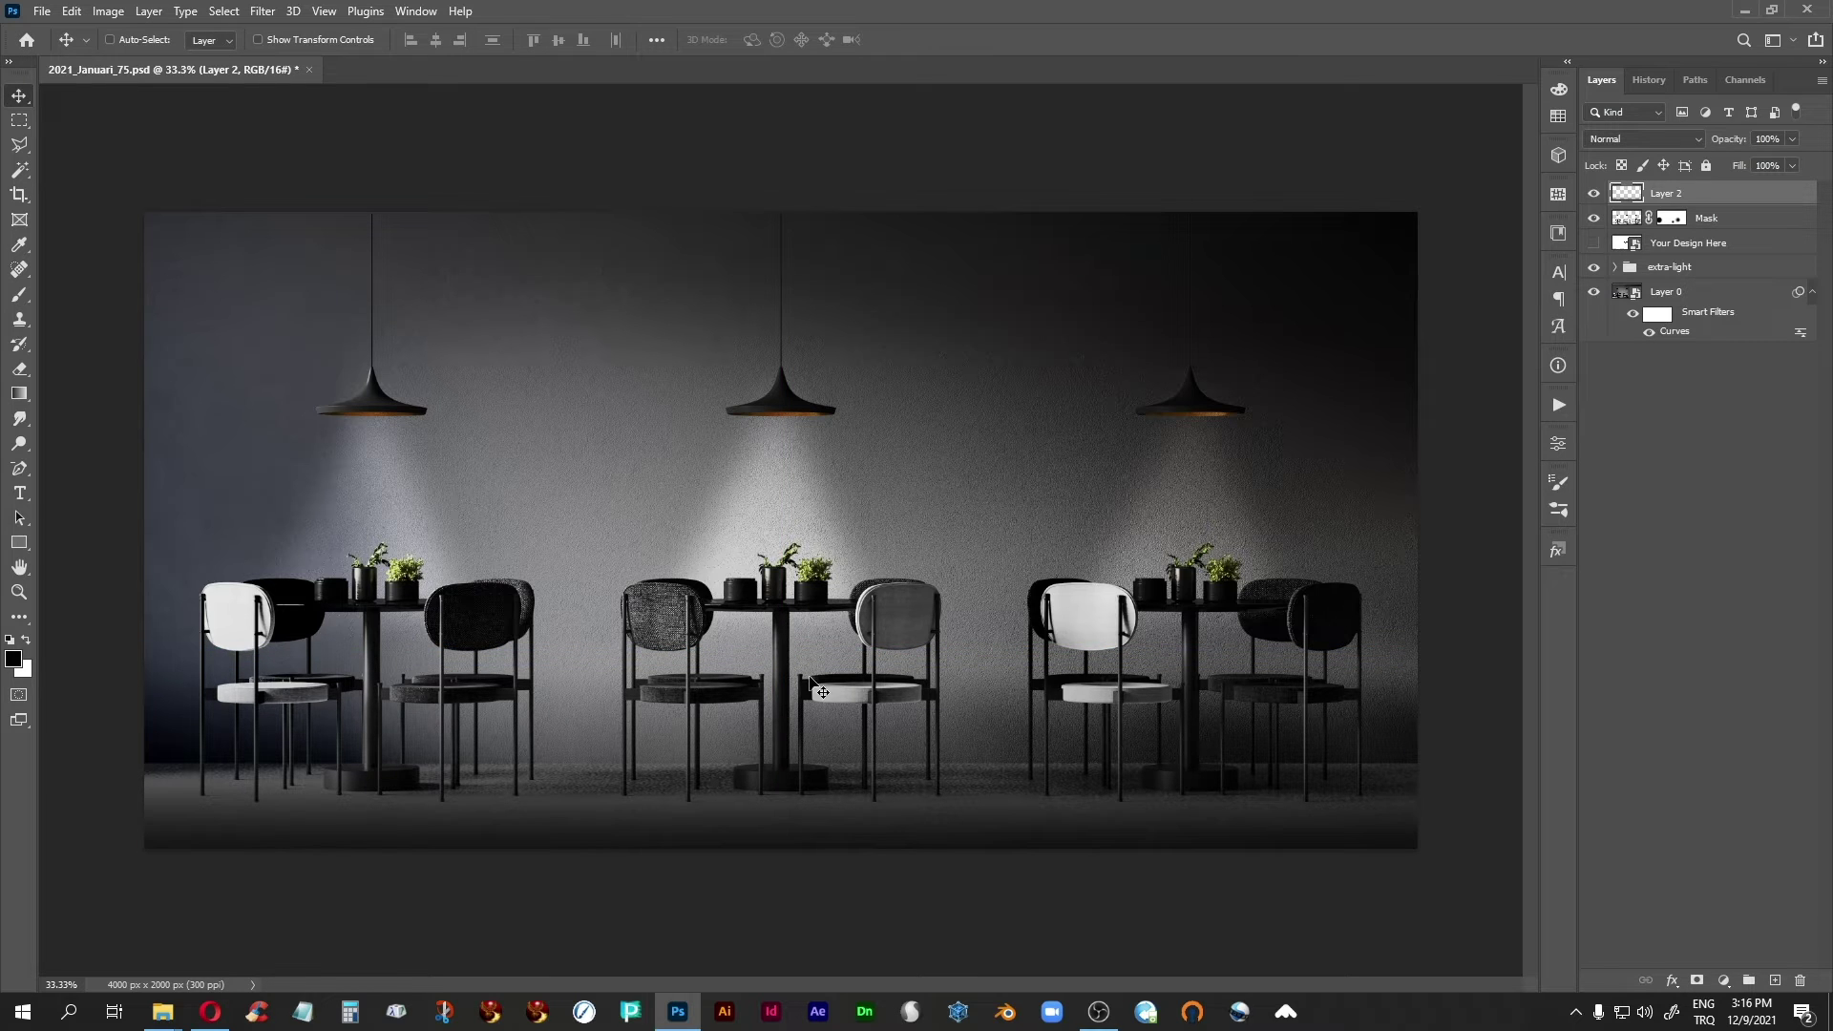
Rename the floor gradient layer as extra-dark-floor.
double_click(1666, 194)
text(extra-dark-fl)
text(oor)
key(Return)
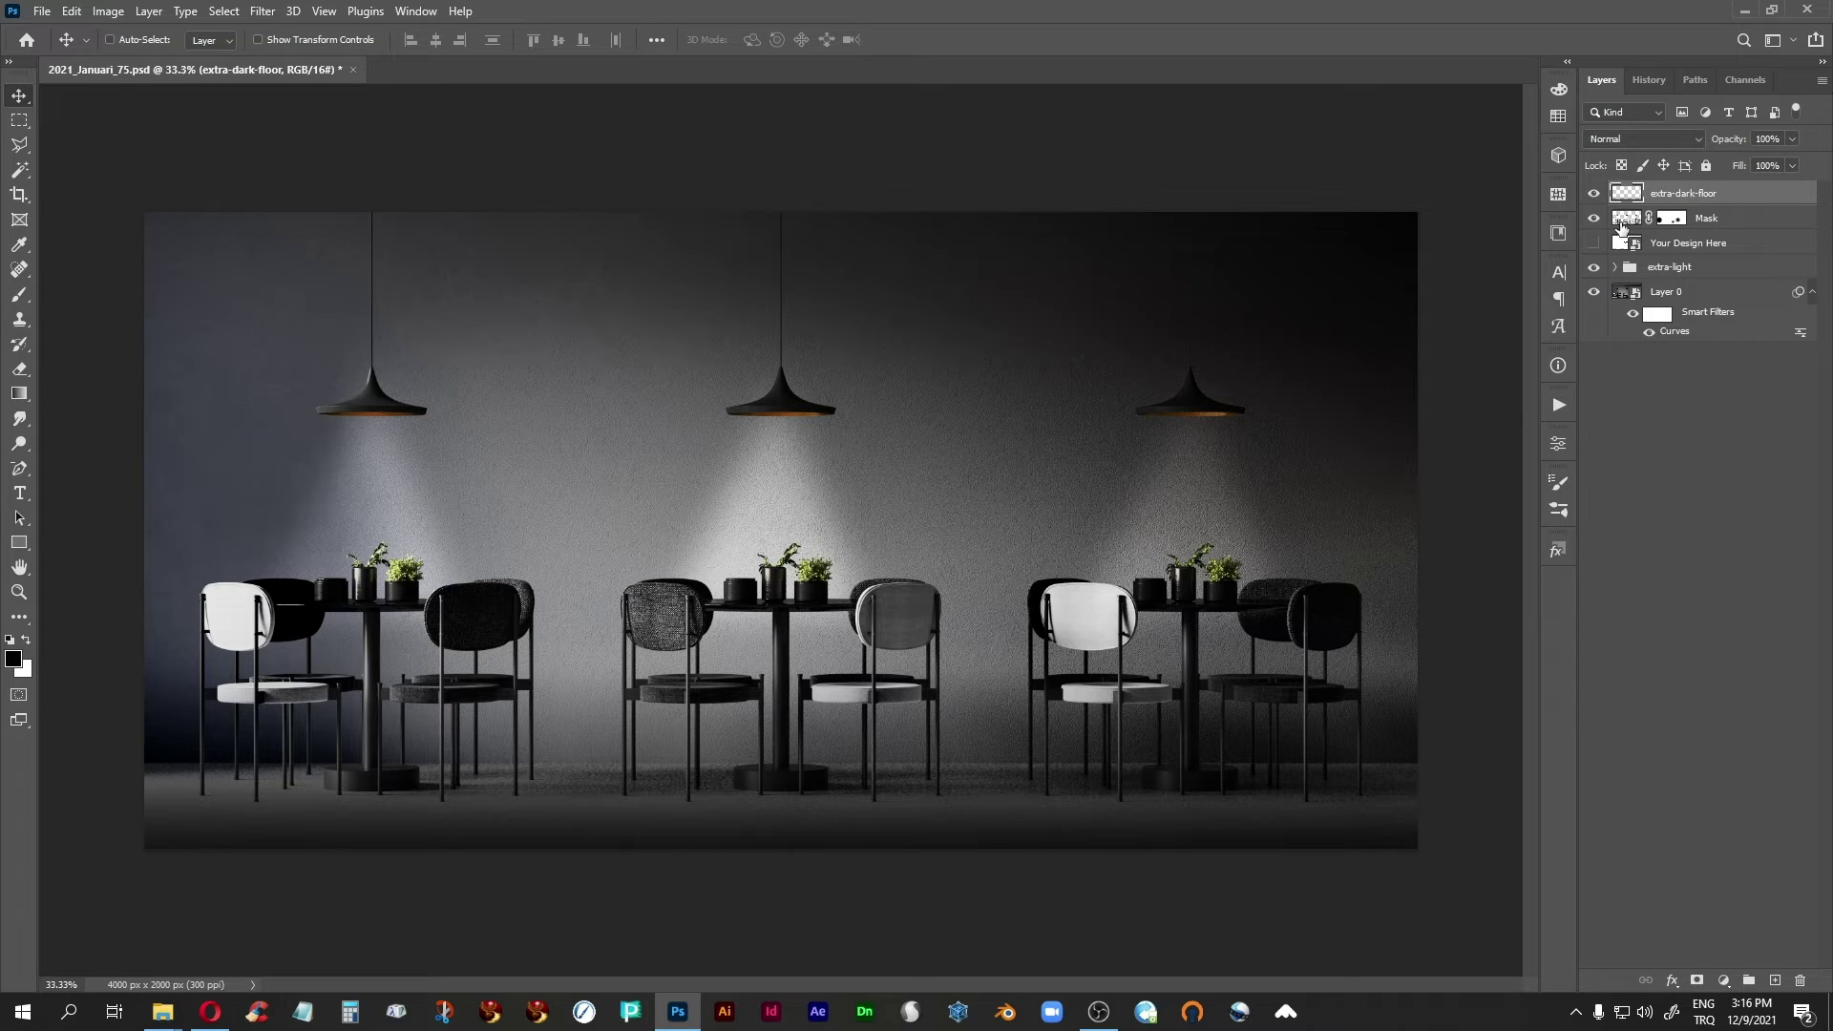
Show the Your Design Here layer, open its smart object, and tile all open documents side by side with tekir-efendi-A4.psd active.
click(1593, 243)
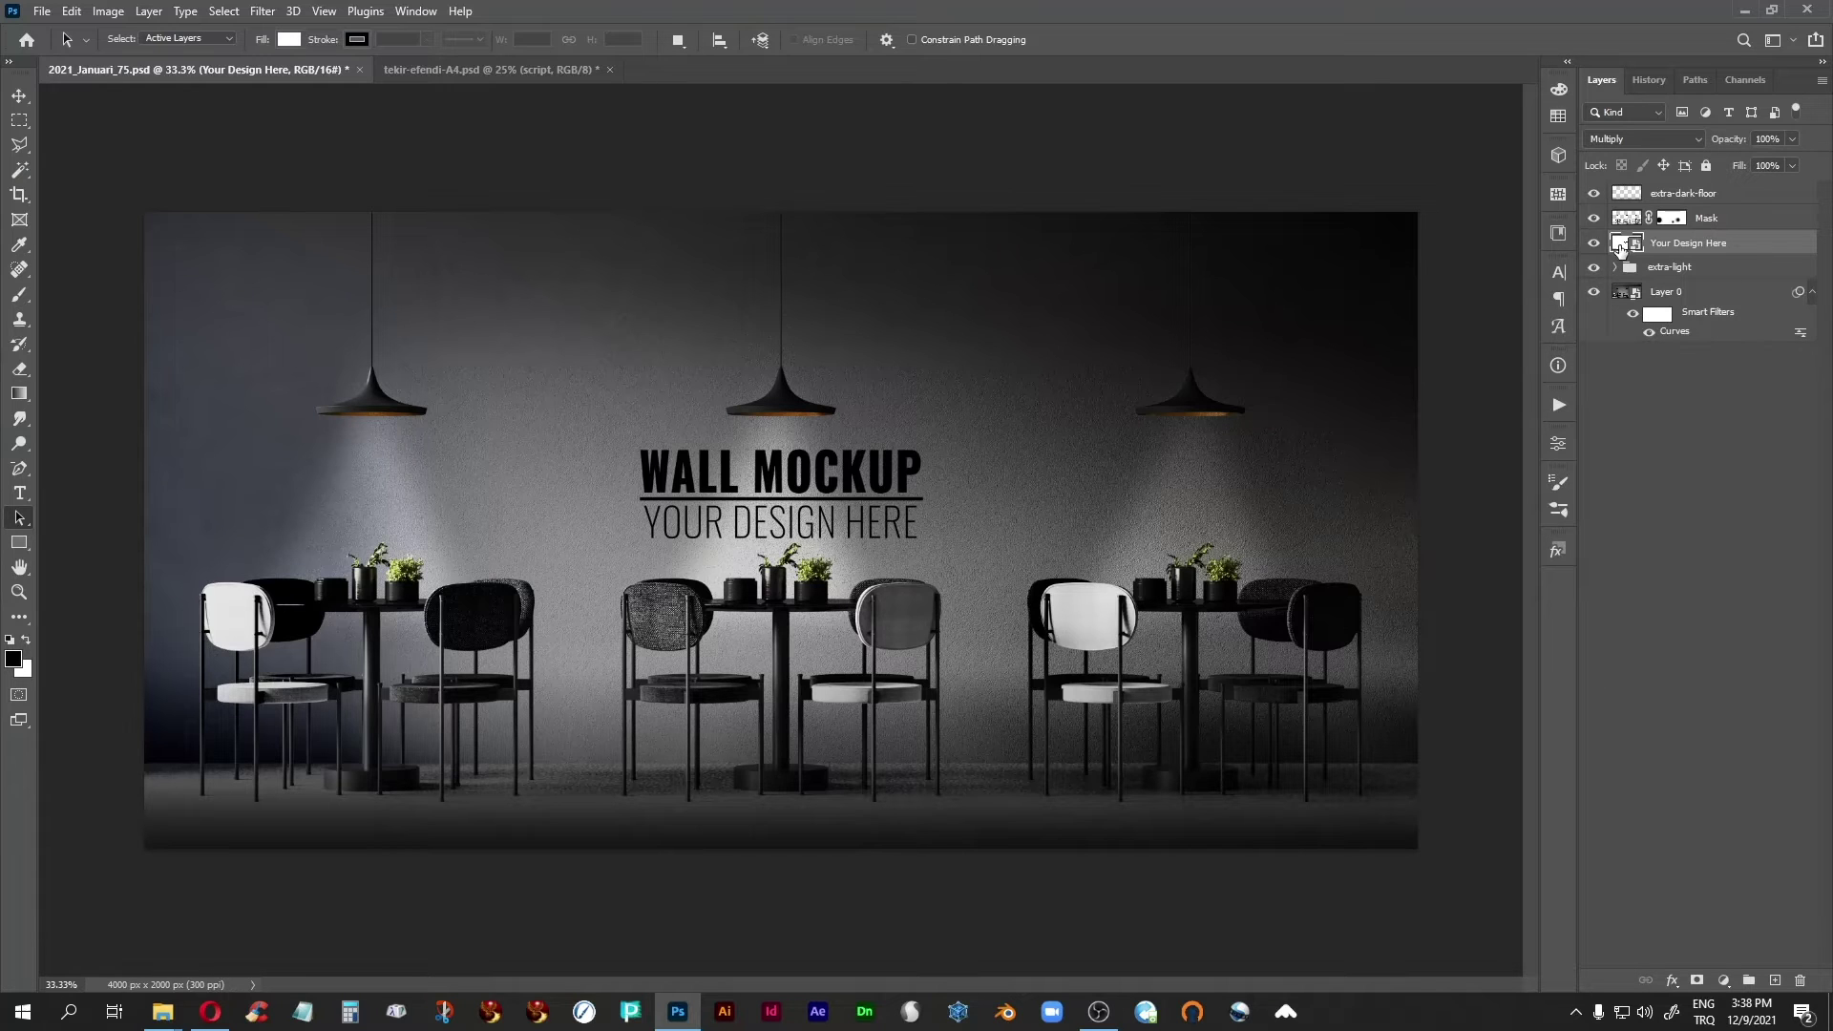
double_click(1621, 247)
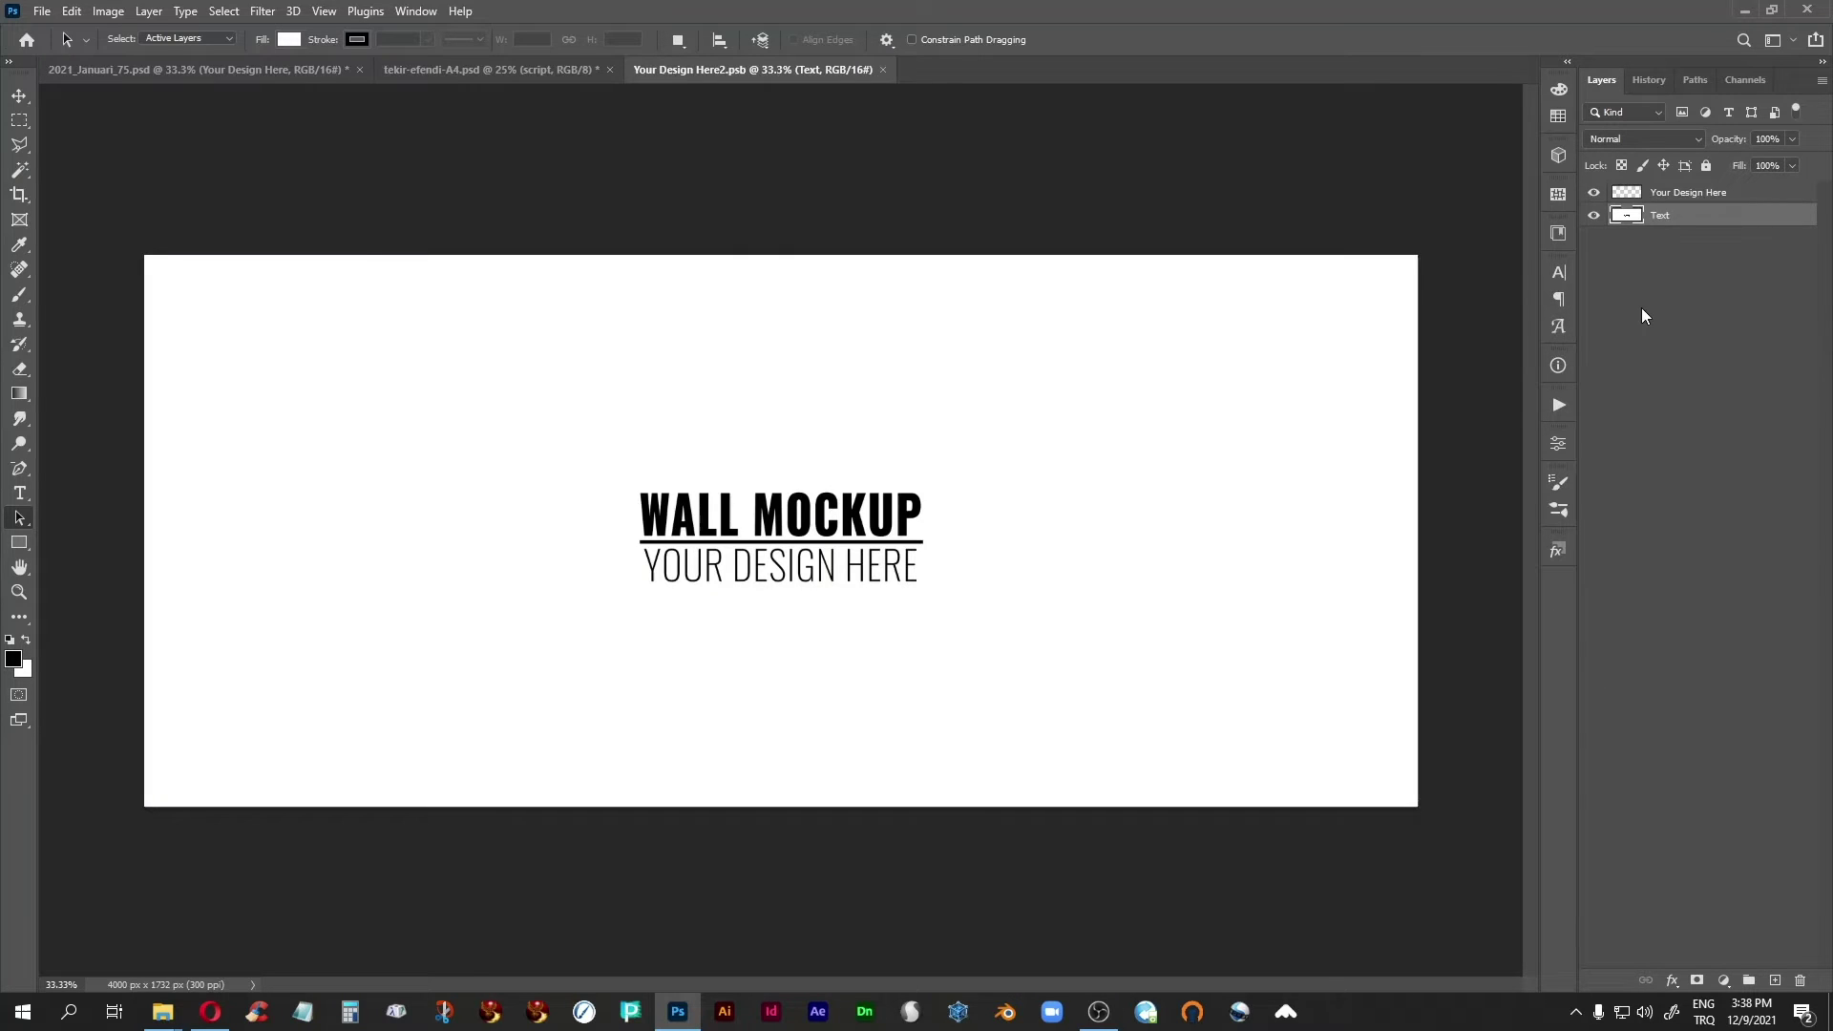
click(483, 67)
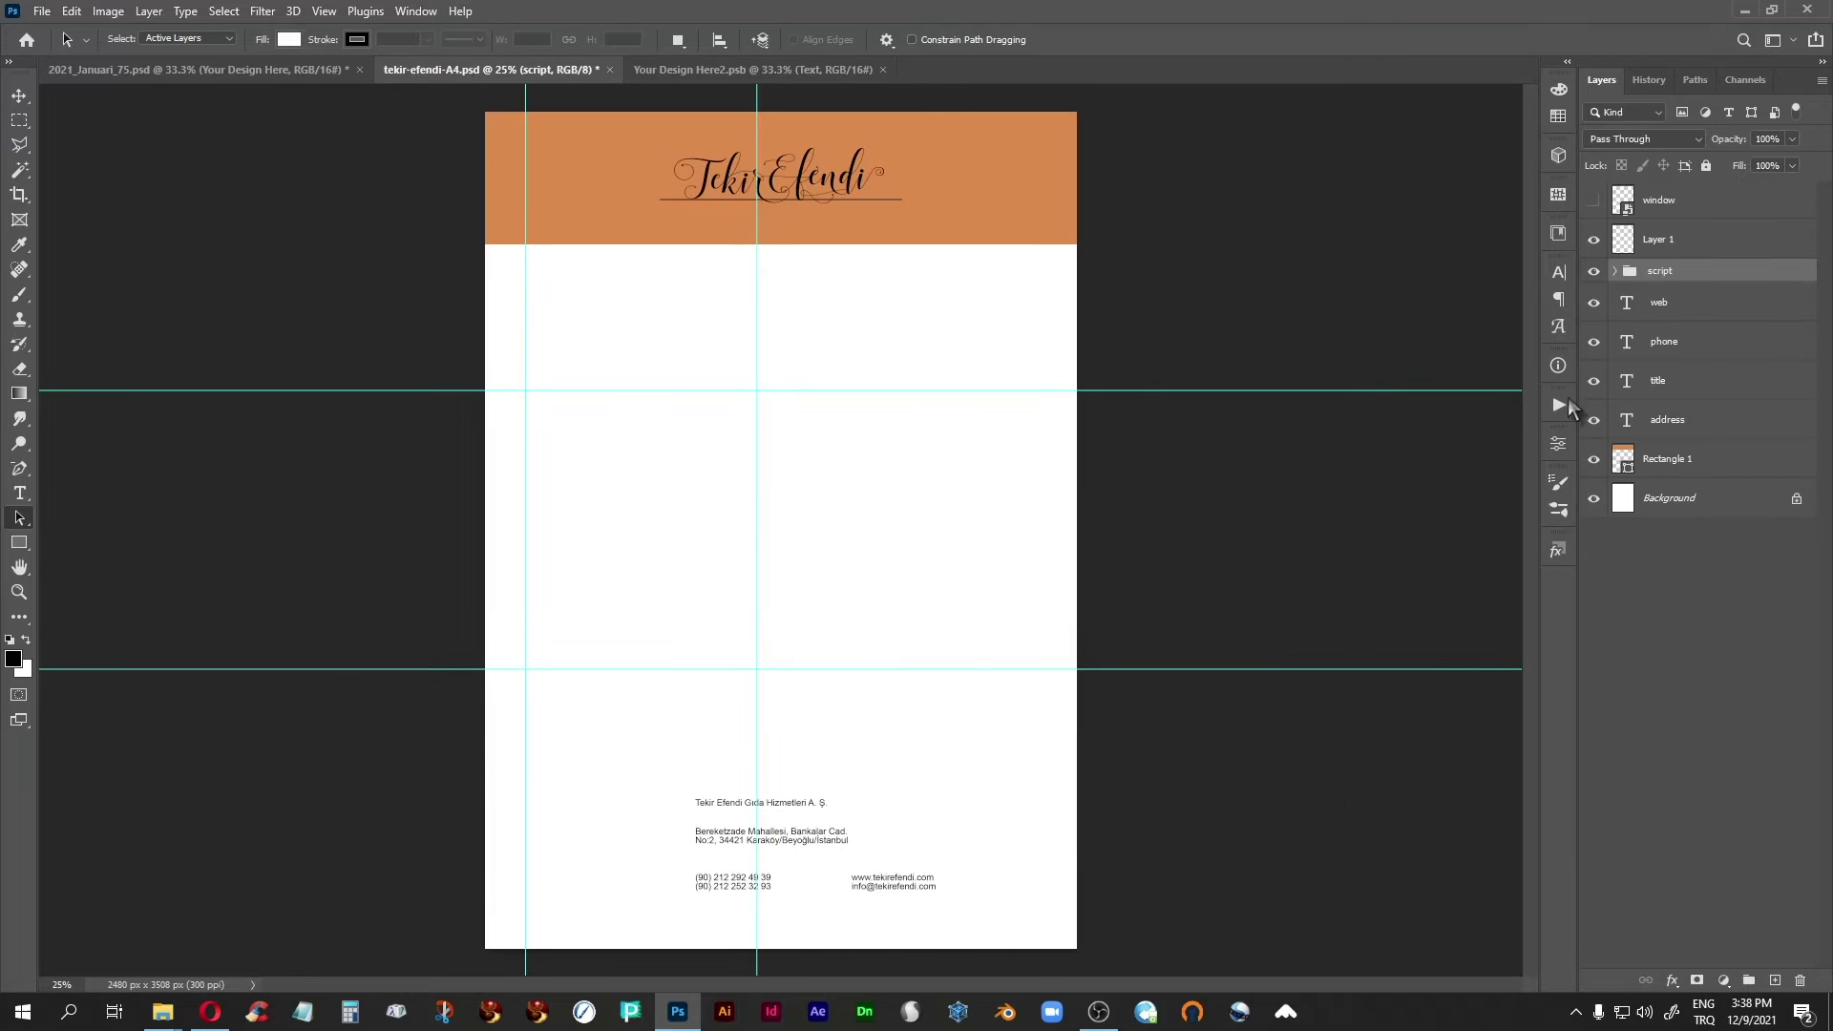
click(416, 11)
mouse_move(441, 32)
click(659, 50)
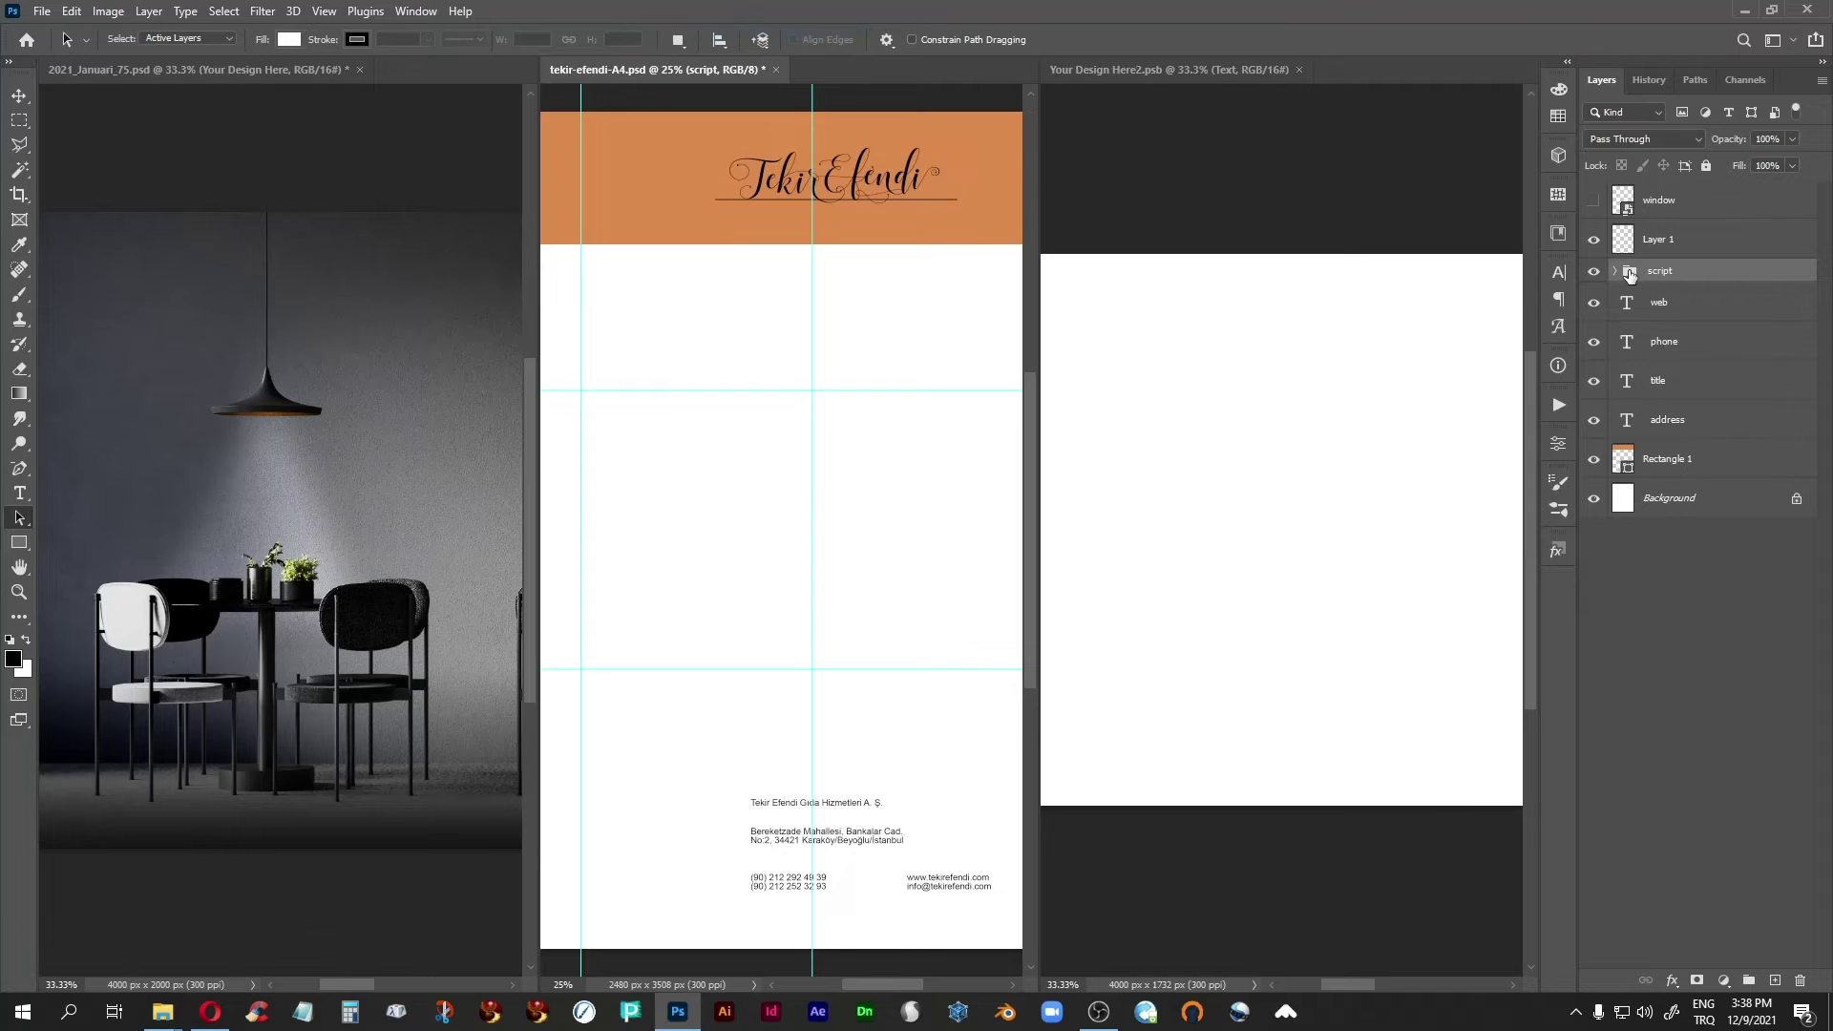
Copy the script logo group from tekir-efendi-A4.psd into Your Design Here2.psb and close the source file without saving.
drag(1630, 274, 1330, 507)
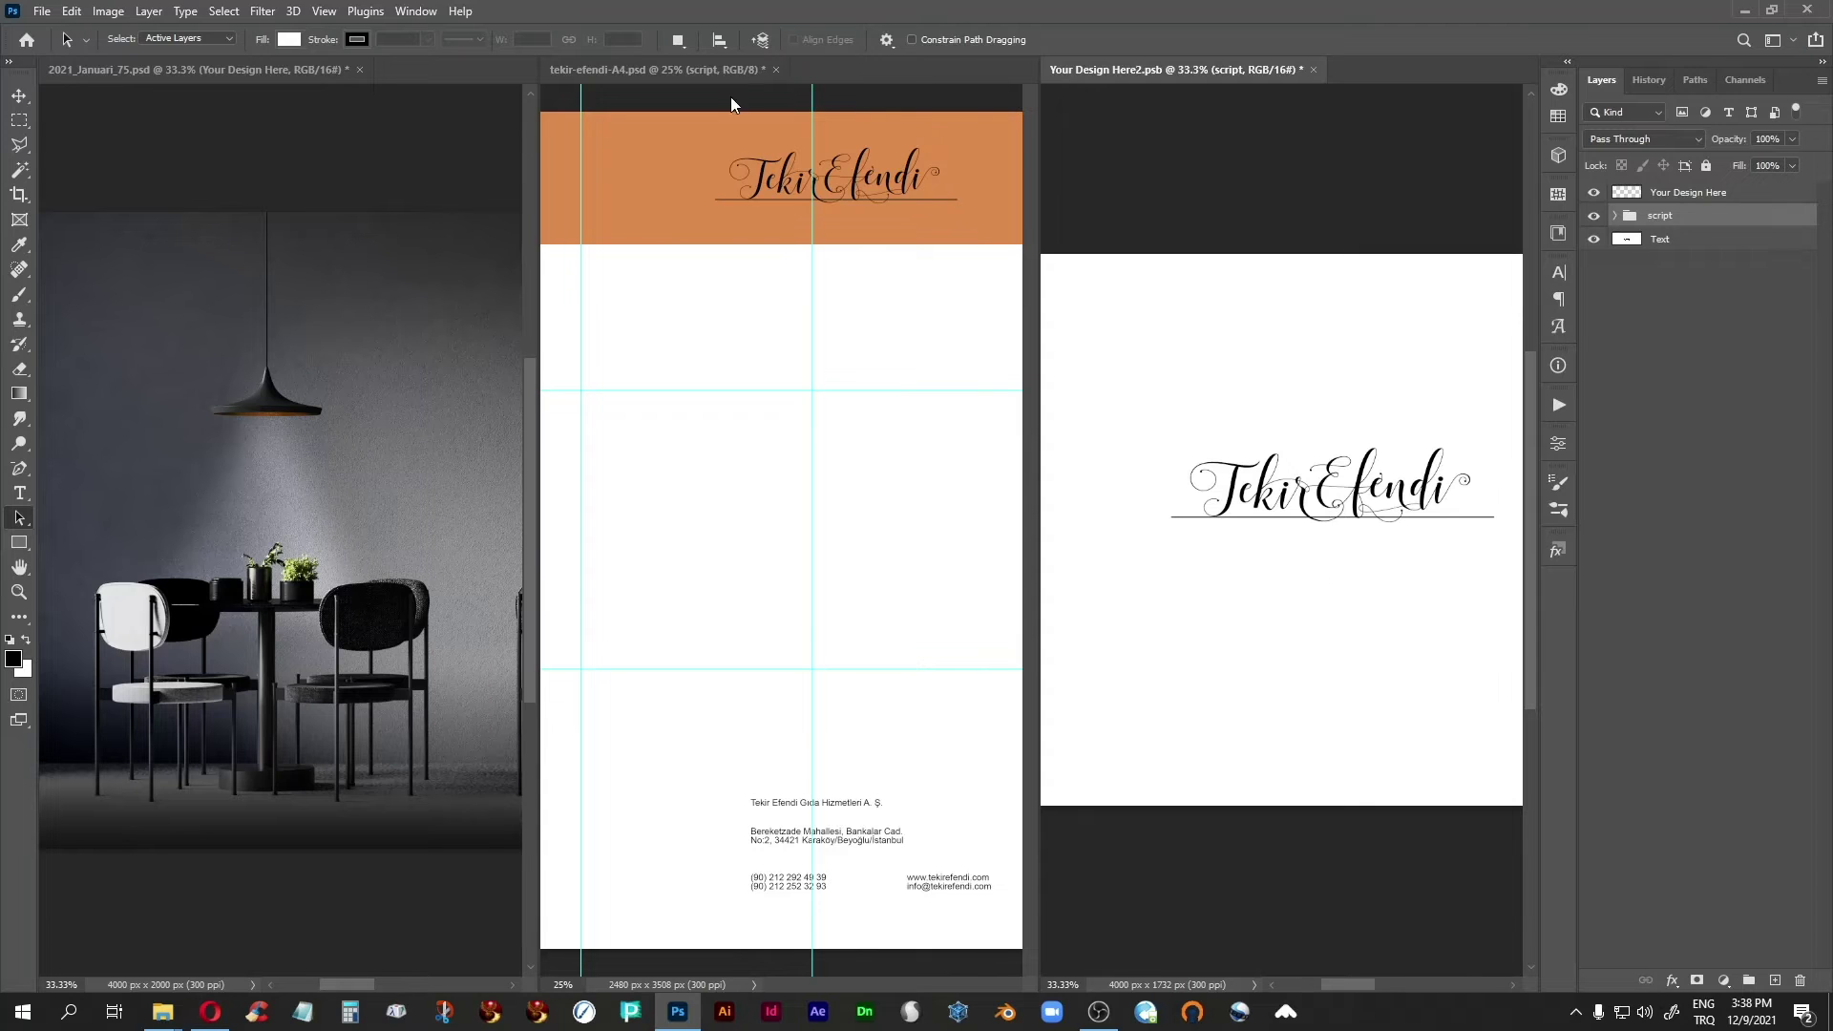
click(776, 70)
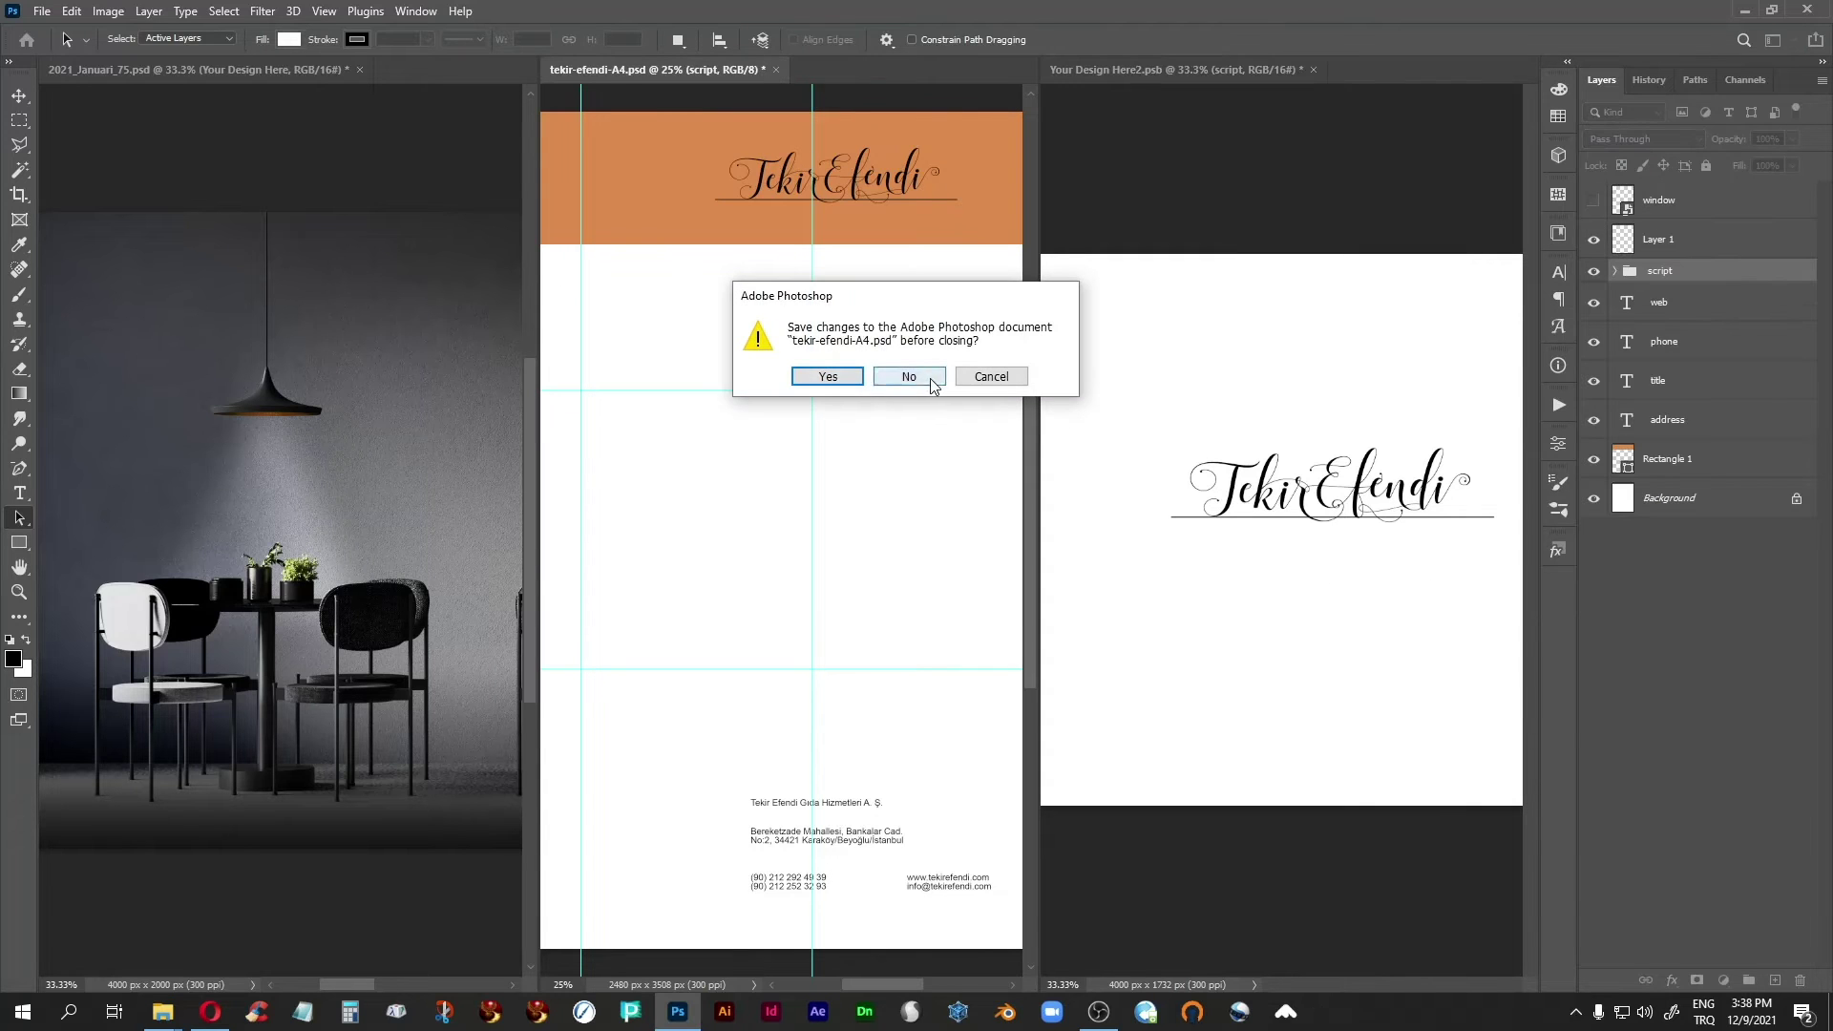
click(909, 377)
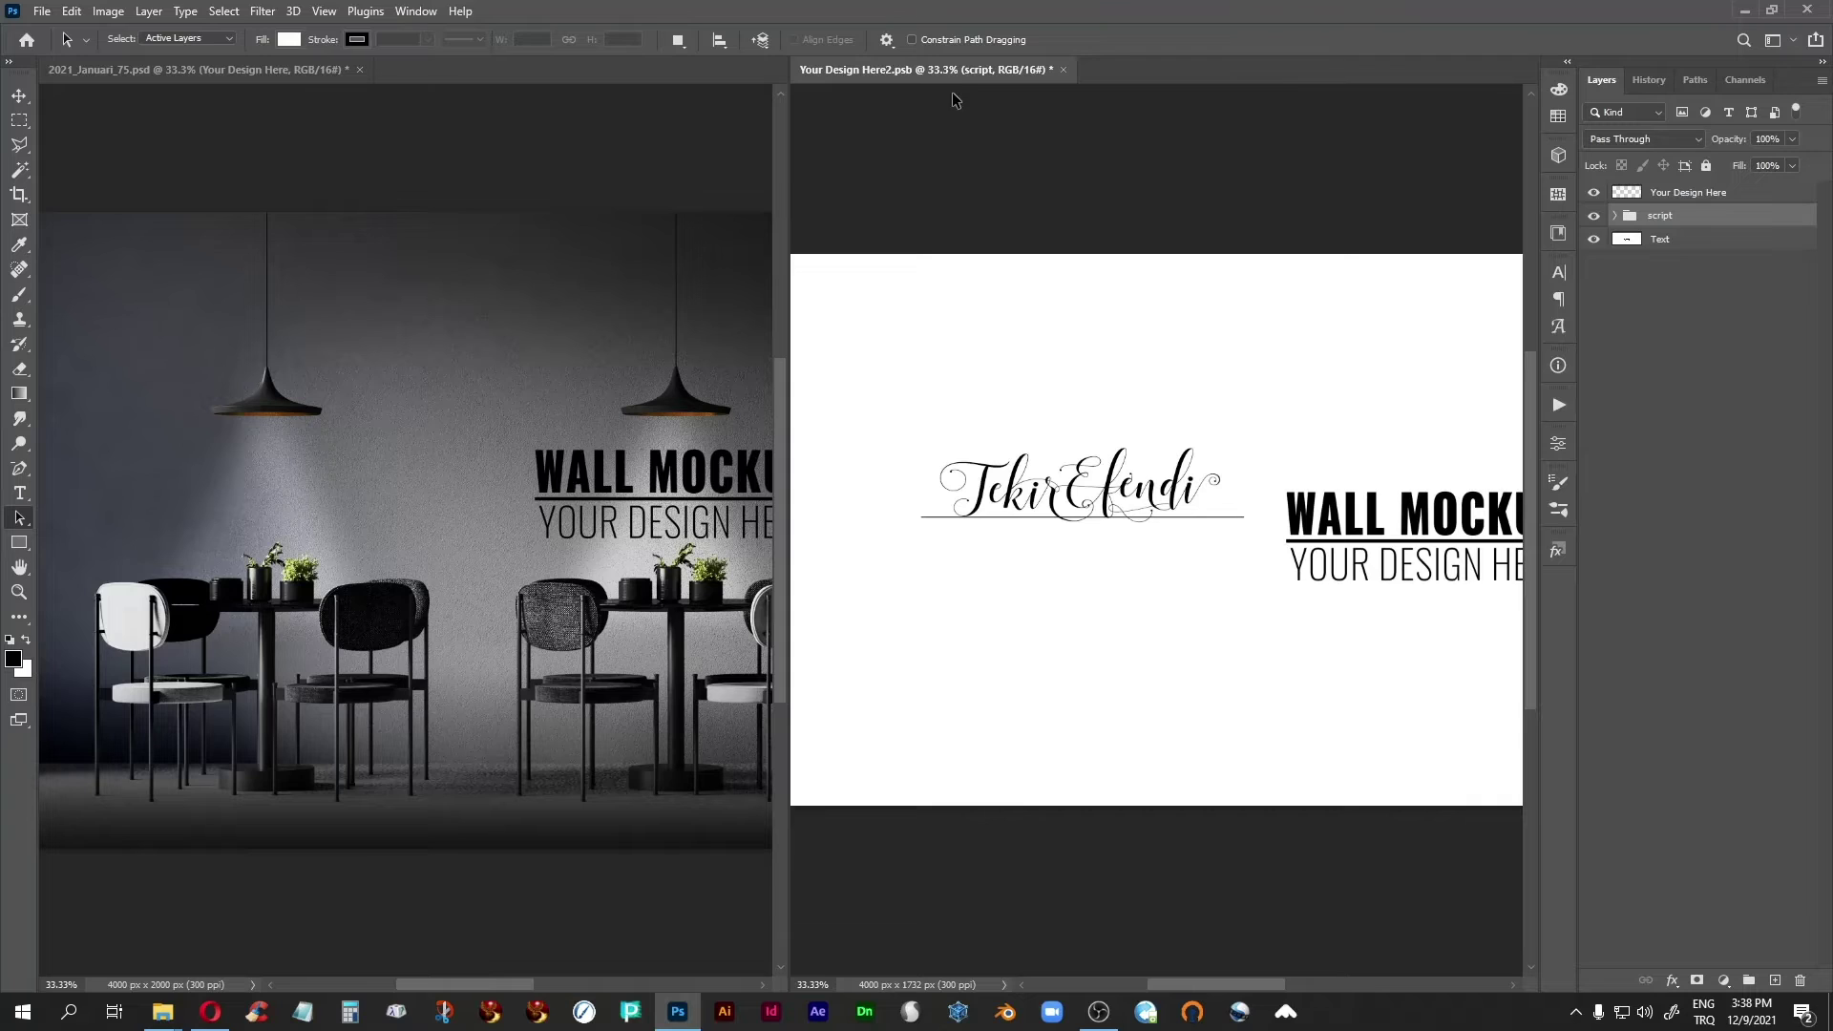
View the smart object full screen and move the script logo over the WALL MOCKUP placeholder text at the canvas centre.
key(f)
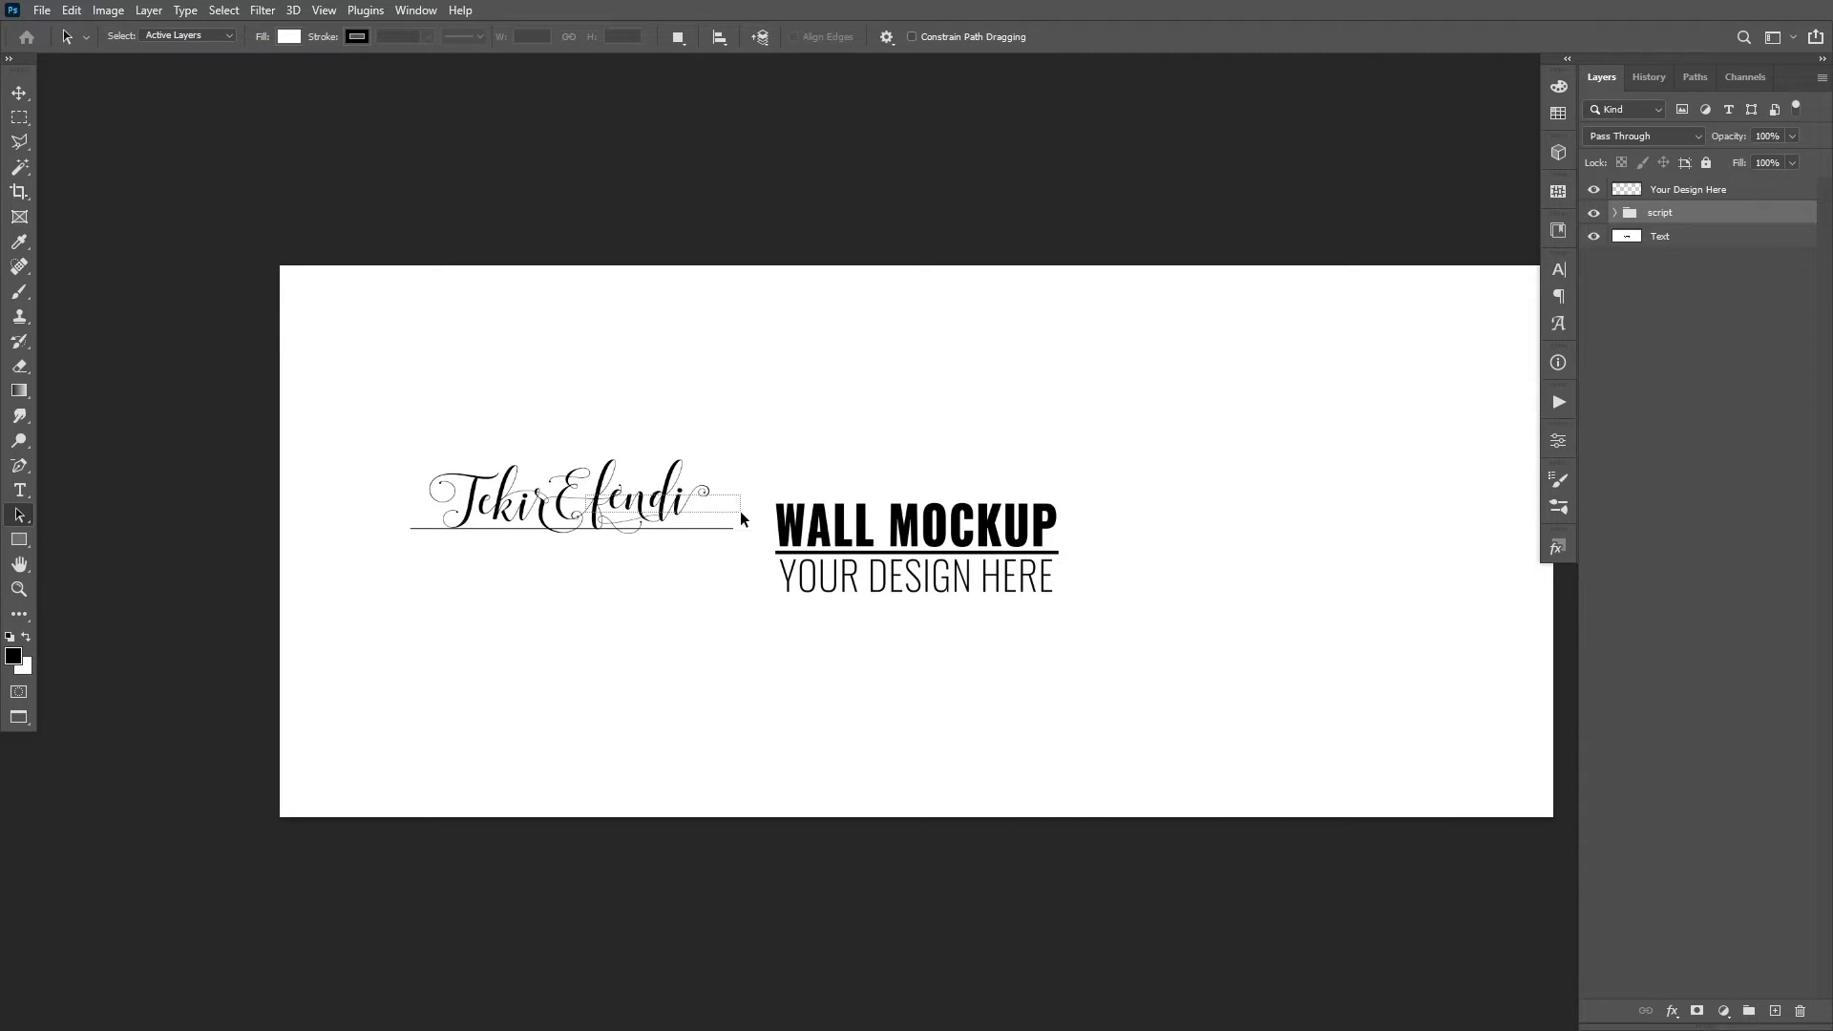
click(19, 93)
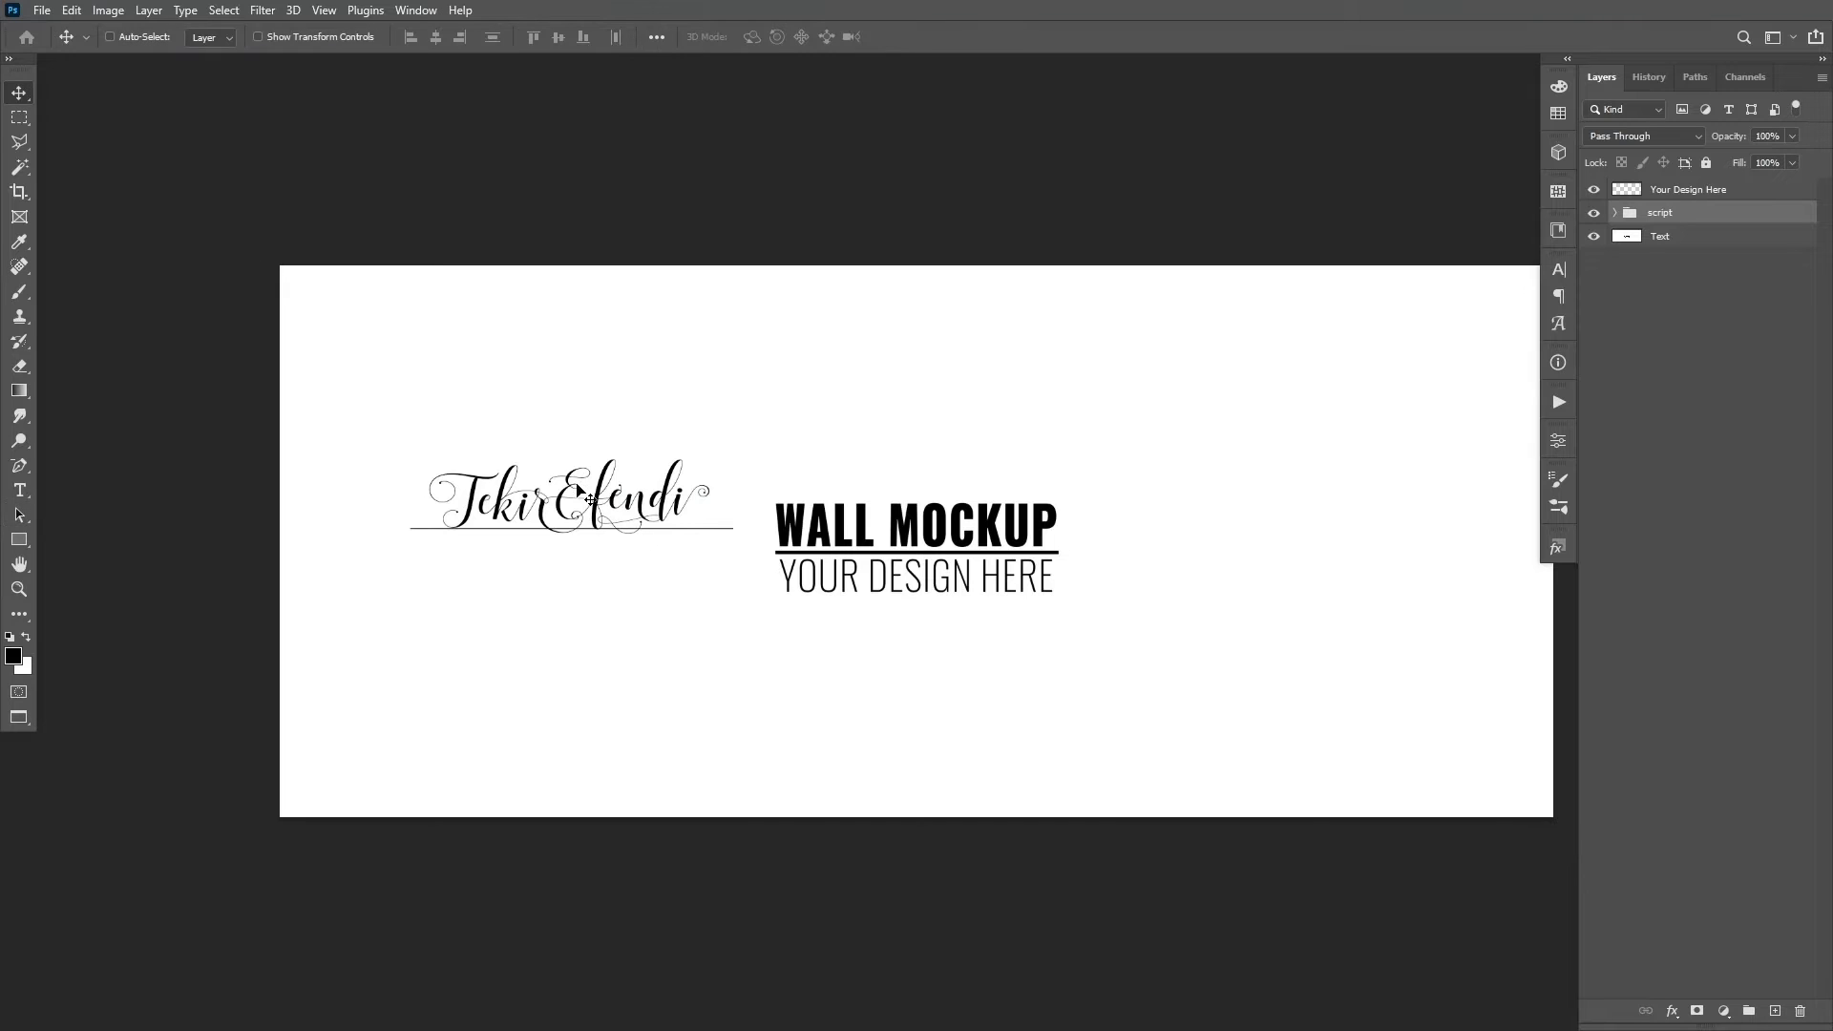
drag(587, 499, 939, 540)
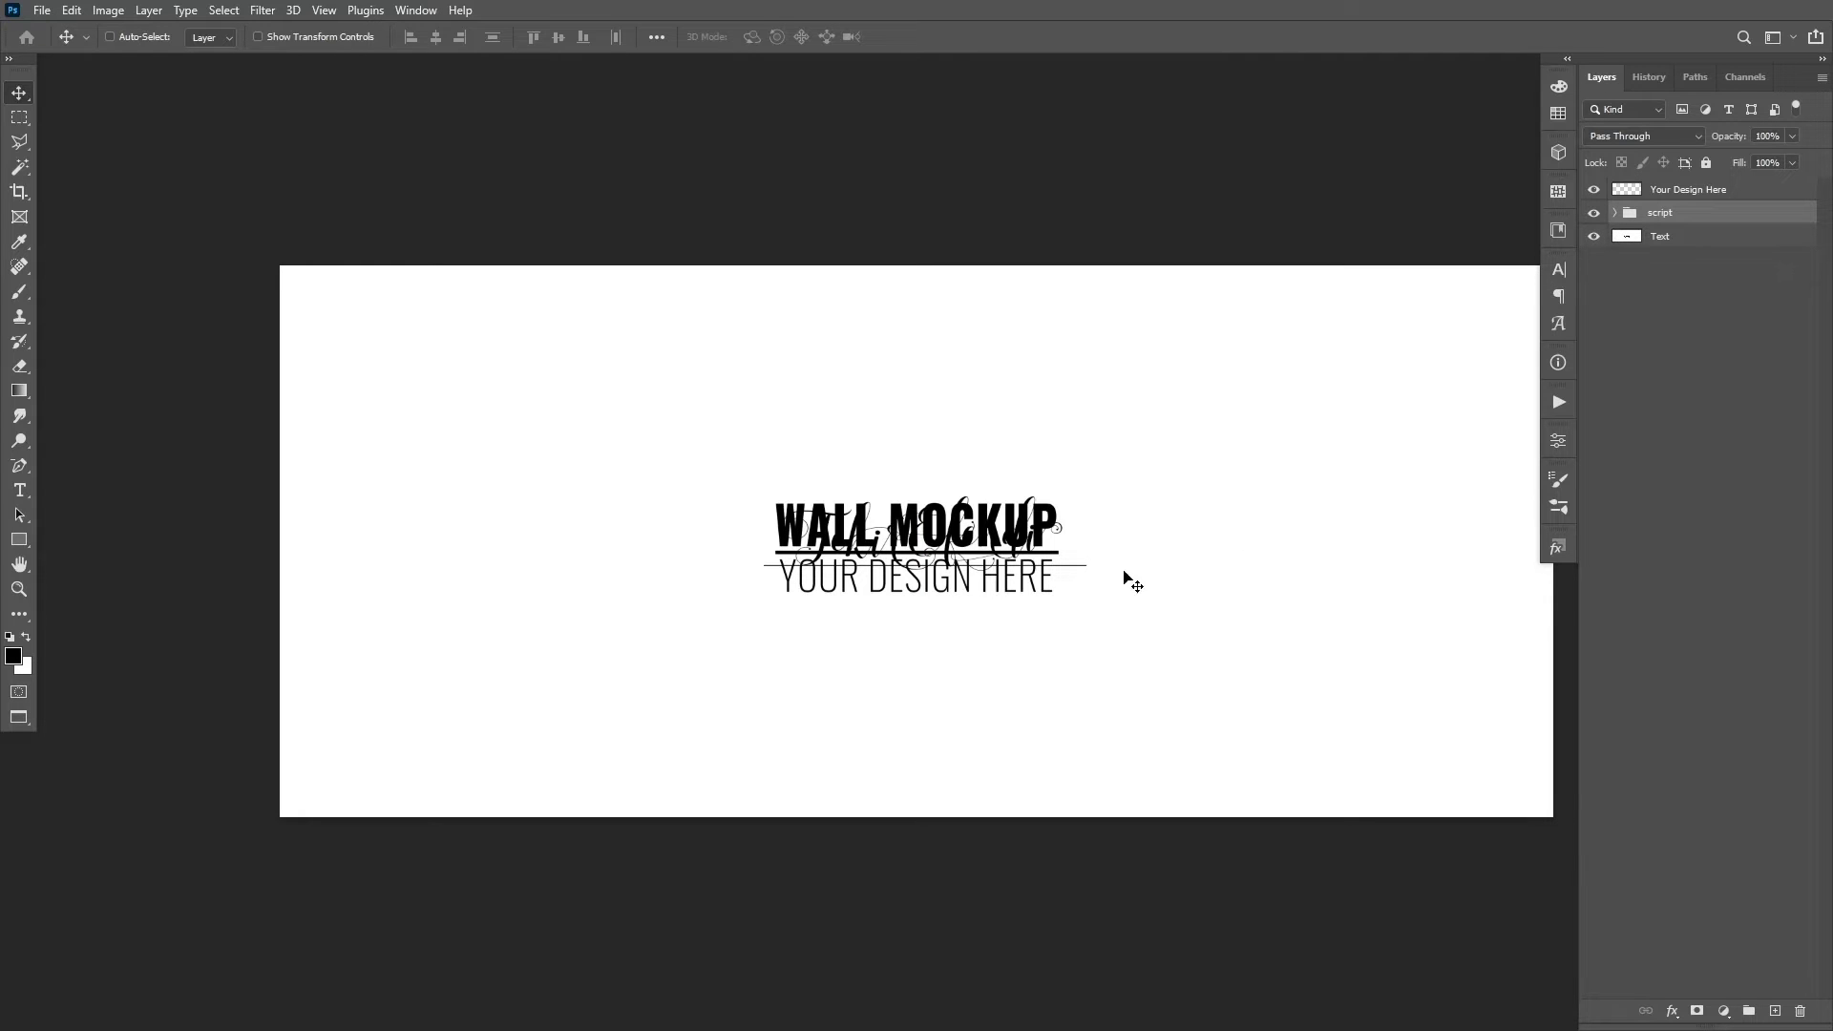
Fill the Text layer with black and lighten it to dark gray with Hue/Saturation Lightness +29.
click(1659, 236)
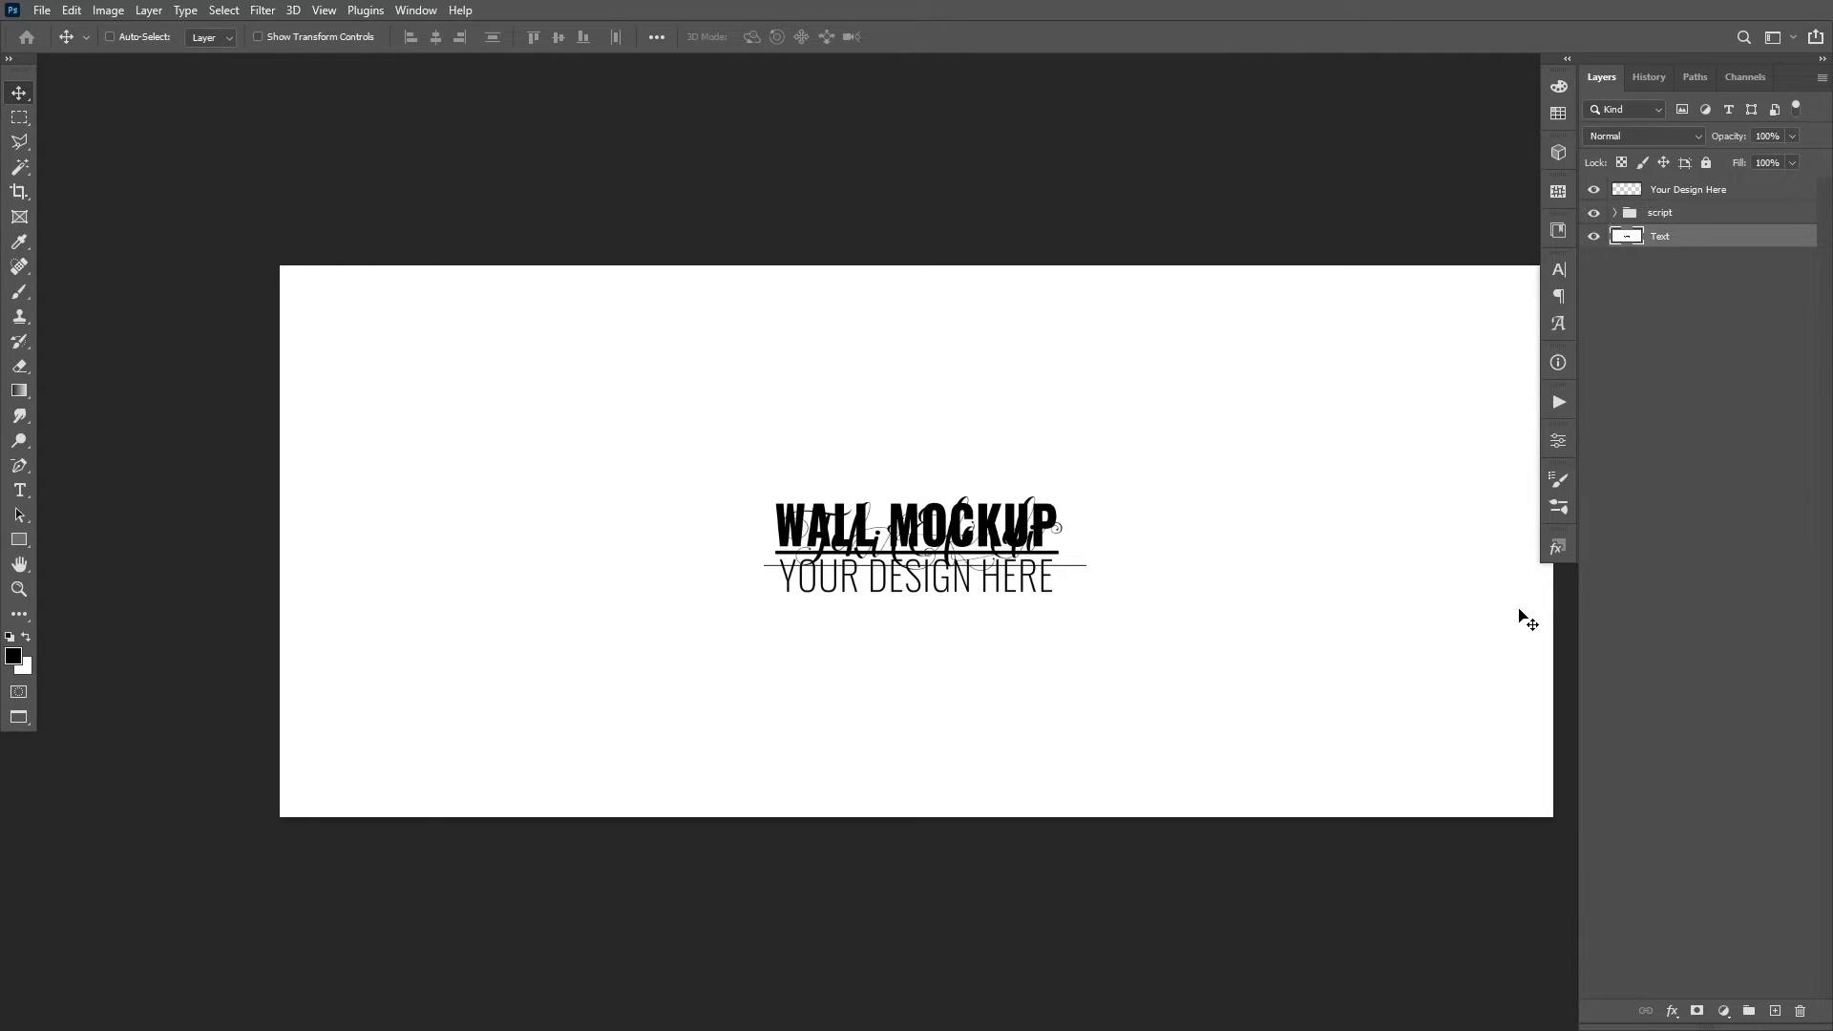
key(alt+BackSpace)
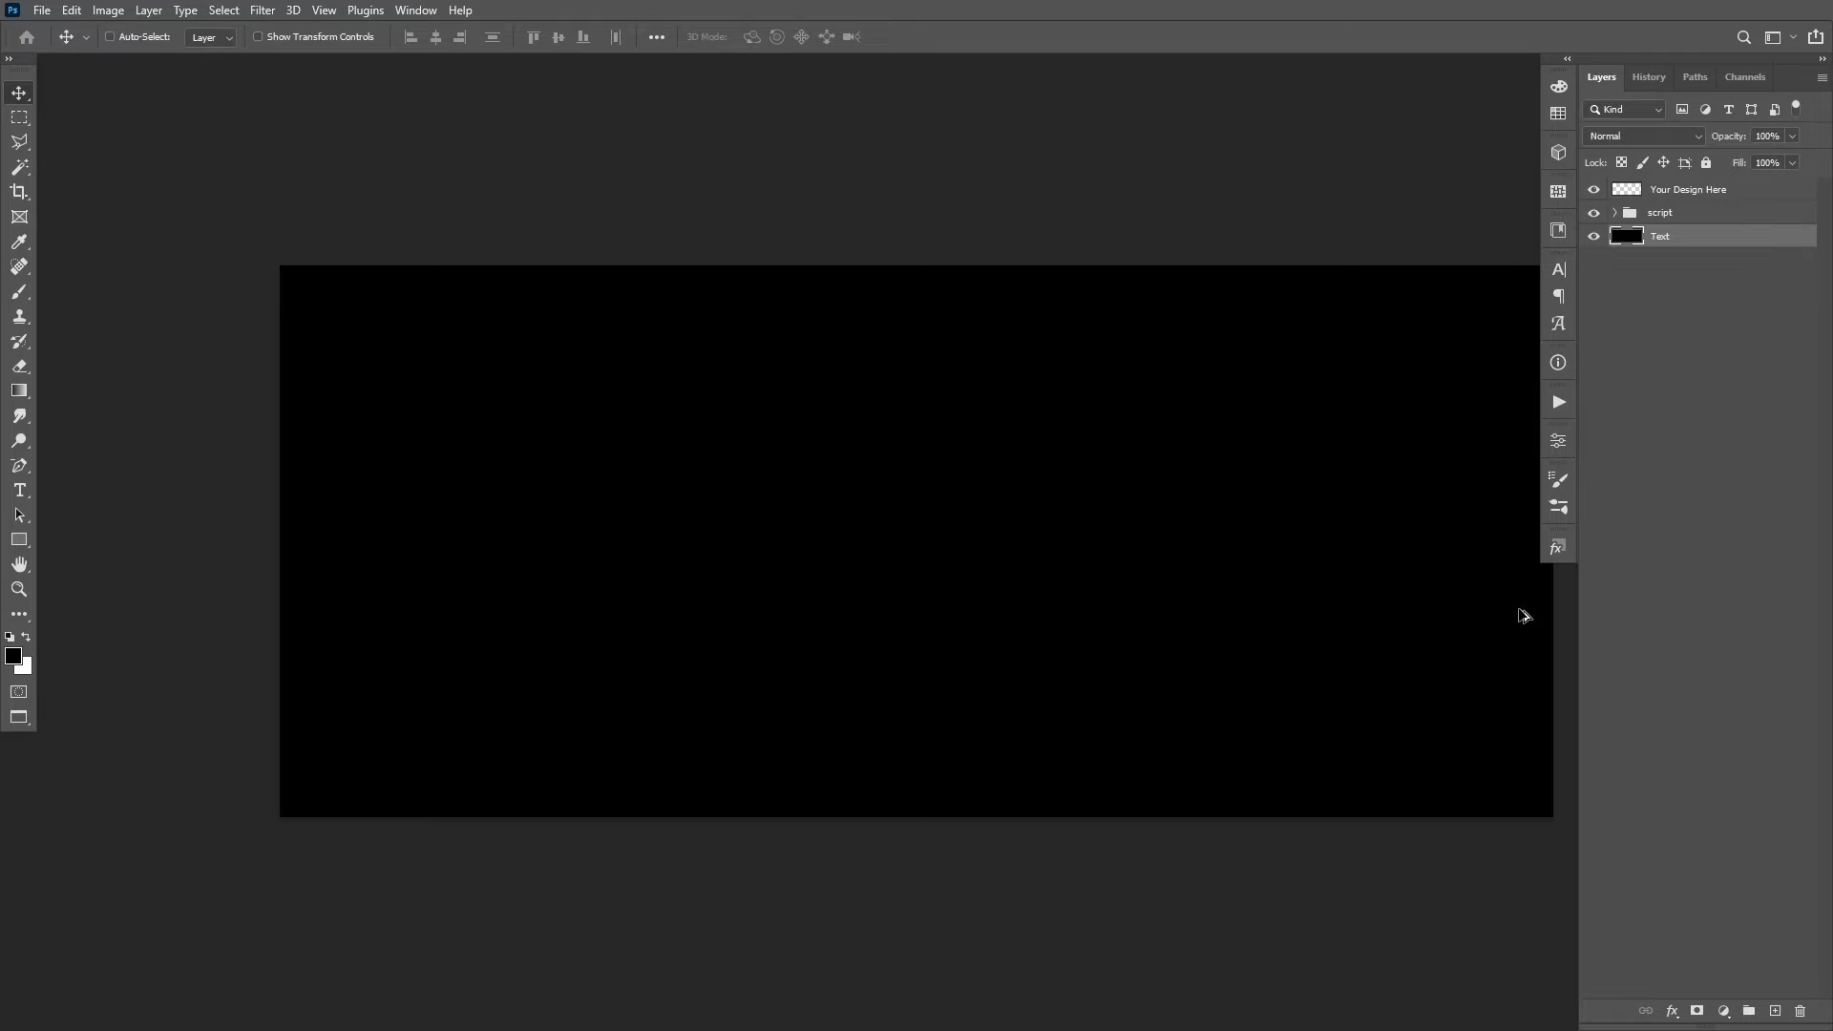
key(ctrl+u)
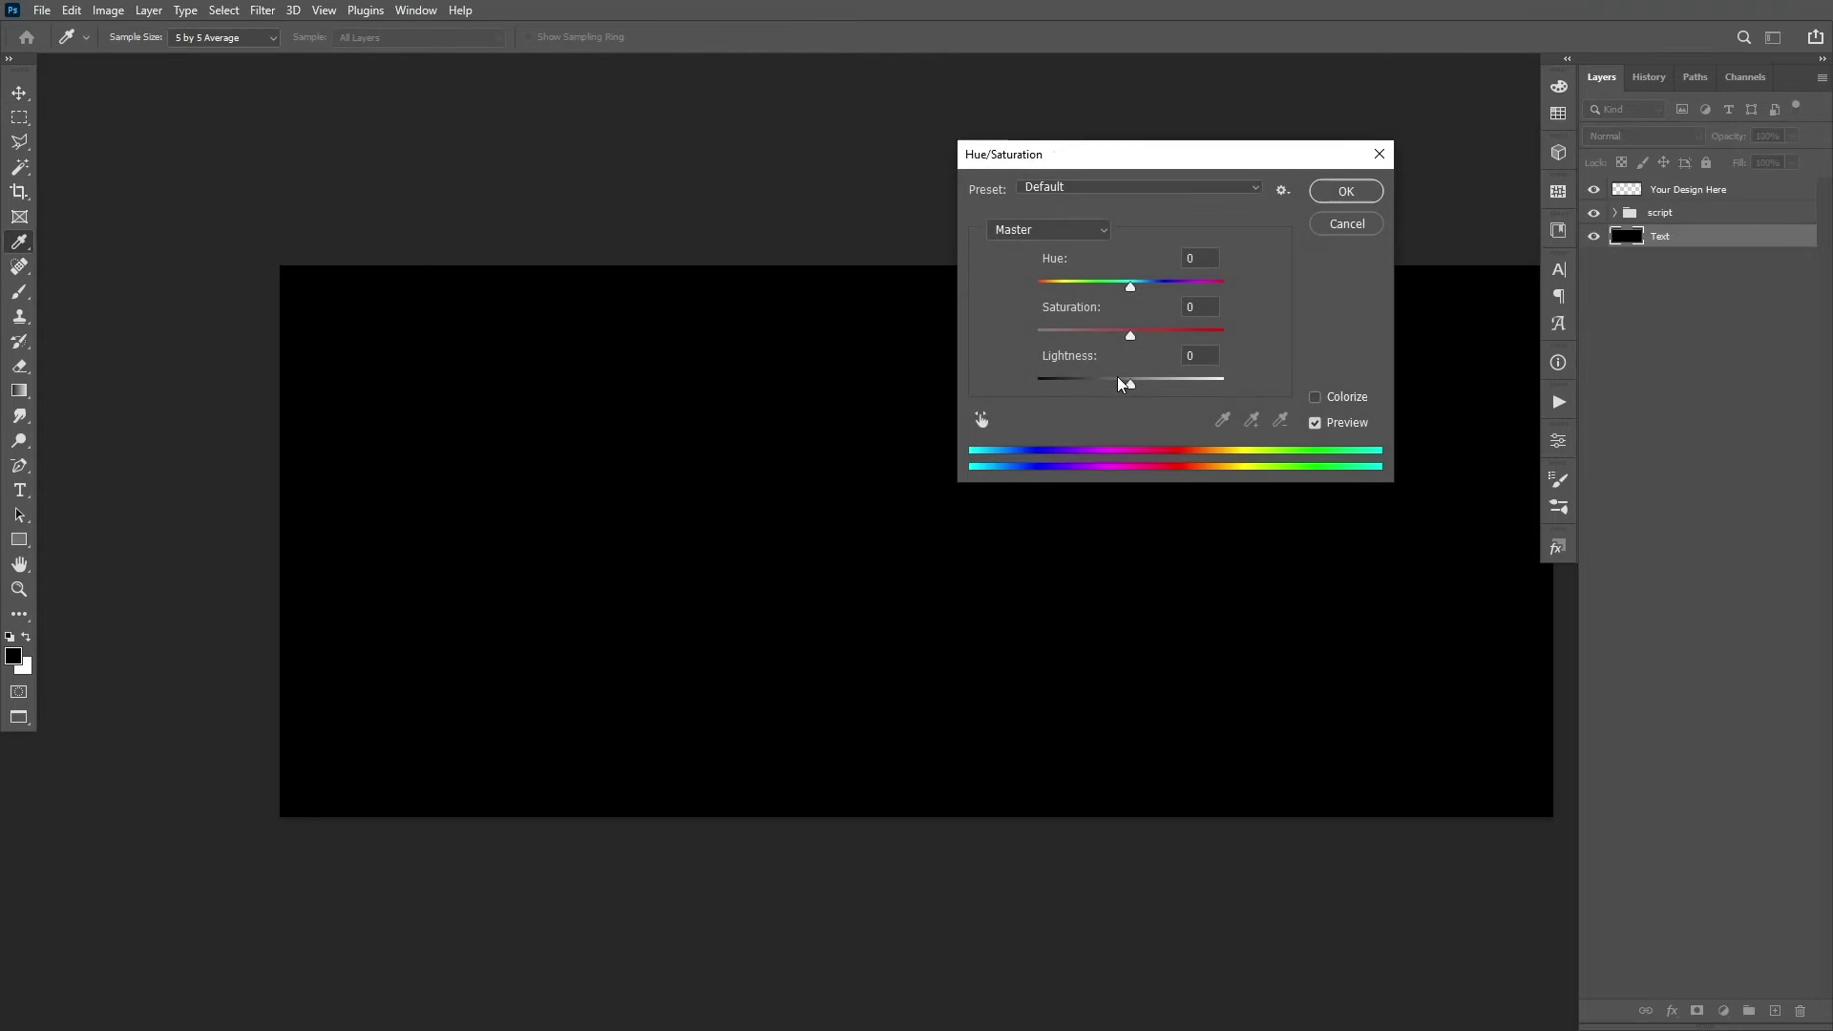
drag(1130, 384, 1162, 396)
click(1341, 193)
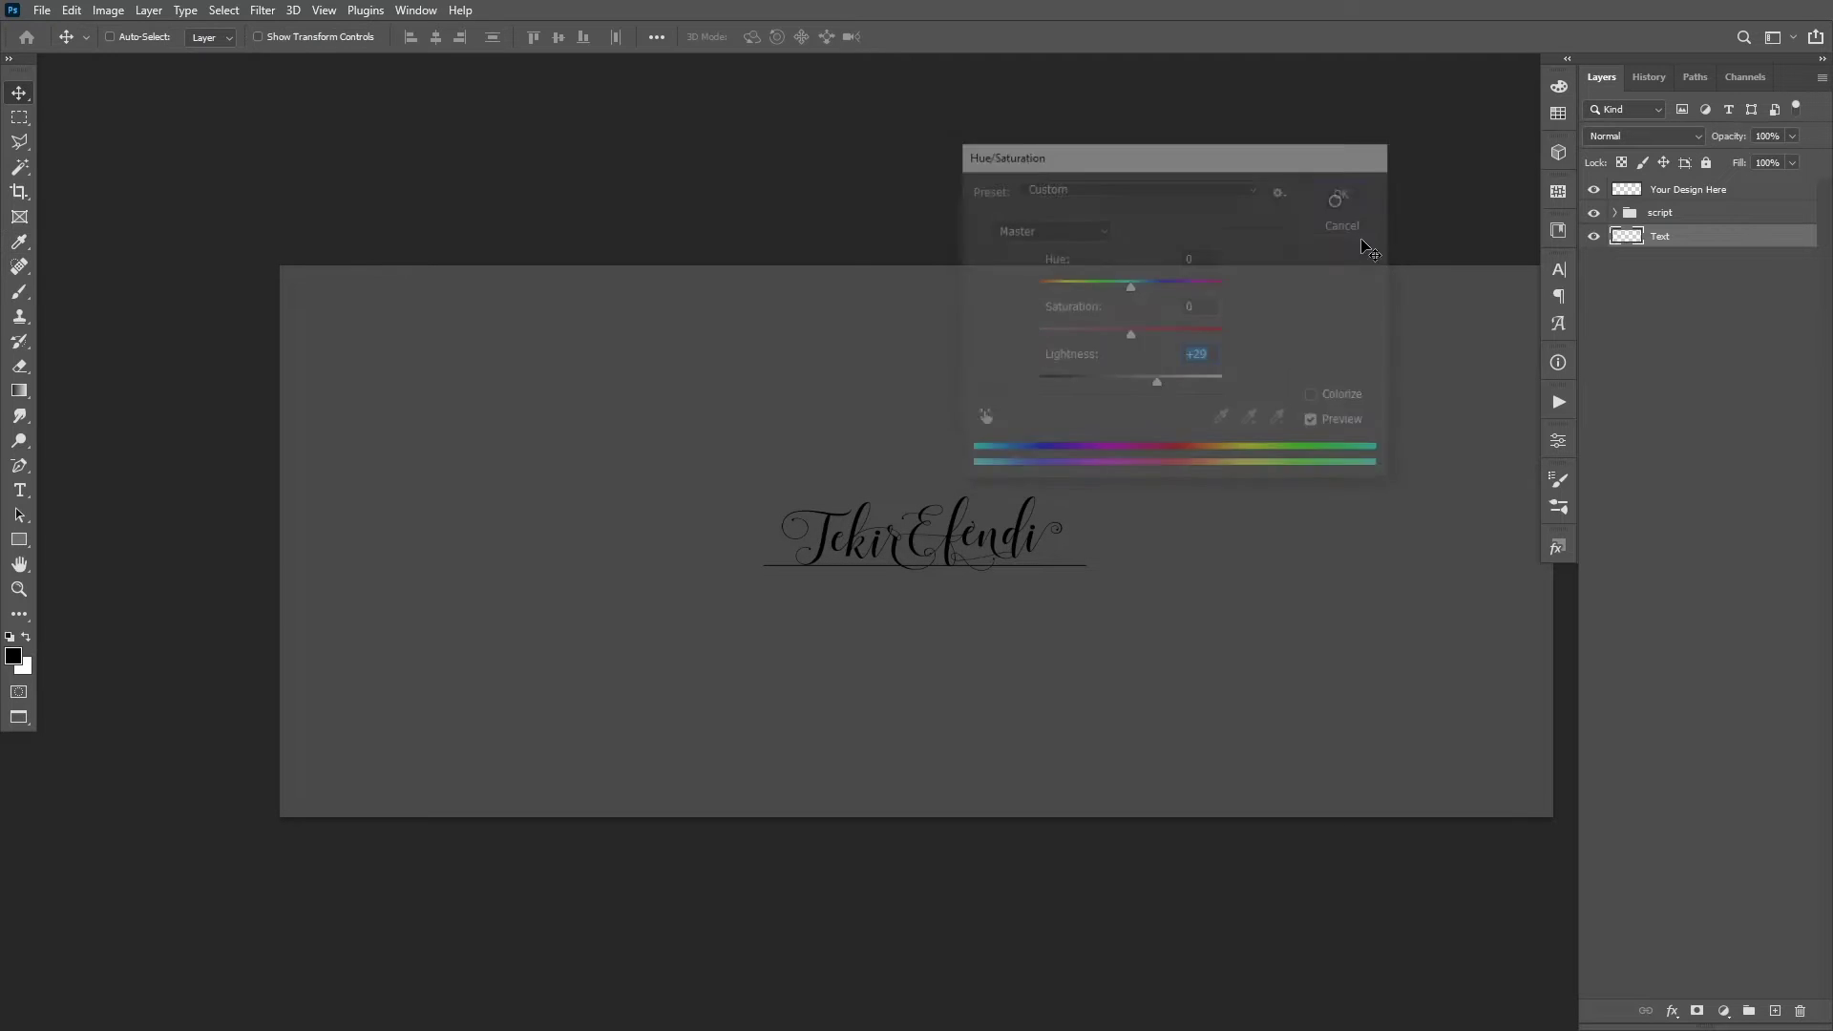
Scale the script logo group proportionally from its centre to about 198%.
click(1638, 216)
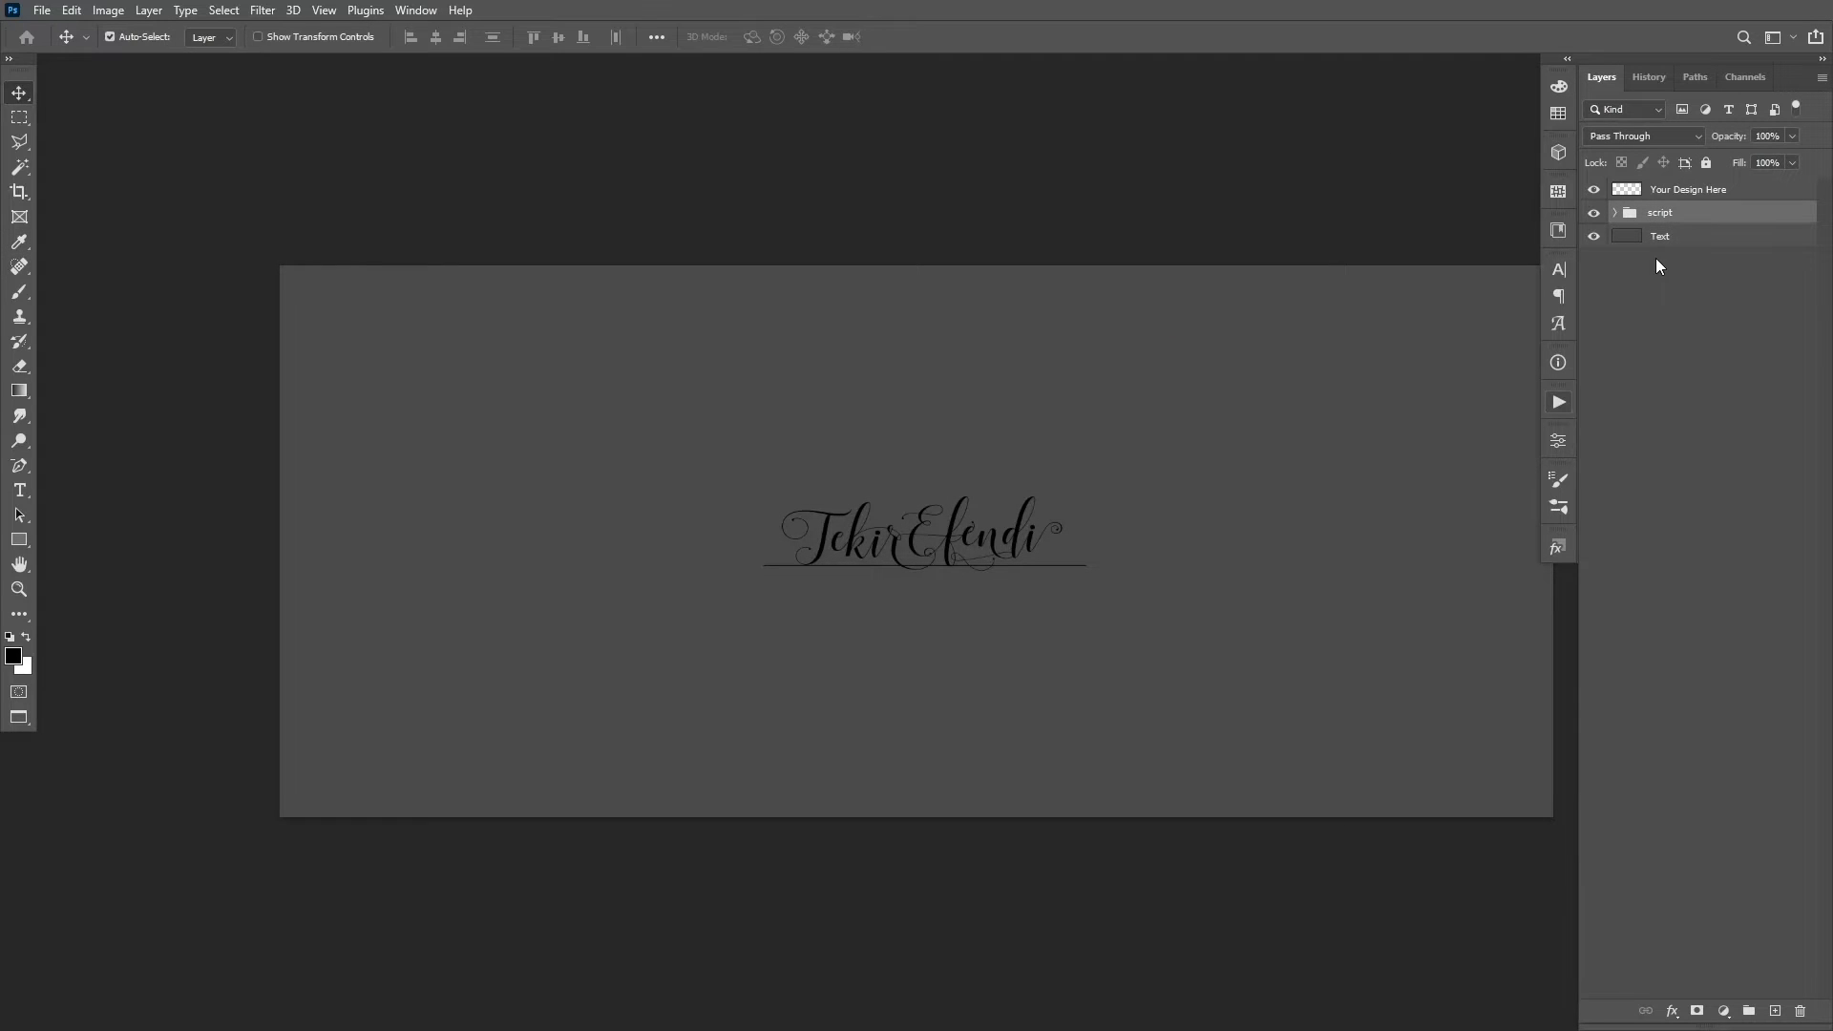
key(ctrl+t)
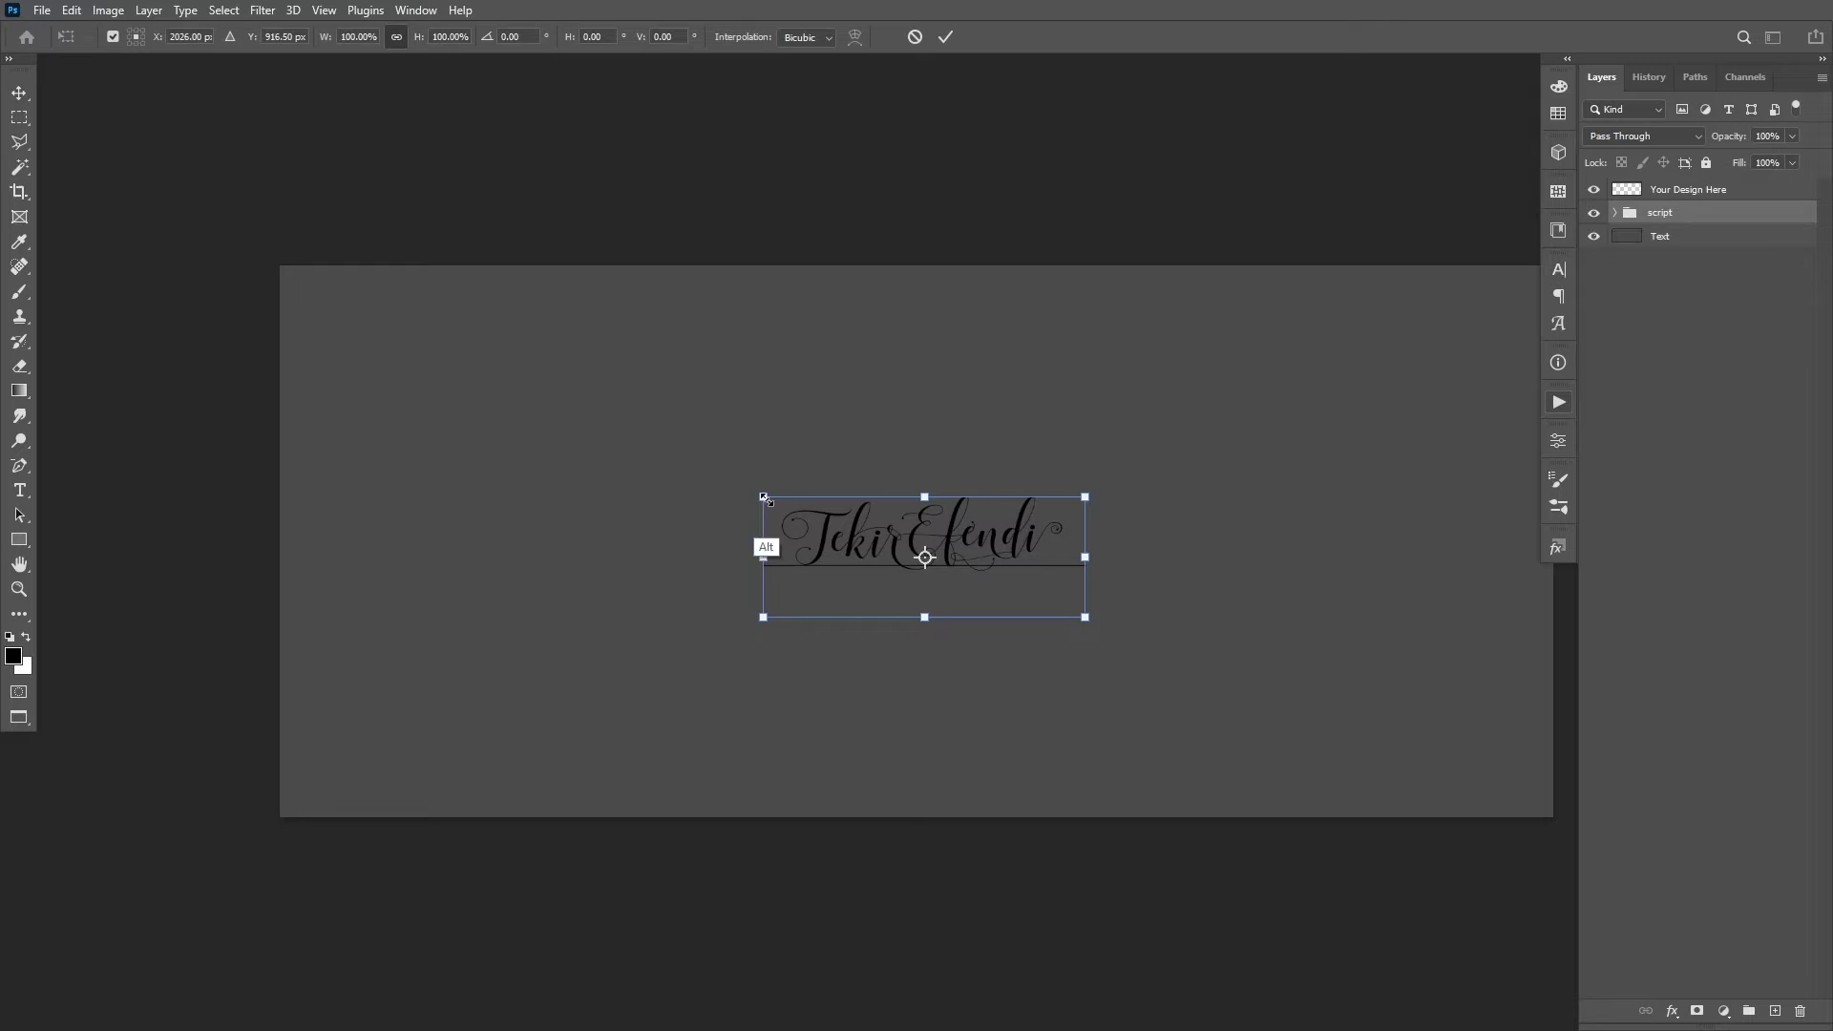
drag(763, 497, 604, 436)
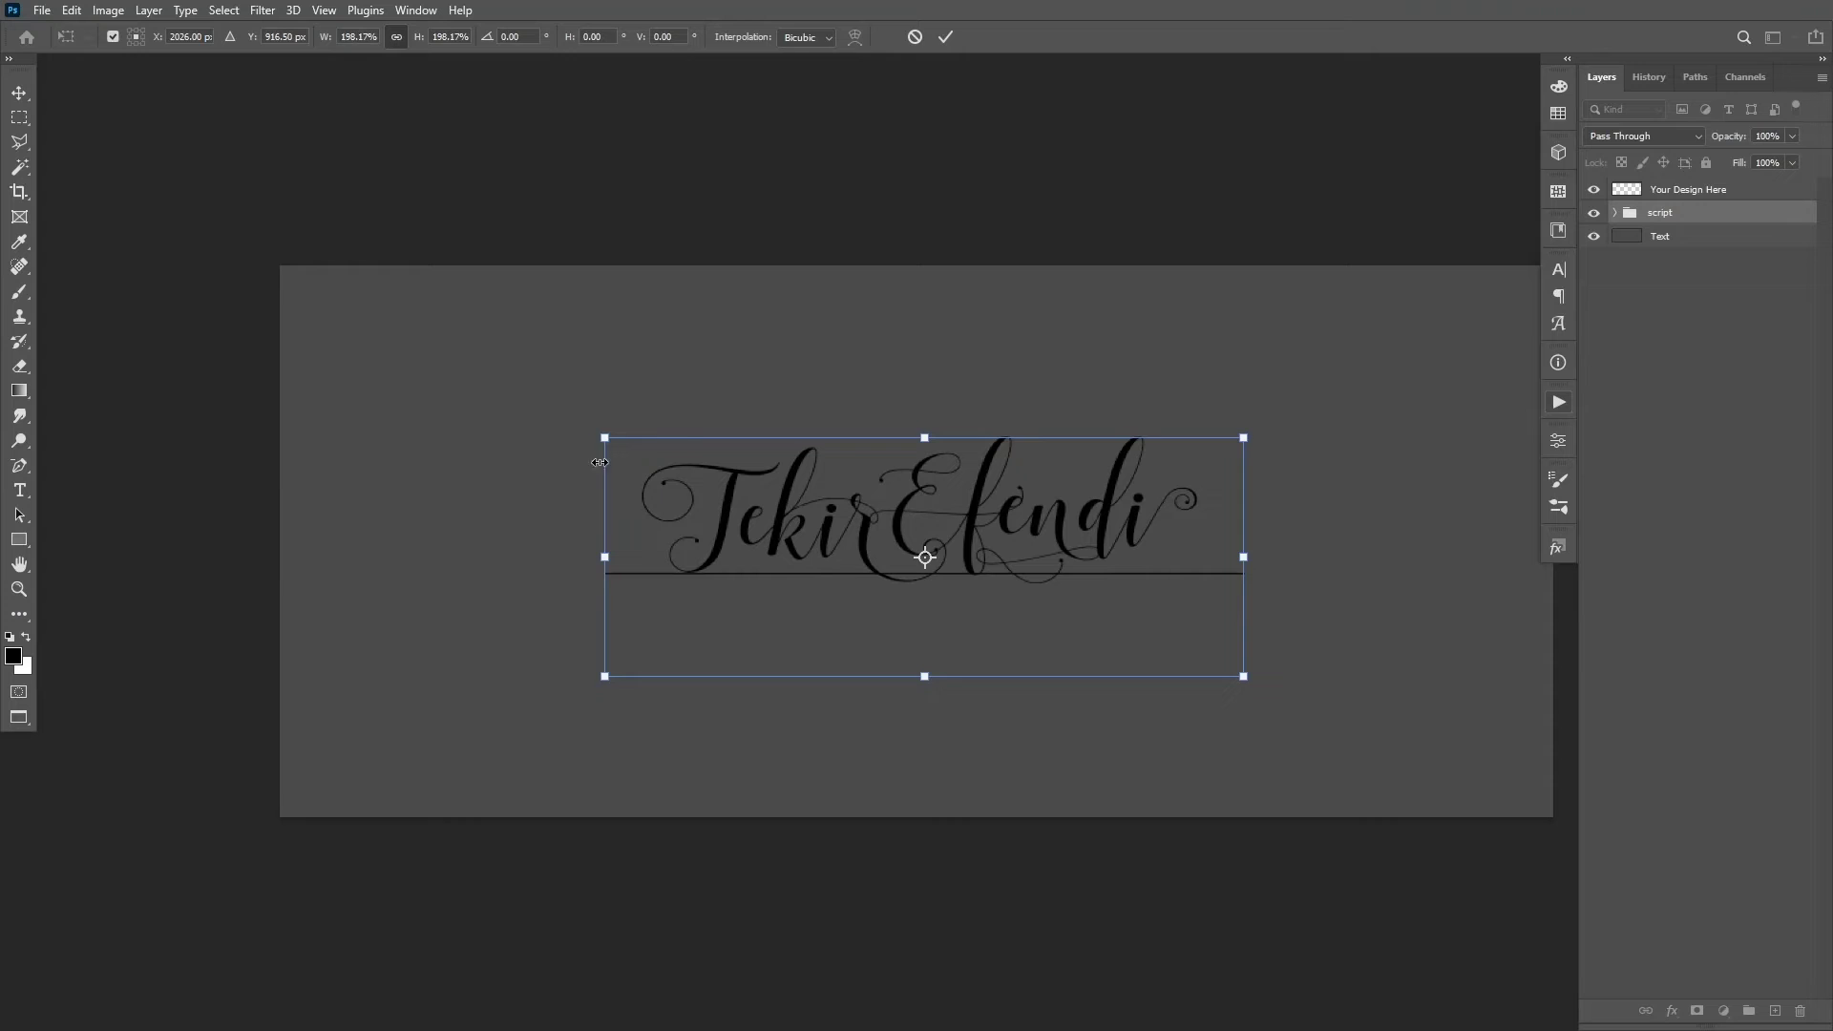
key(Return)
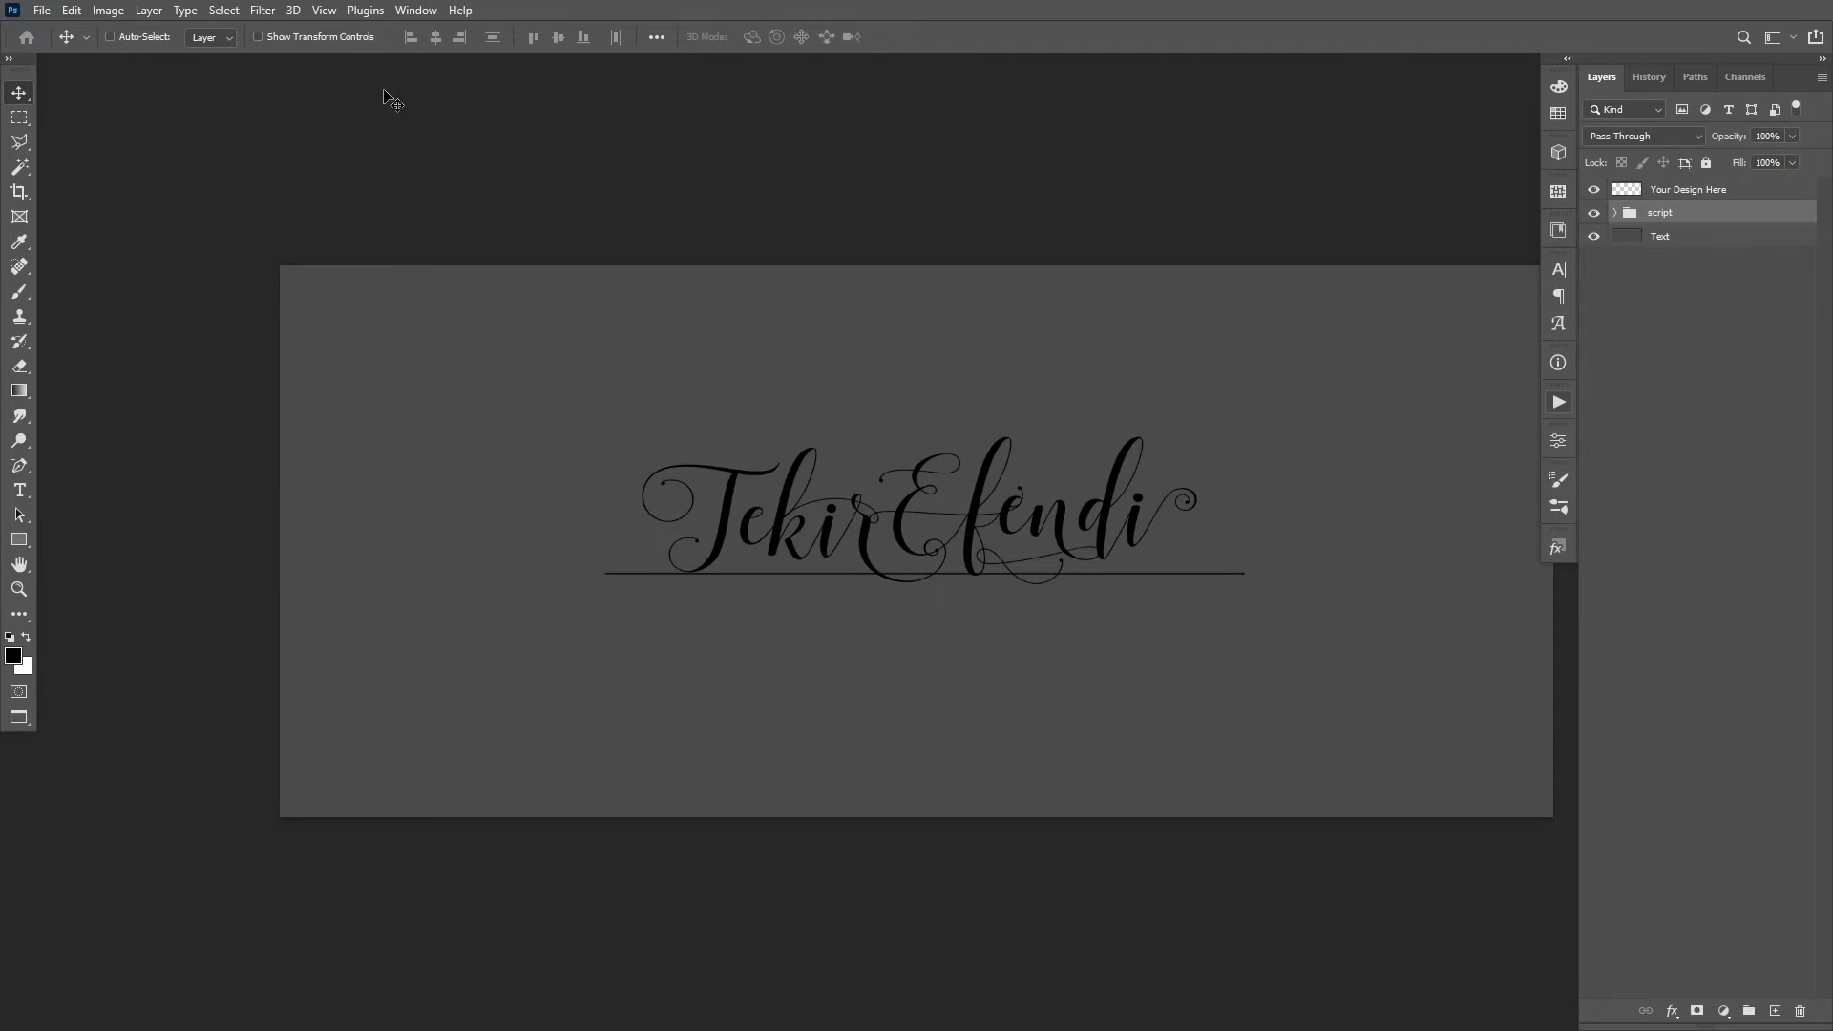
Return to the standard screen mode and save Your Design Here2.psb to update the mockup with the gray background.
key(f)
key(f)
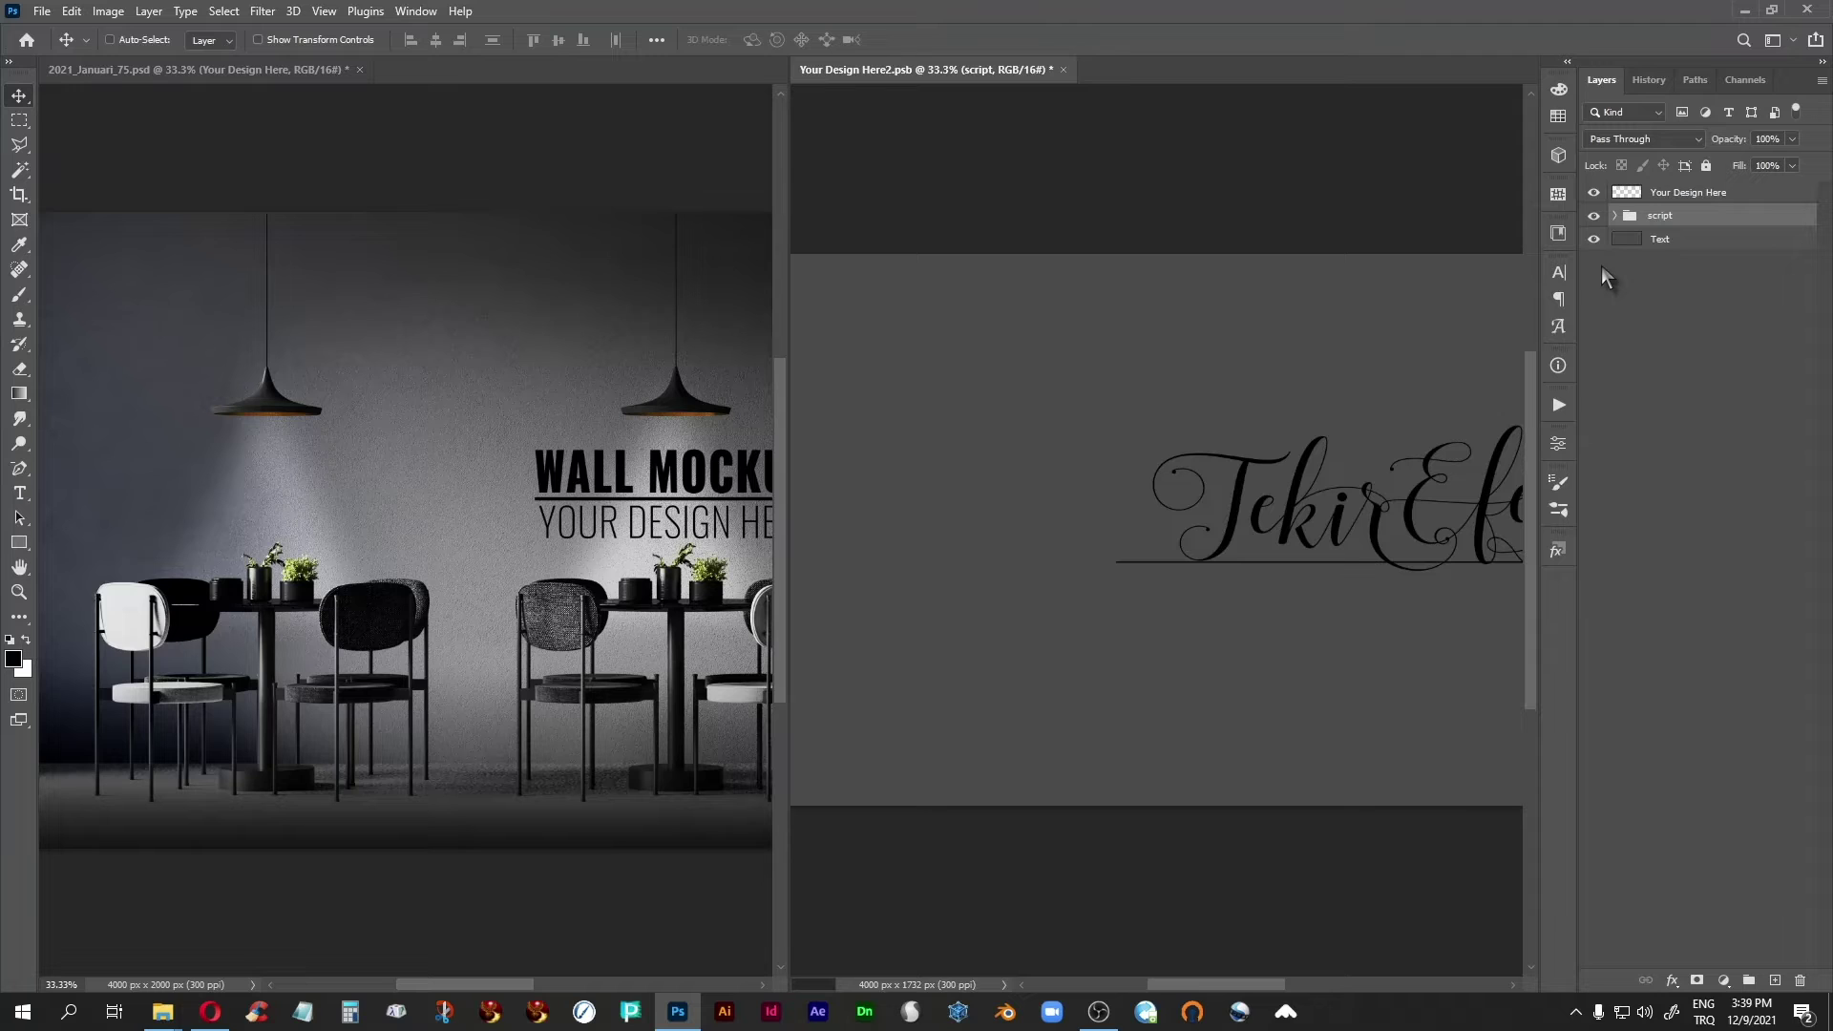
key(ctrl+s)
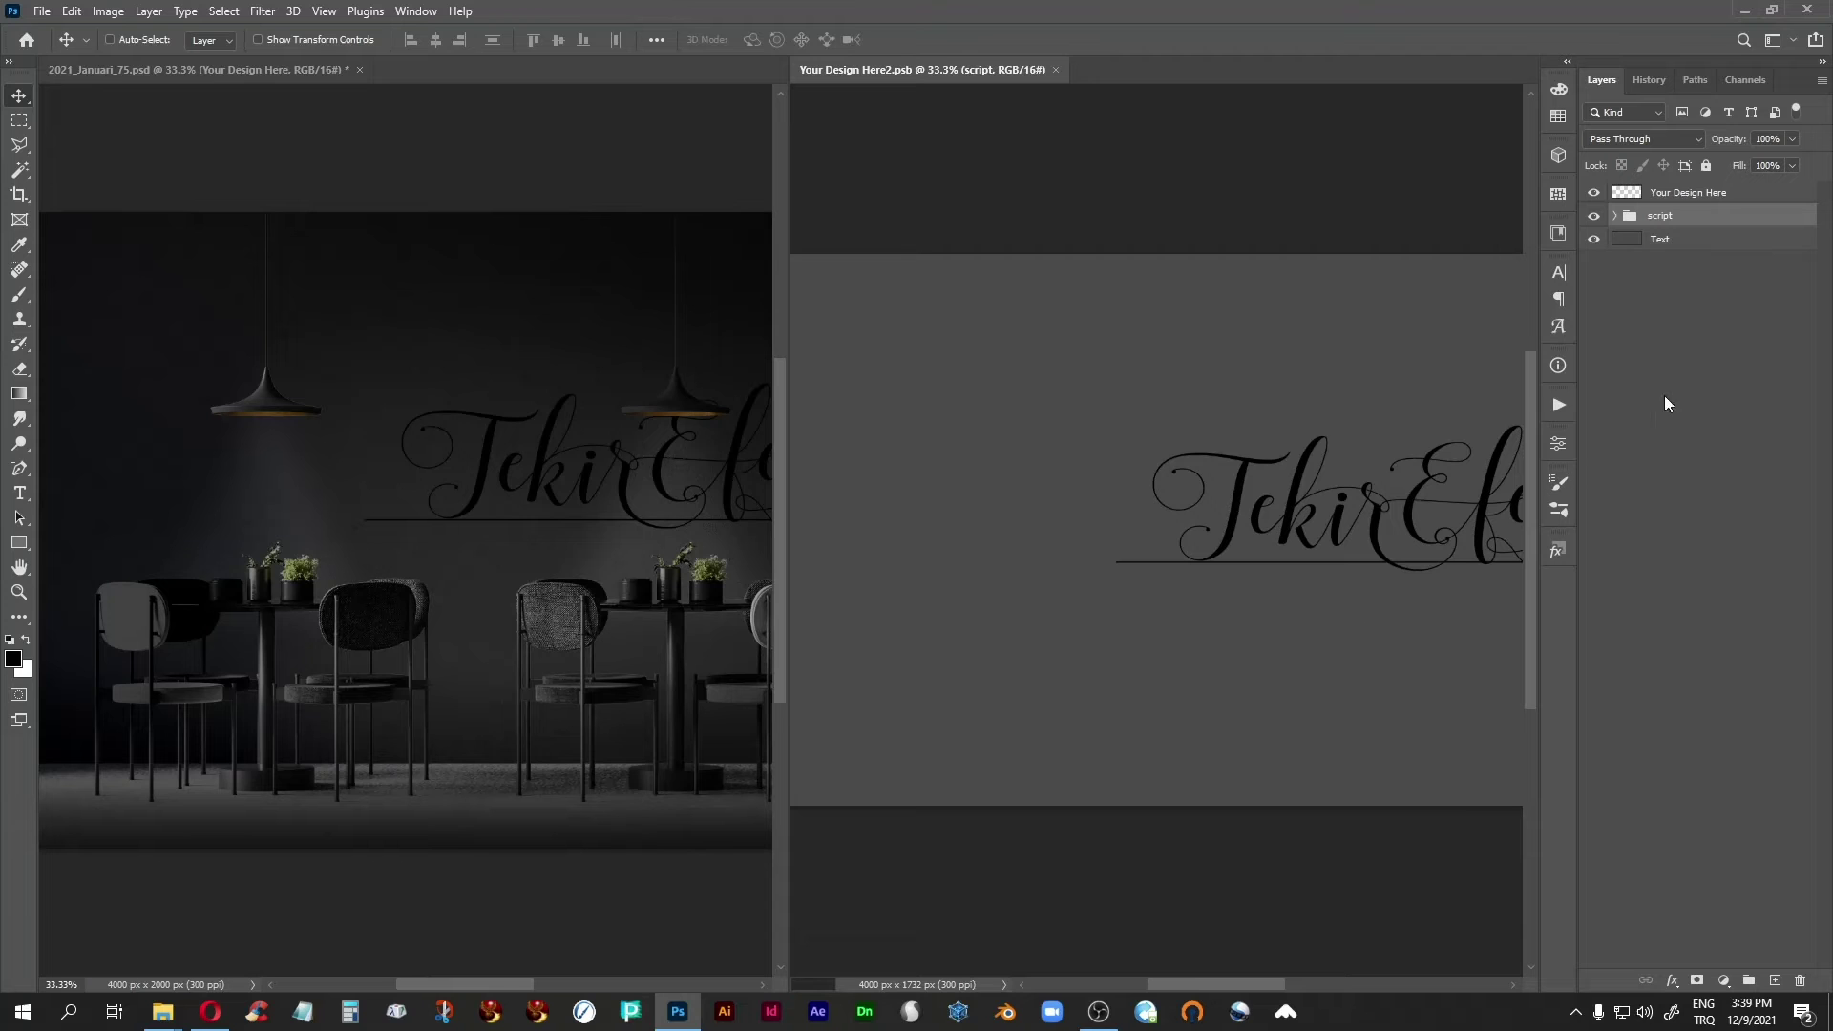
Hide the gray Text layer in the smart object and save it so only the script logo reaches the mockup.
click(1593, 240)
click(1625, 240)
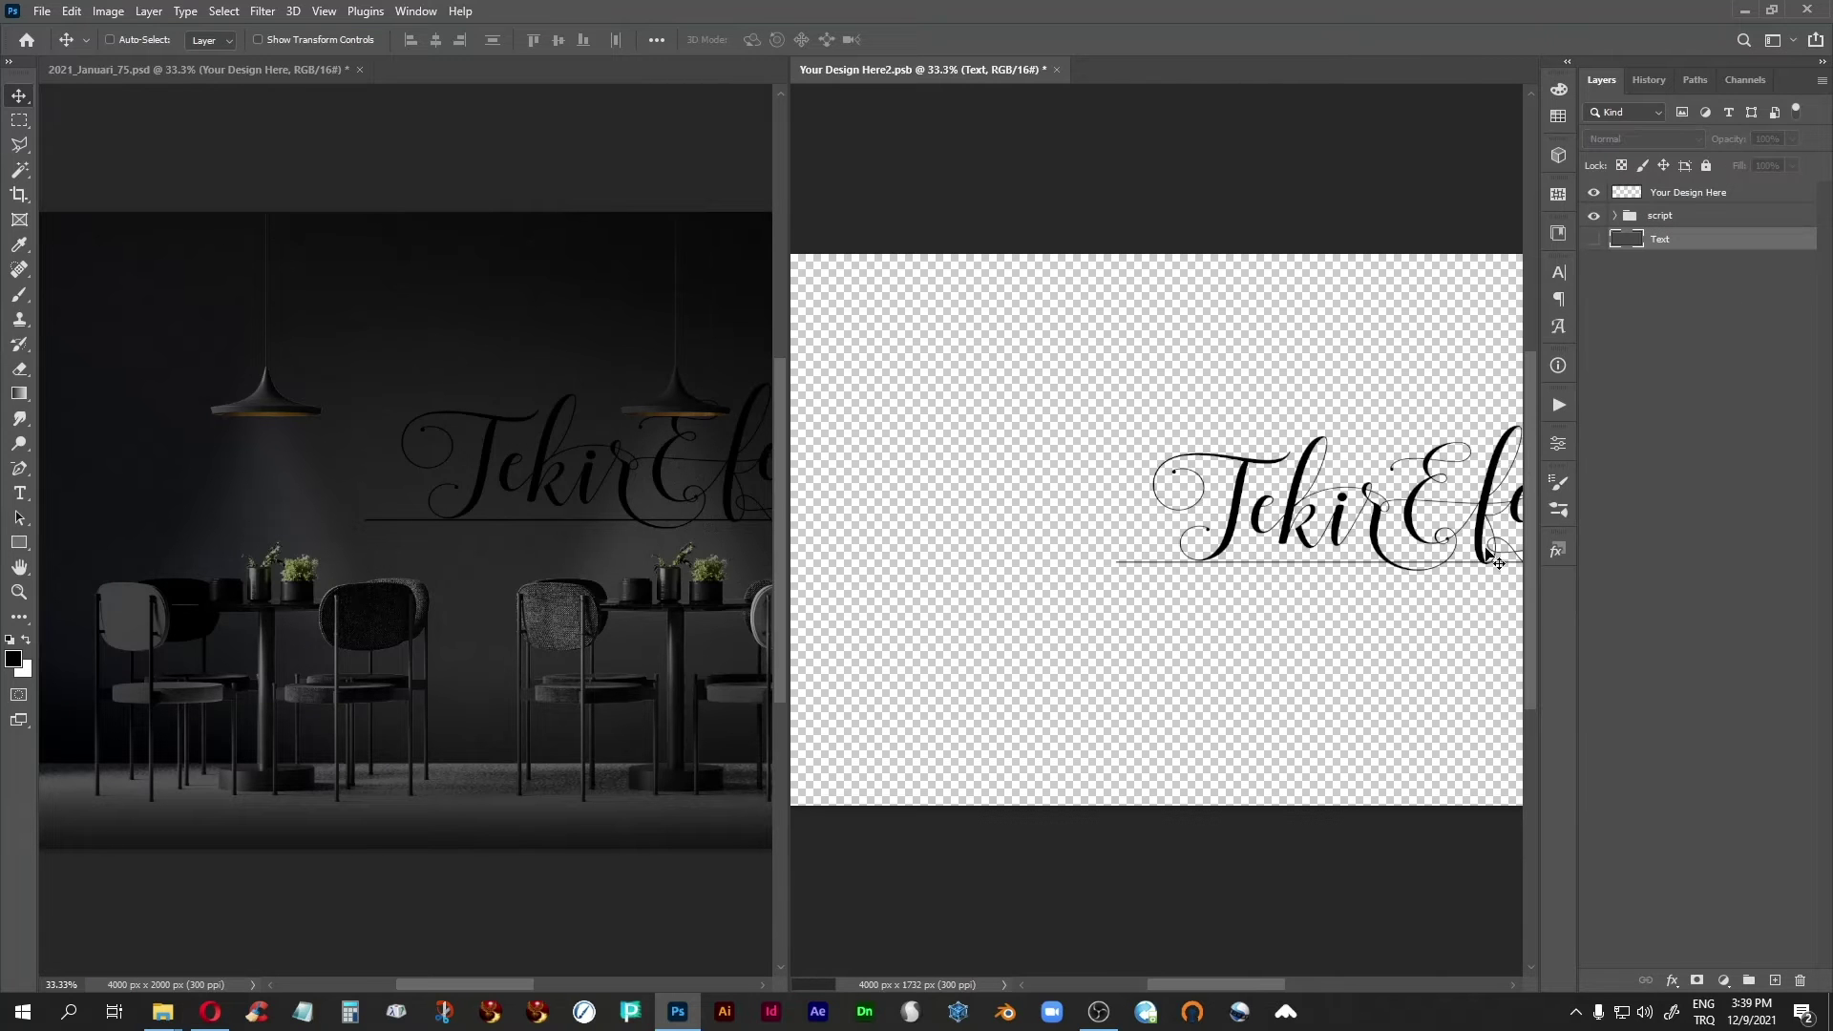
key(ctrl+s)
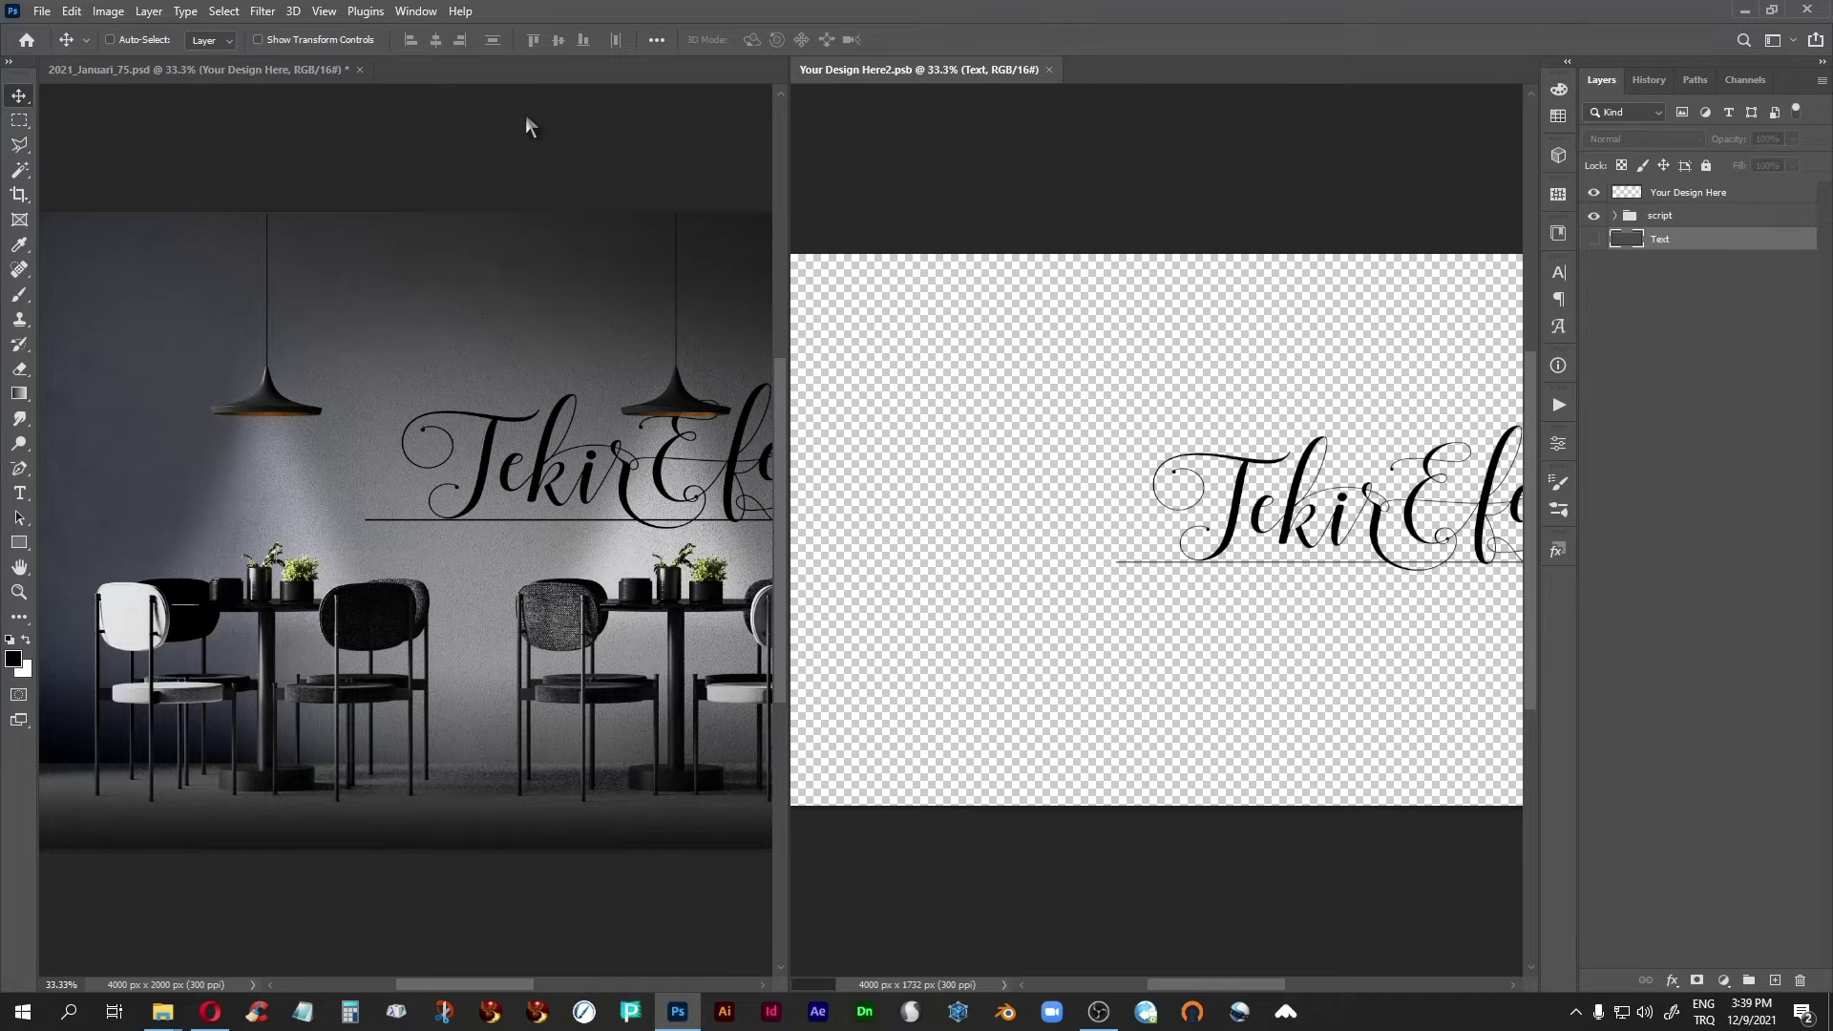
Check the layers of 2021_Januari_75.psd, return to Your Design Here2.psb and show its gray Text layer again.
click(195, 71)
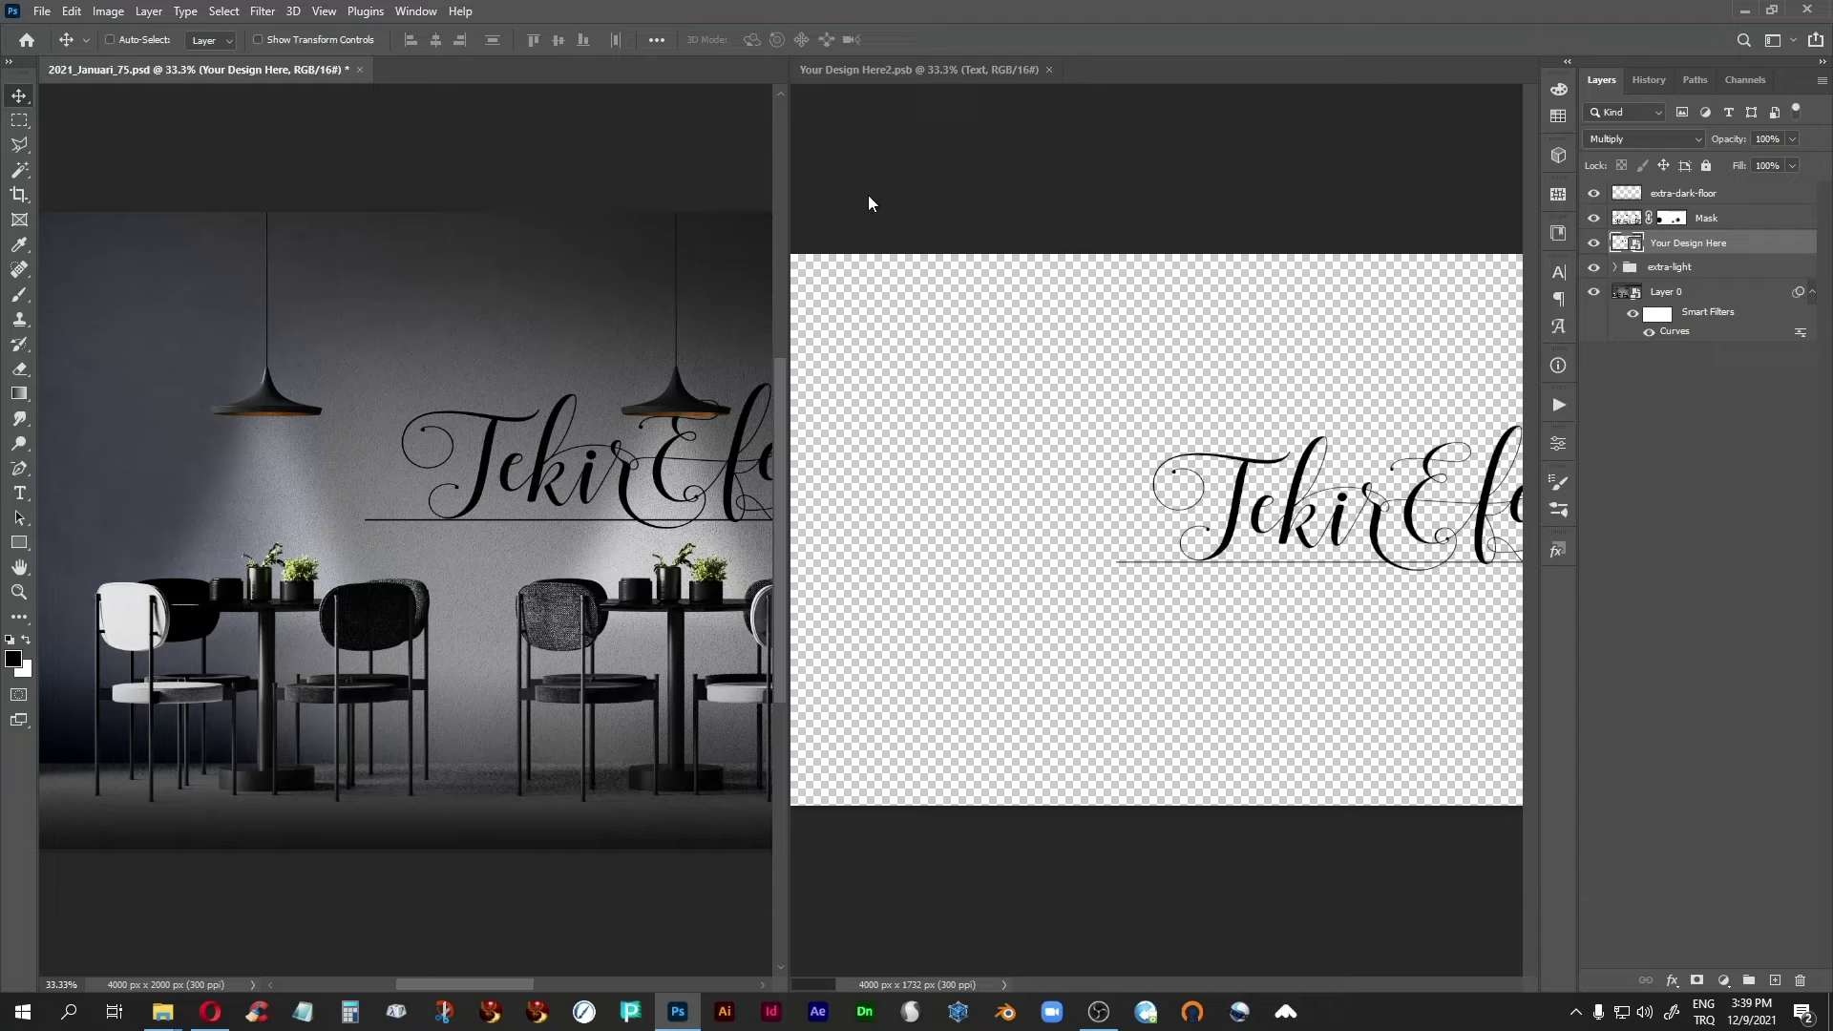
click(883, 66)
click(1593, 240)
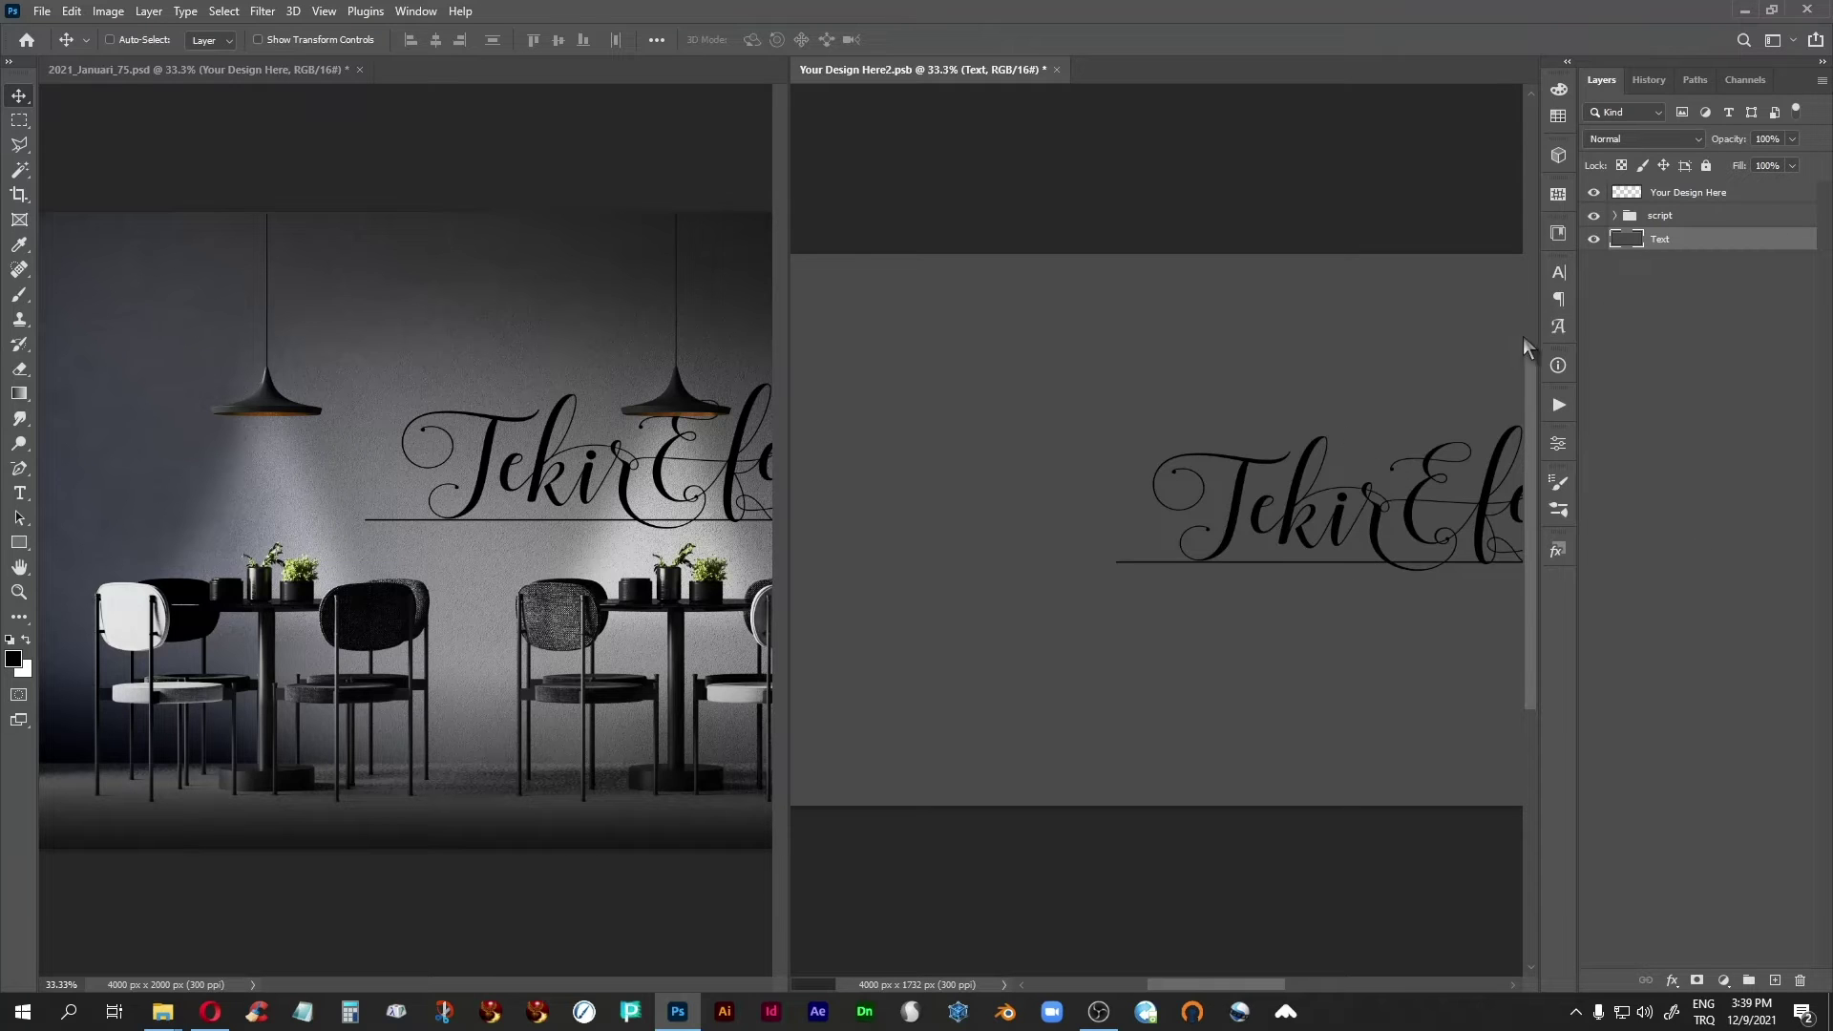
Apply the pink neon glow style to the TekirEfendi text layer inside the script group.
drag(1230, 519, 1030, 524)
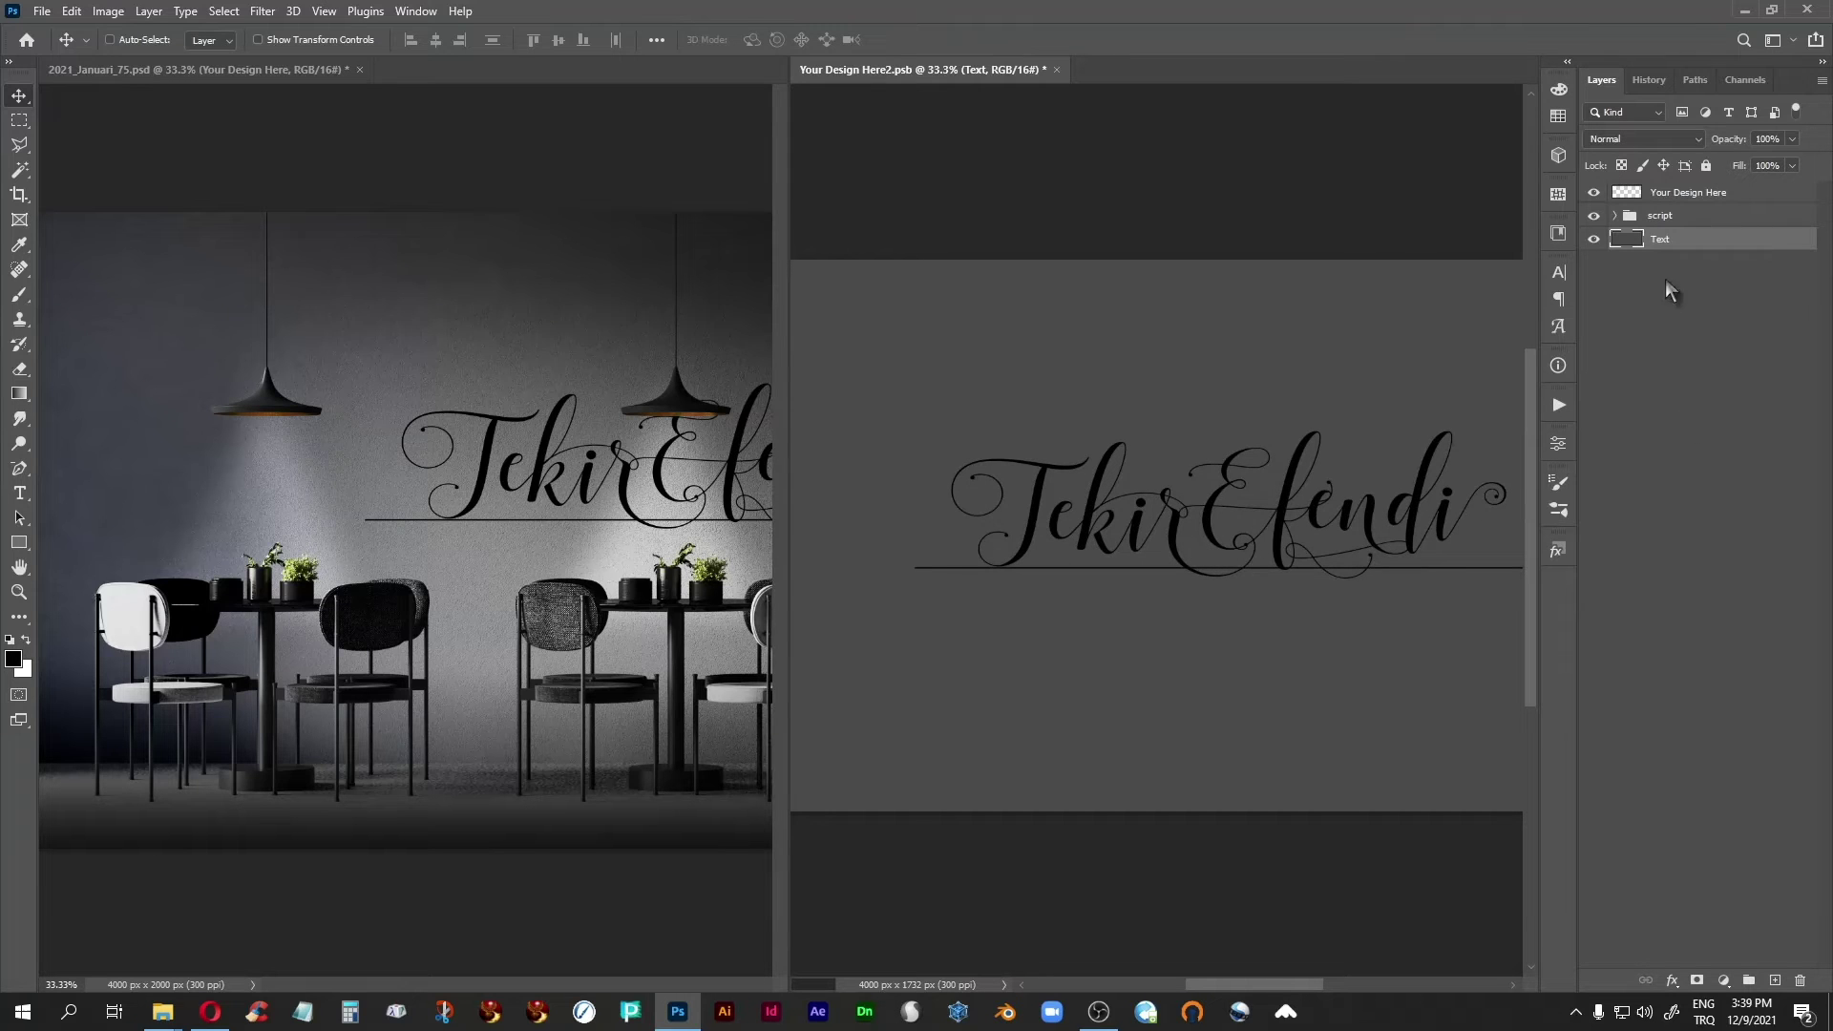
click(1609, 216)
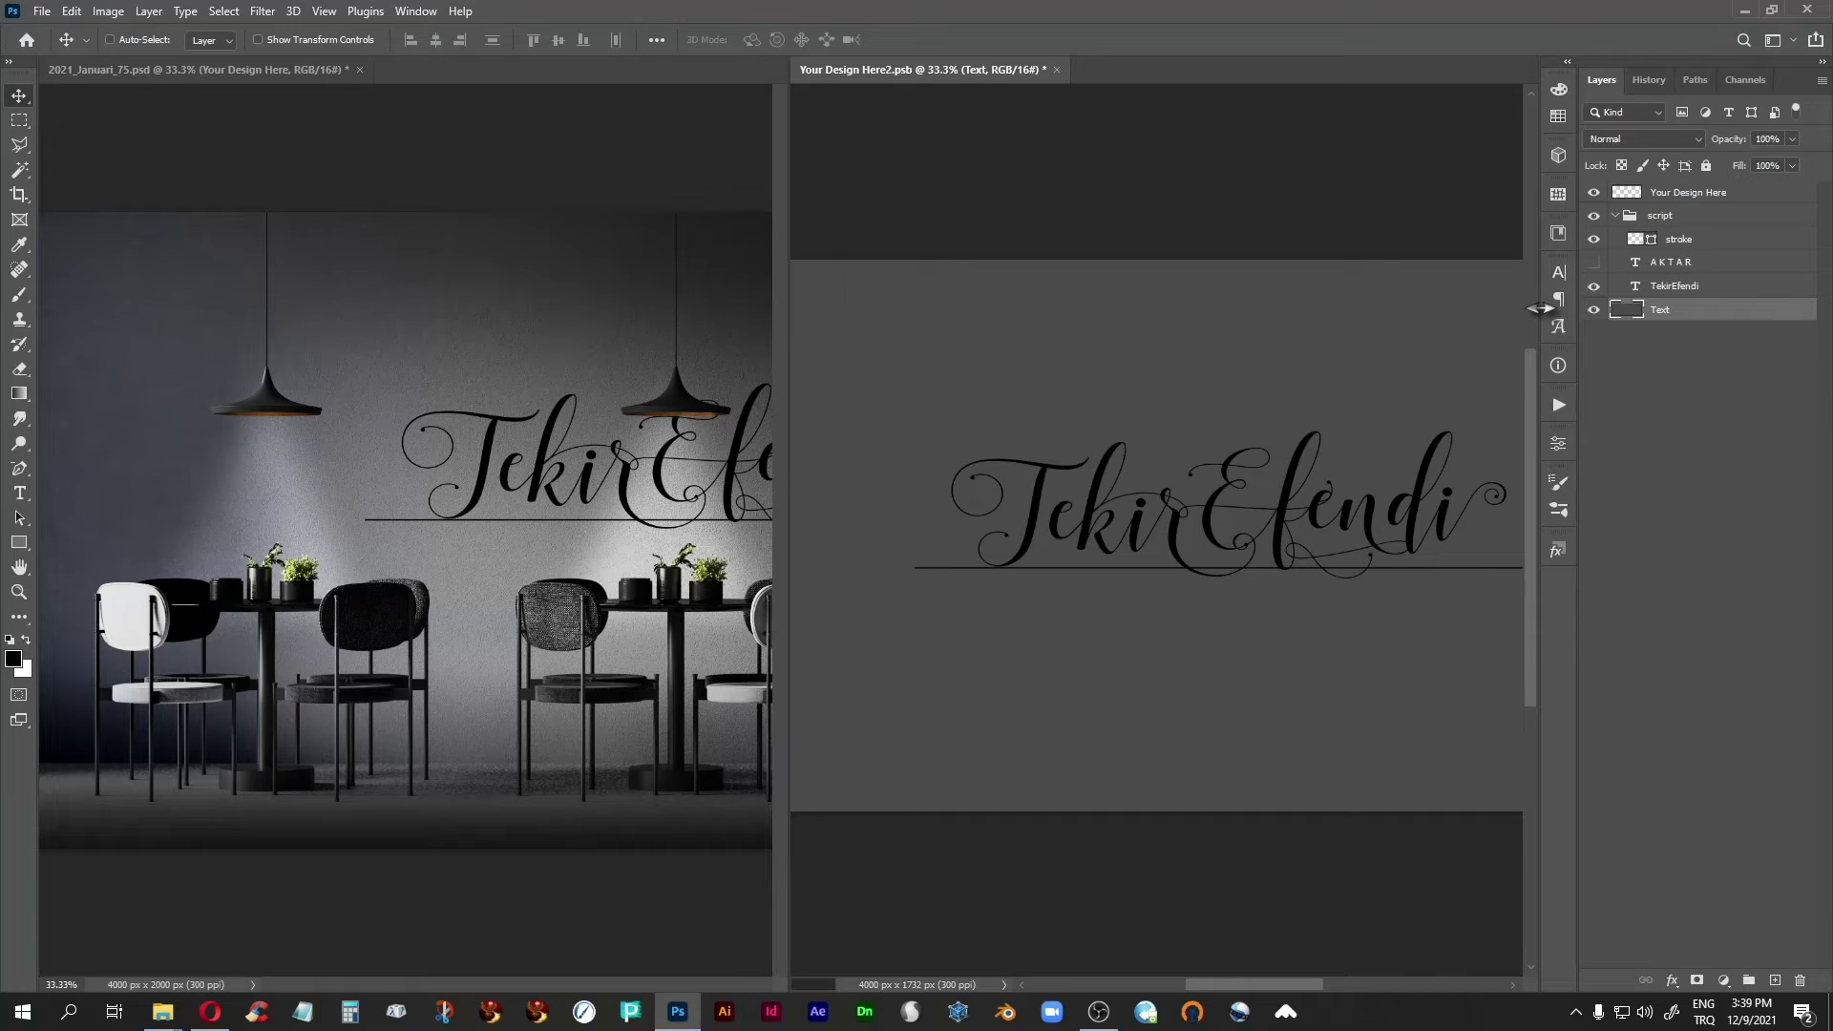
click(1675, 290)
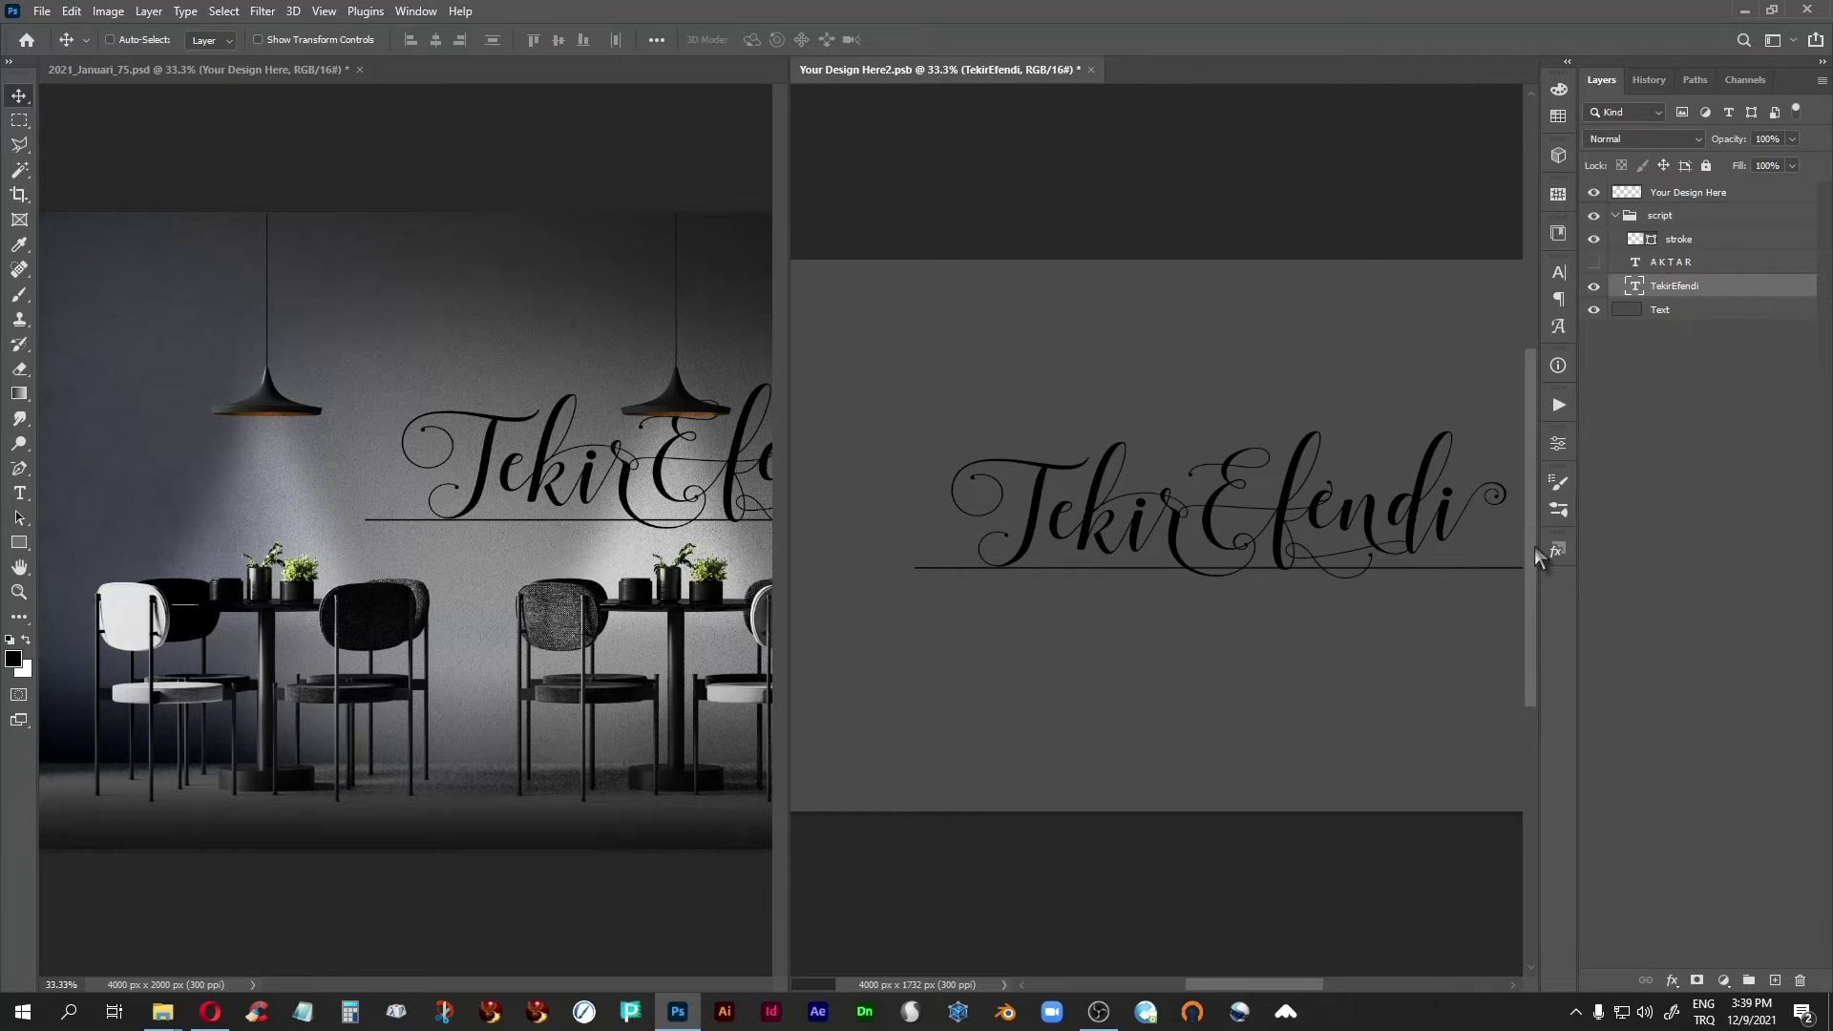
click(1558, 552)
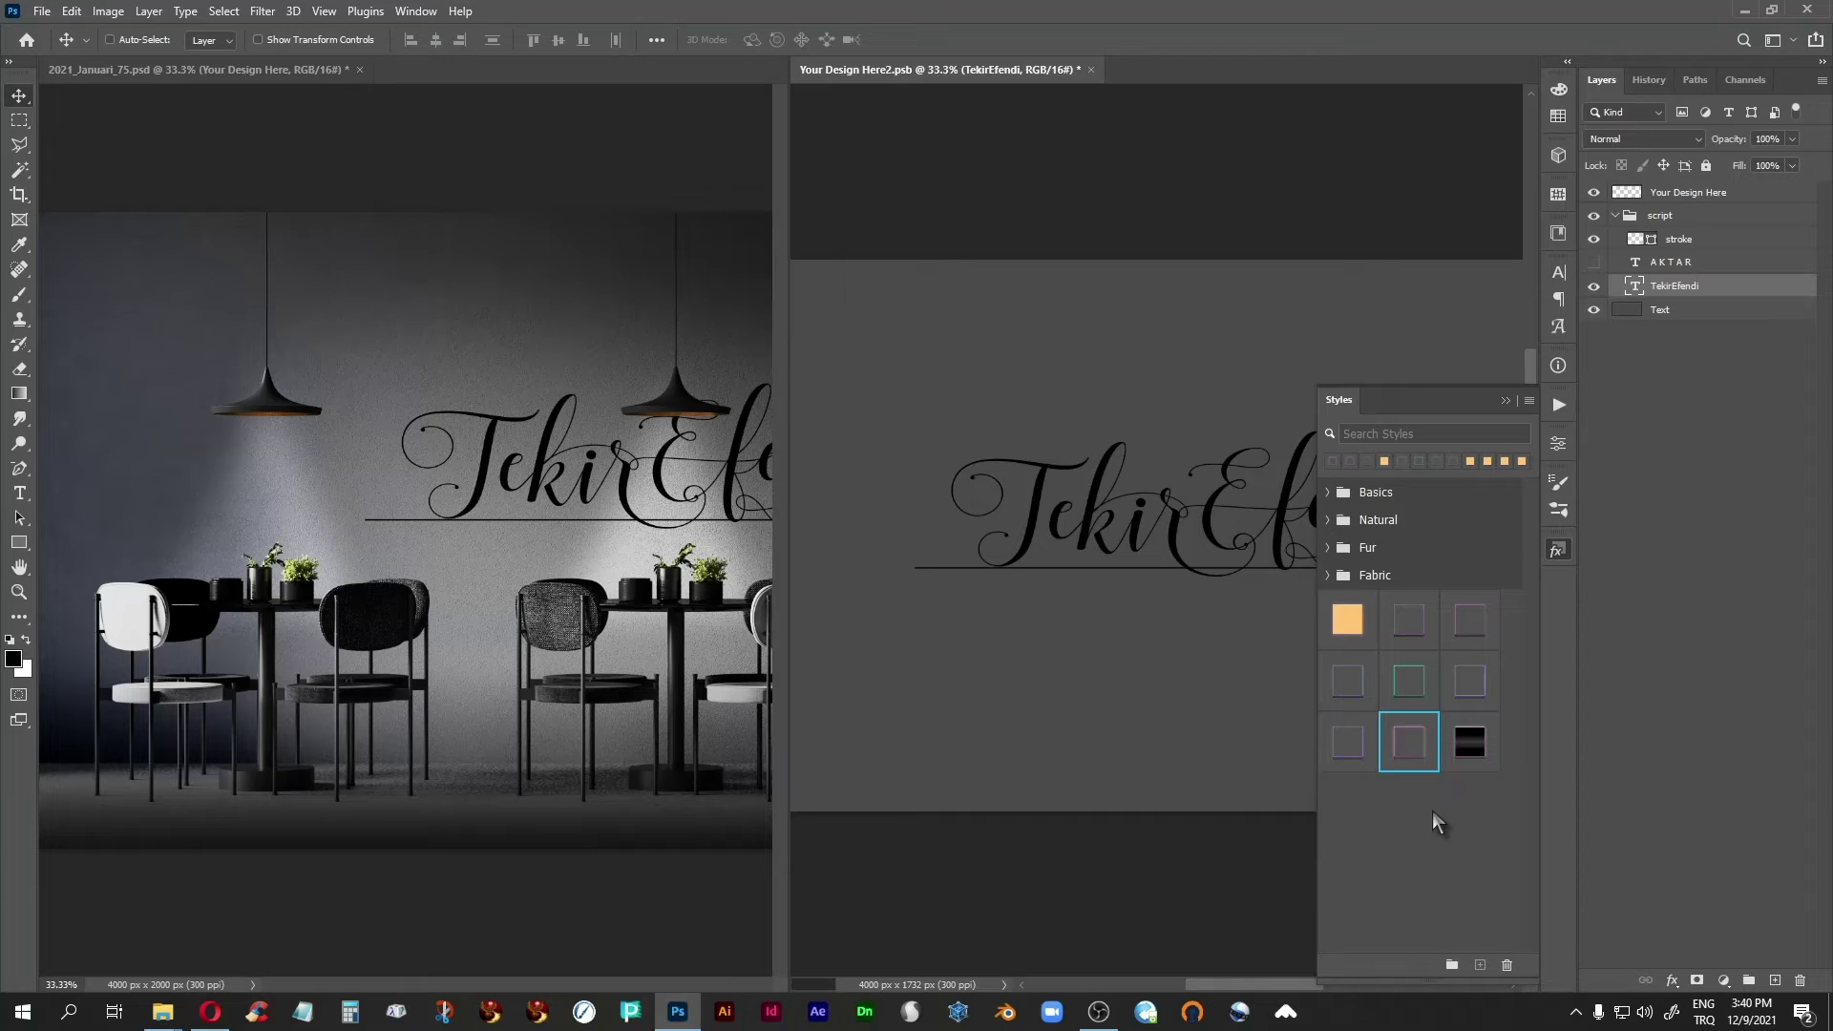
click(1409, 744)
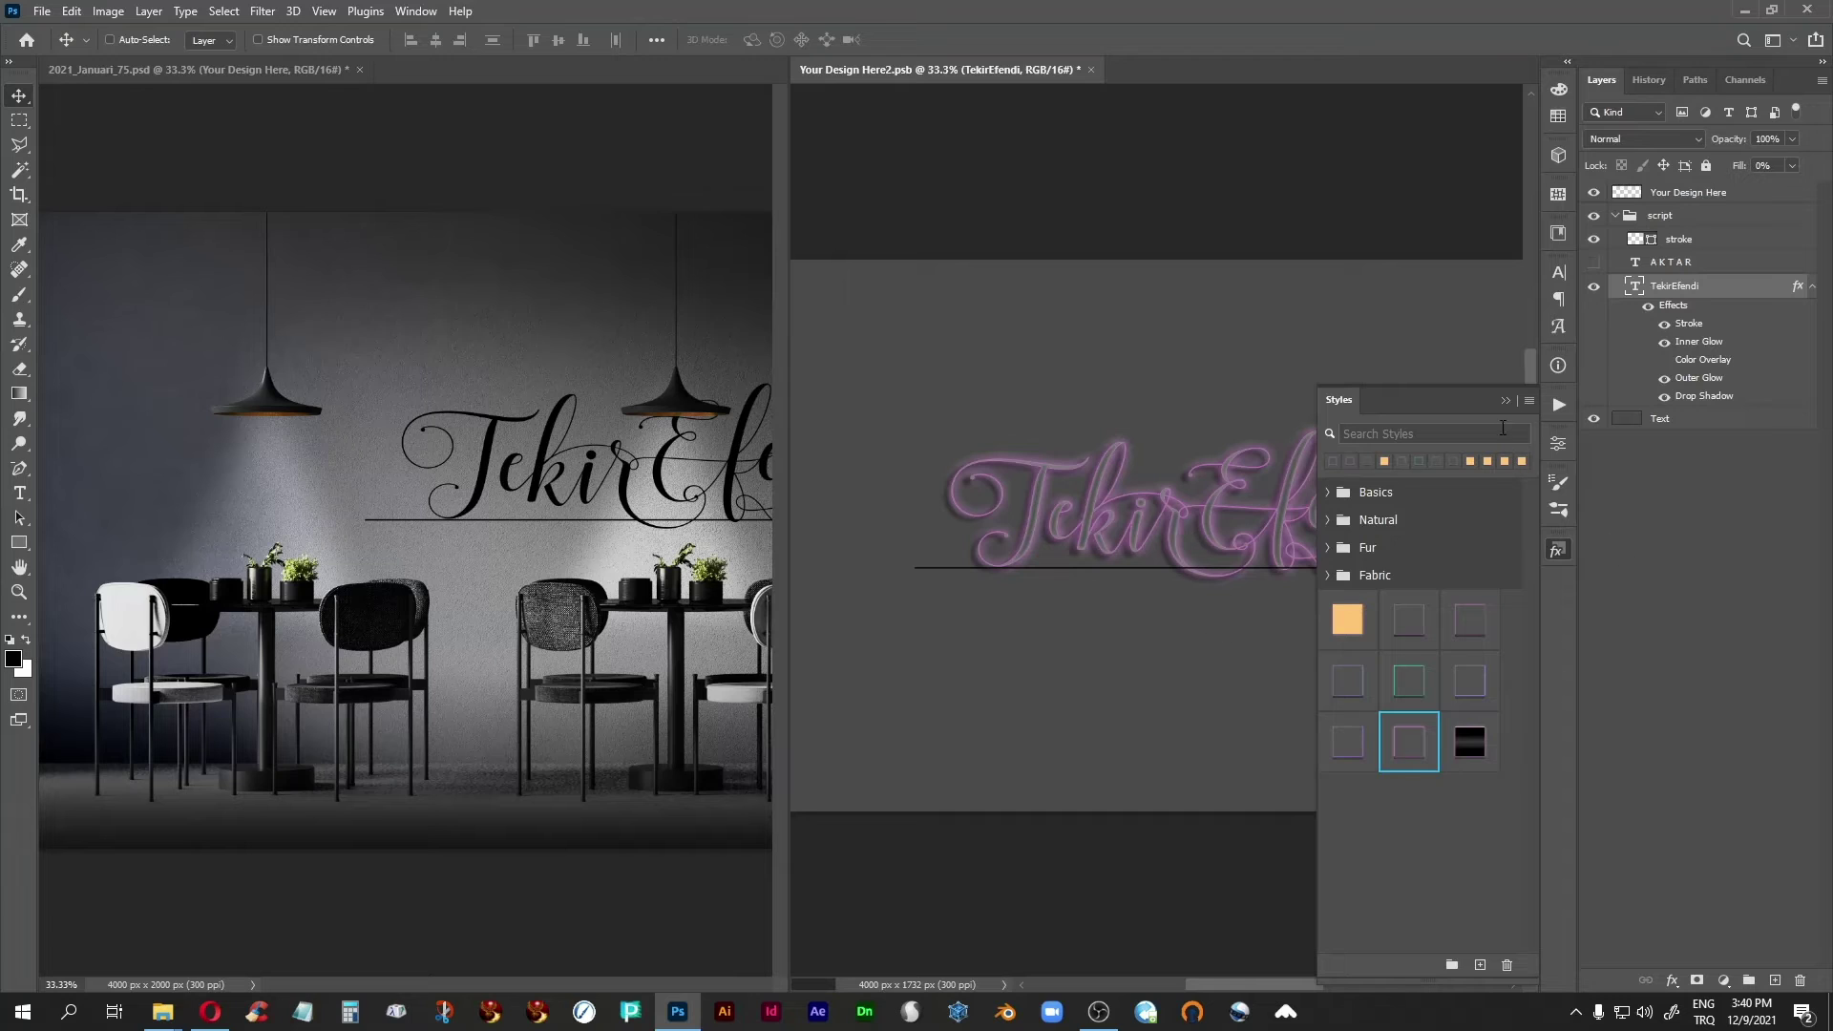
Apply the same pink neon glow style to the stroke layer of the script group.
click(1640, 241)
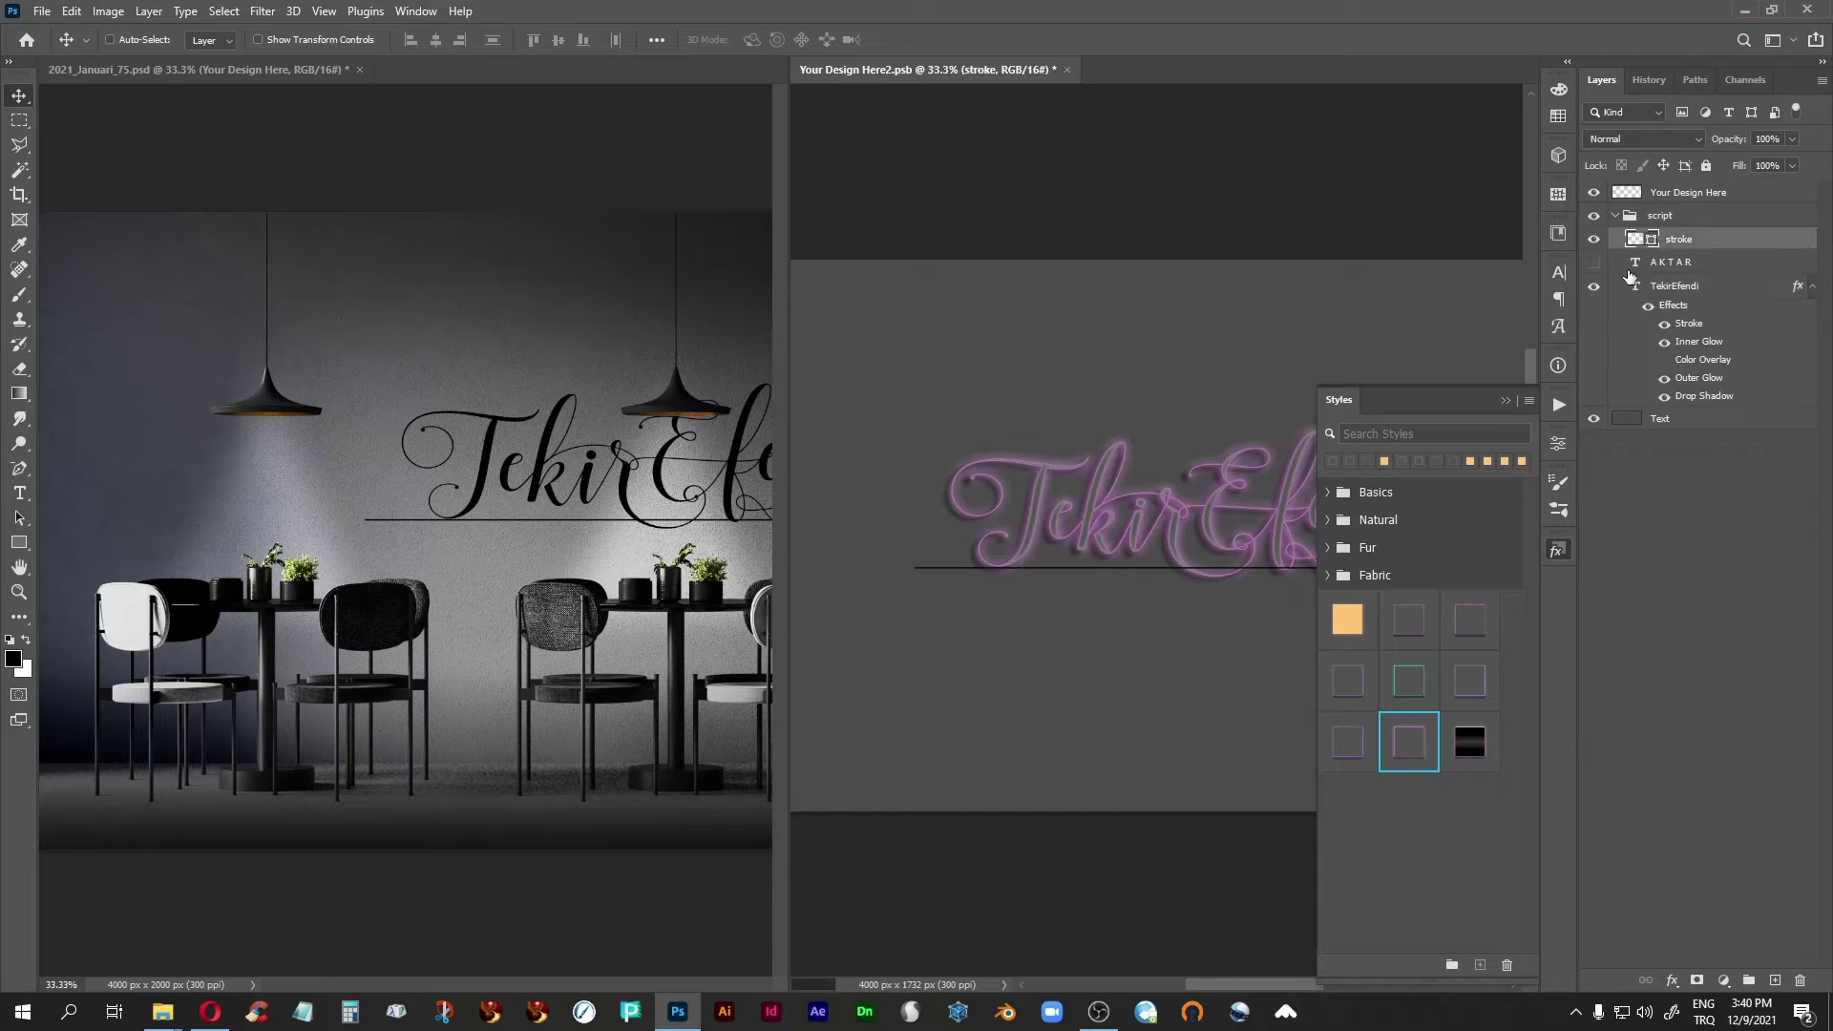
click(1411, 745)
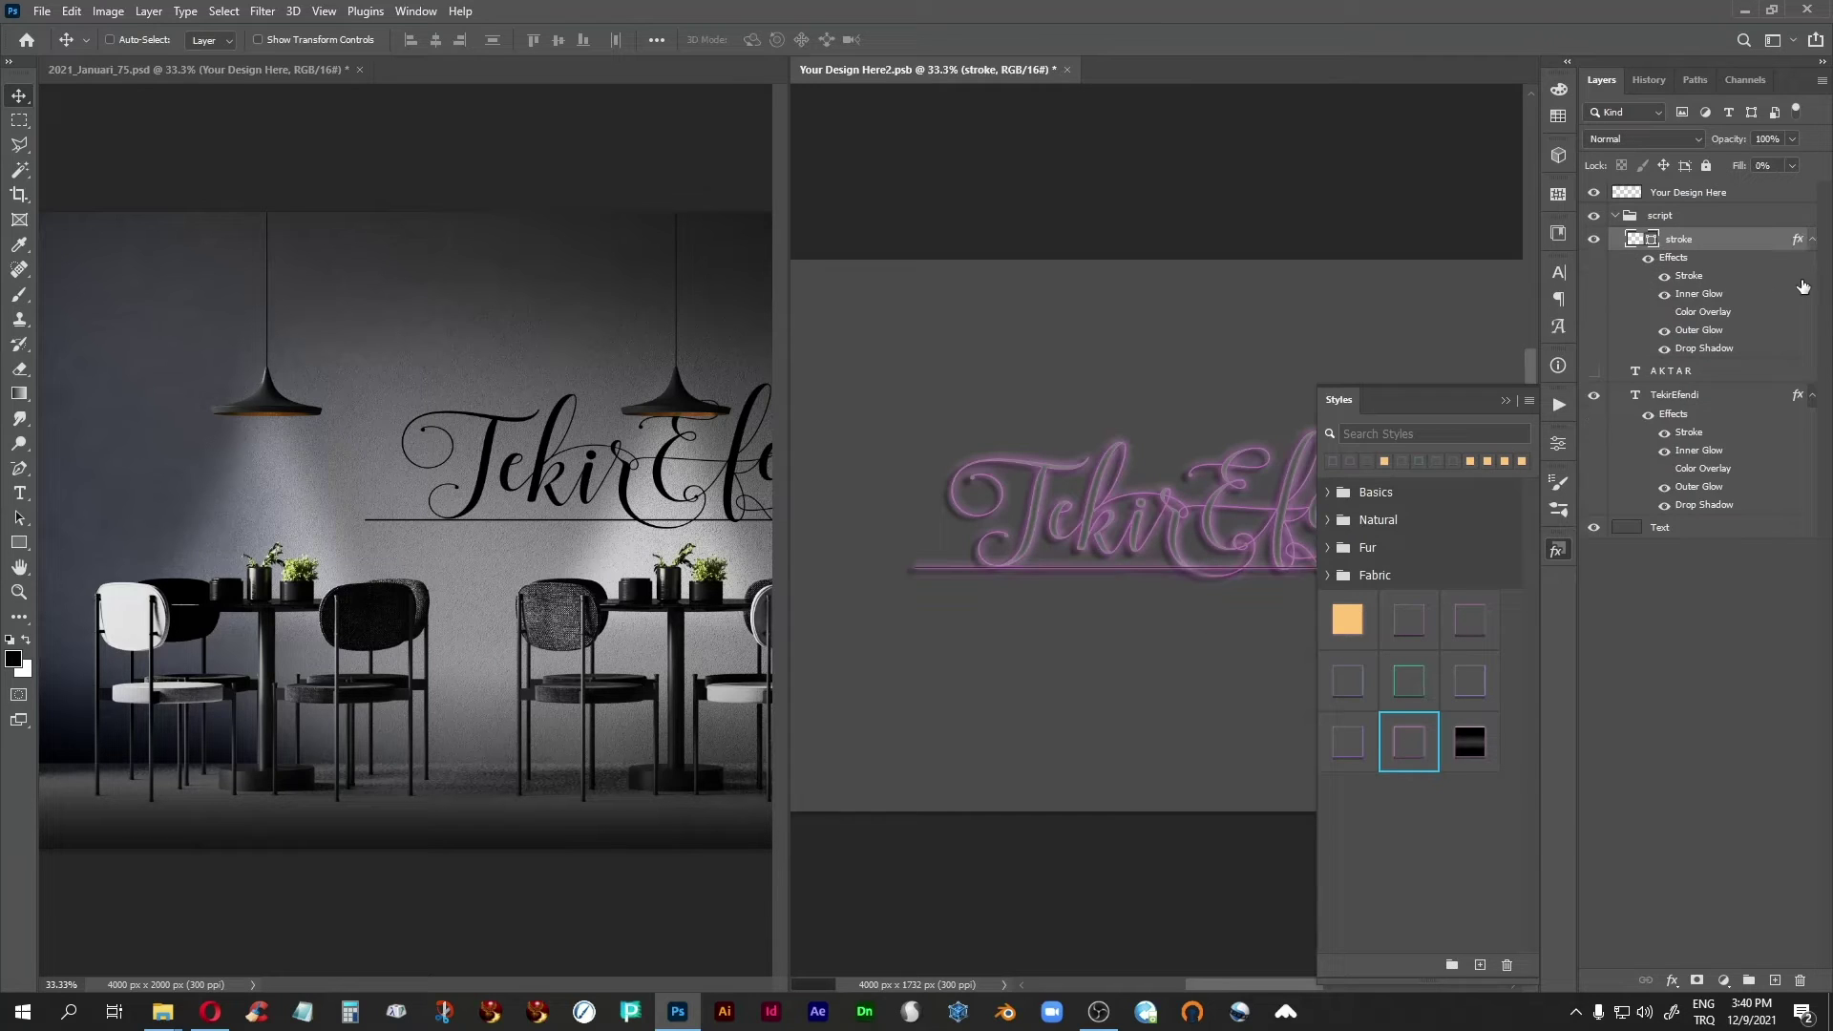
click(1505, 400)
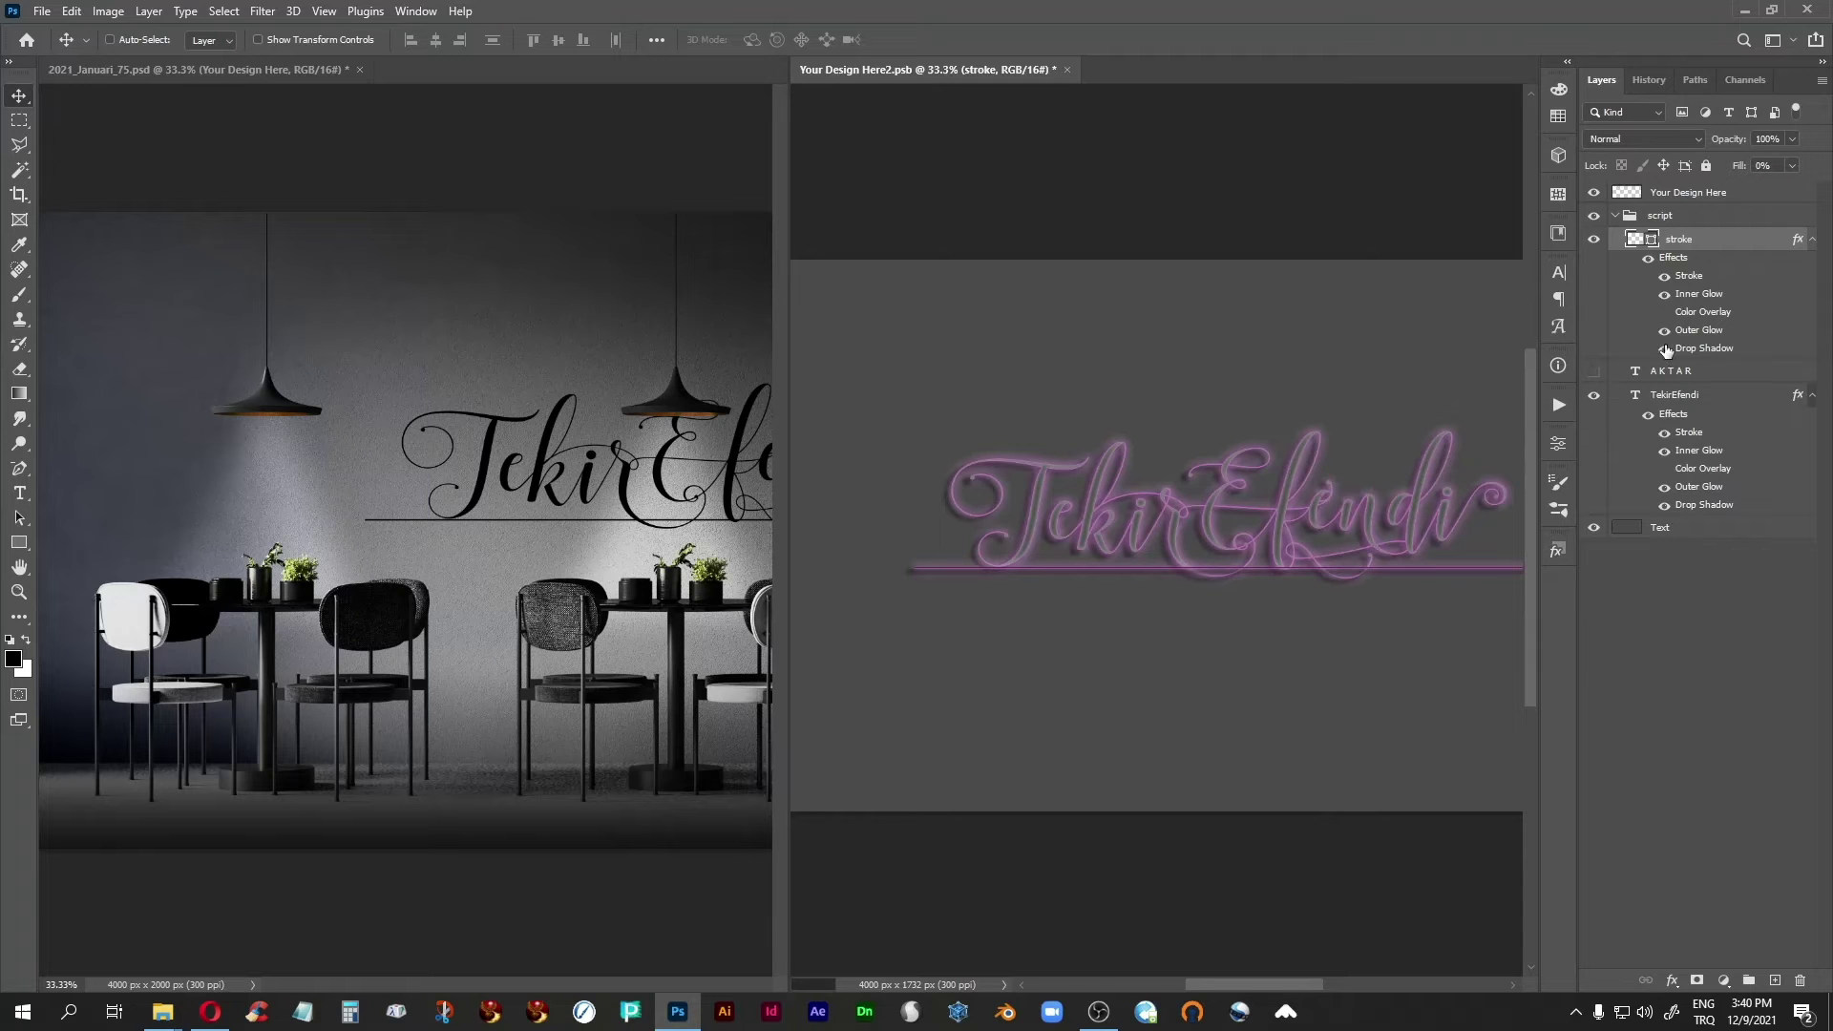
Save the smart object with its gray Text layer hidden, and set the Your Design Here layer in 2021_Januari_75.psd to Normal blending.
click(1593, 527)
key(ctrl+s)
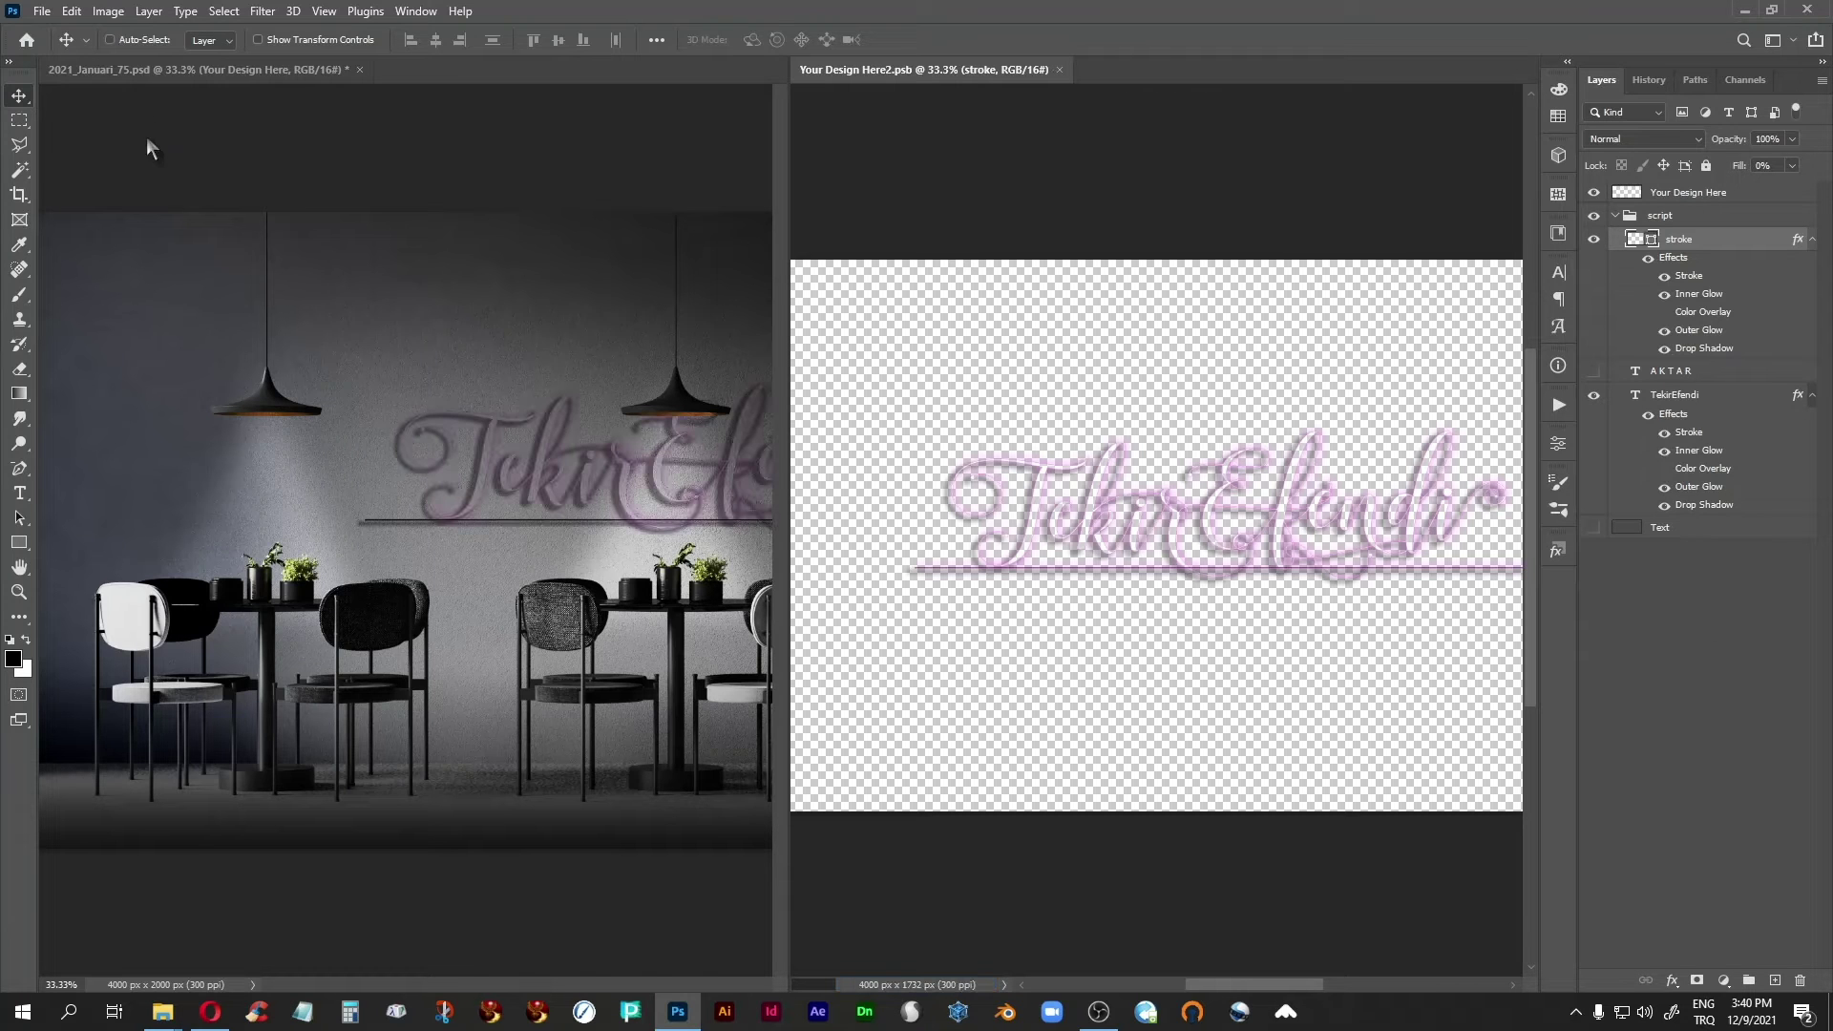
click(176, 69)
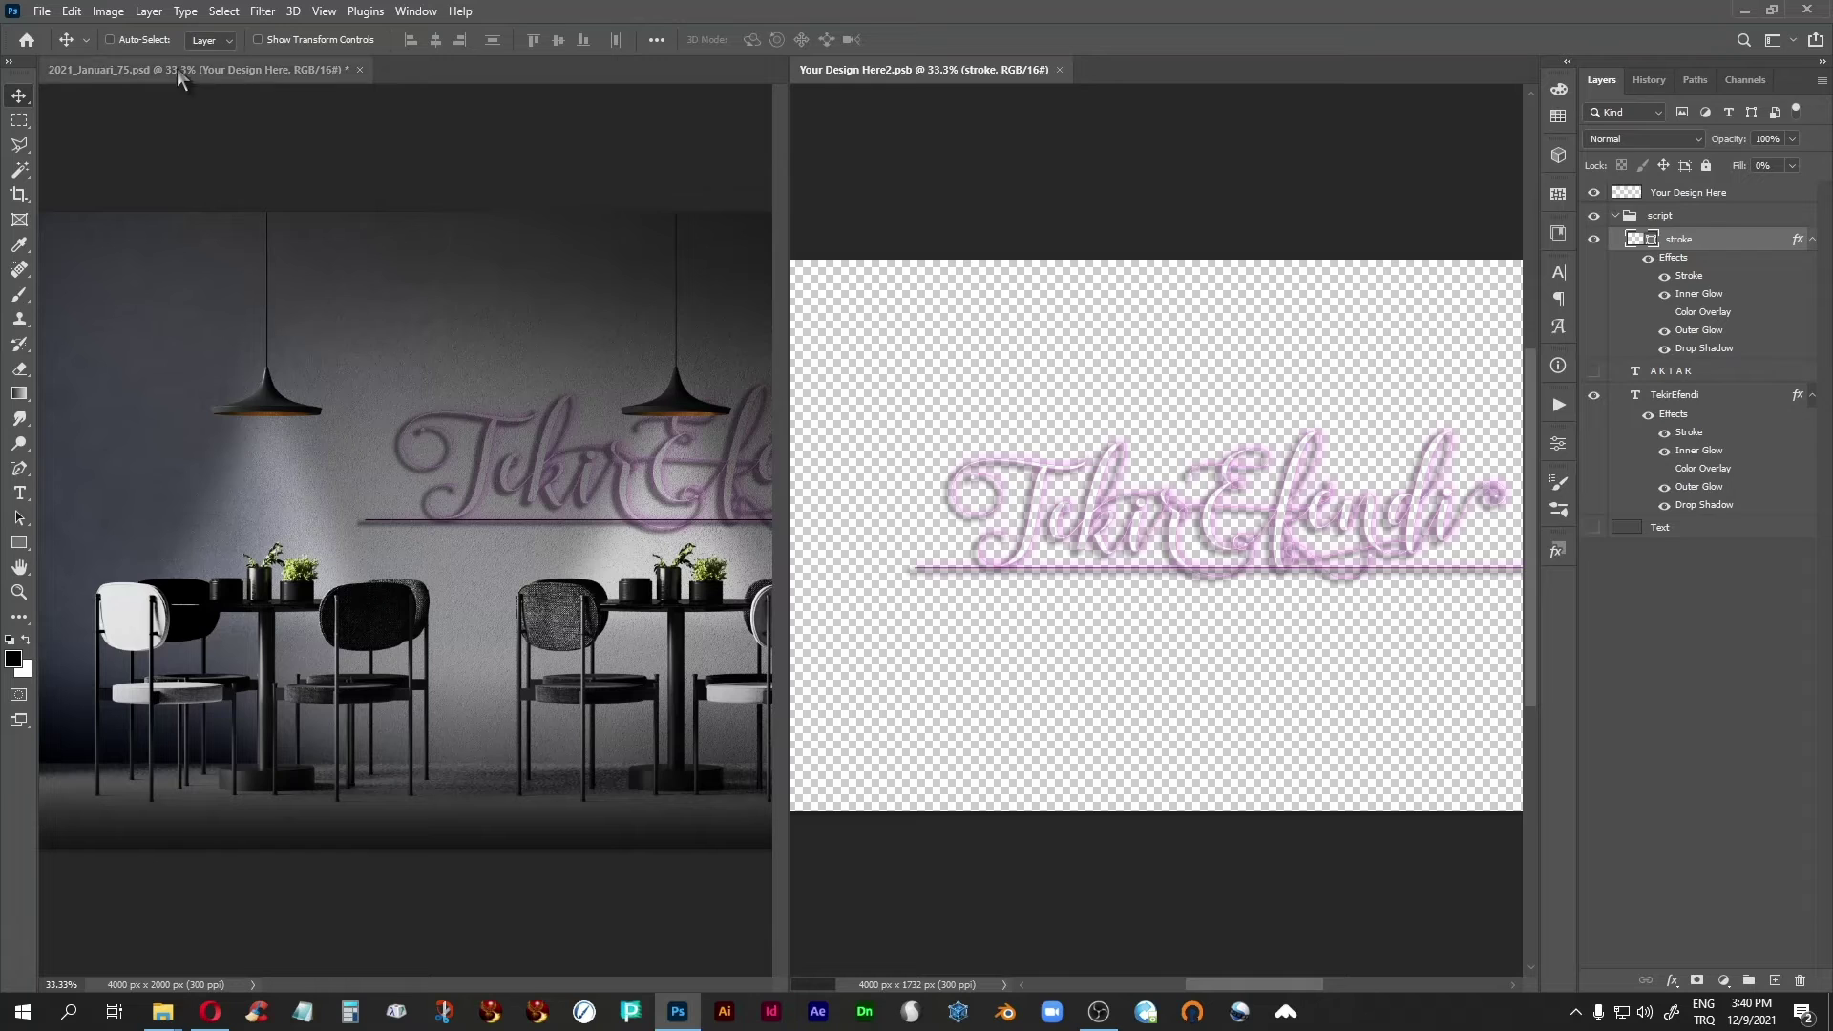
click(1698, 143)
click(1612, 162)
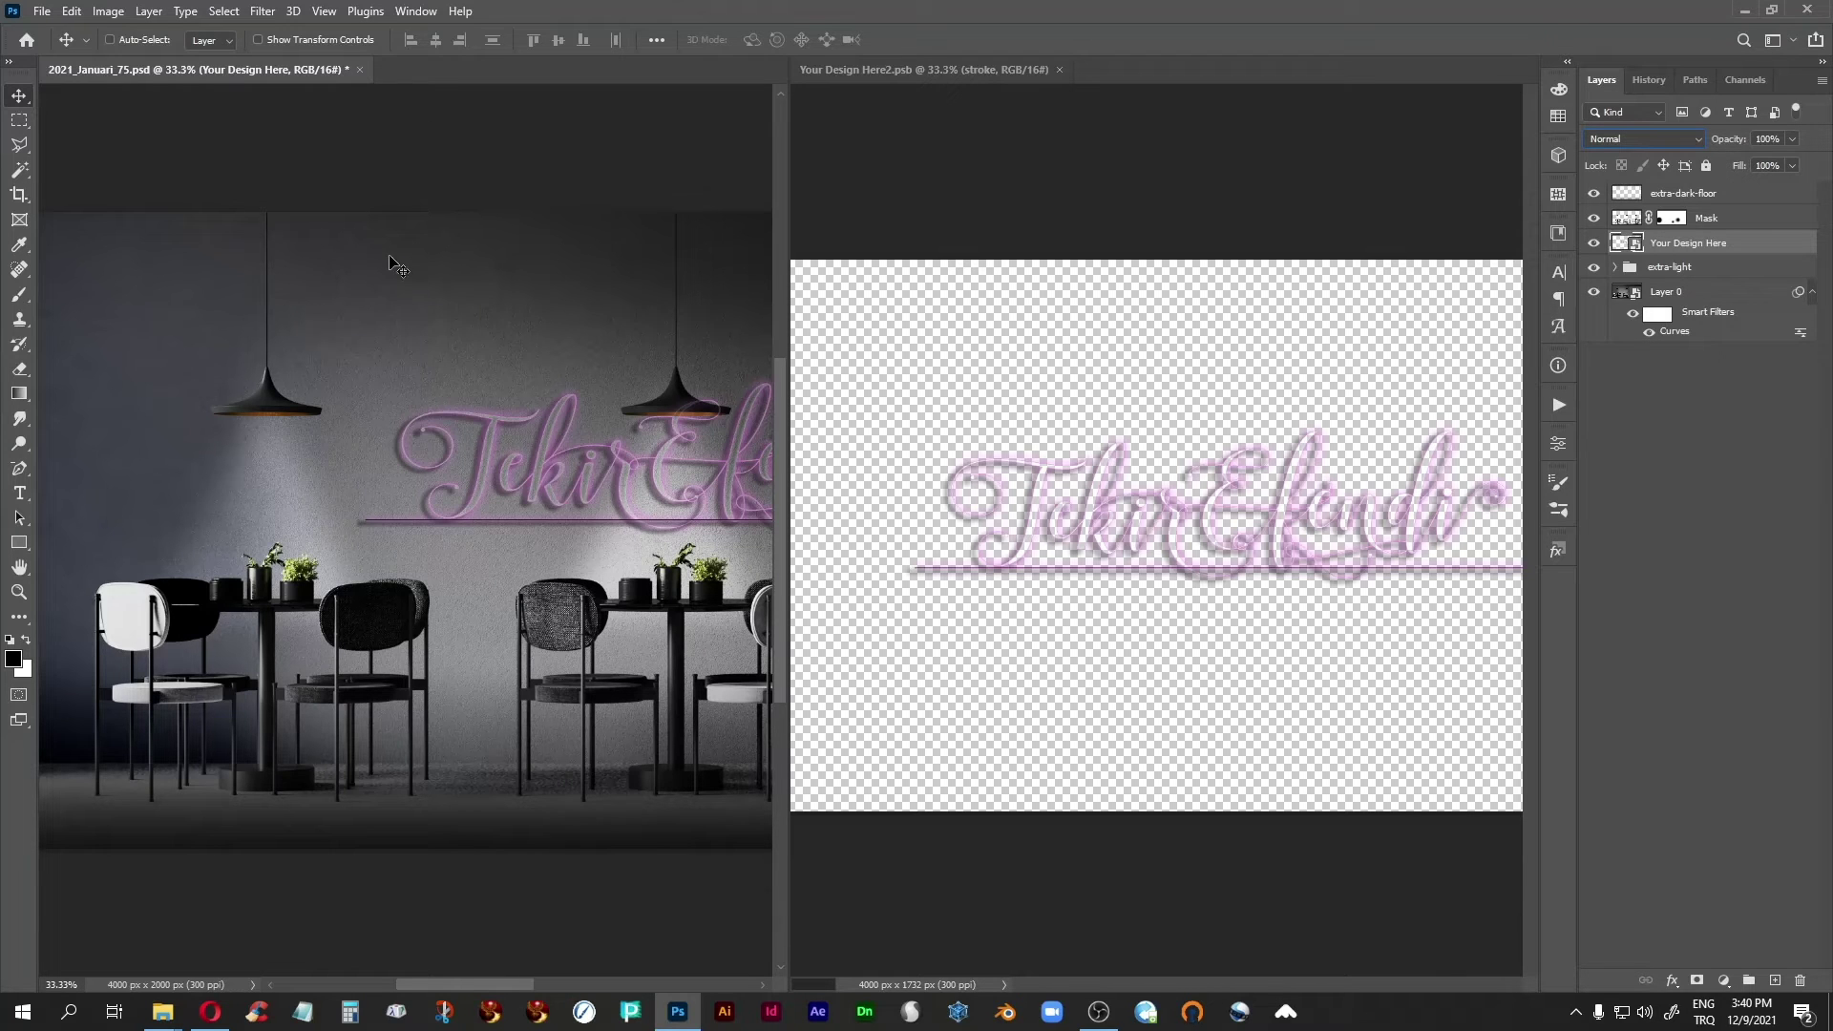
Examine the neon script on the mockup wall in full screen and at 50% around the middle lamp.
click(1022, 614)
click(320, 126)
key(f)
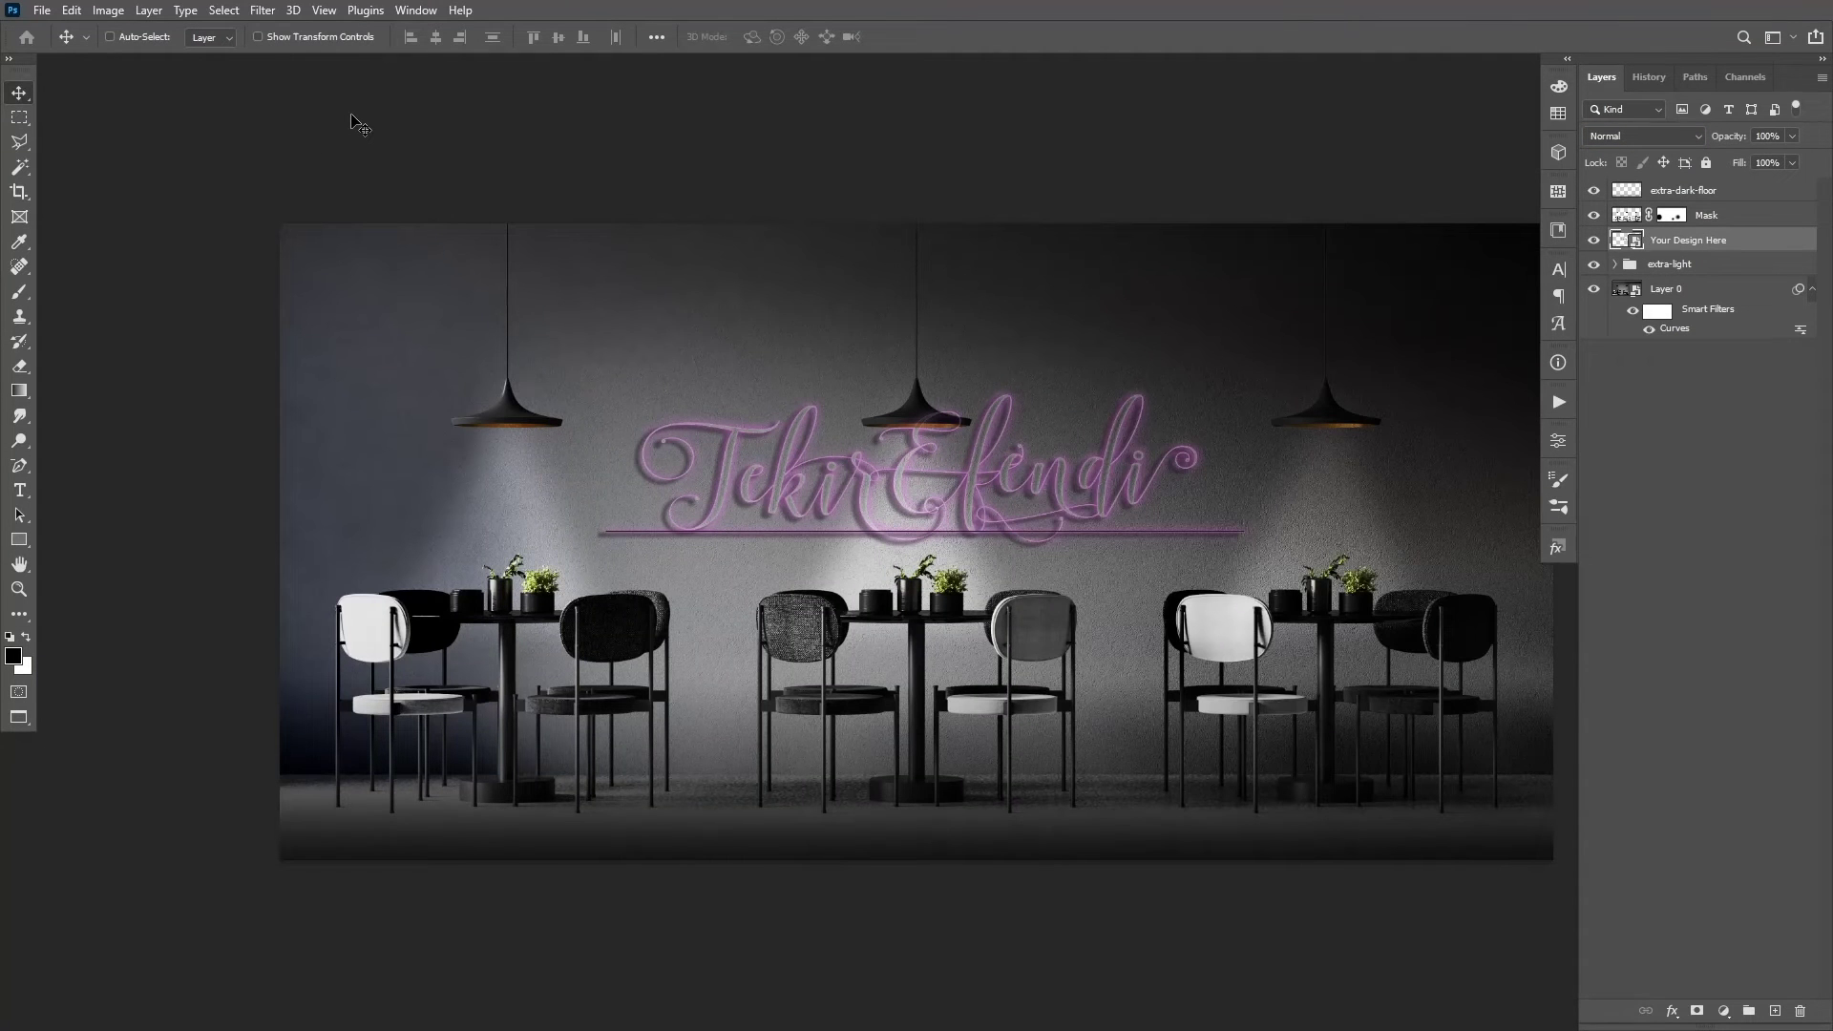
key(ctrl+plus)
drag(825, 719, 703, 748)
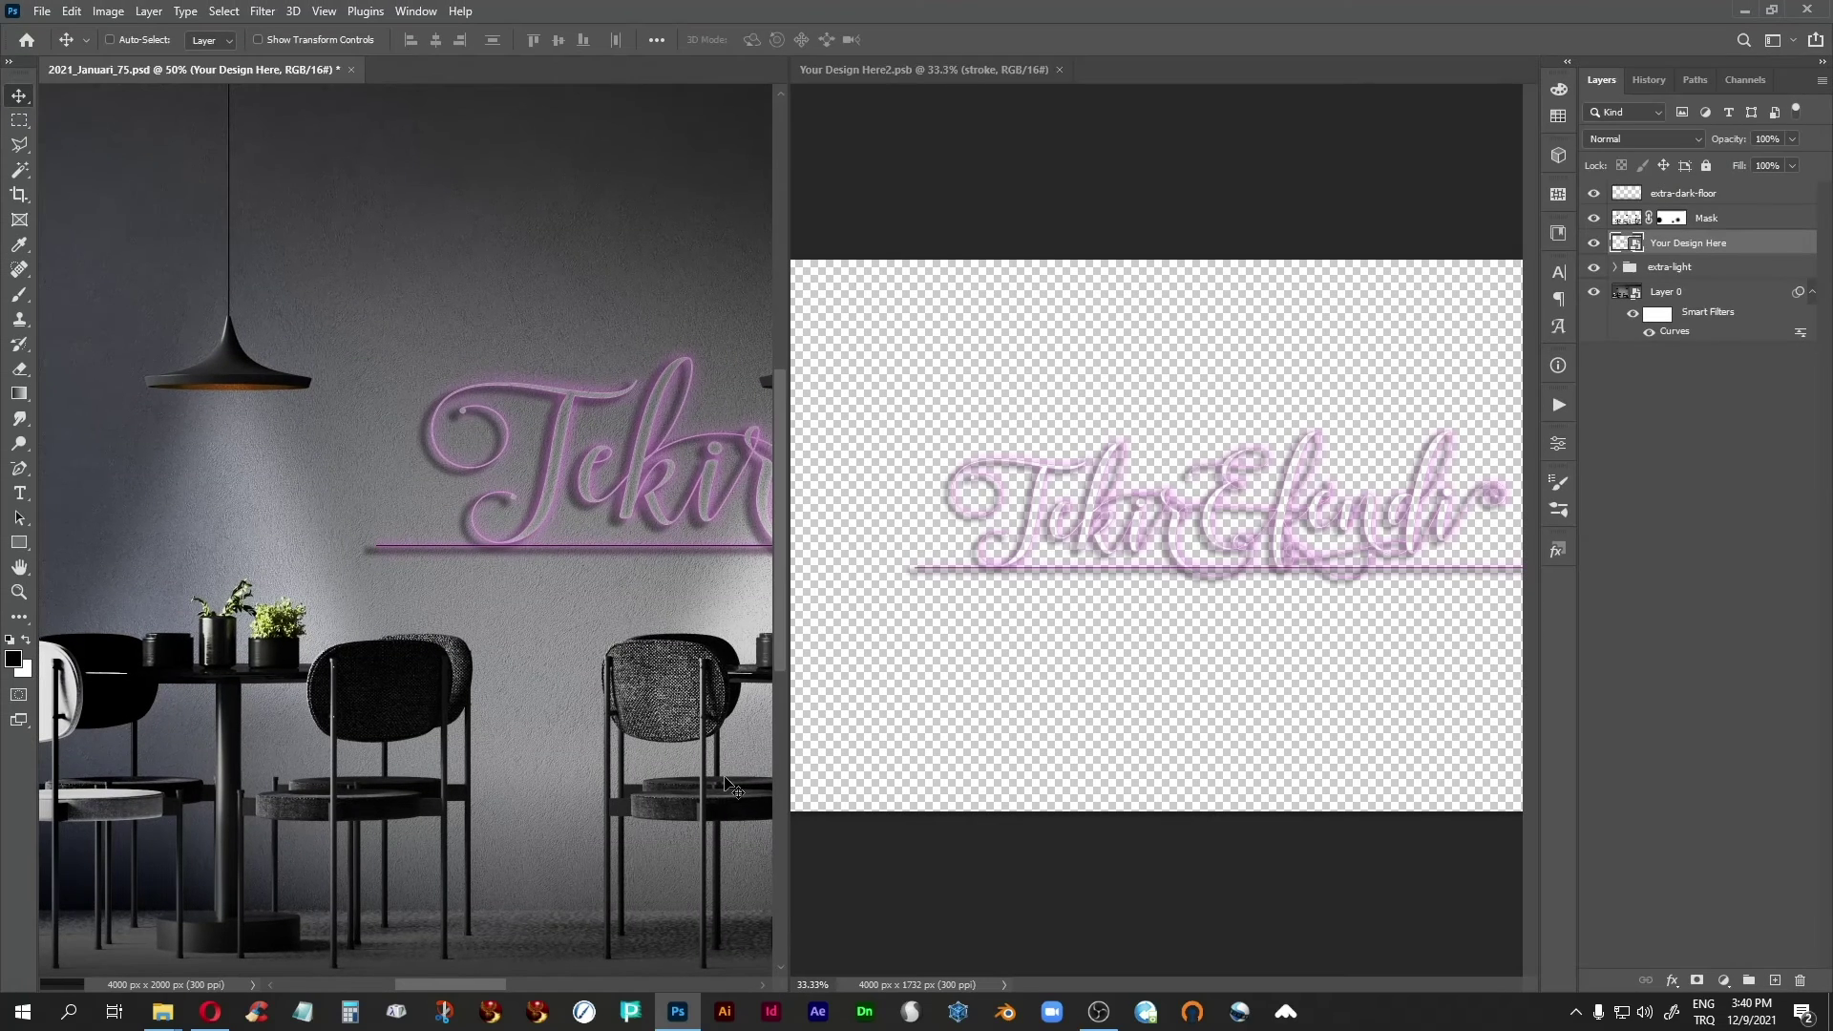
click(914, 67)
click(239, 72)
drag(585, 573, 227, 597)
mouse_move(364, 633)
mouse_down()
mouse_move(334, 659)
mouse_move(335, 638)
mouse_move(393, 626)
mouse_up()
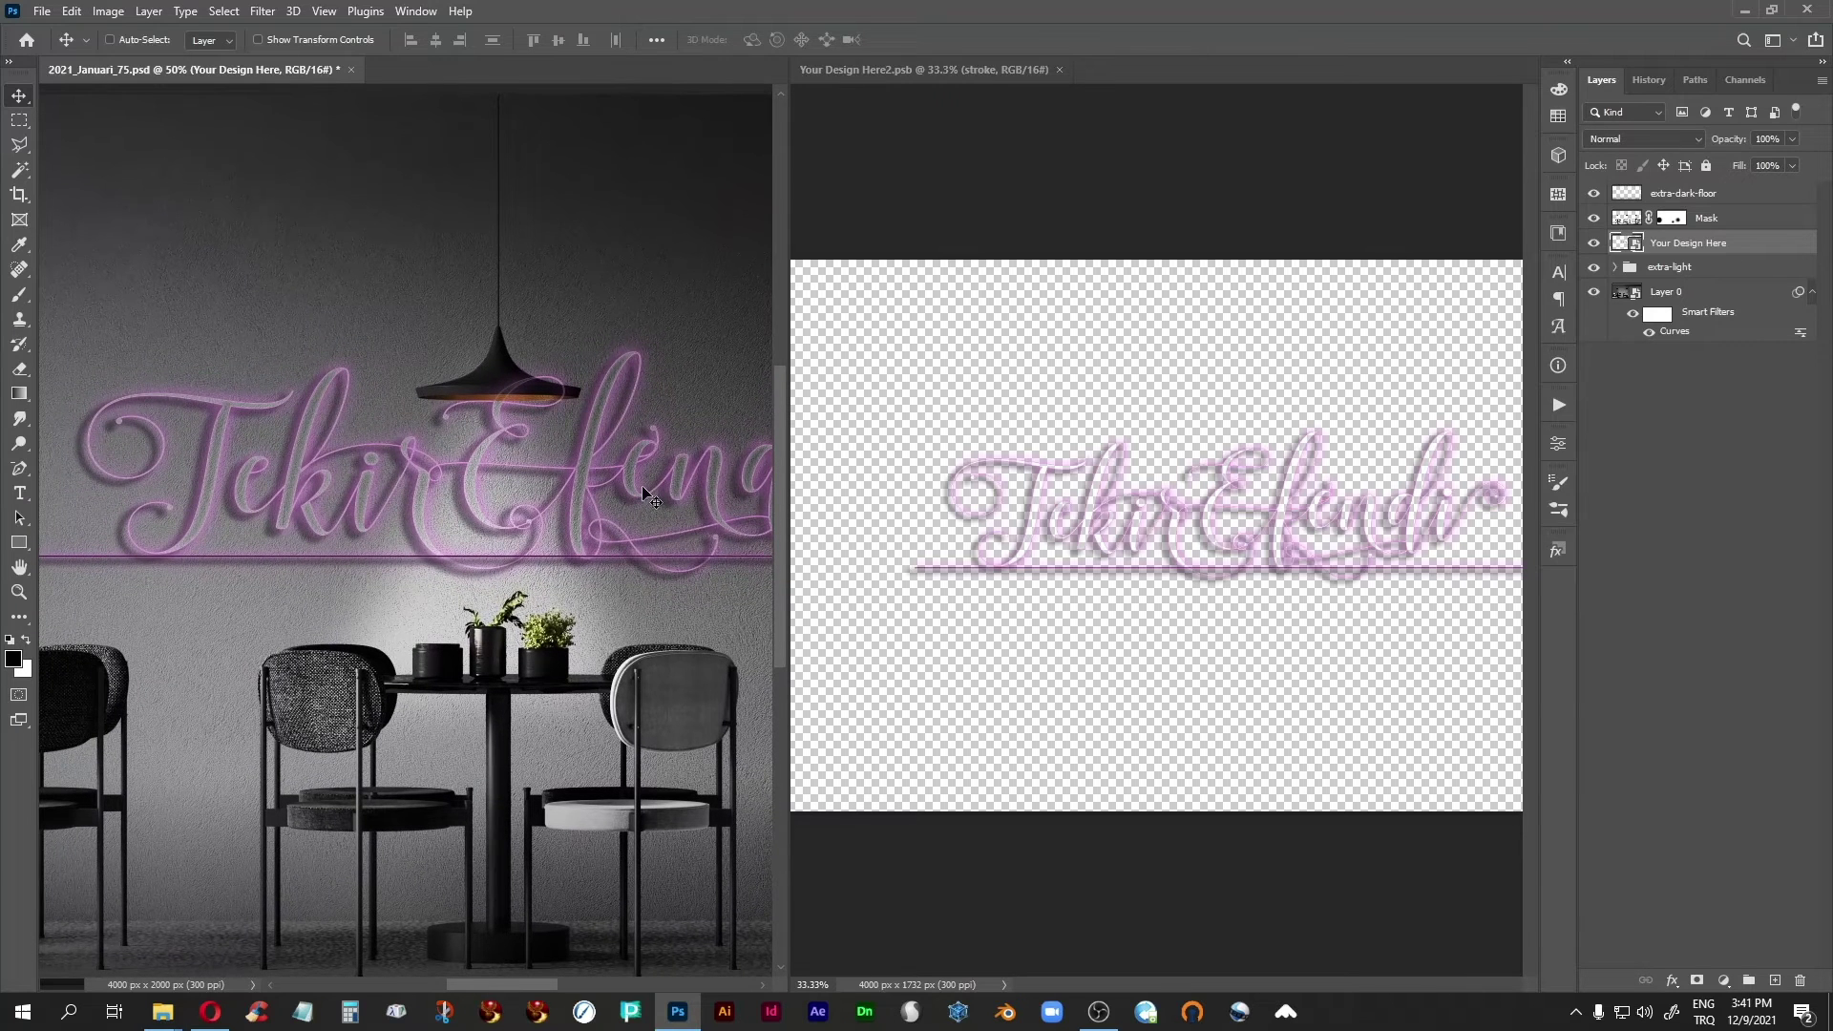
Move the script group down in Your Design Here2.psb until the lettering sits just below the middle lamp, and save to update the mockup.
click(1018, 76)
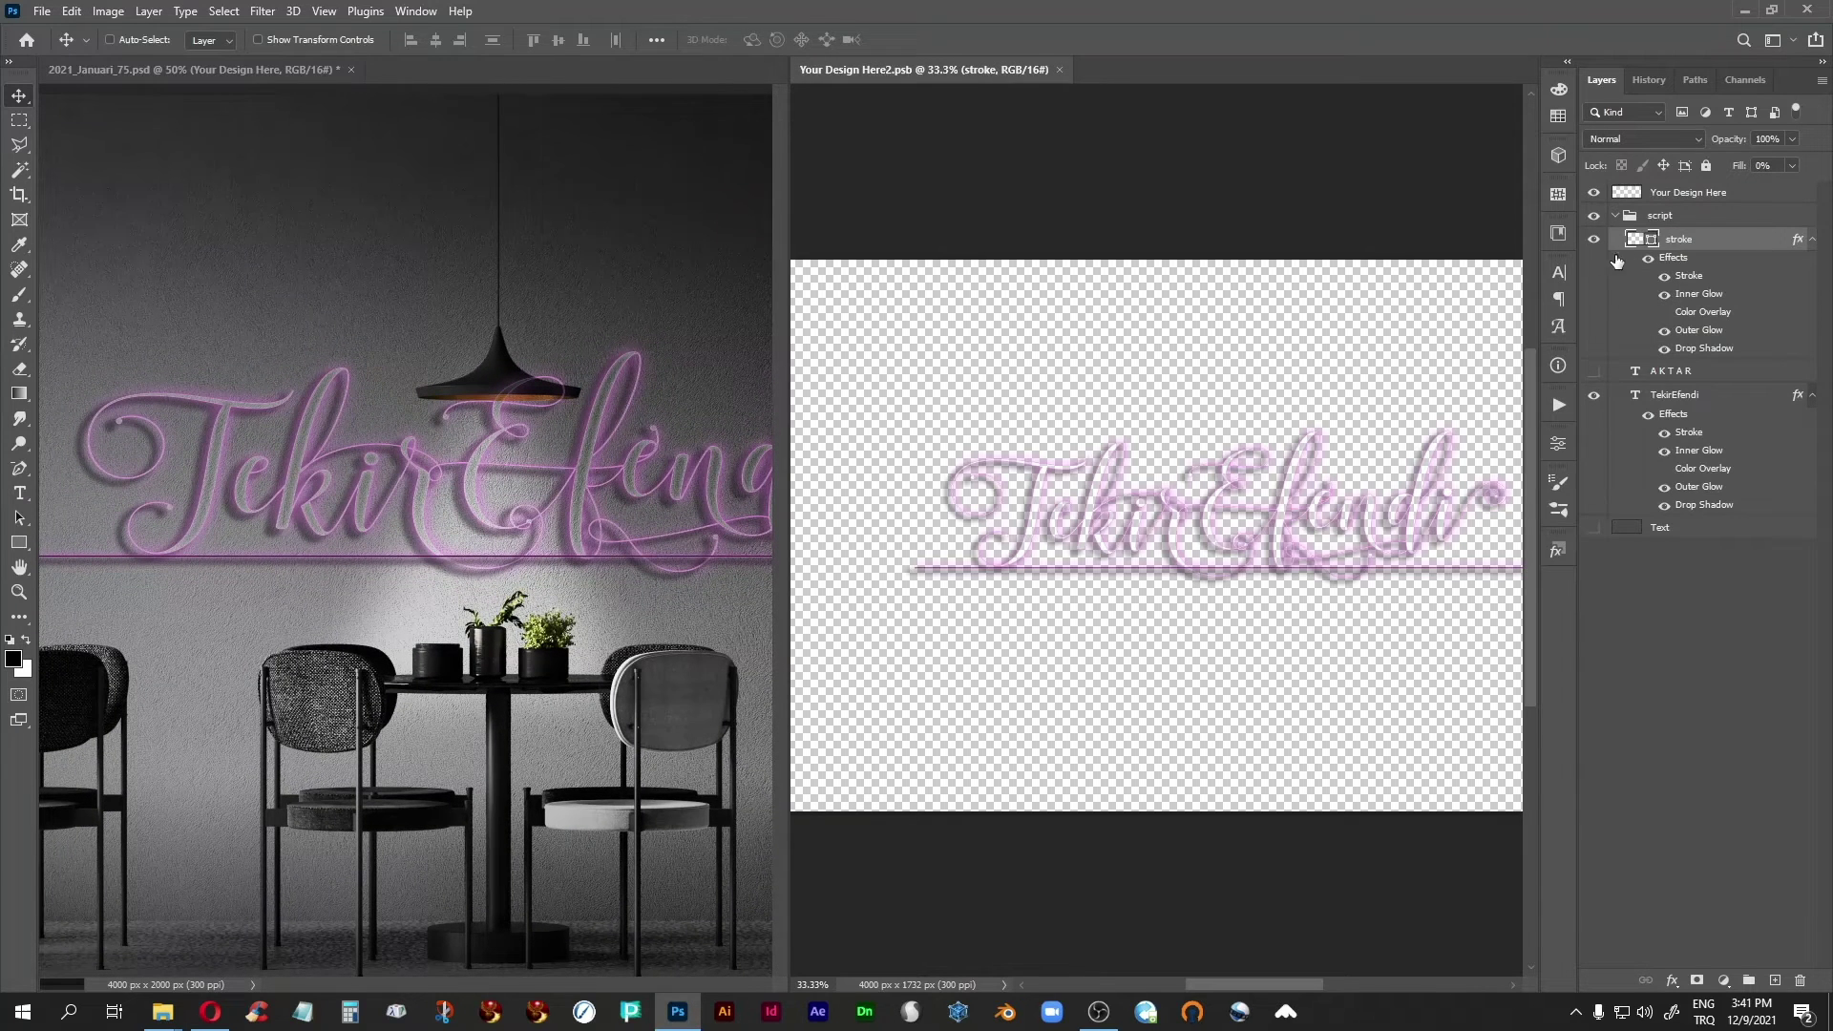
click(1633, 222)
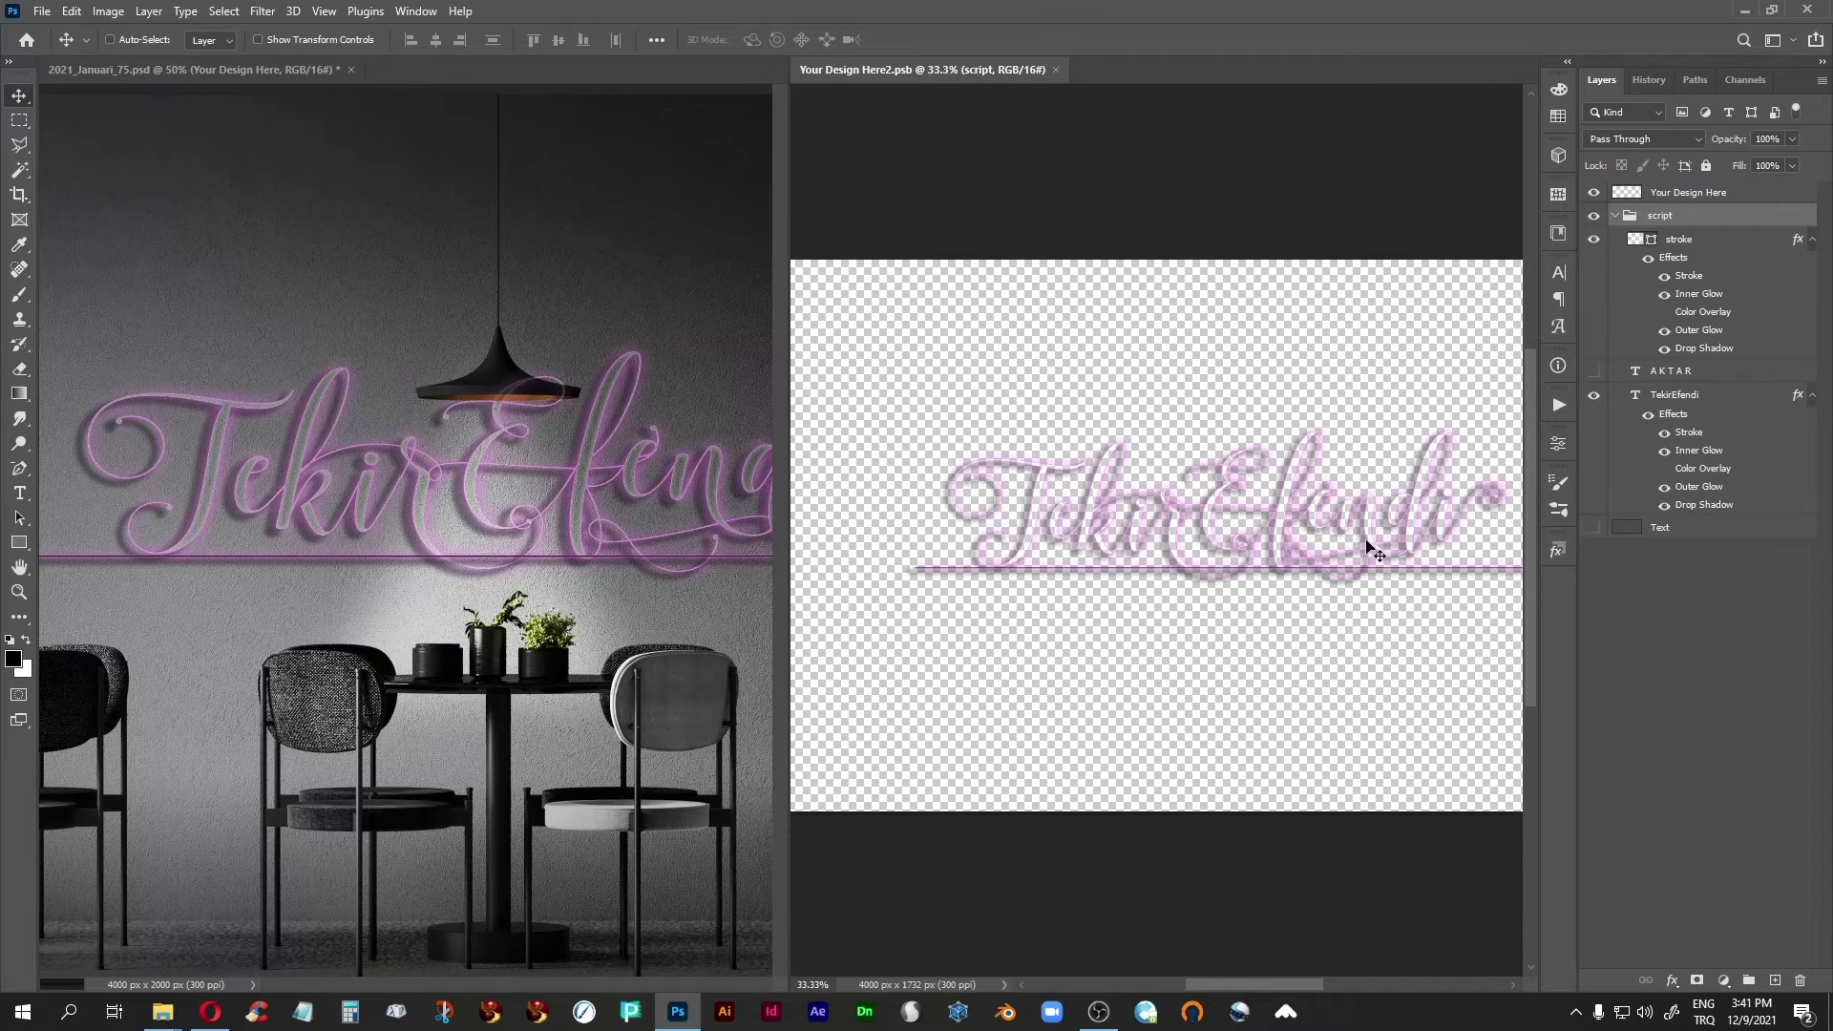
key(shift+Down)
key(shift+Down)
key(shift+Down)
key(shift+Down)
key(shift+Down)
key(shift+Down)
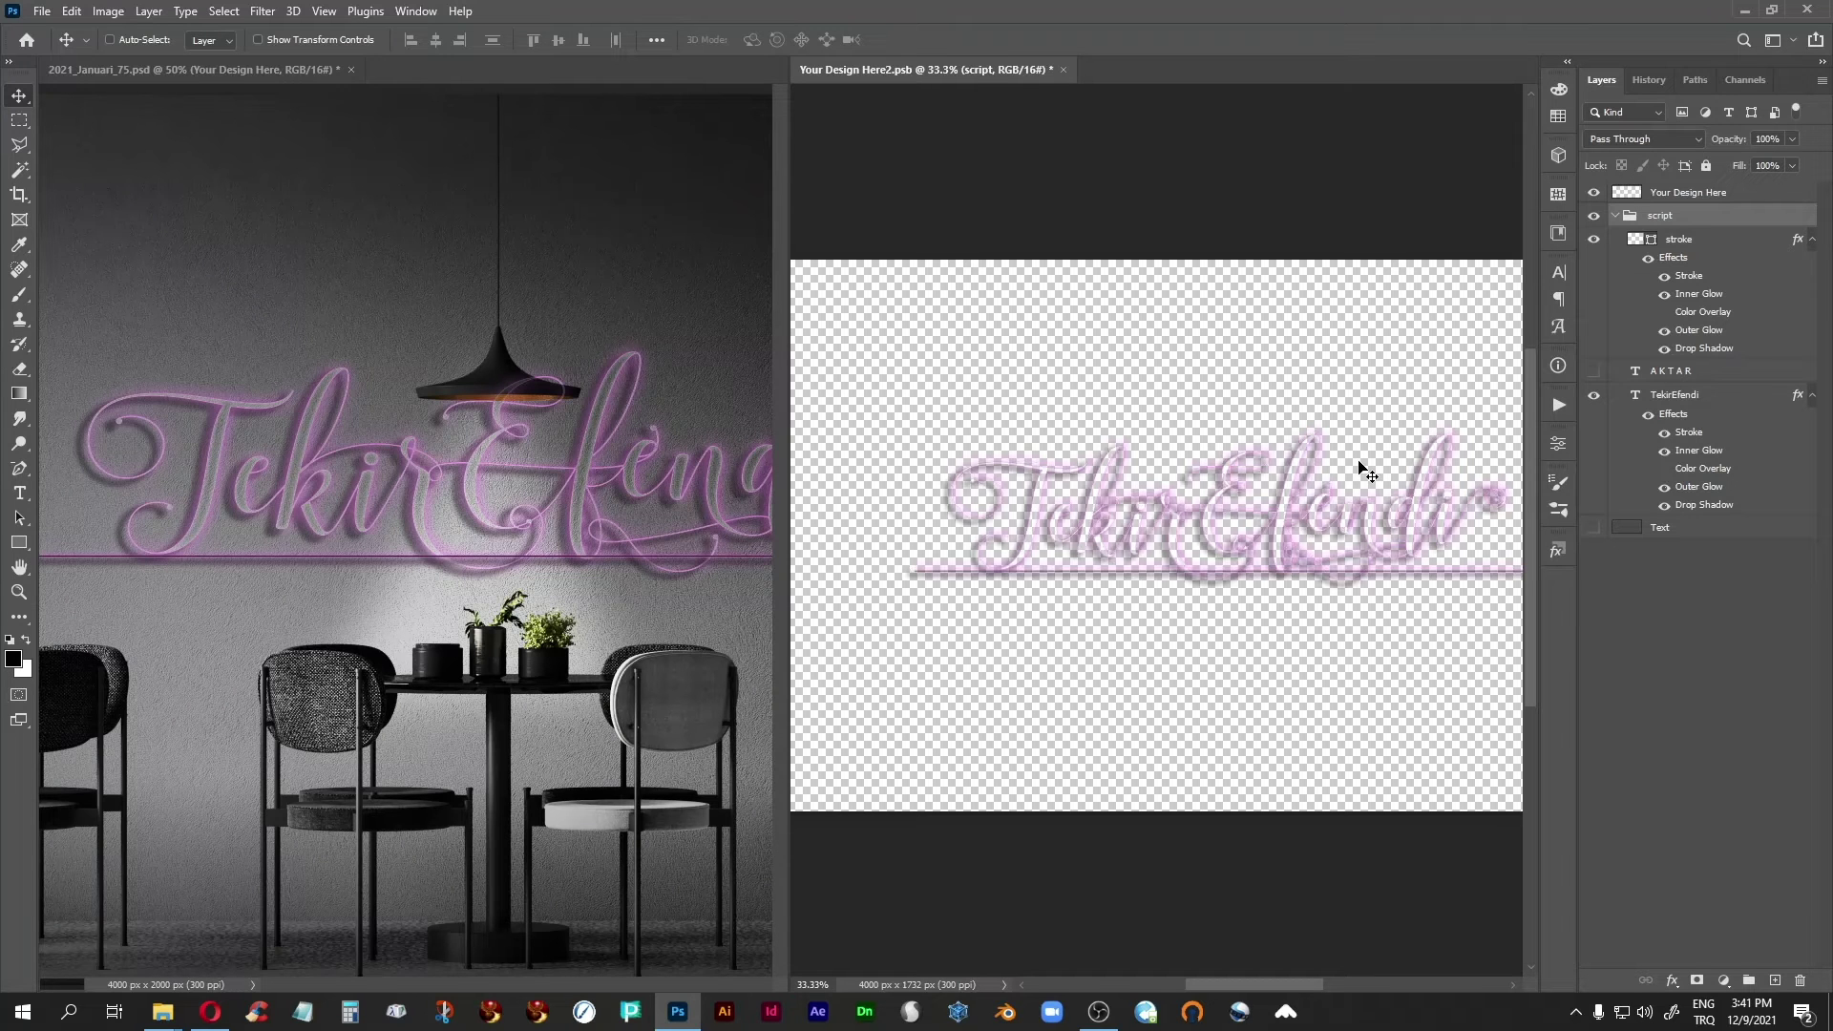
key(ctrl+s)
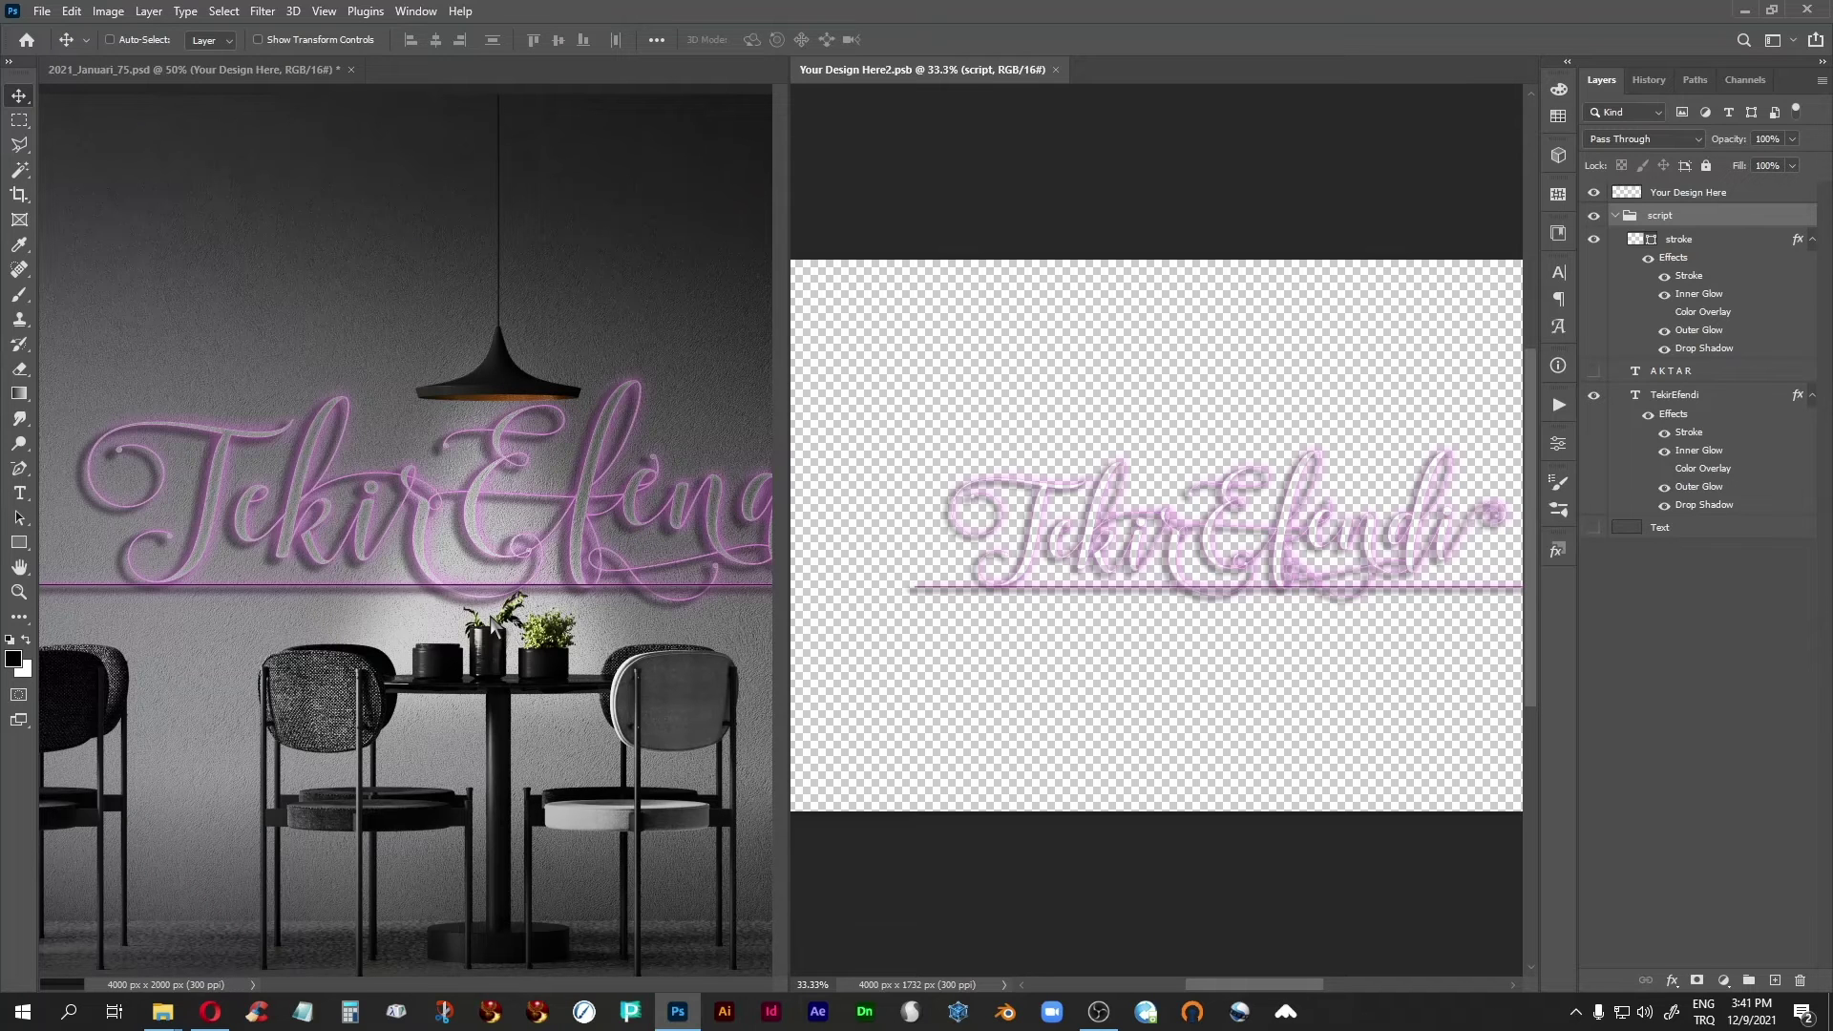
Fine-tune the script group's height by nudging it slightly up and back down, saving after each adjustment to update the mockup.
key(shift+Up)
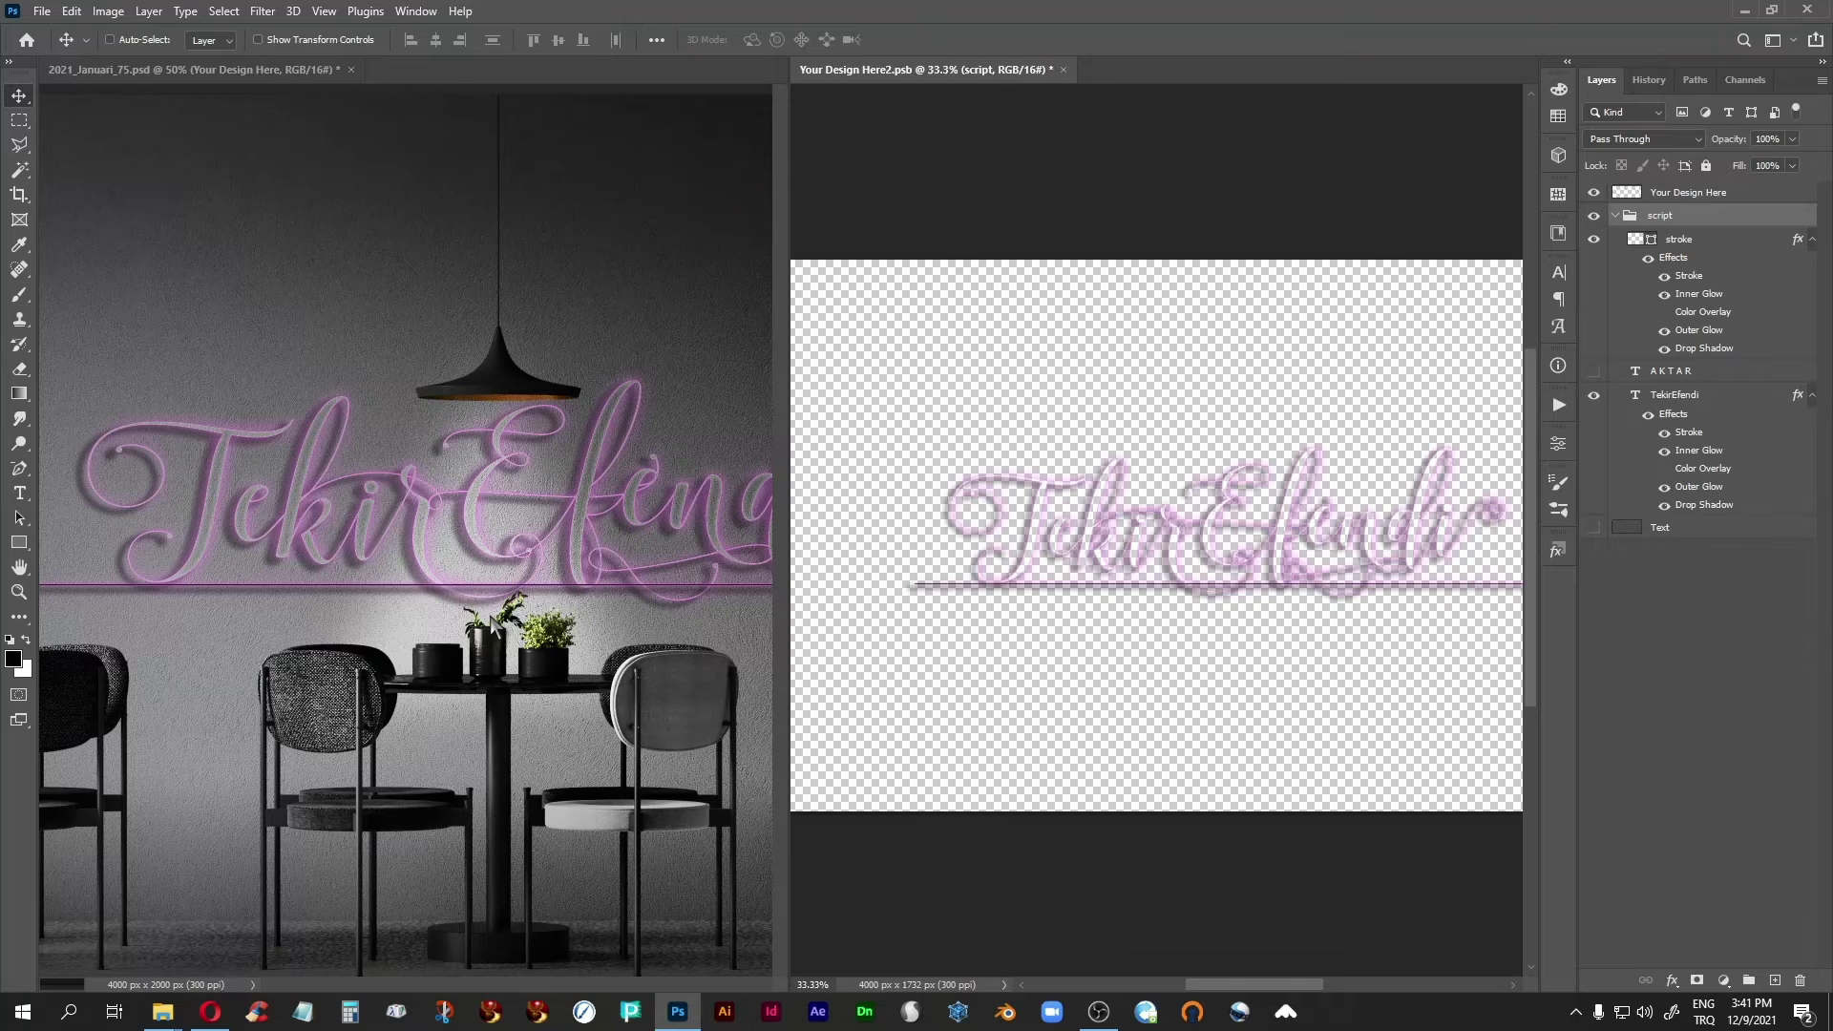
key(ctrl+s)
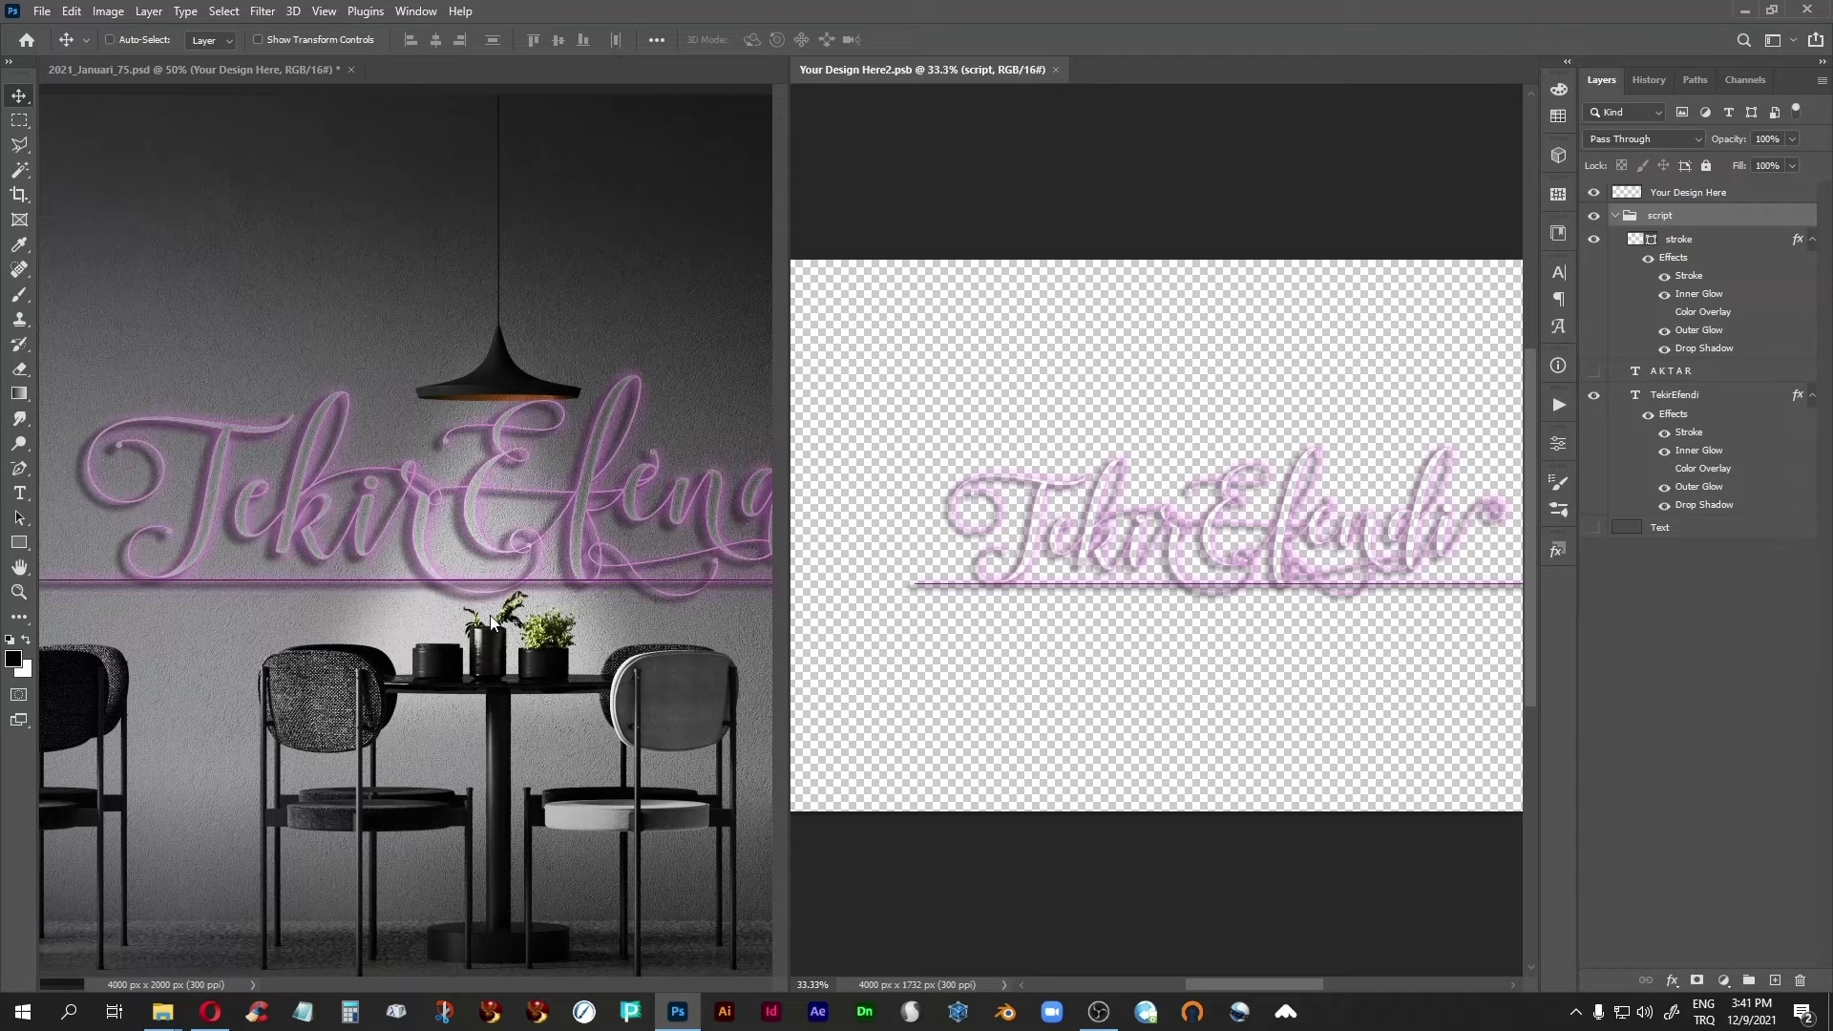
key(shift+Down)
key(shift+Down)
key(shift+Down)
key(ctrl+s)
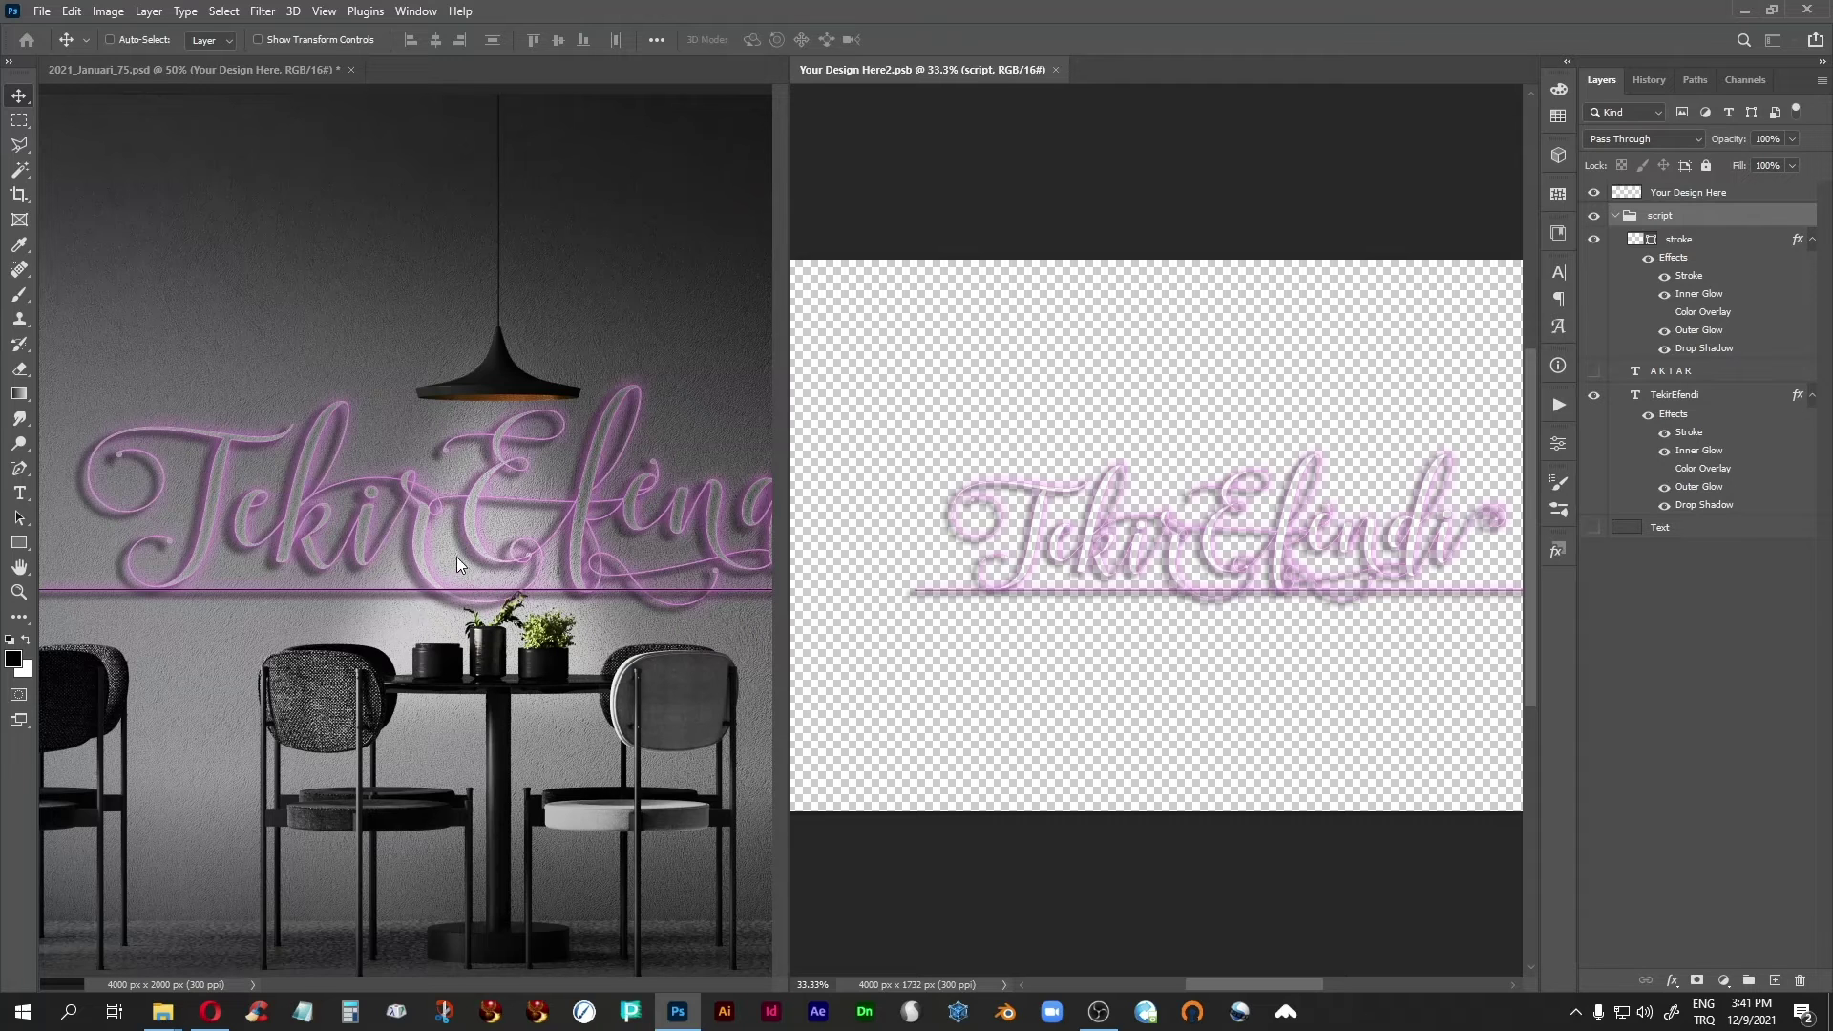
Apply the green neon style to the stroke layer under the script and save the smart object.
click(1639, 243)
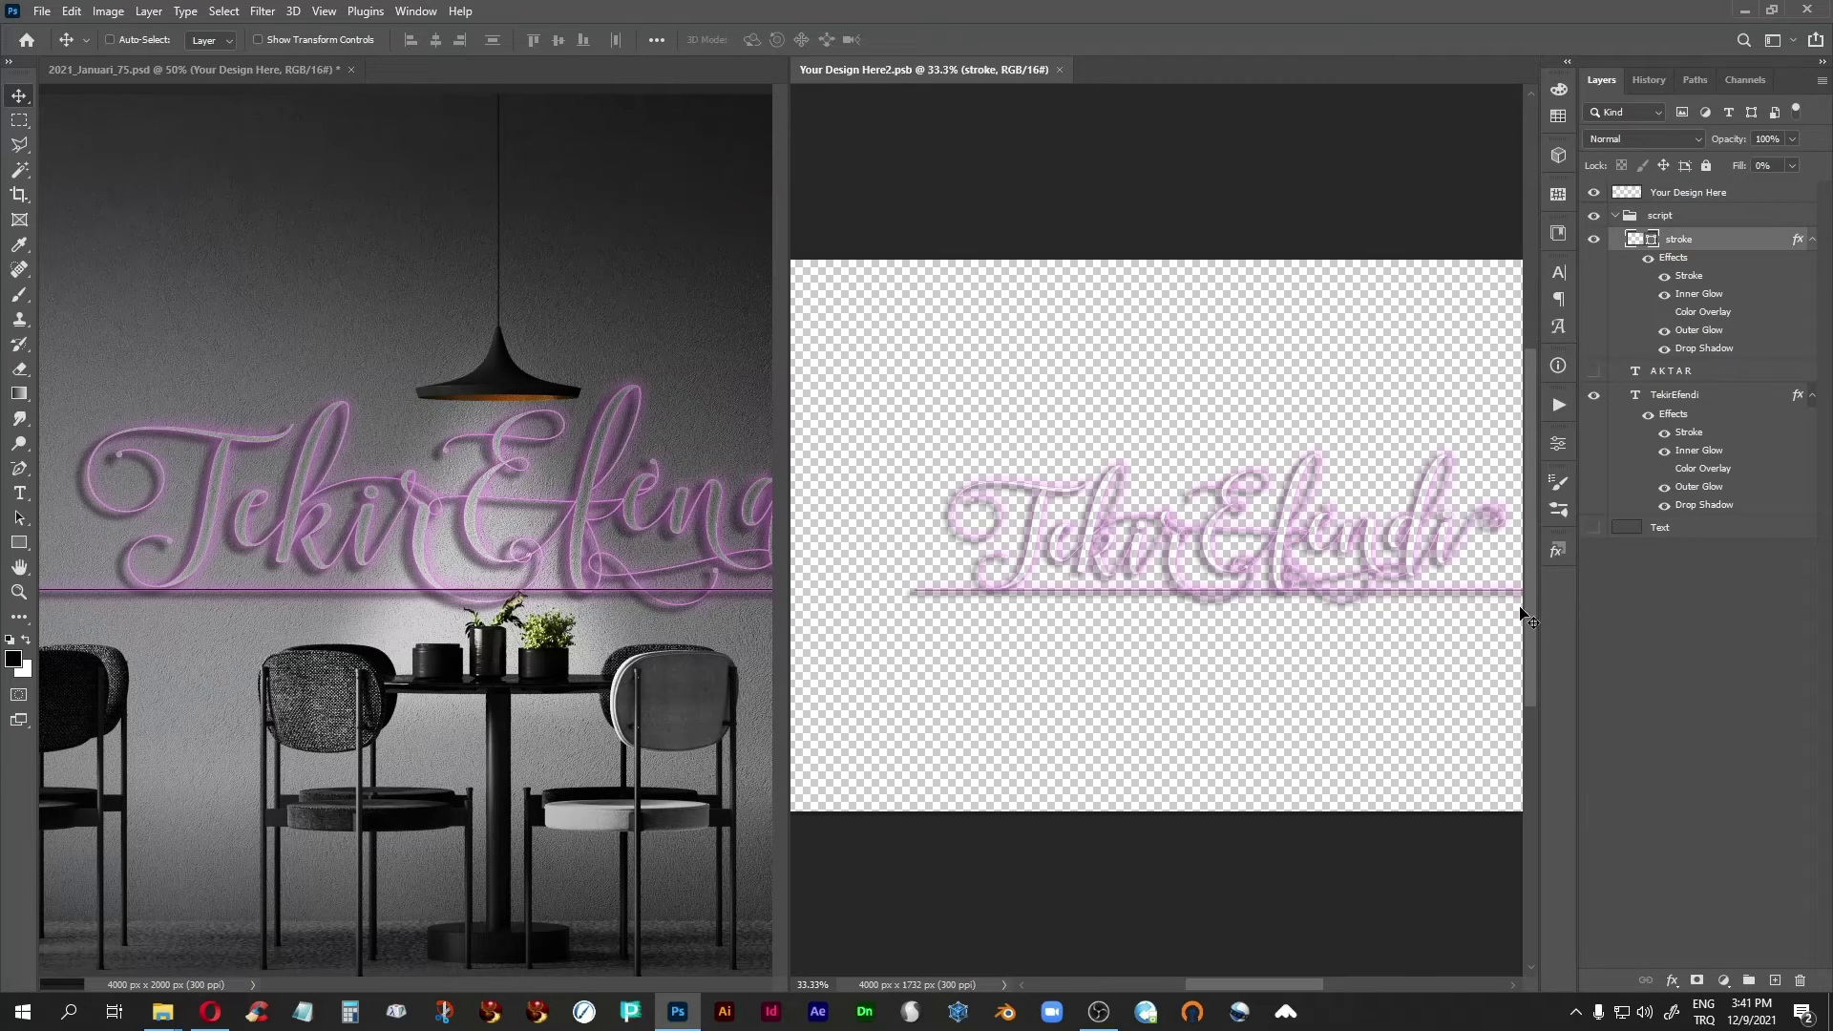
click(1558, 551)
click(1409, 680)
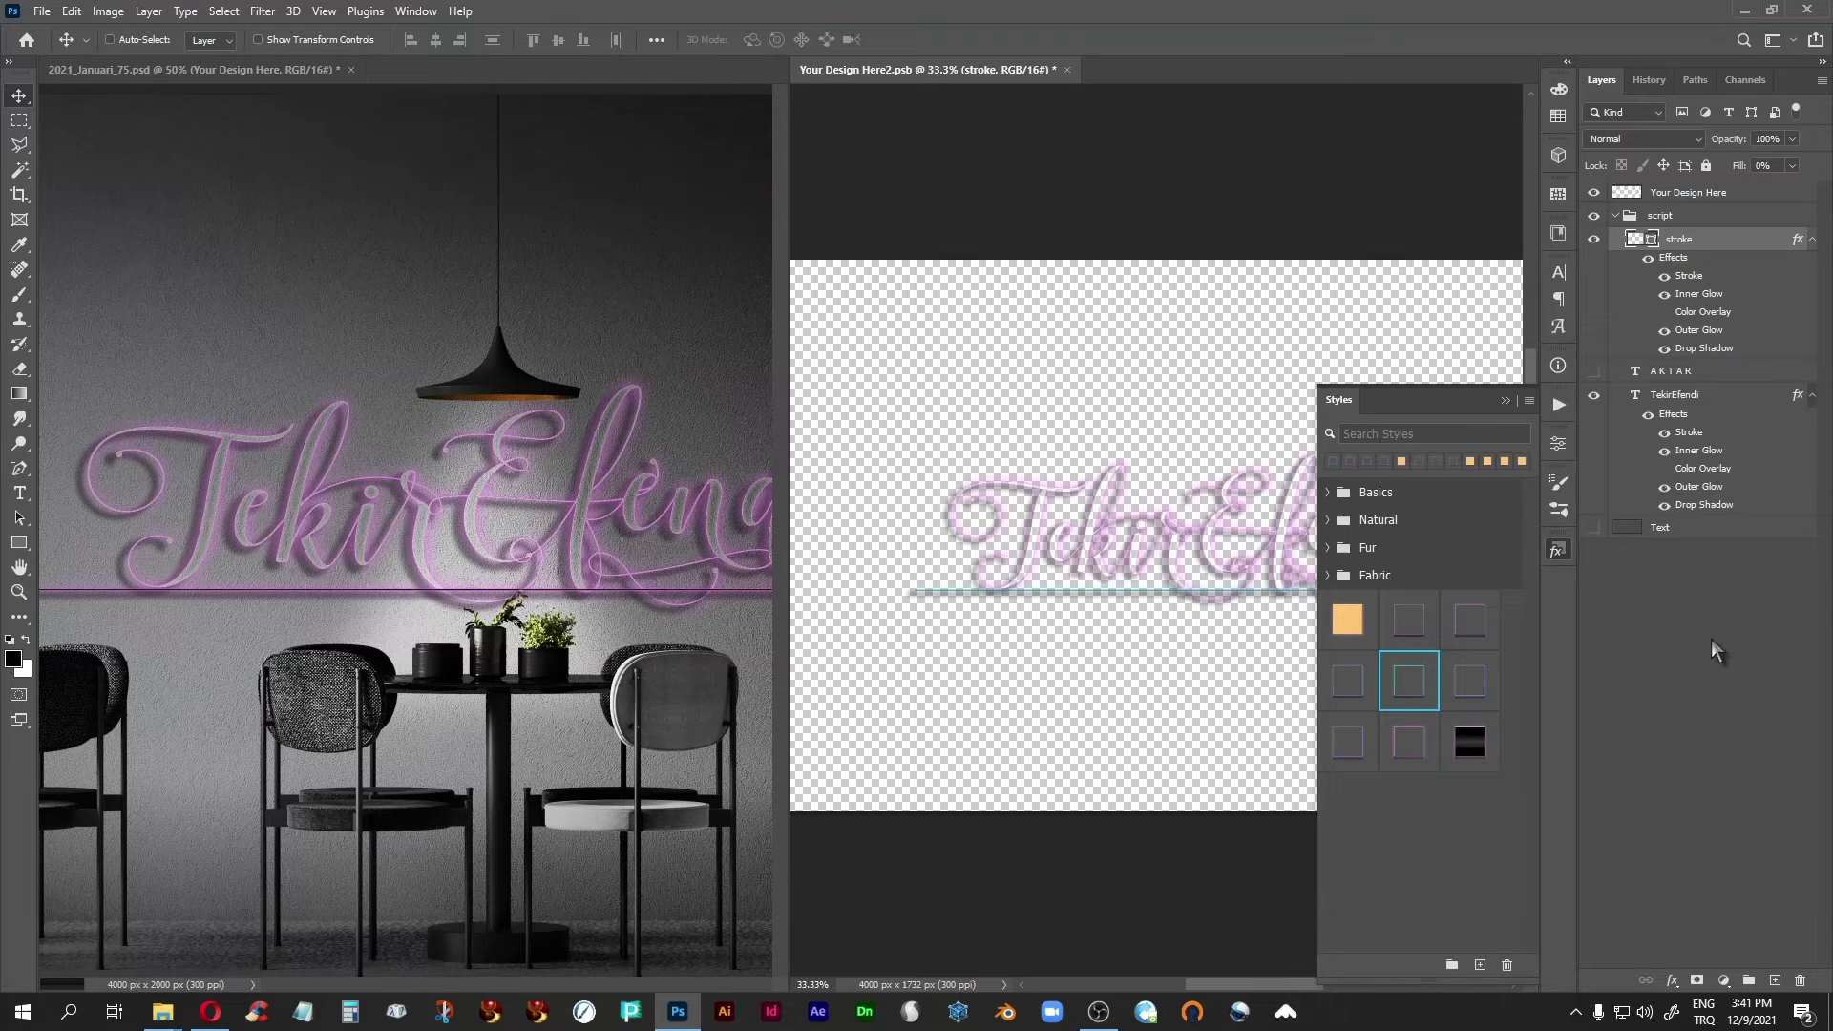
click(1699, 741)
click(1505, 400)
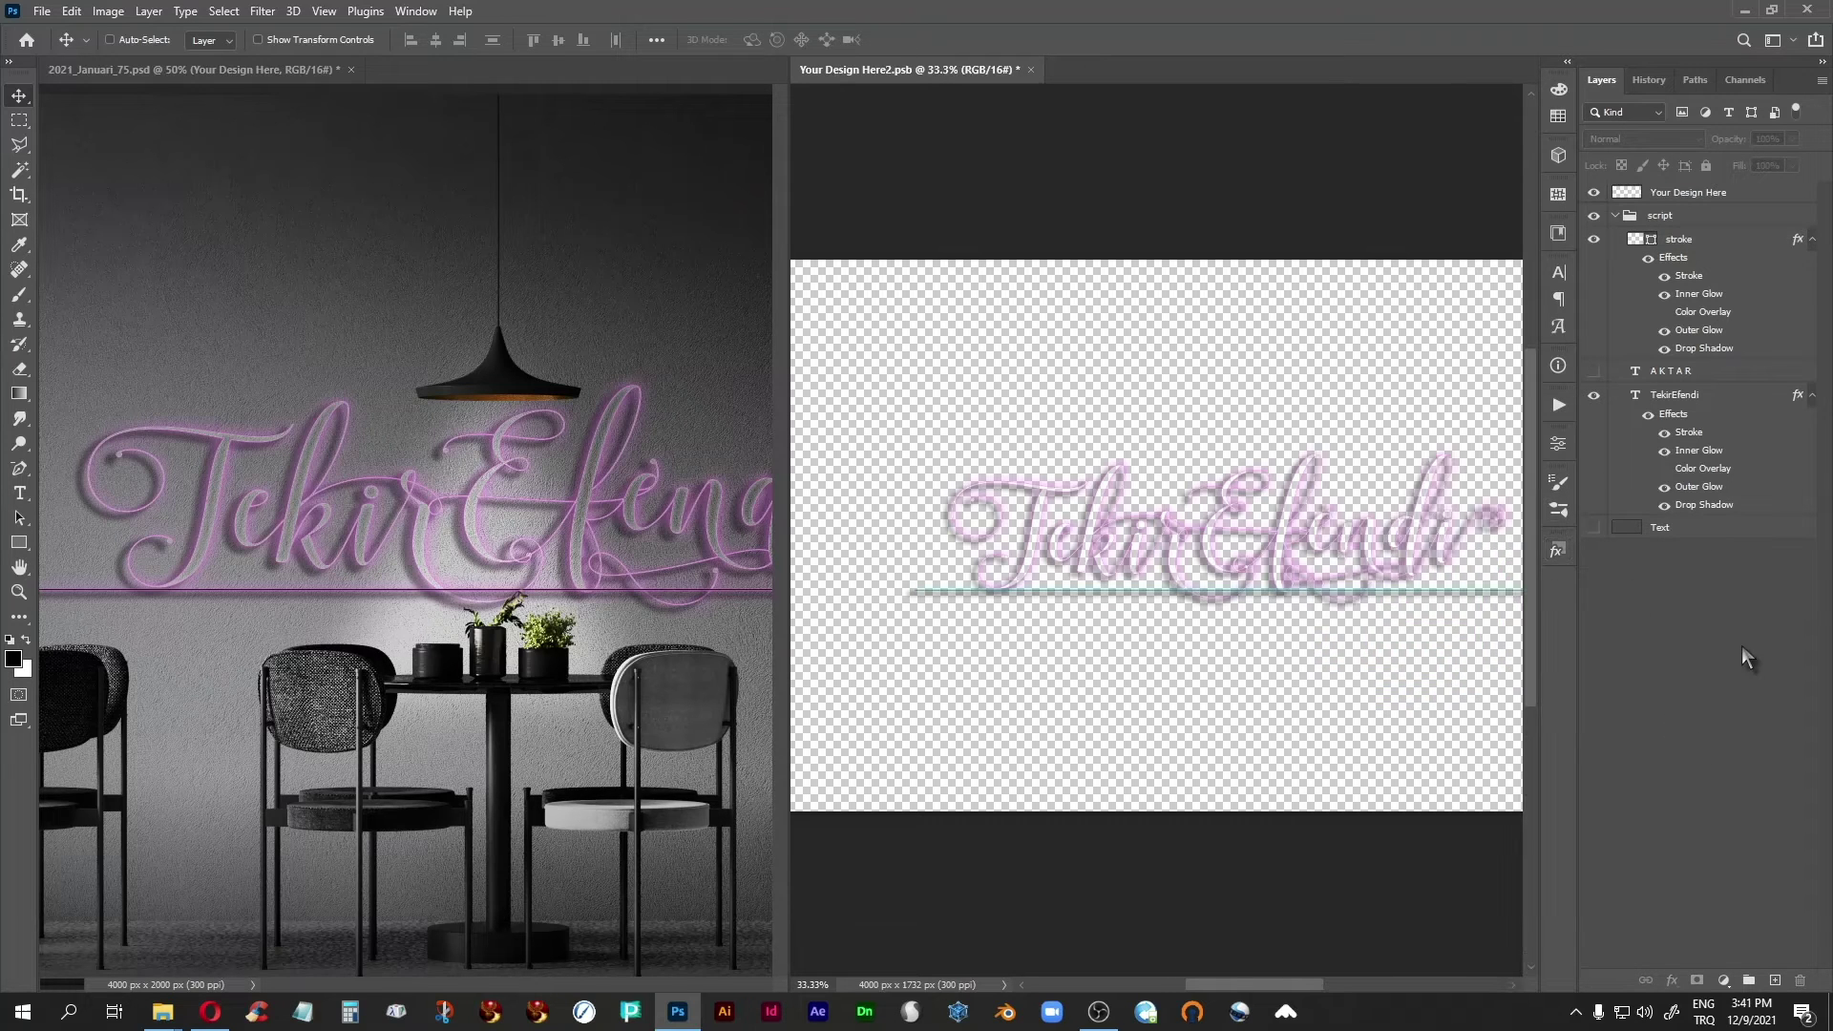
key(ctrl+s)
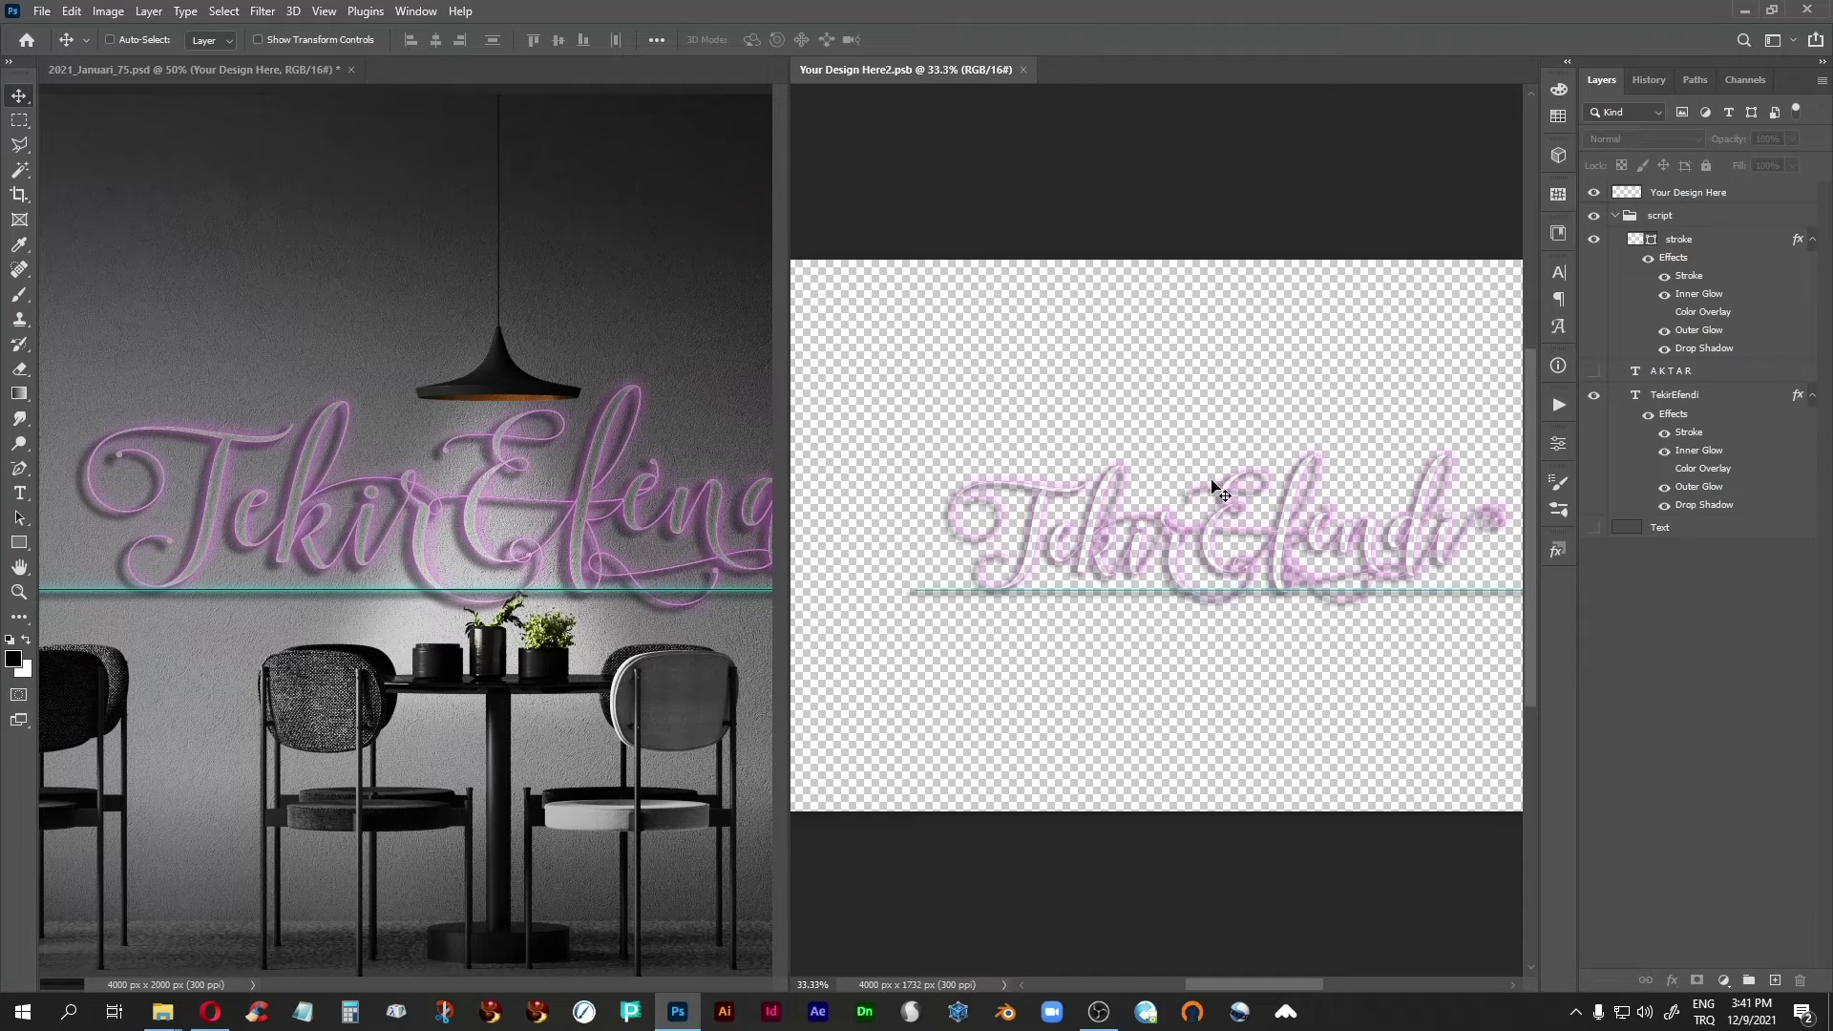
Show the gray Text layer again and enlarge the neon script in full screen mode.
click(1594, 527)
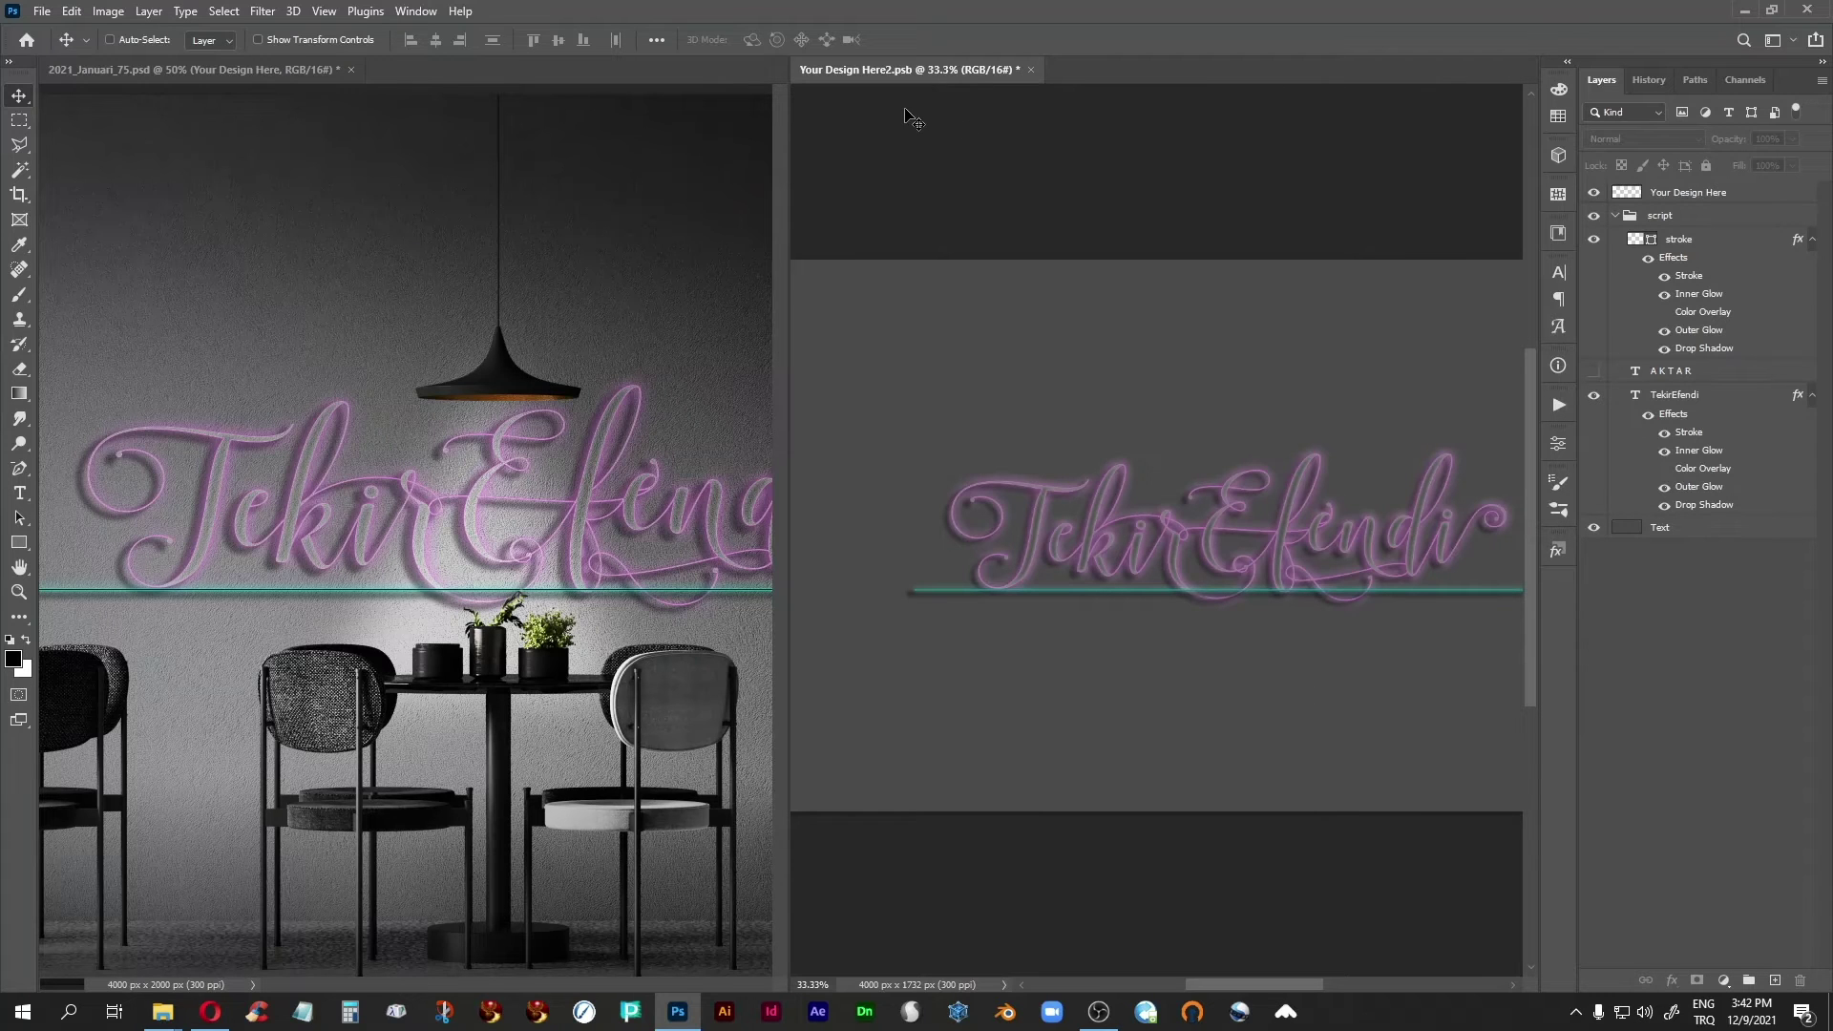
key(f)
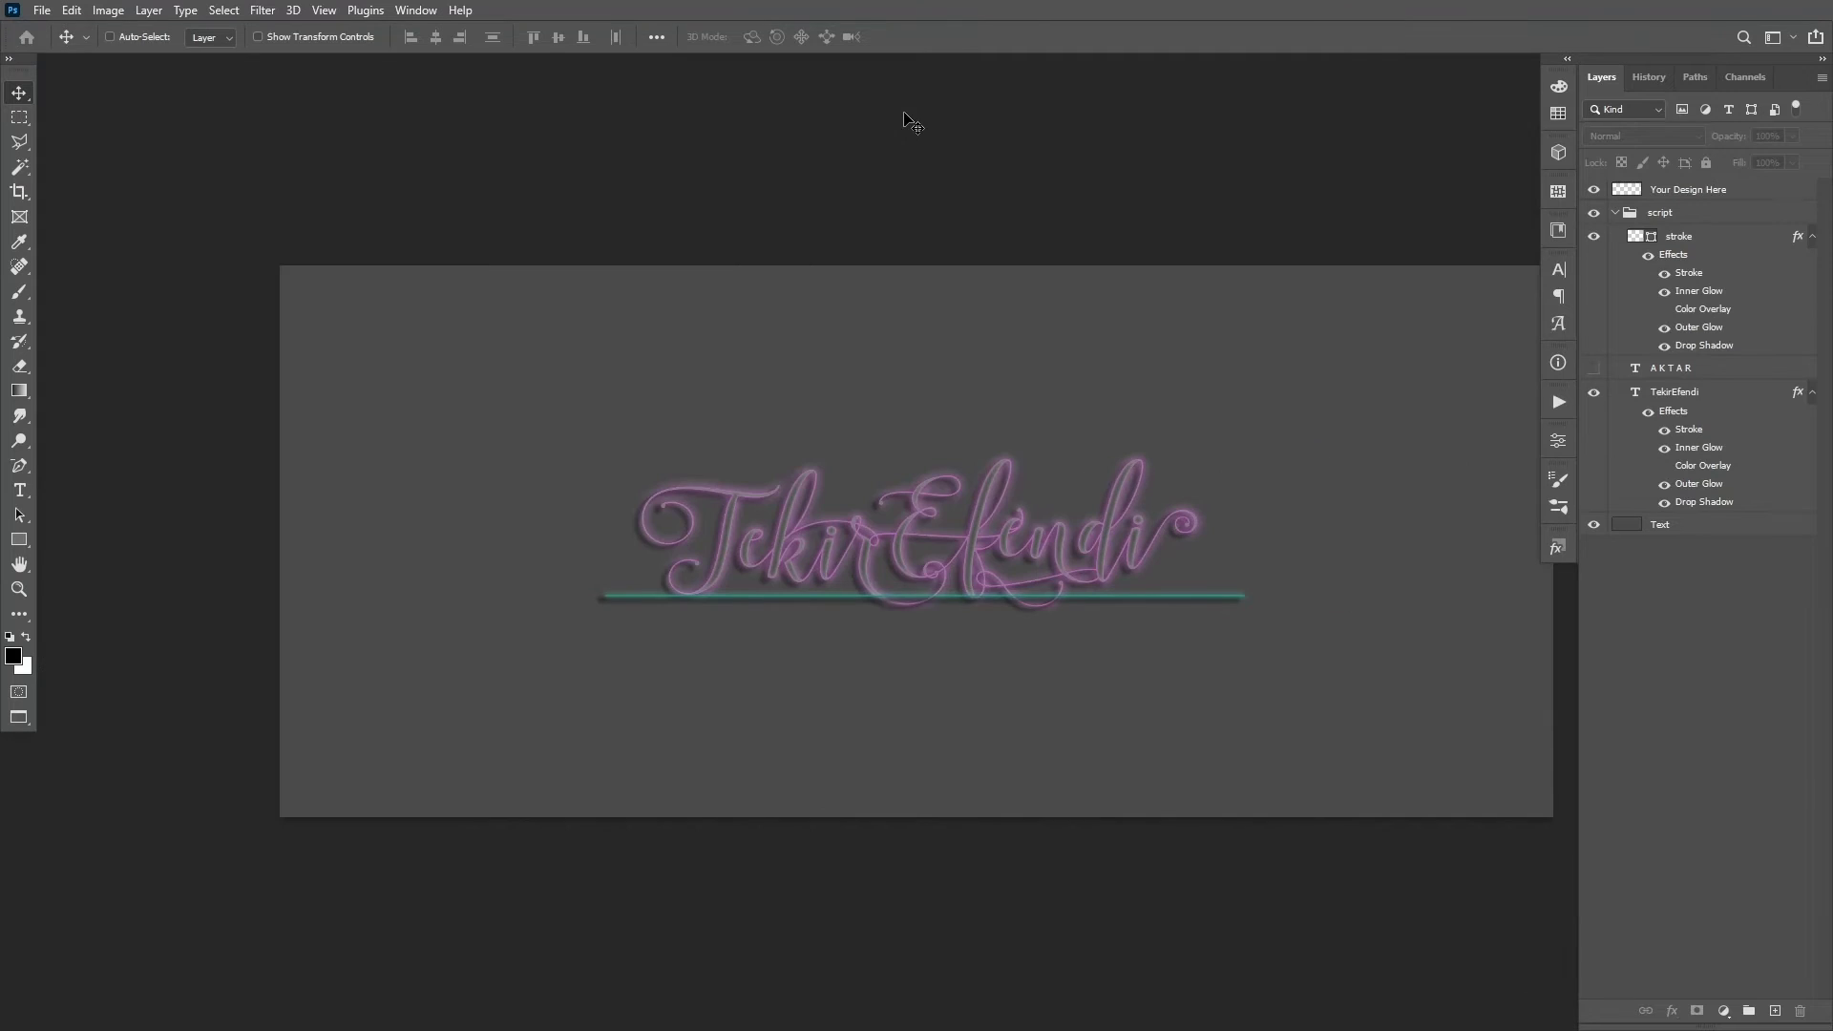
key(ctrl+plus)
key(ctrl+plus)
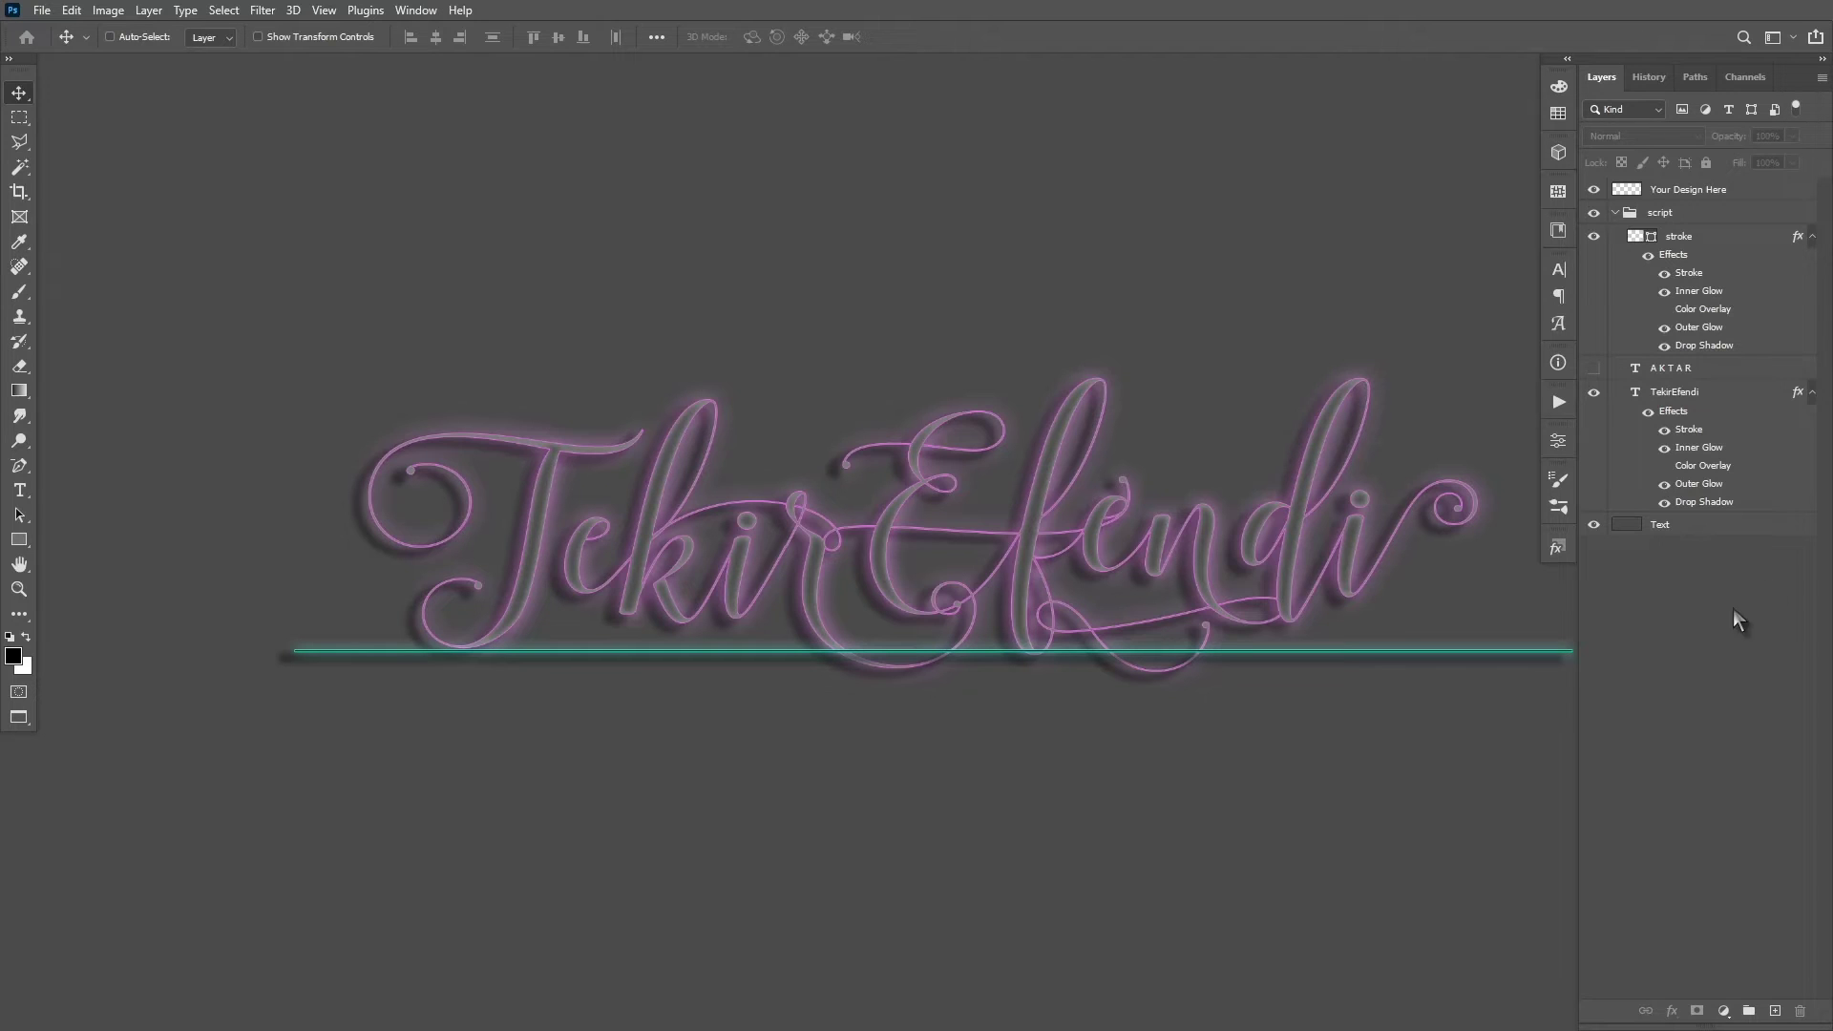
Select the TekirEfendi text layer and check which layer style effects are enabled for it.
click(1690, 438)
click(148, 10)
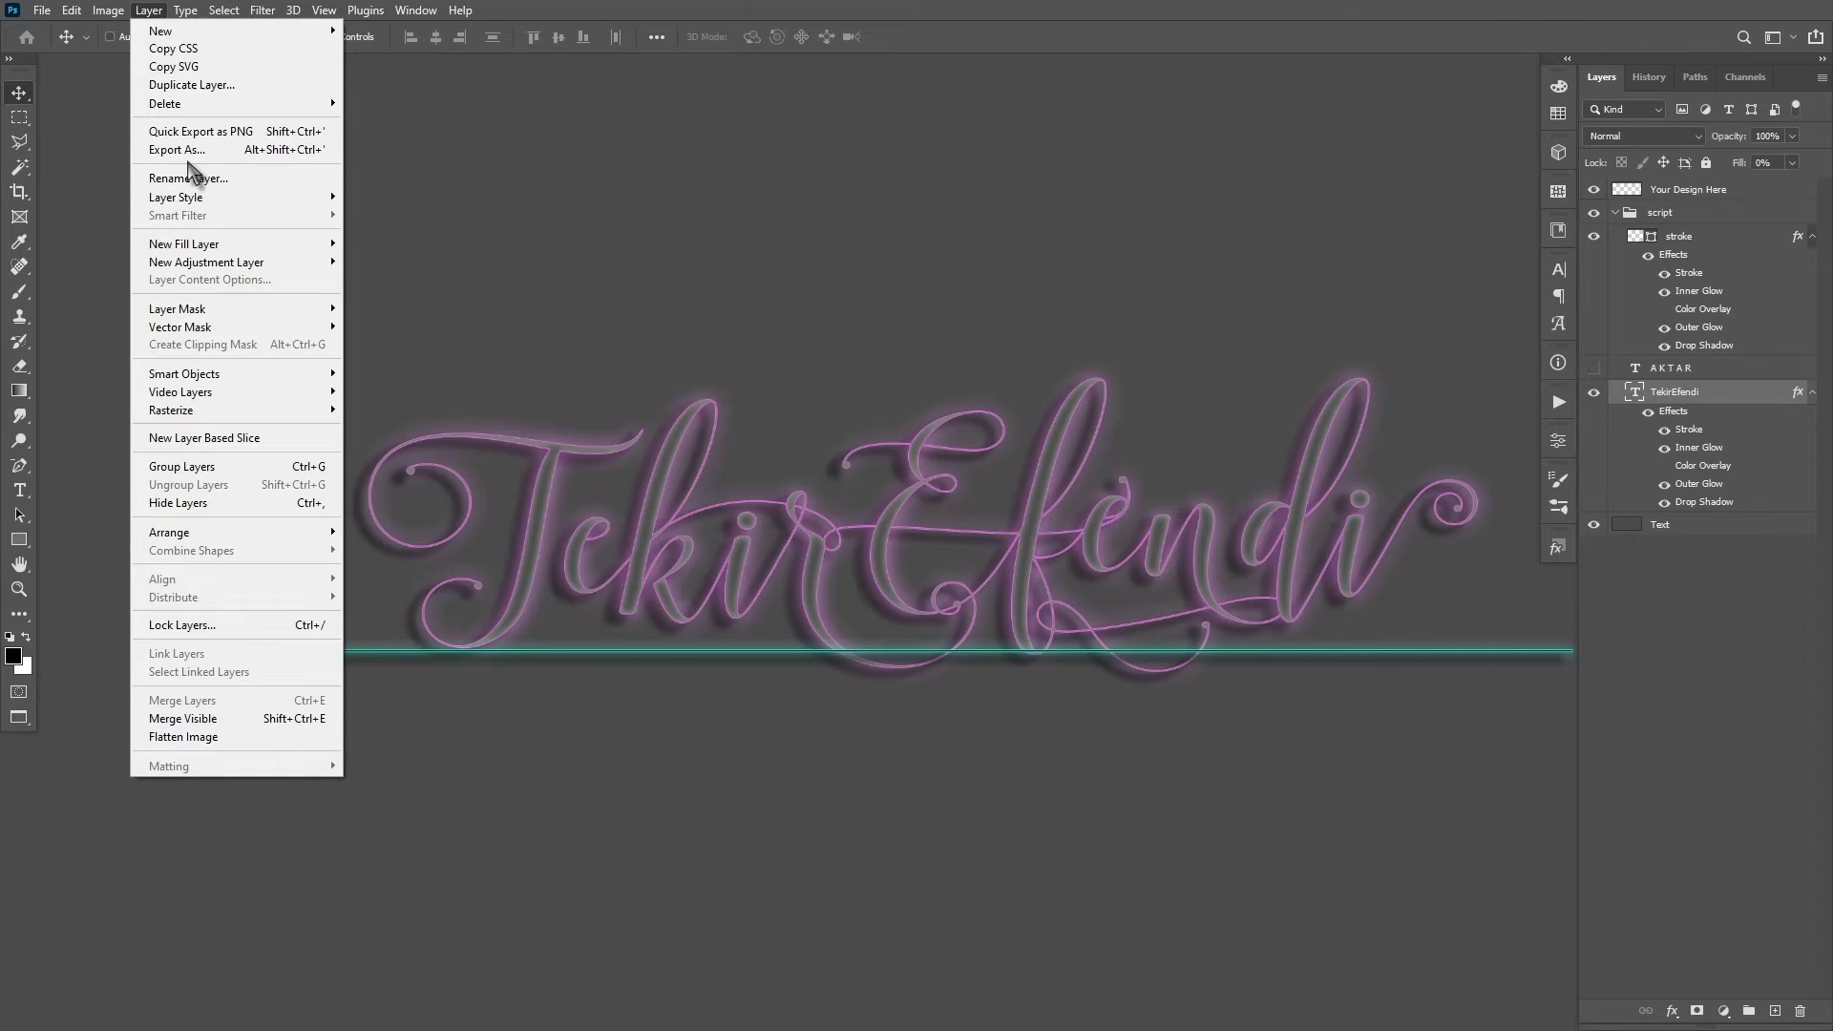
mouse_move(229, 197)
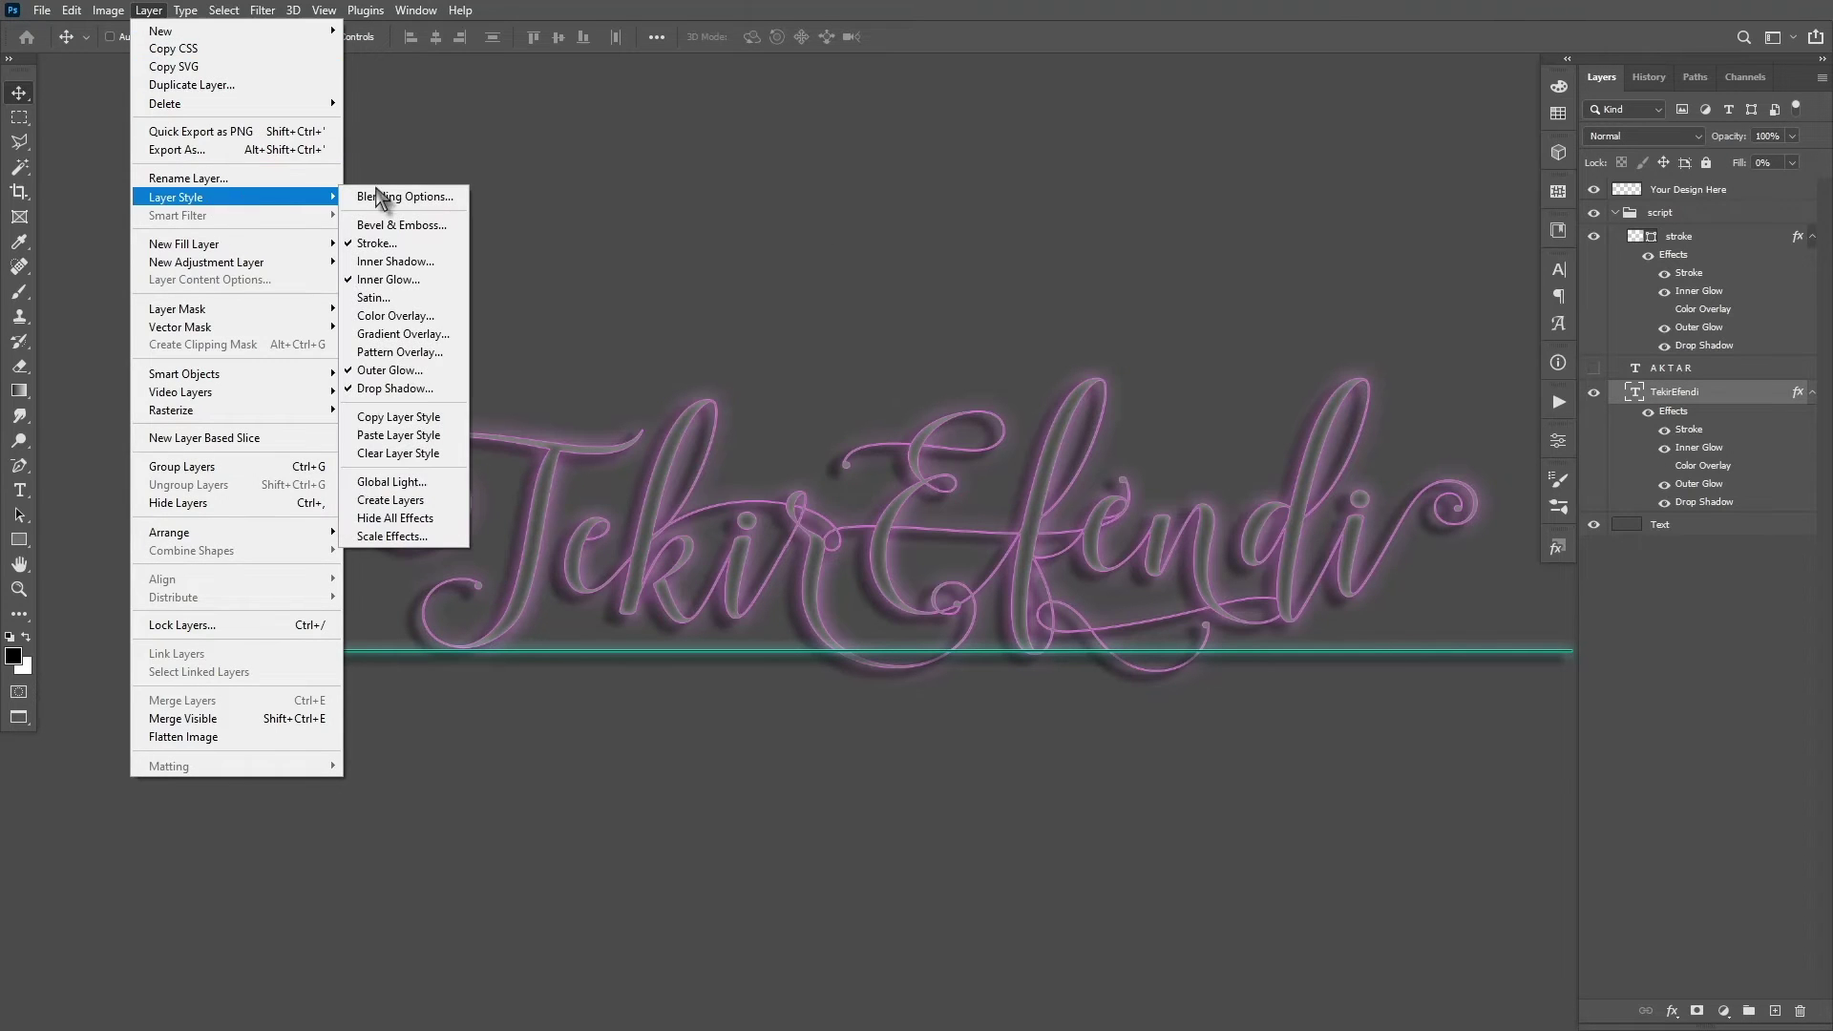
click(1699, 389)
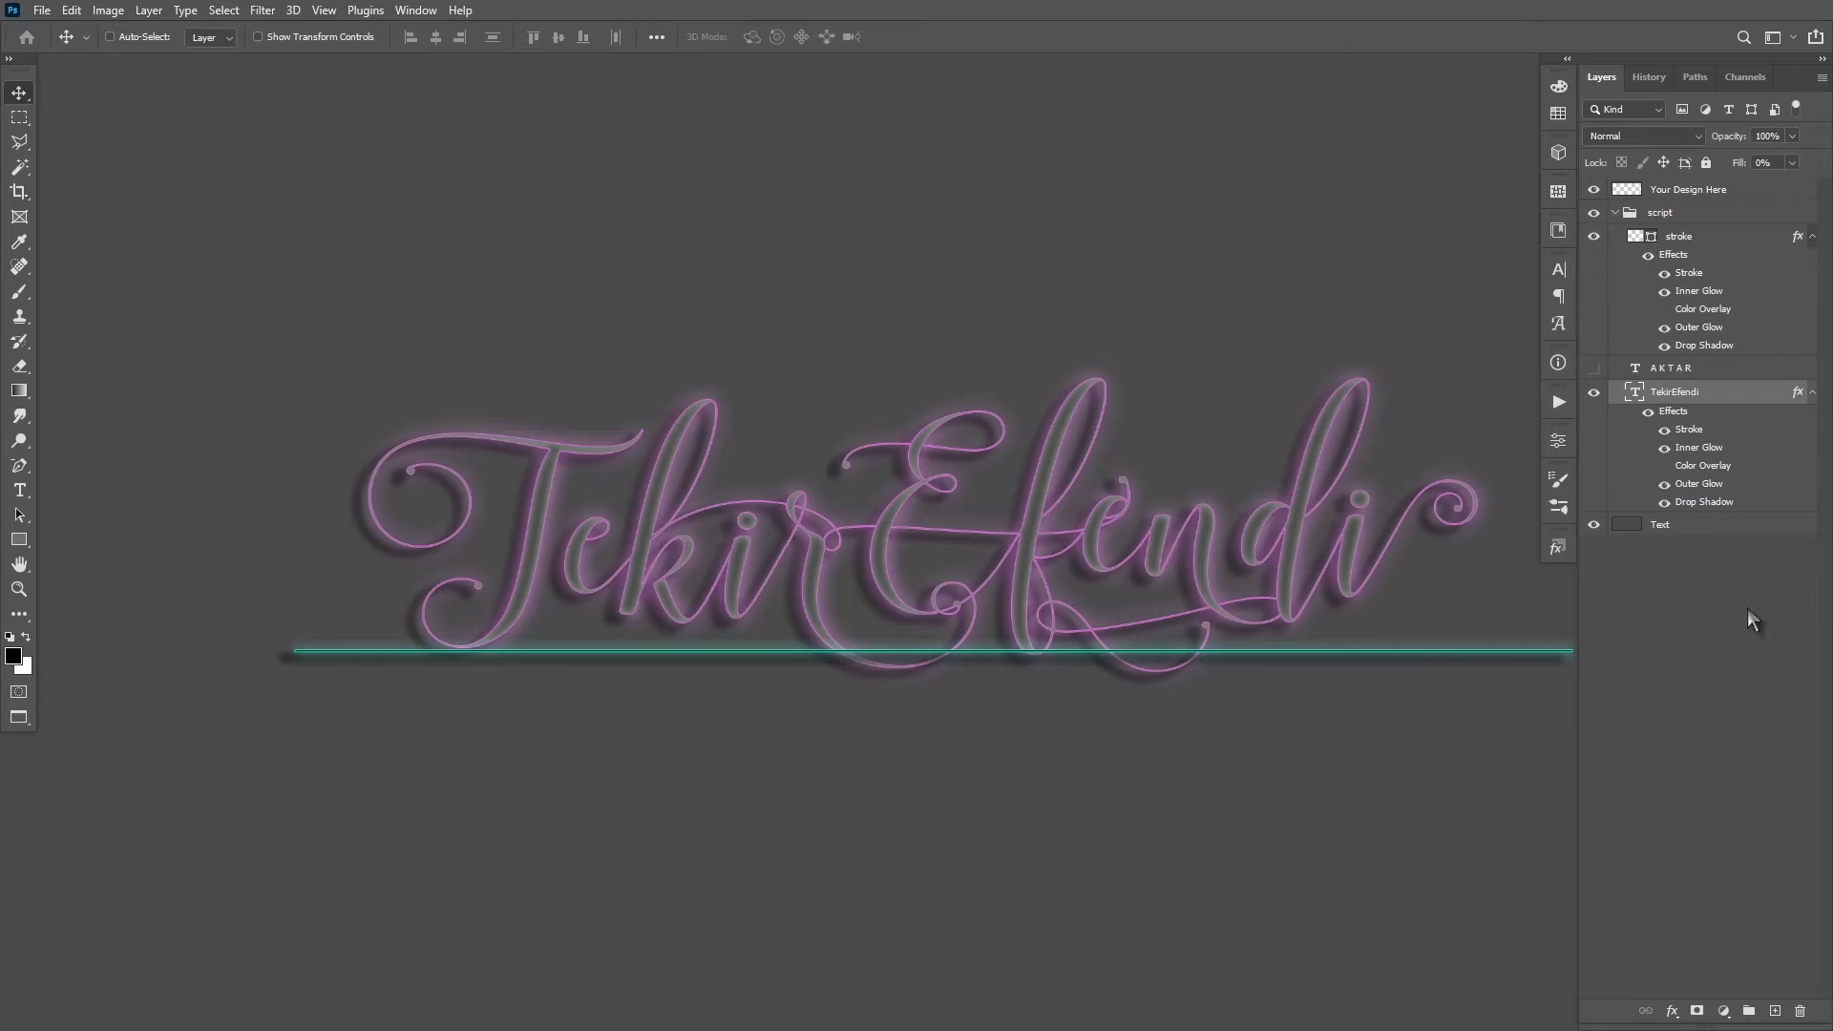
Open the TekirEfendi layer's Stroke effect, try a size of 3 px and set it back to 1 px.
double_click(1689, 432)
drag(1299, 241, 716, 361)
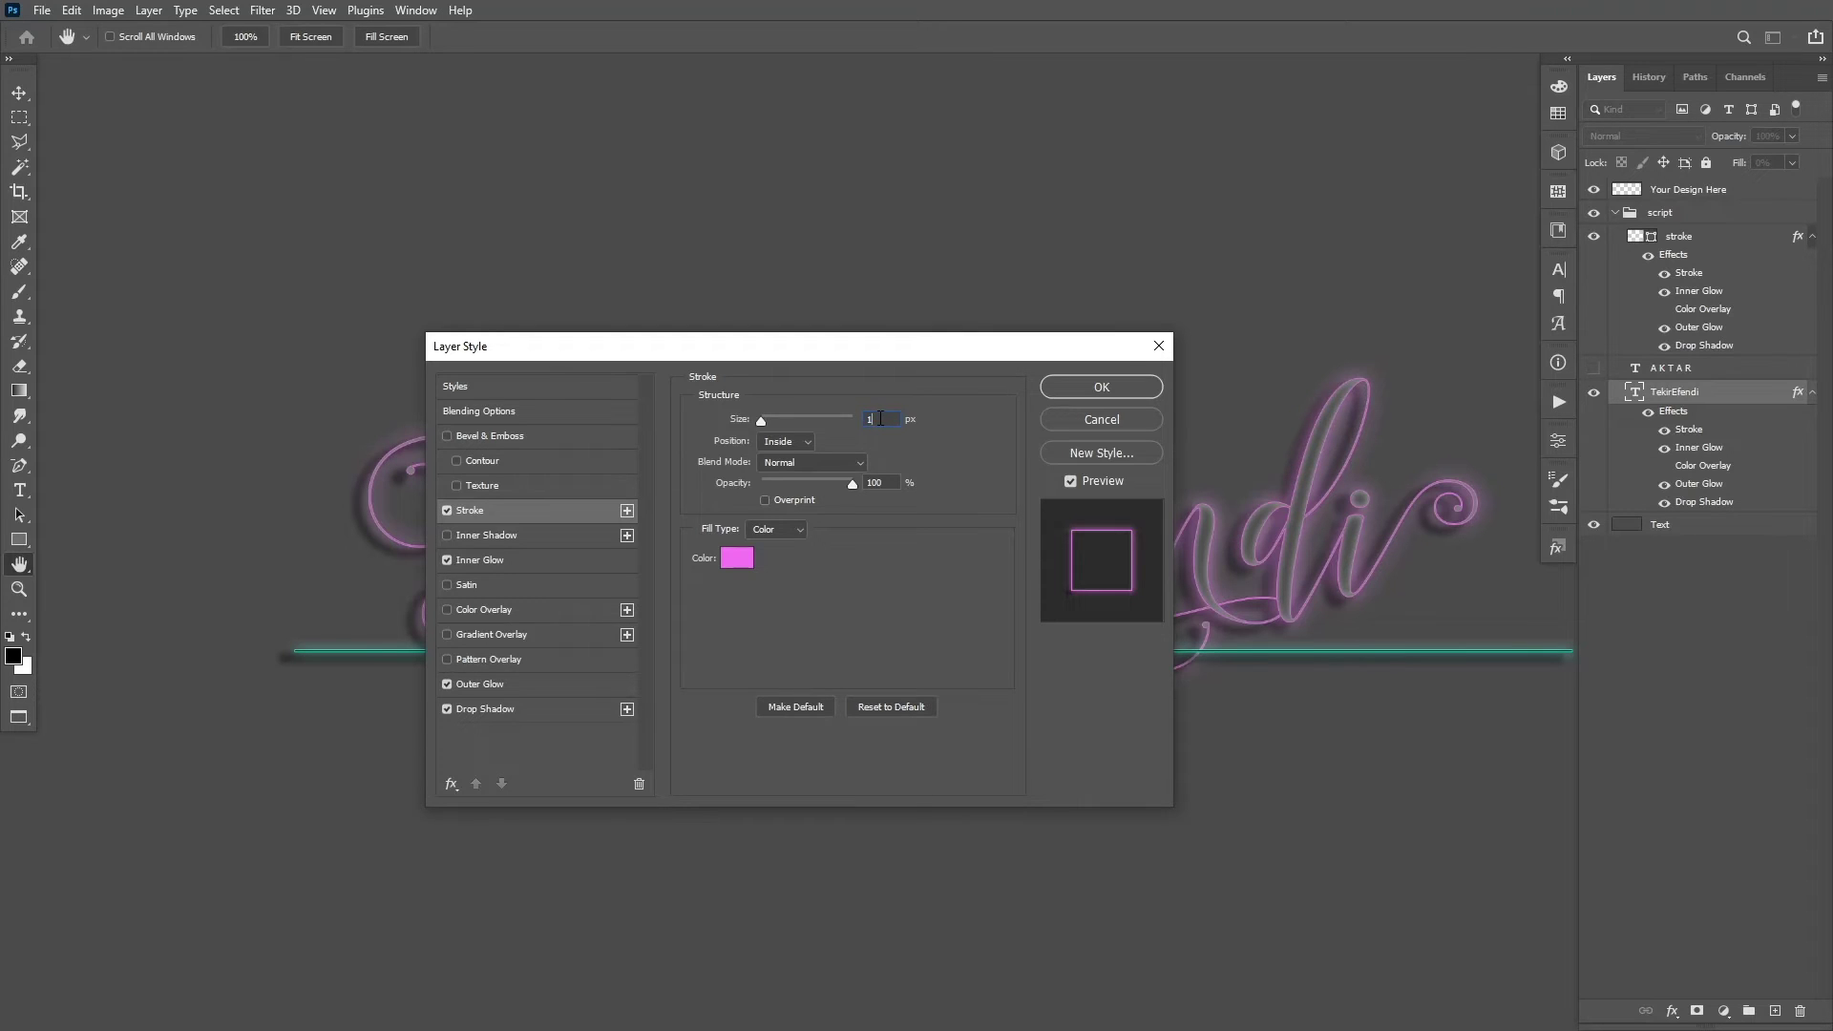
text(3)
drag(840, 348, 564, 309)
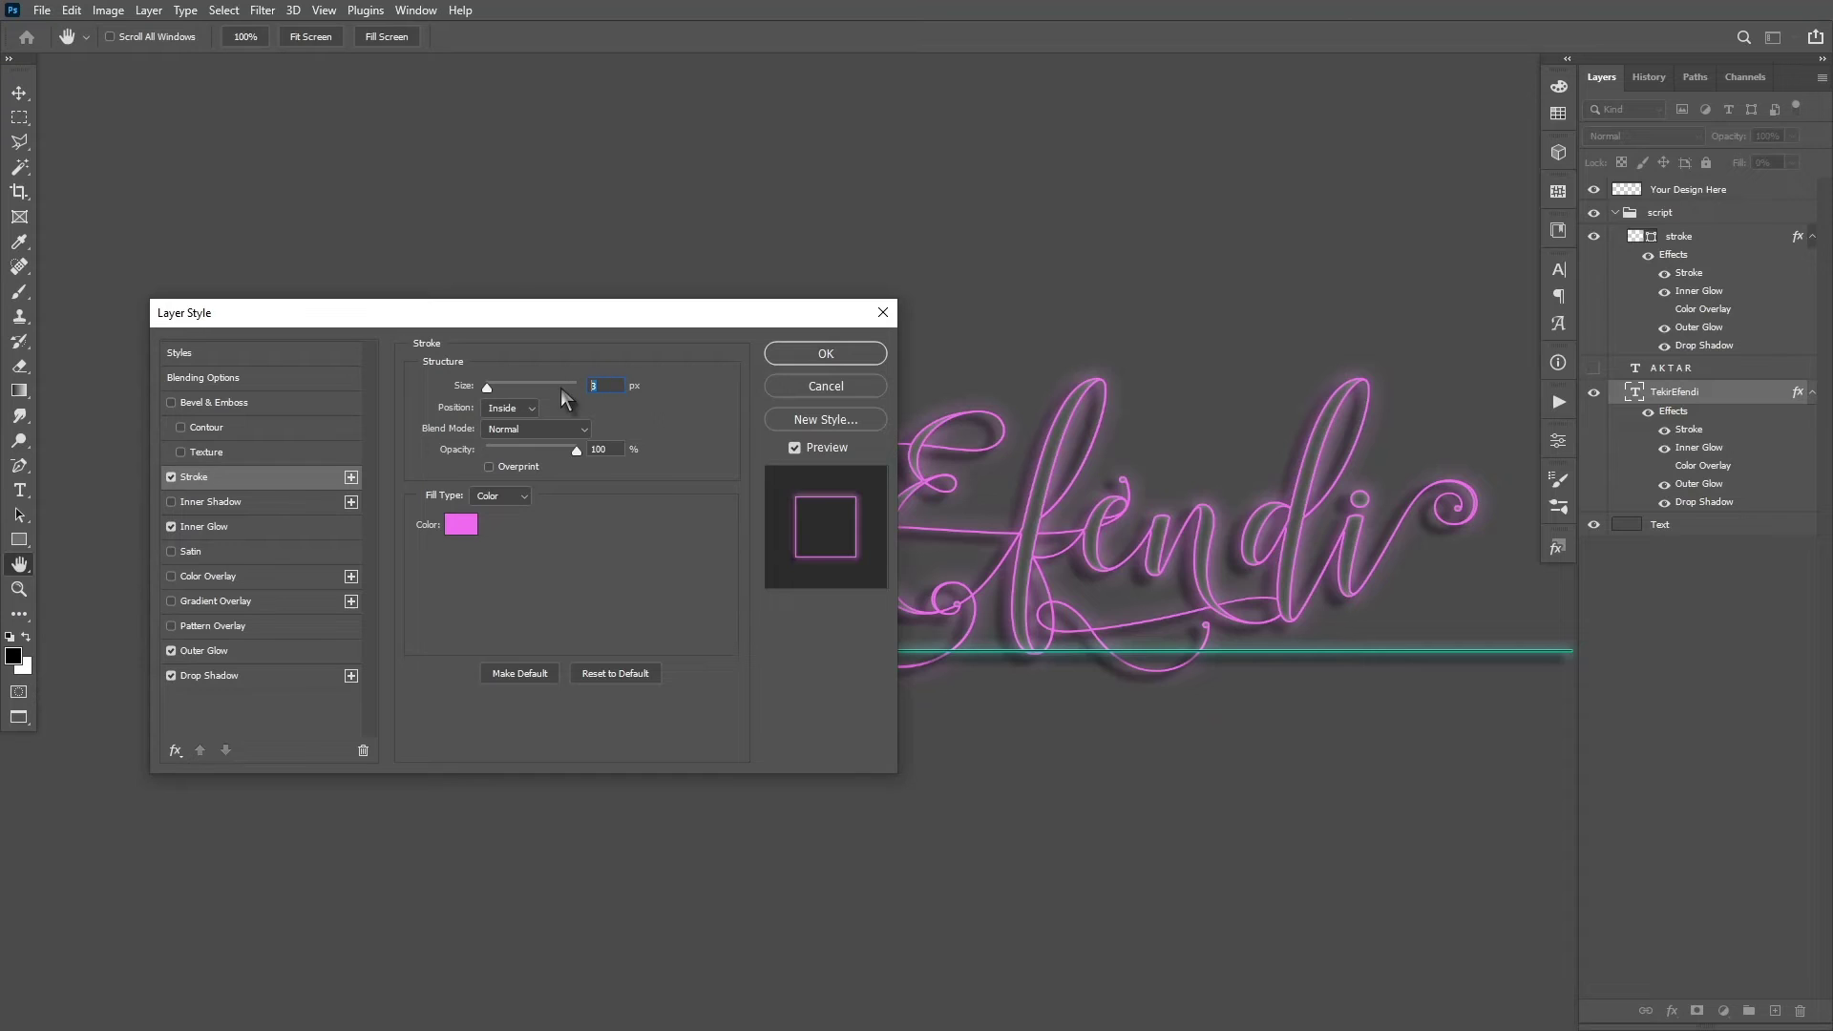
text(1)
Move the layer style settings off the script and inspect the Stroke effect's colour, keeping it as it is.
mouse_move(541, 312)
mouse_down()
mouse_move(605, 225)
mouse_move(592, 188)
mouse_up()
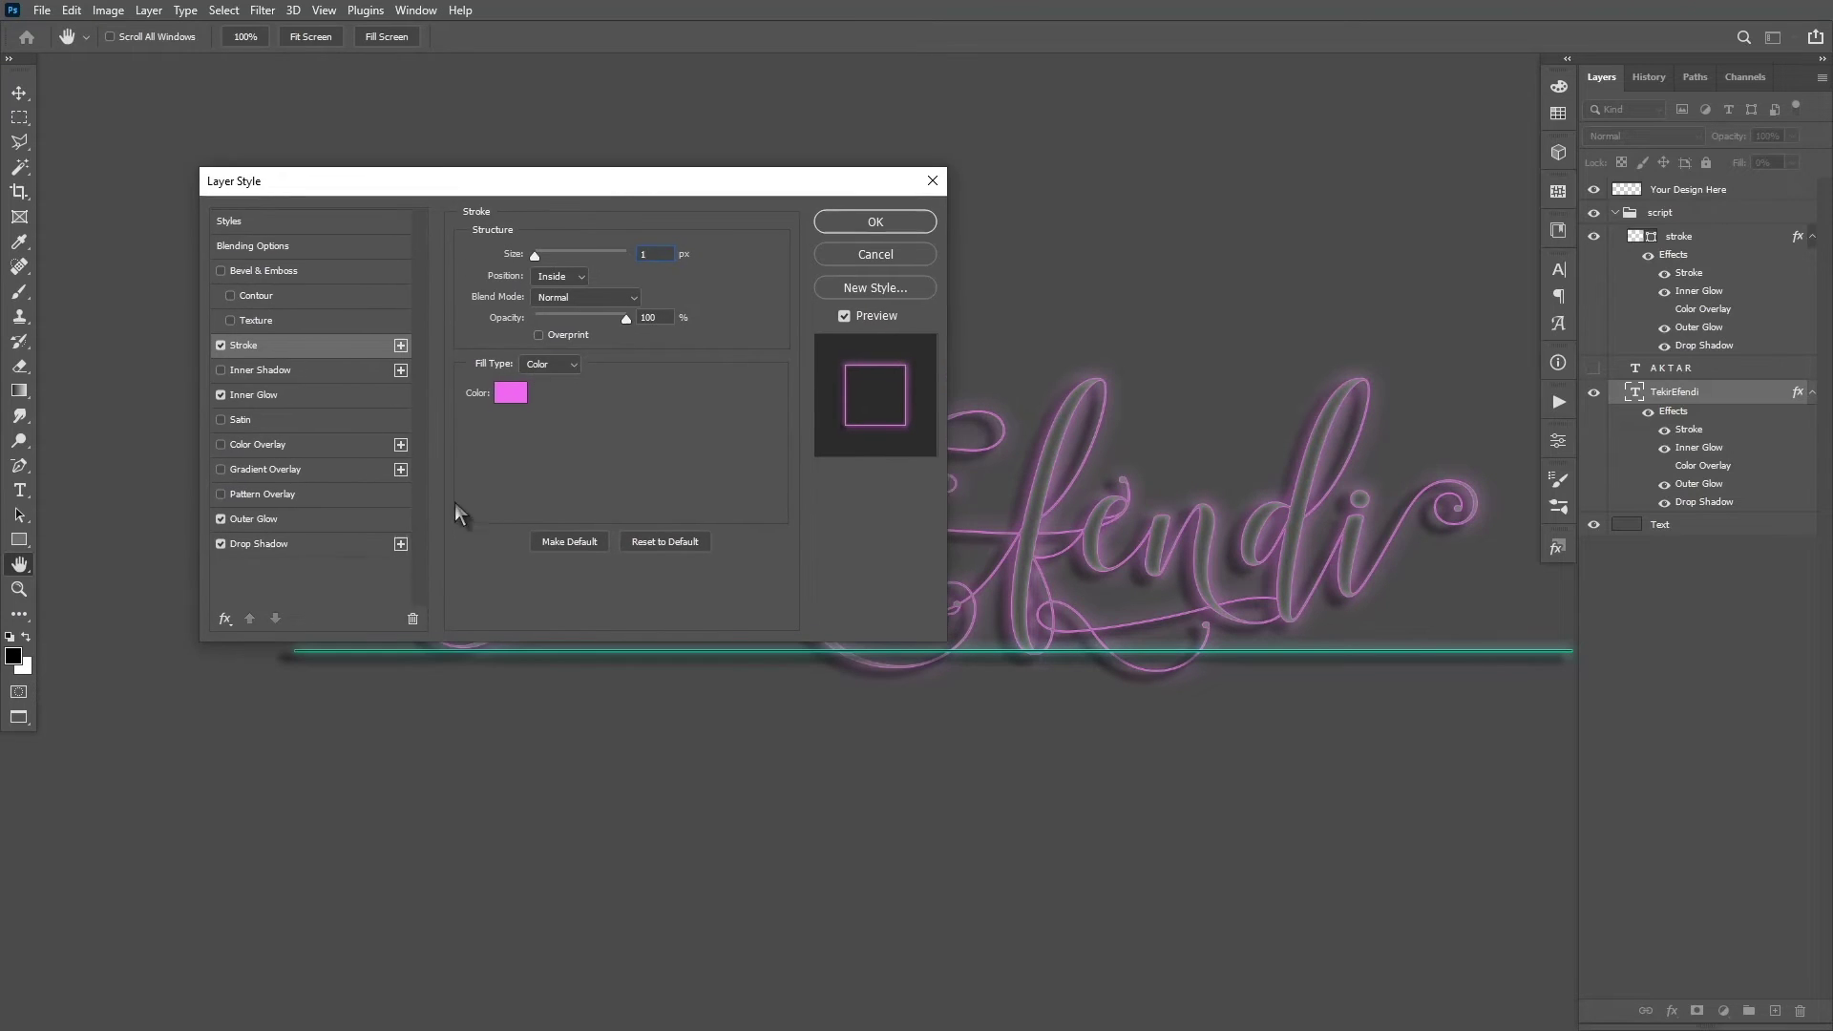
click(508, 393)
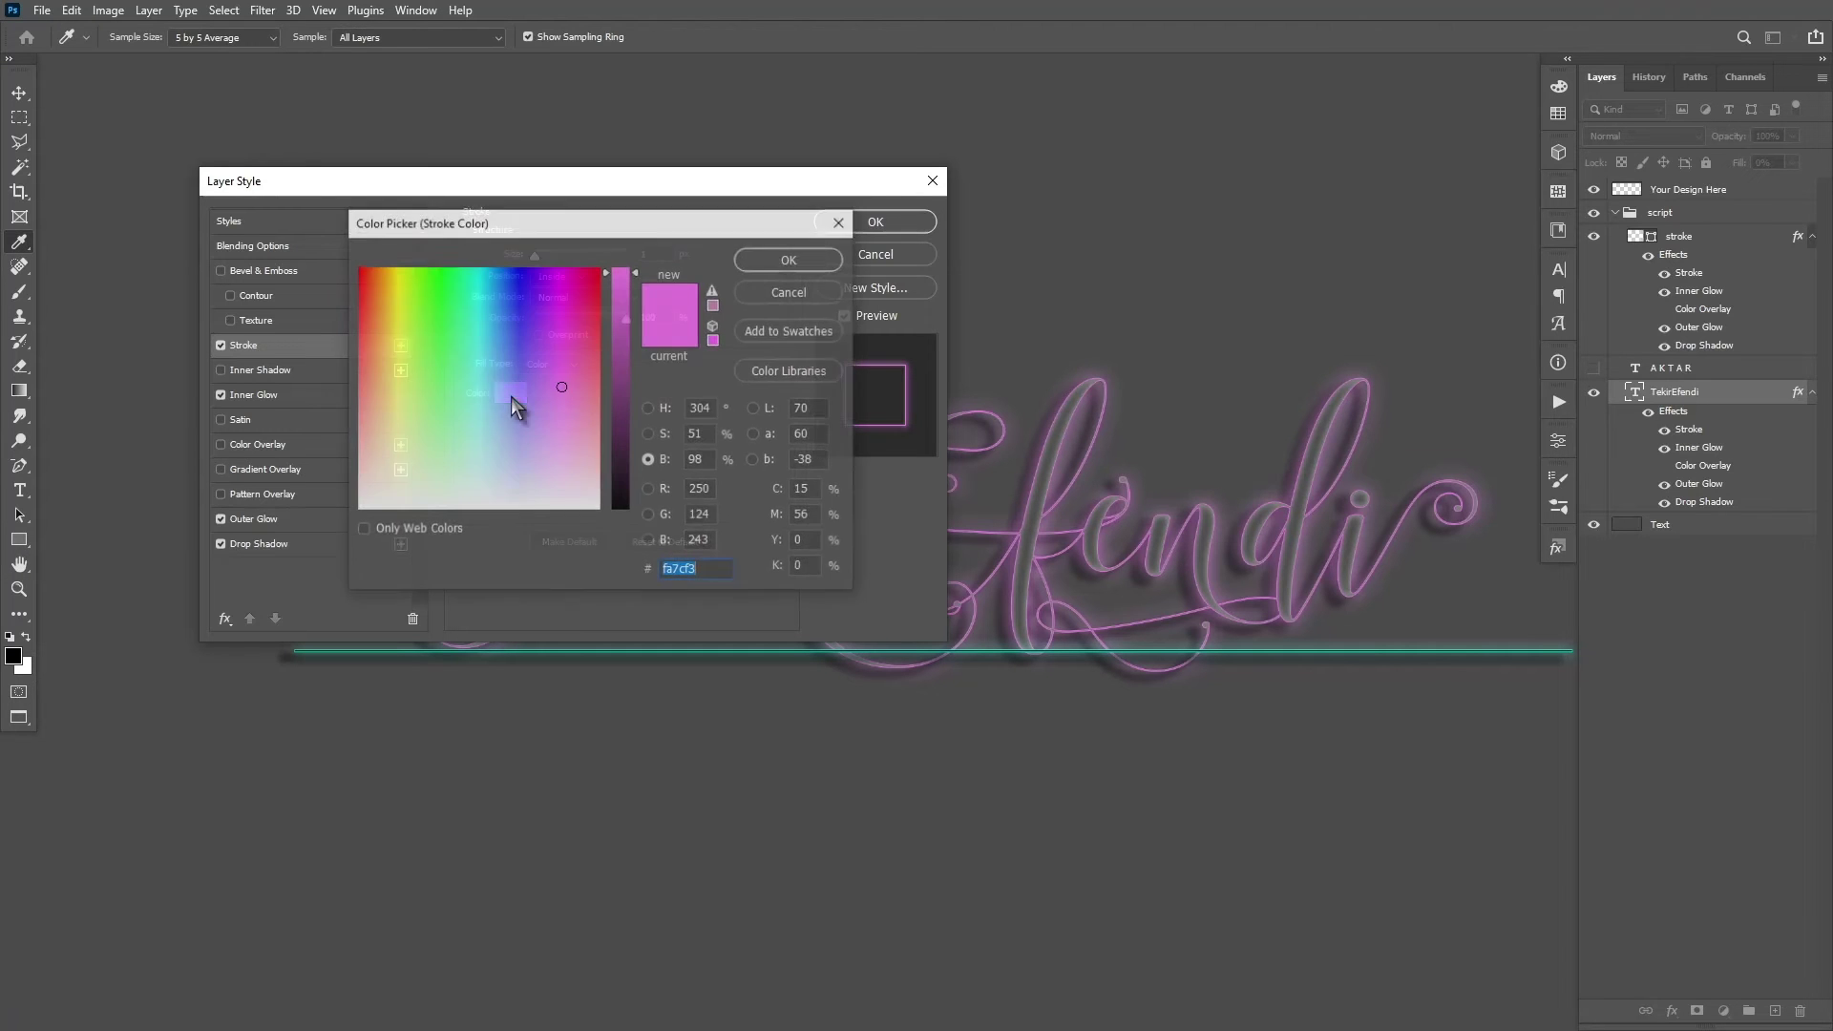
click(768, 258)
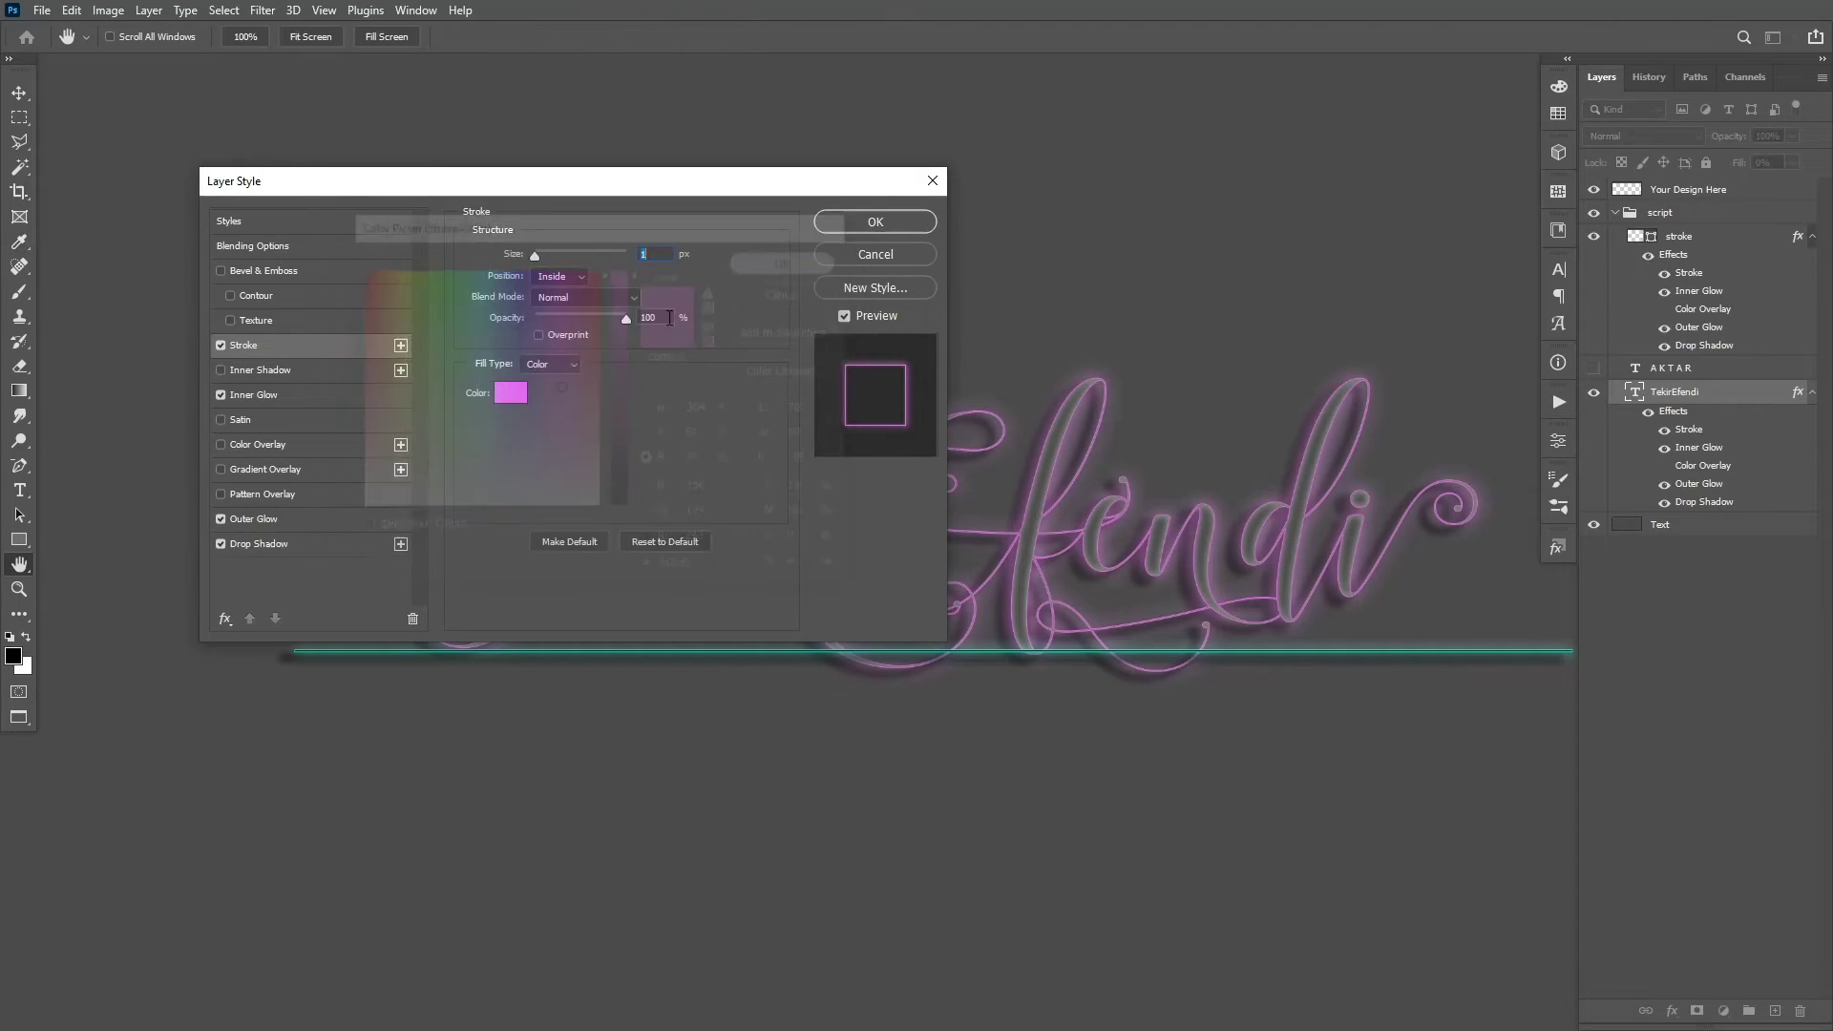
Try an orange colour, ffa664, for the TekirEfendi layer's Inner Glow effect.
click(250, 395)
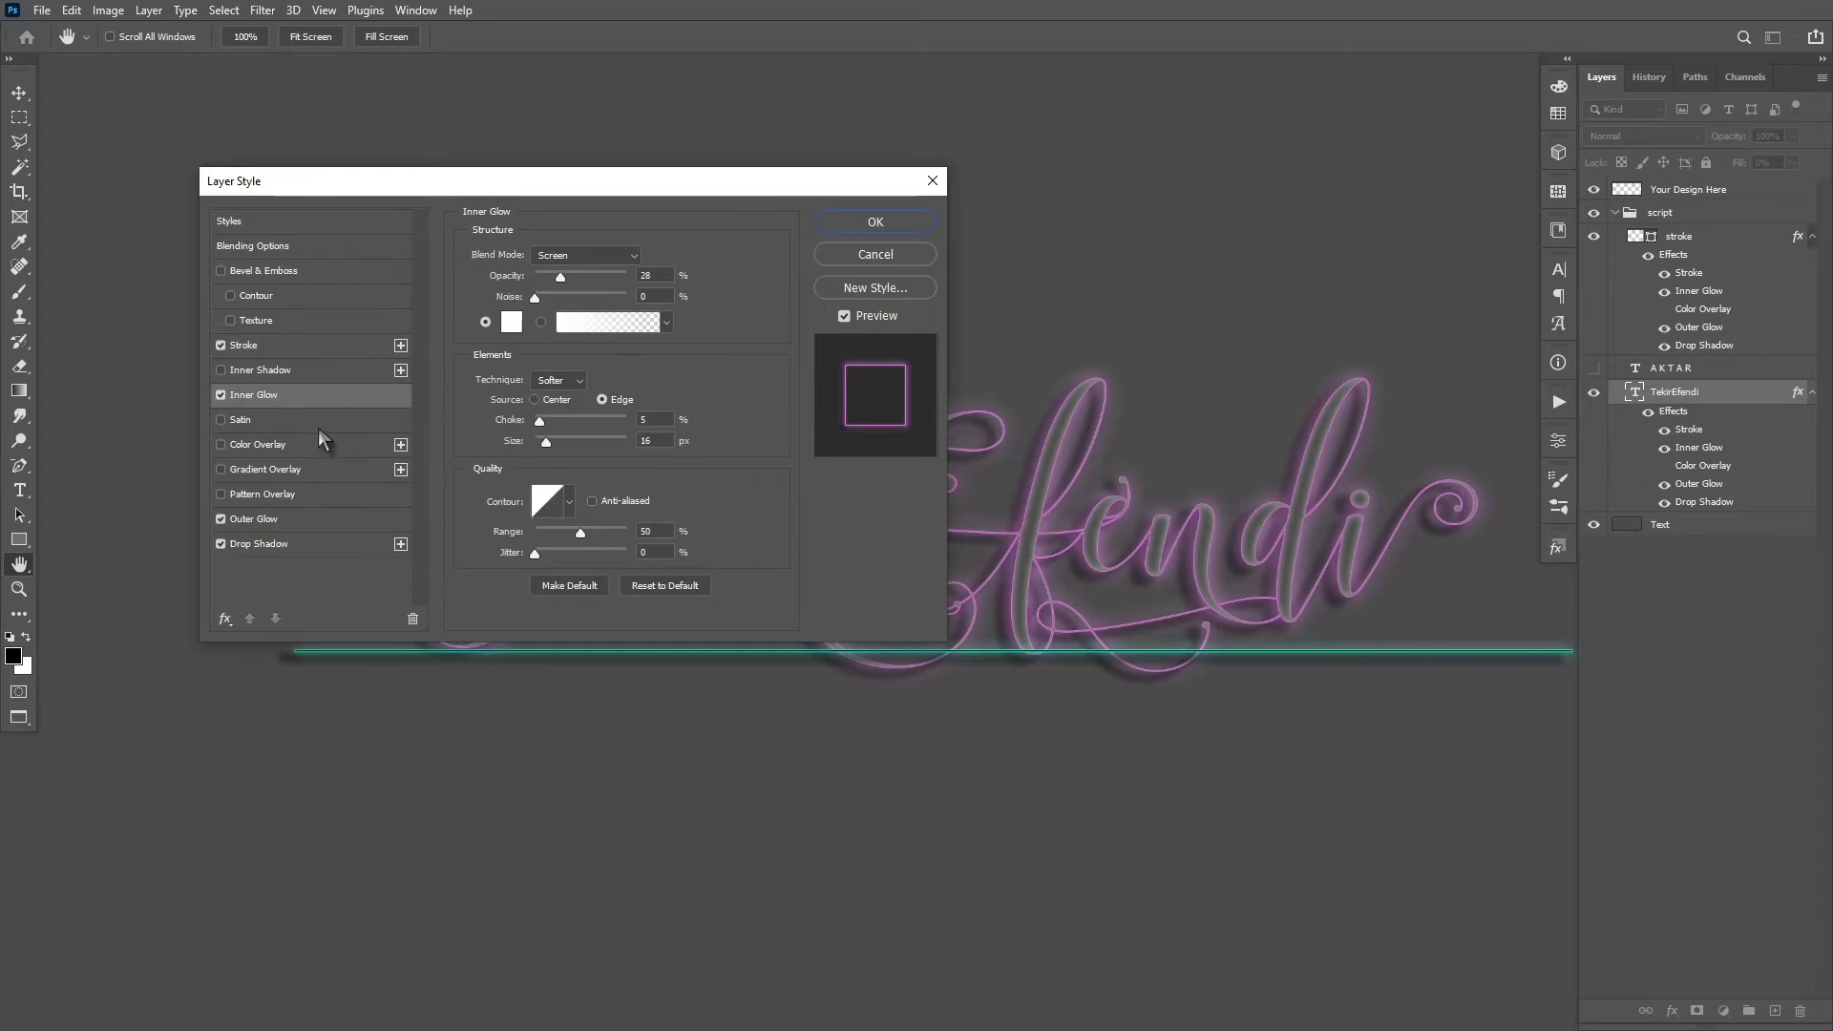
click(513, 327)
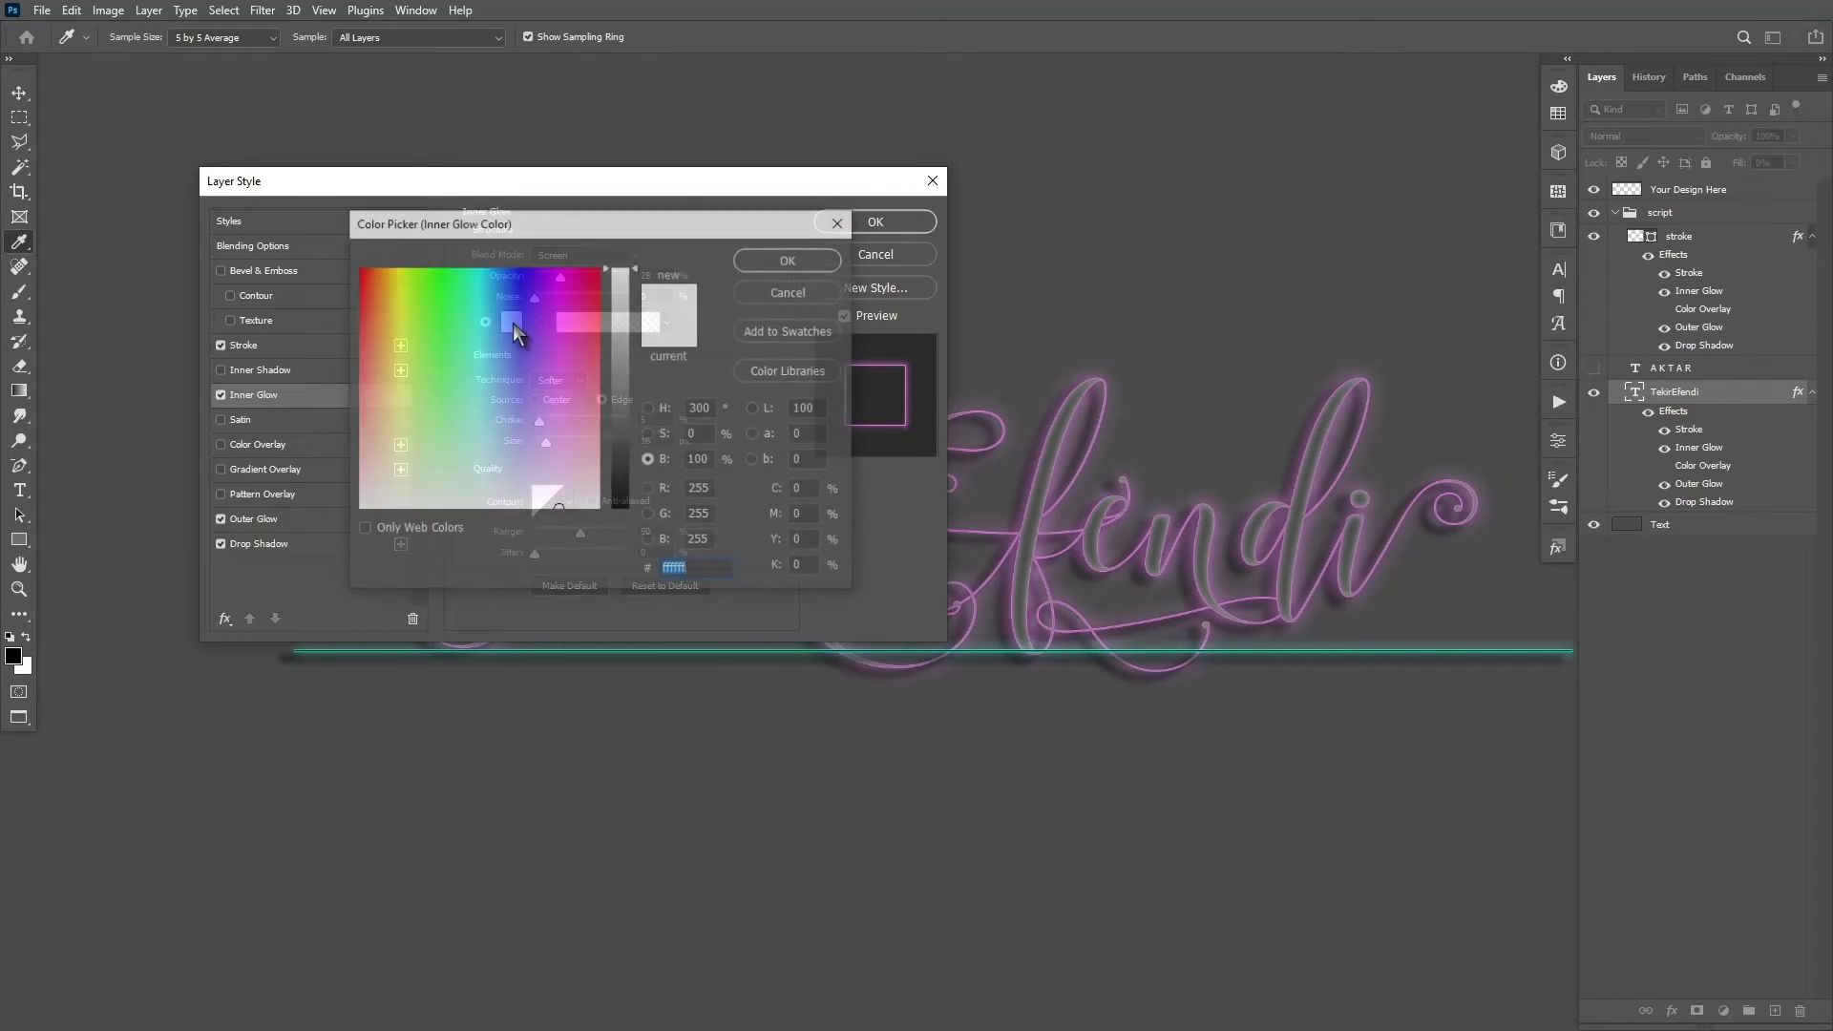
click(395, 363)
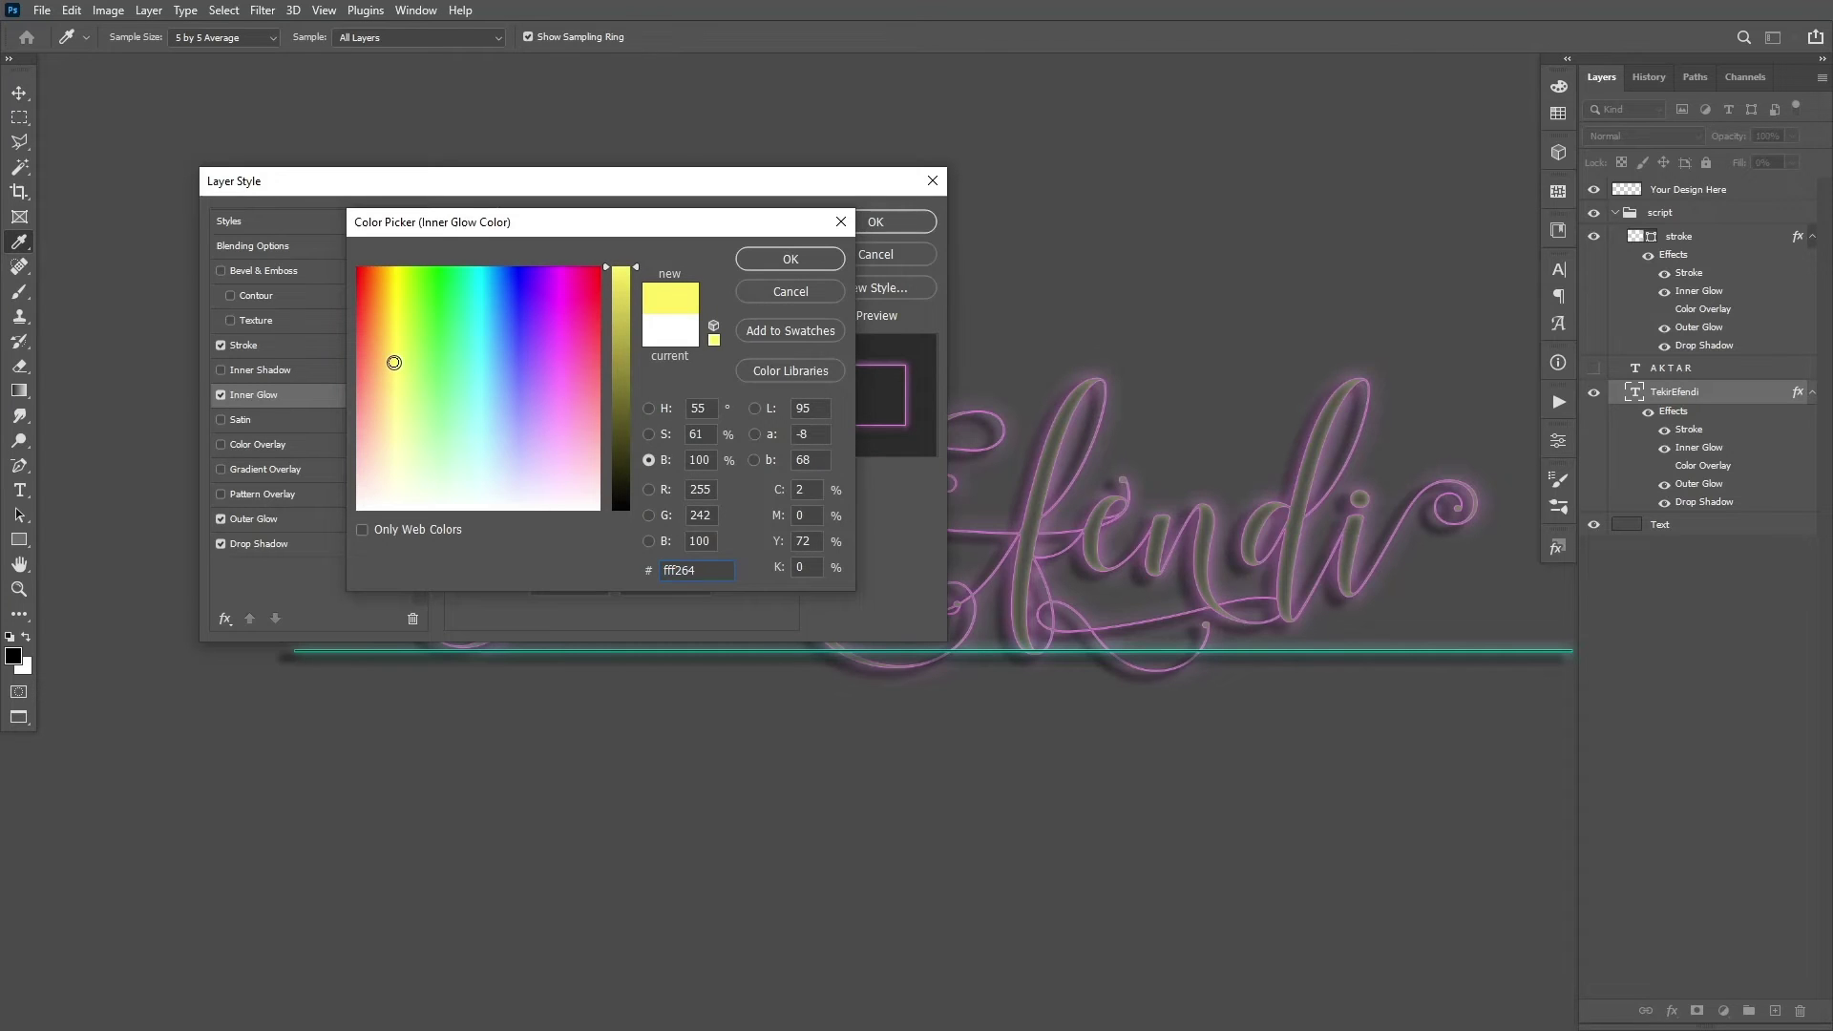
click(380, 362)
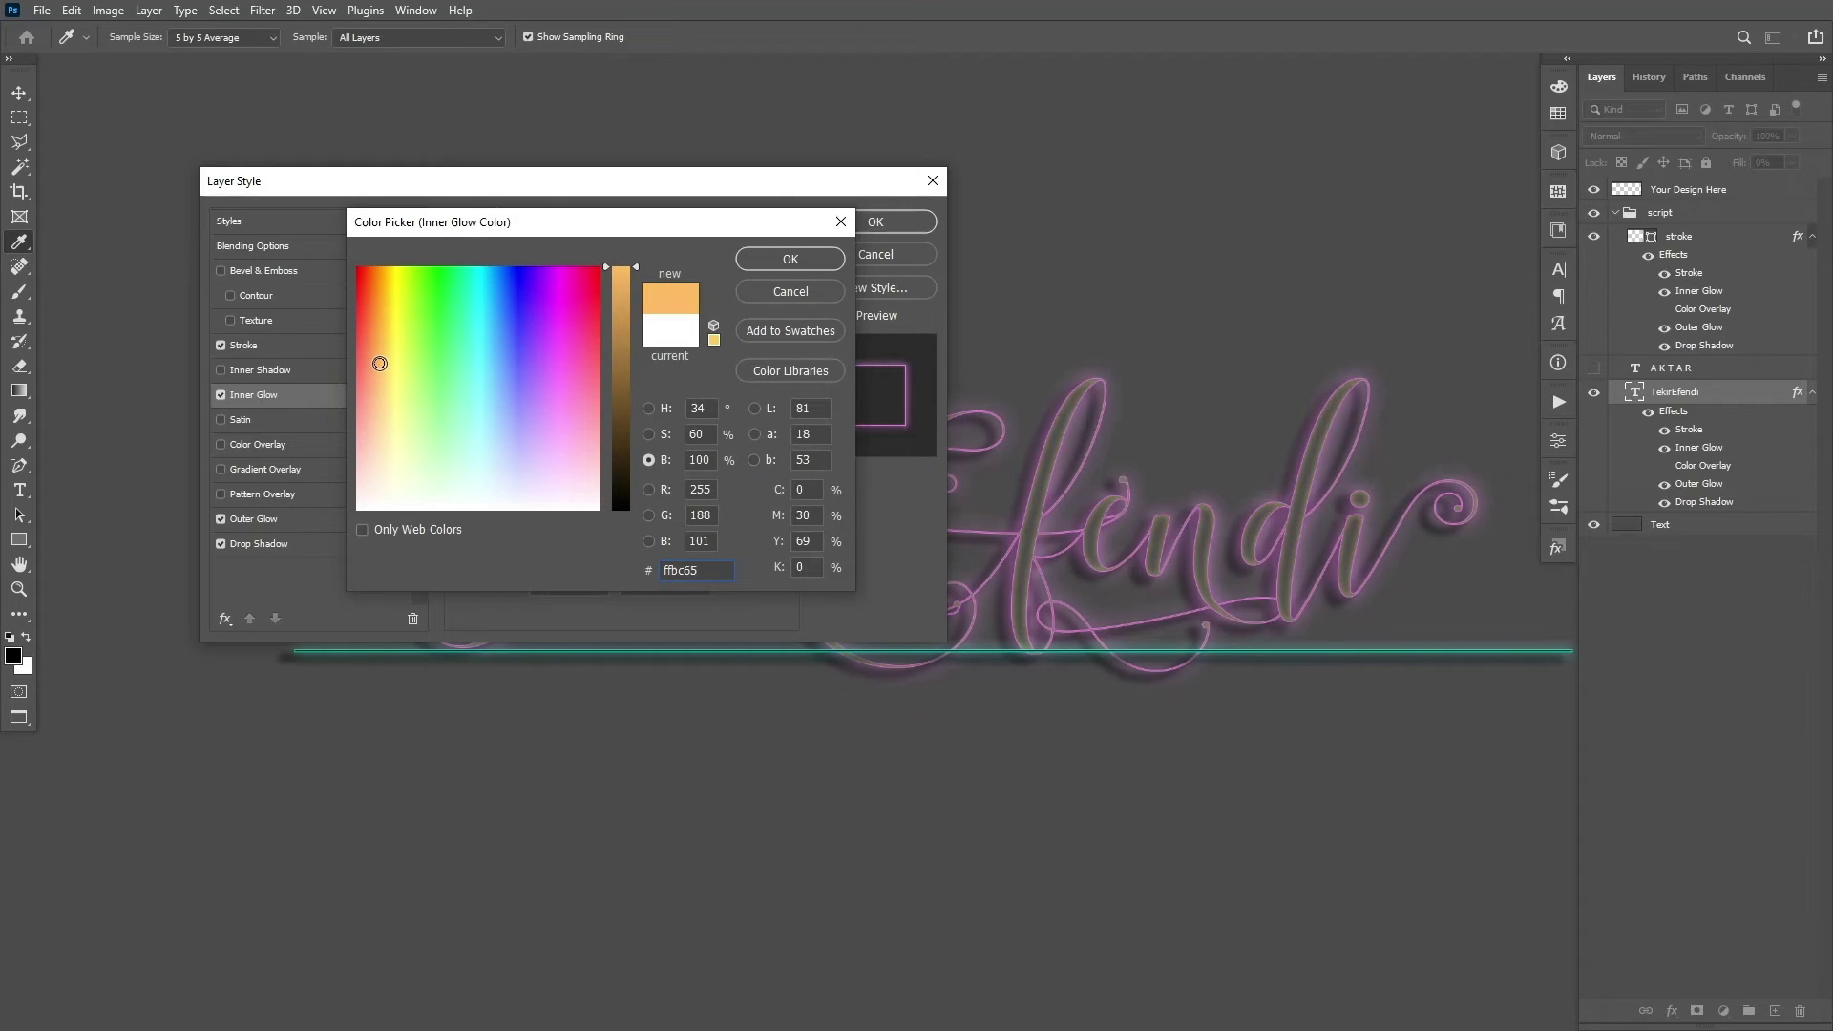
click(373, 362)
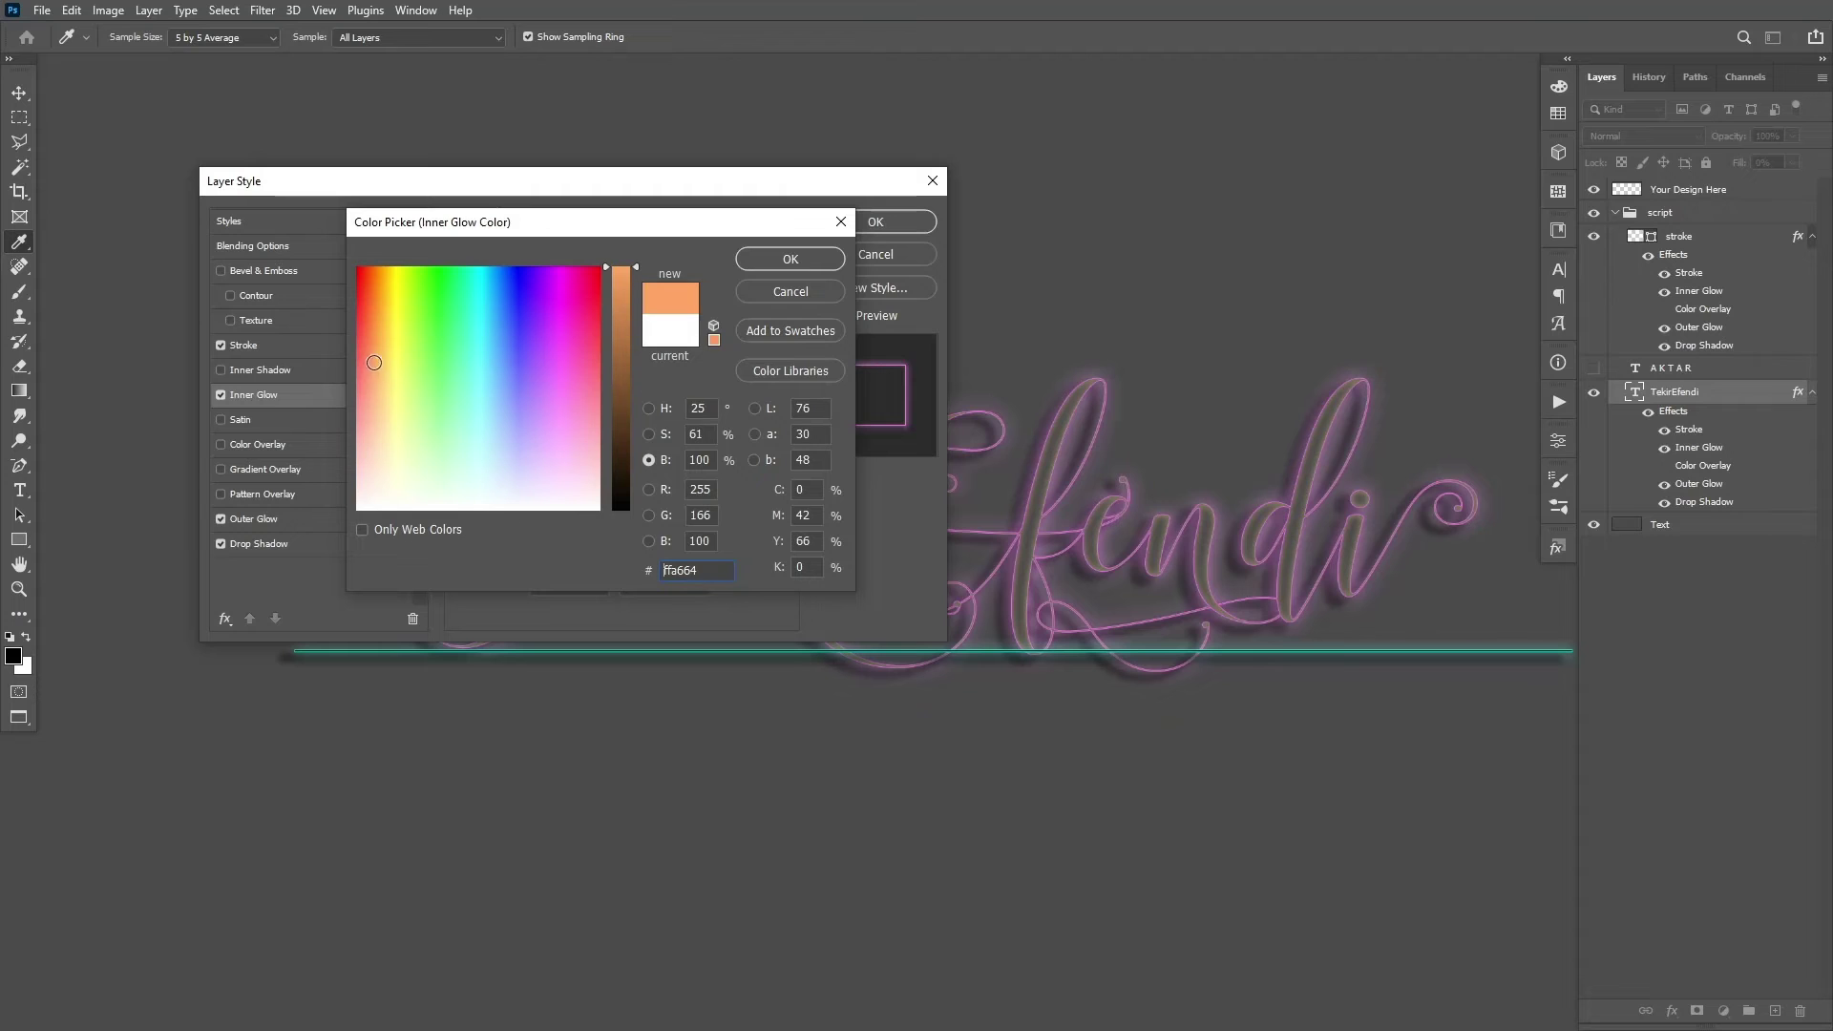
click(783, 258)
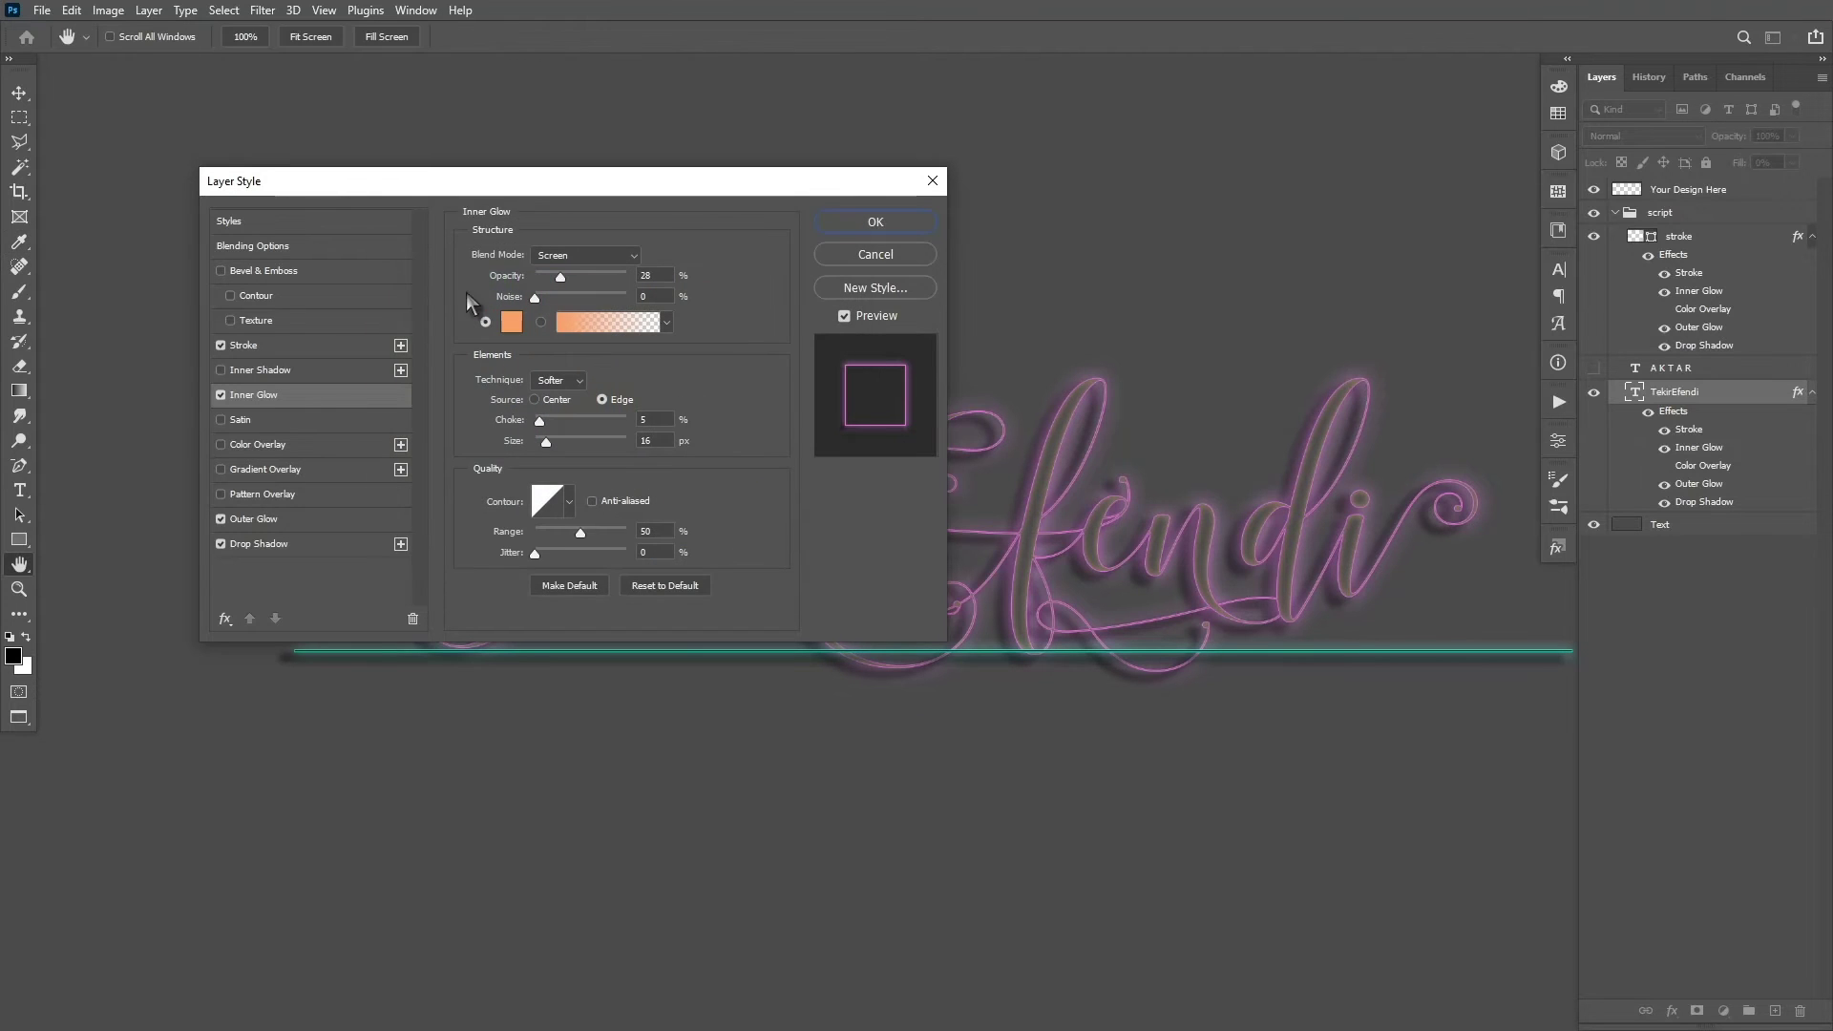
Try the Normal and Hard Light blend modes for the inner glow and set it back to Screen.
click(632, 256)
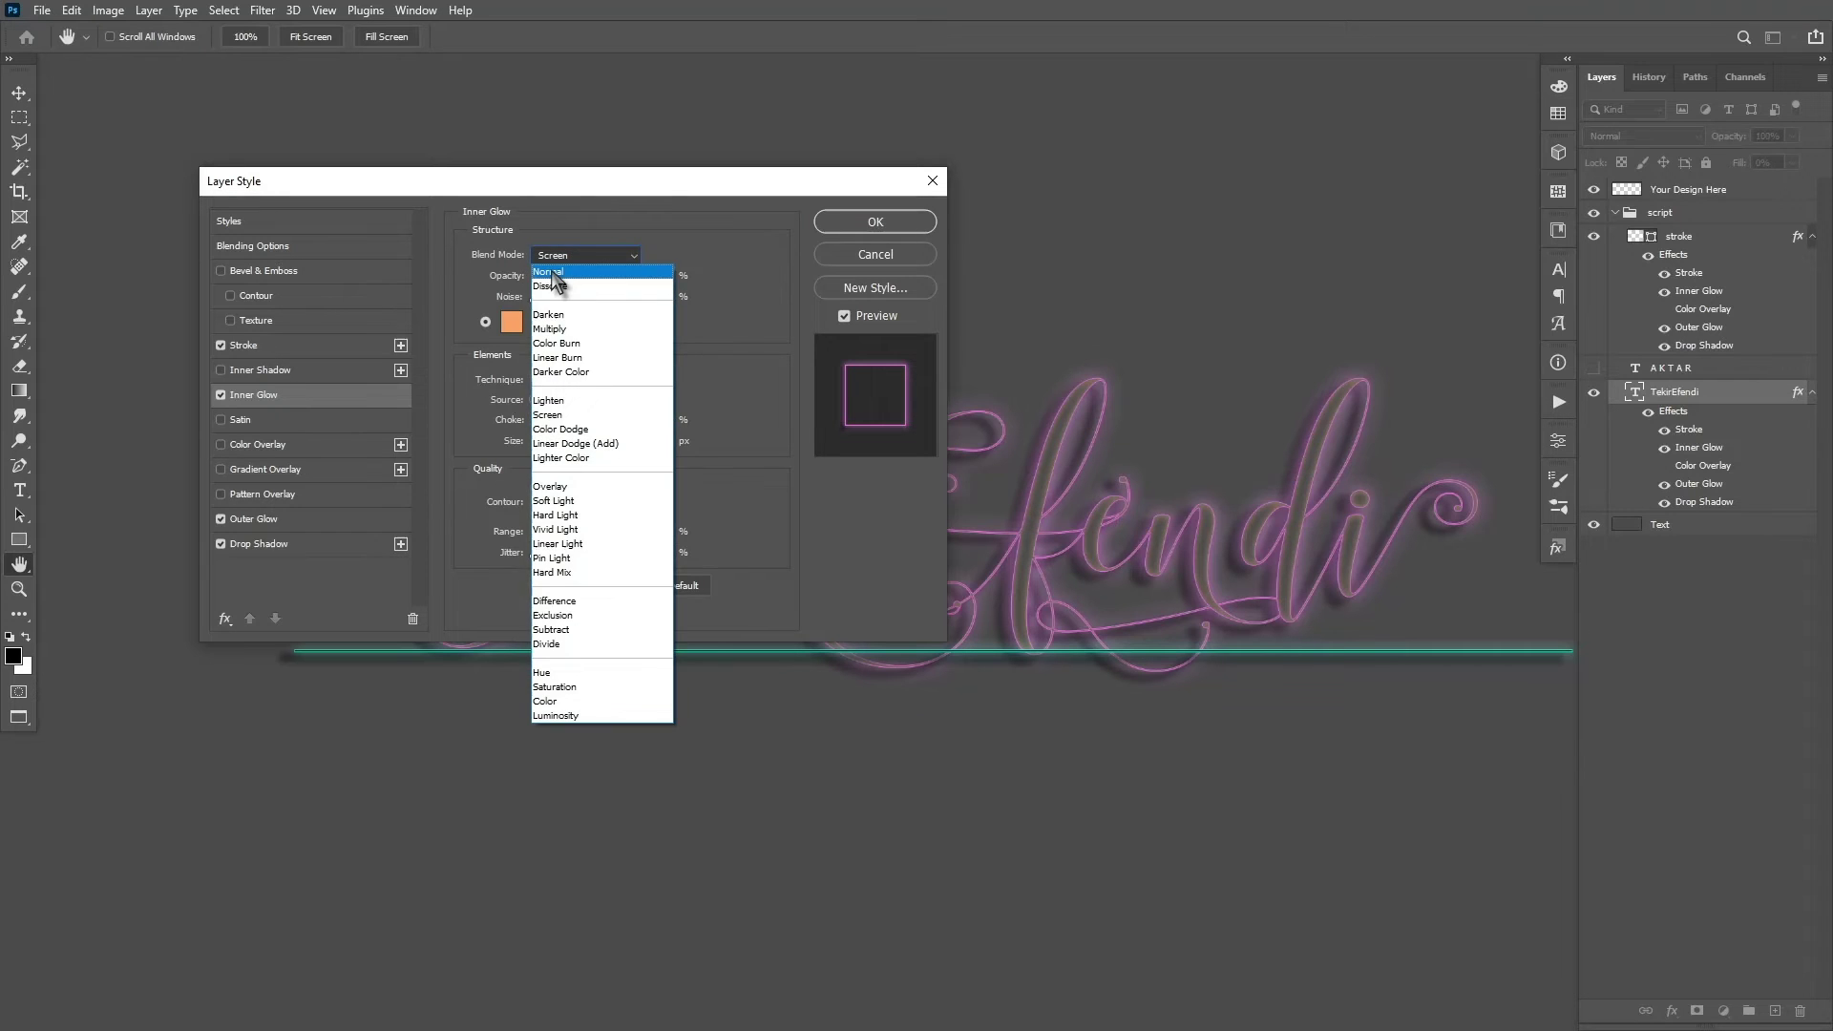
click(551, 274)
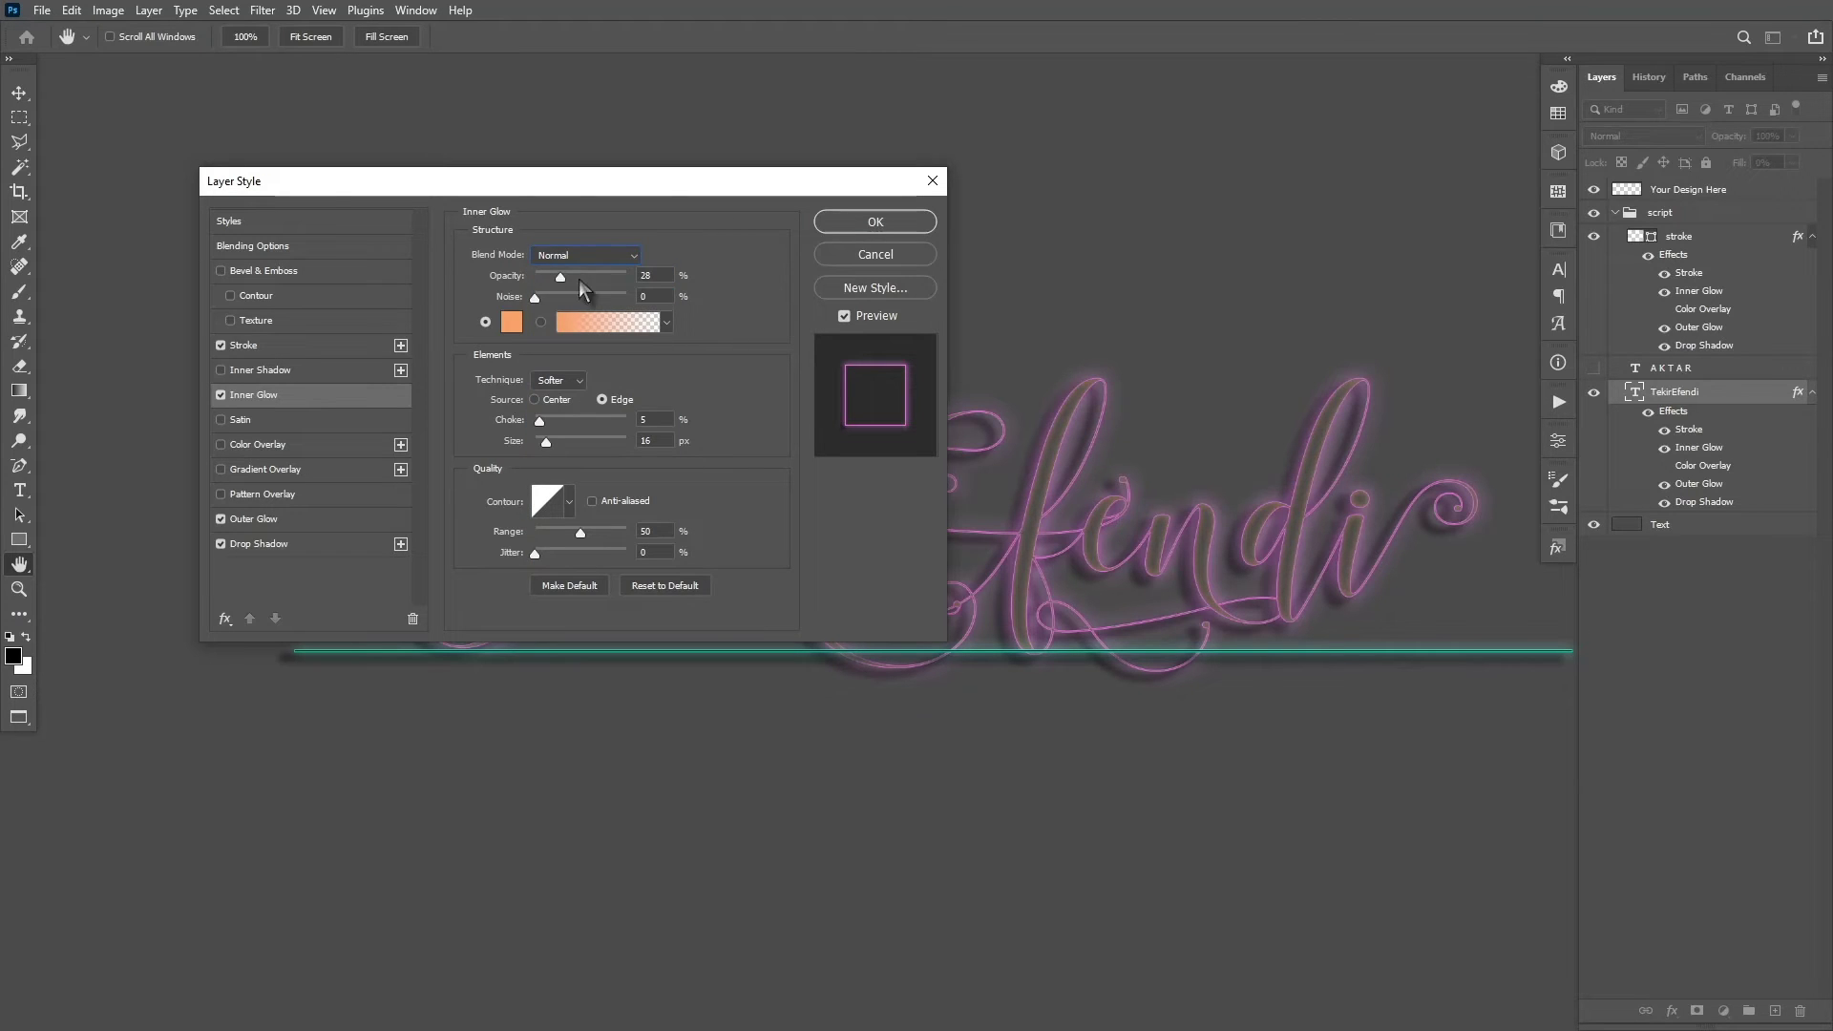
click(633, 256)
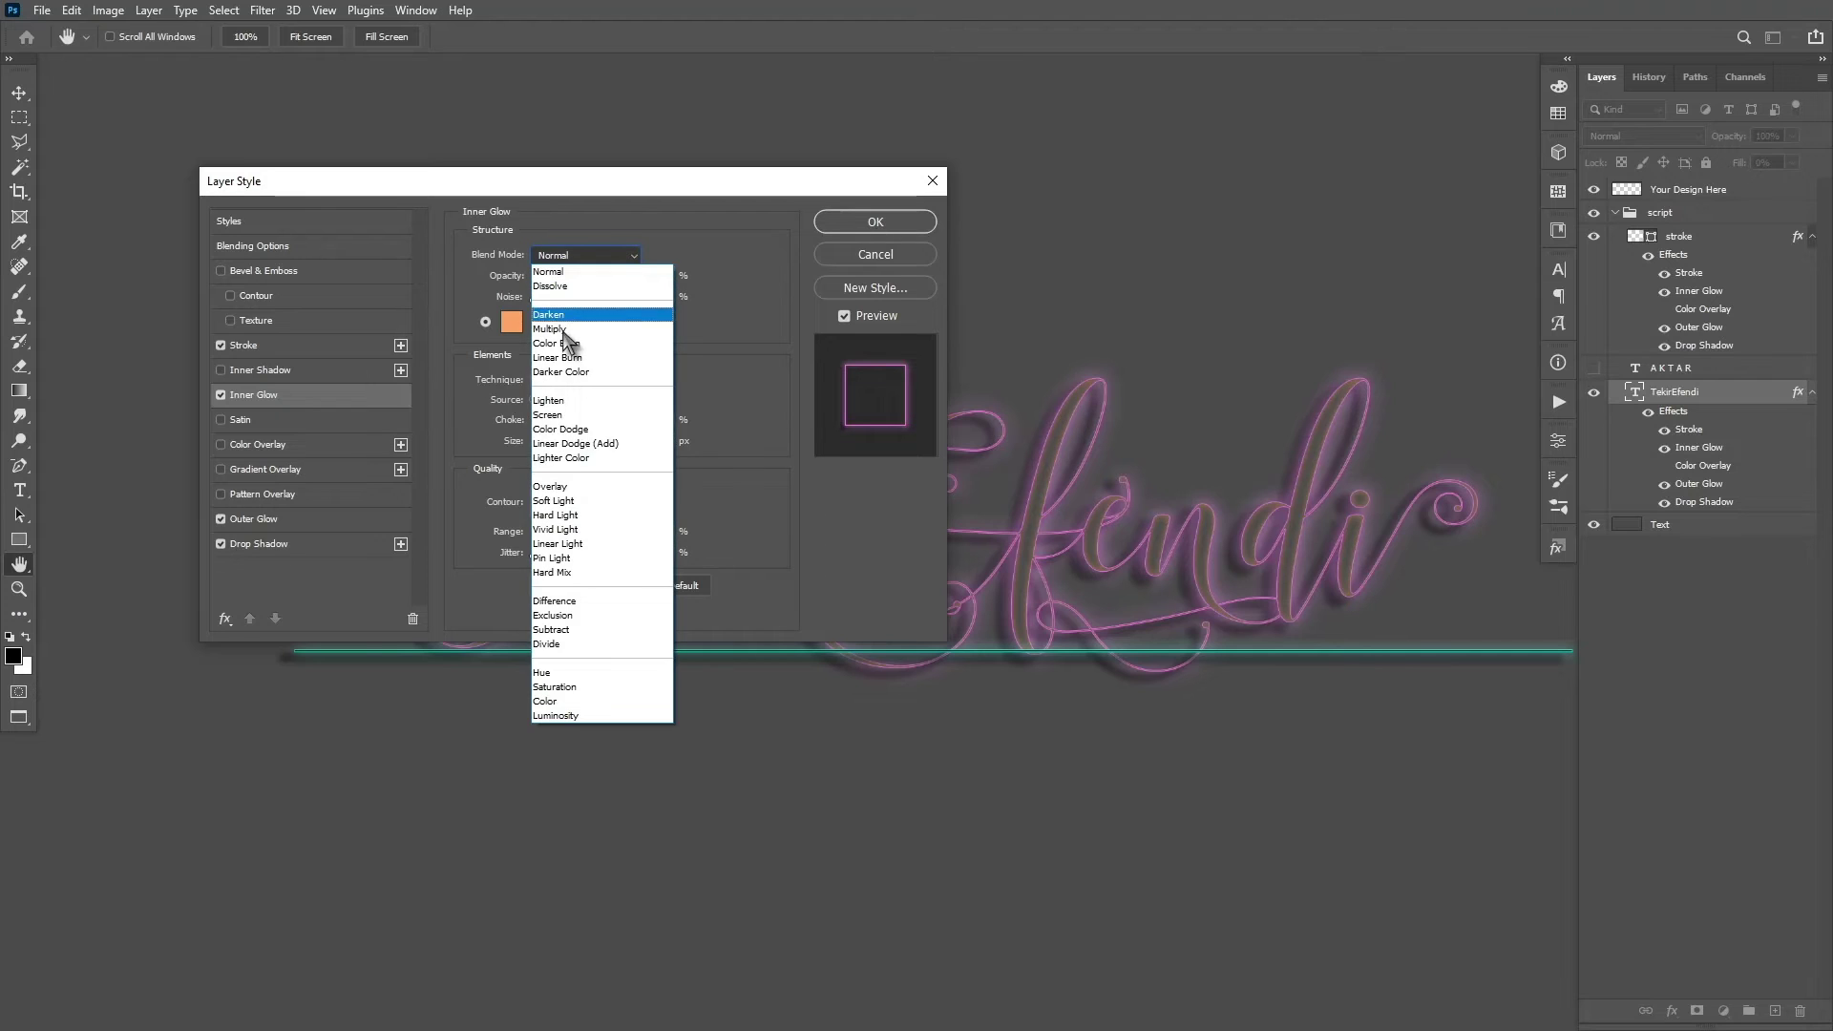
click(565, 514)
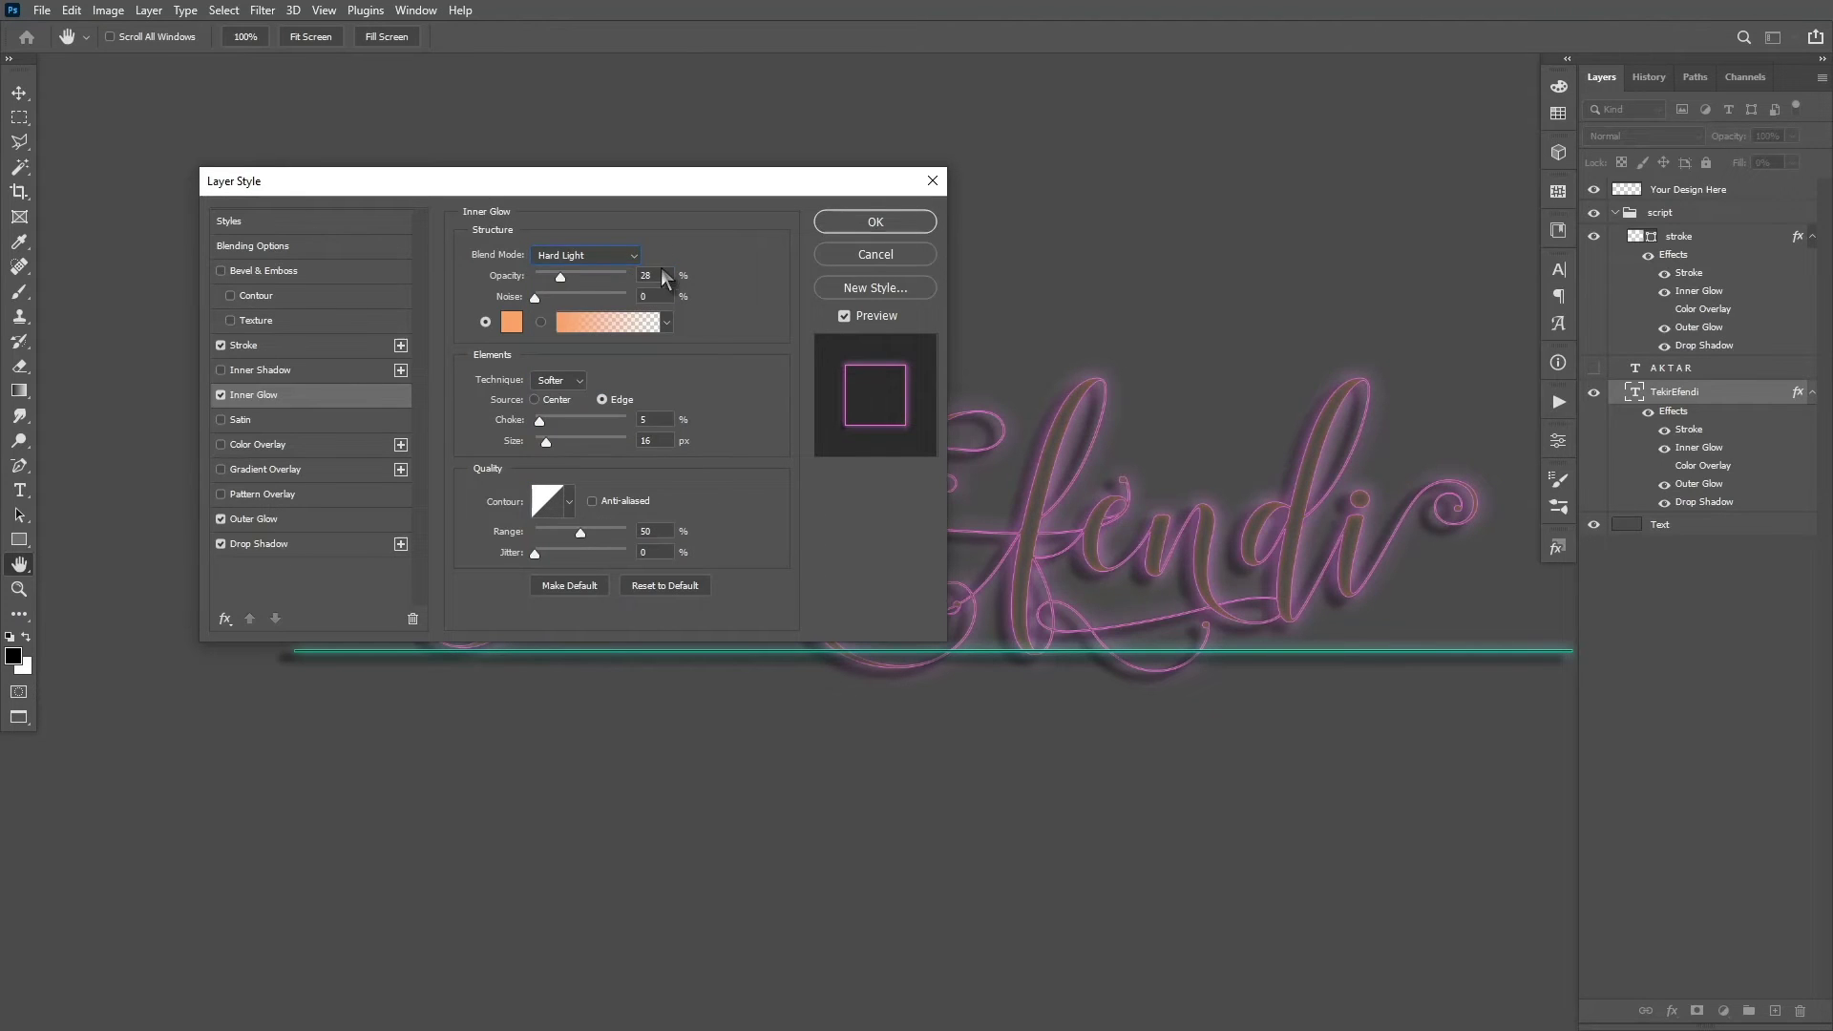
click(626, 256)
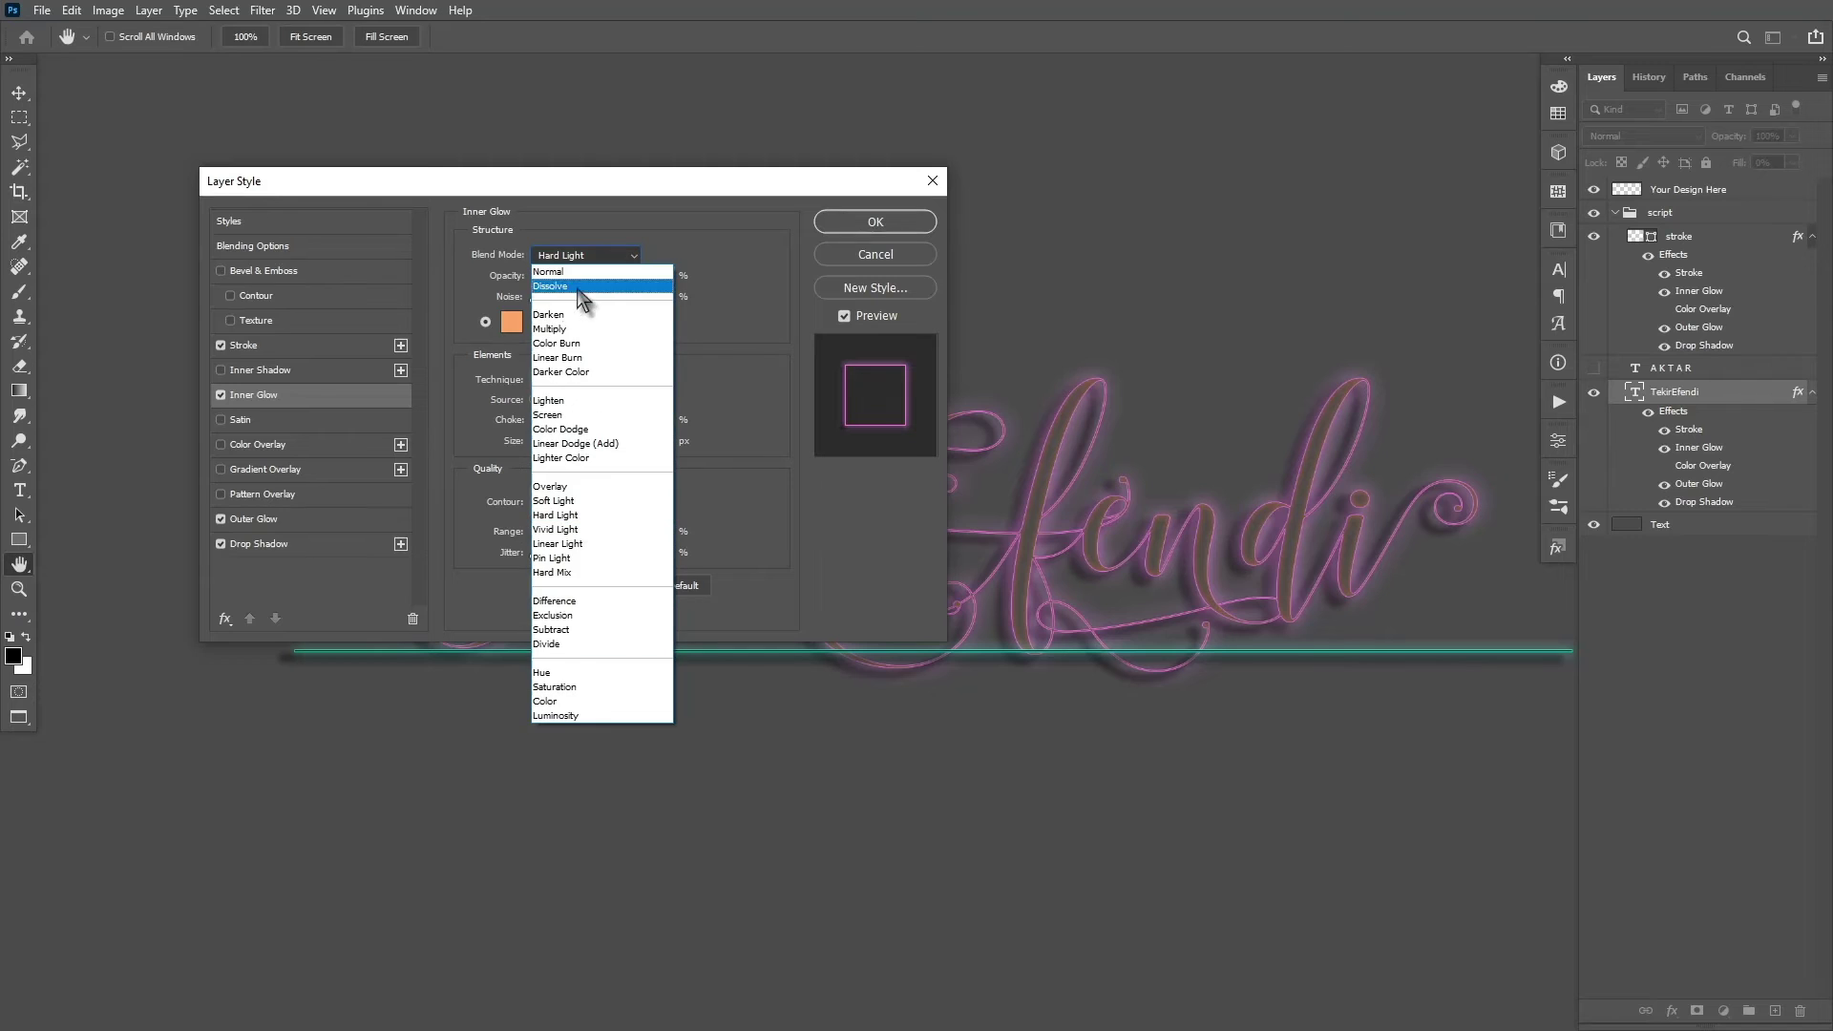
click(561, 414)
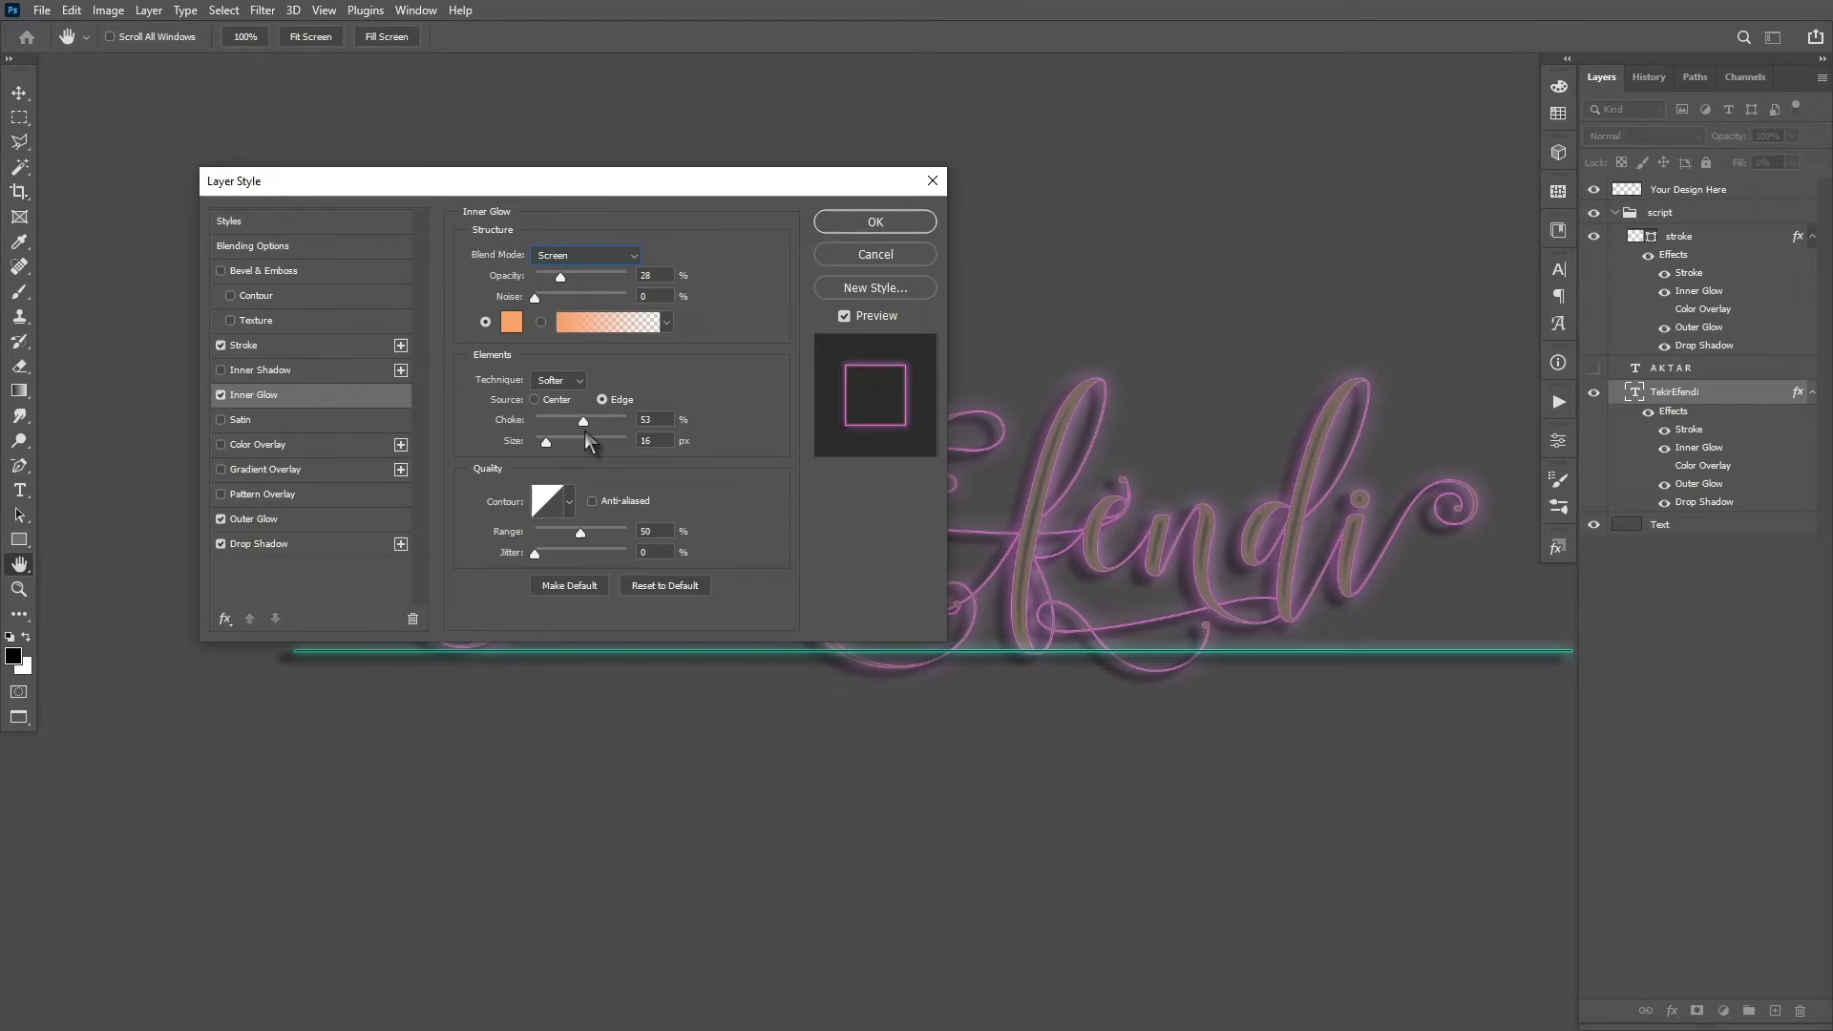
Try an inner glow choke of 7% with a size of 13 px.
drag(584, 431, 543, 430)
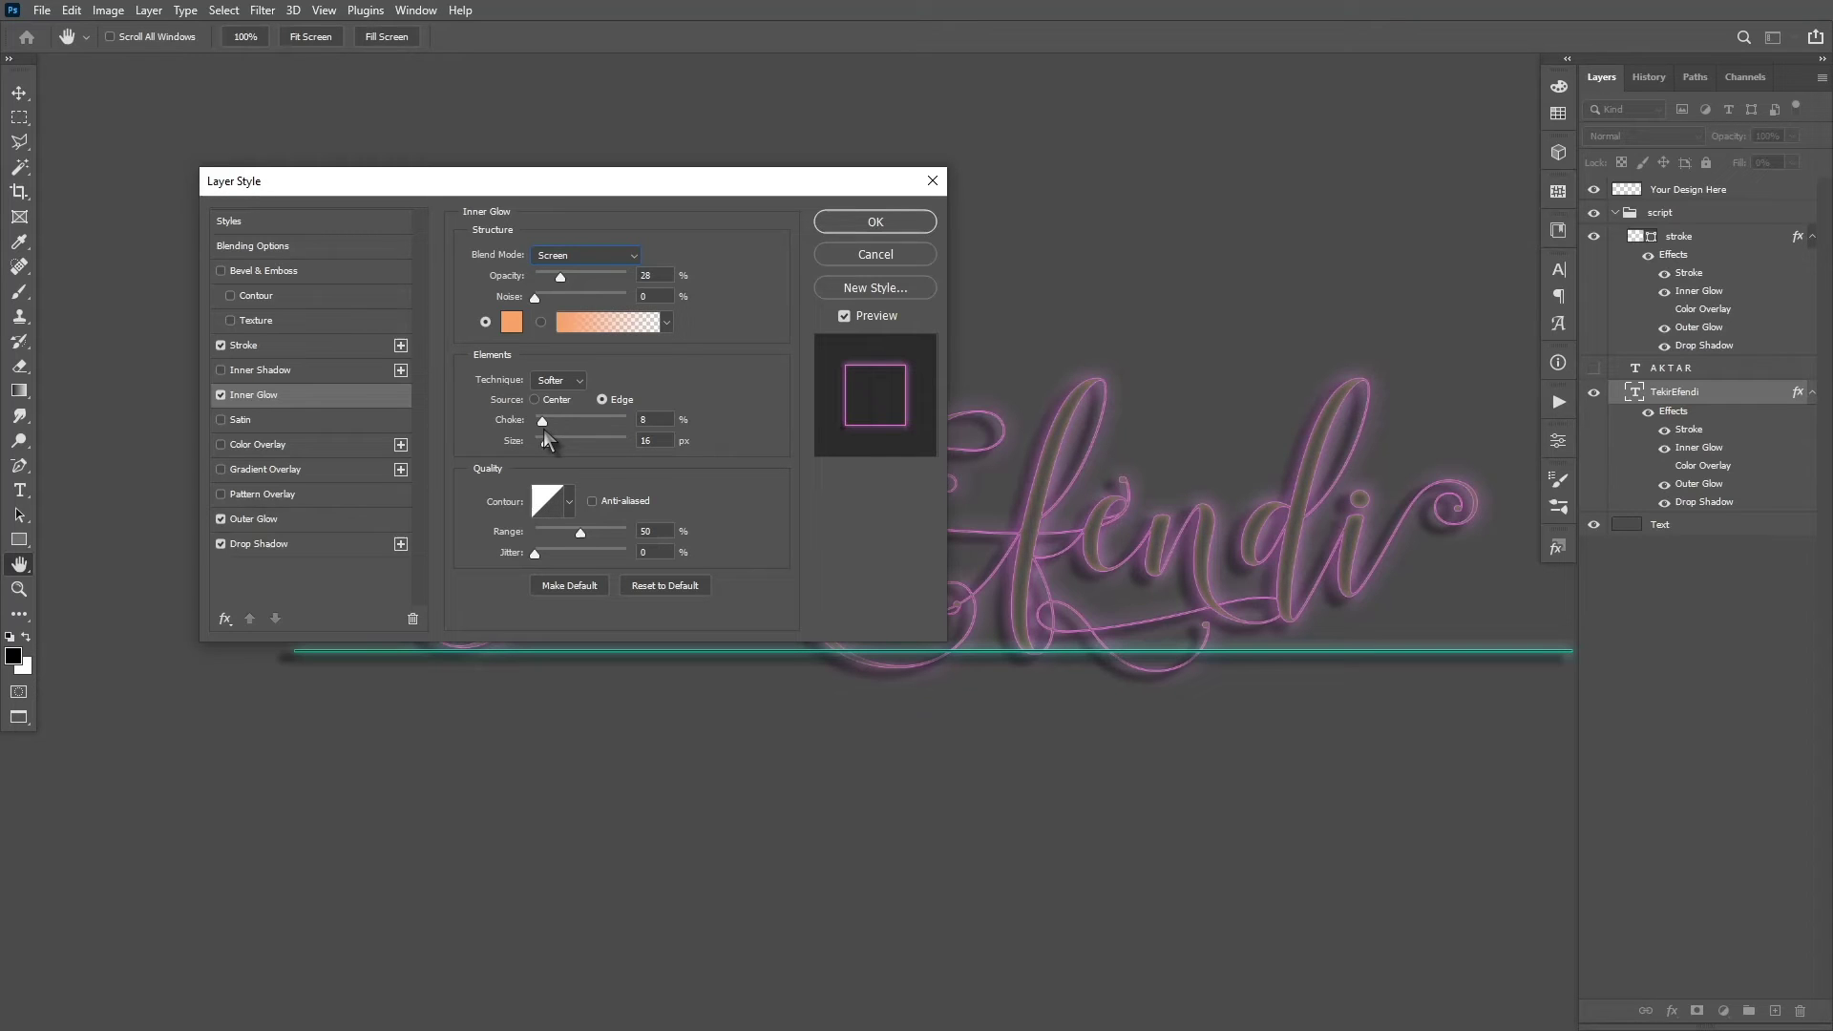
drag(542, 427, 542, 428)
drag(548, 444, 551, 469)
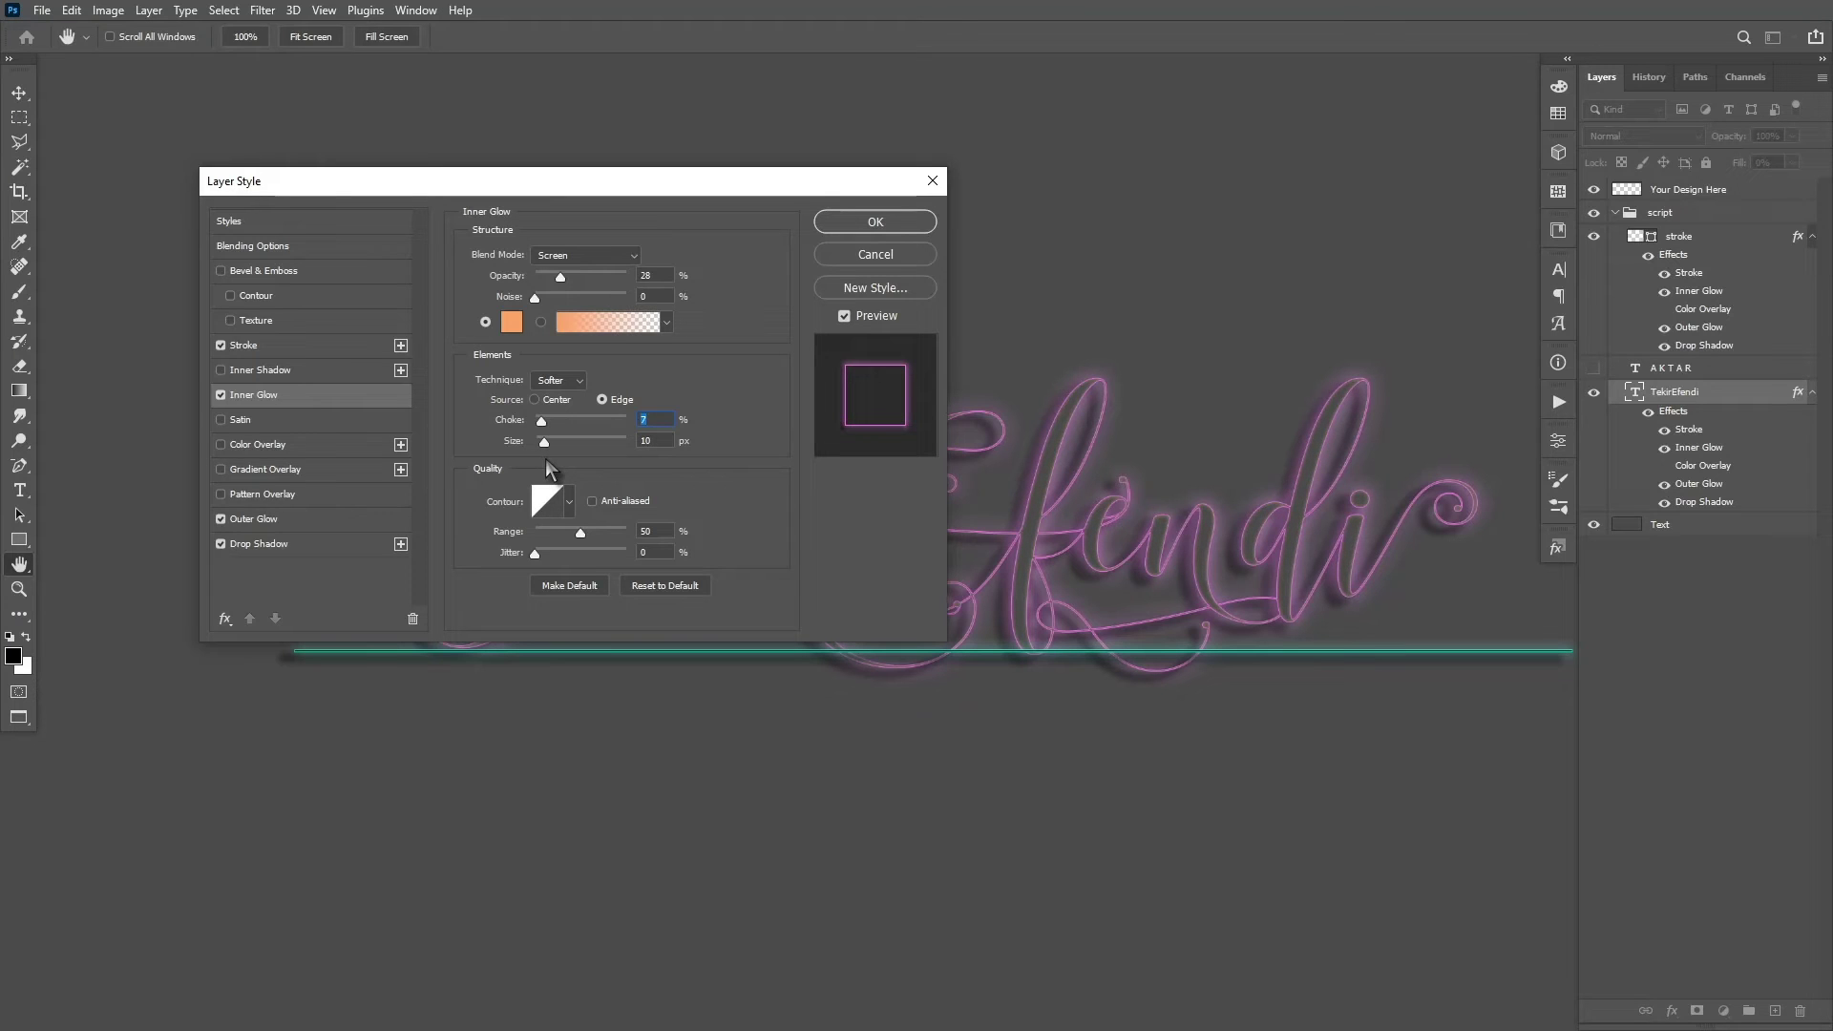
key(Tab)
key(Up)
key(Up)
key(Up)
Choose the single ring-shaped contour for the inner glow and set its size to 21 px.
click(568, 506)
click(483, 581)
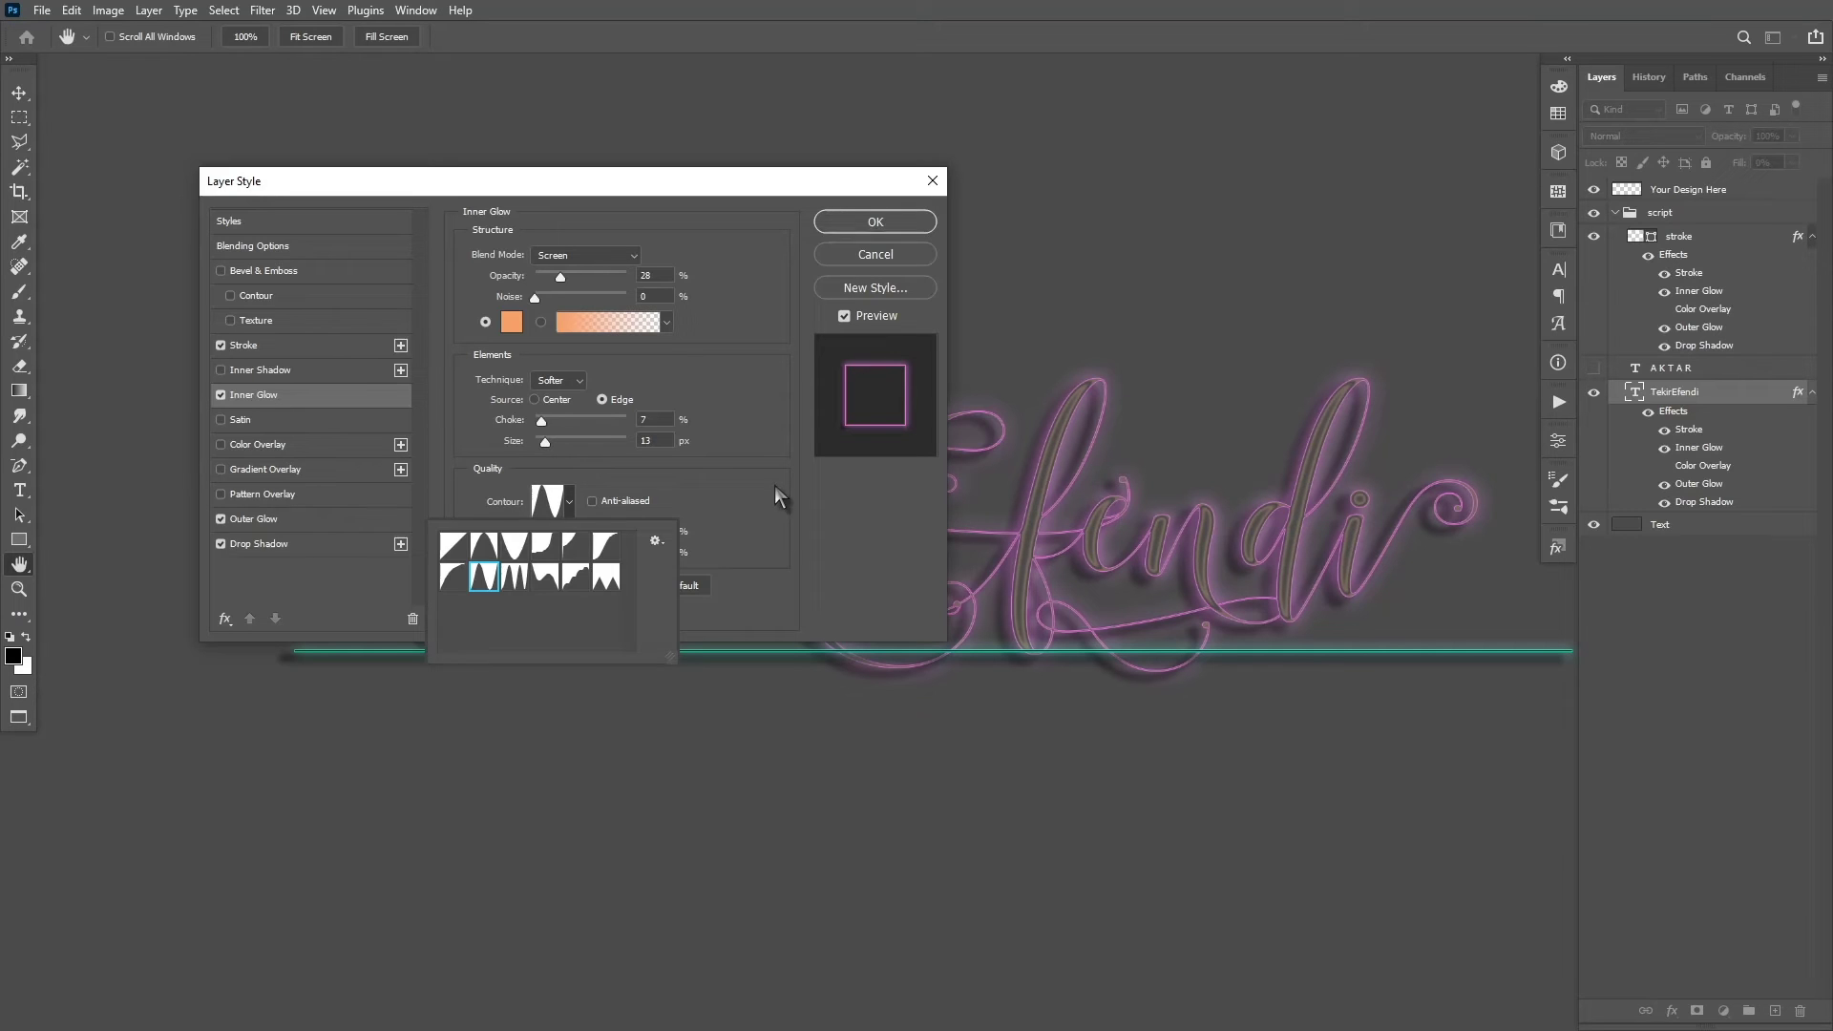
click(605, 455)
drag(545, 443, 548, 445)
key(Up)
key(Up)
key(Up)
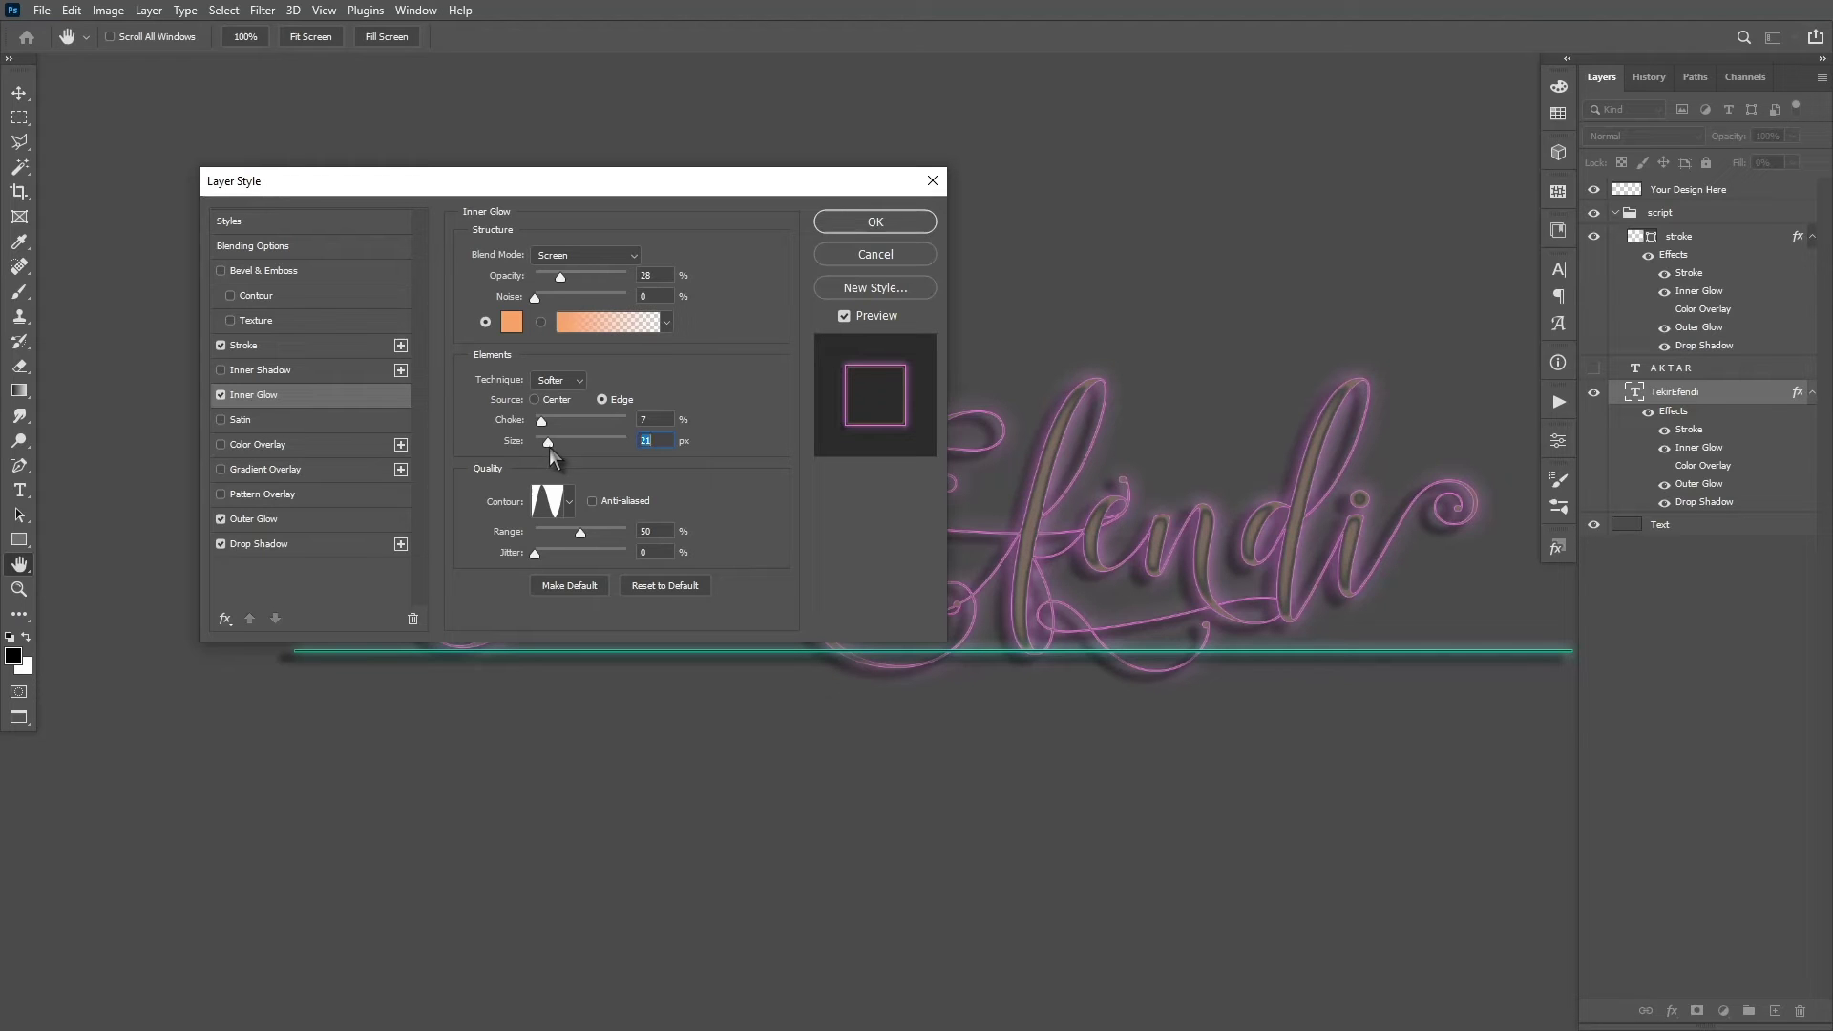
Change the inner glow colour to near-white fdffff.
click(512, 322)
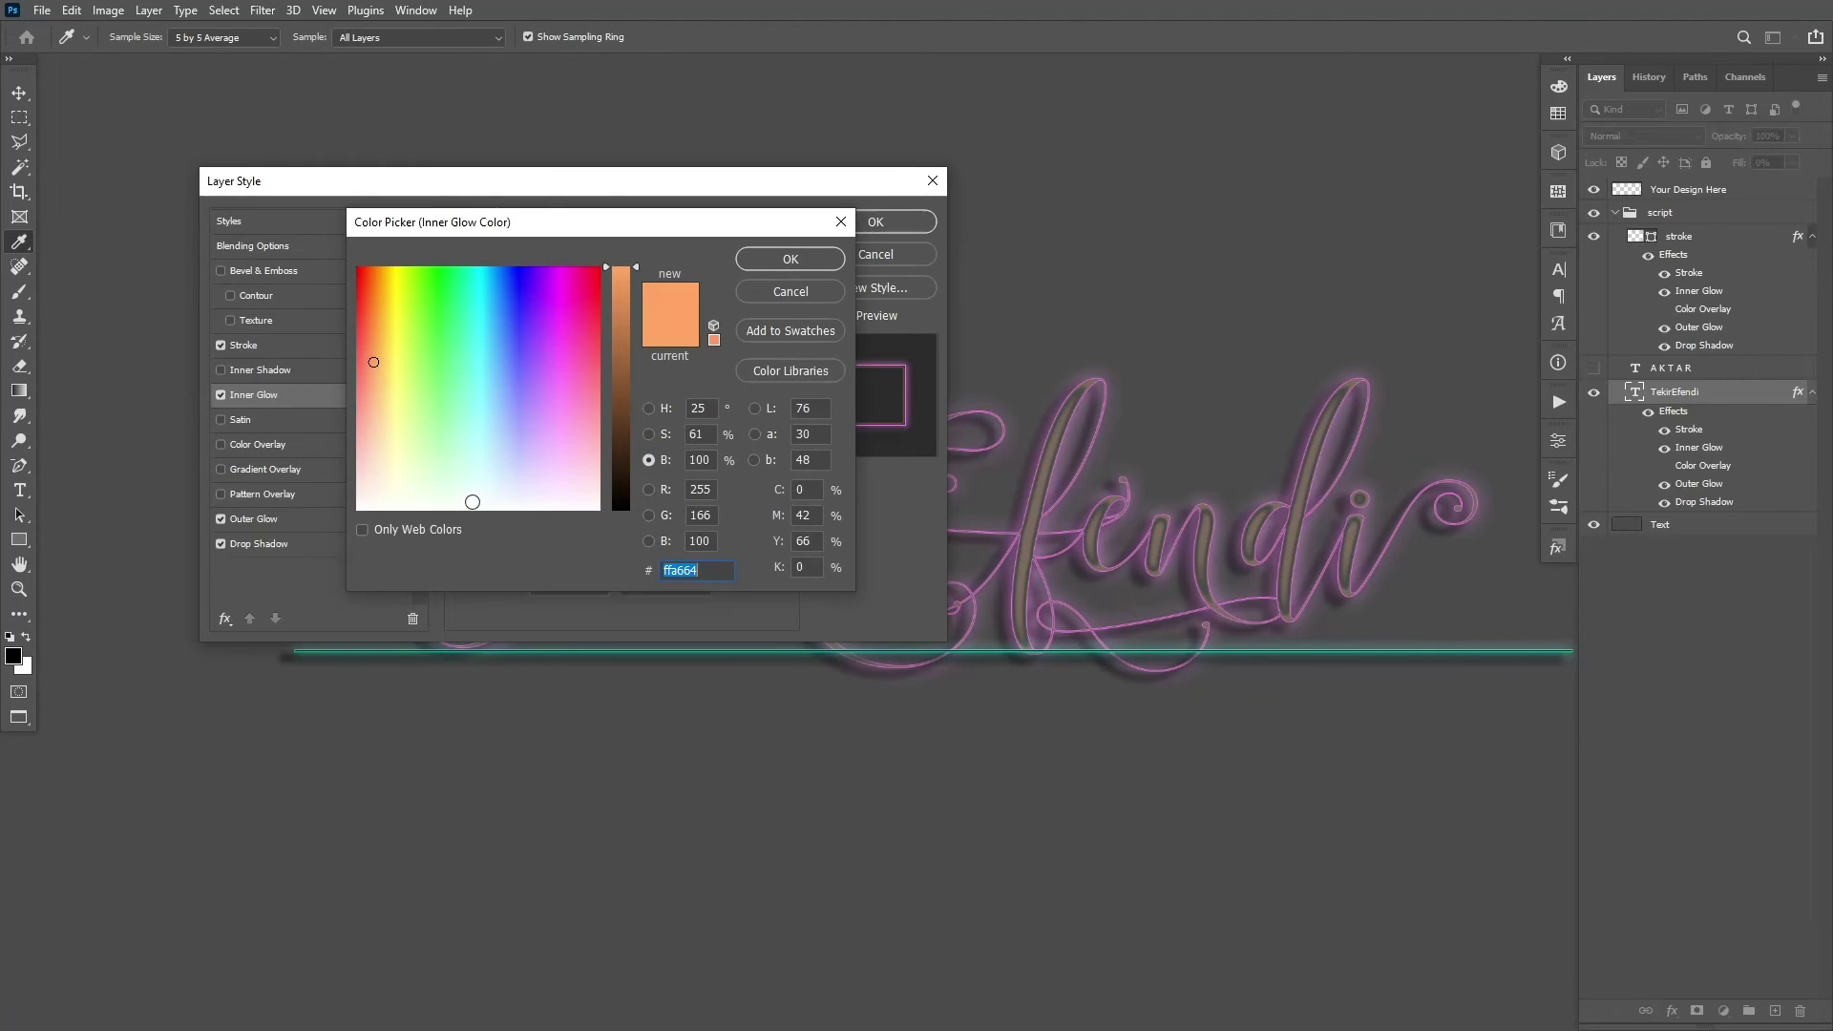
click(468, 507)
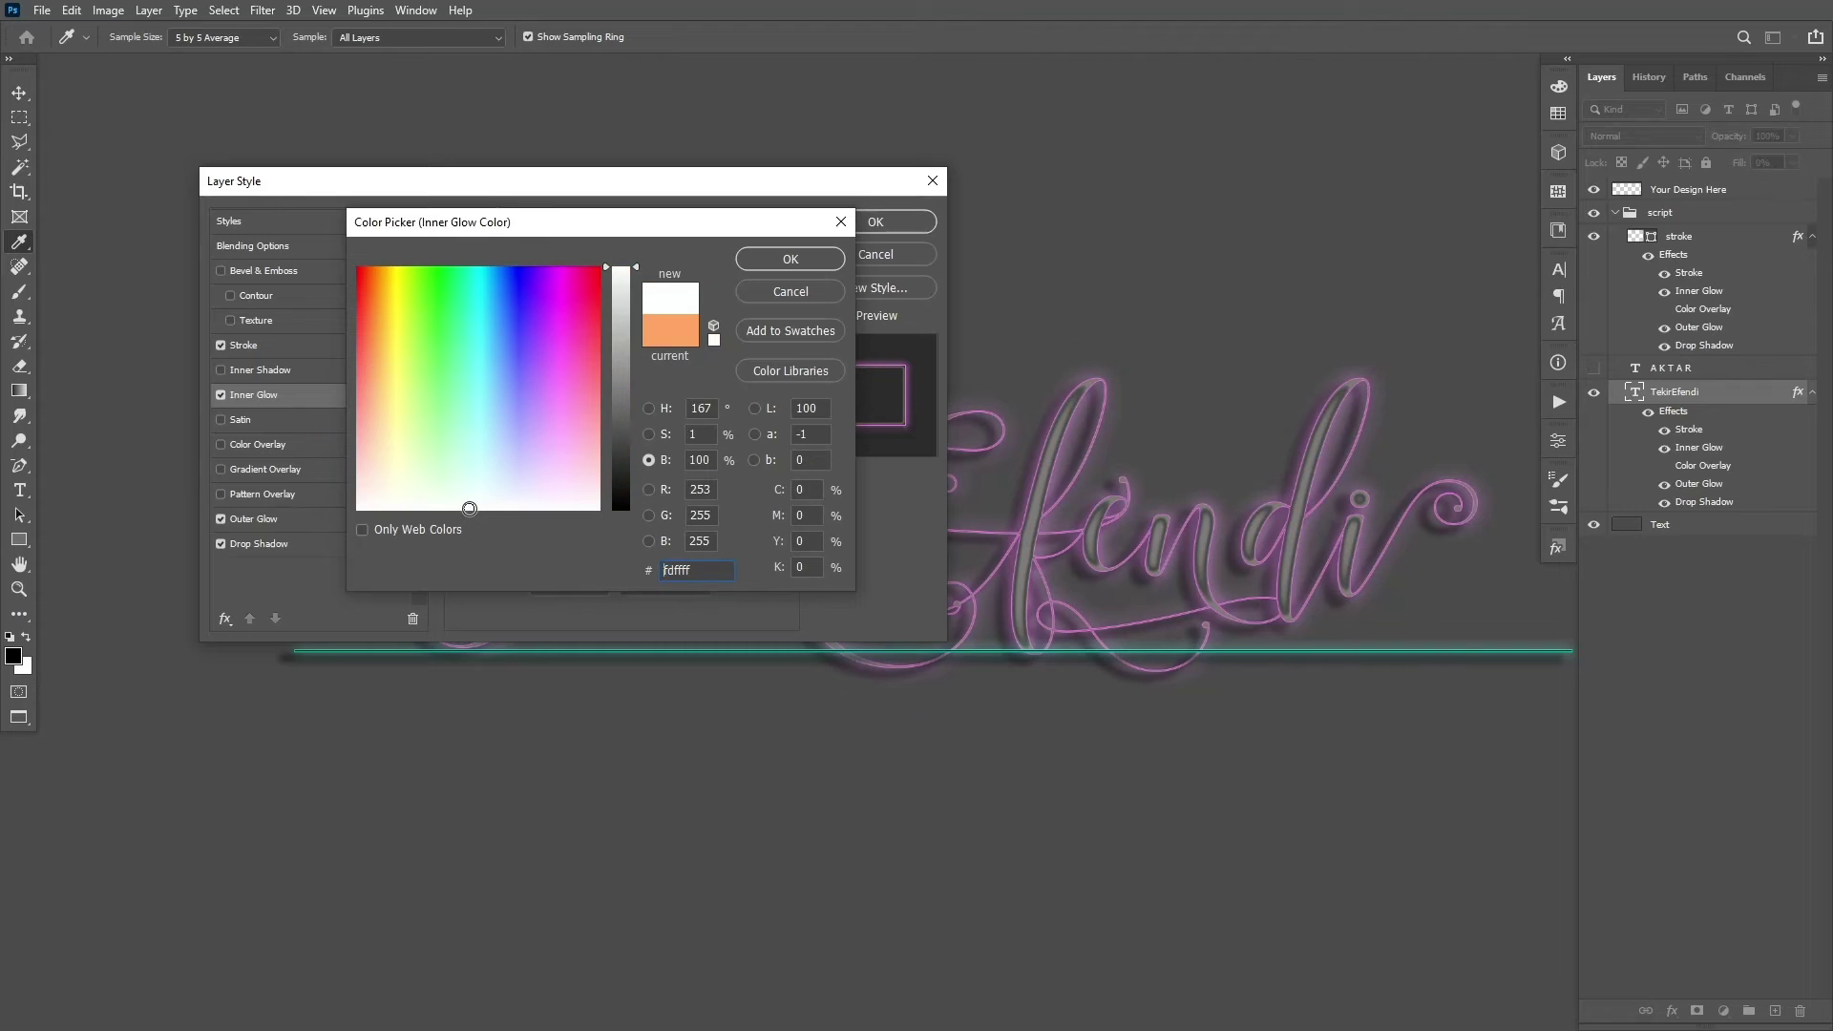
click(776, 260)
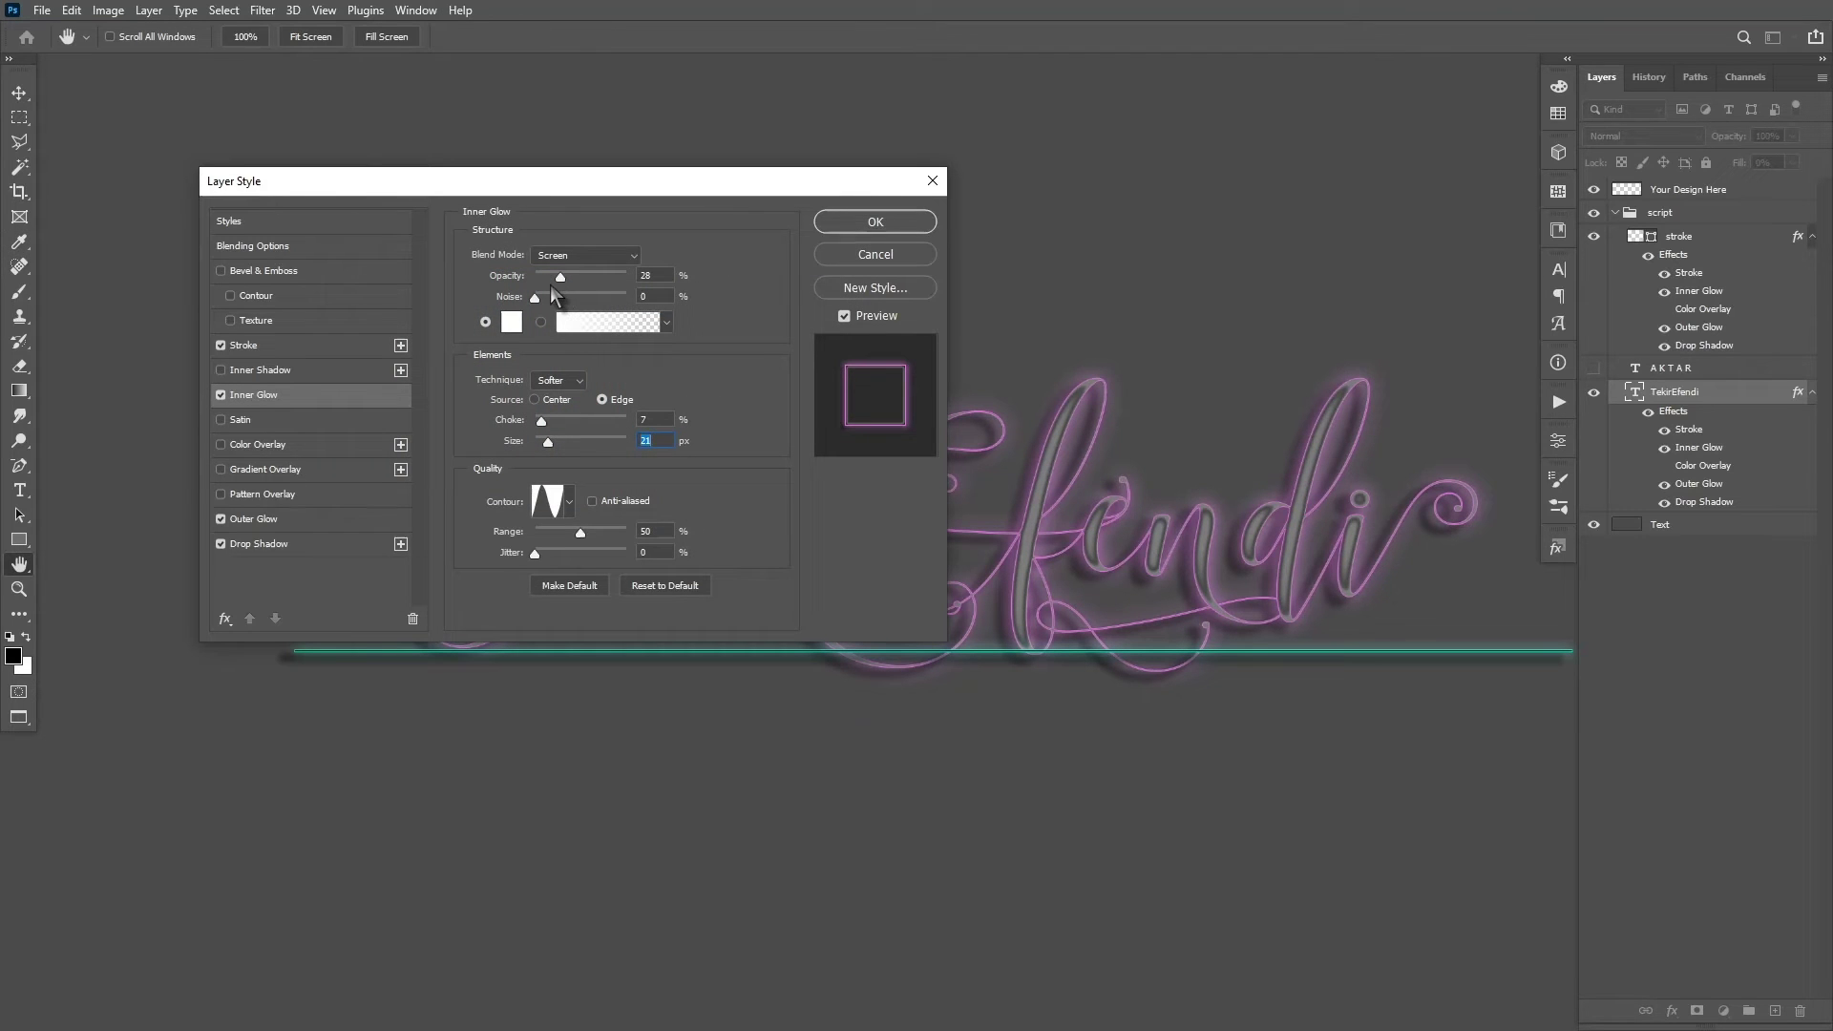
Fine-tune the inner glow to 11% choke, 21 px size and 10% opacity.
click(537, 421)
drag(537, 421, 540, 421)
drag(546, 423, 547, 423)
click(546, 422)
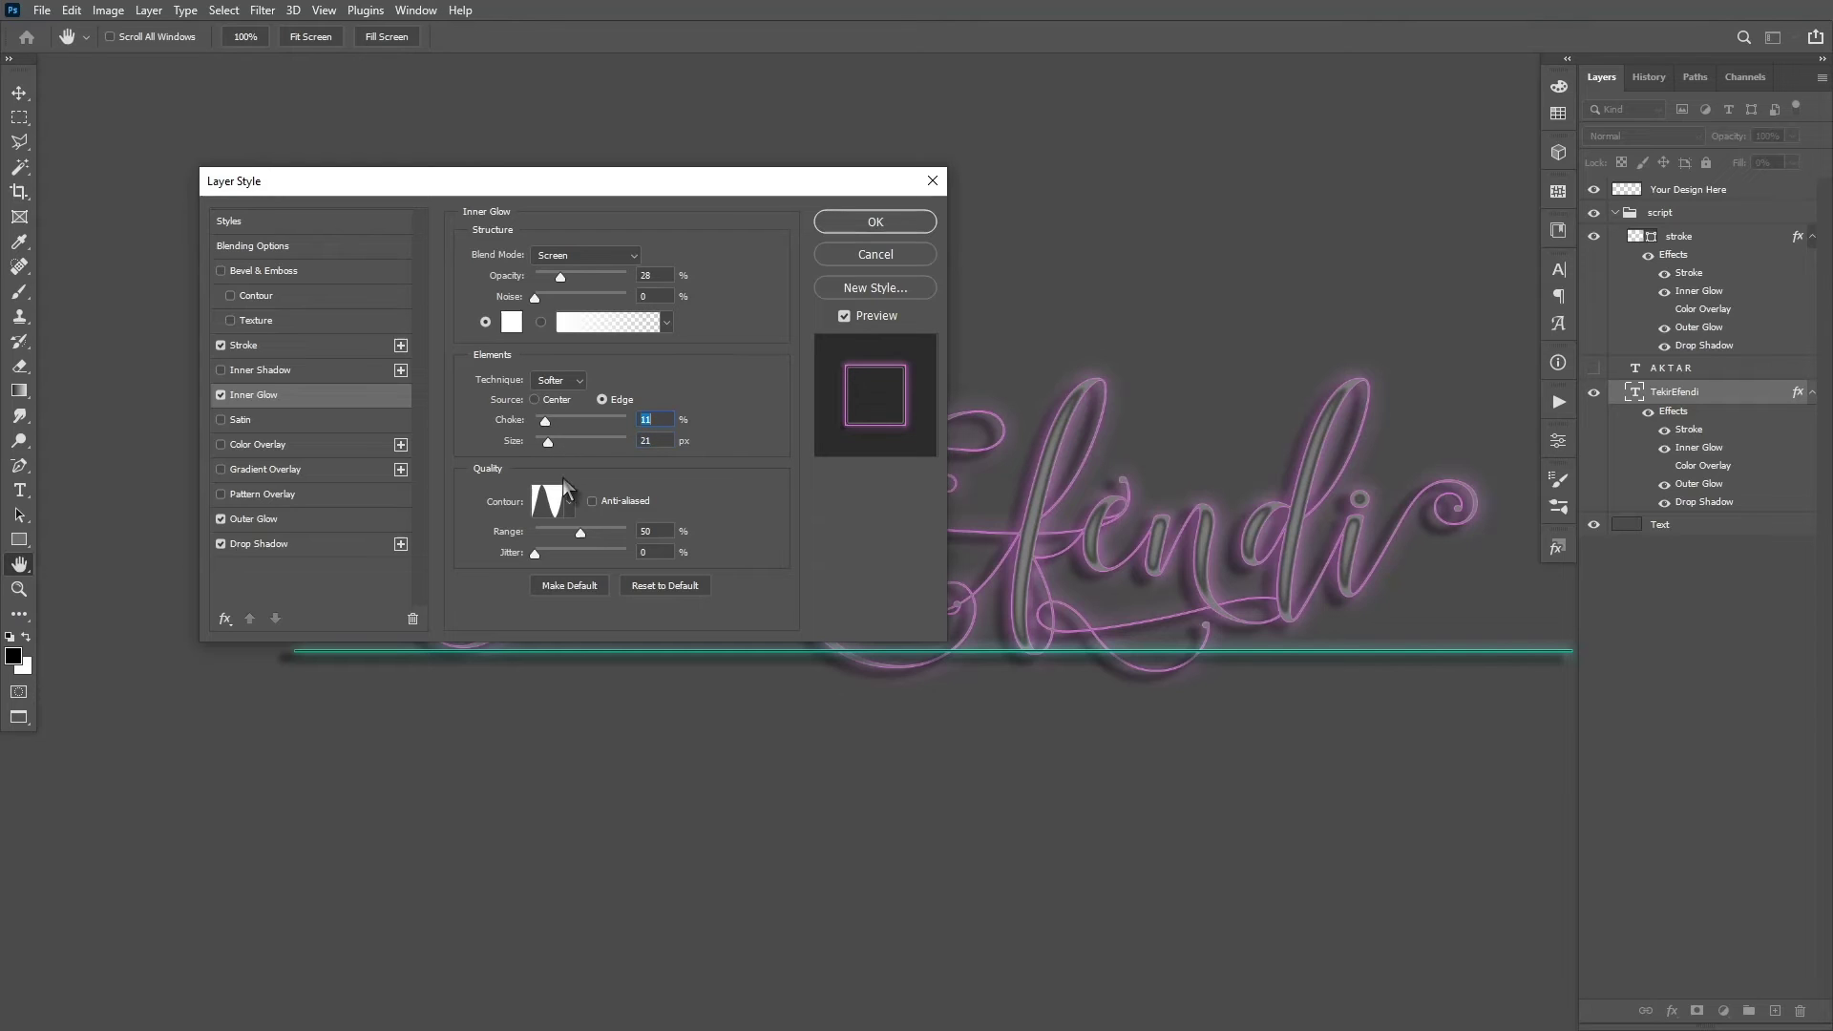
drag(548, 441, 549, 444)
click(547, 441)
drag(546, 441, 548, 442)
click(546, 281)
Save the effects as a new style named pink-neon-inner-glow and apply the layer style to the TekirEfendi layer.
click(864, 287)
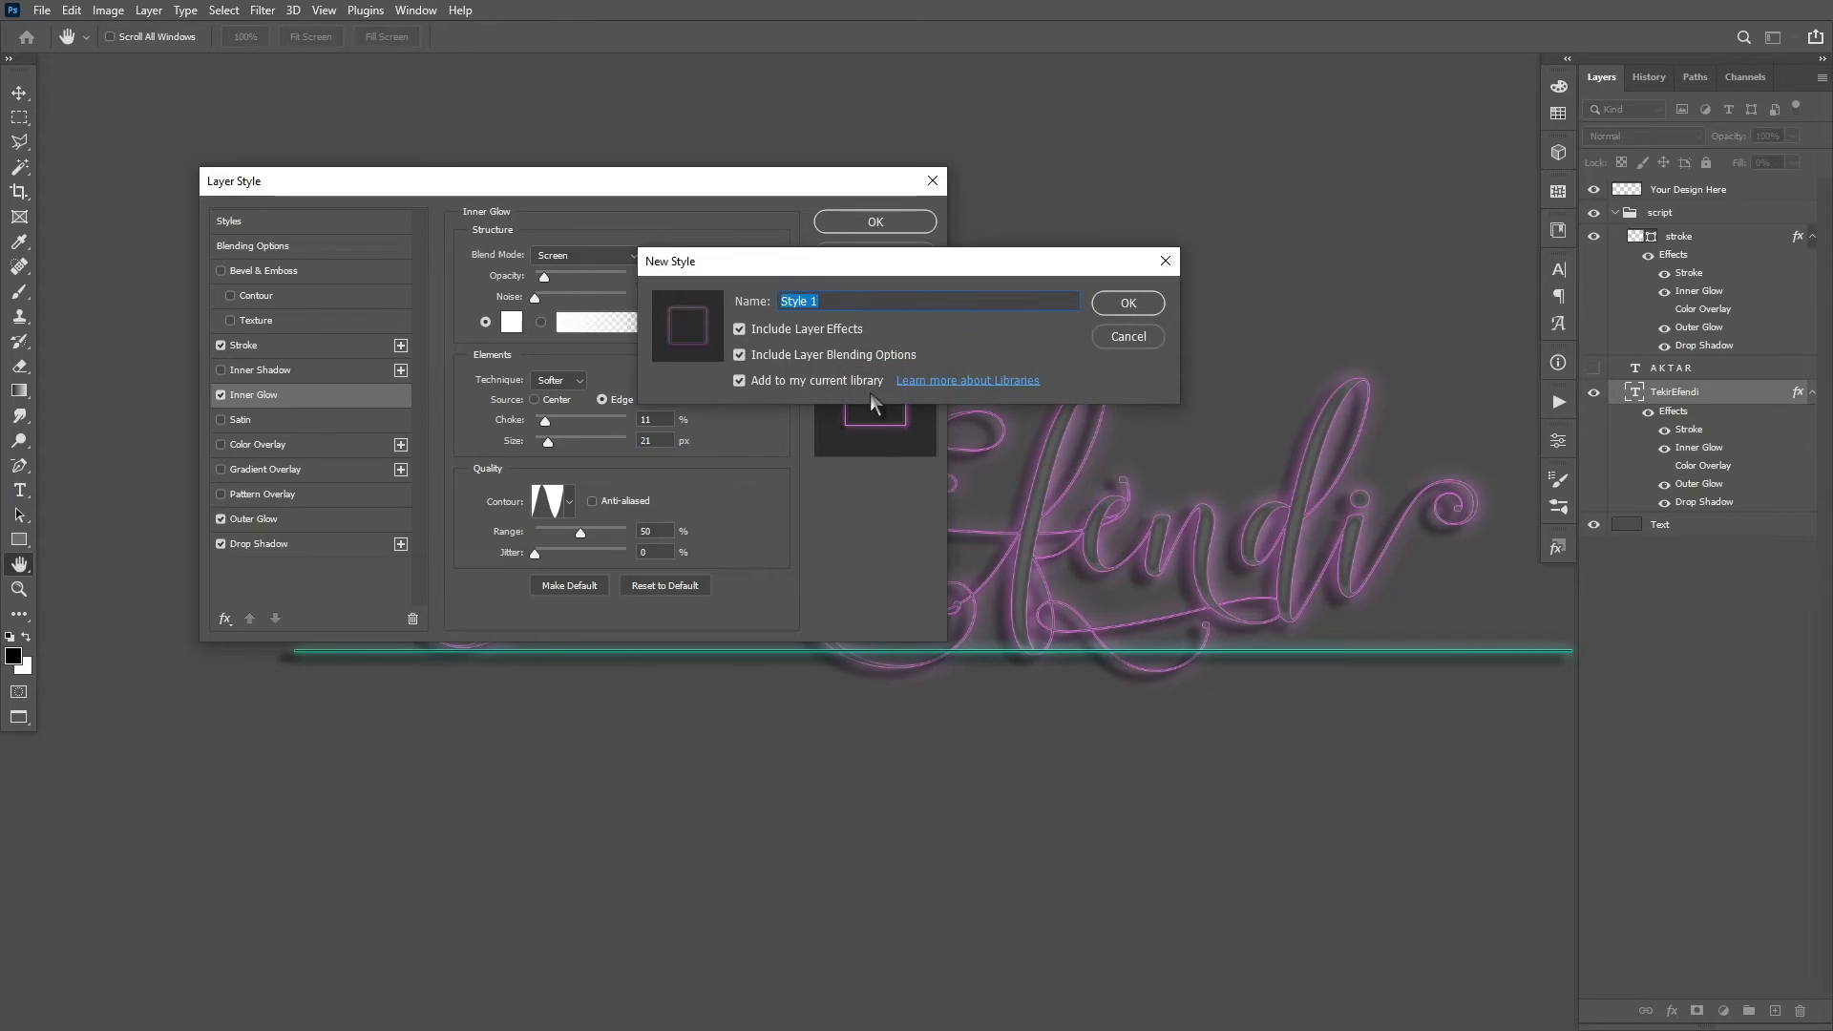
drag(796, 266, 743, 391)
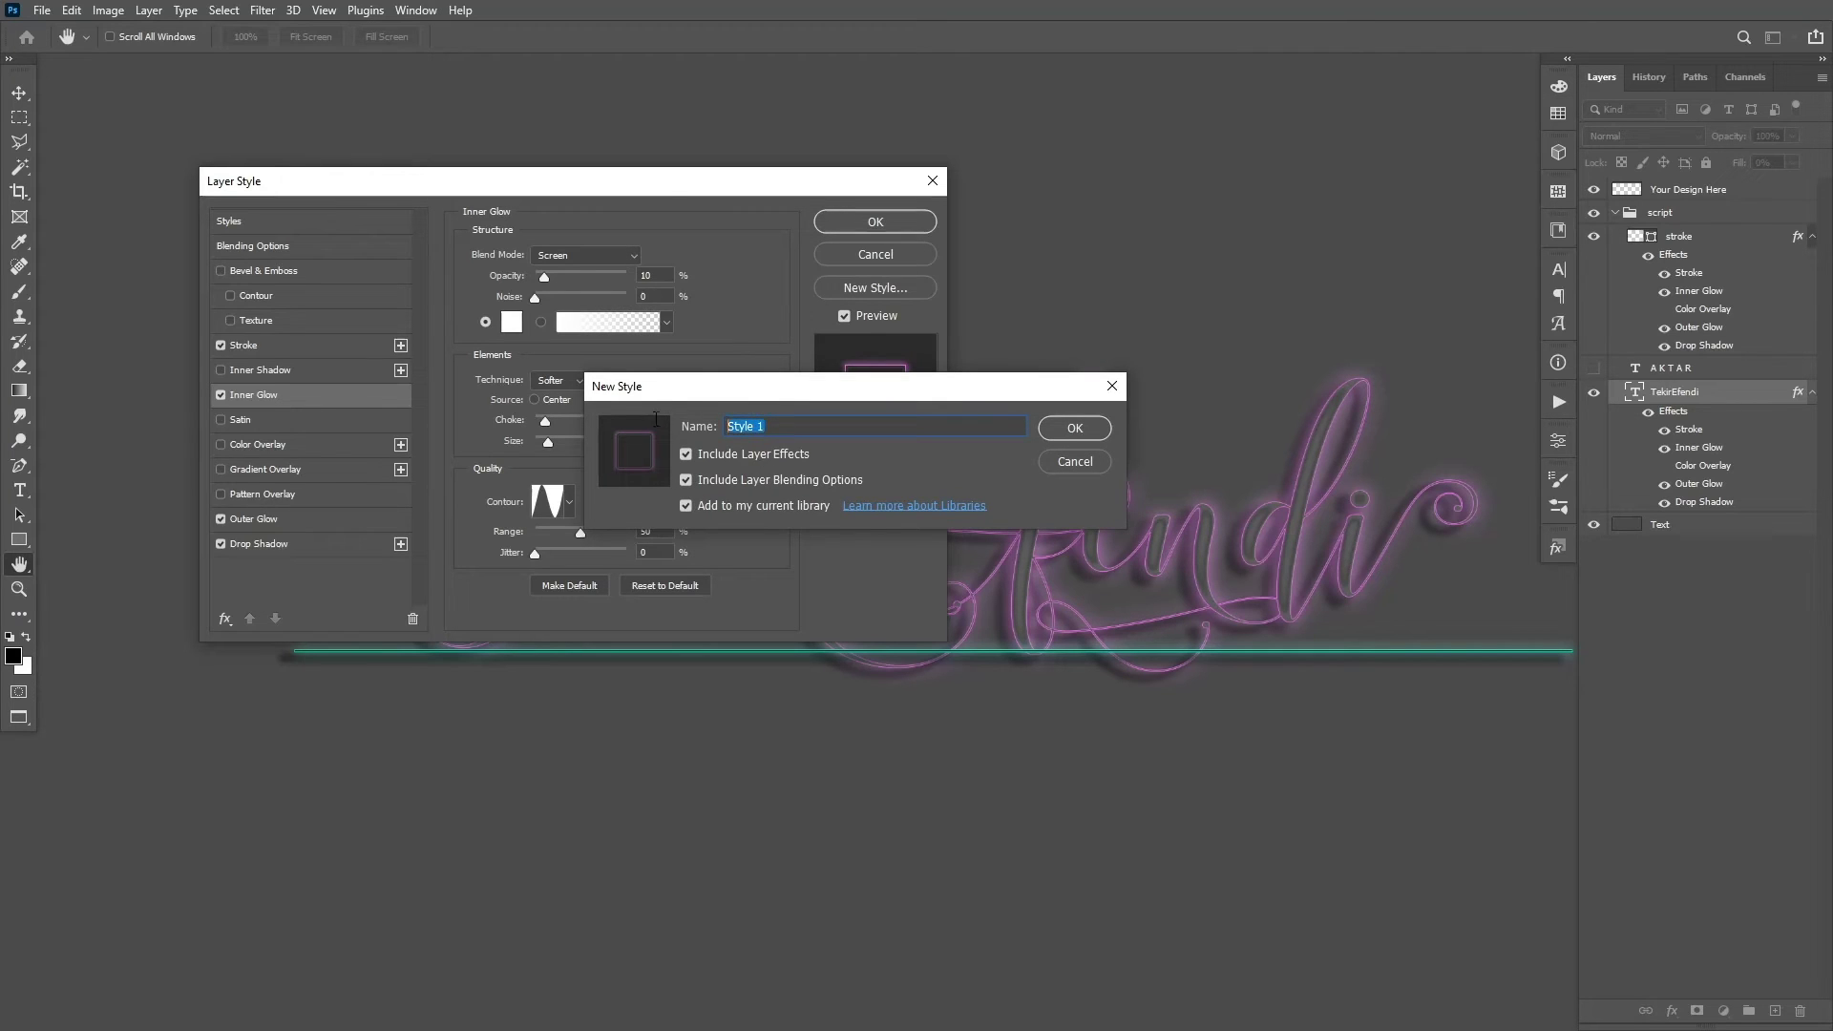
text(pink-neon-inner-glow)
click(1074, 429)
click(849, 220)
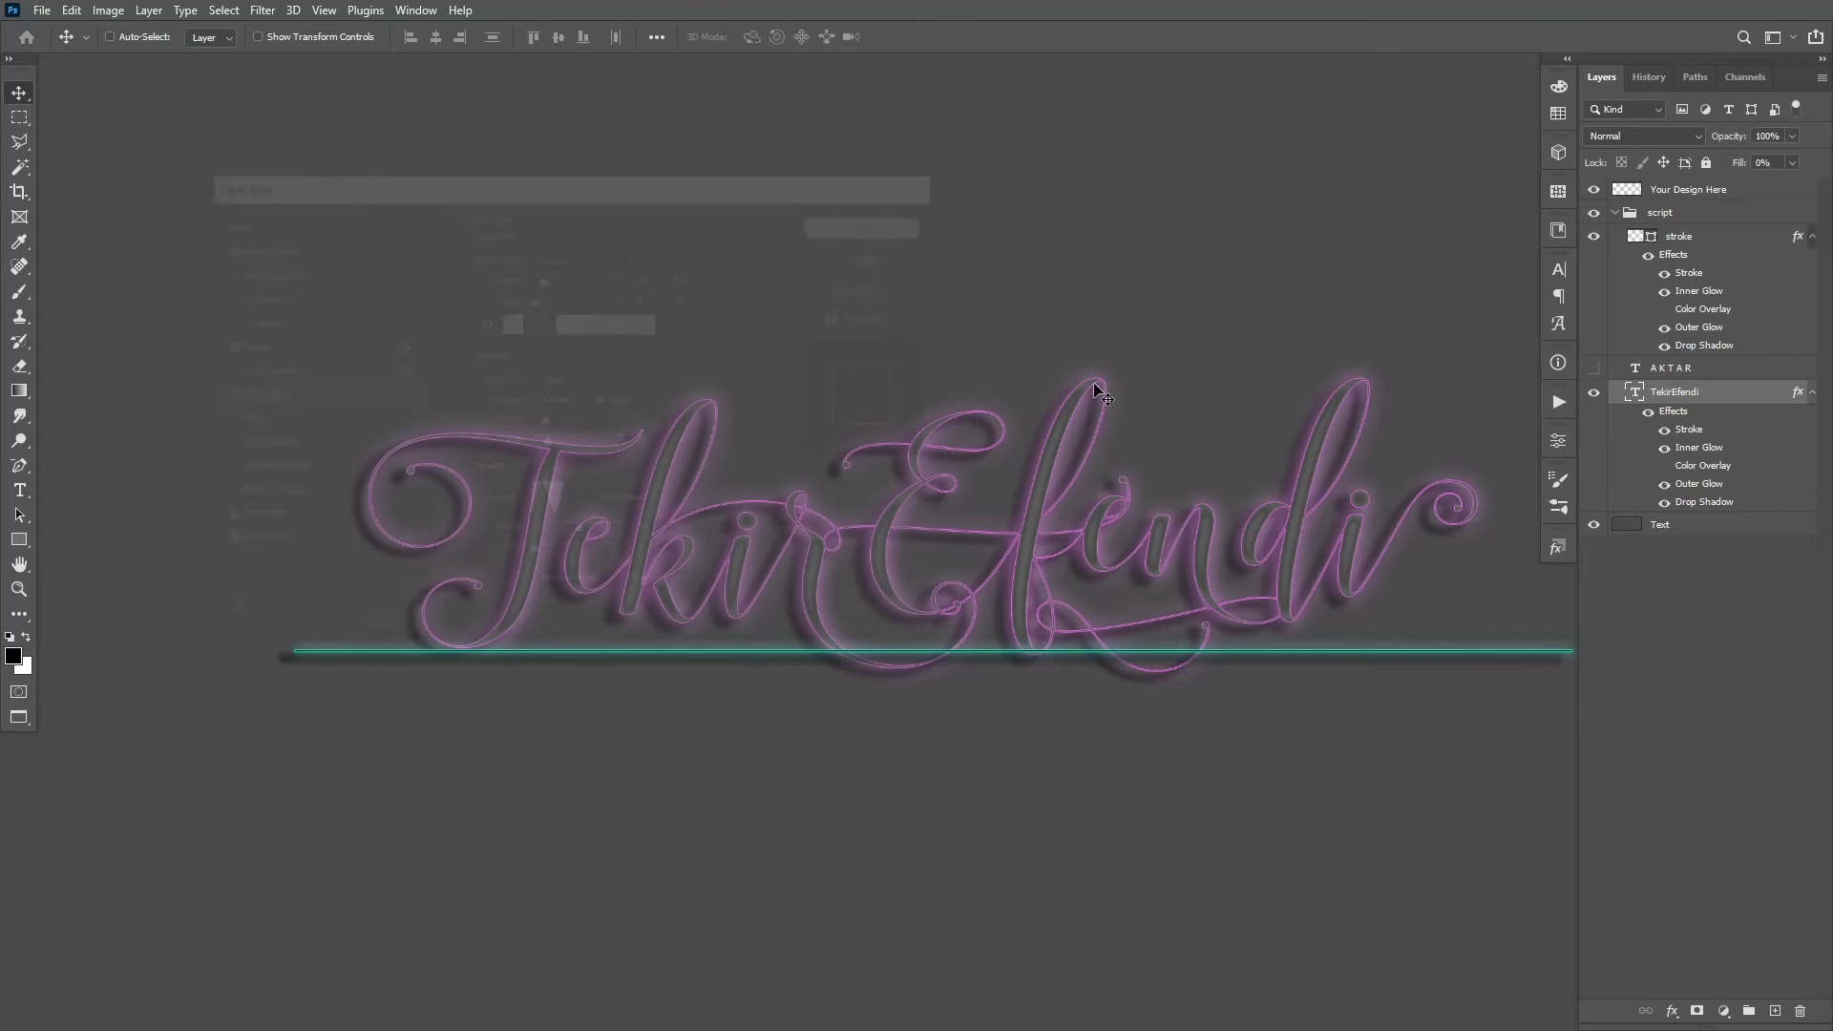
Hide the gray Text layer, return to the standard screen mode and save the smart object.
click(1594, 524)
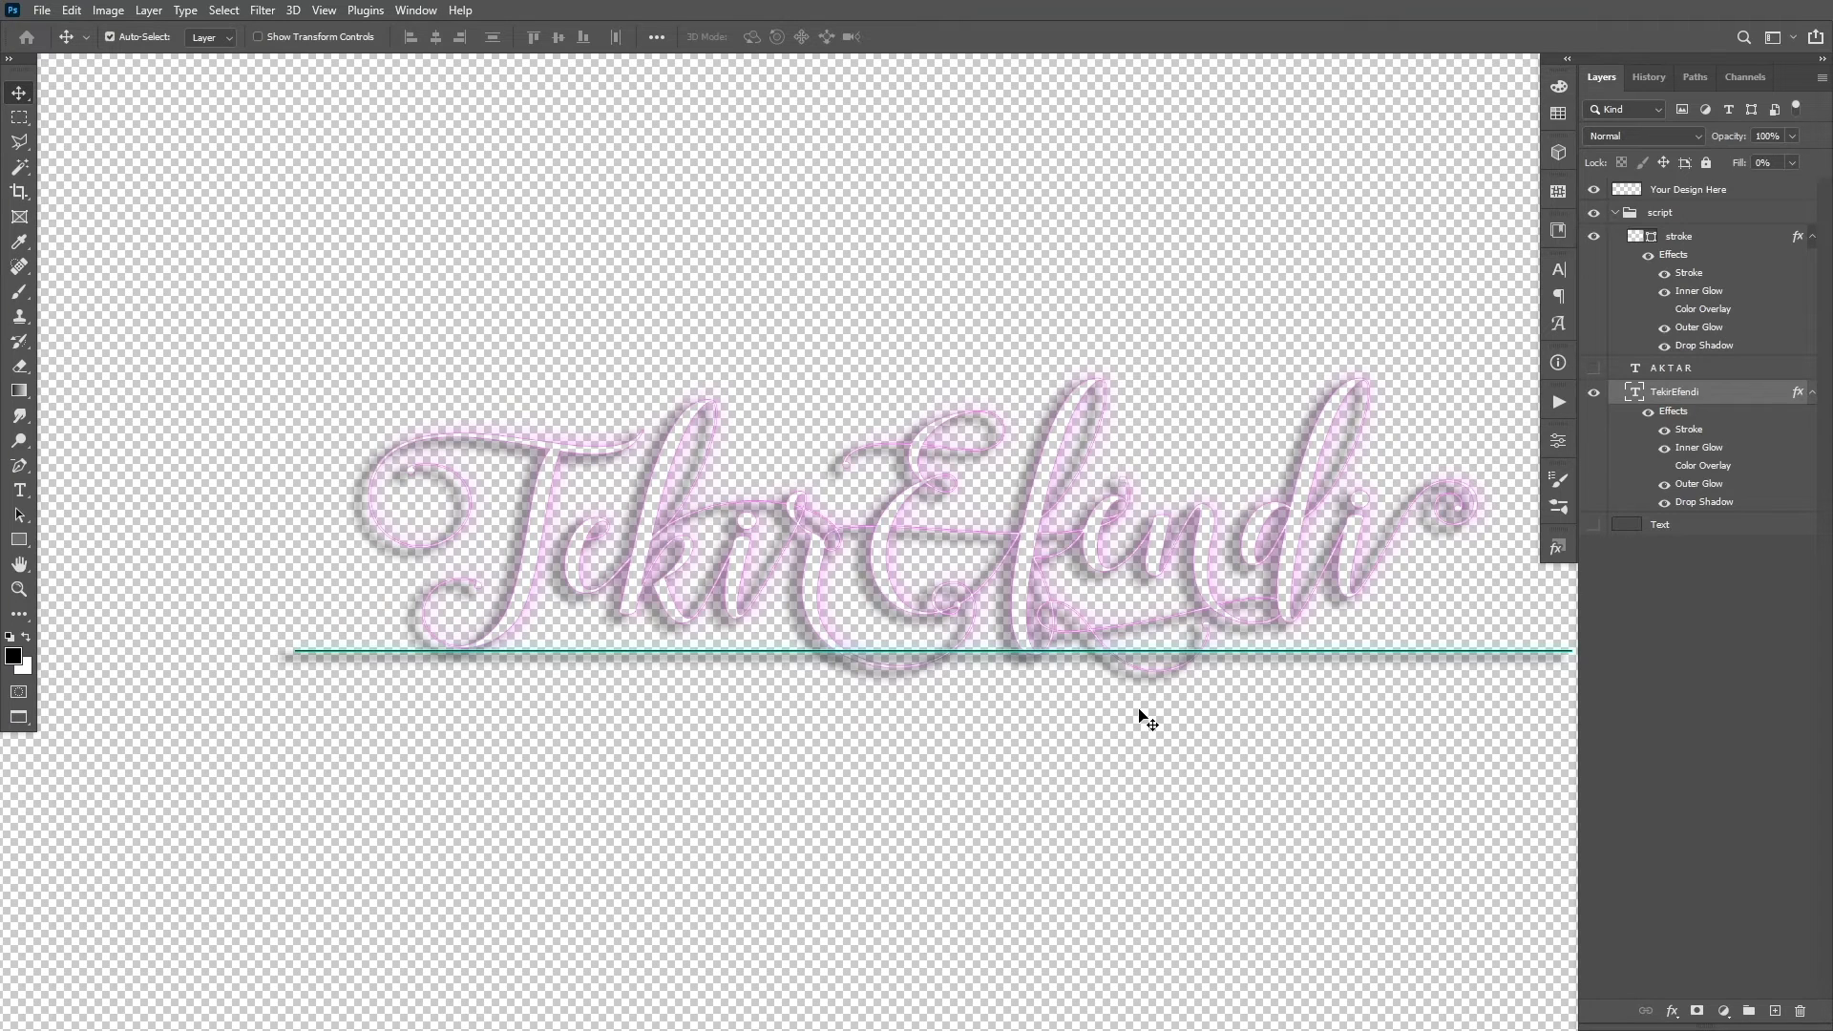
key(f)
key(f)
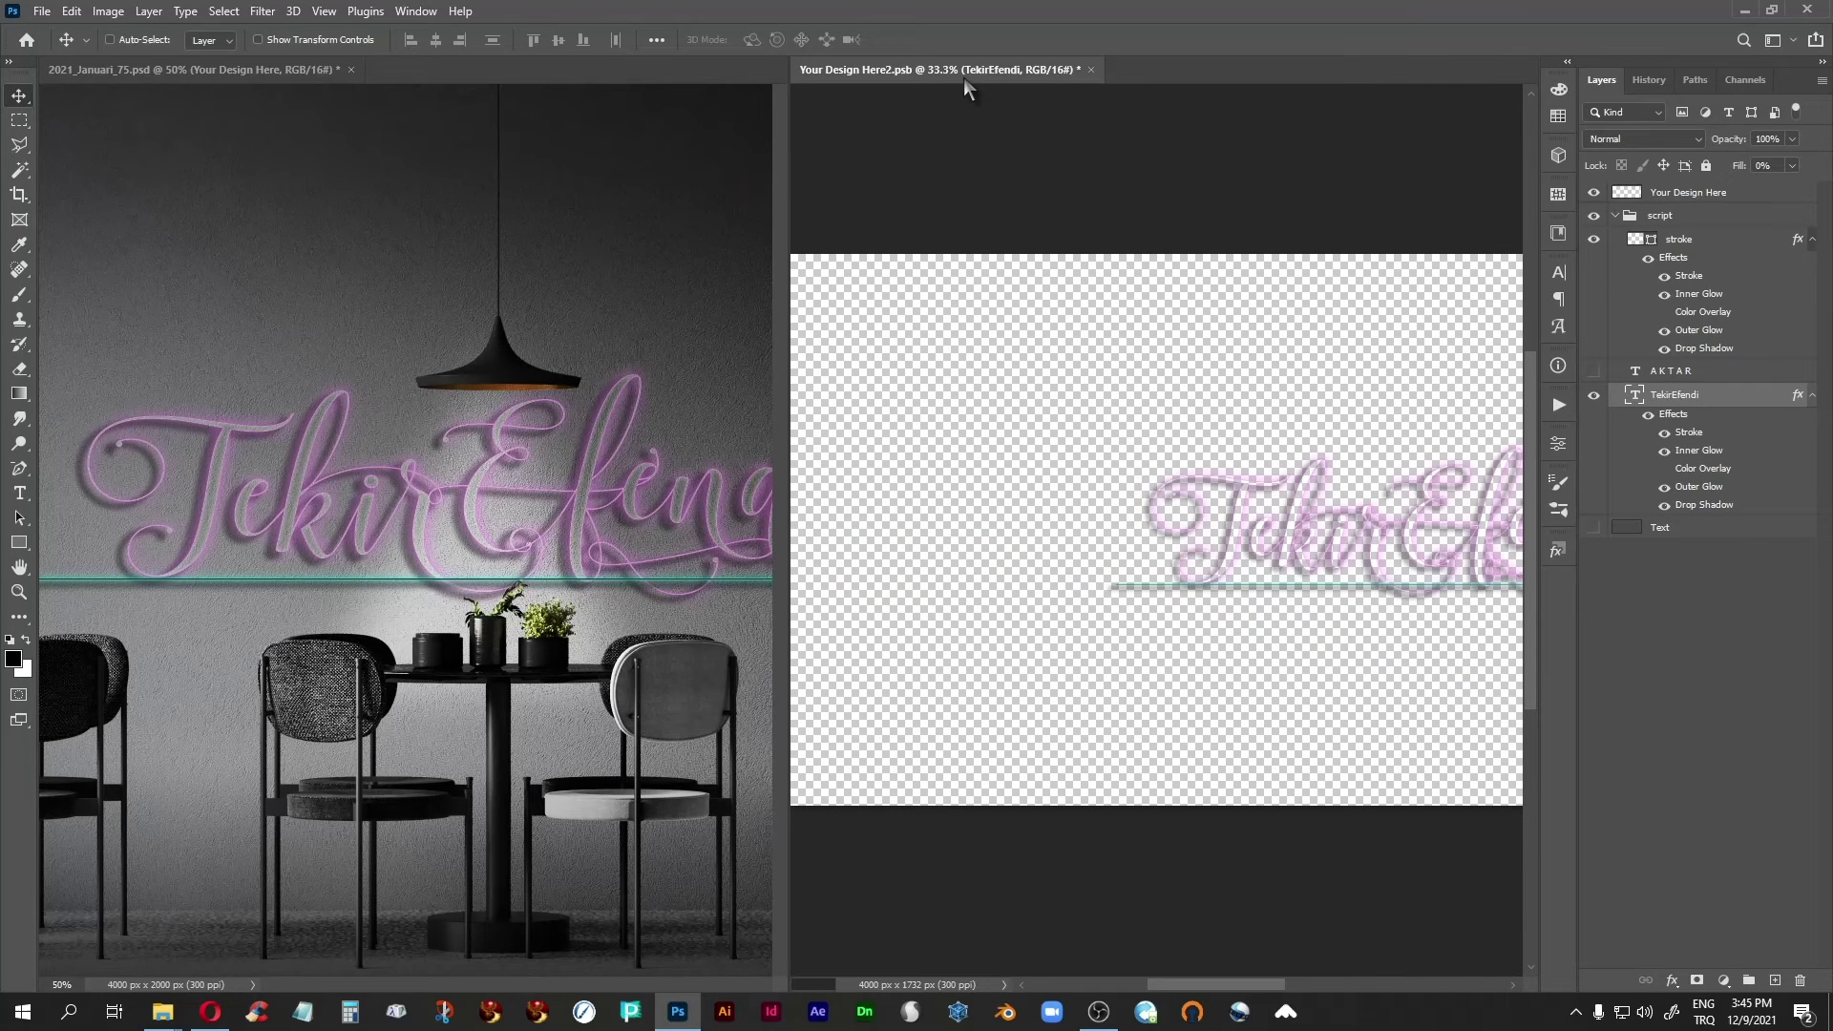
key(ctrl+s)
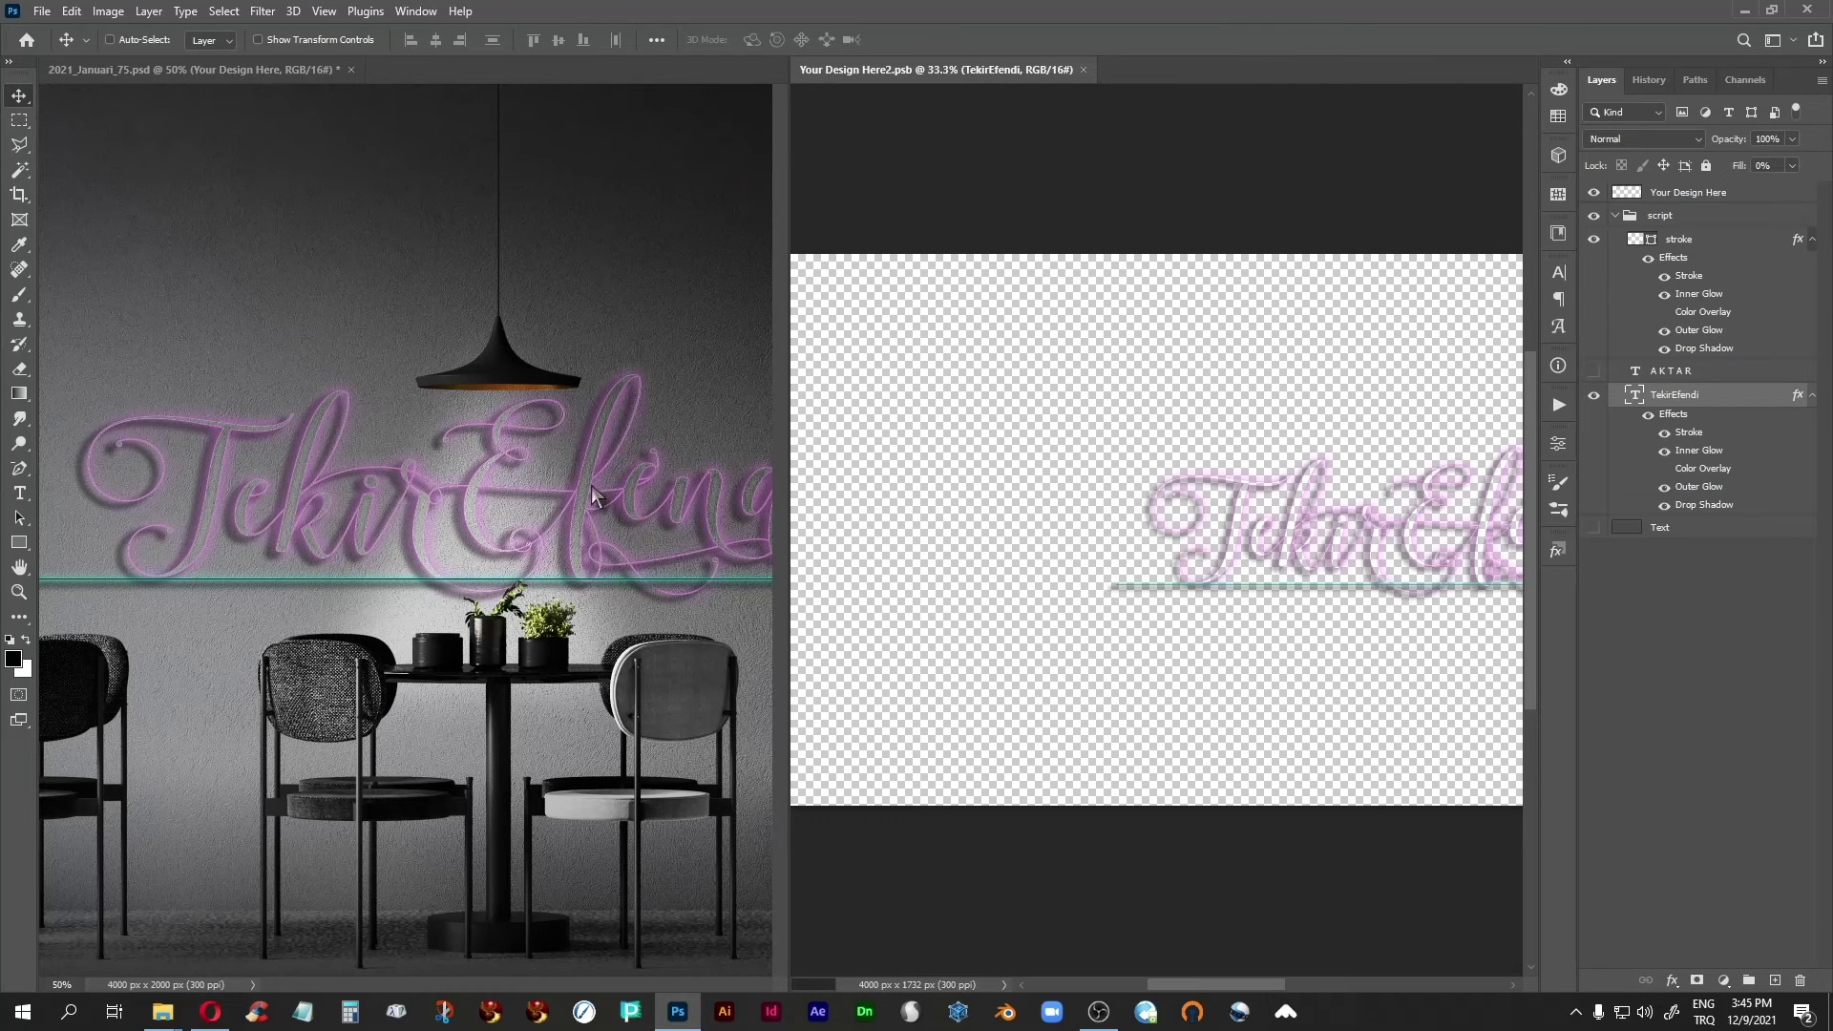
Show the gray Text layer again and set the TekirEfendi layer's inner glow opacity to 19%.
click(1593, 528)
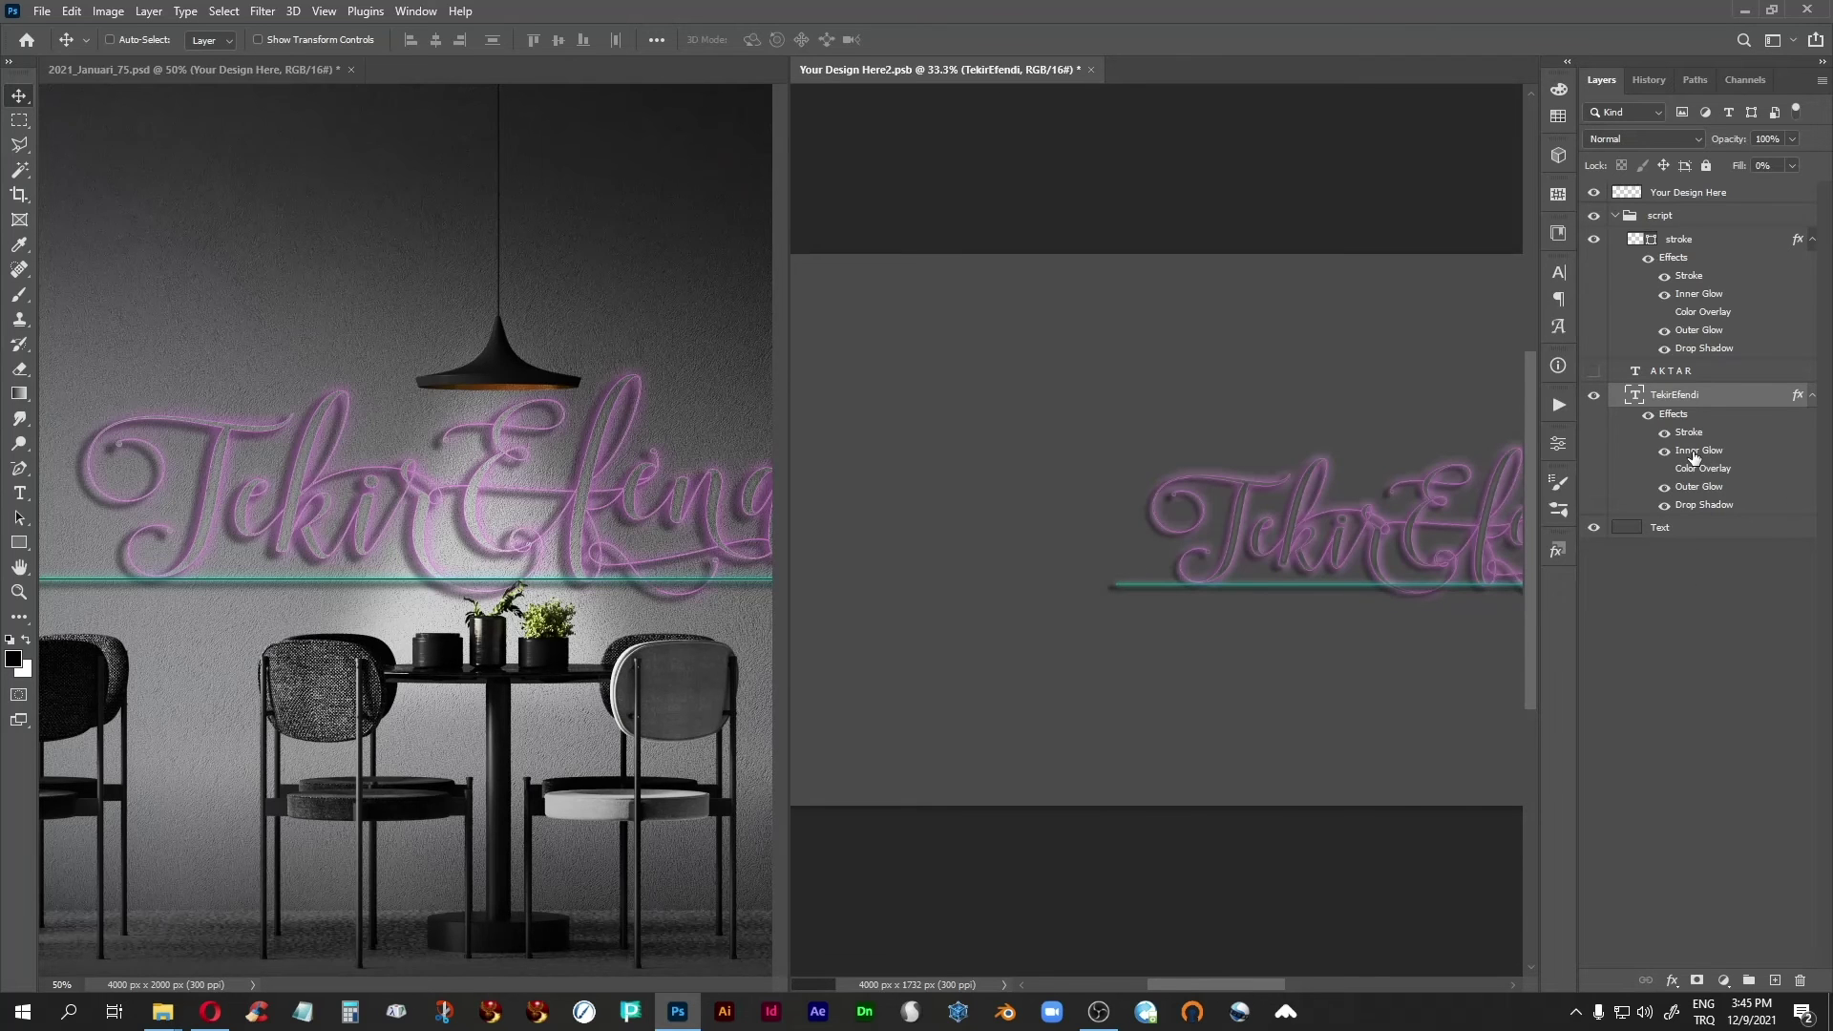
double_click(1695, 459)
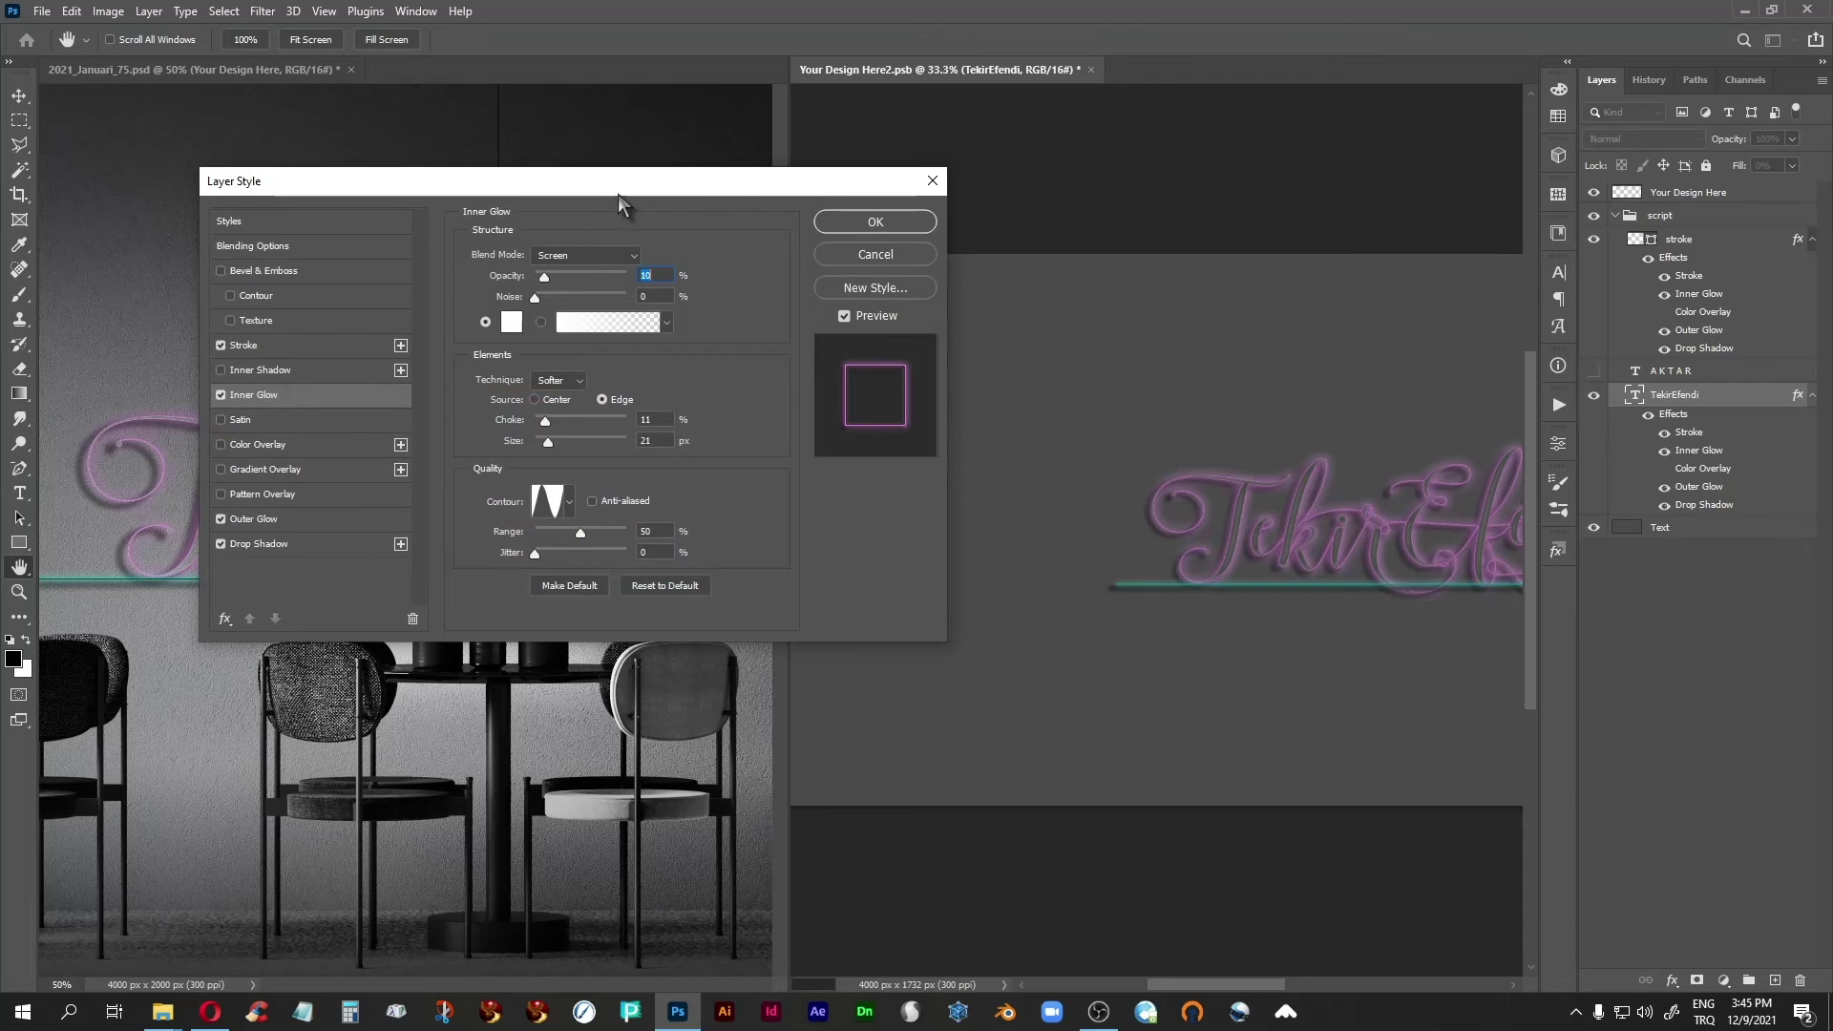
drag(614, 192, 768, 460)
drag(698, 546, 697, 546)
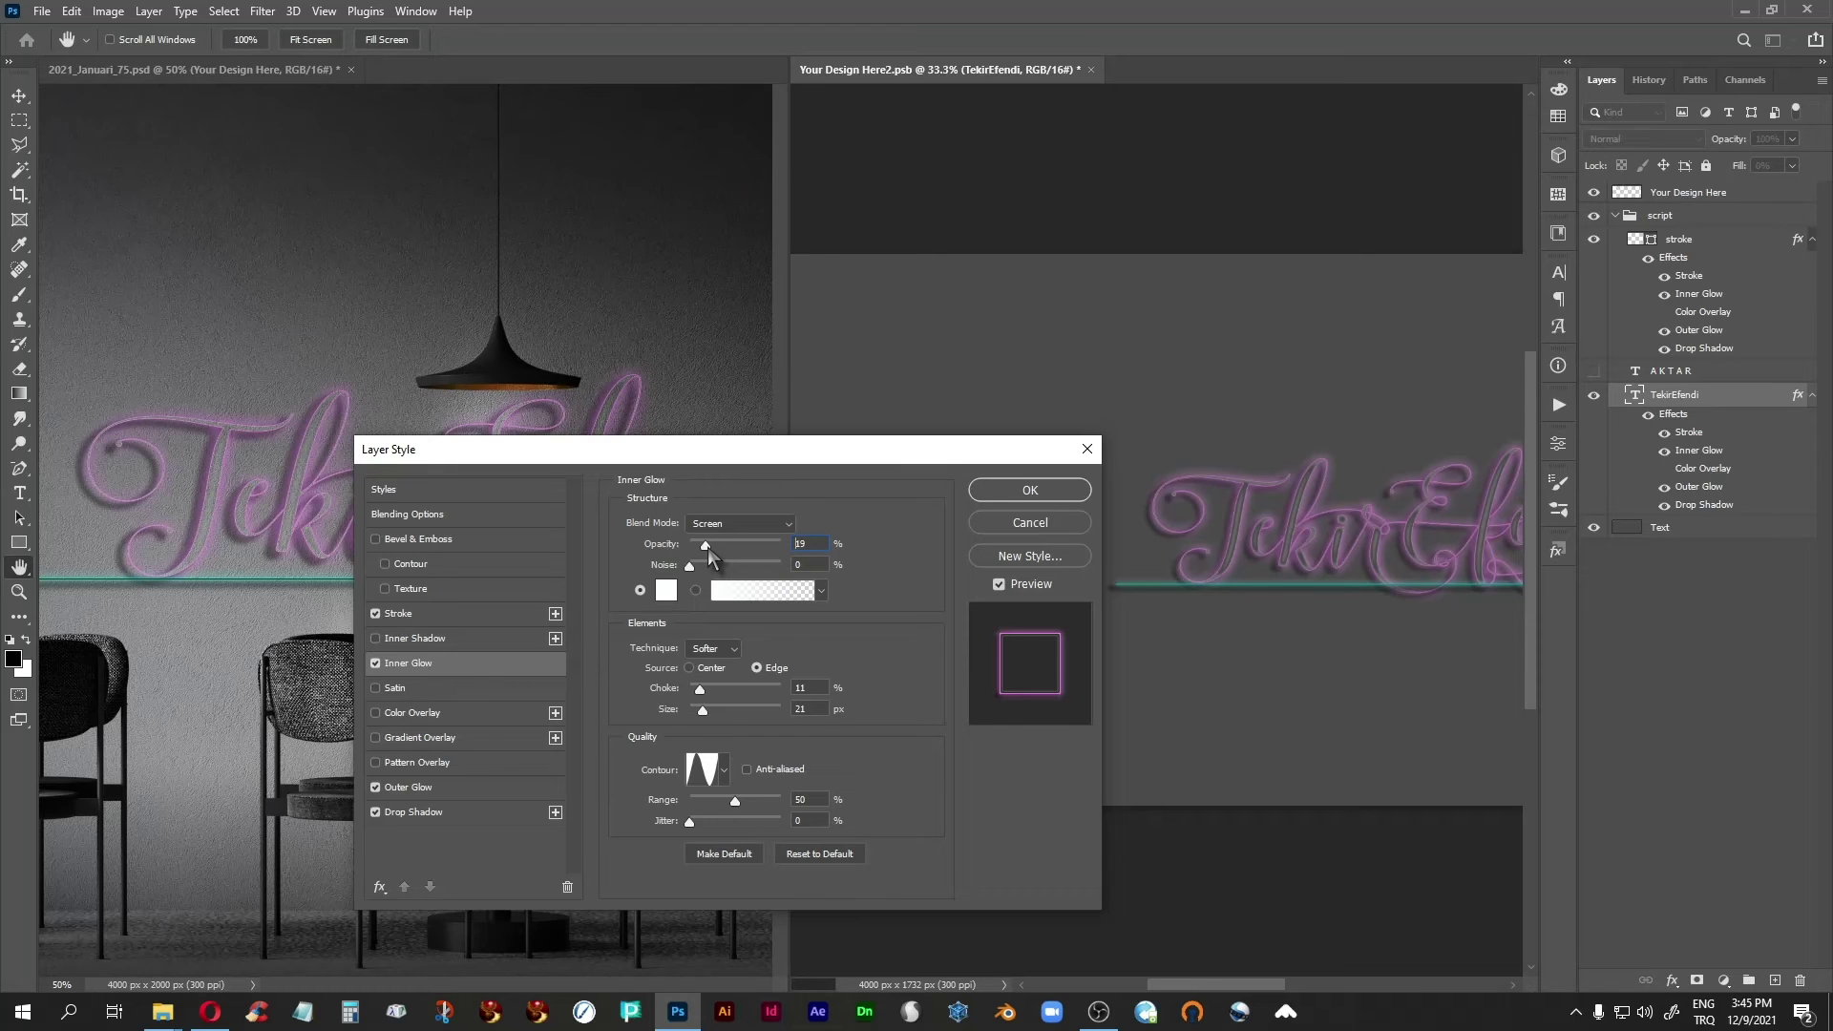
click(1014, 494)
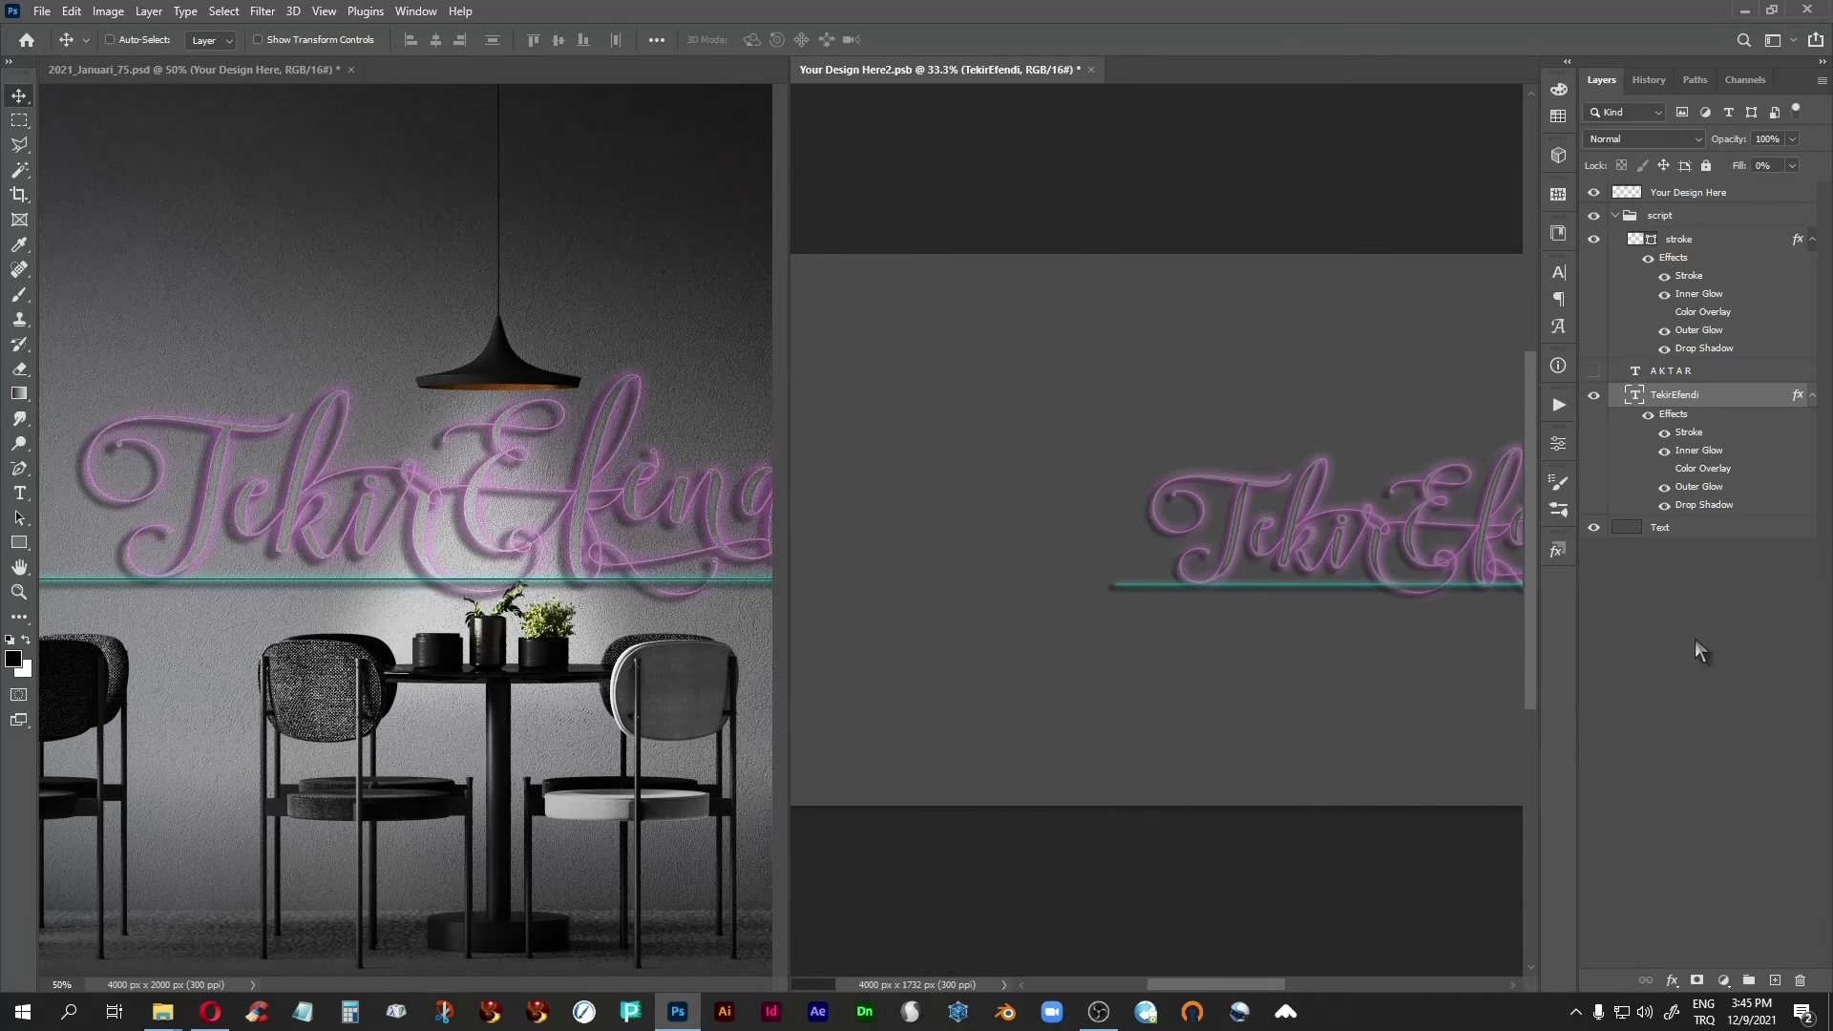
Hide the gray Text layer and save the smart object to update the wall mockup.
click(1594, 527)
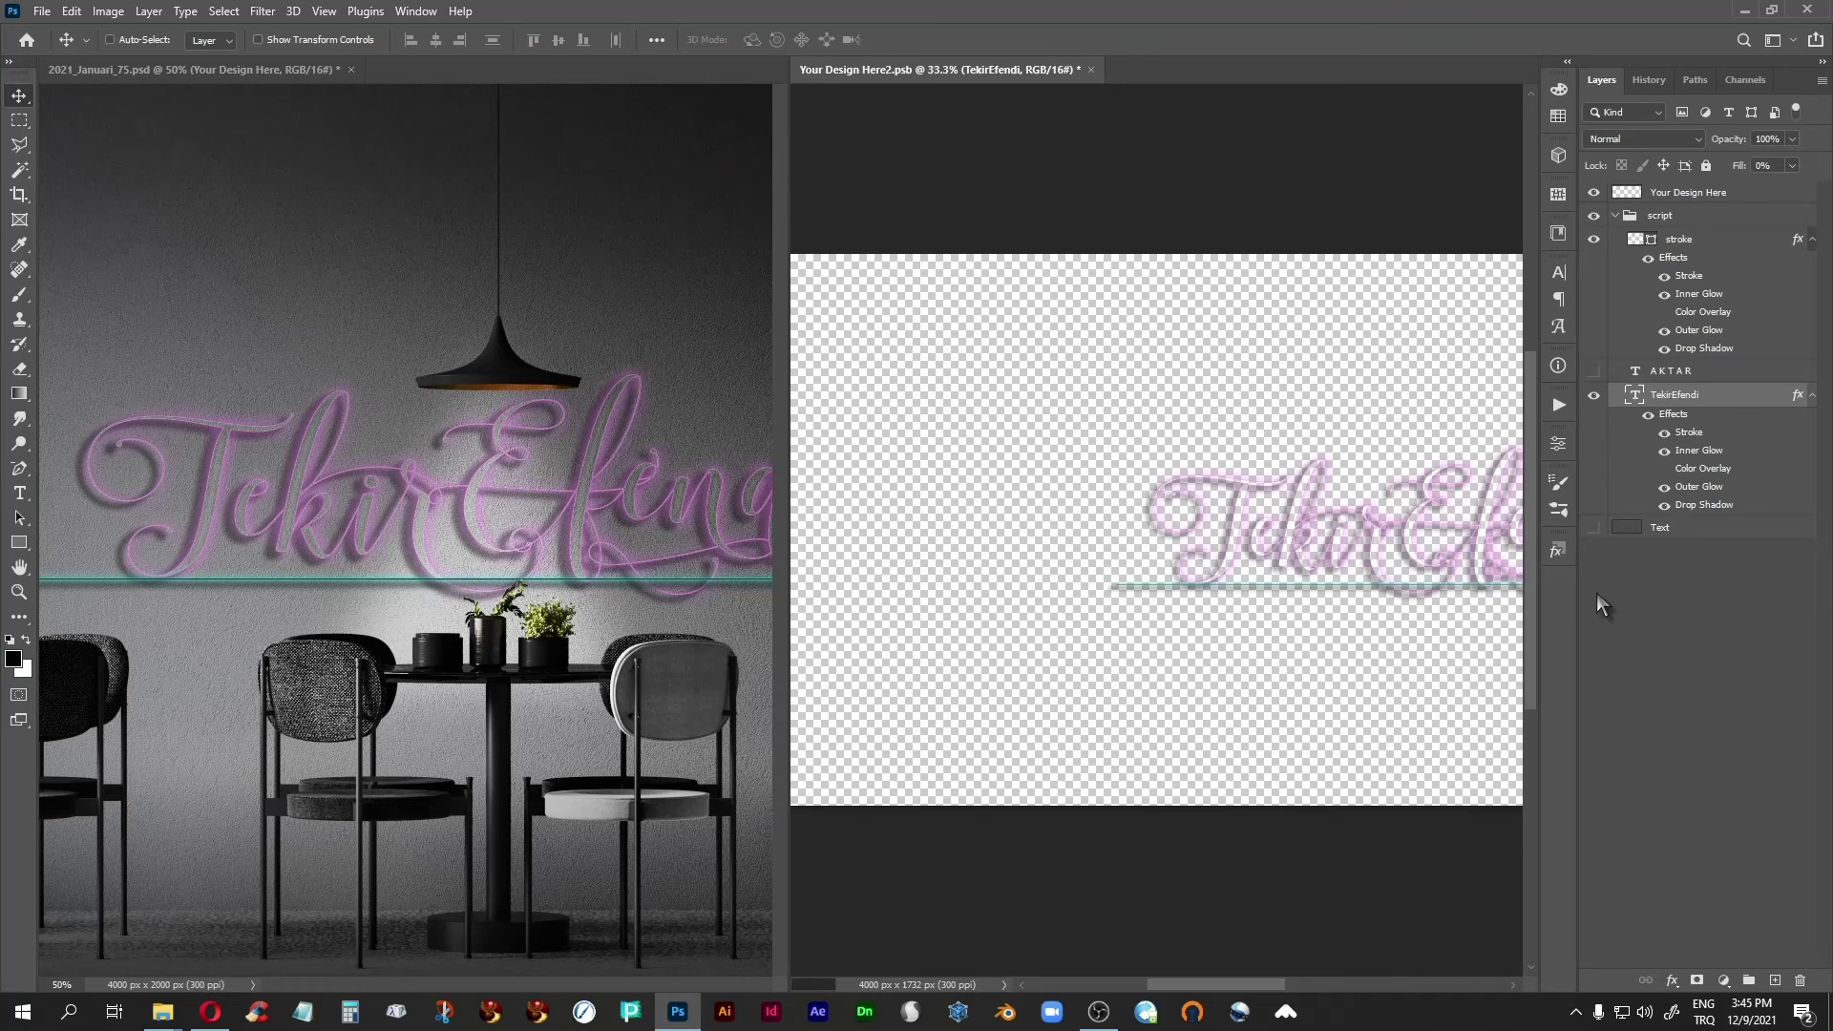
key(ctrl+s)
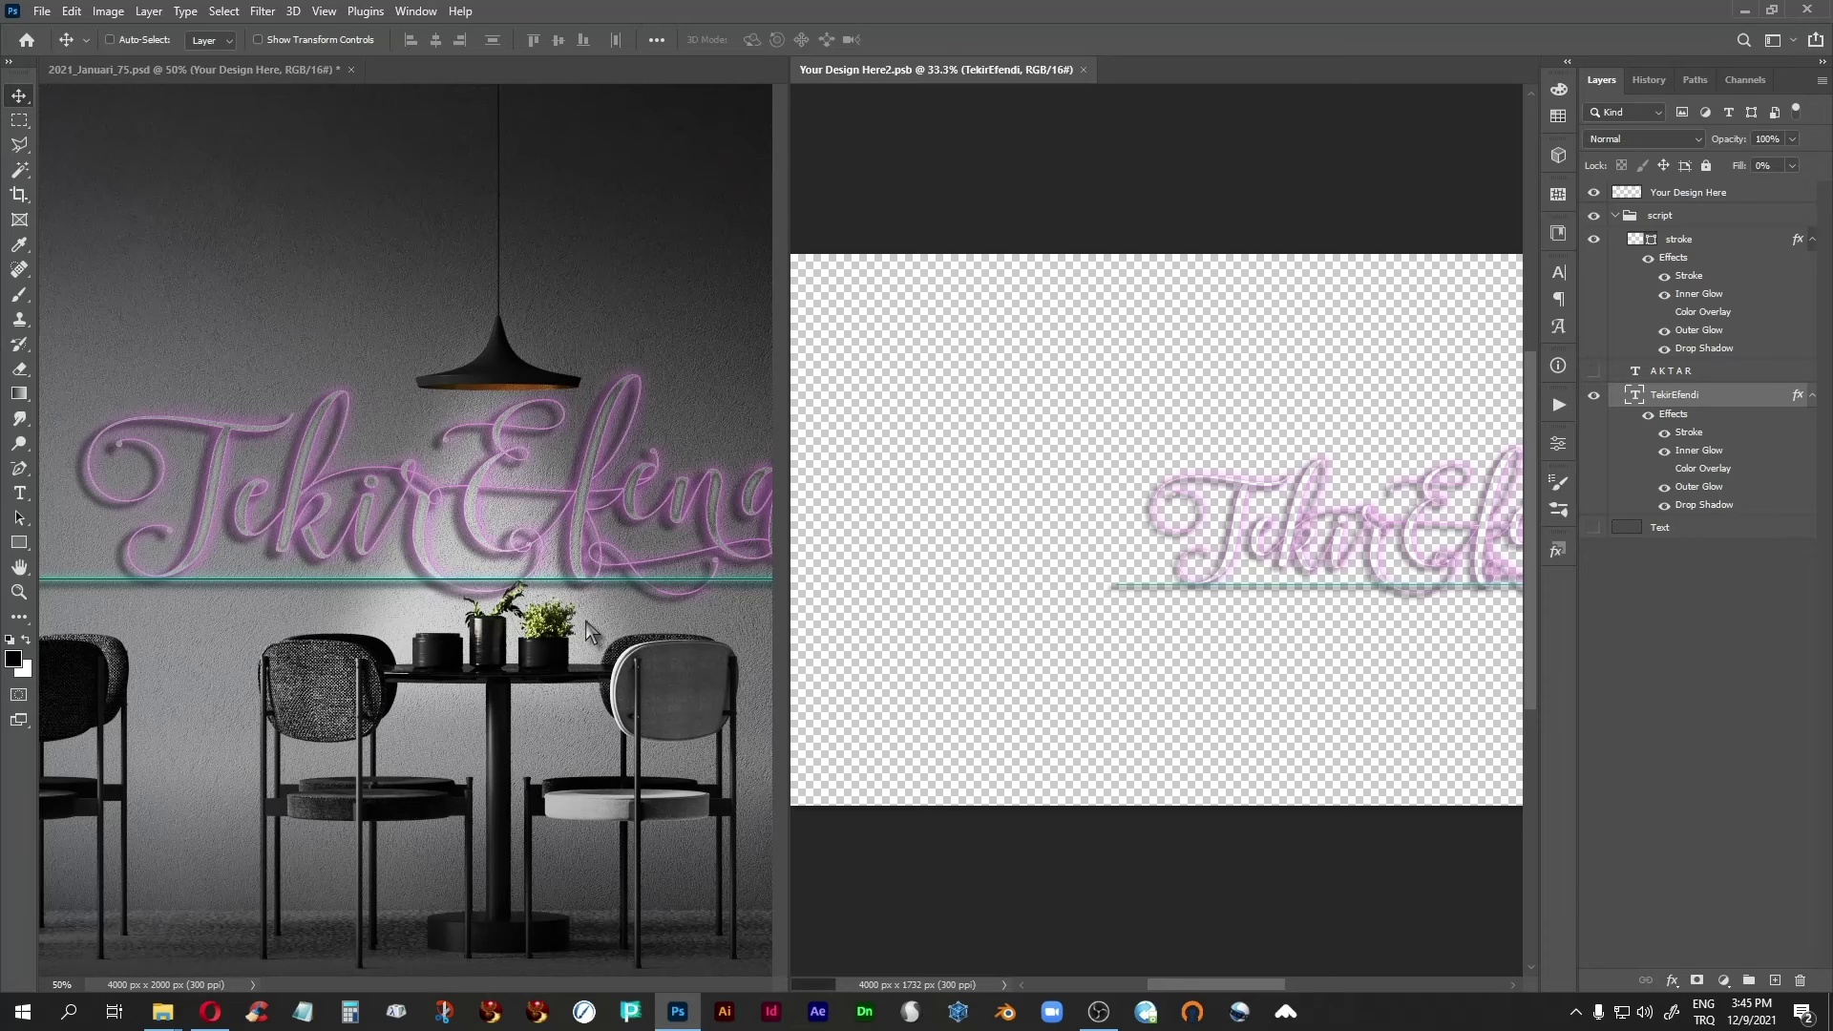
Hide the stroke layer in the script group and save the smart object to update the wall mockup.
click(1594, 239)
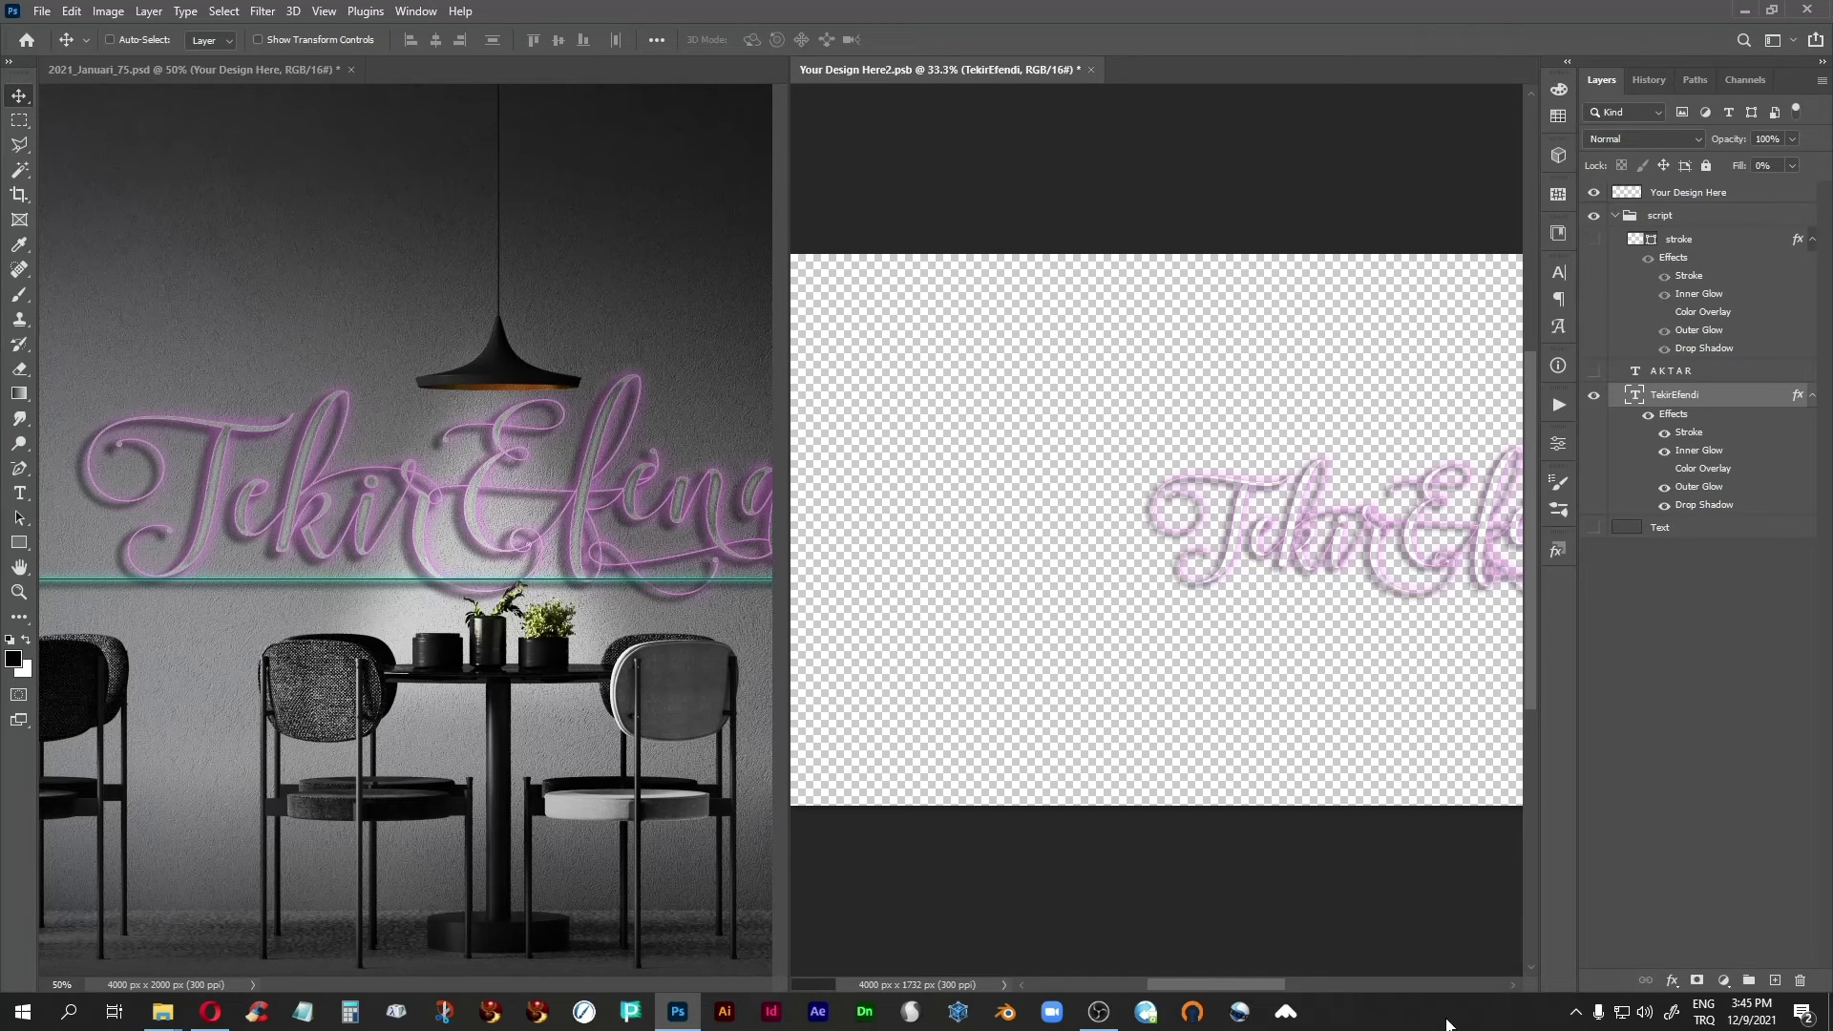
key(ctrl+s)
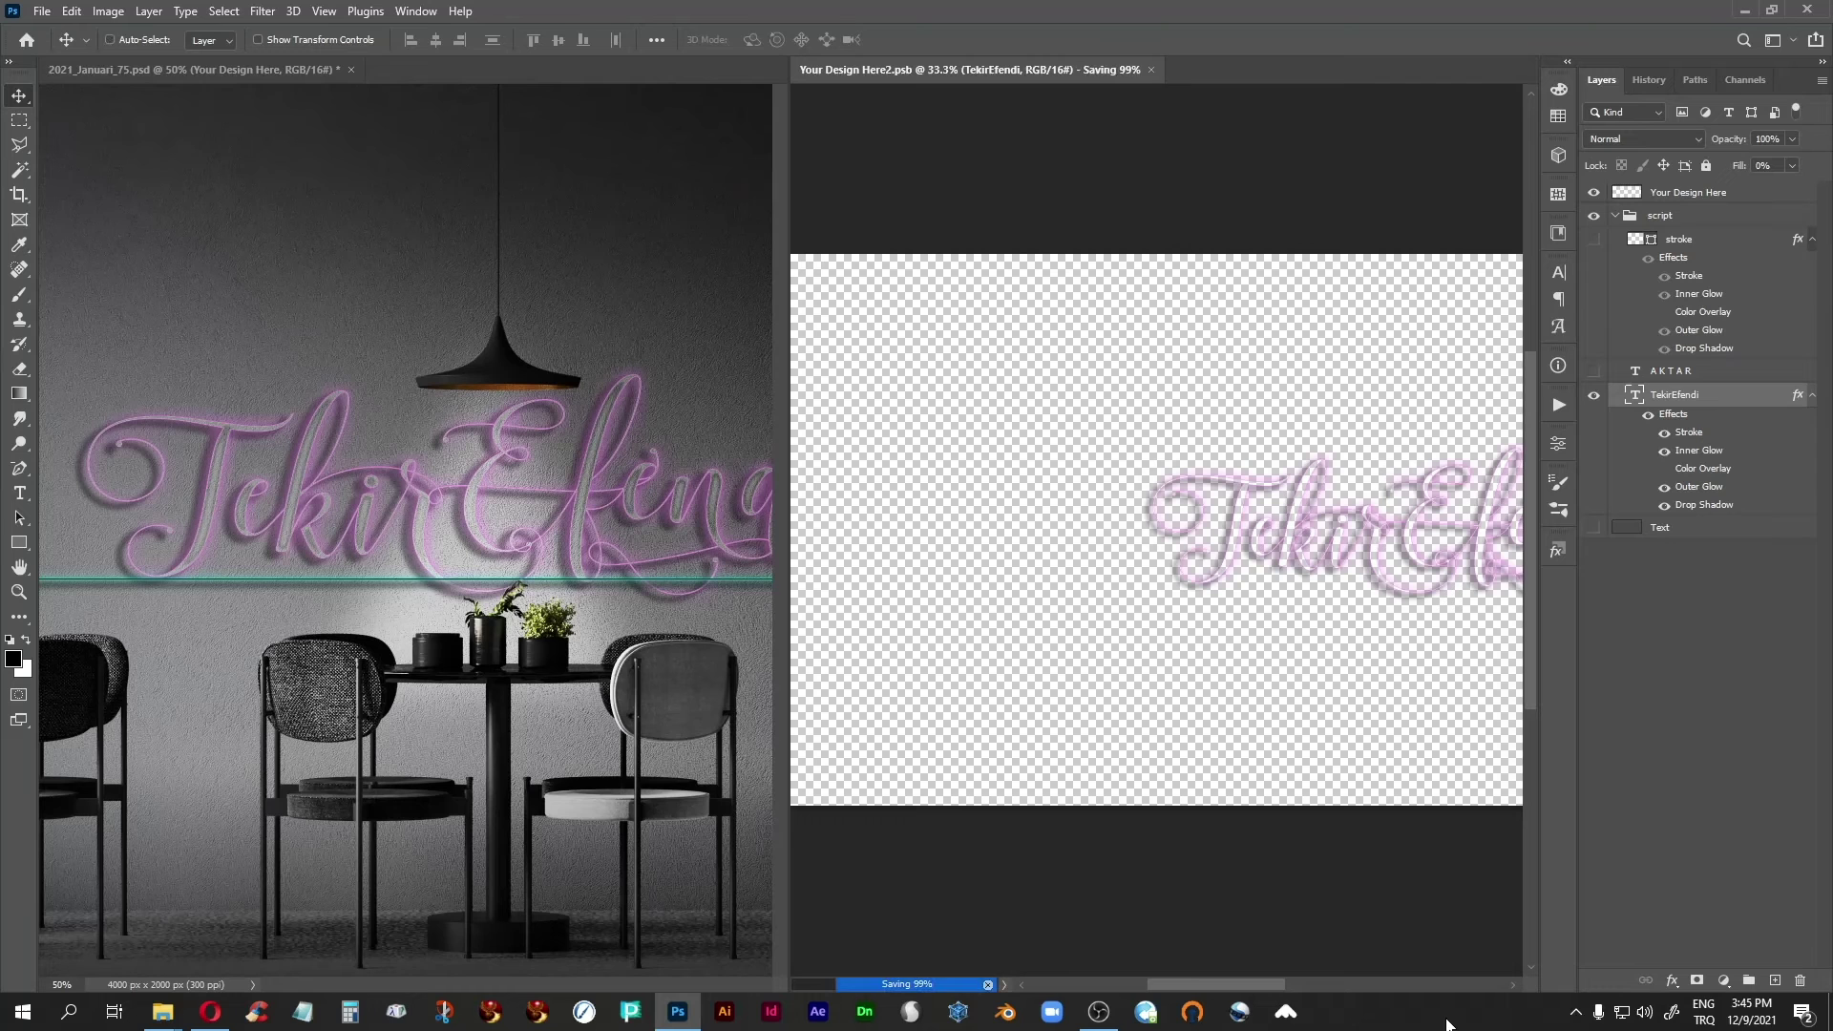
Inspect the neon sign across the 2021_Januari_75.psd mockup in full-screen mode and go back to the smart object document.
click(238, 69)
key(f)
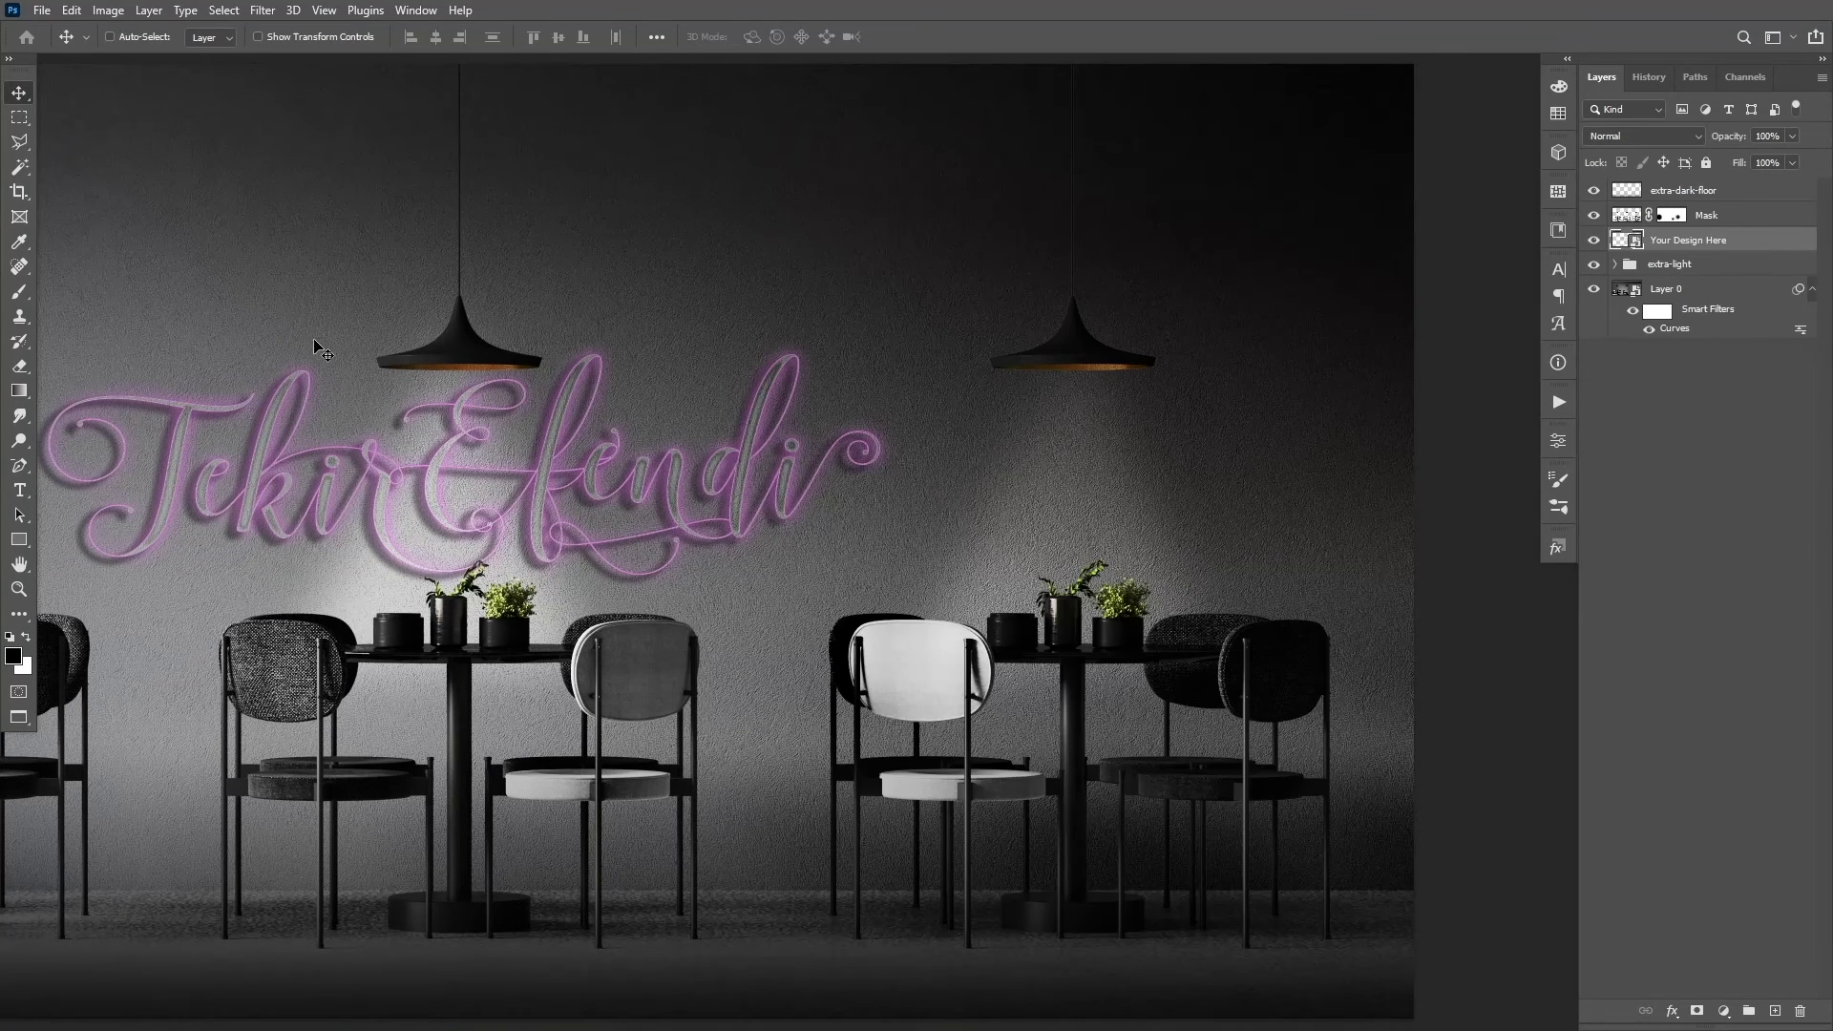
drag(697, 645, 1148, 640)
drag(937, 741, 840, 735)
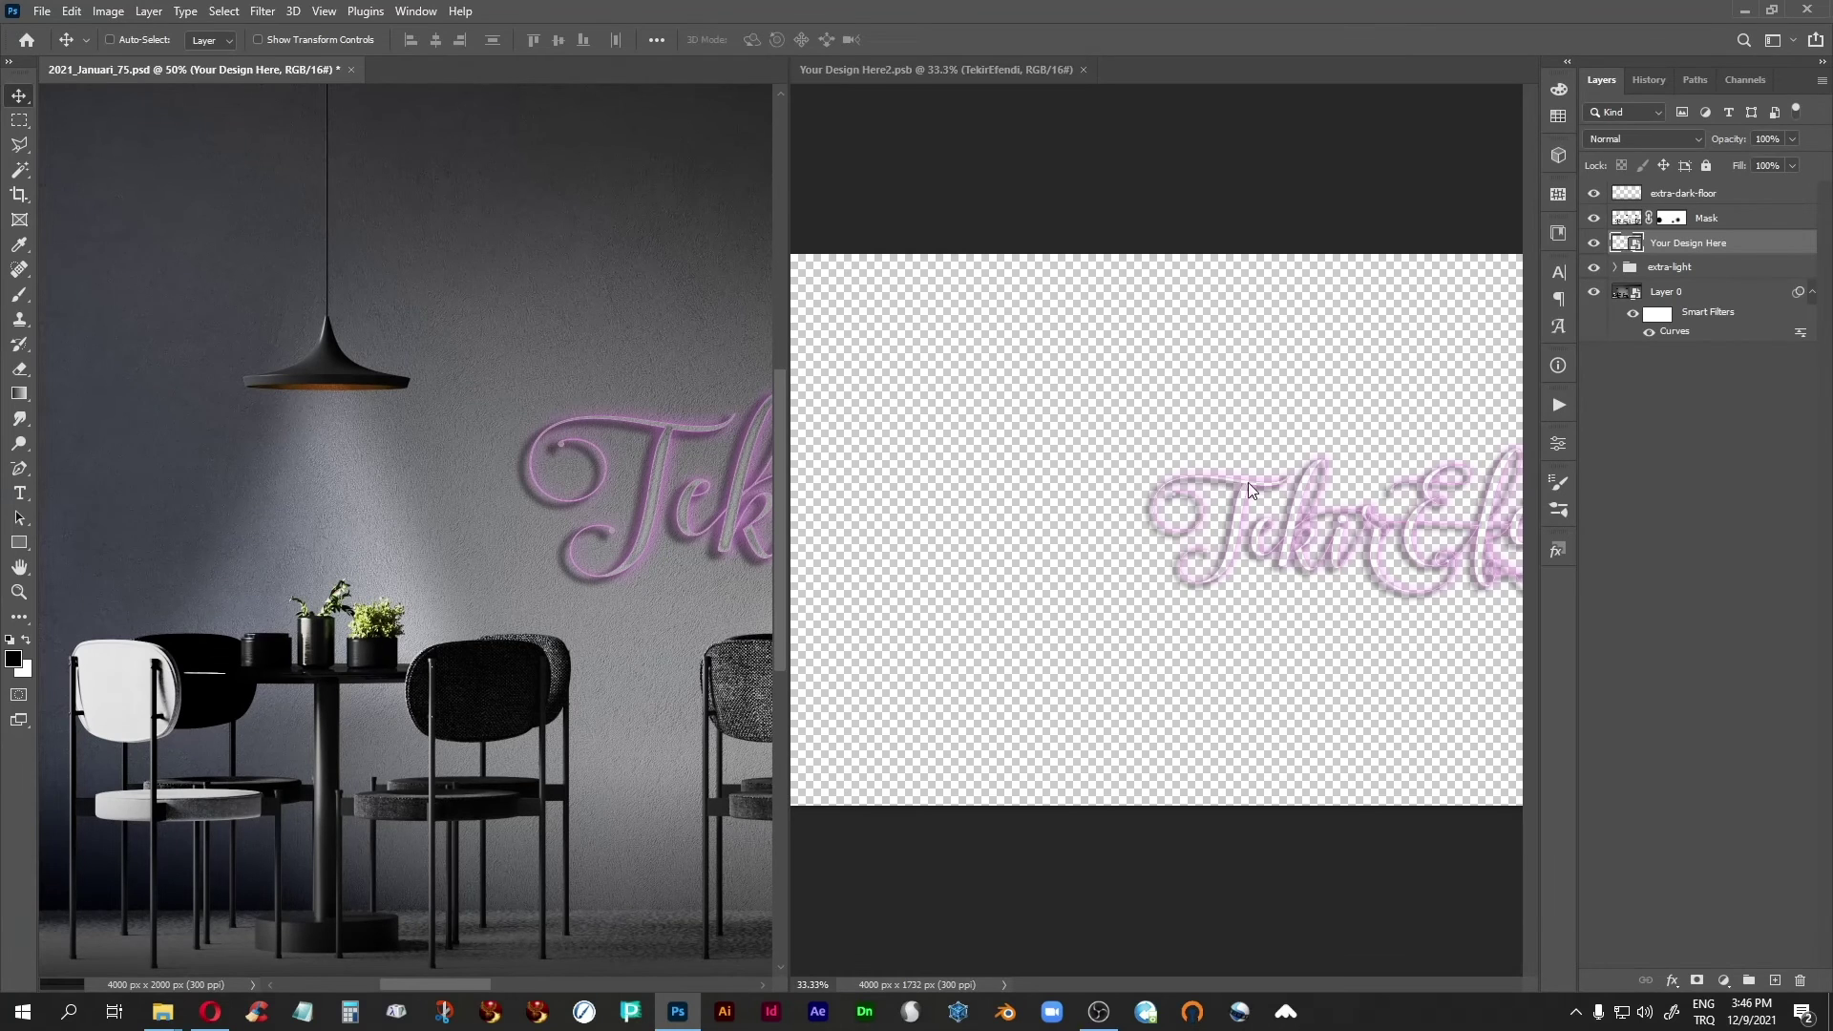
click(947, 89)
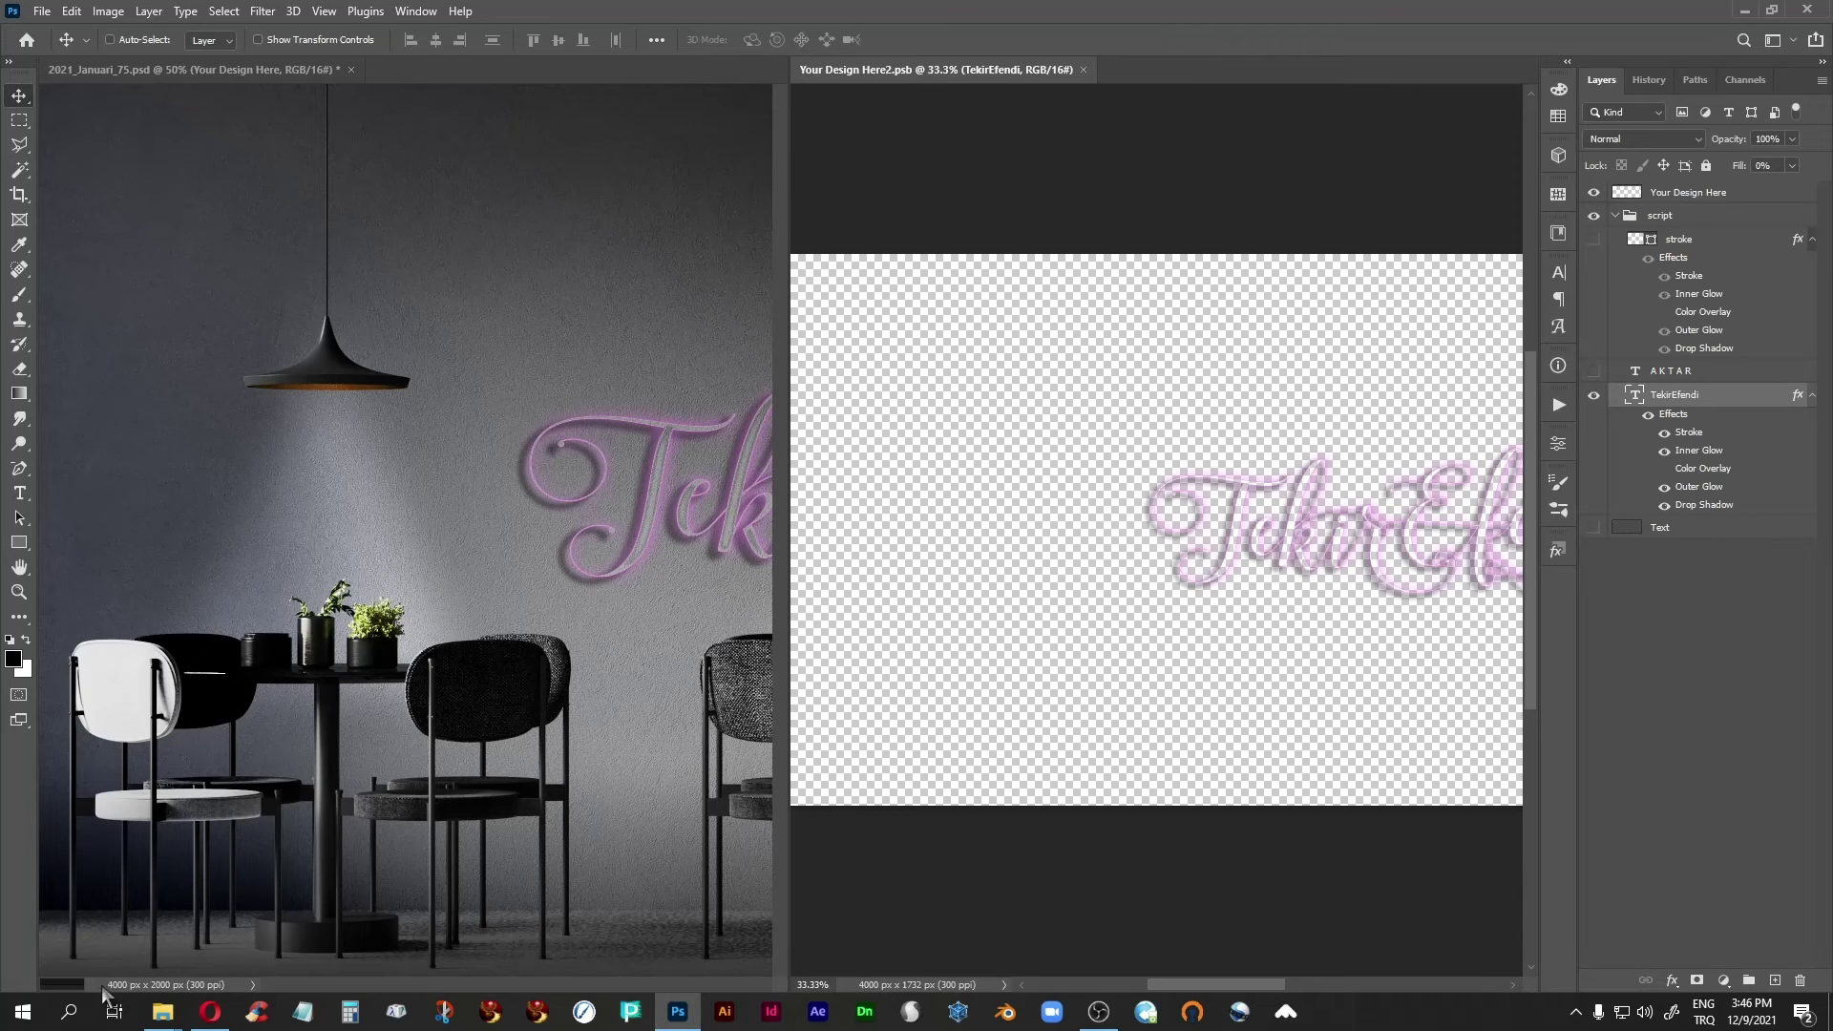
Switch to the Opera browser and search the web in a new tab for "layer style photoshop free download".
click(210, 1011)
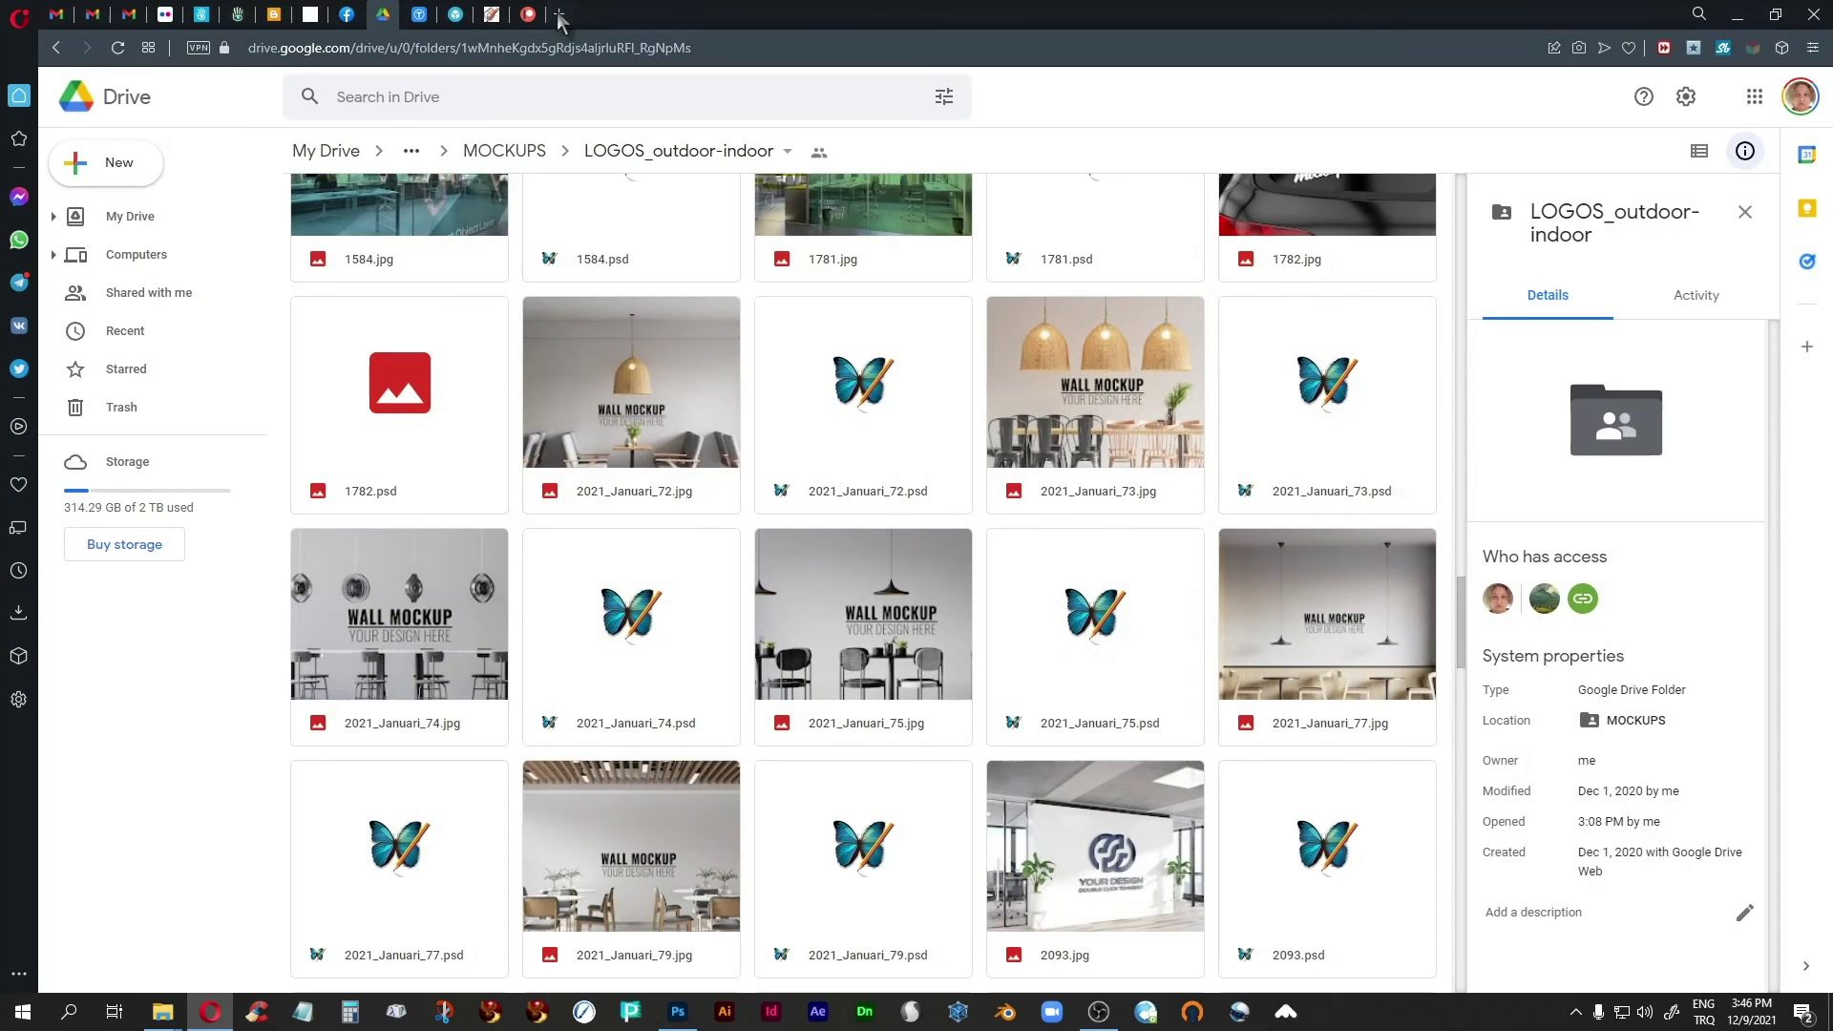
click(563, 14)
click(743, 146)
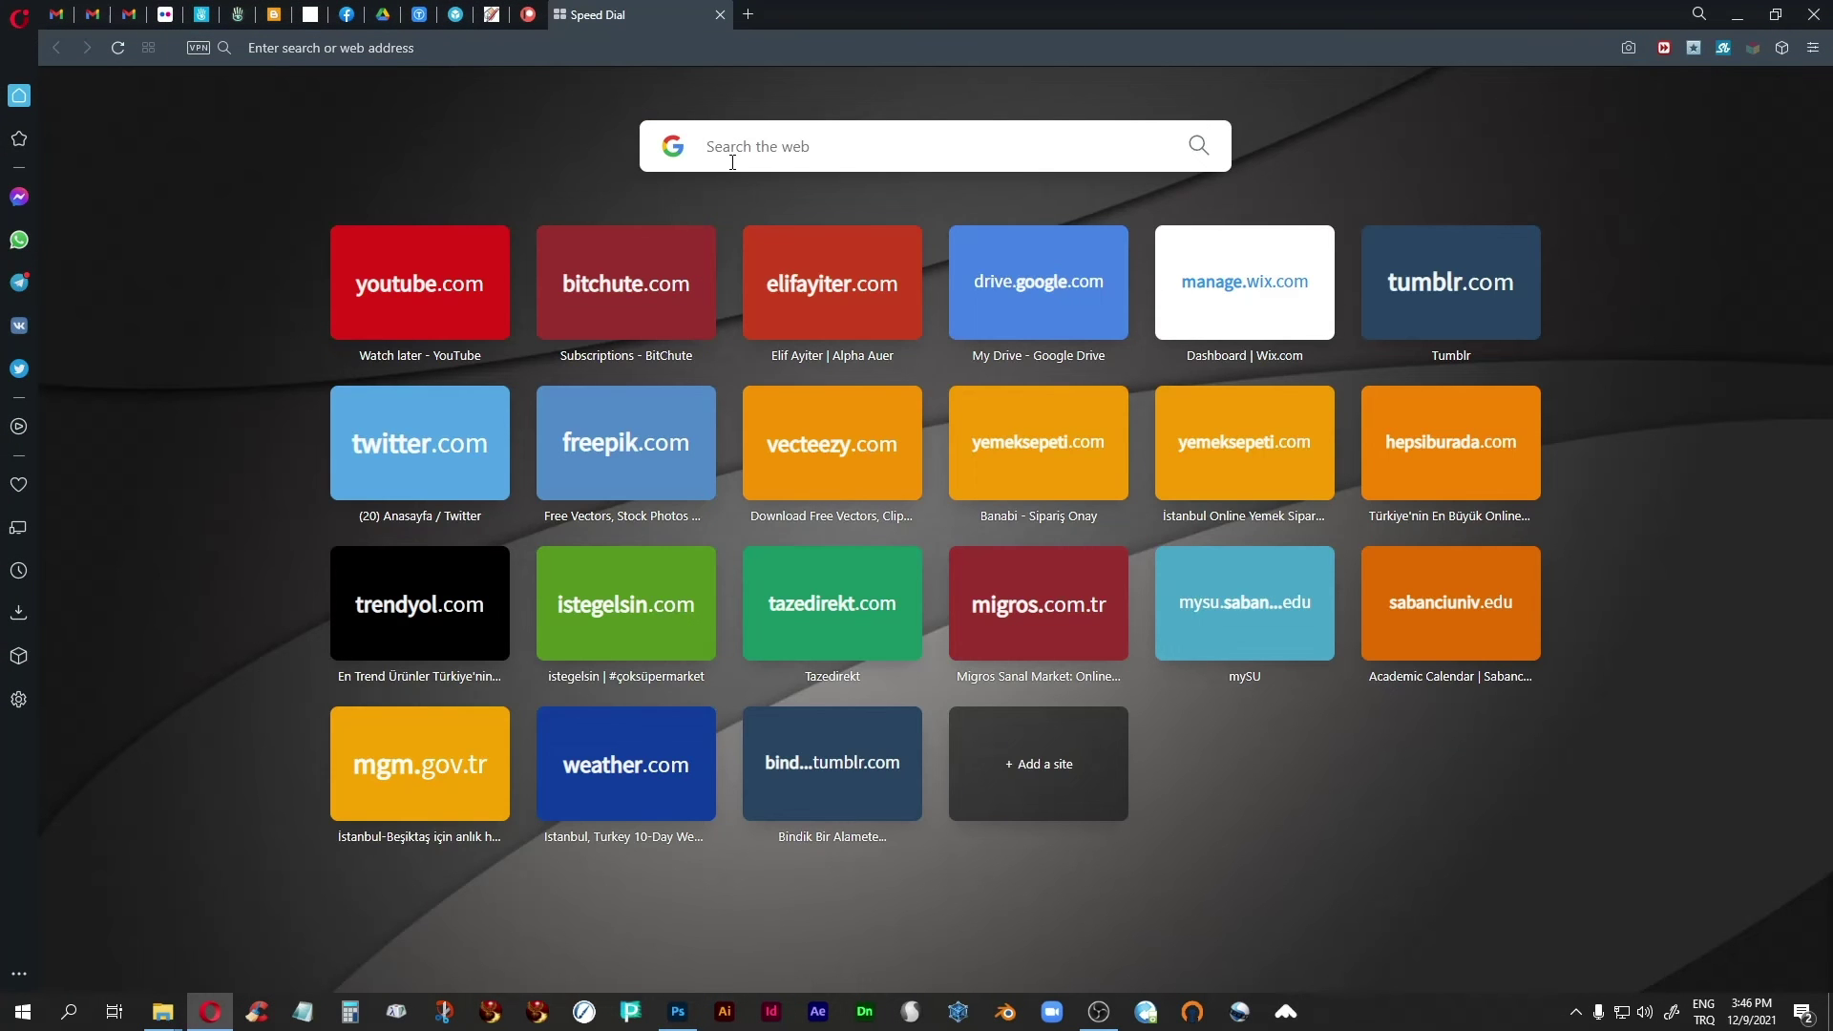
text(laye)
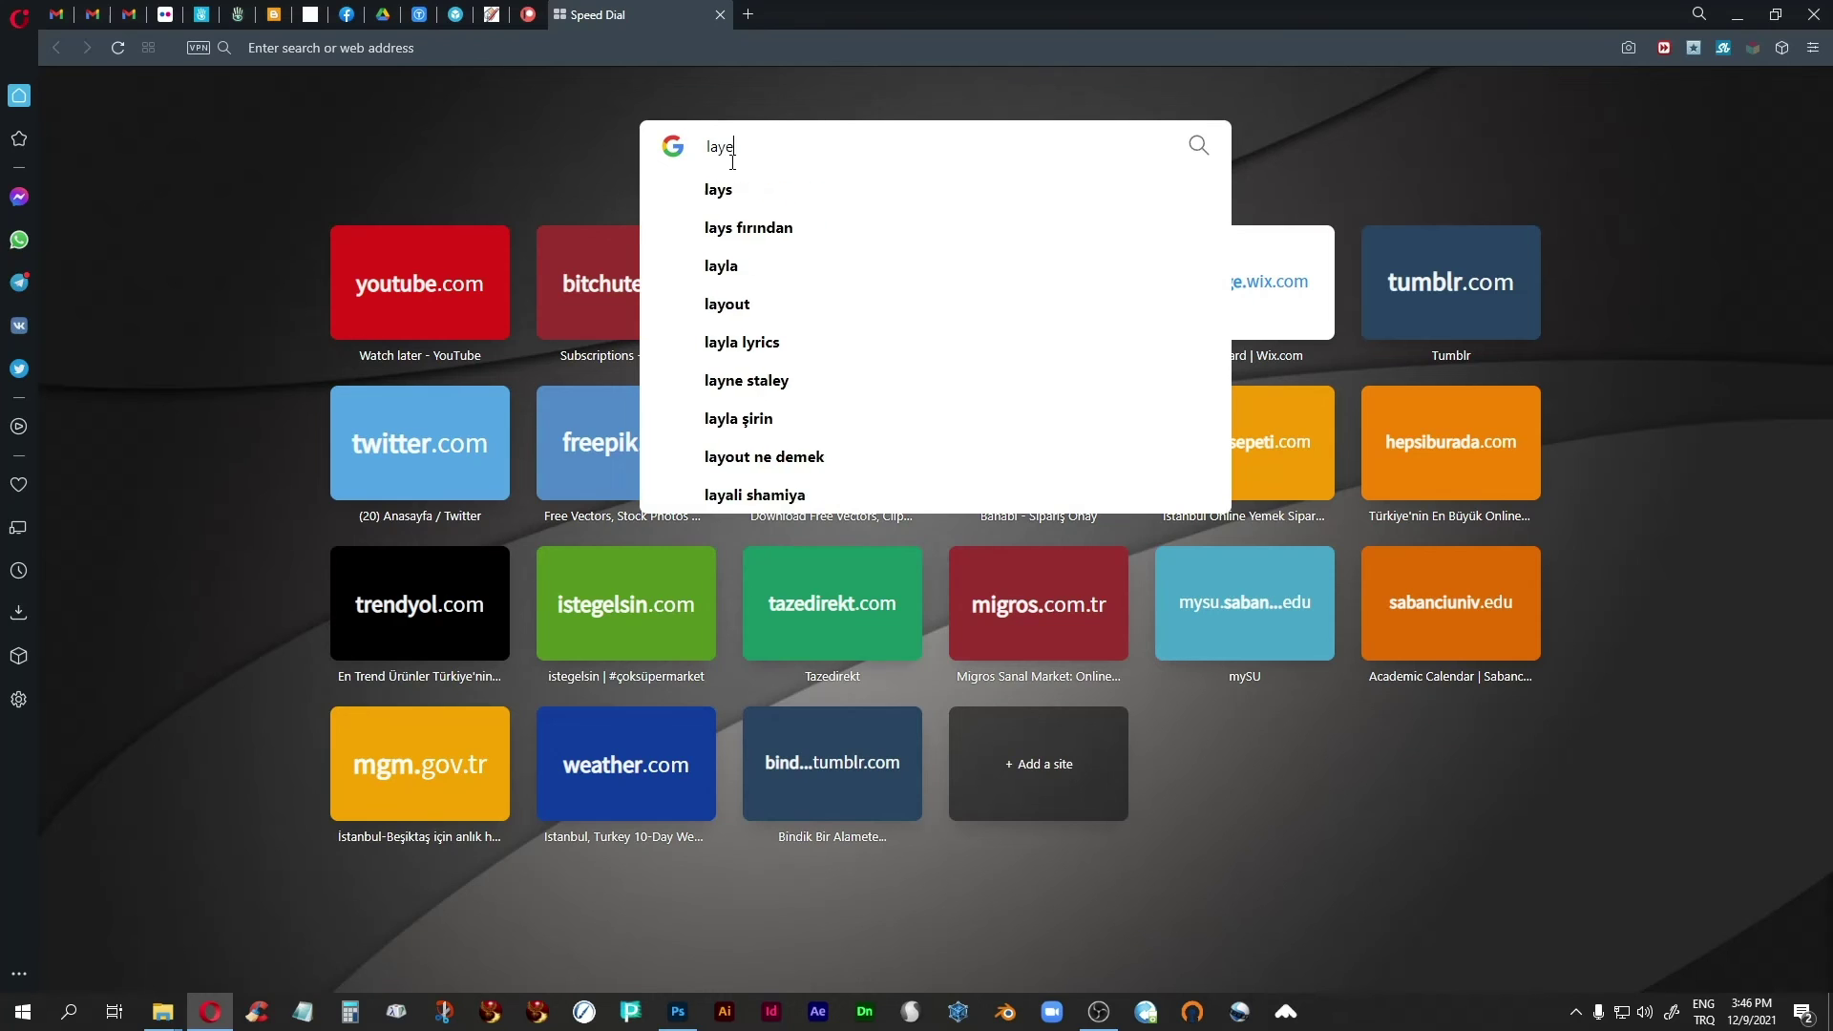
text(r st)
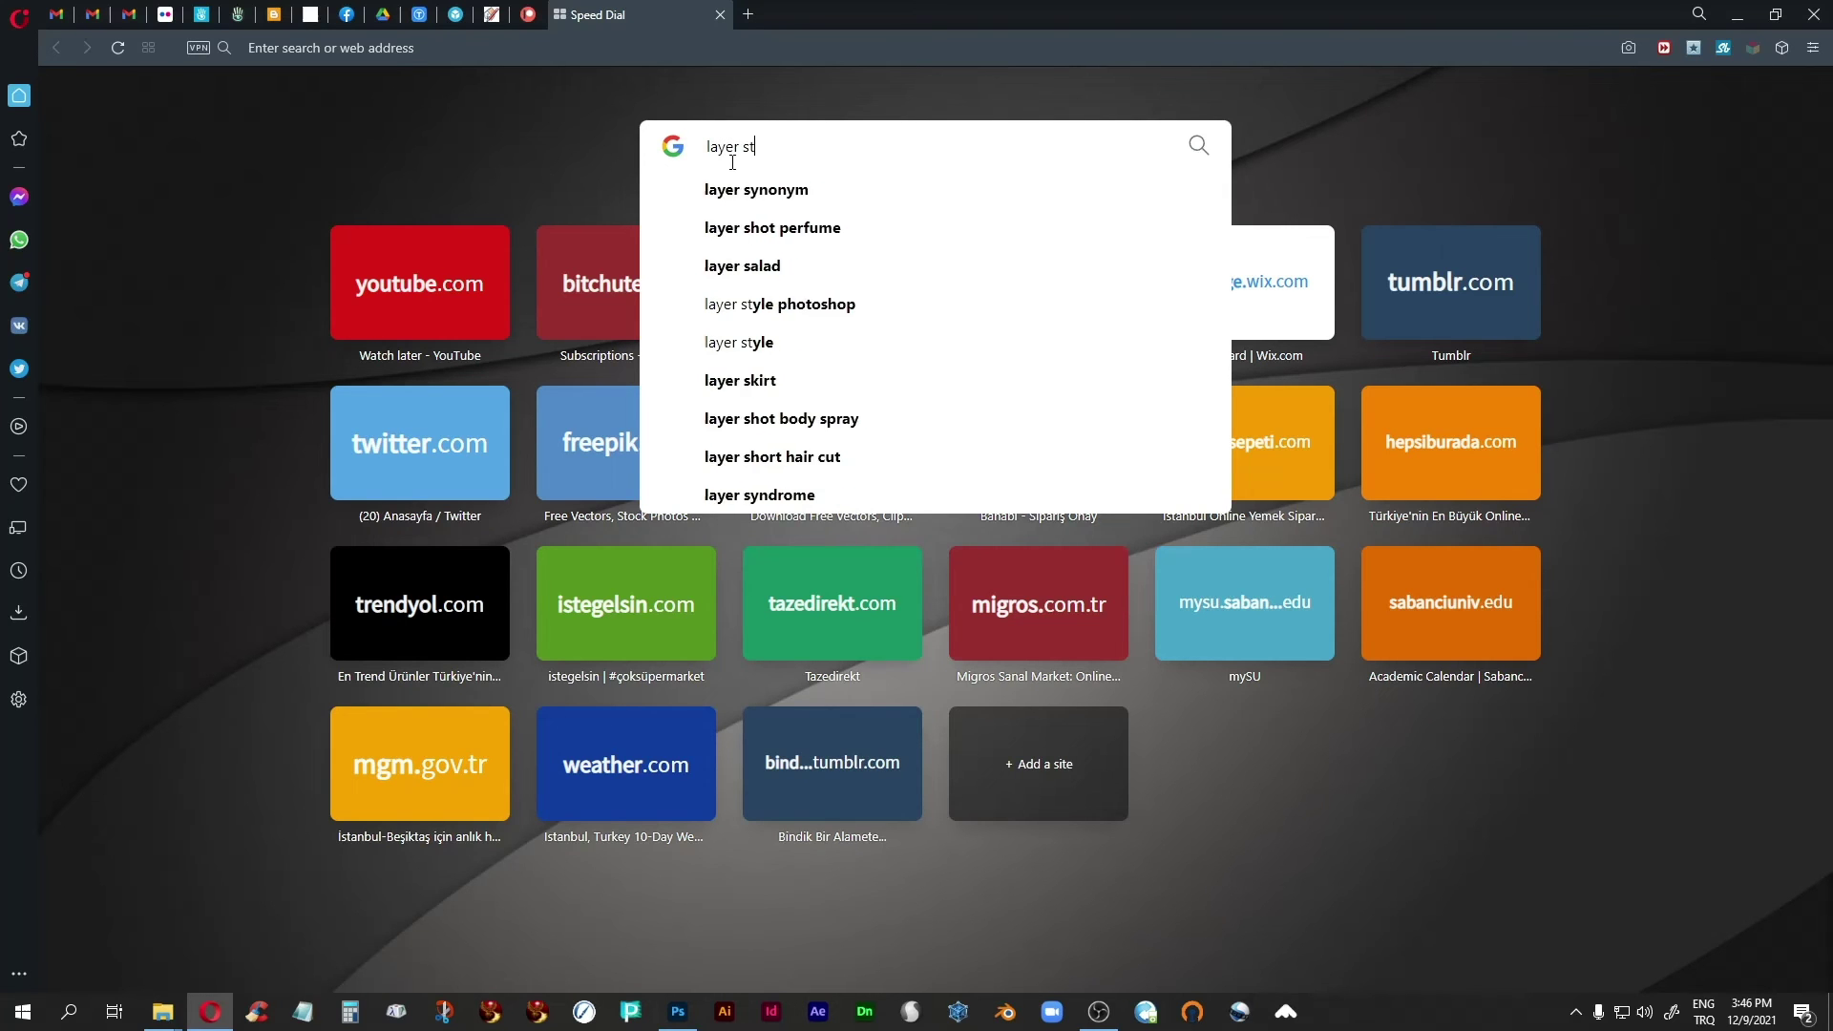
text(yle pho)
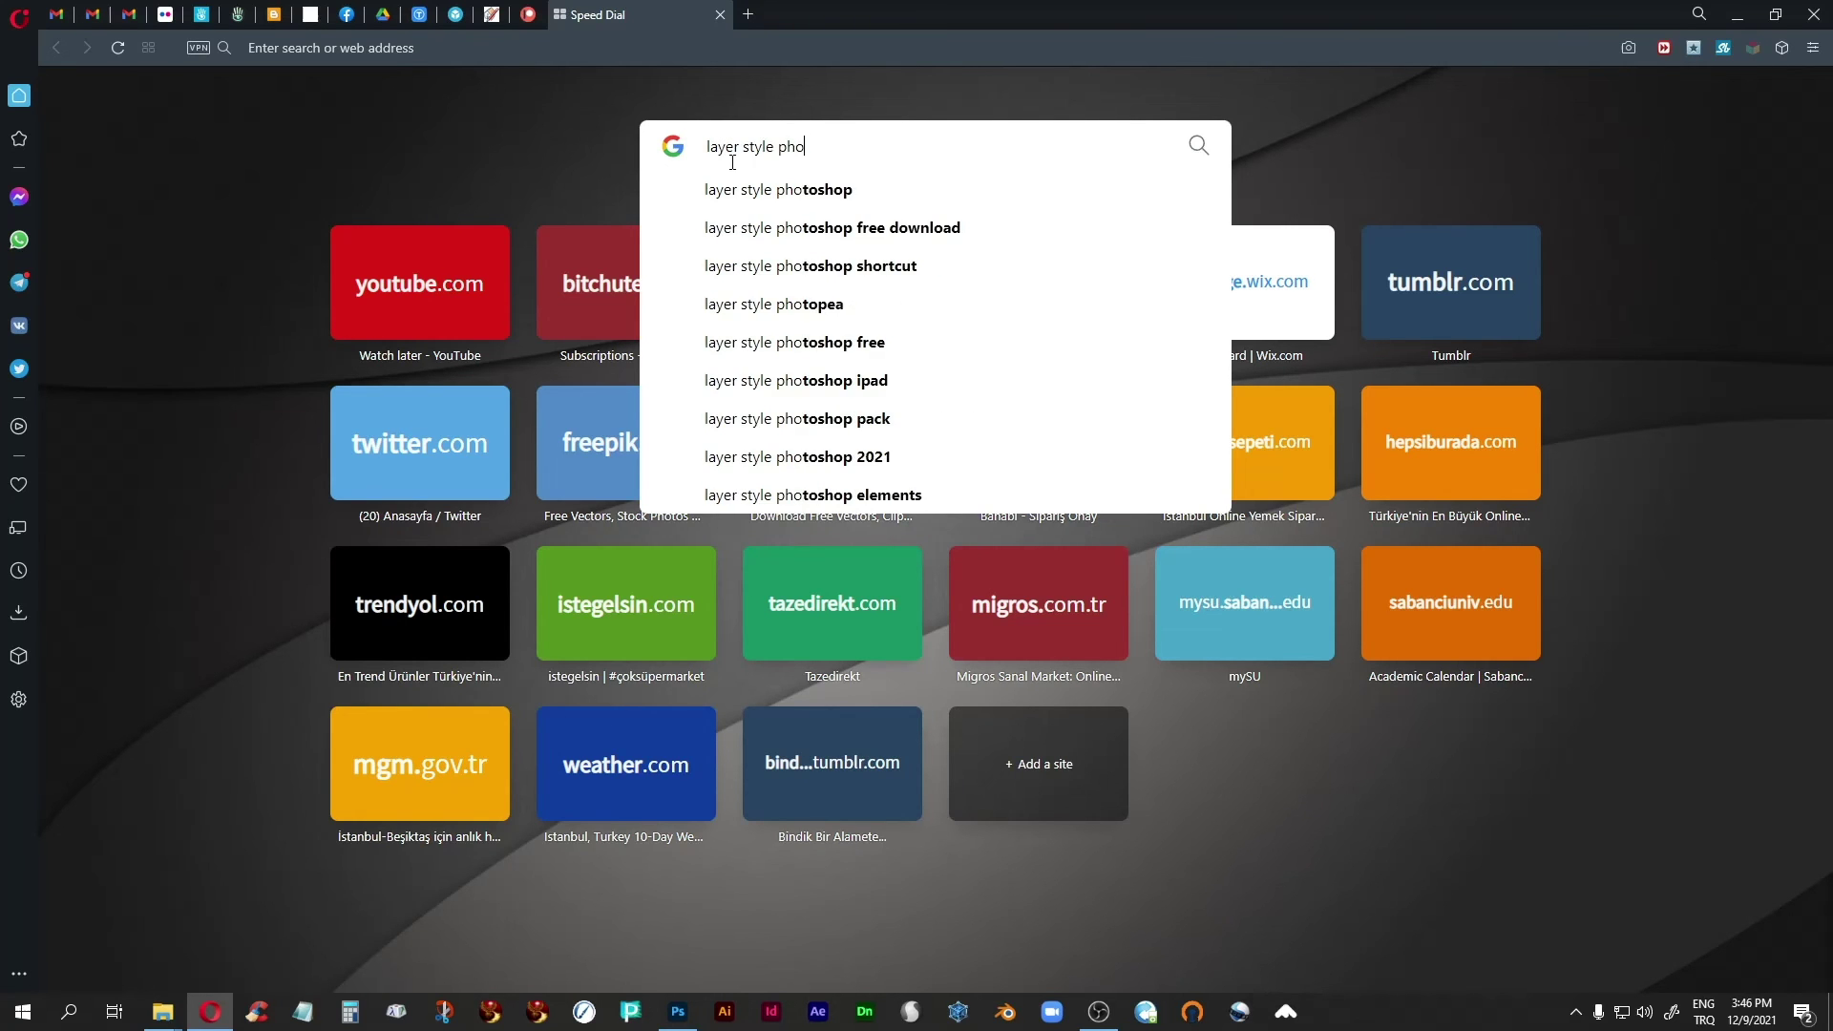
text(toshop)
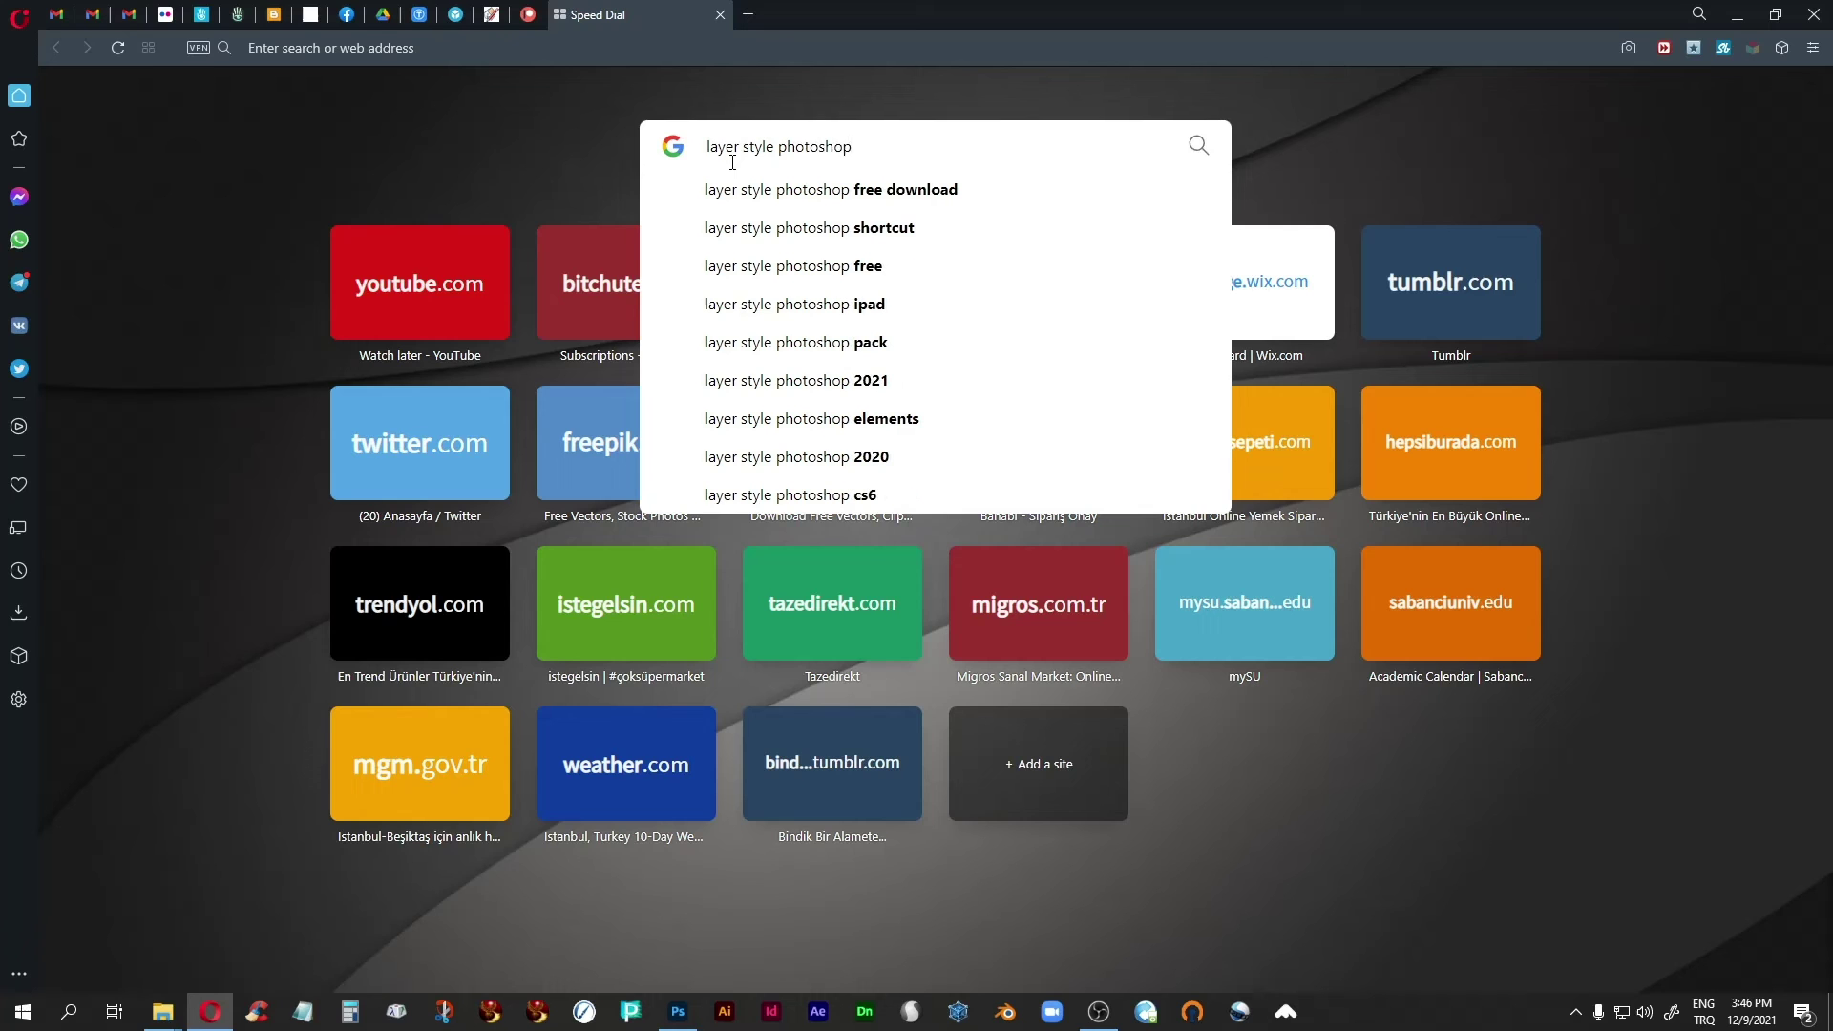
click(870, 196)
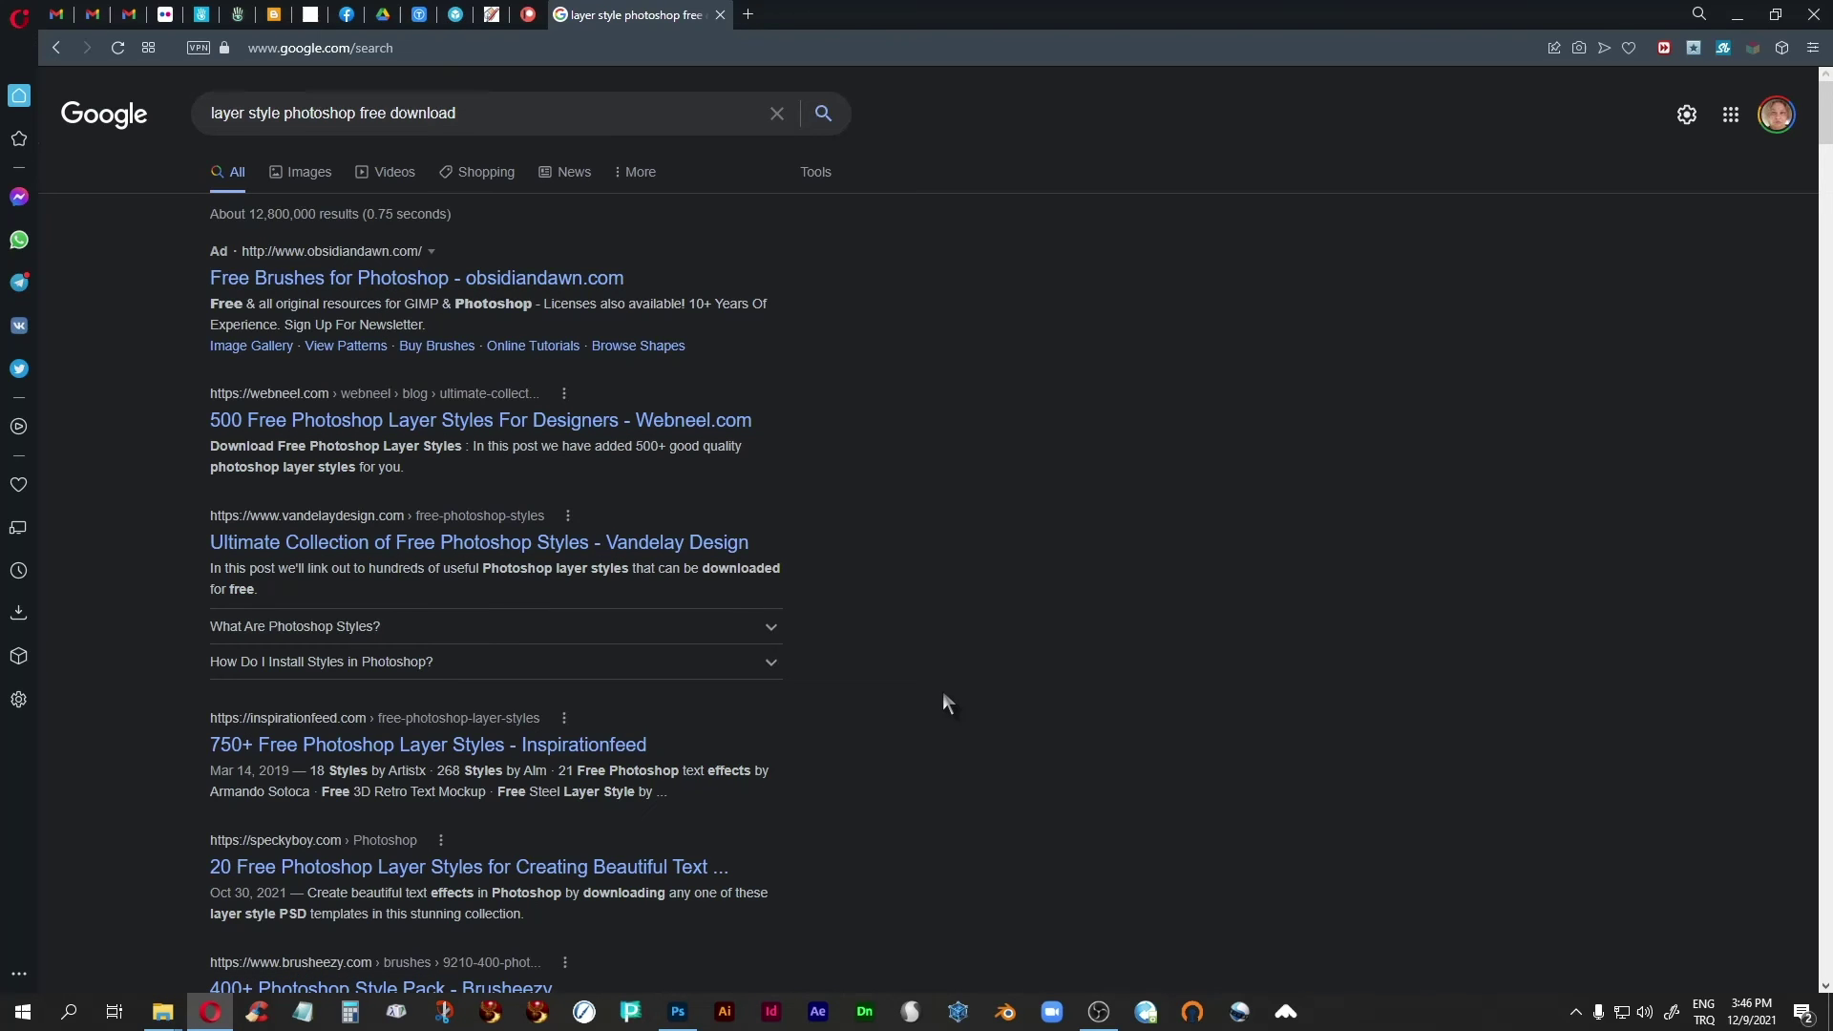
Look over the search results, extend the search with "deviantart" and open the Photoshop-Styles group page on DeviantArt.
scroll(944, 694, down, 3)
scroll(948, 703, down, 1)
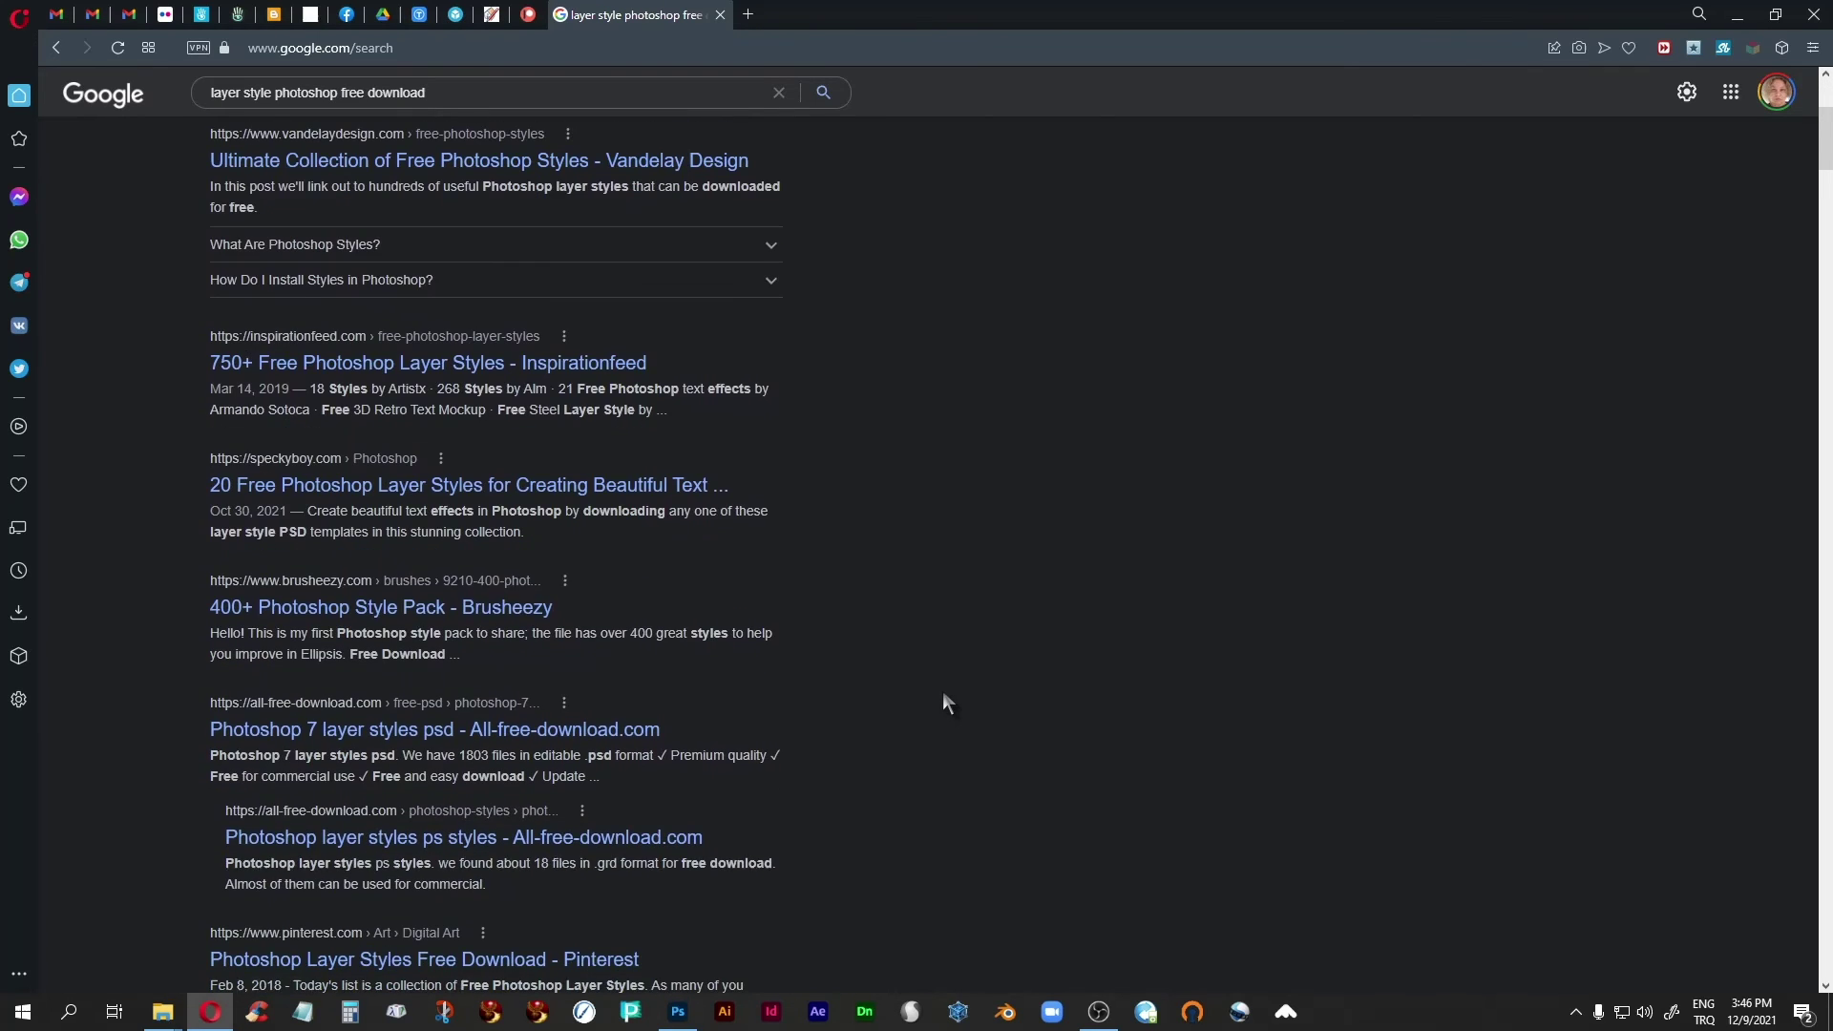
scroll(947, 704, down, 1)
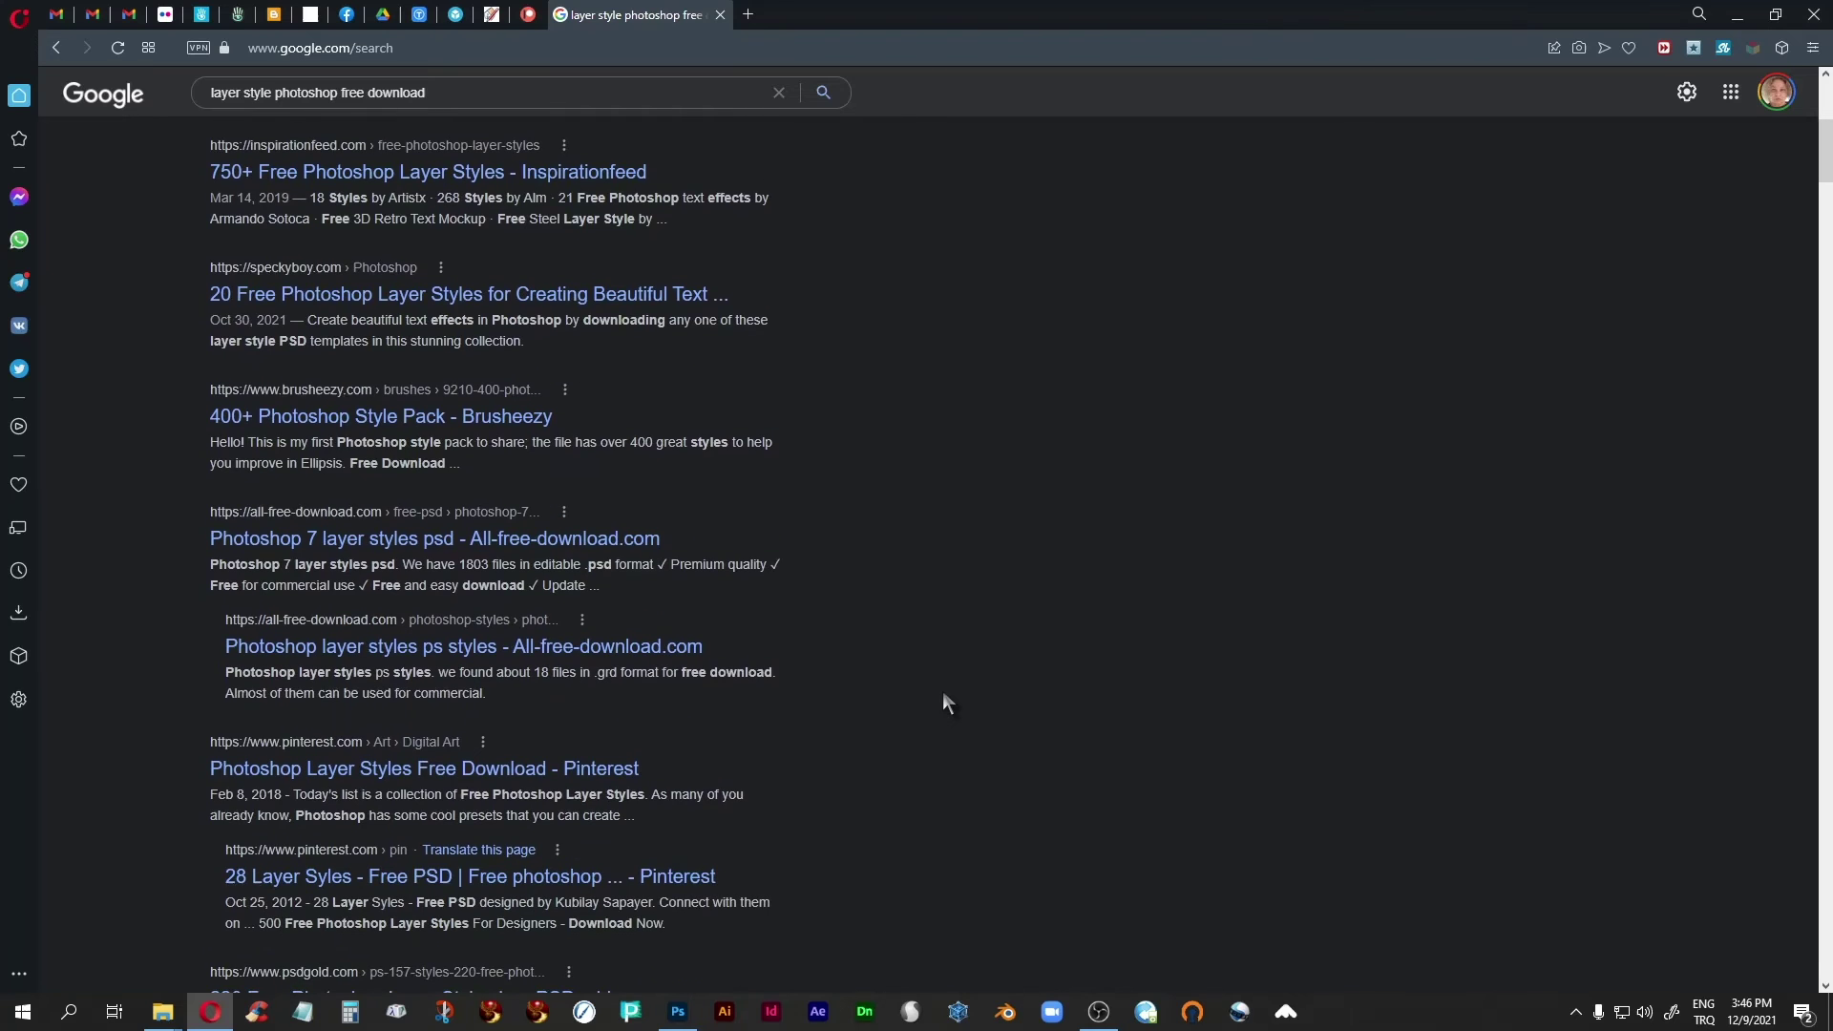
scroll(948, 704, down, 3)
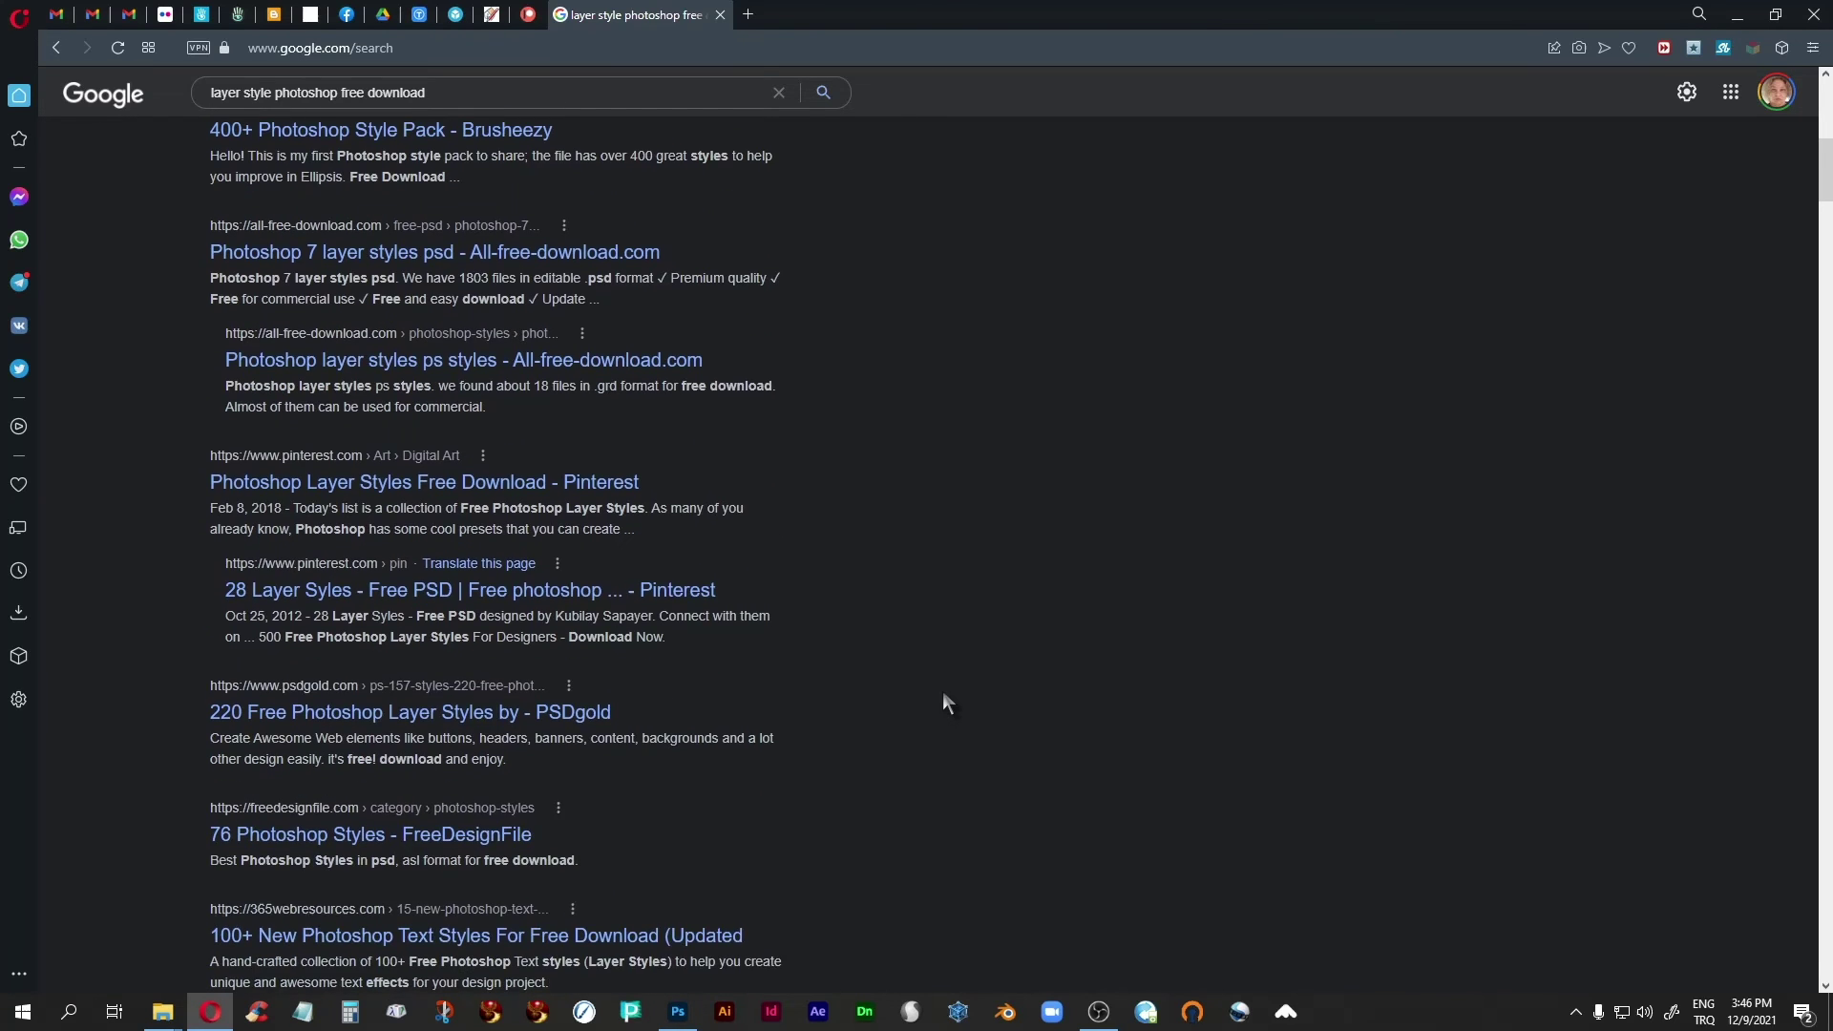
scroll(944, 695, up, 5)
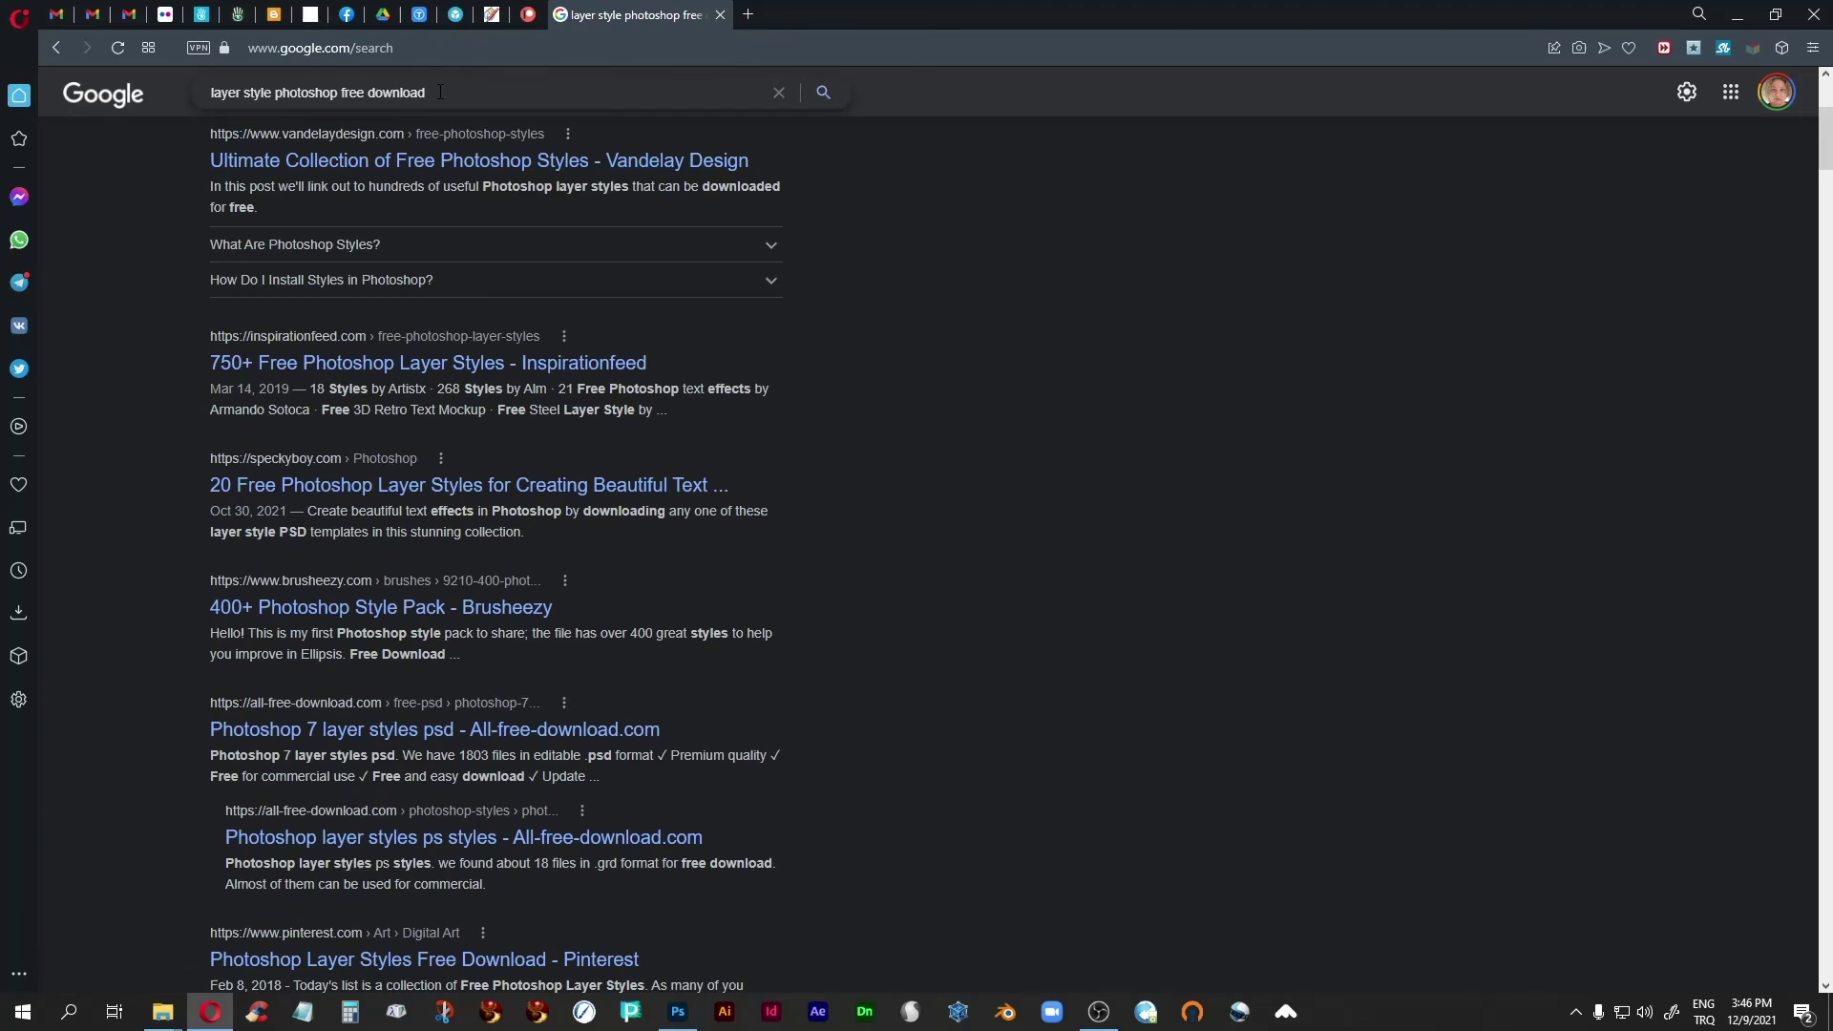
click(440, 92)
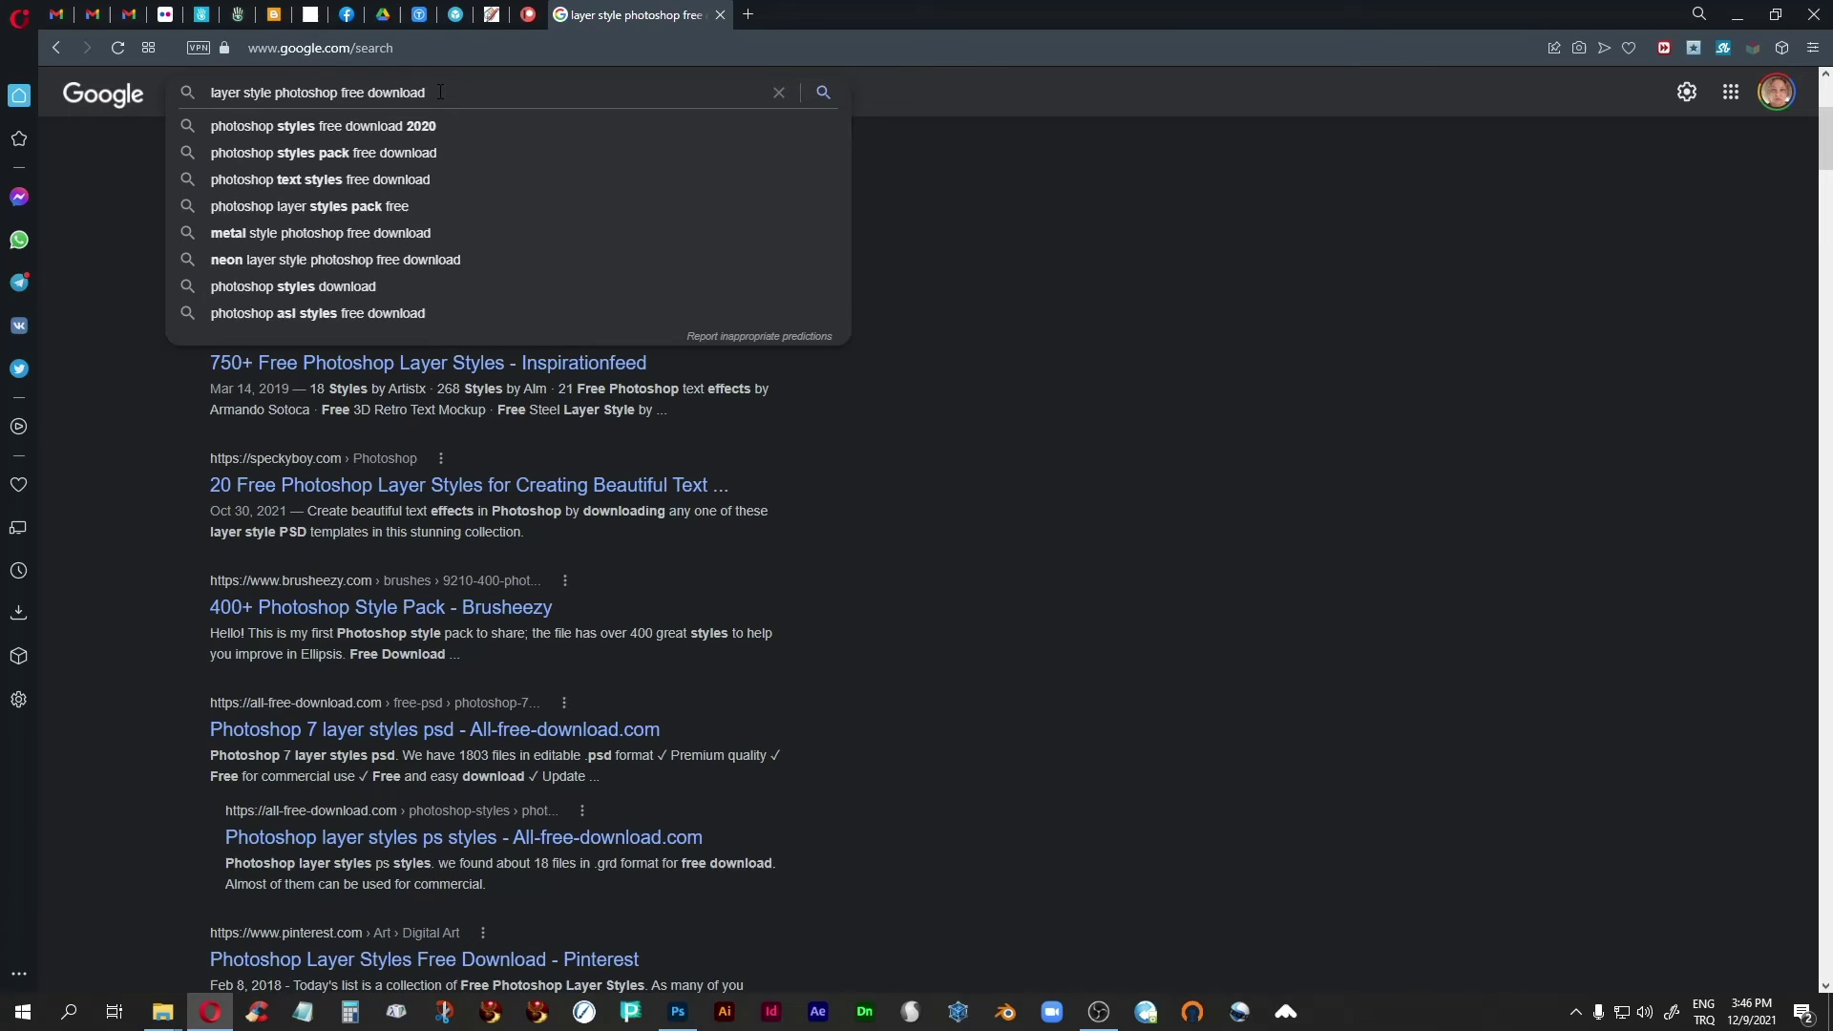
text(devian)
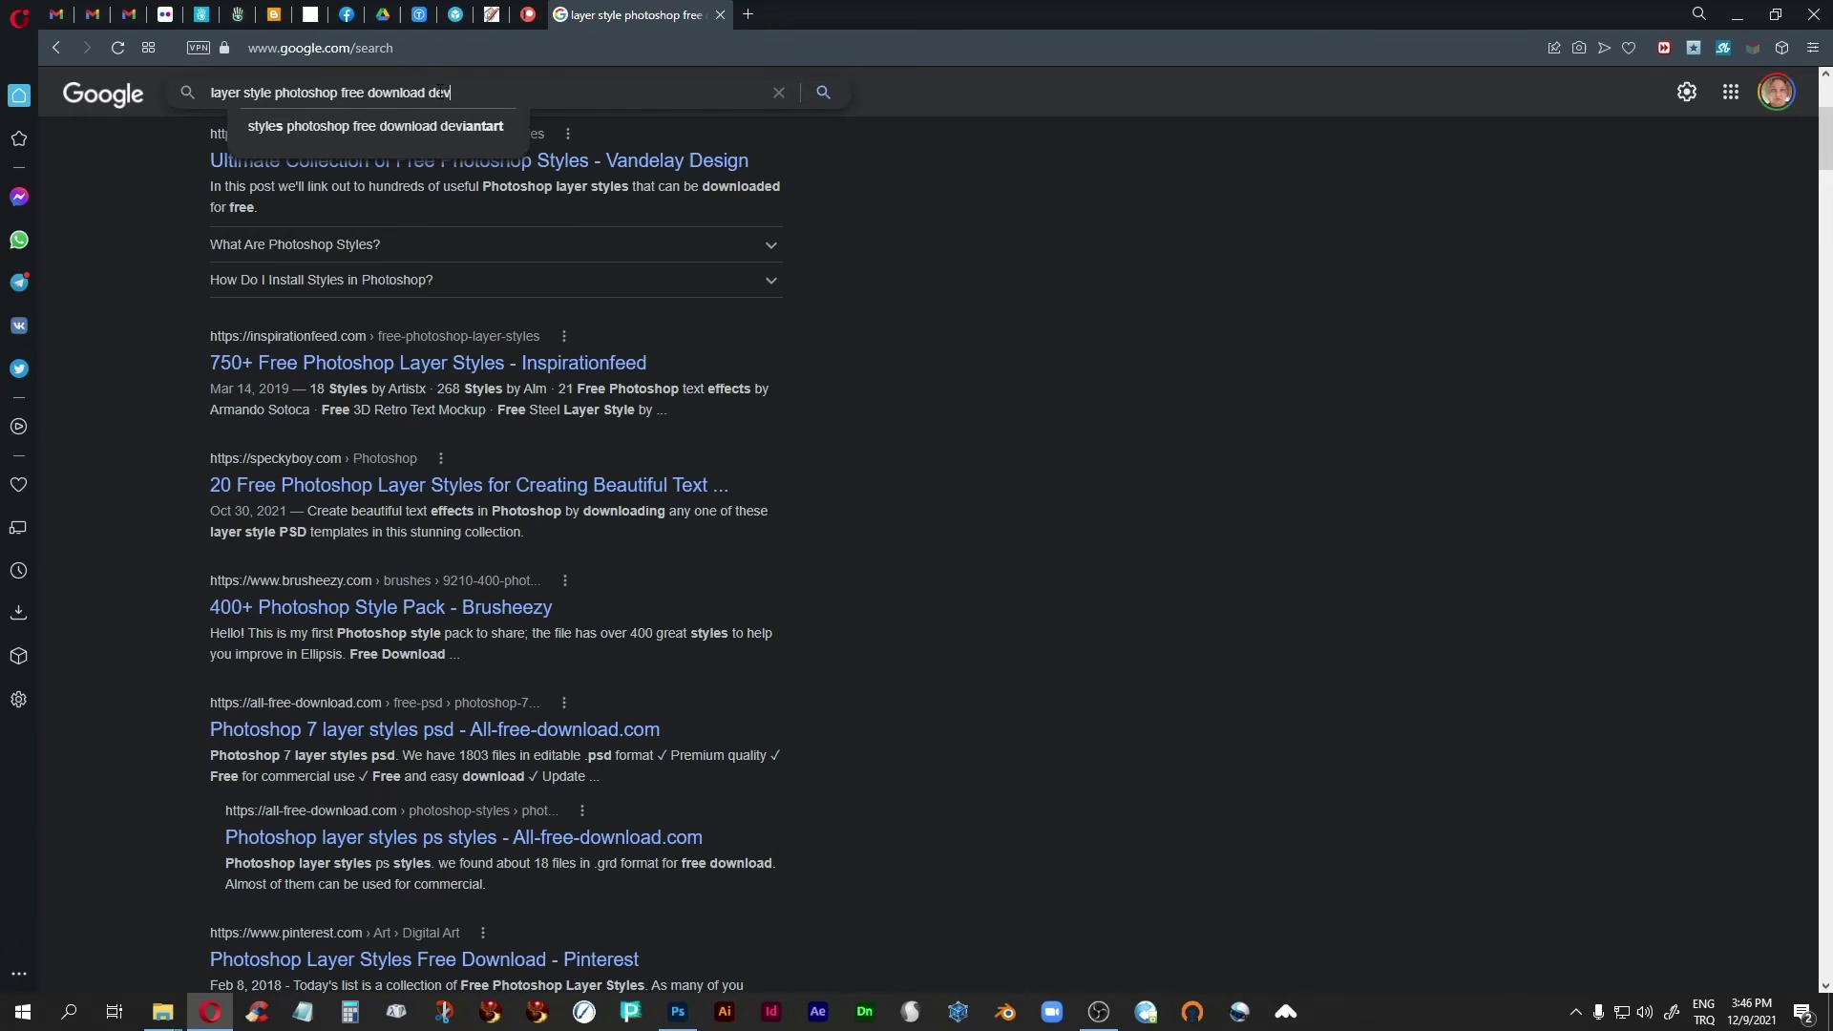
text(tart)
key(Return)
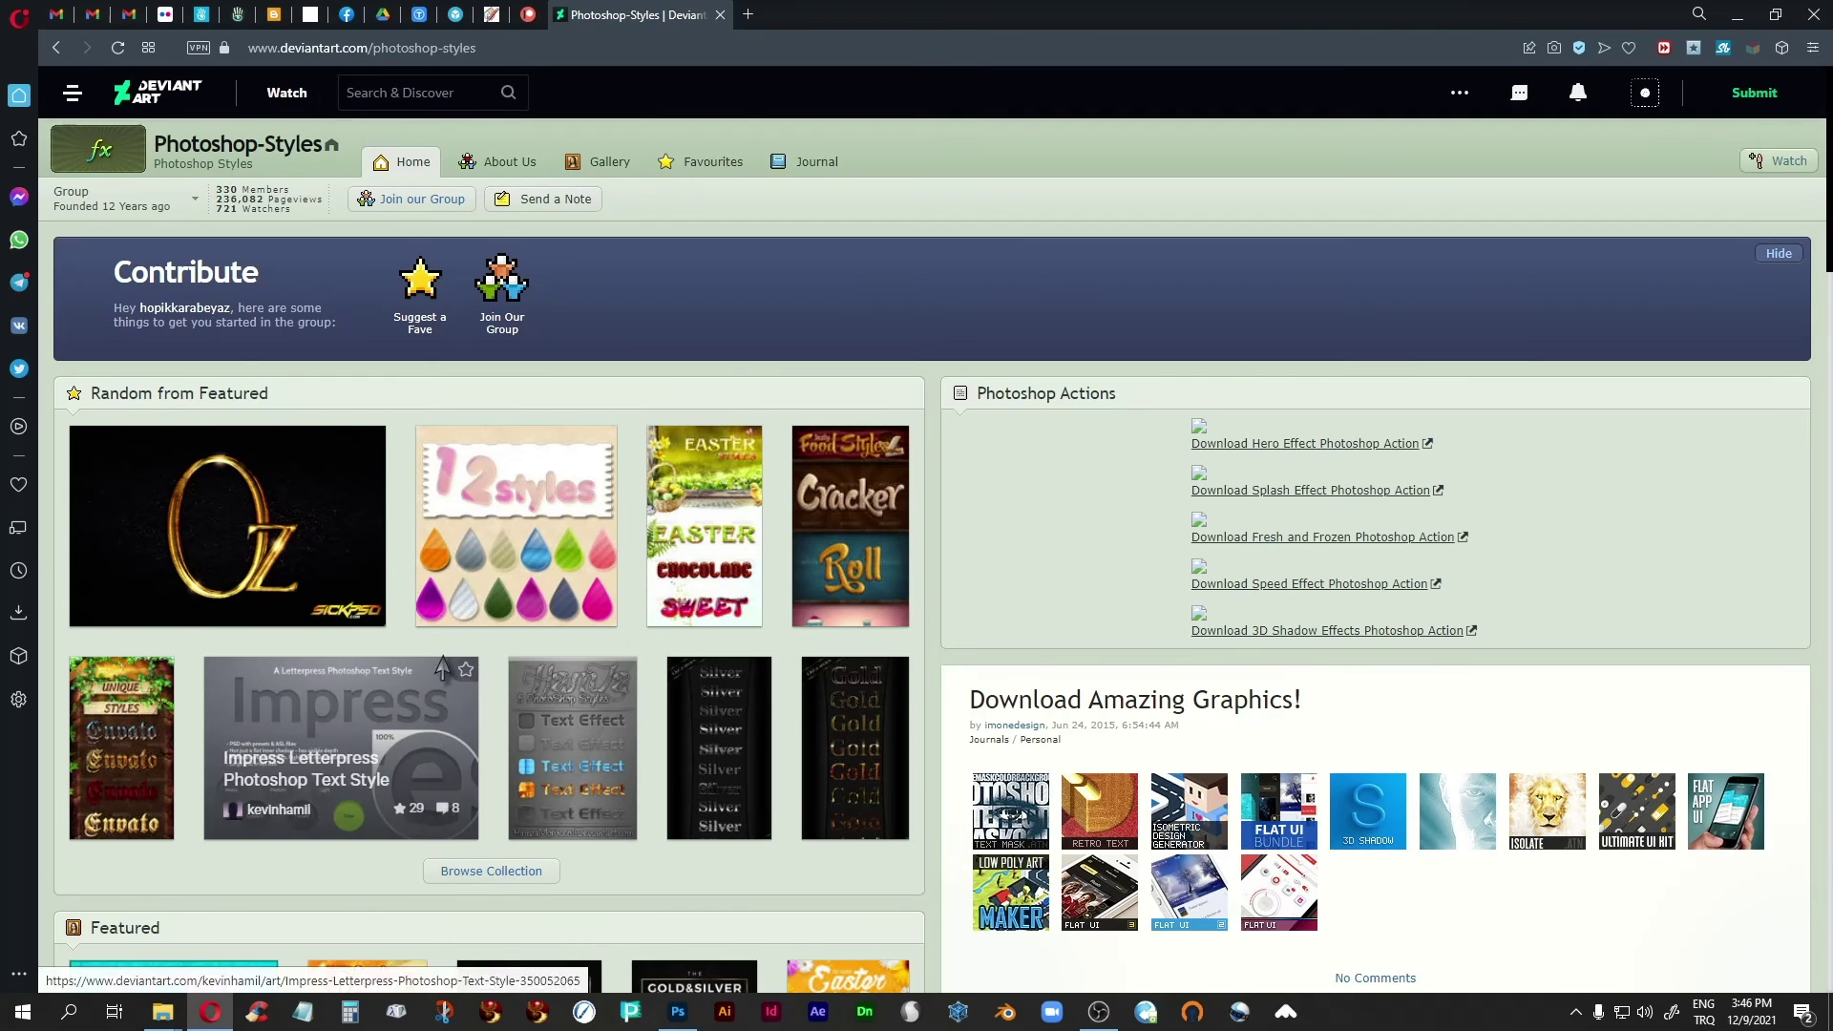
Look through the styles on the DeviantArt group page and go back to the original layer style search results.
scroll(448, 664, down, 7)
scroll(456, 659, up, 5)
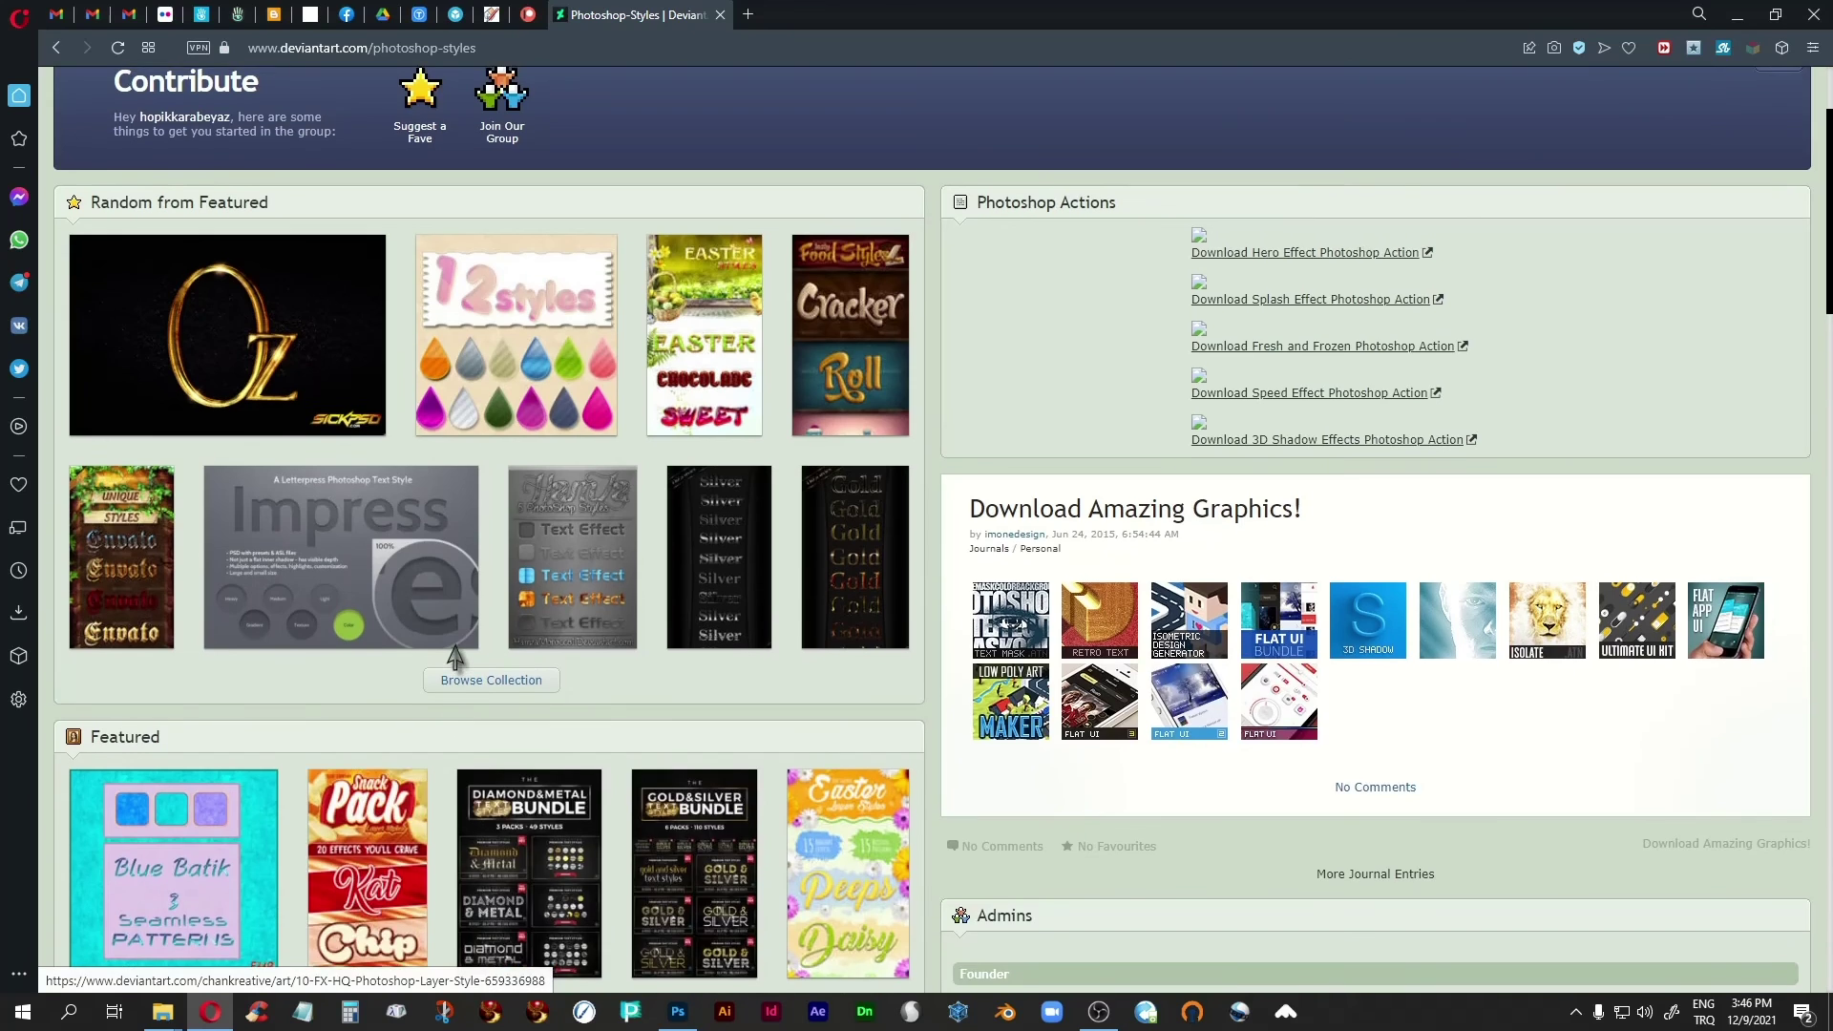
scroll(456, 659, up, 2)
click(55, 50)
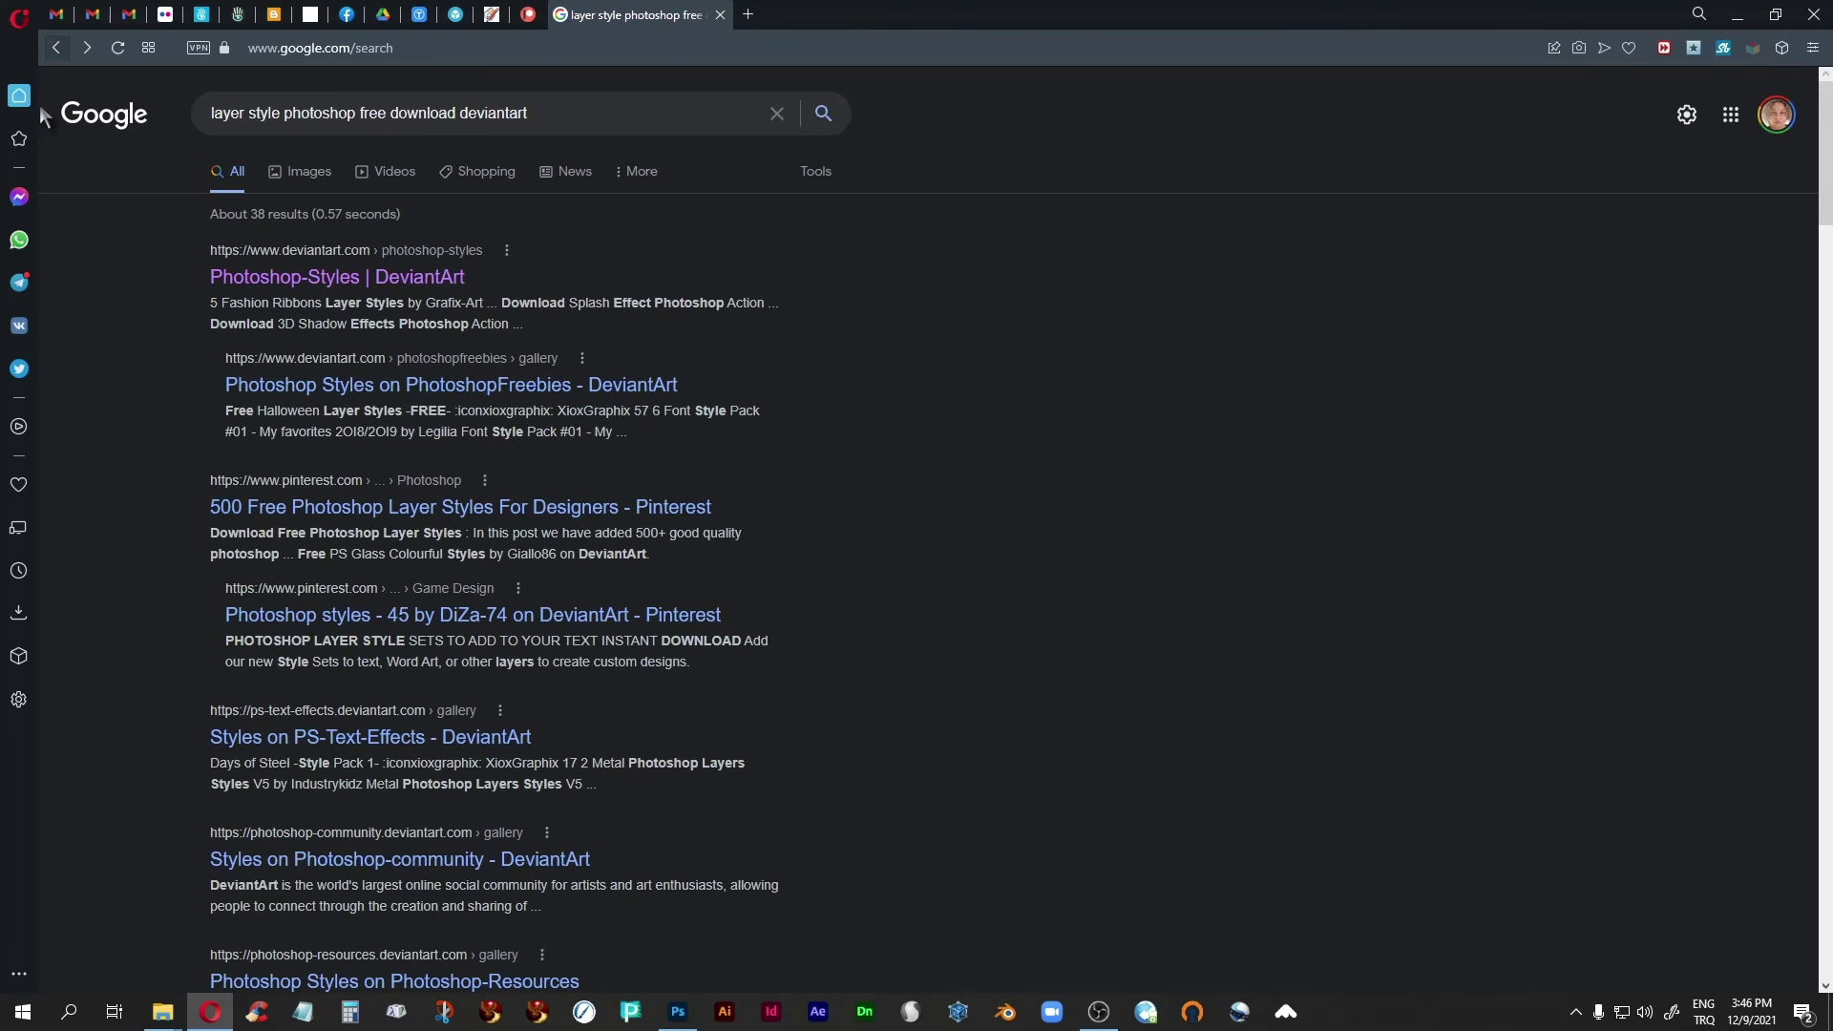
click(57, 49)
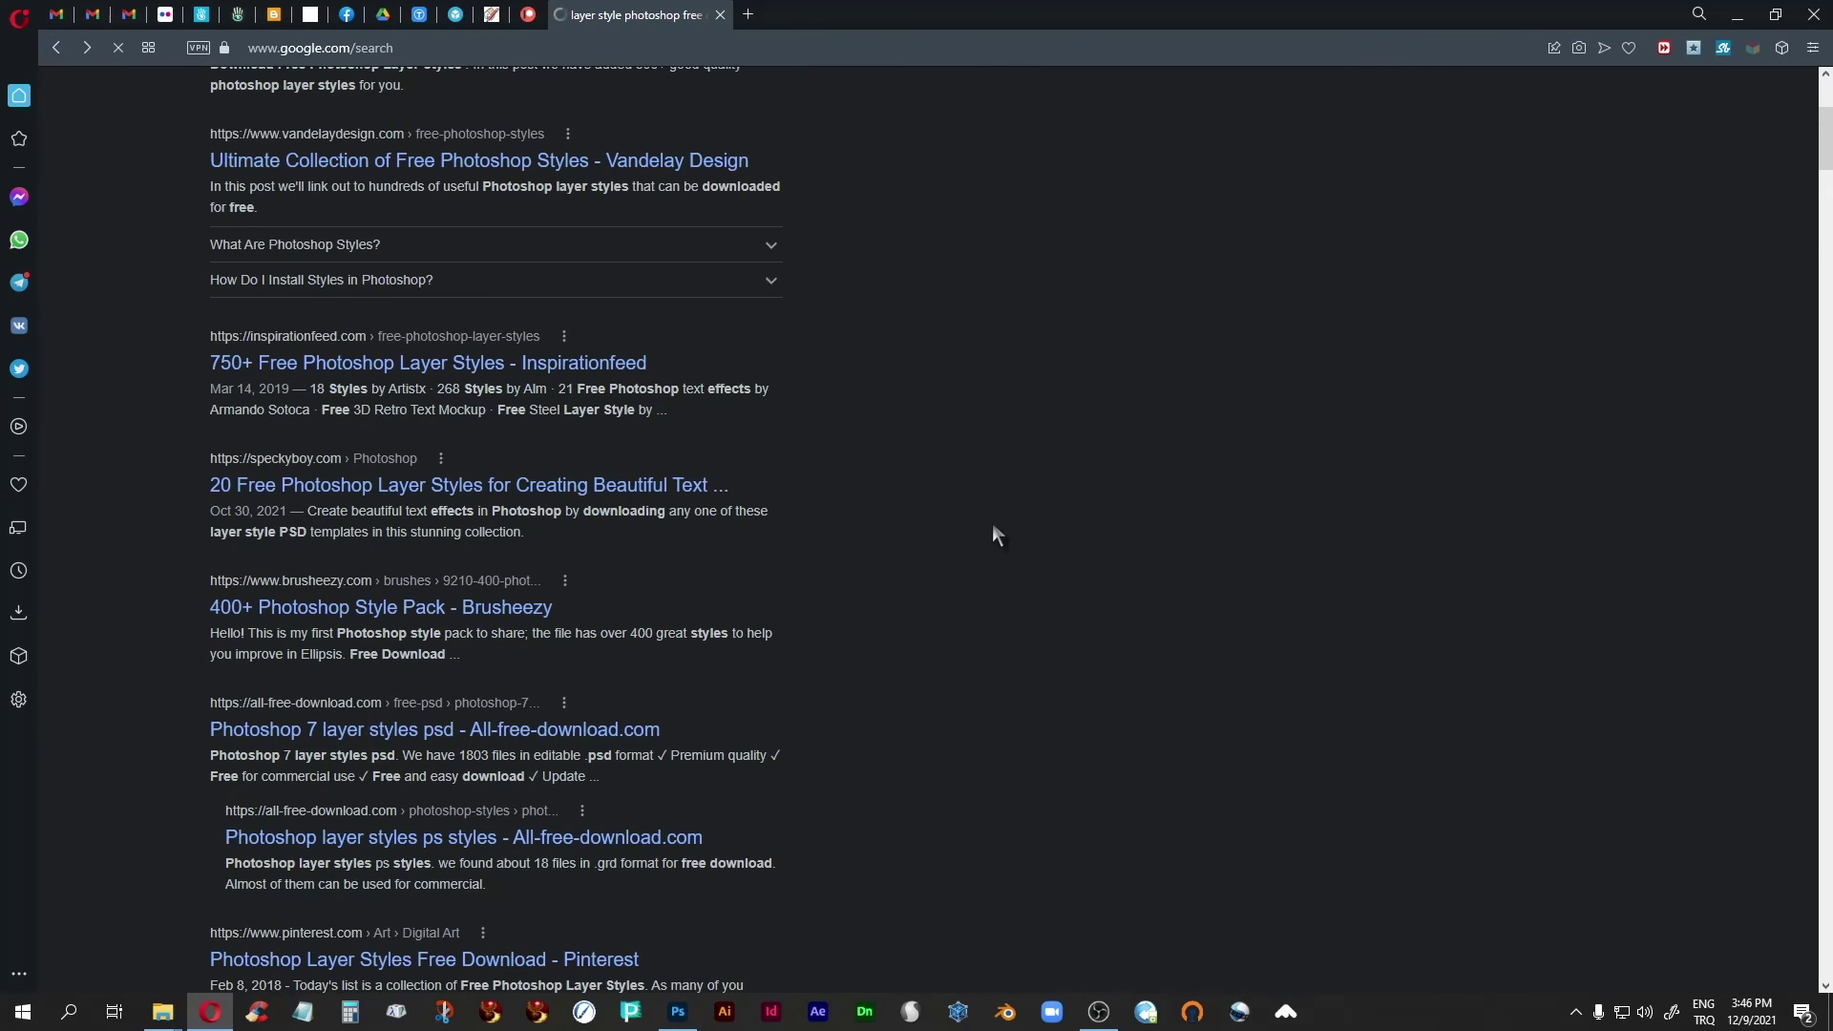
scroll(960, 592, up, 3)
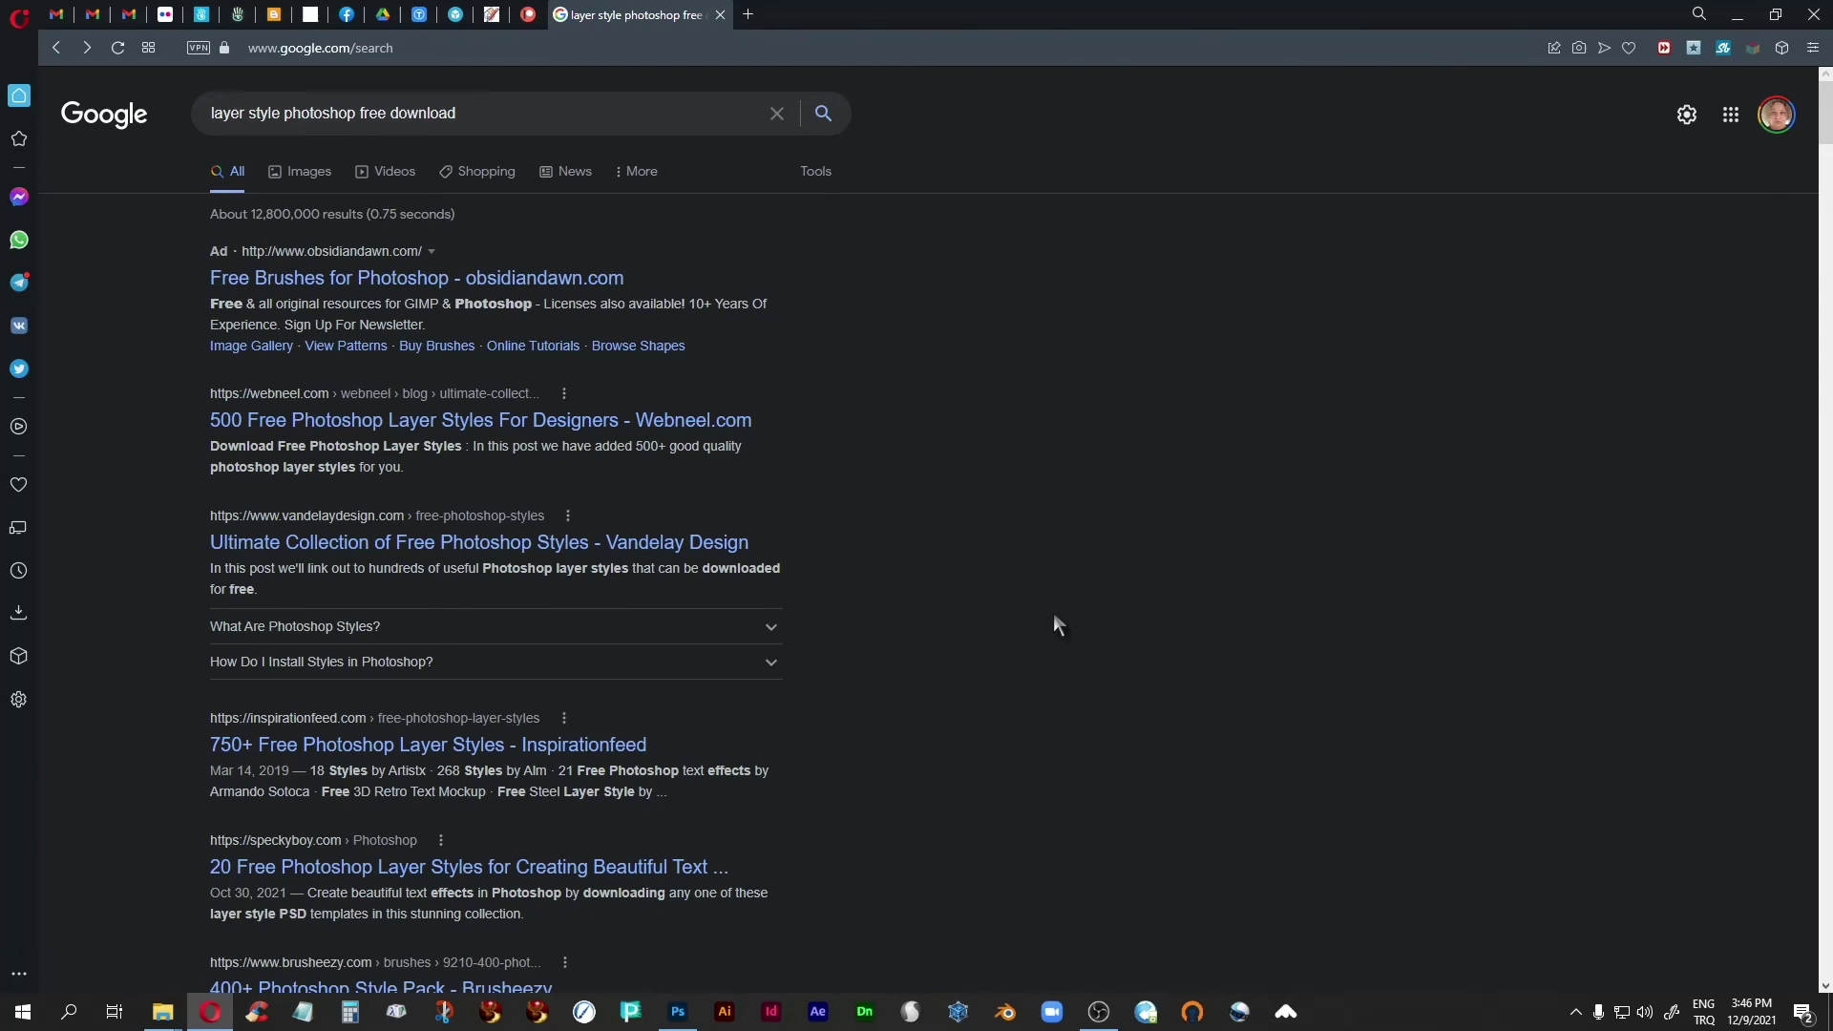
Switch back to Photoshop, show the gray Text layer behind the script and view the enlarged lettering in full-screen mode.
click(678, 1011)
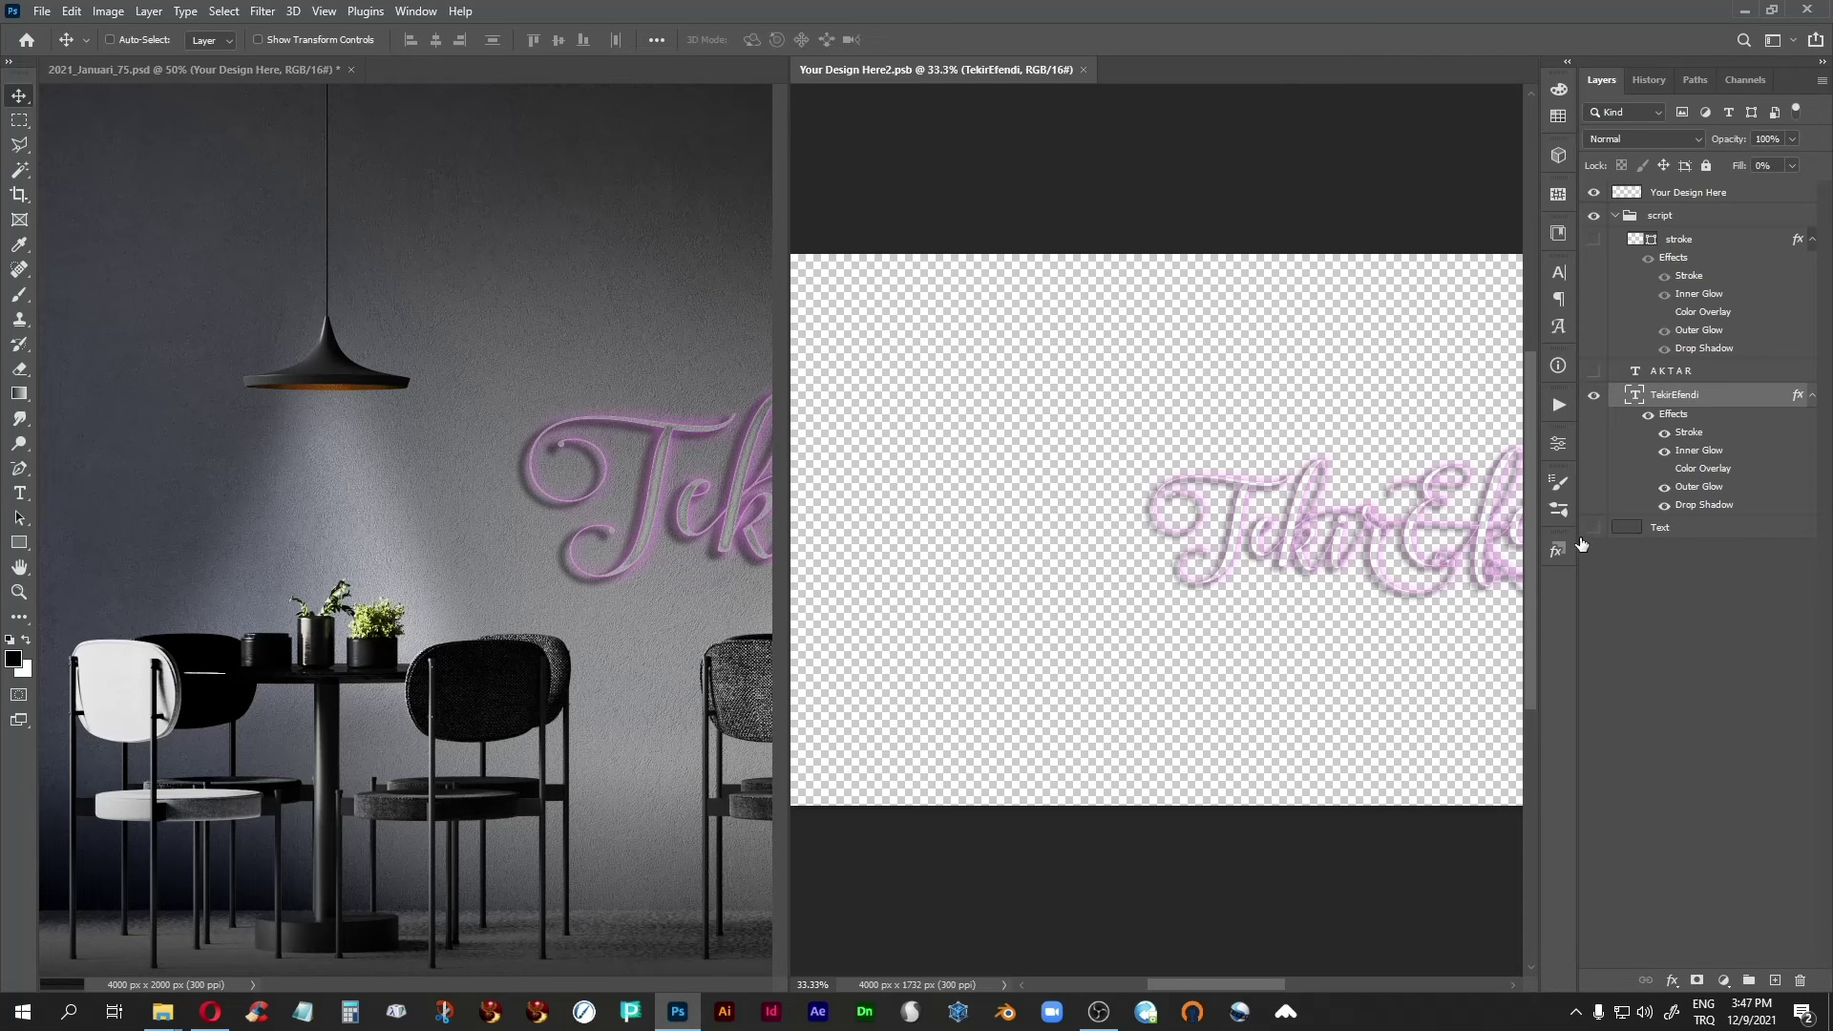
click(1593, 527)
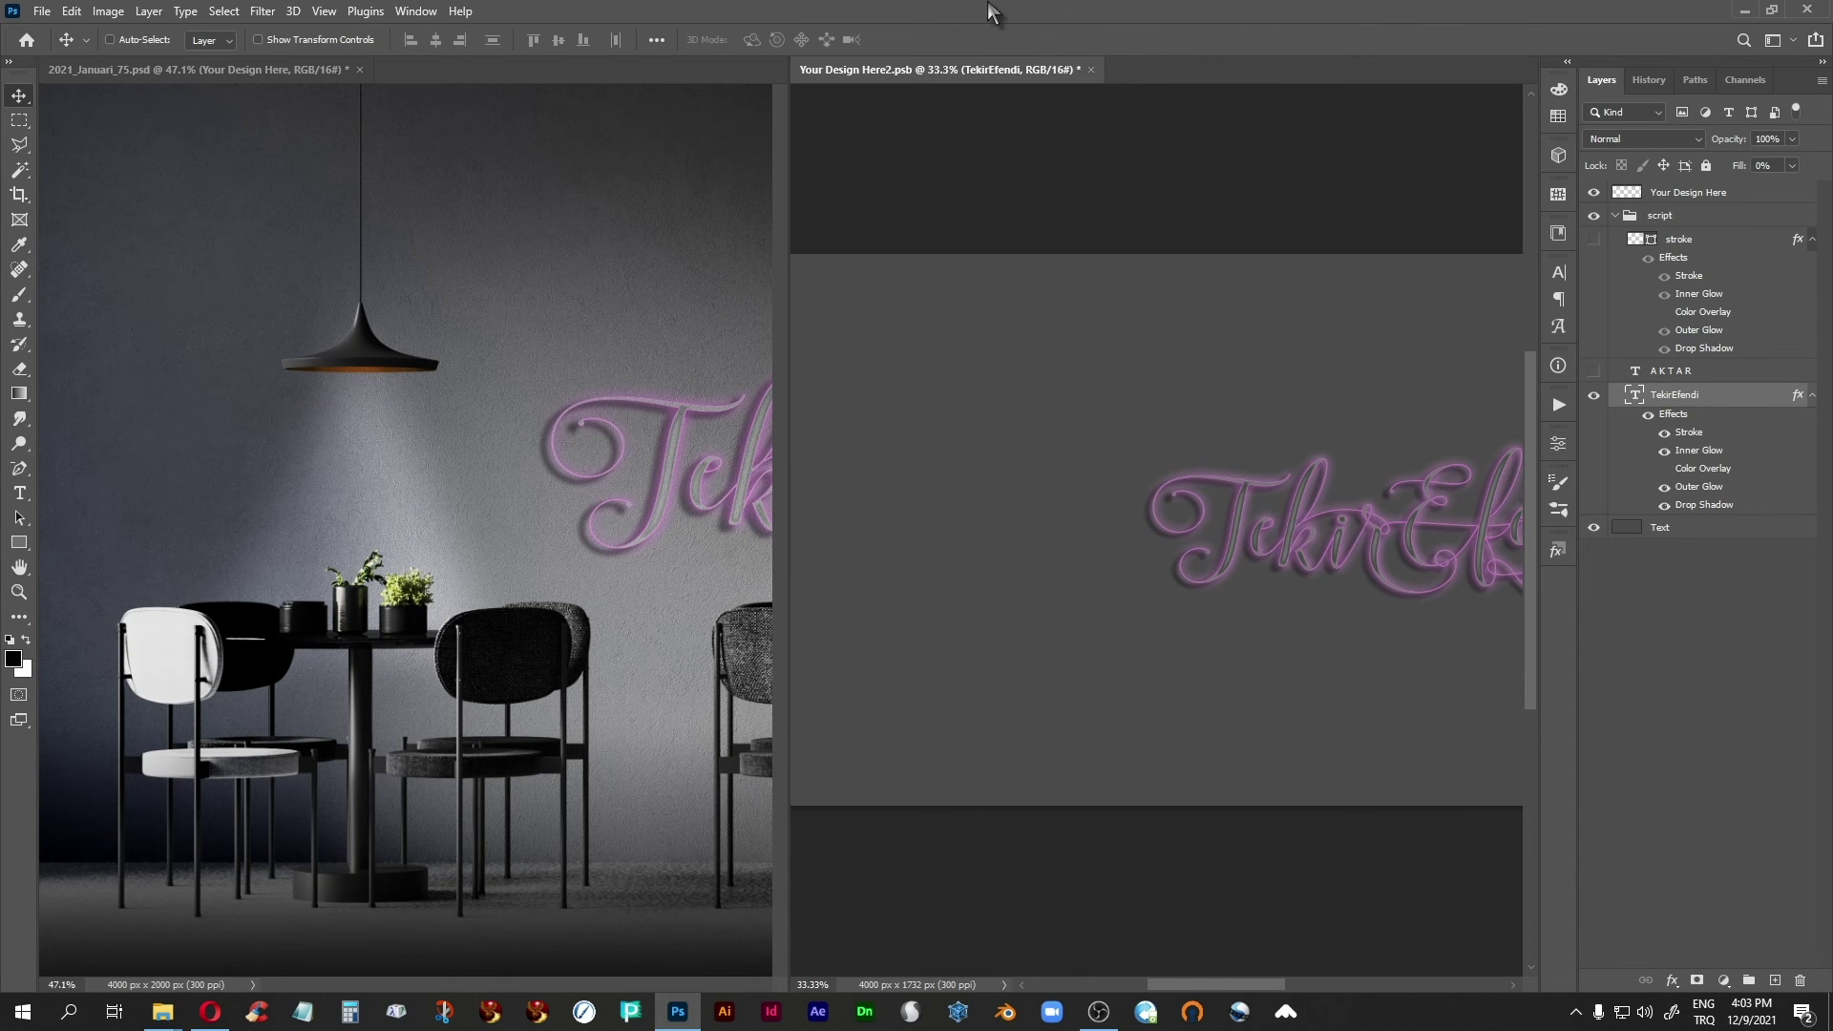
key(f)
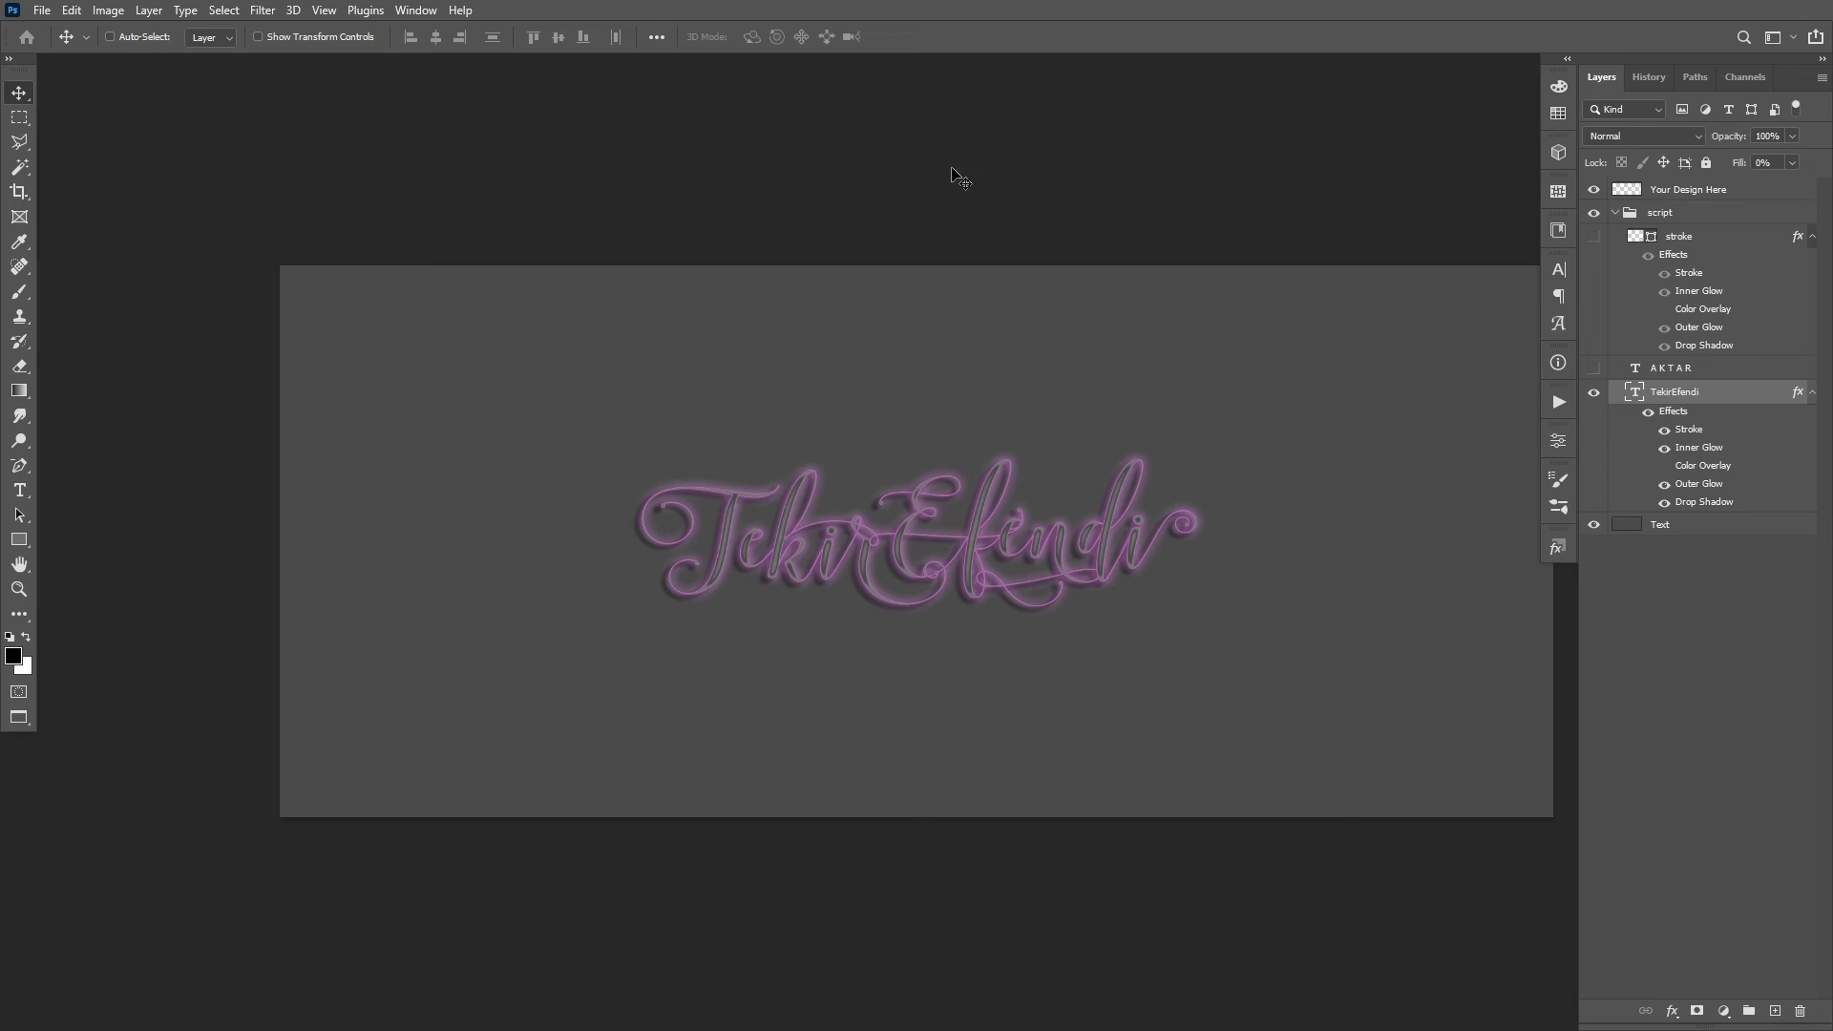
key(ctrl)
key(ctrl+plus)
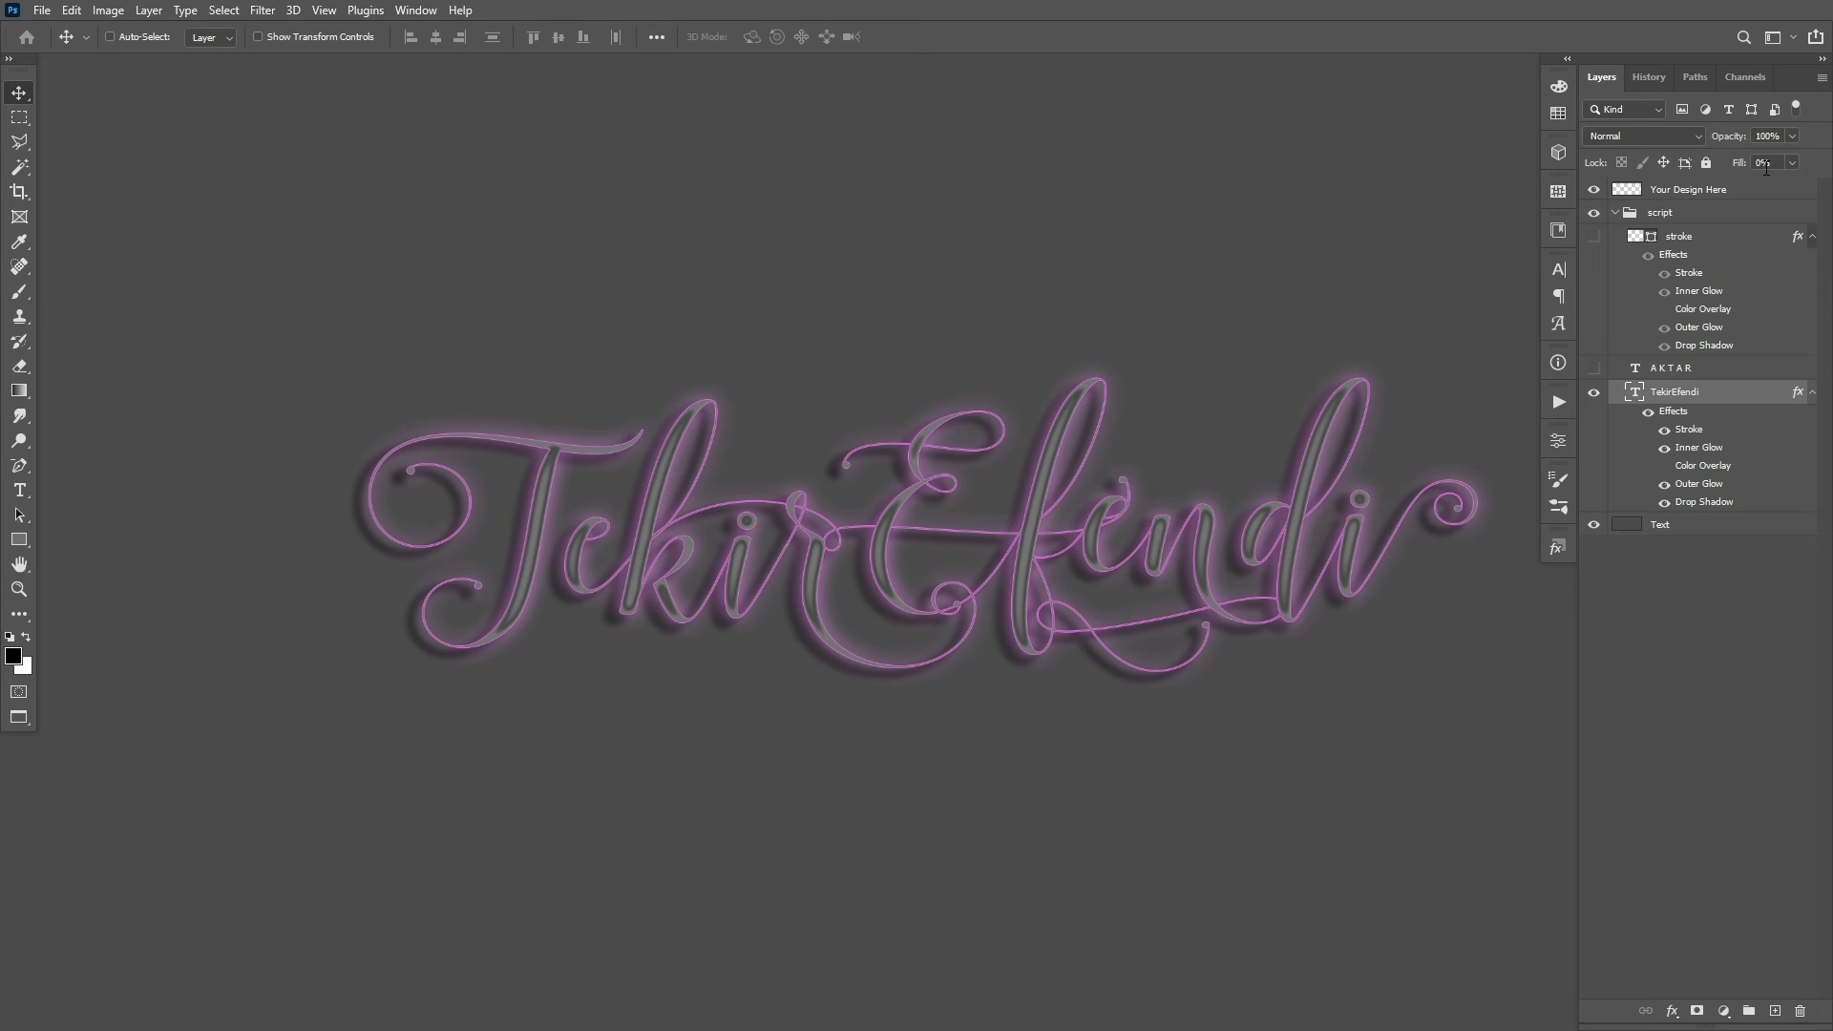
Try the TekirEfendi layer's fill at 100% and 53%, and set it back to 0%.
click(1795, 162)
drag(1795, 185, 1826, 191)
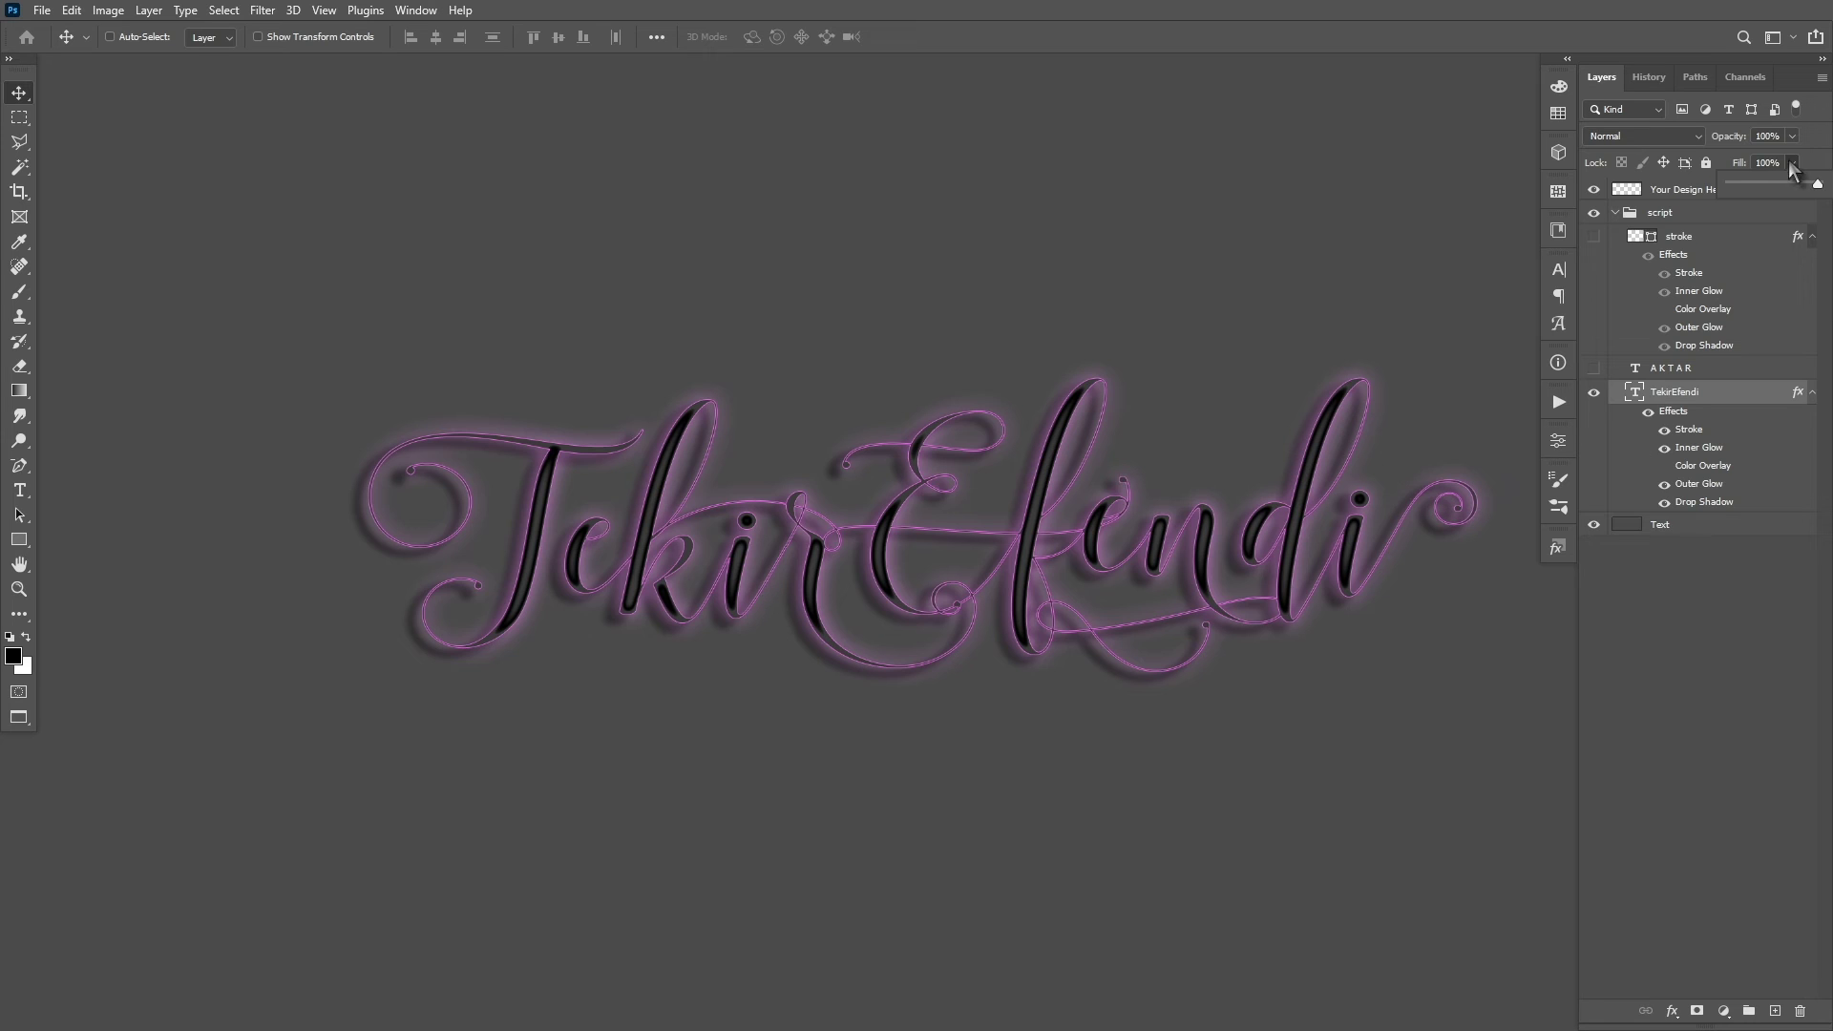
click(1818, 187)
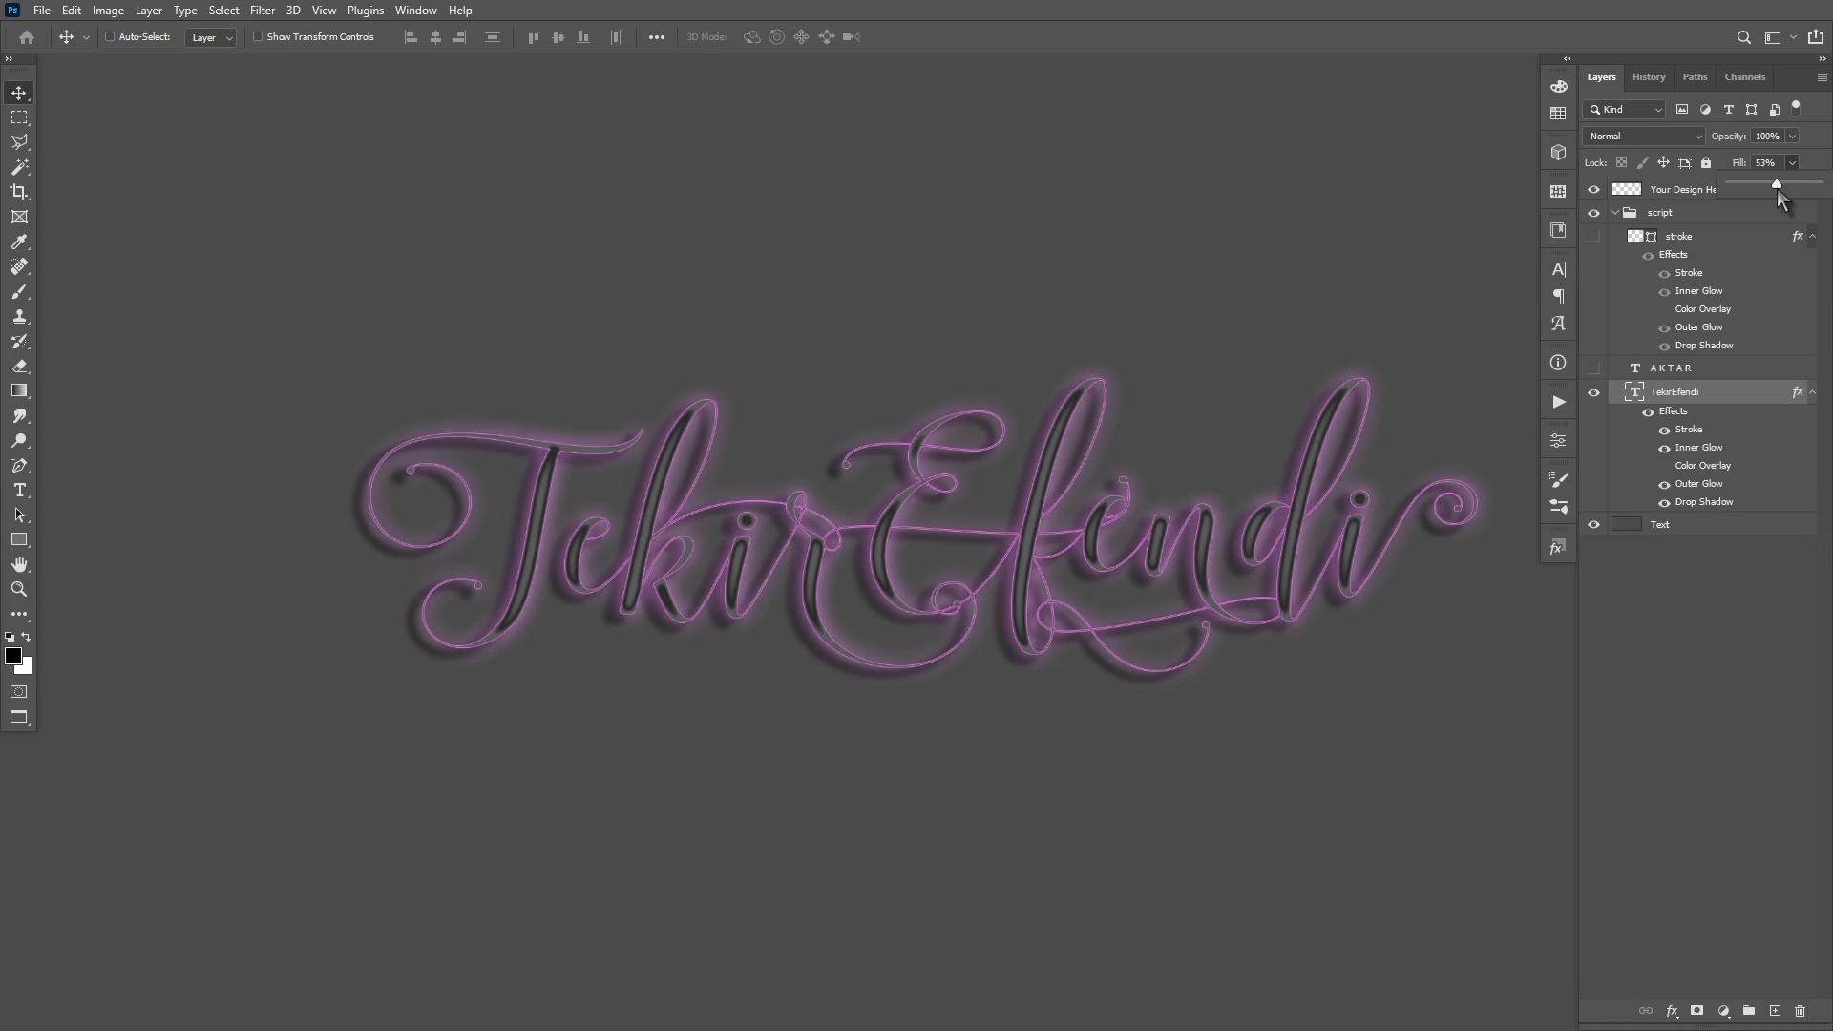
drag(1780, 181, 1665, 183)
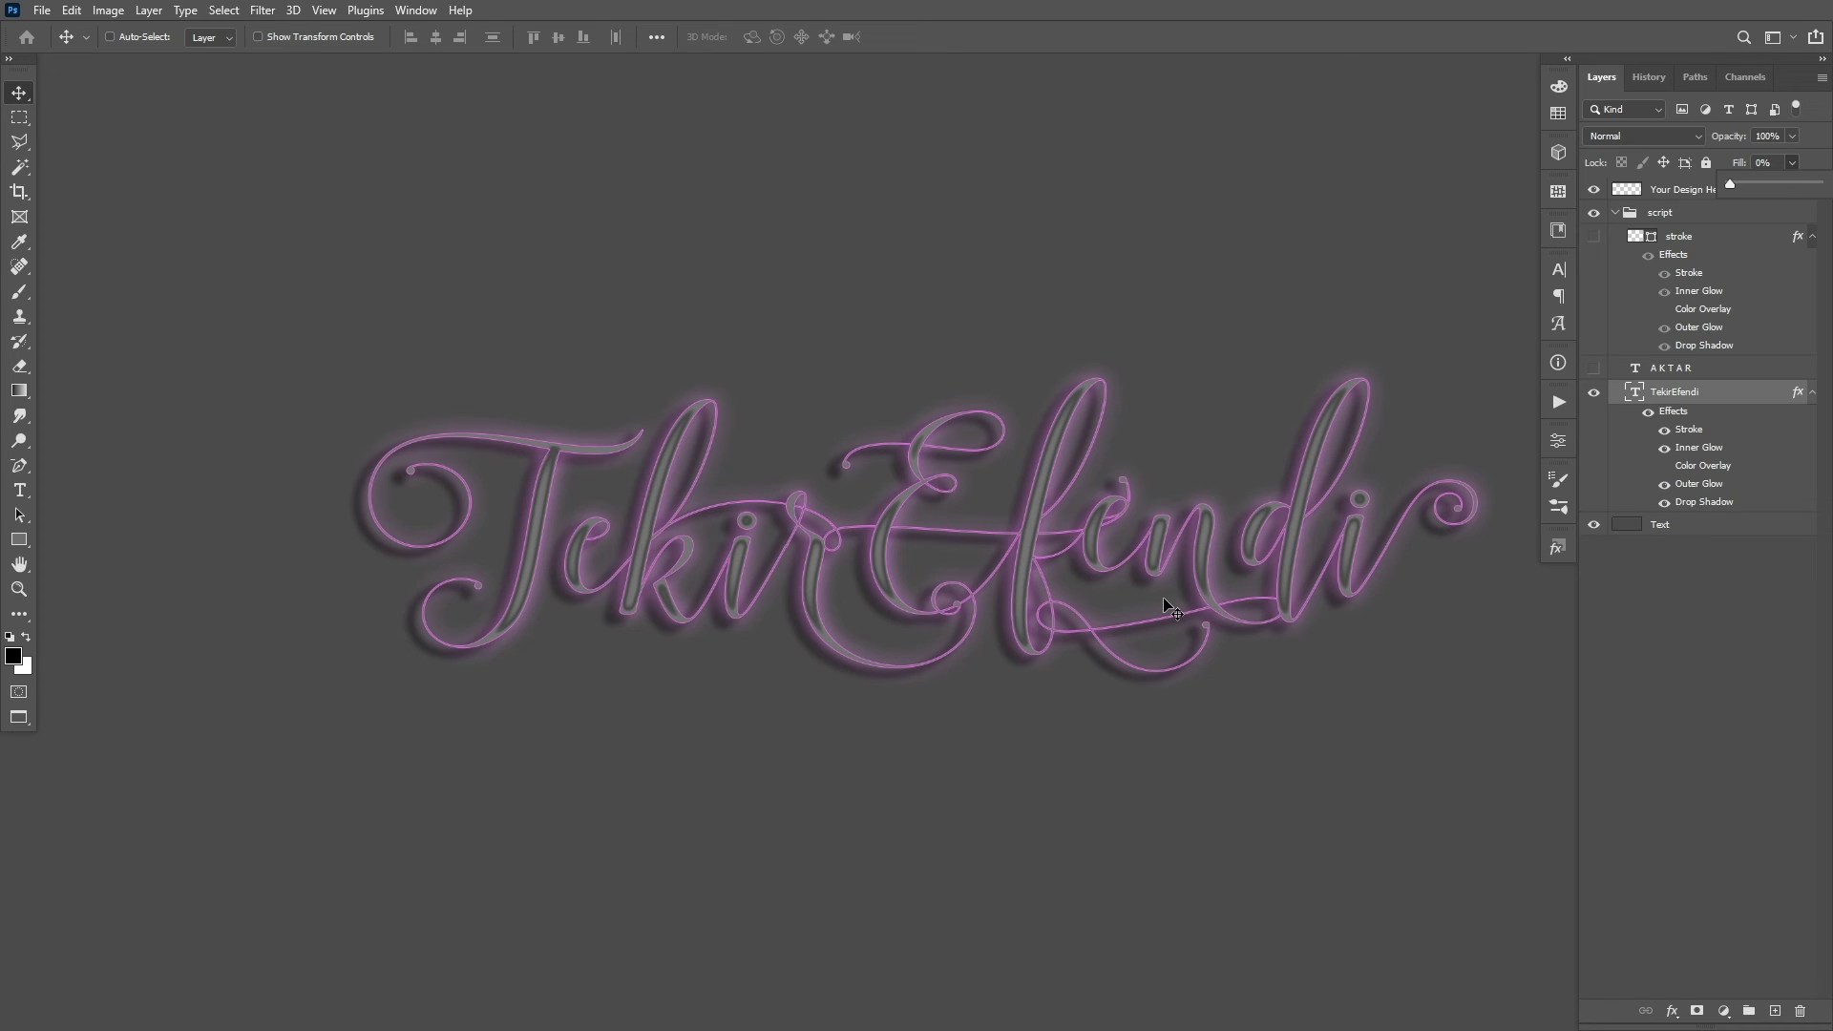
click(1782, 655)
click(1780, 653)
click(1680, 395)
Leave full-screen mode in the sign file and show the 2021_Januari_75.psd mockup in full-screen mode.
key(f)
key(f)
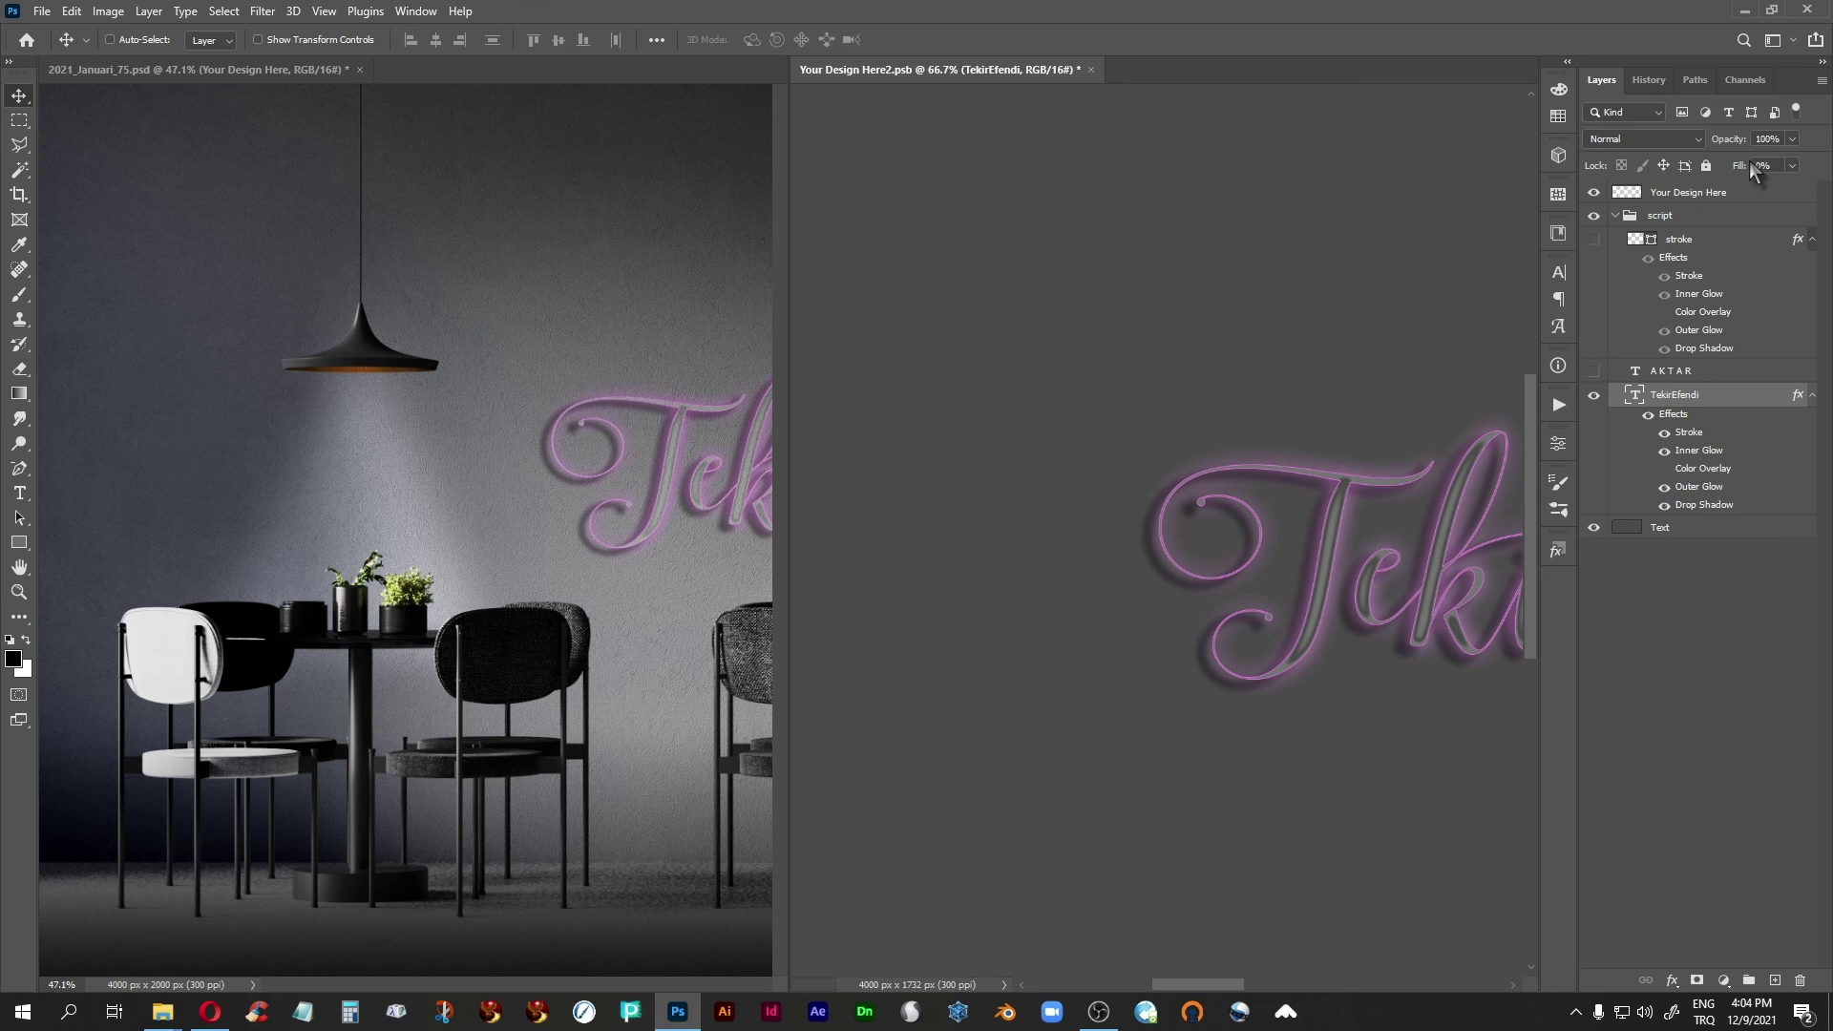
click(260, 72)
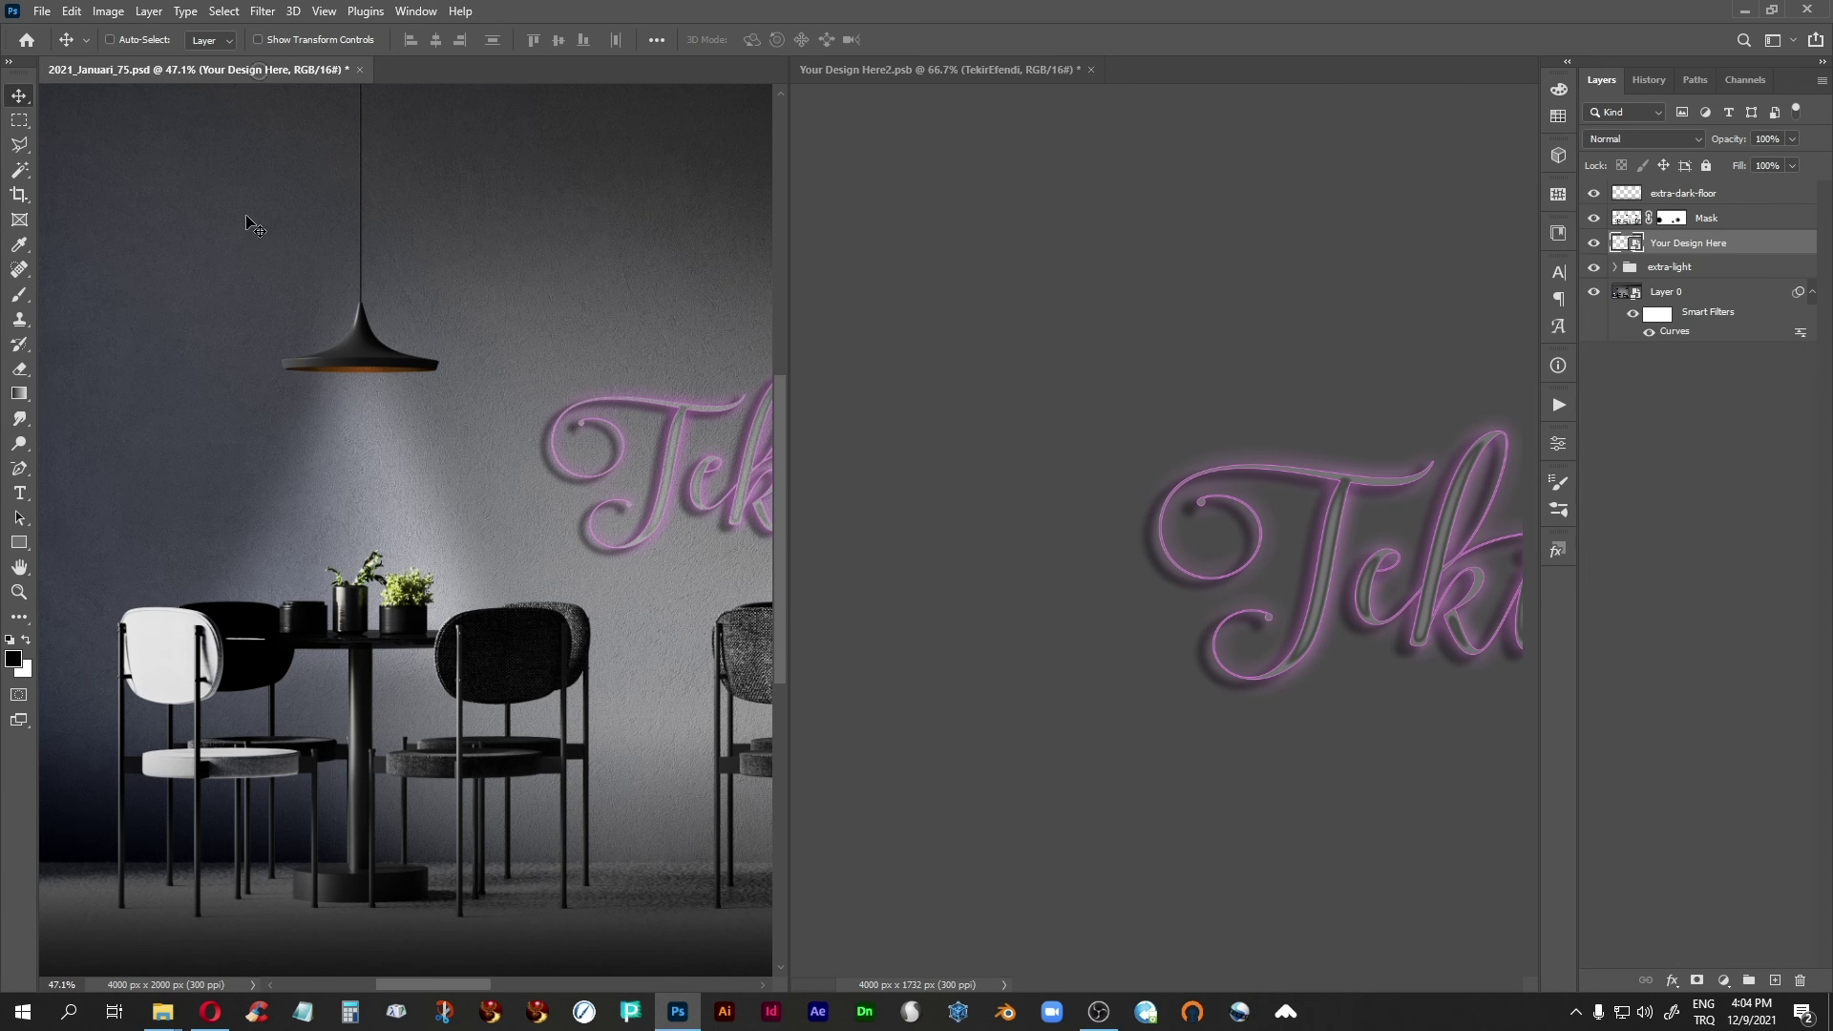
key(f)
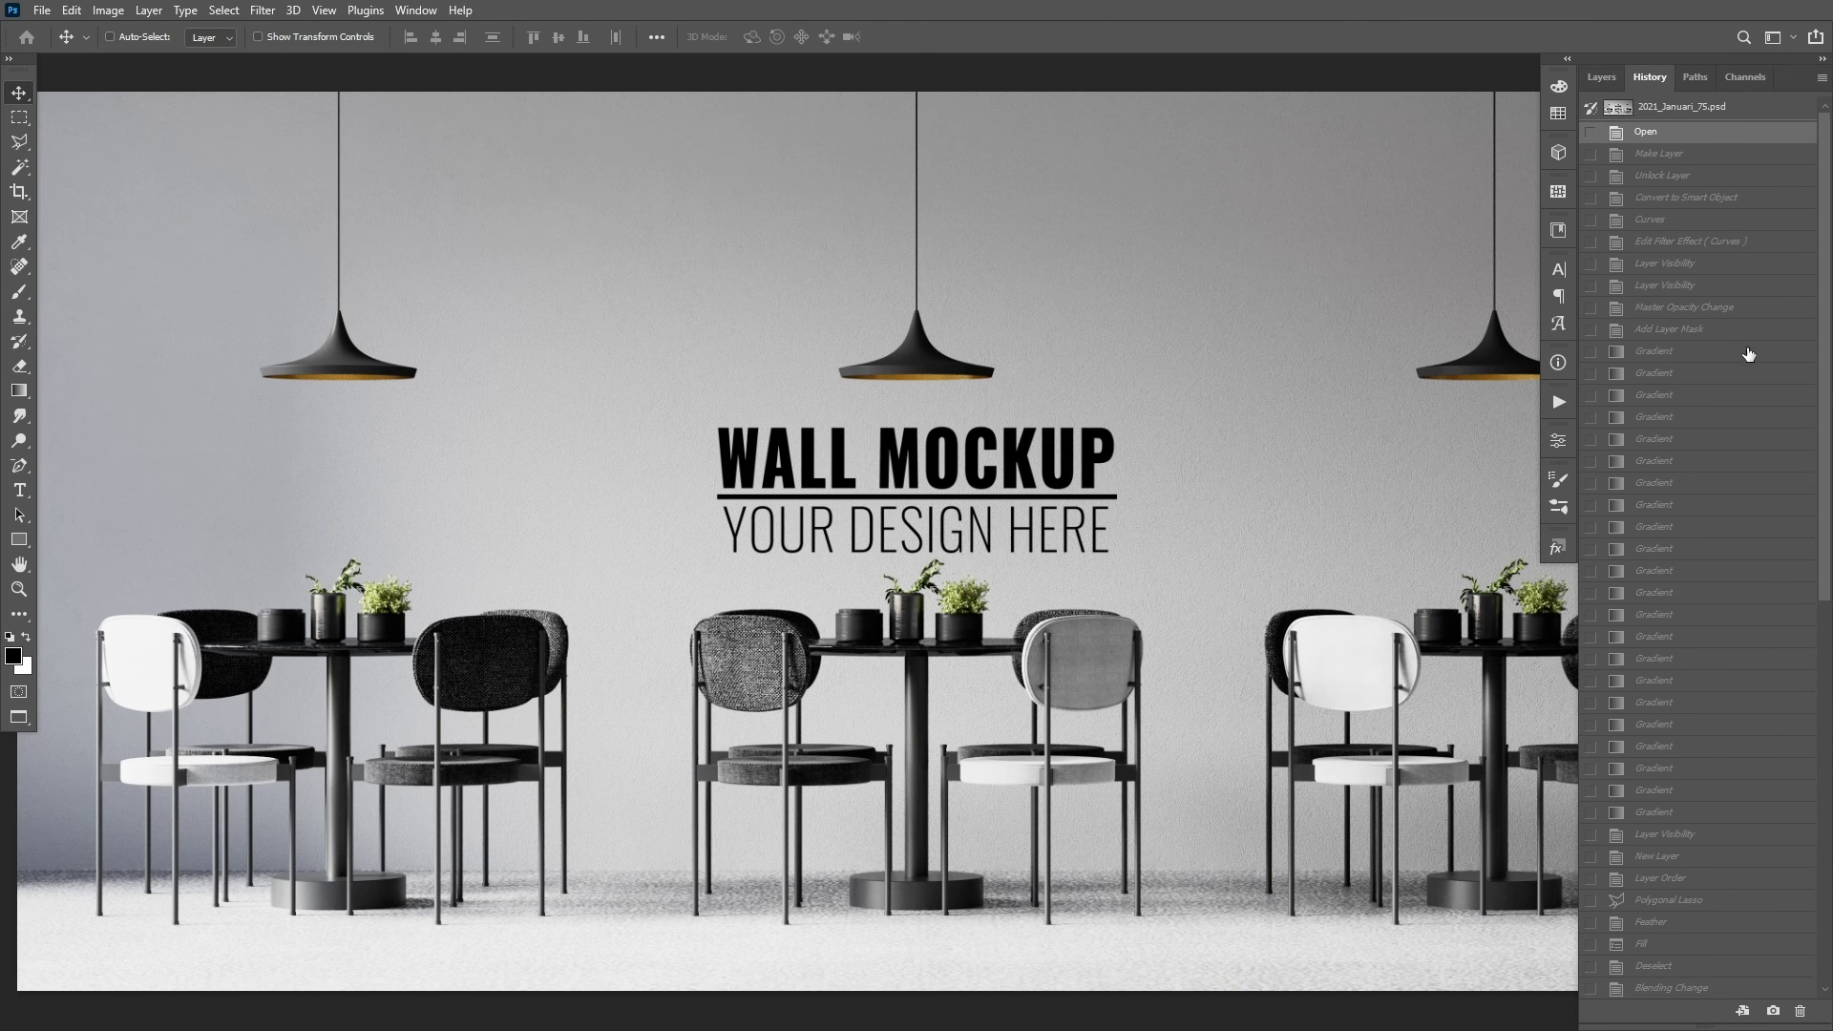
Step through the mockup's history from the gradient states to the duplicated lamp lights, the smart object update and the last layer visibility state.
click(1650, 485)
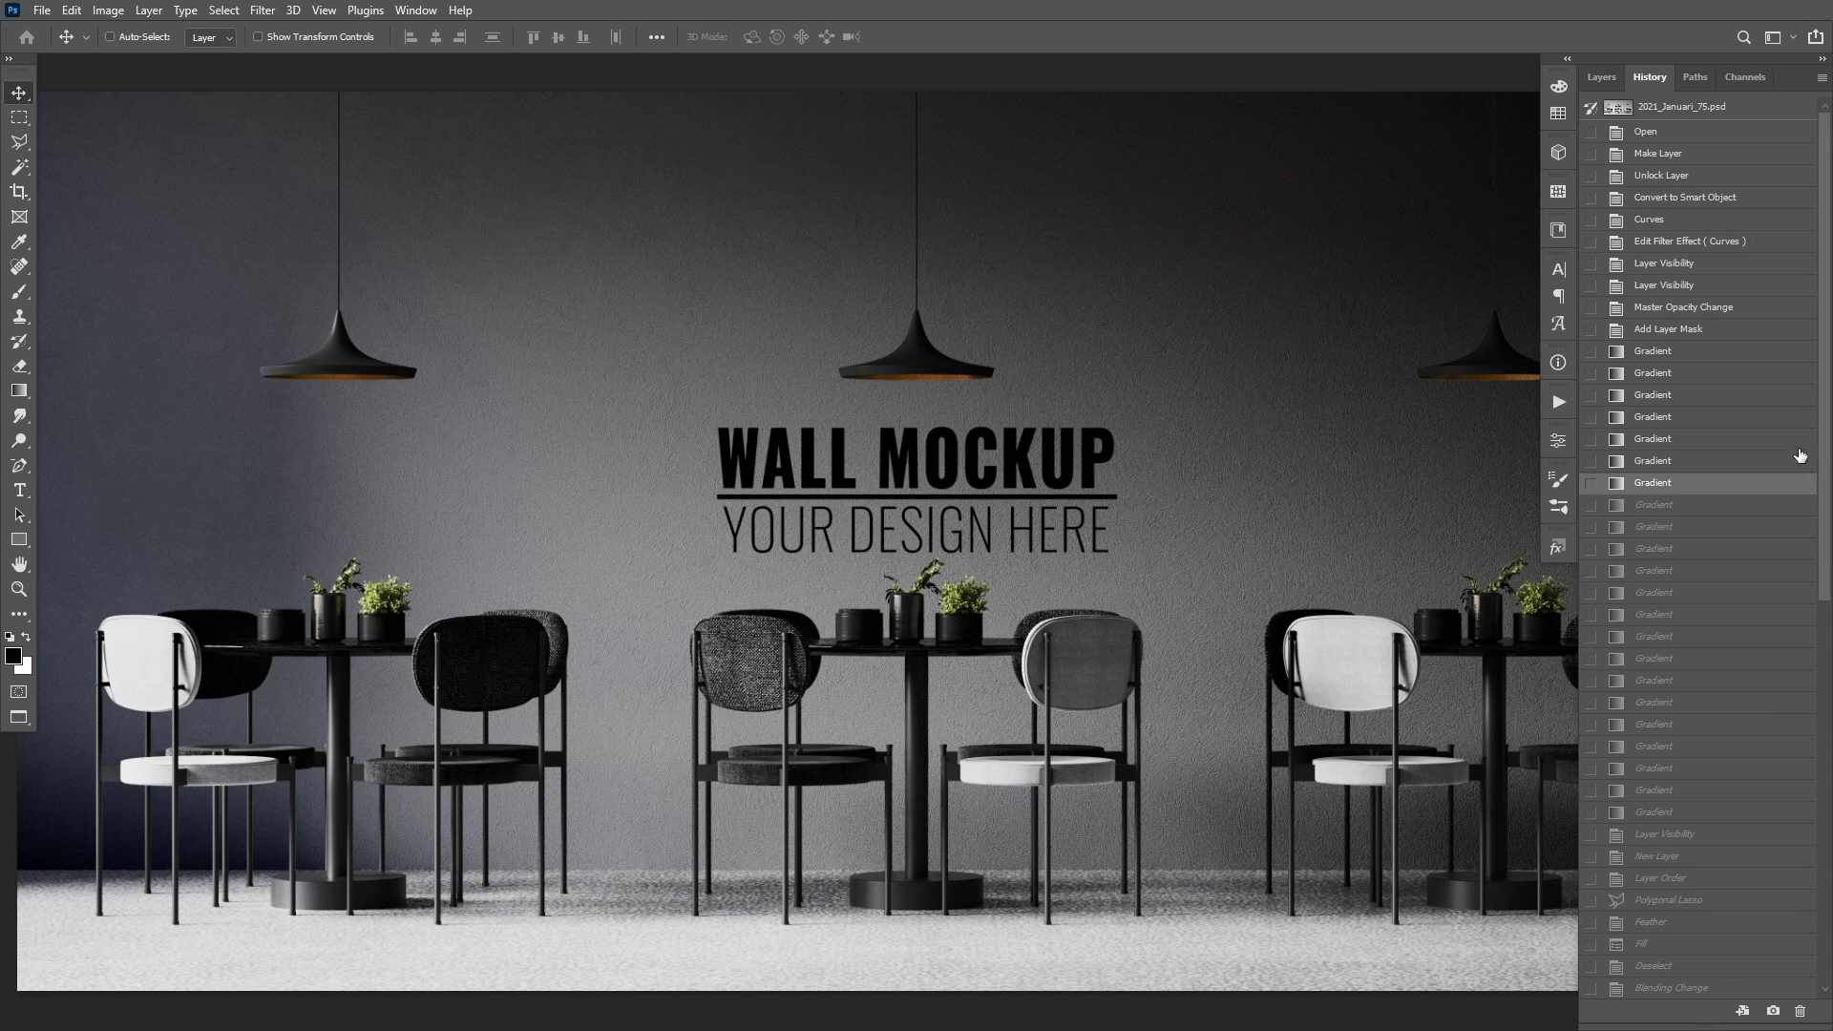
scroll(1680, 534, down, 3)
click(1678, 586)
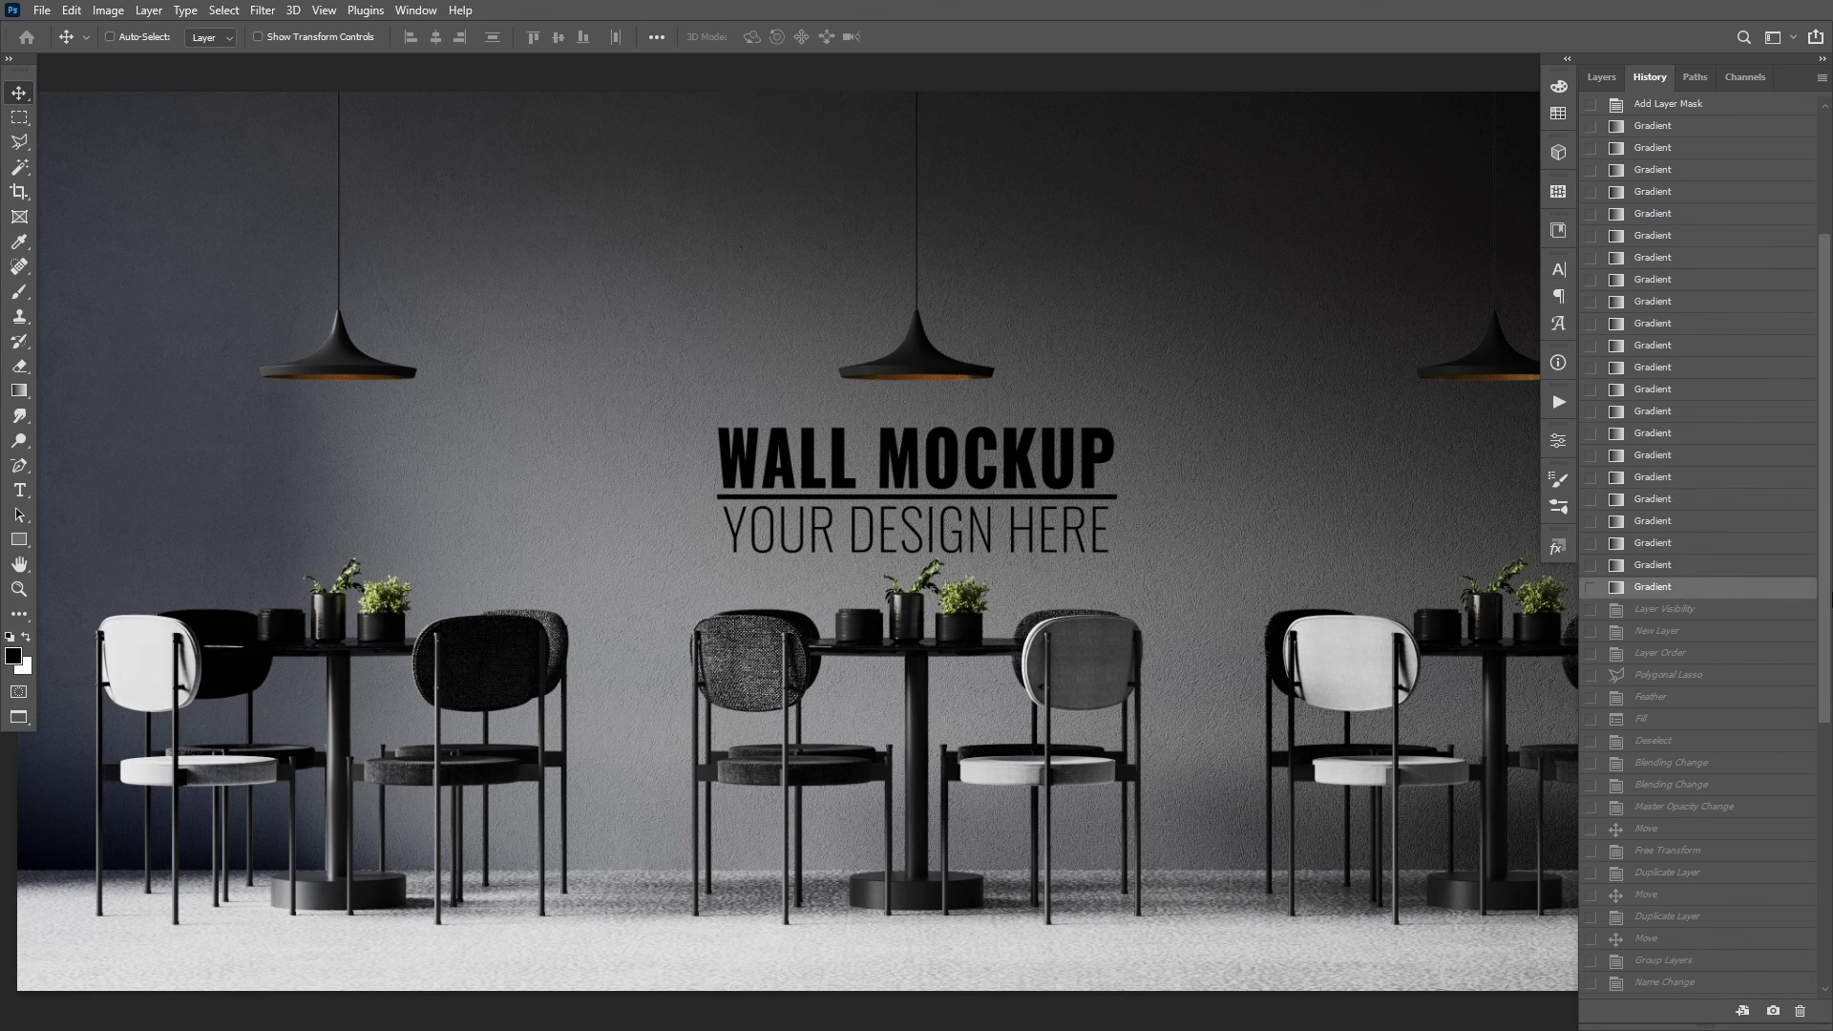
scroll(1795, 482, down, 6)
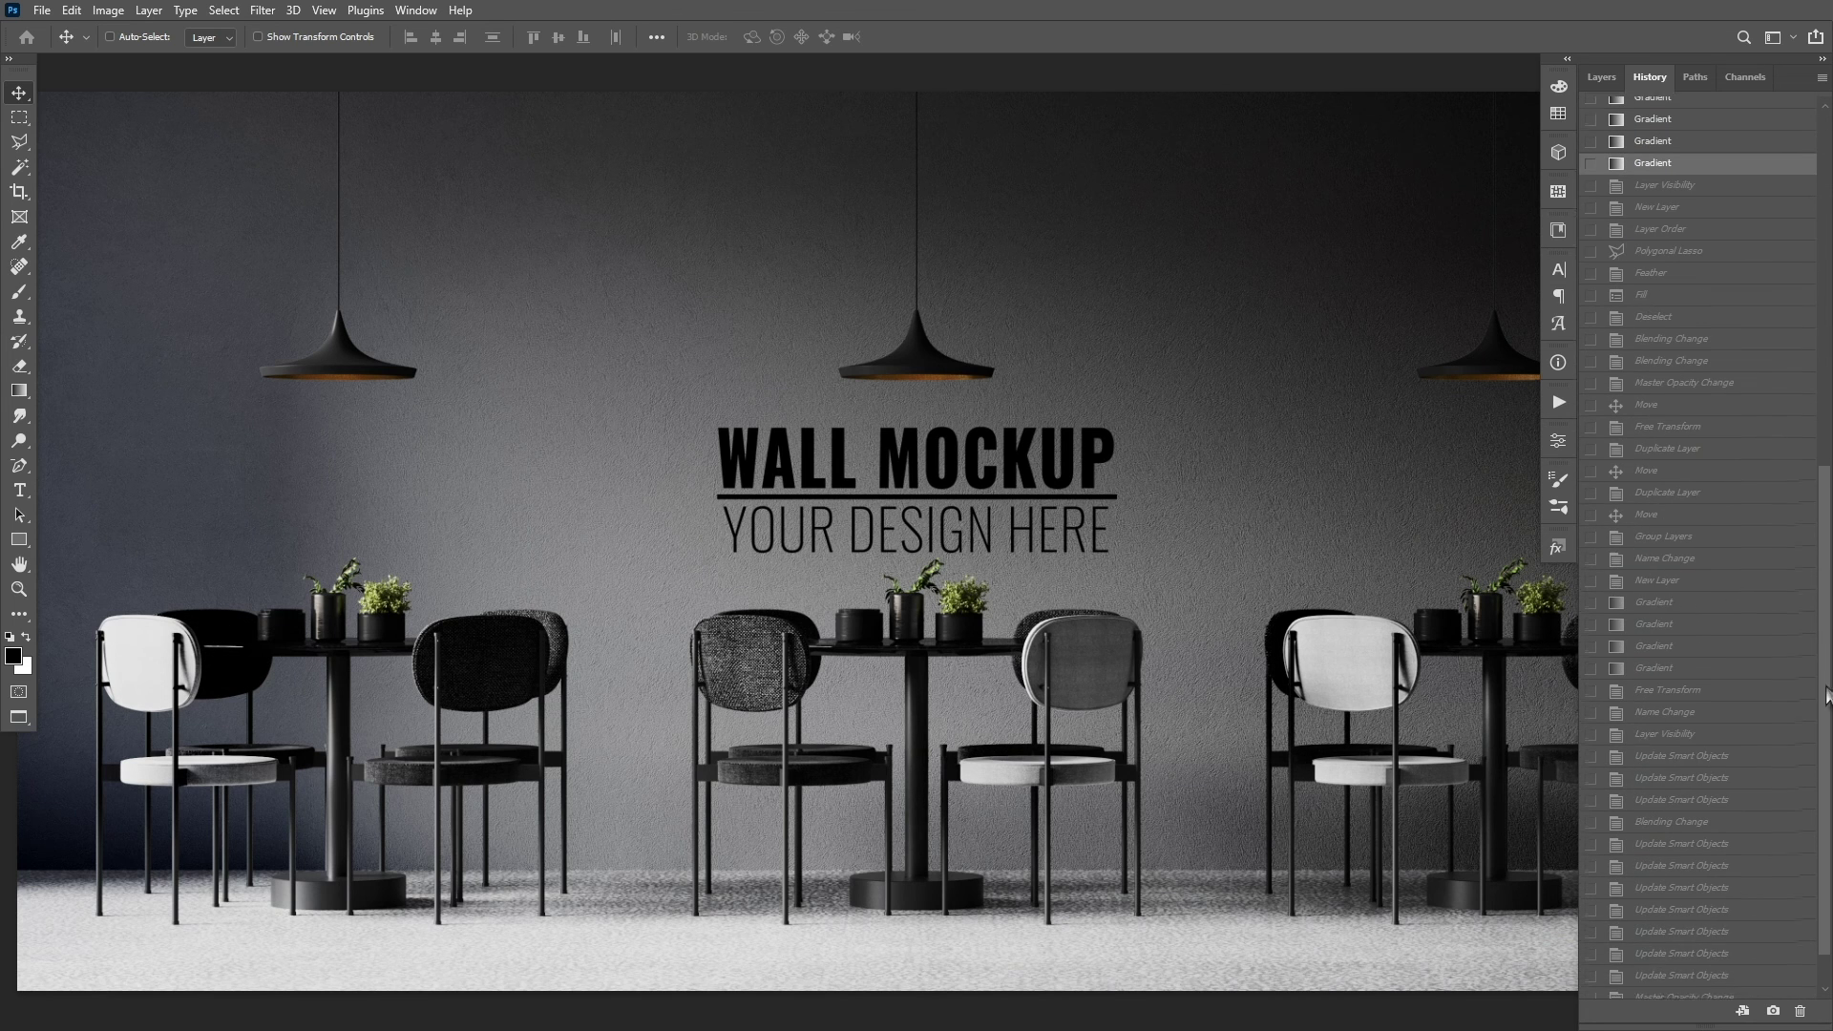
click(1673, 491)
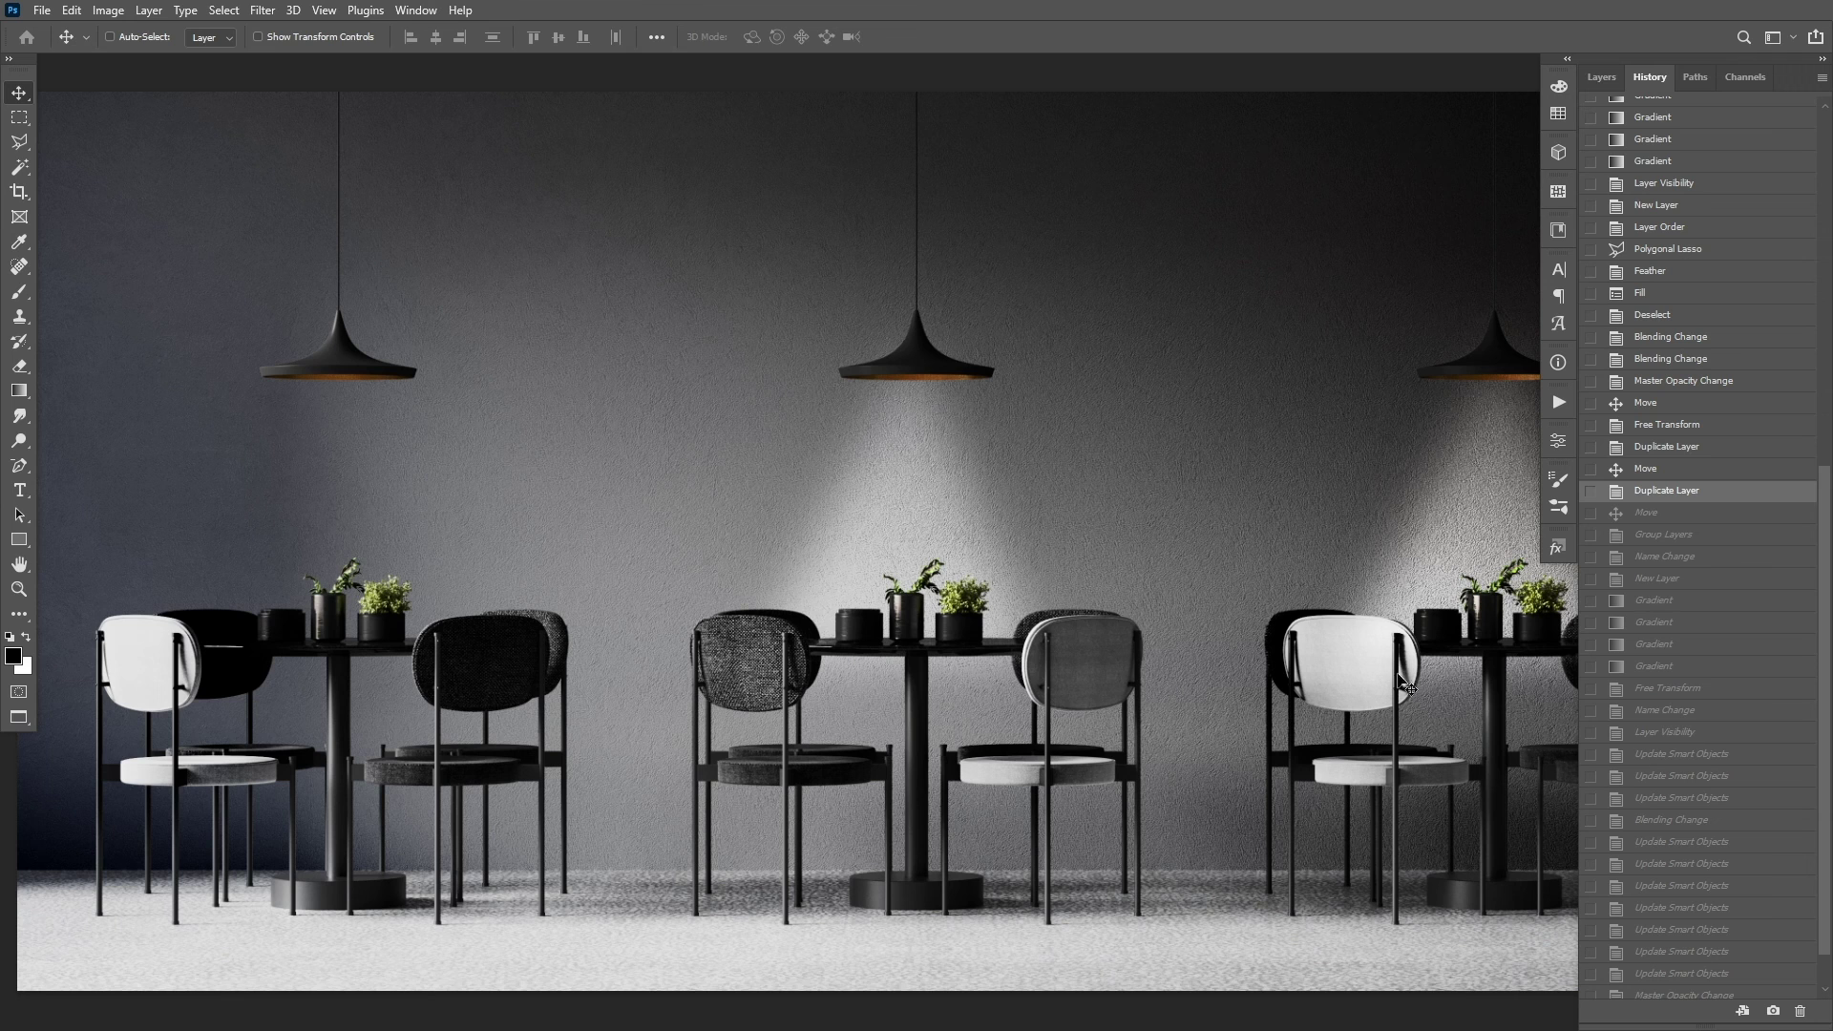
click(1649, 756)
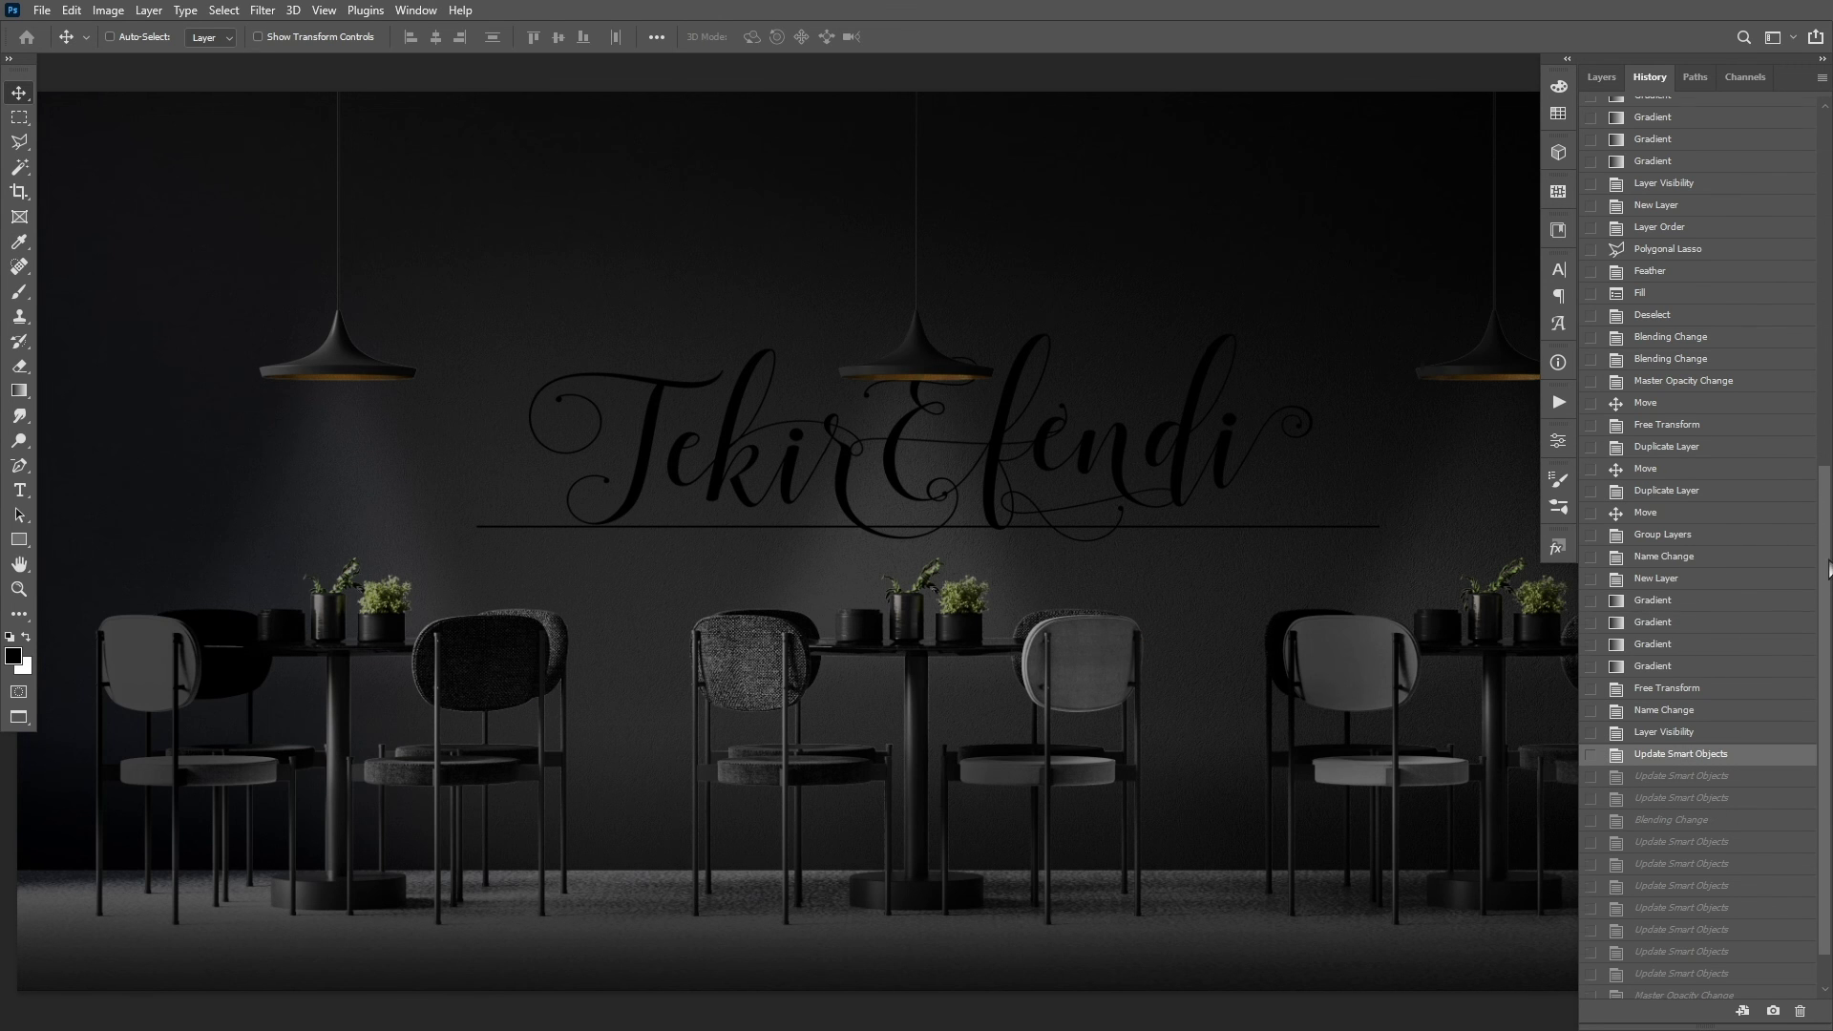
scroll(1827, 912, down, 1)
click(1652, 987)
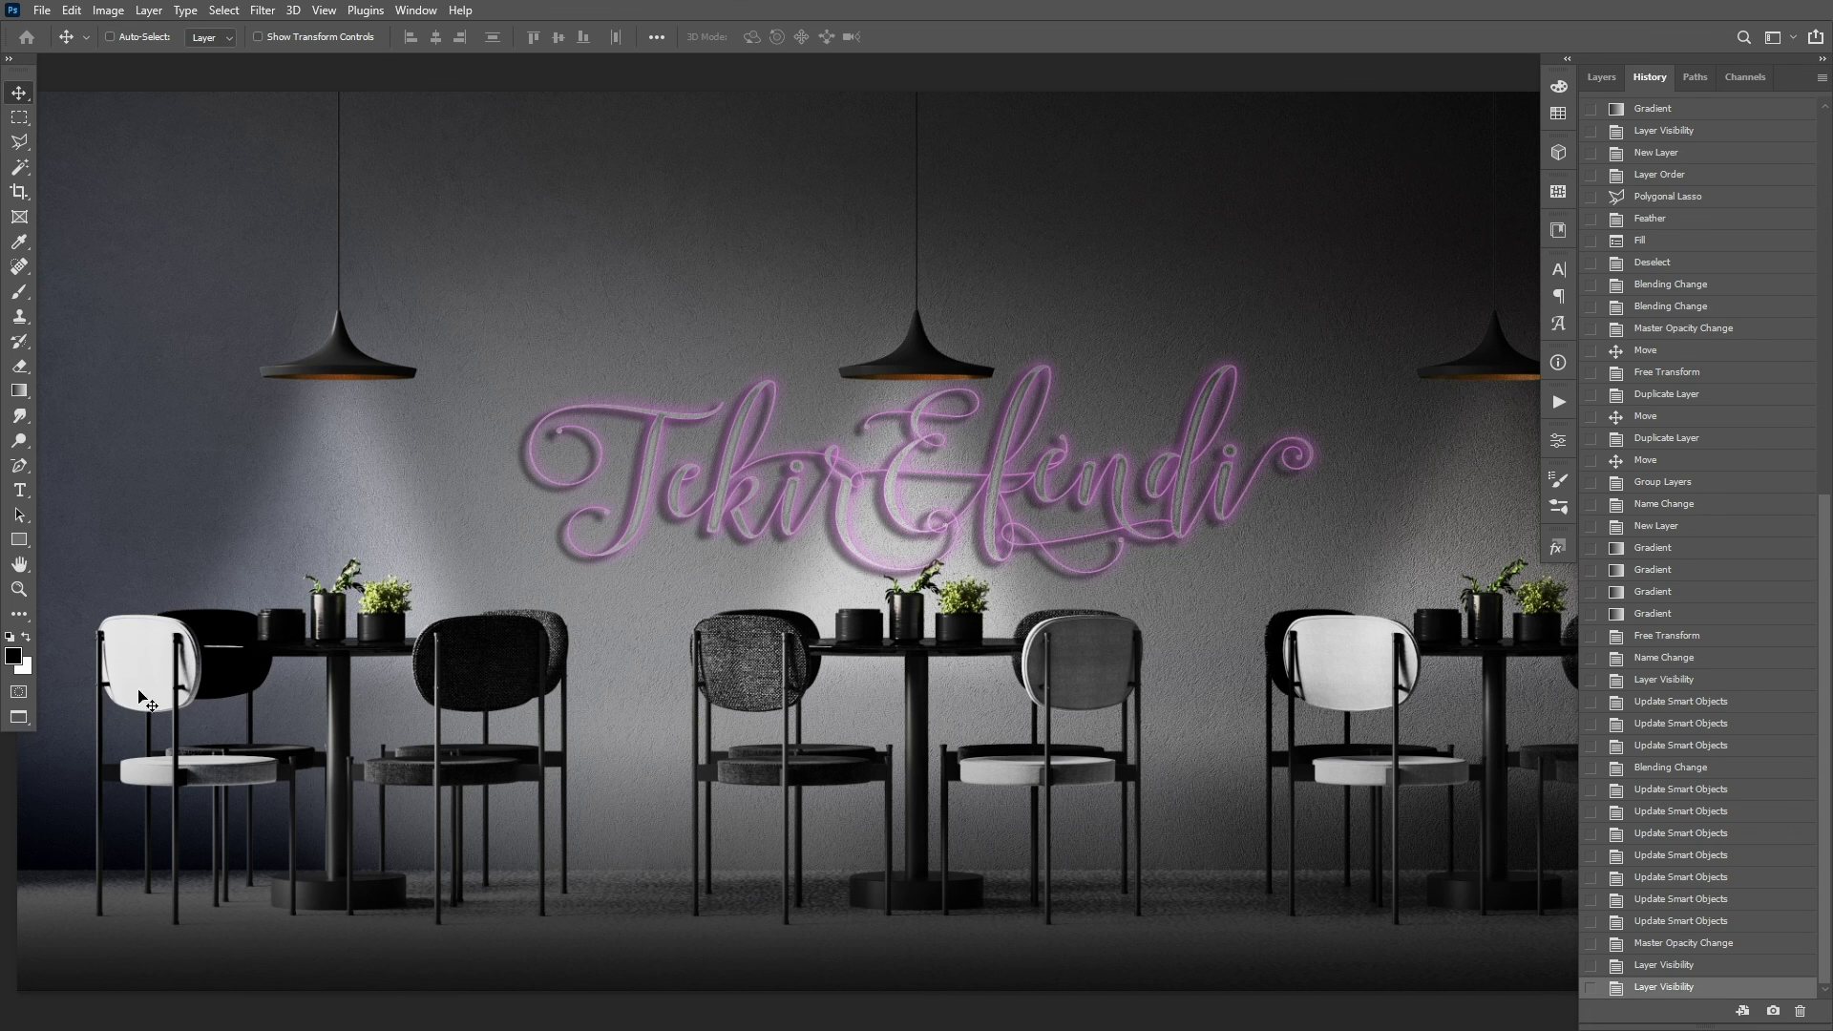
Select Layer 0 in the mockup and close Your Design Here2.psb without saving its changes.
click(1602, 82)
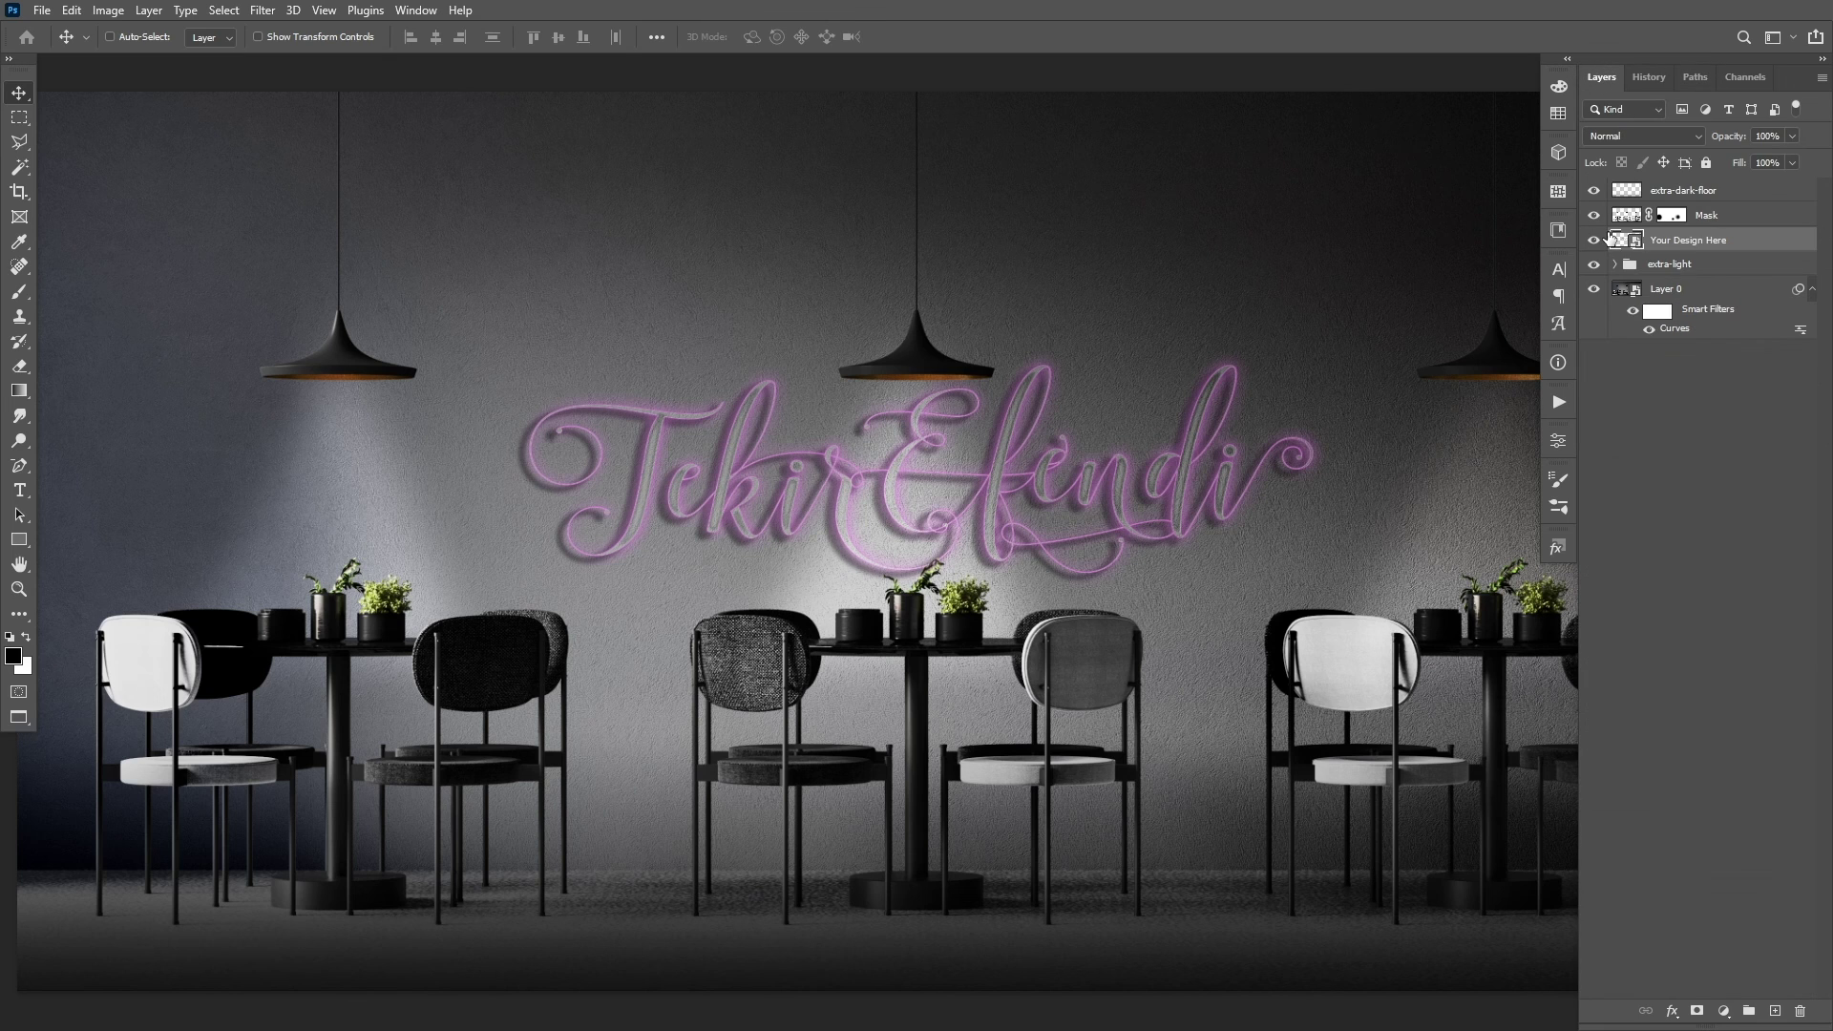
click(1625, 295)
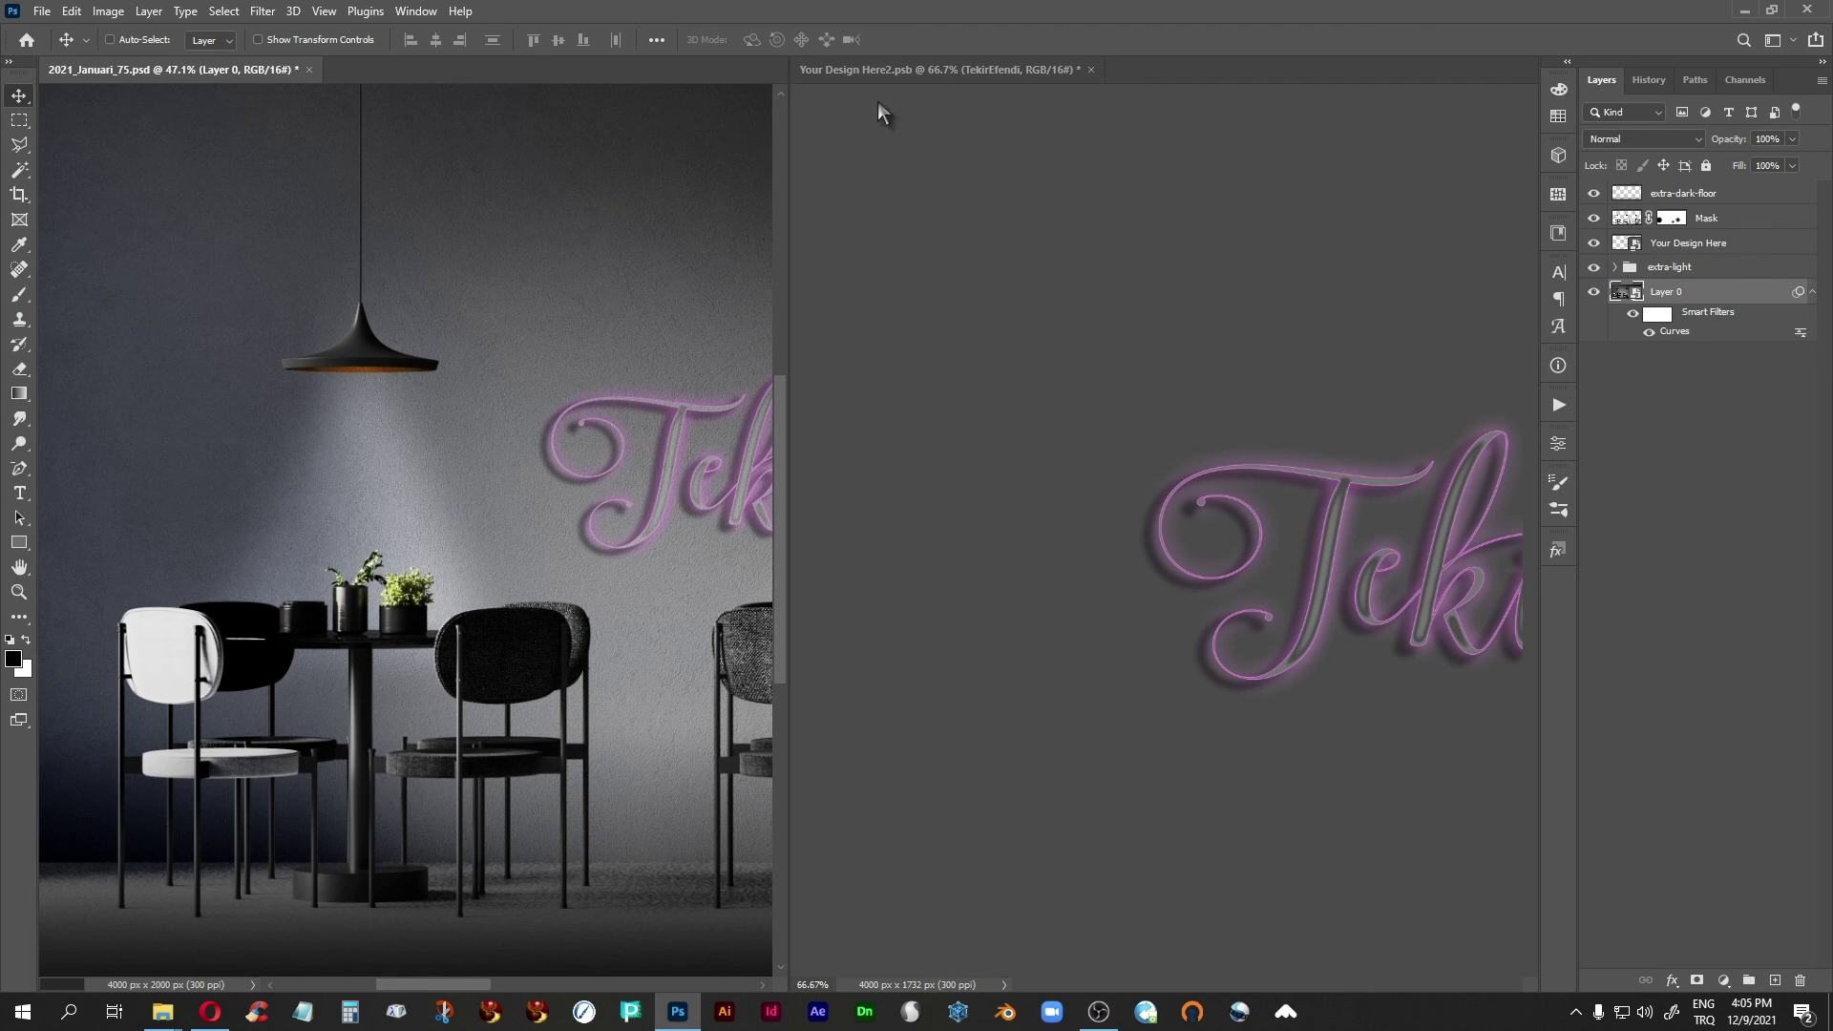
click(1091, 68)
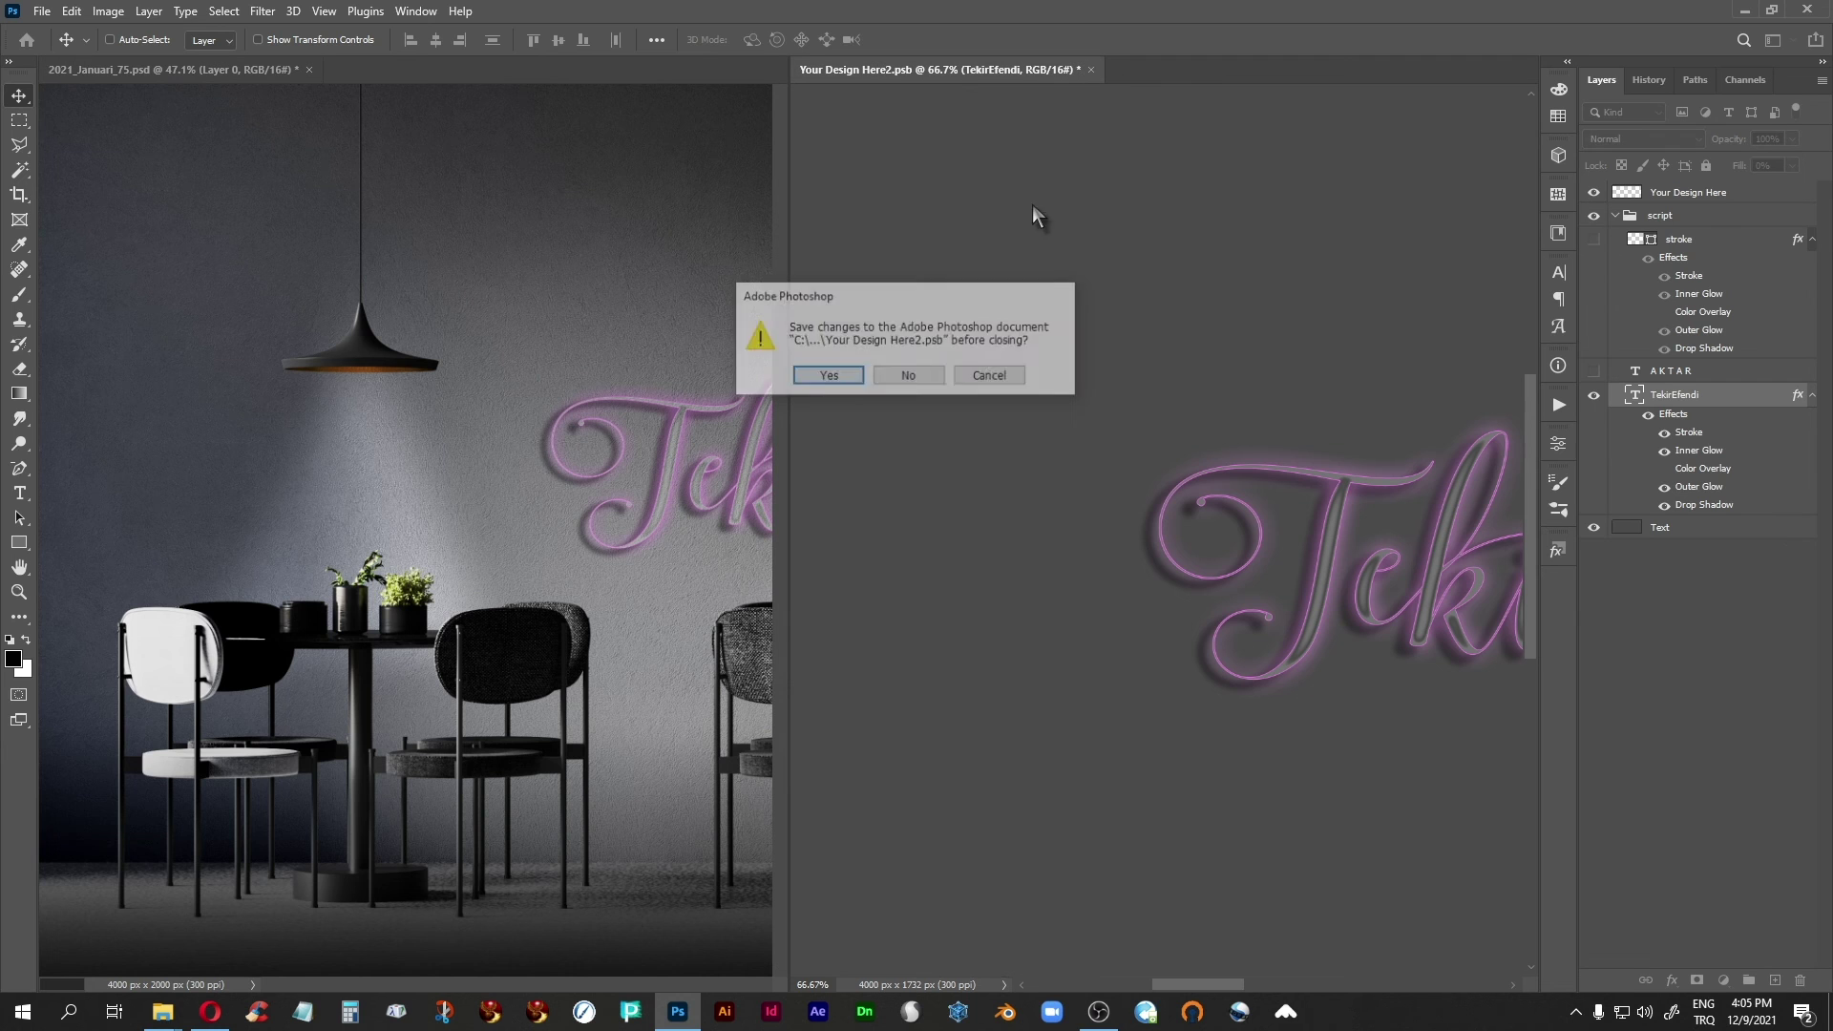
click(909, 376)
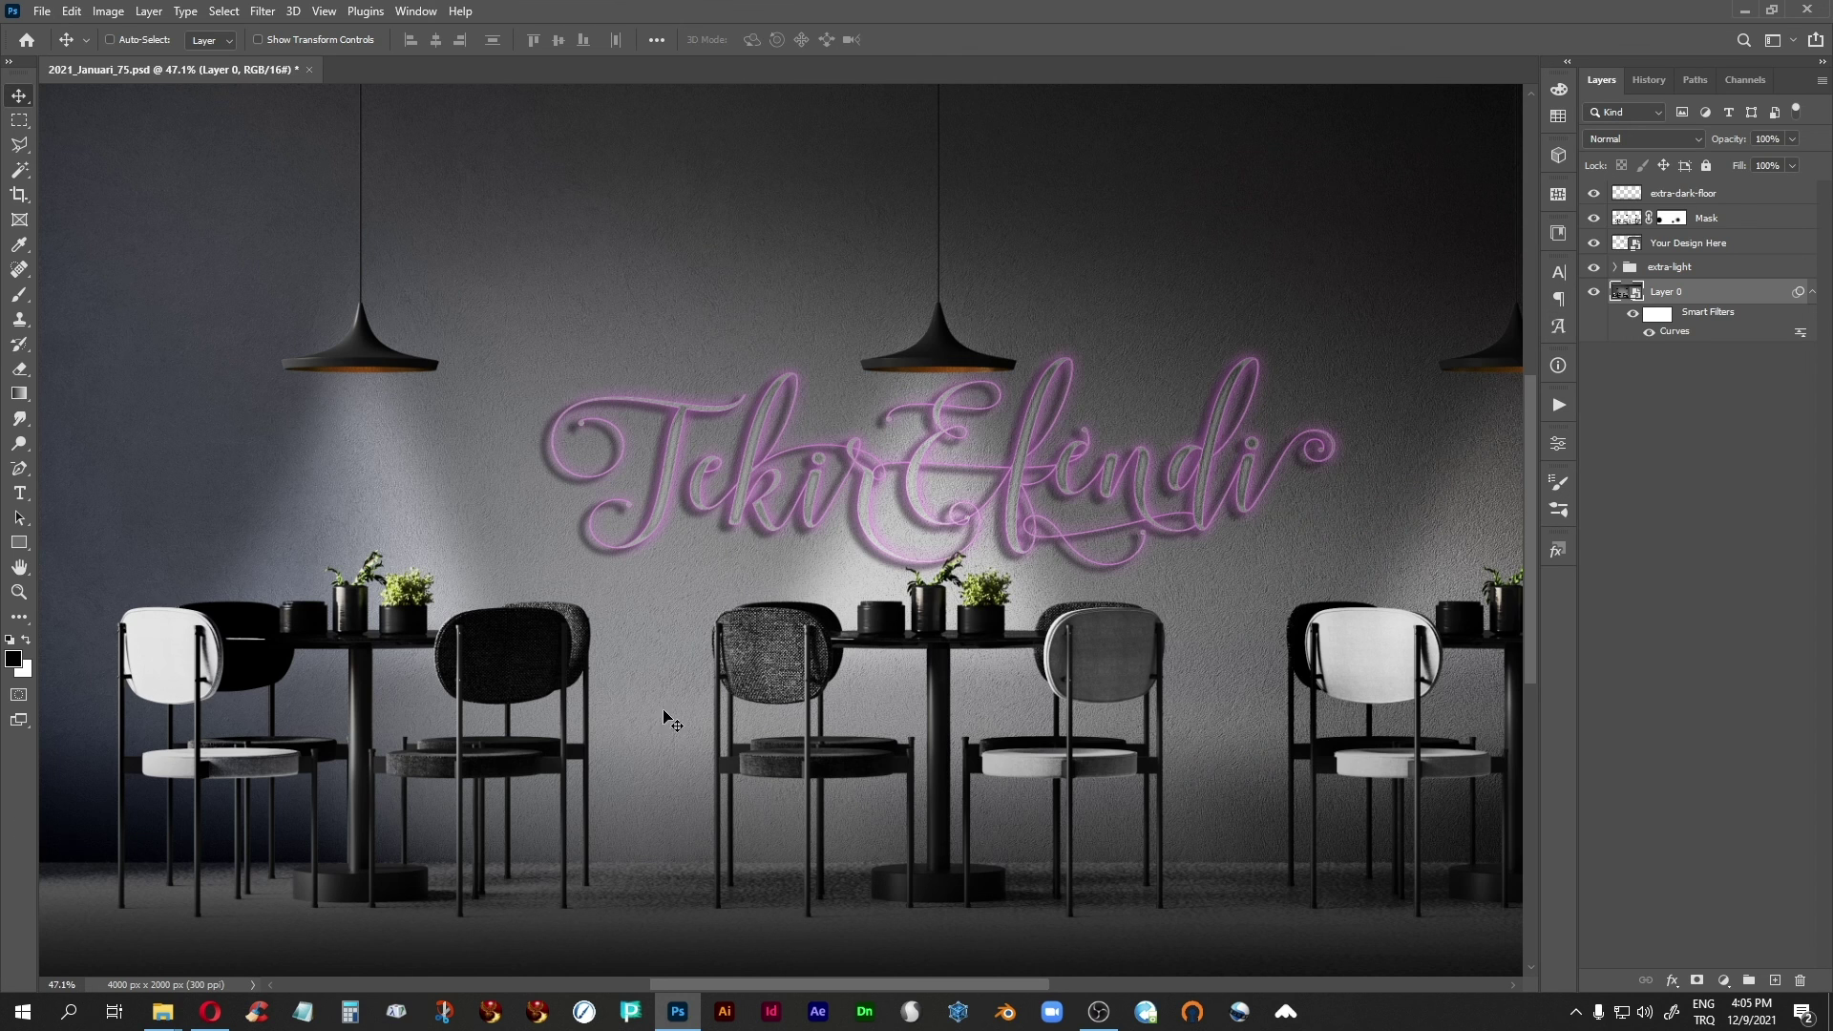
Open the Layer 0 smart object's contents at 50% zoom and tile them side by side with the mockup.
double_click(1626, 292)
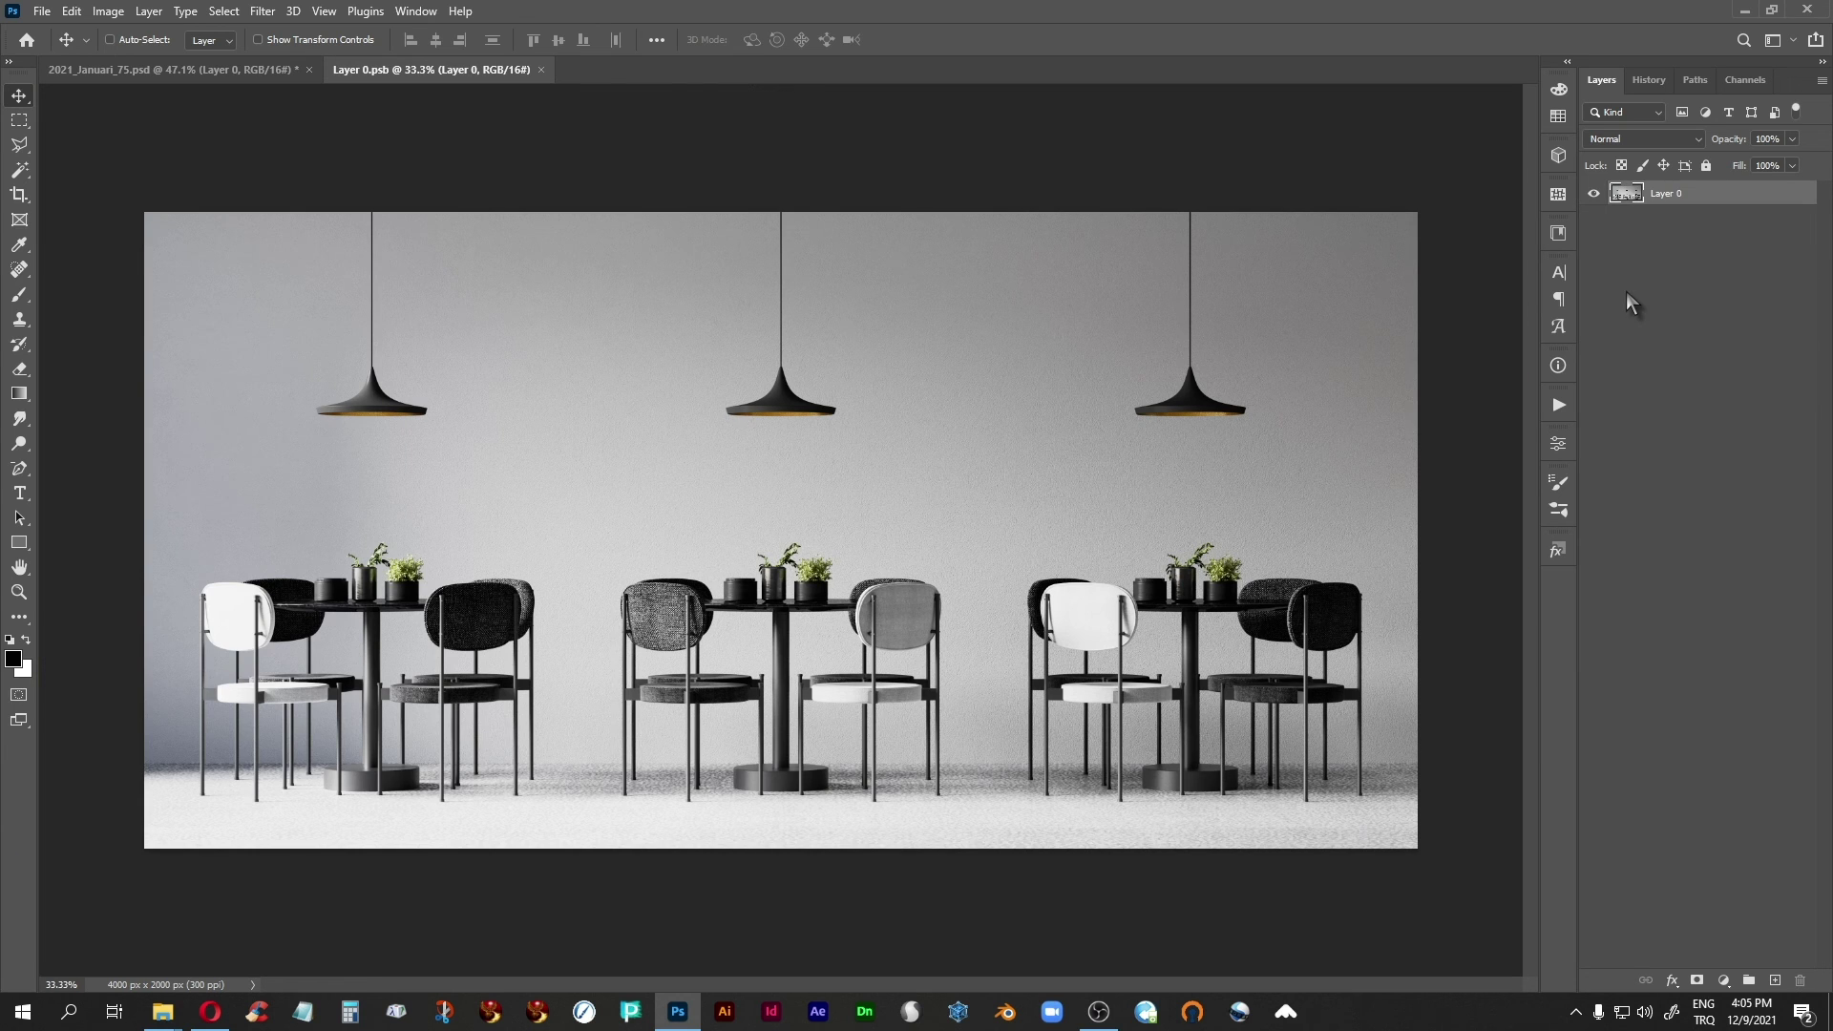
key(ctrl+plus)
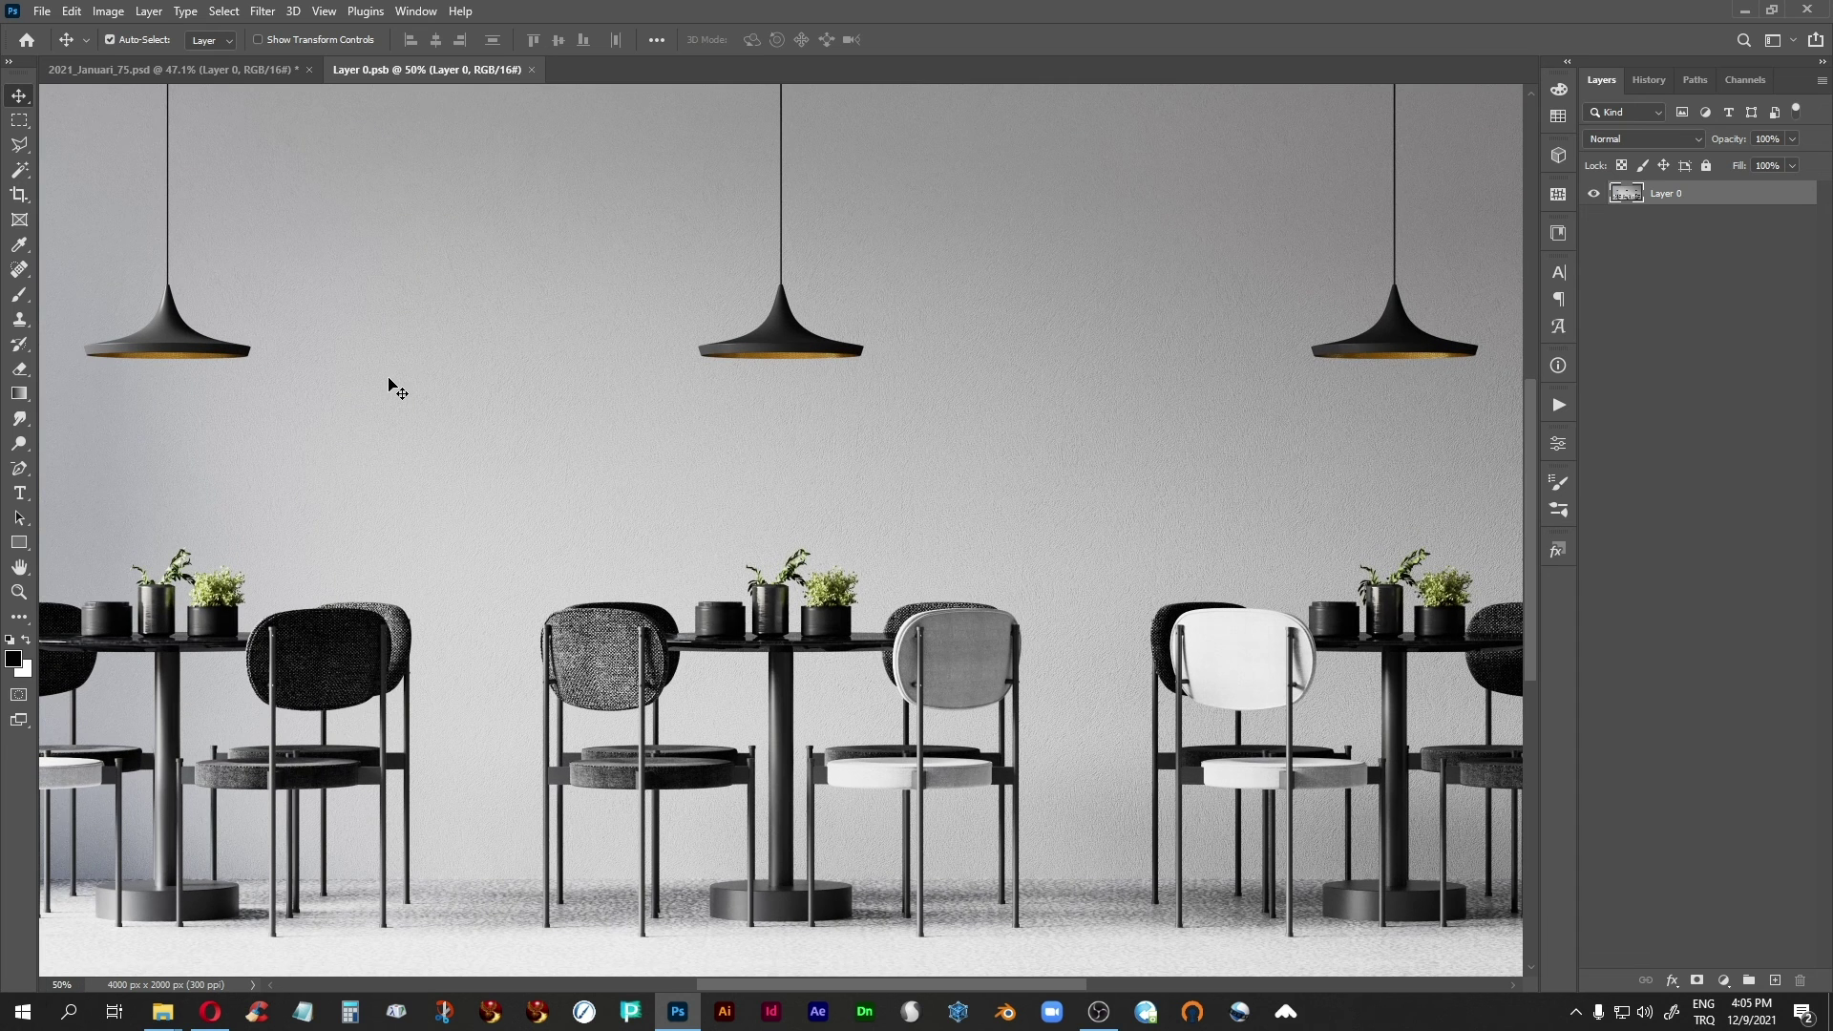
scroll(596, 656, left, 3)
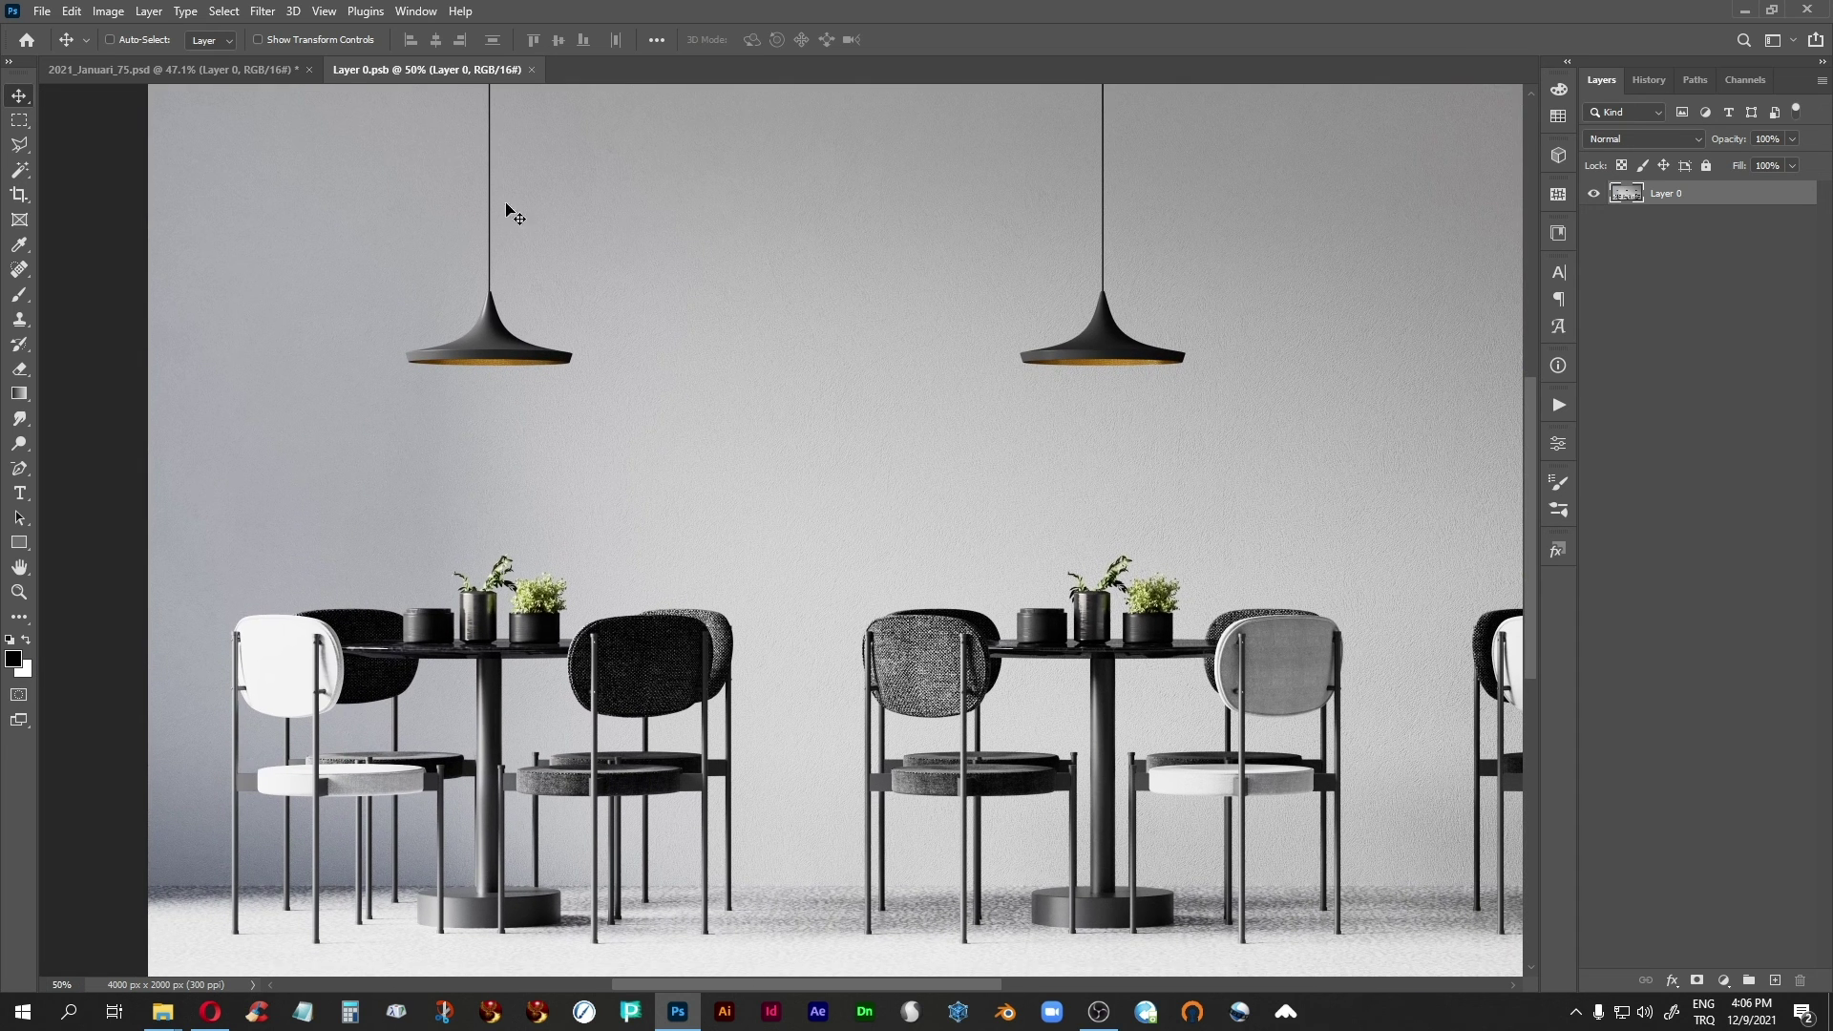
click(417, 12)
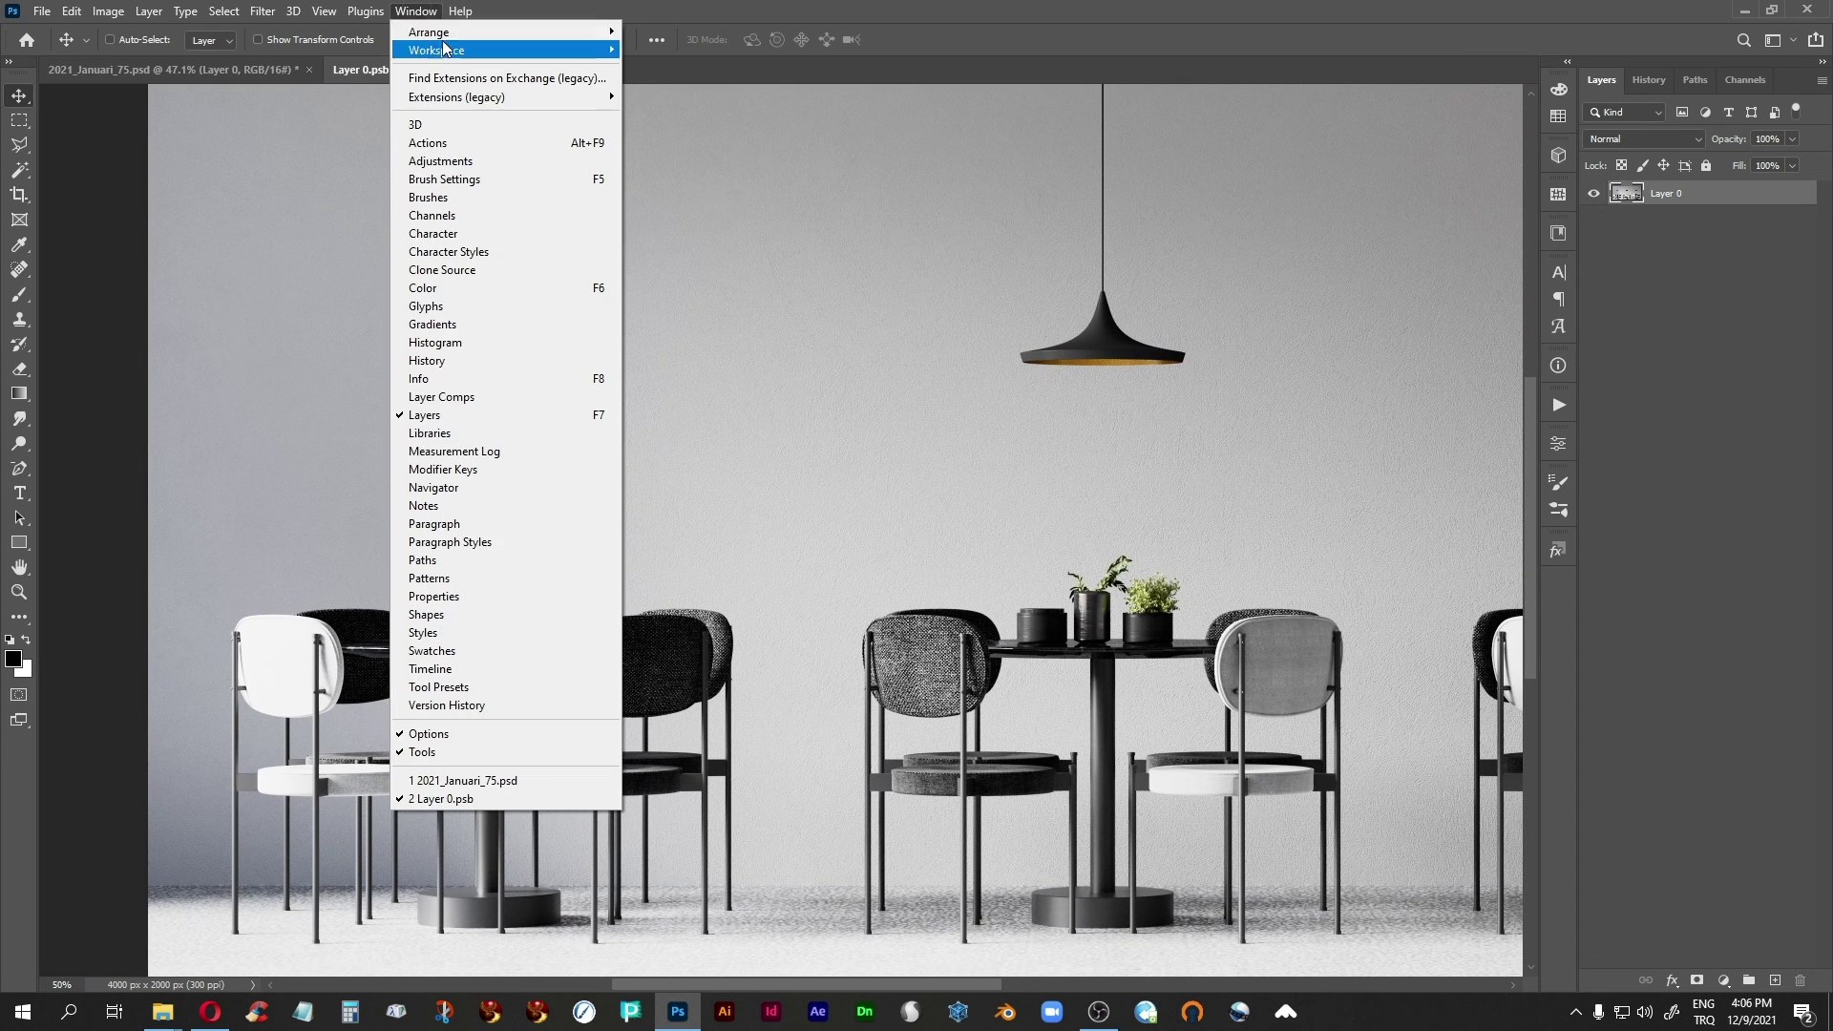
mouse_move(540, 32)
click(648, 33)
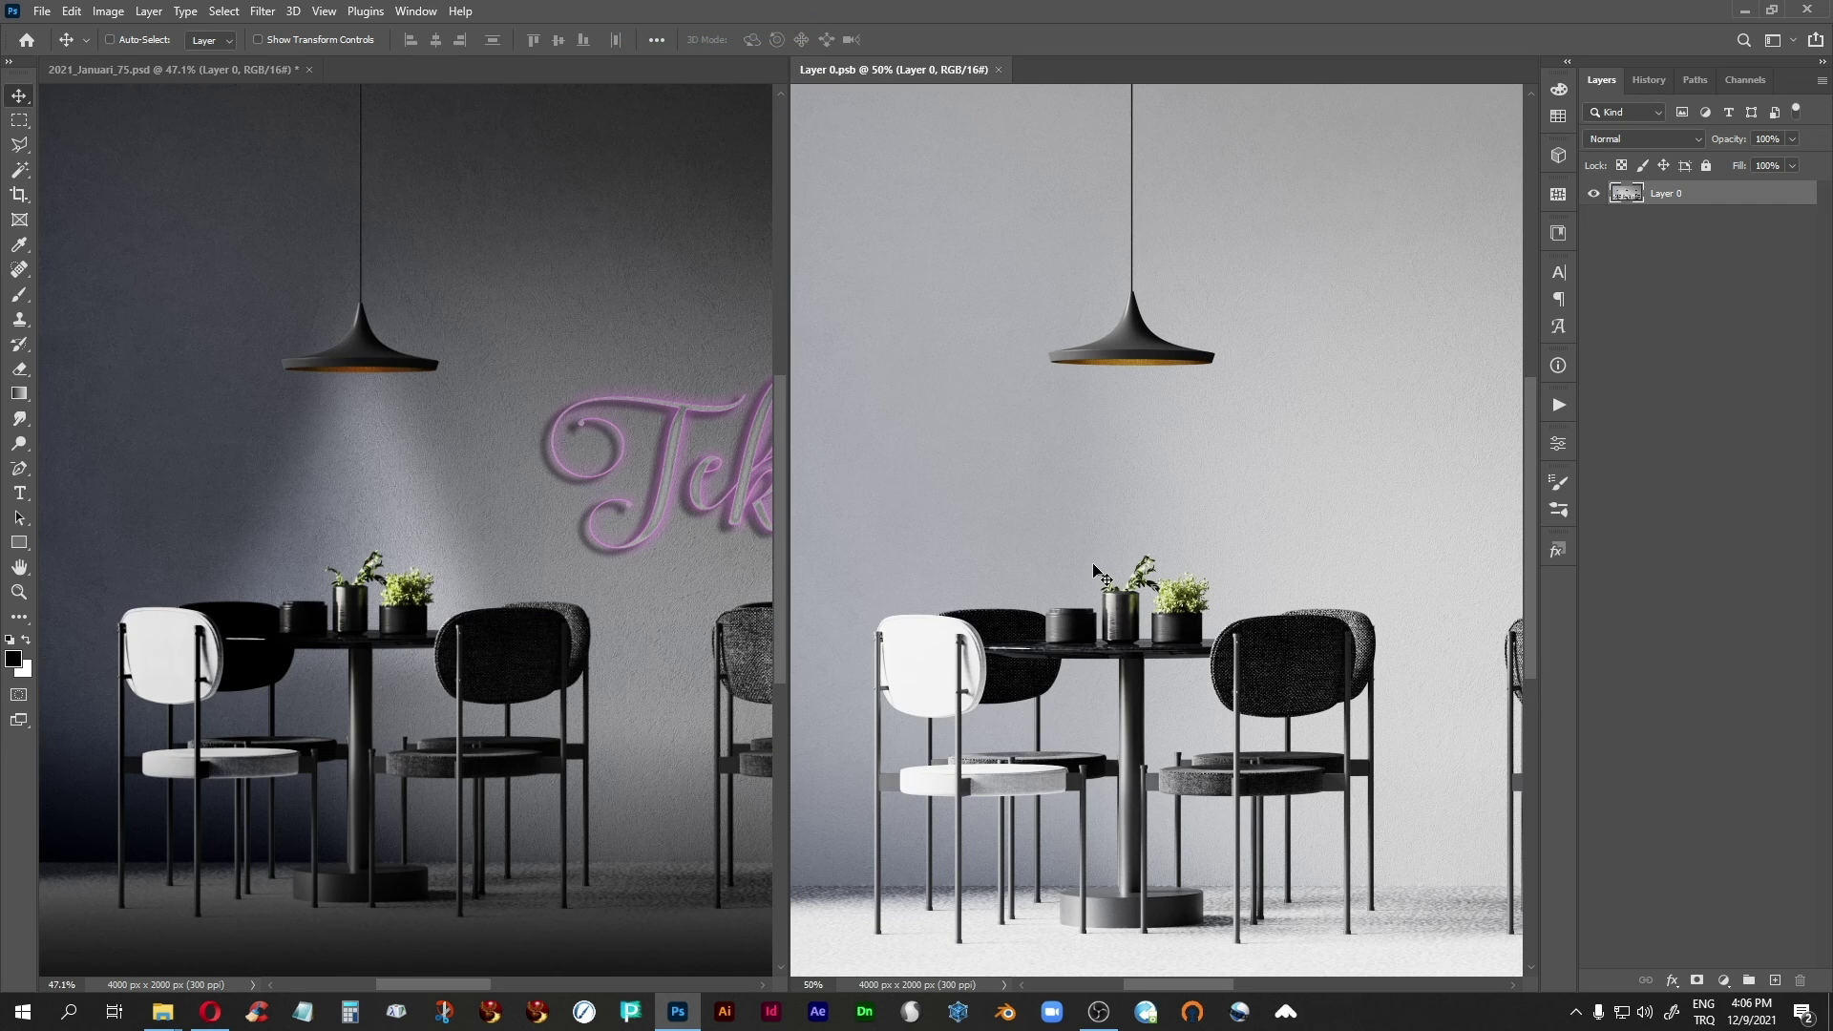
Outline the leftmost white chair's backrest in Layer 0.psb with the Lasso tool and feather the selection by 50 pixels.
click(19, 144)
click(82, 147)
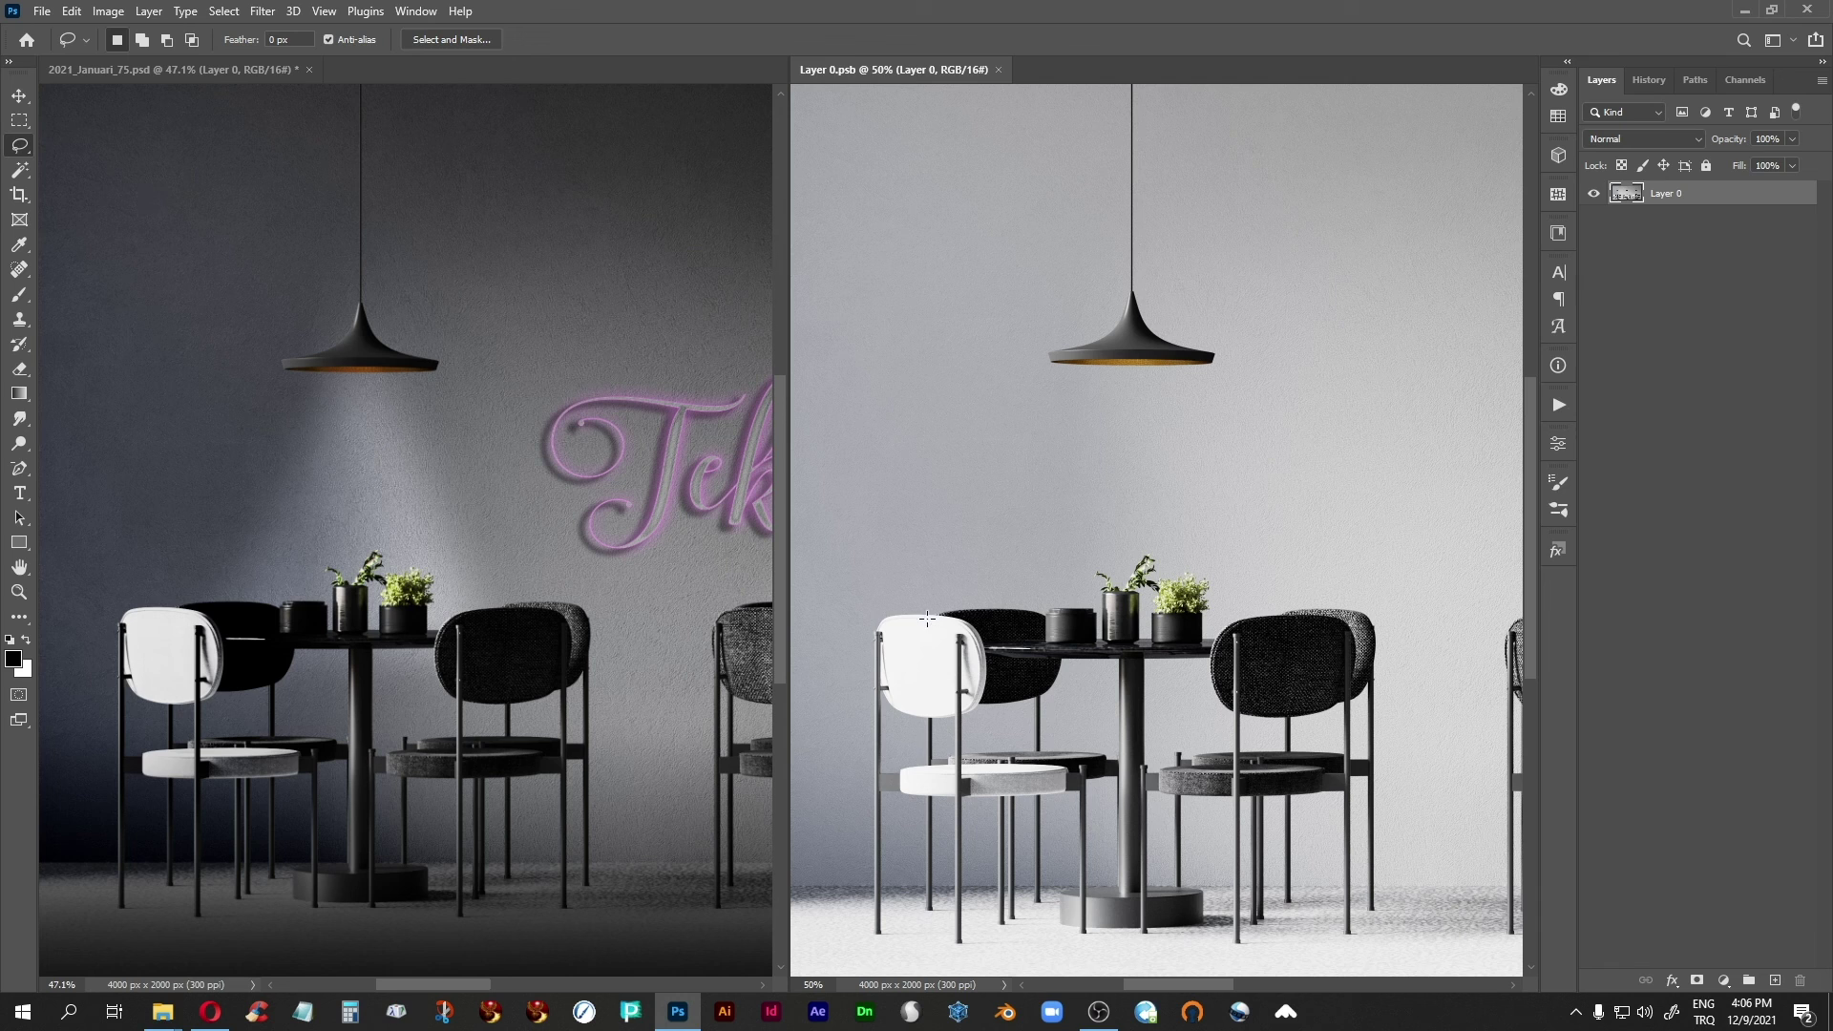
mouse_move(874, 630)
mouse_down()
mouse_move(979, 638)
mouse_move(981, 689)
mouse_move(930, 712)
mouse_move(884, 705)
mouse_move(880, 631)
mouse_up()
key(shift+F6)
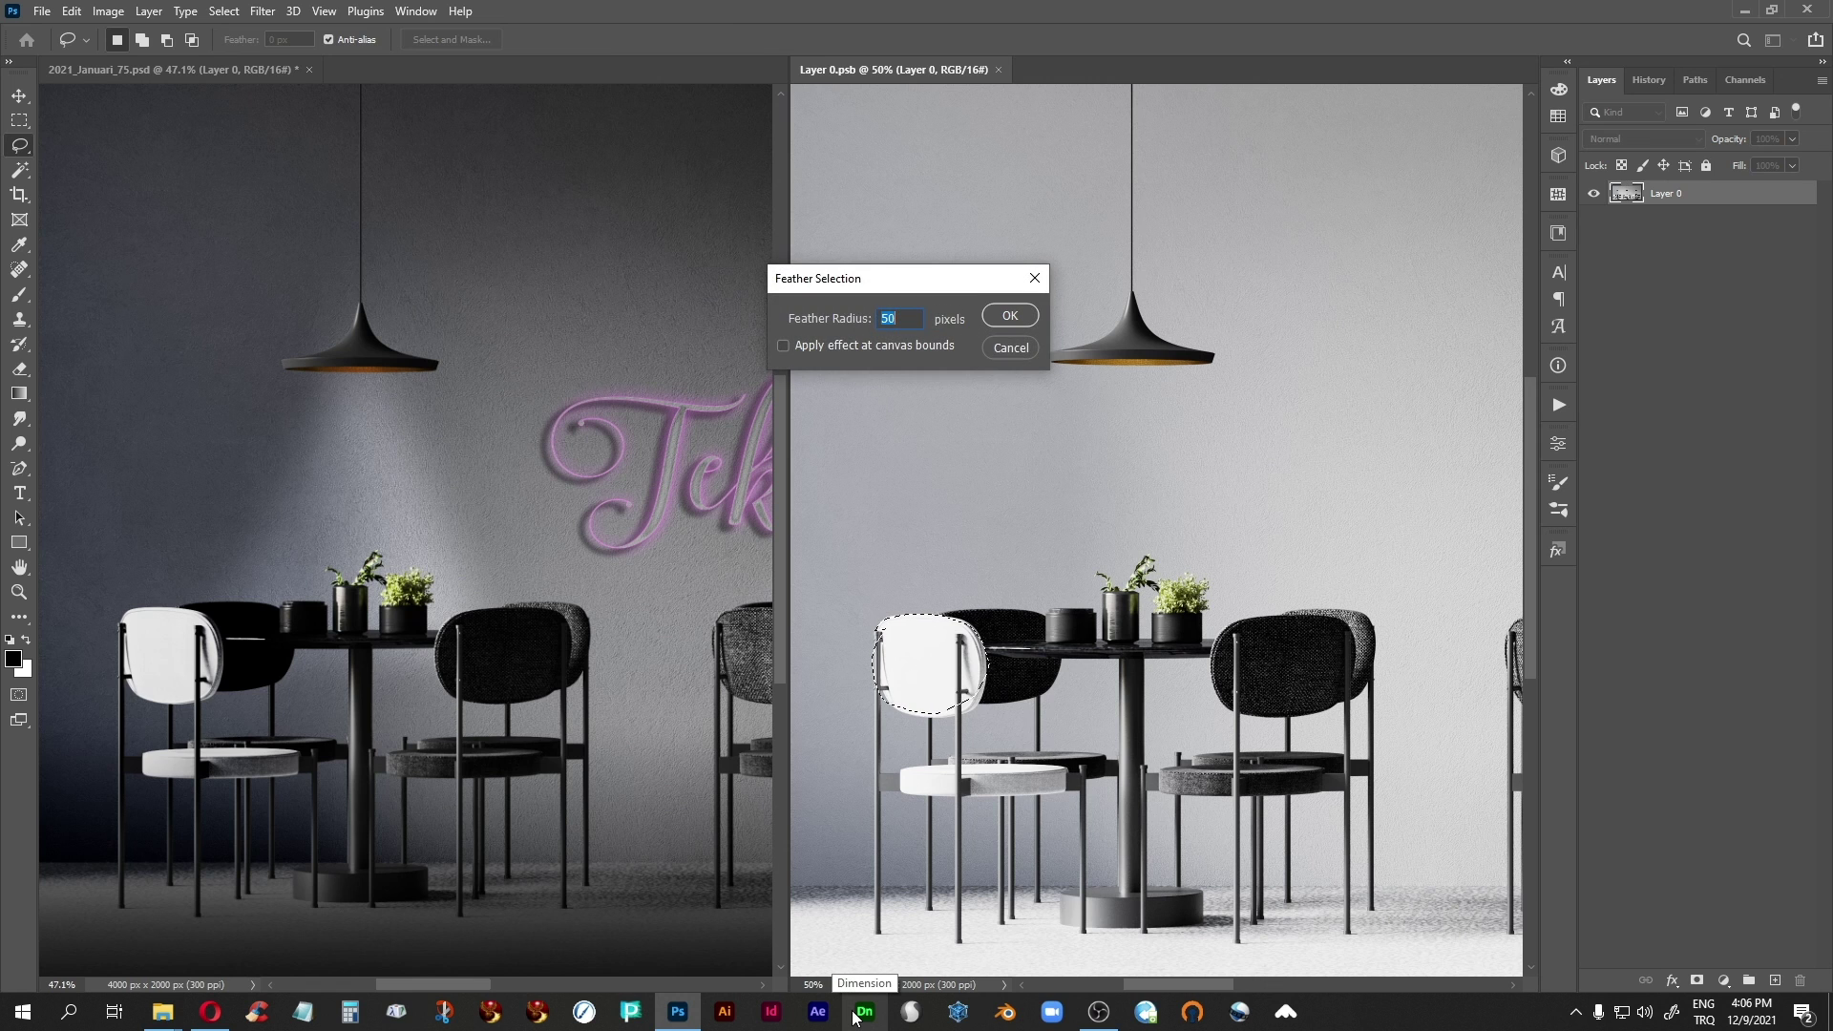
text(50)
key(Return)
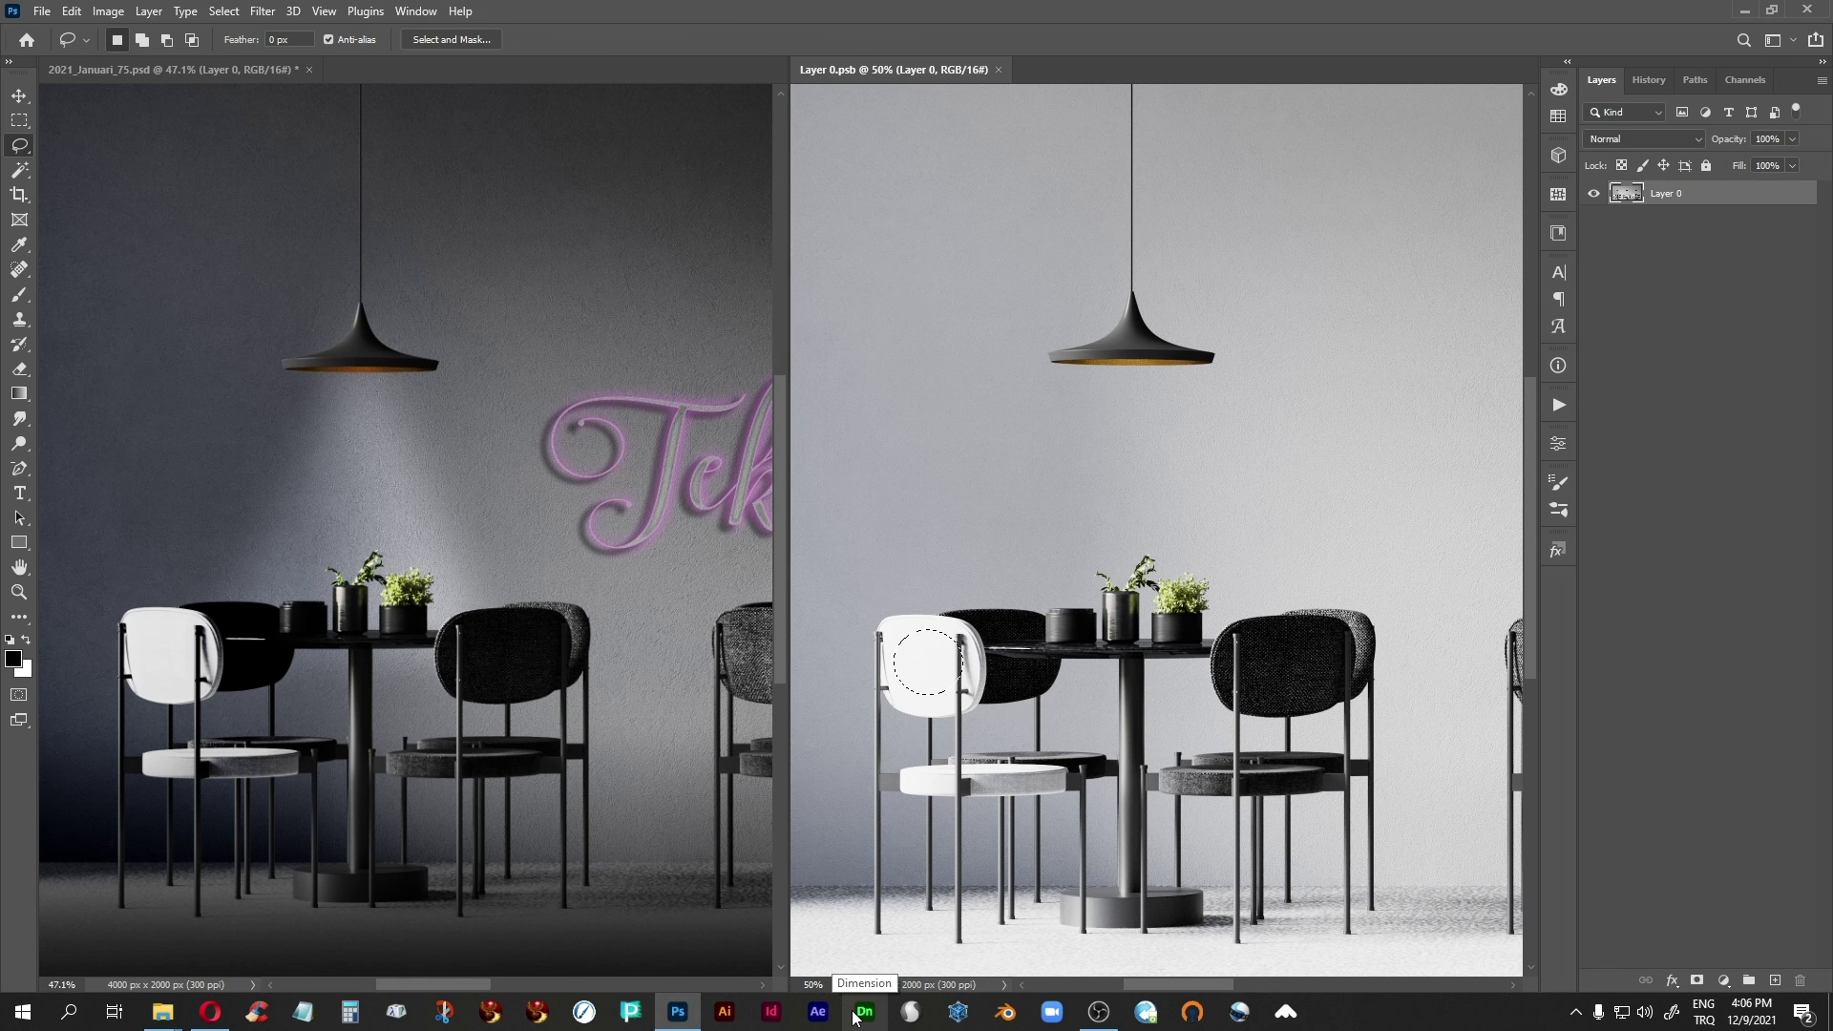
Darken the feathered chair selection with a Curves adjustment and save Layer 0.psb to update the mockup.
key(ctrl+m)
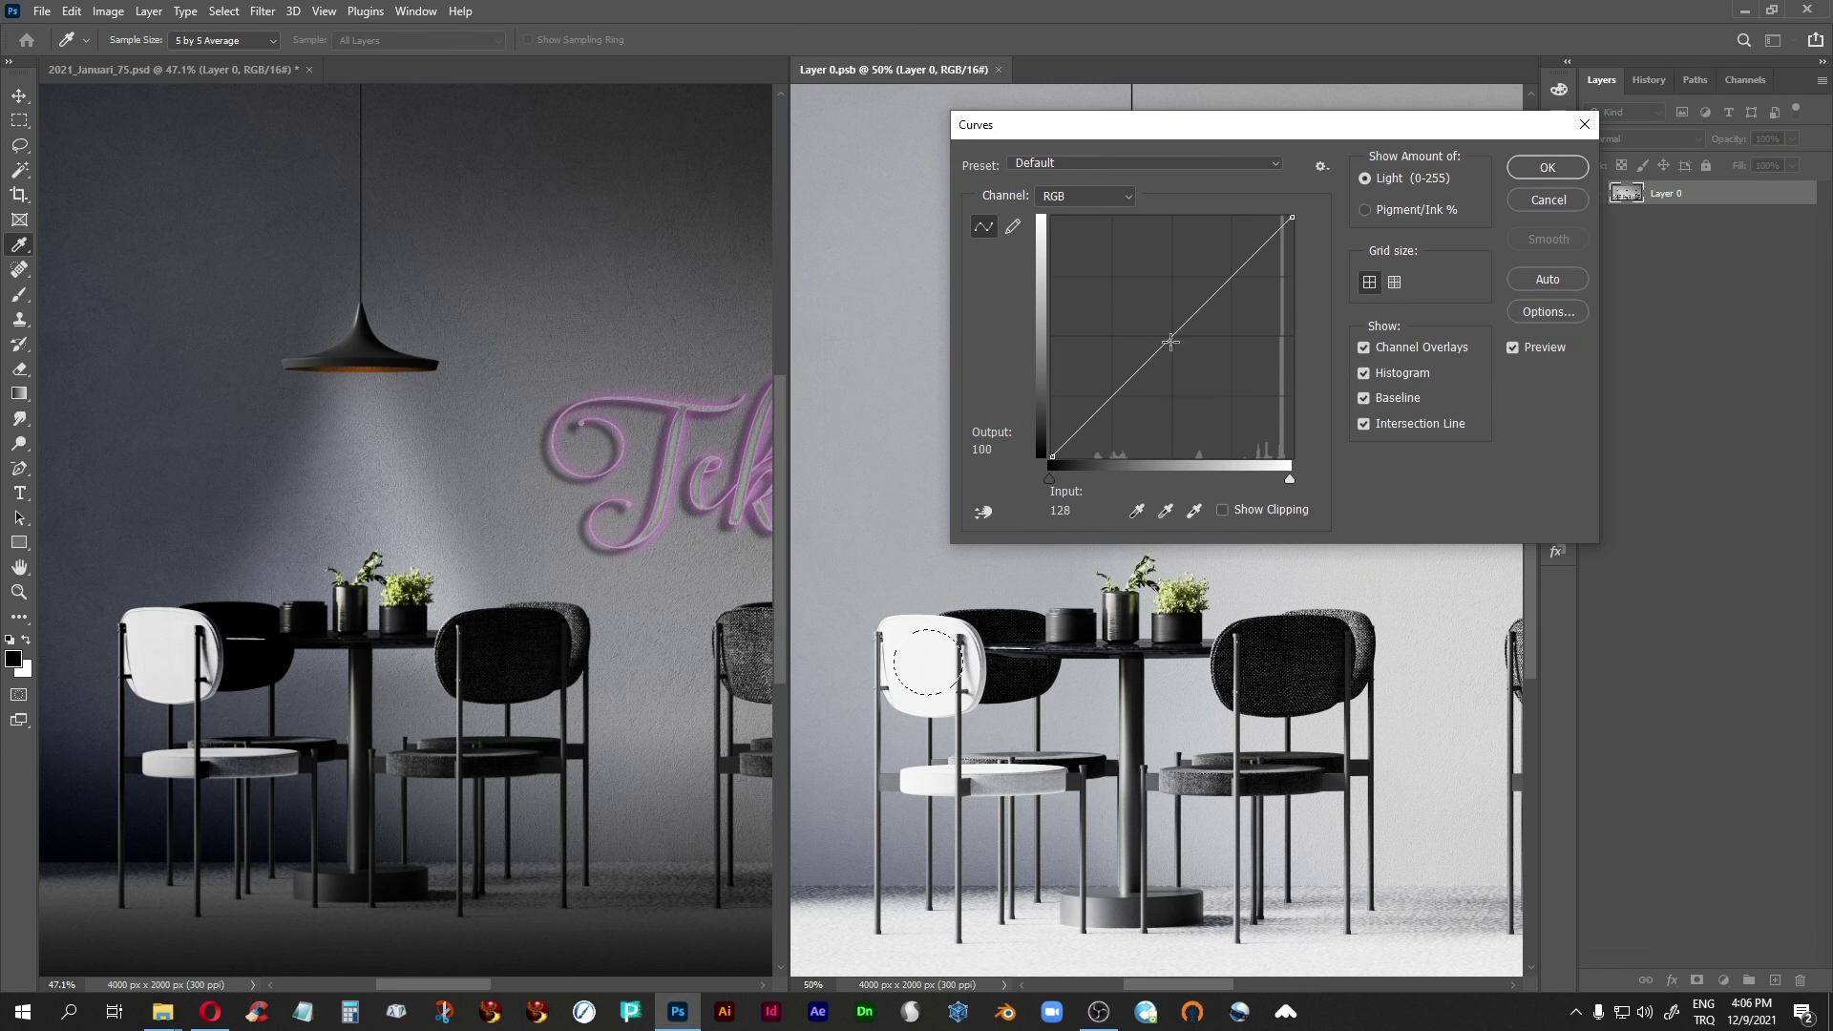
drag(1172, 334, 1224, 382)
click(1529, 168)
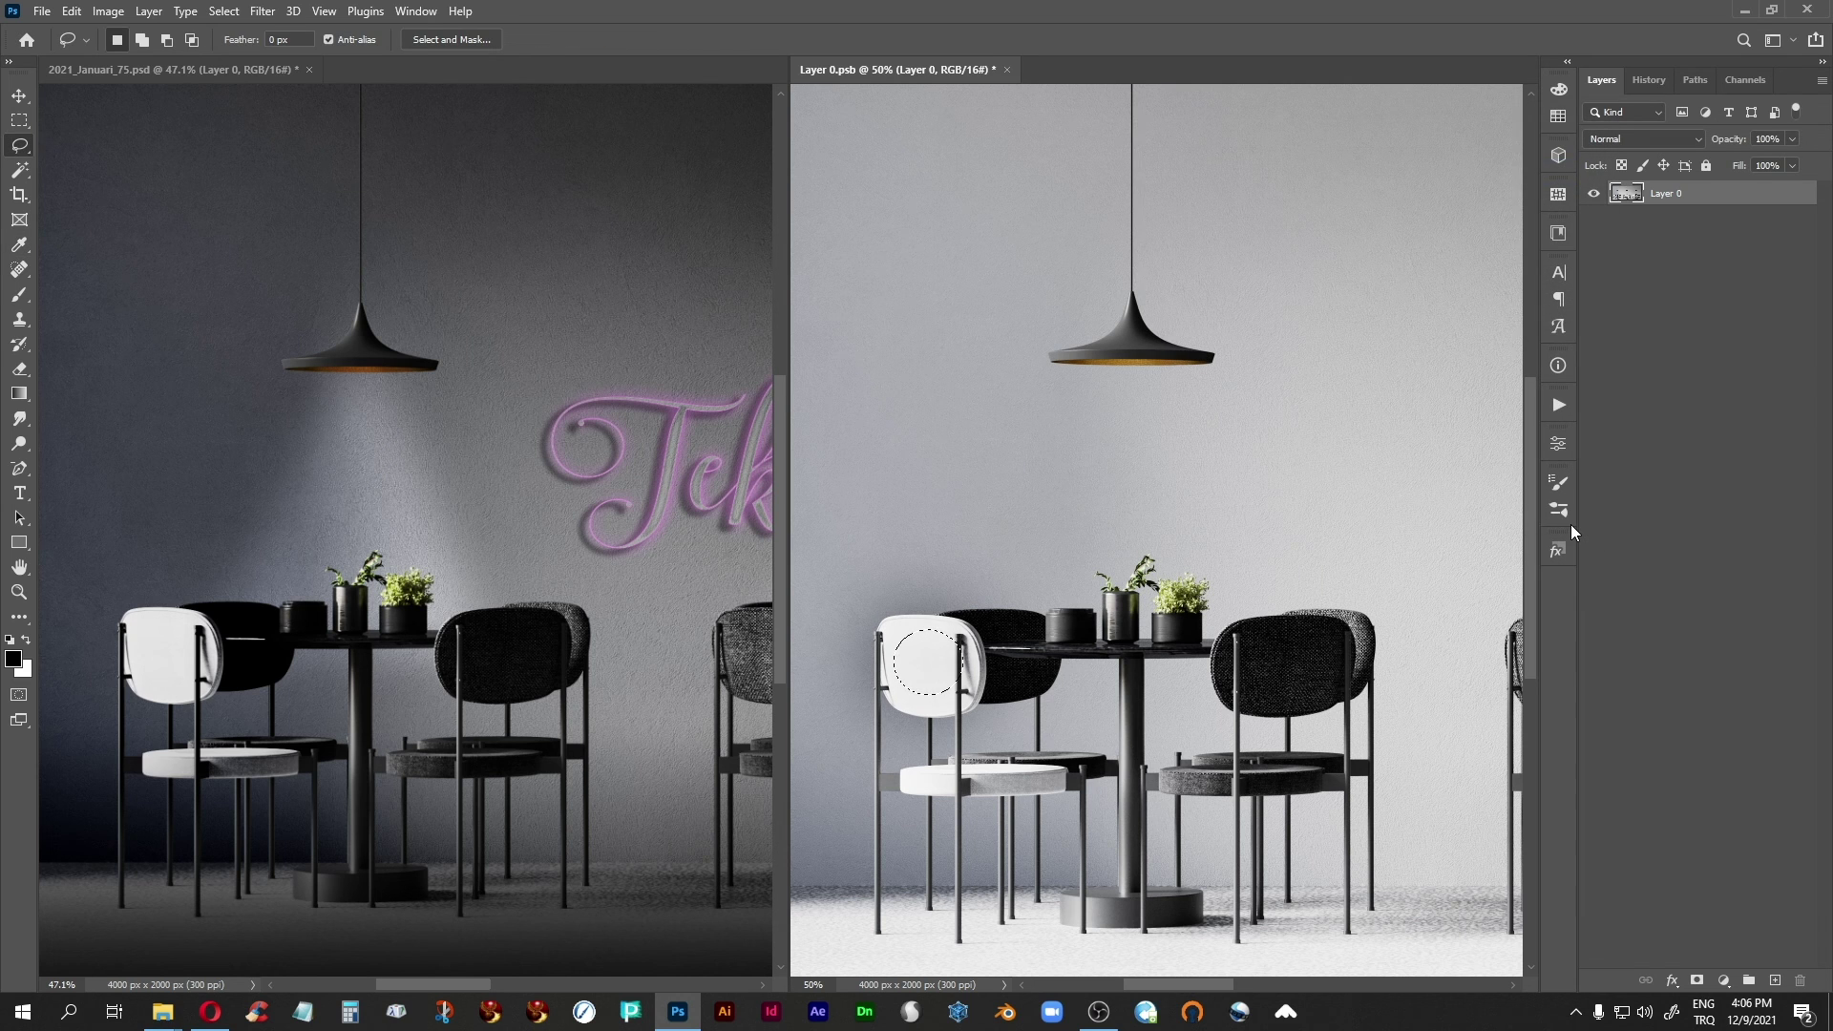
key(ctrl+s)
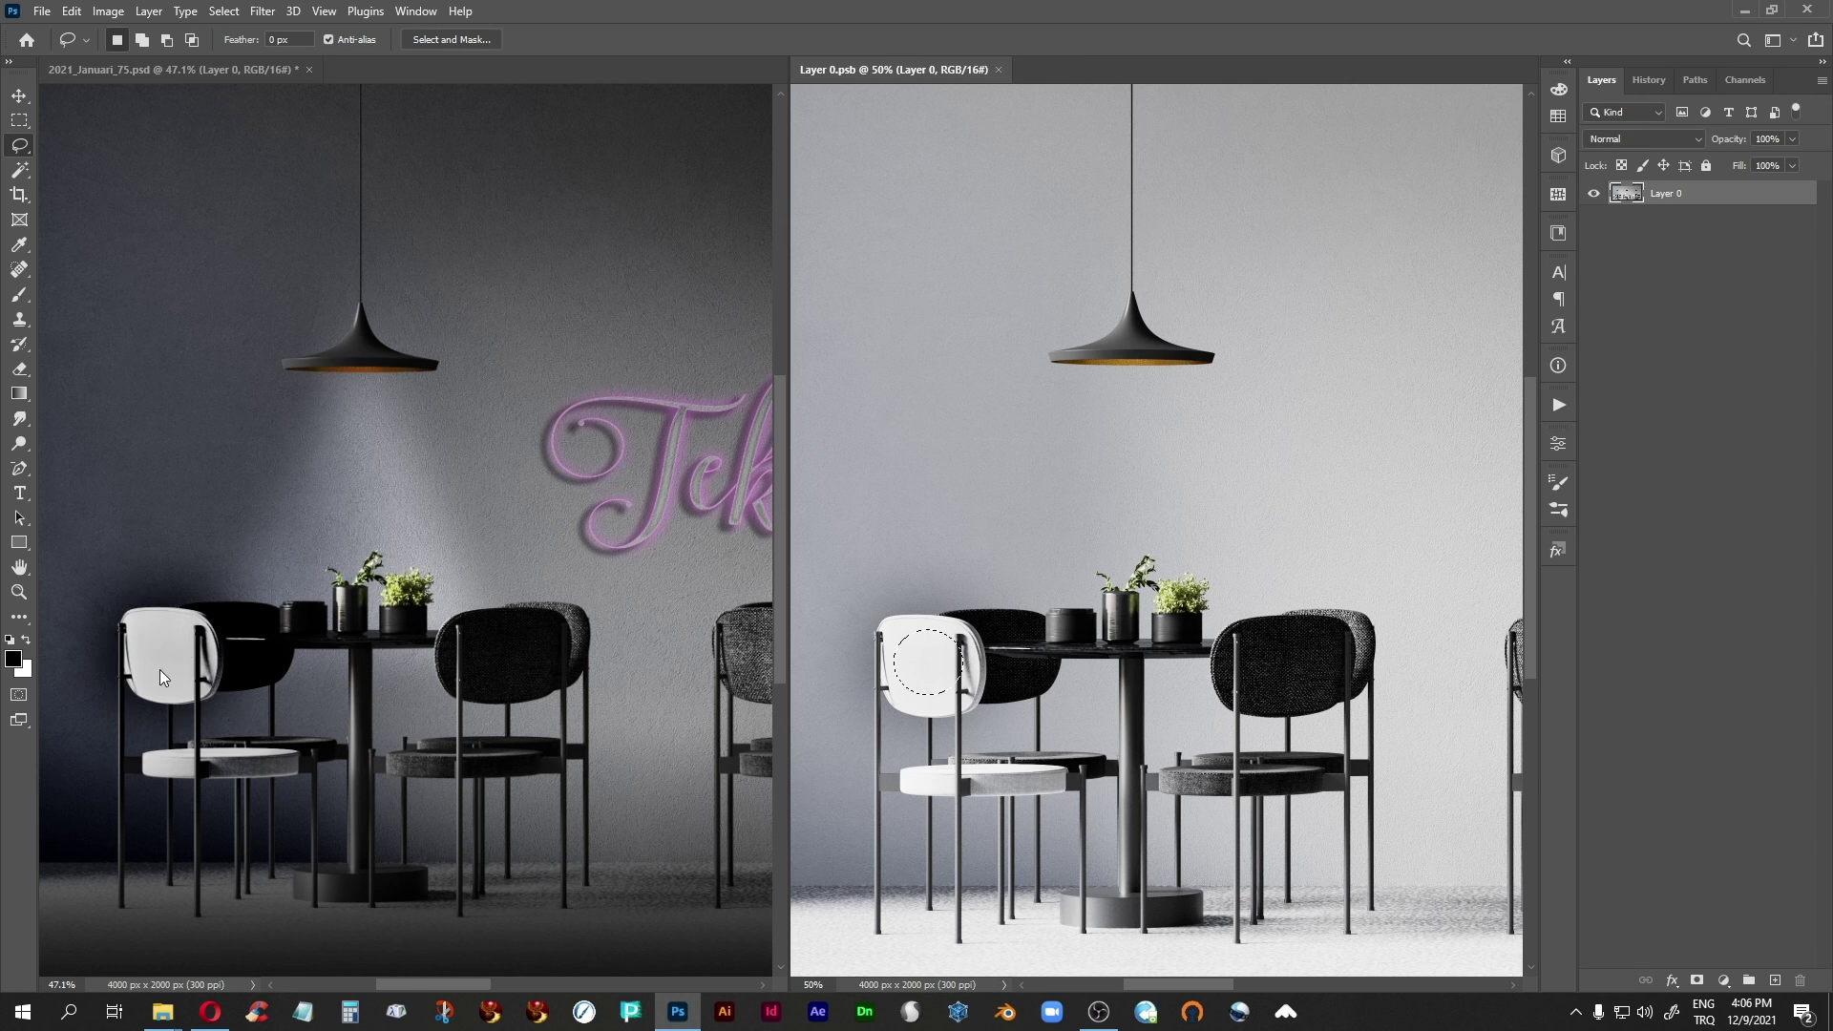
Take Layer 0.psb back through its history to the state before the Curves adjustment and then to the opened state.
click(1648, 80)
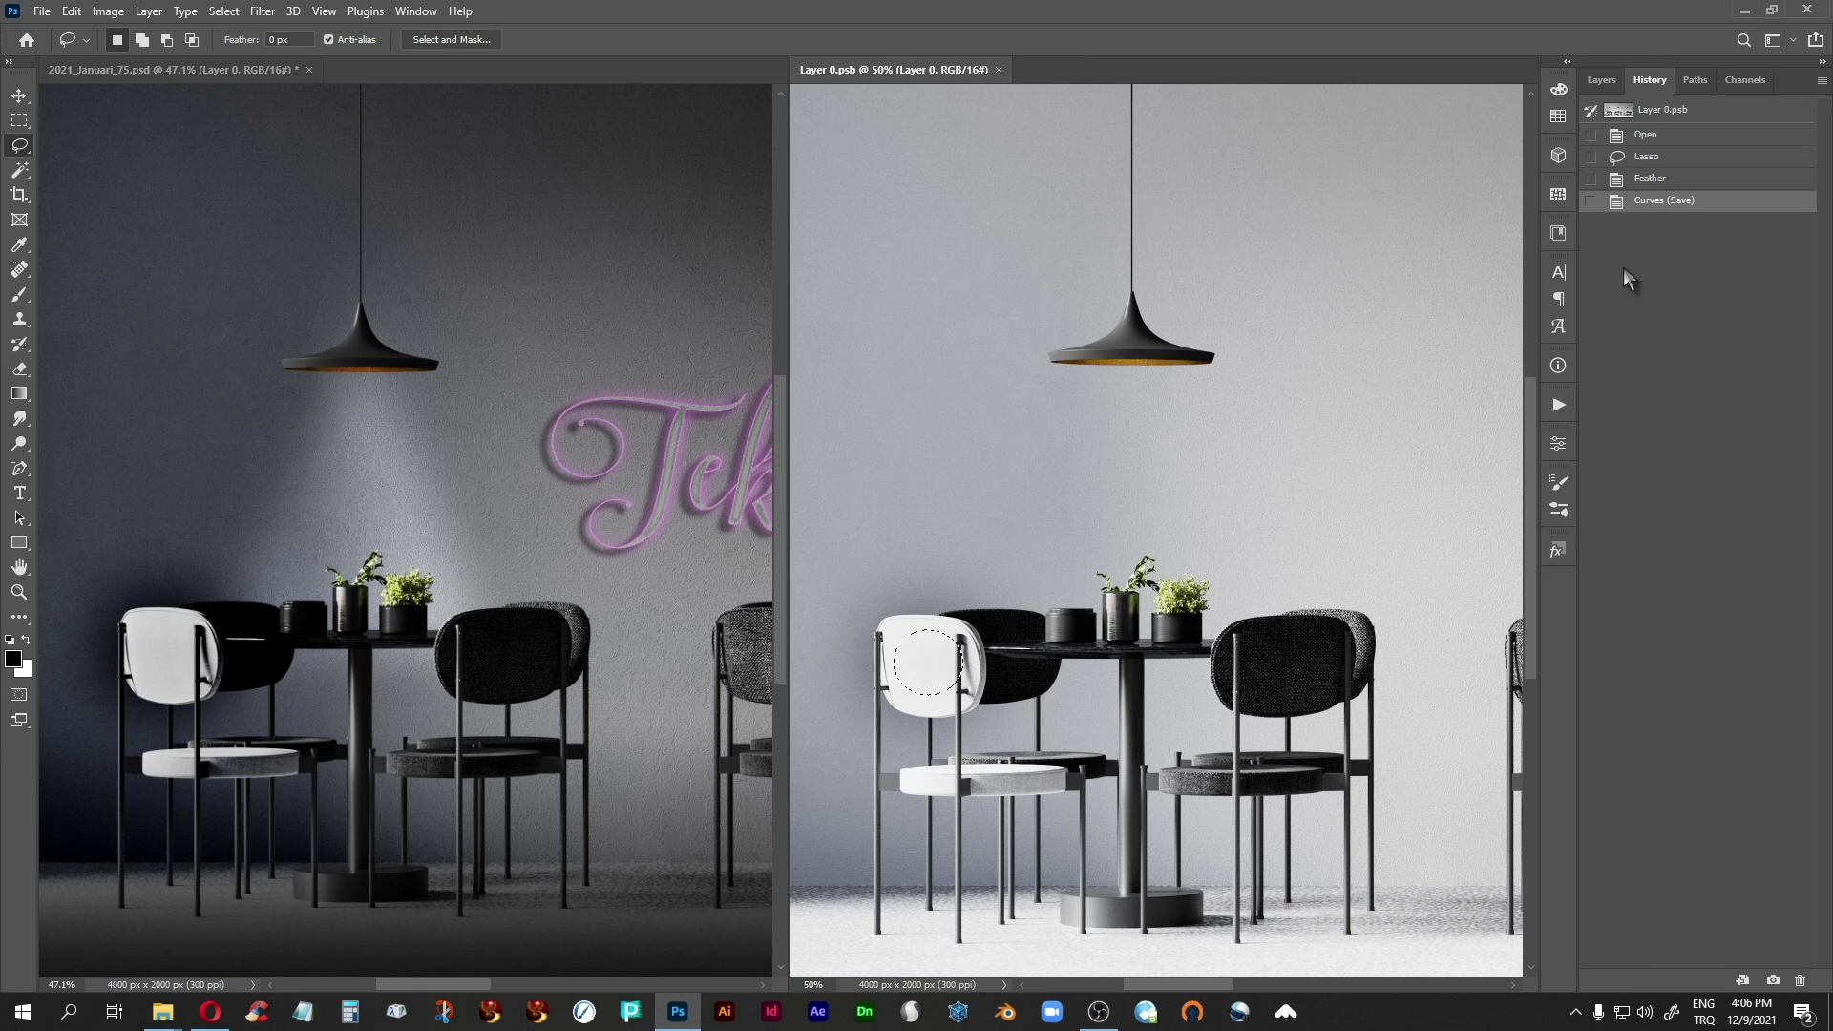
click(1646, 182)
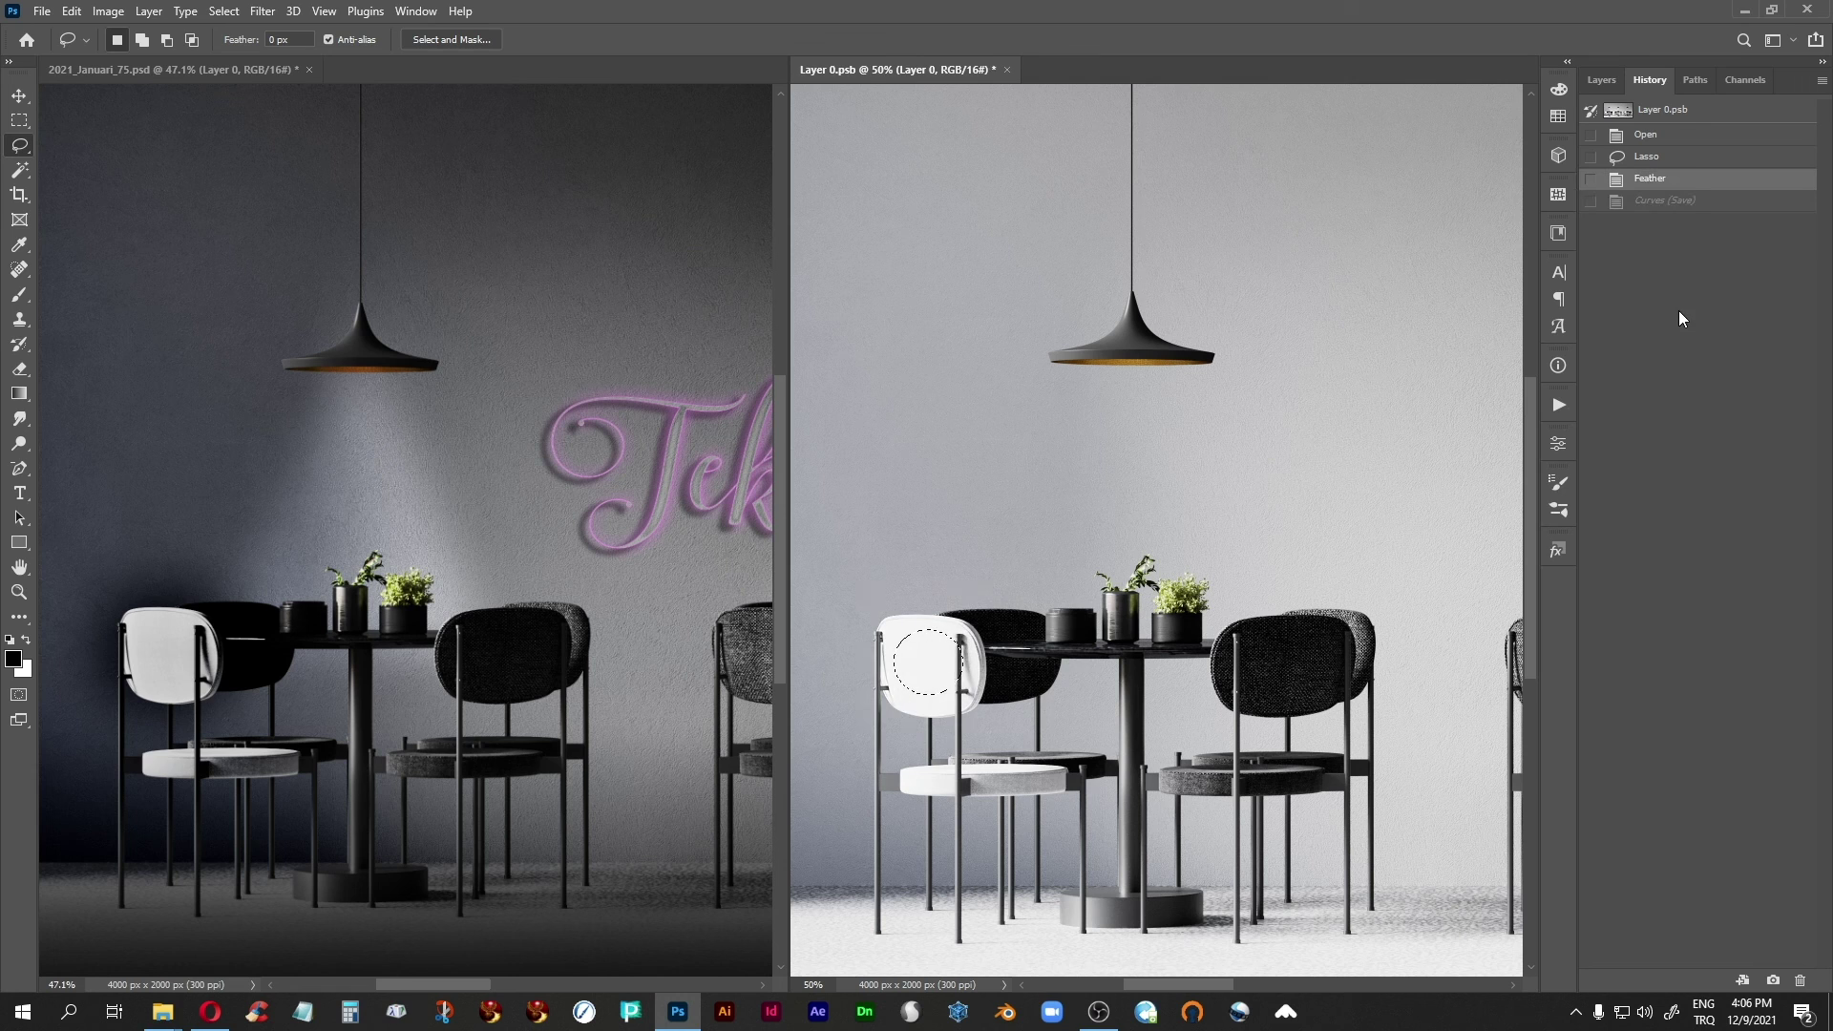
click(1646, 139)
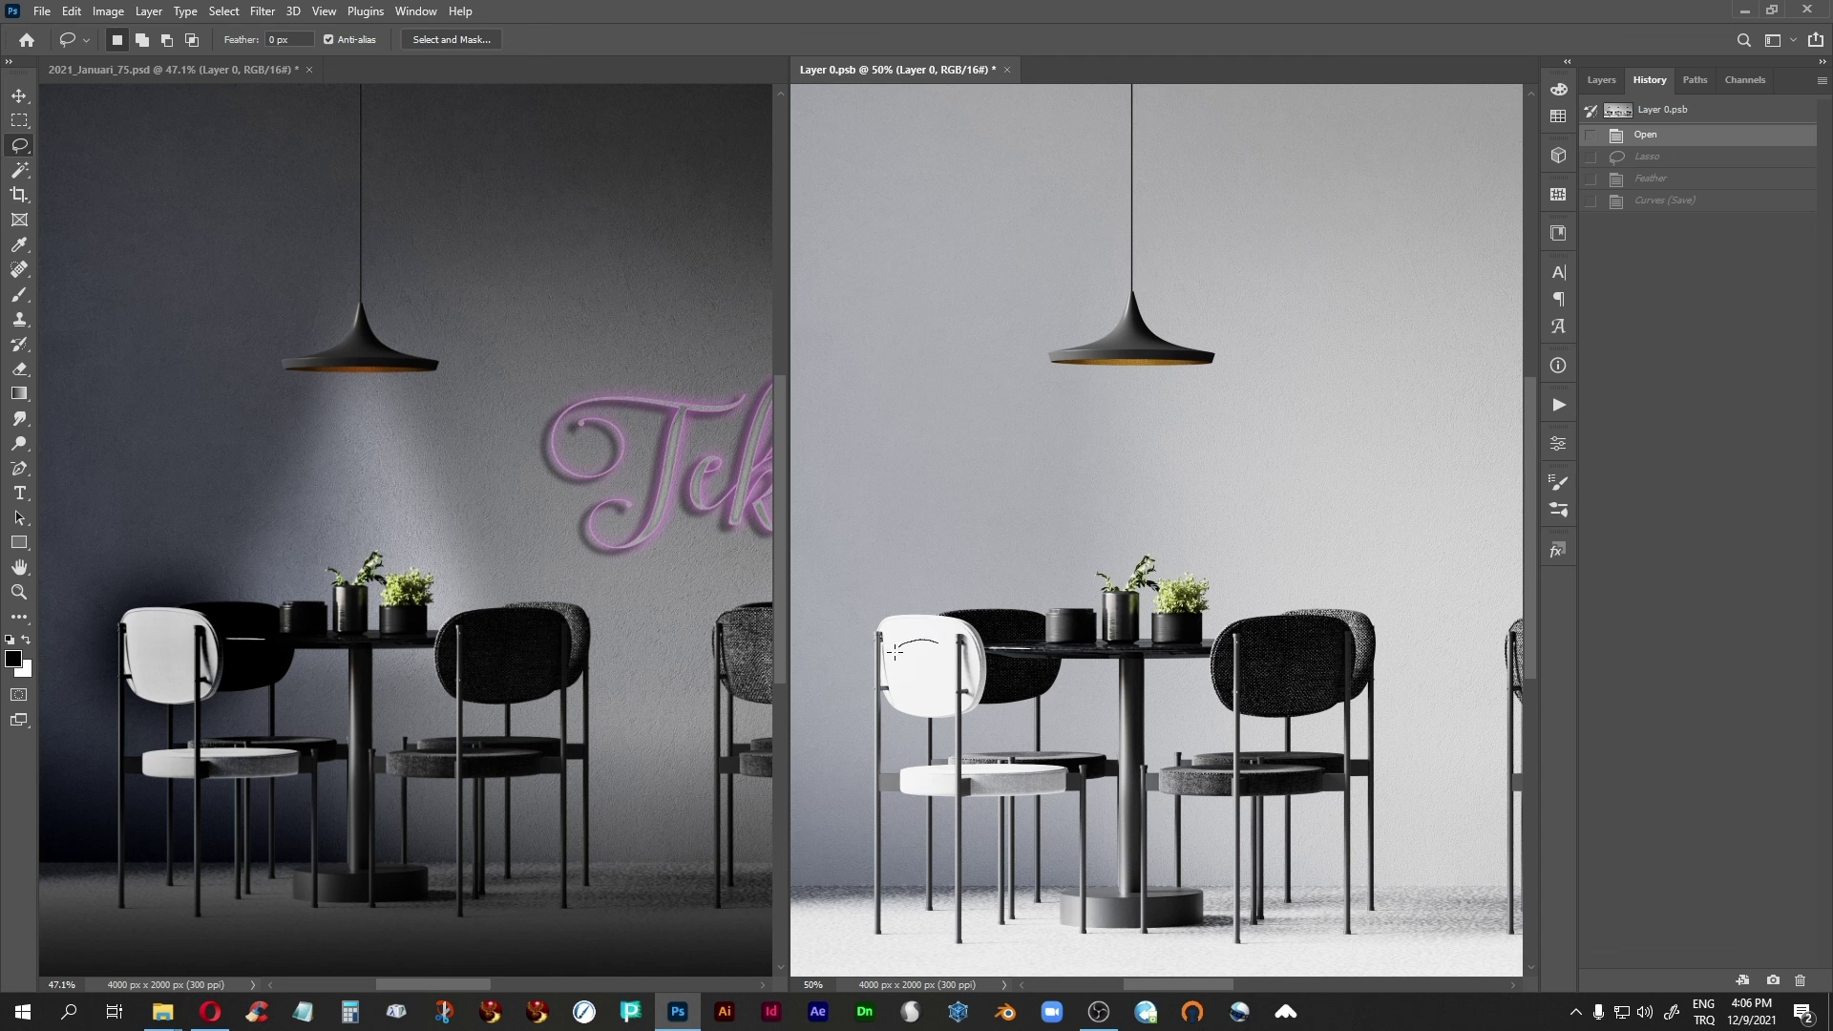
Draw a smaller Lasso selection inside the leftmost white chair's backrest and feather it.
drag(951, 650, 950, 654)
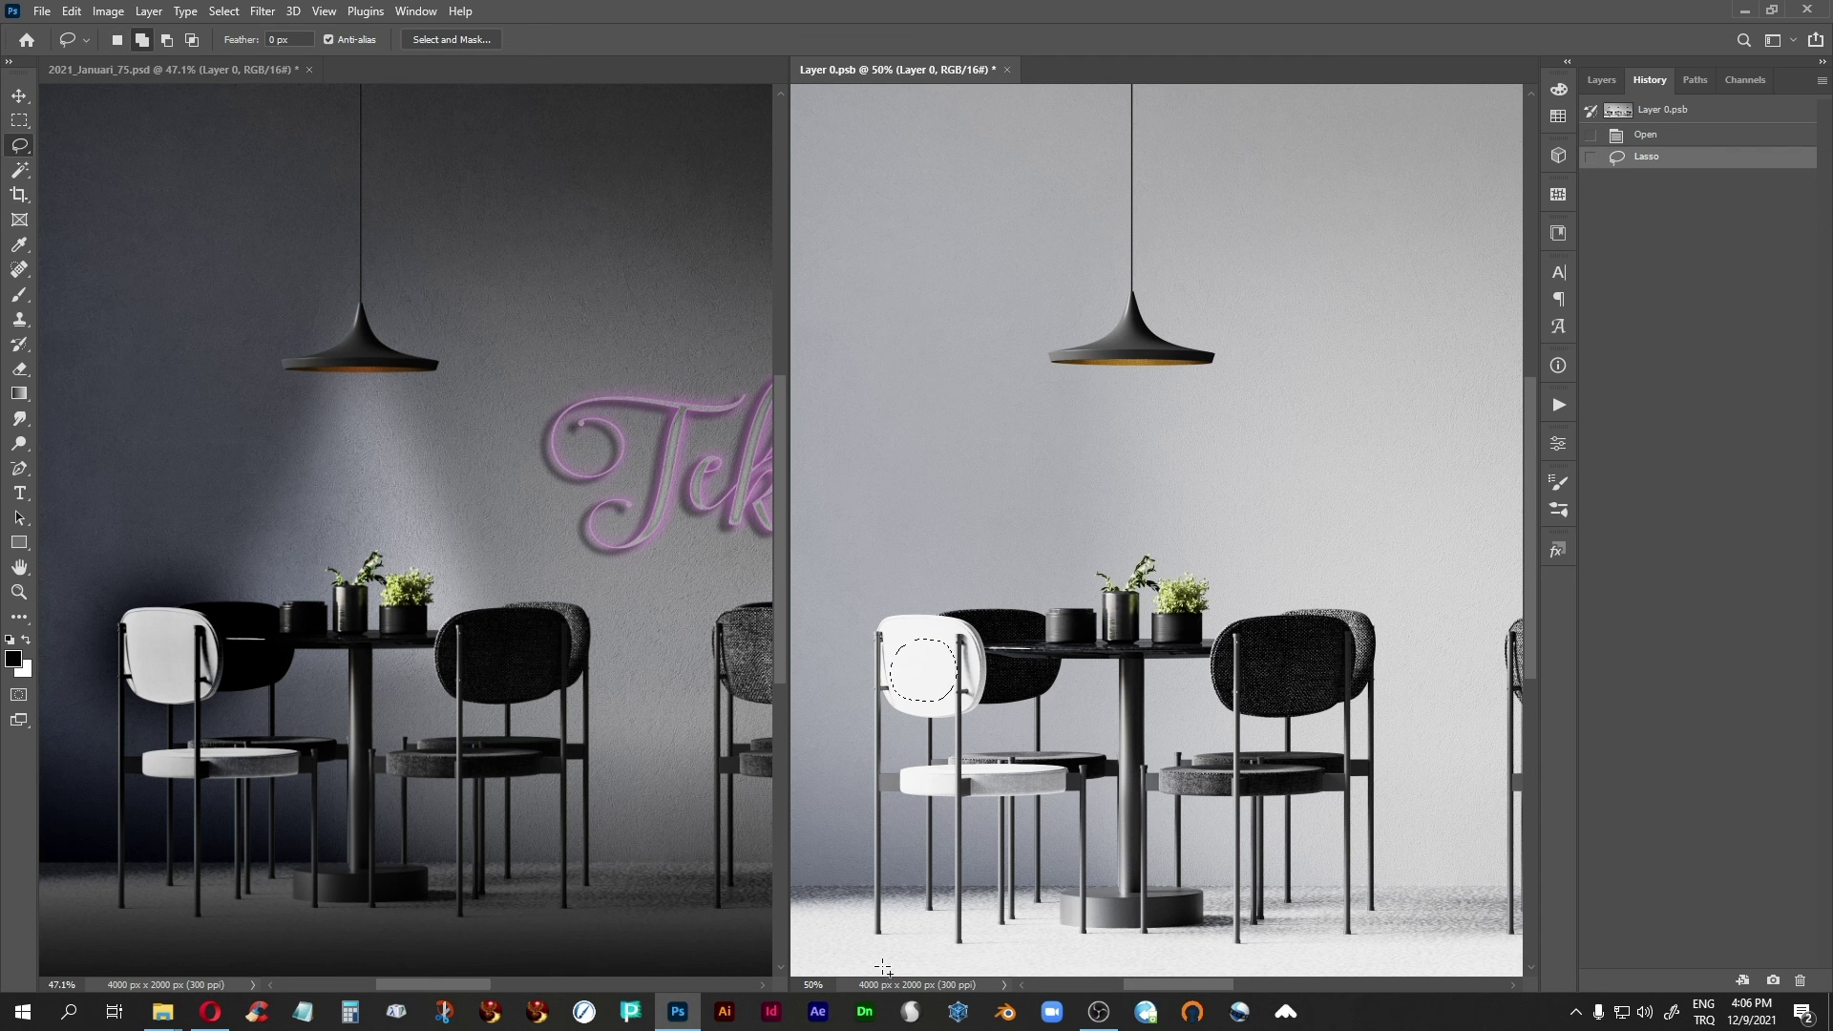
key(shift+F6)
text(5)
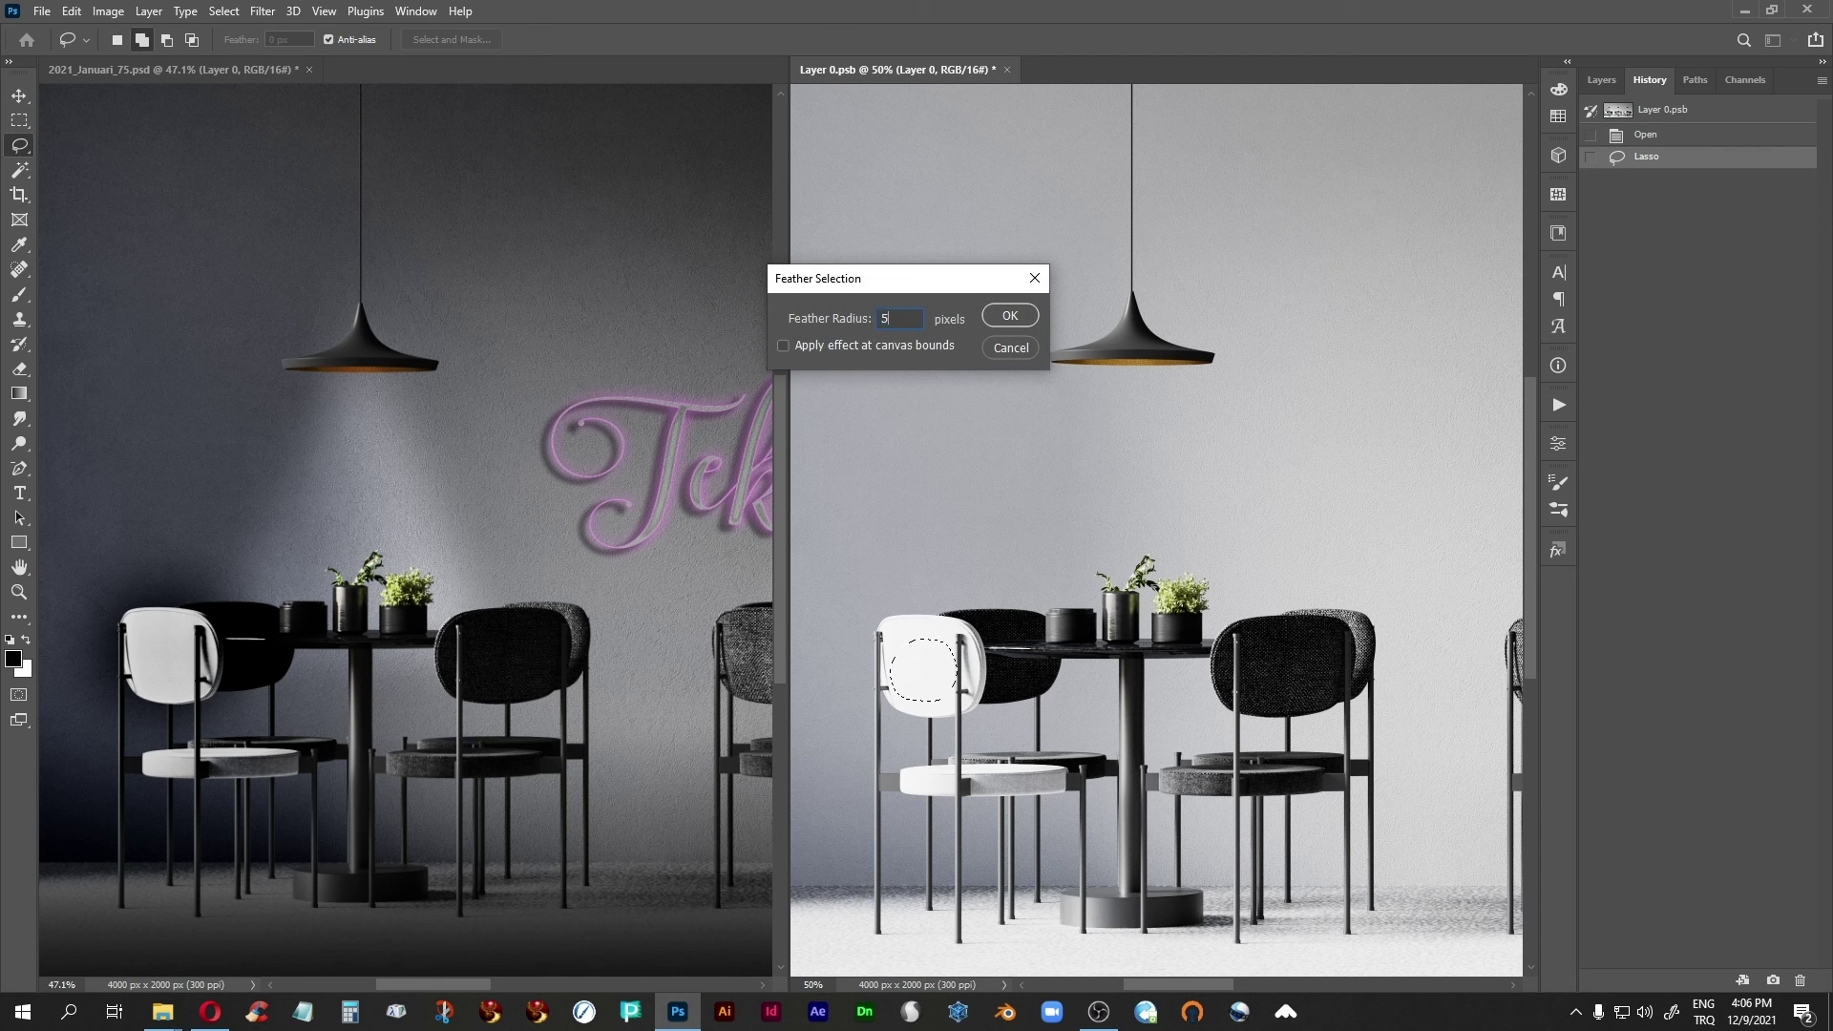
key(Return)
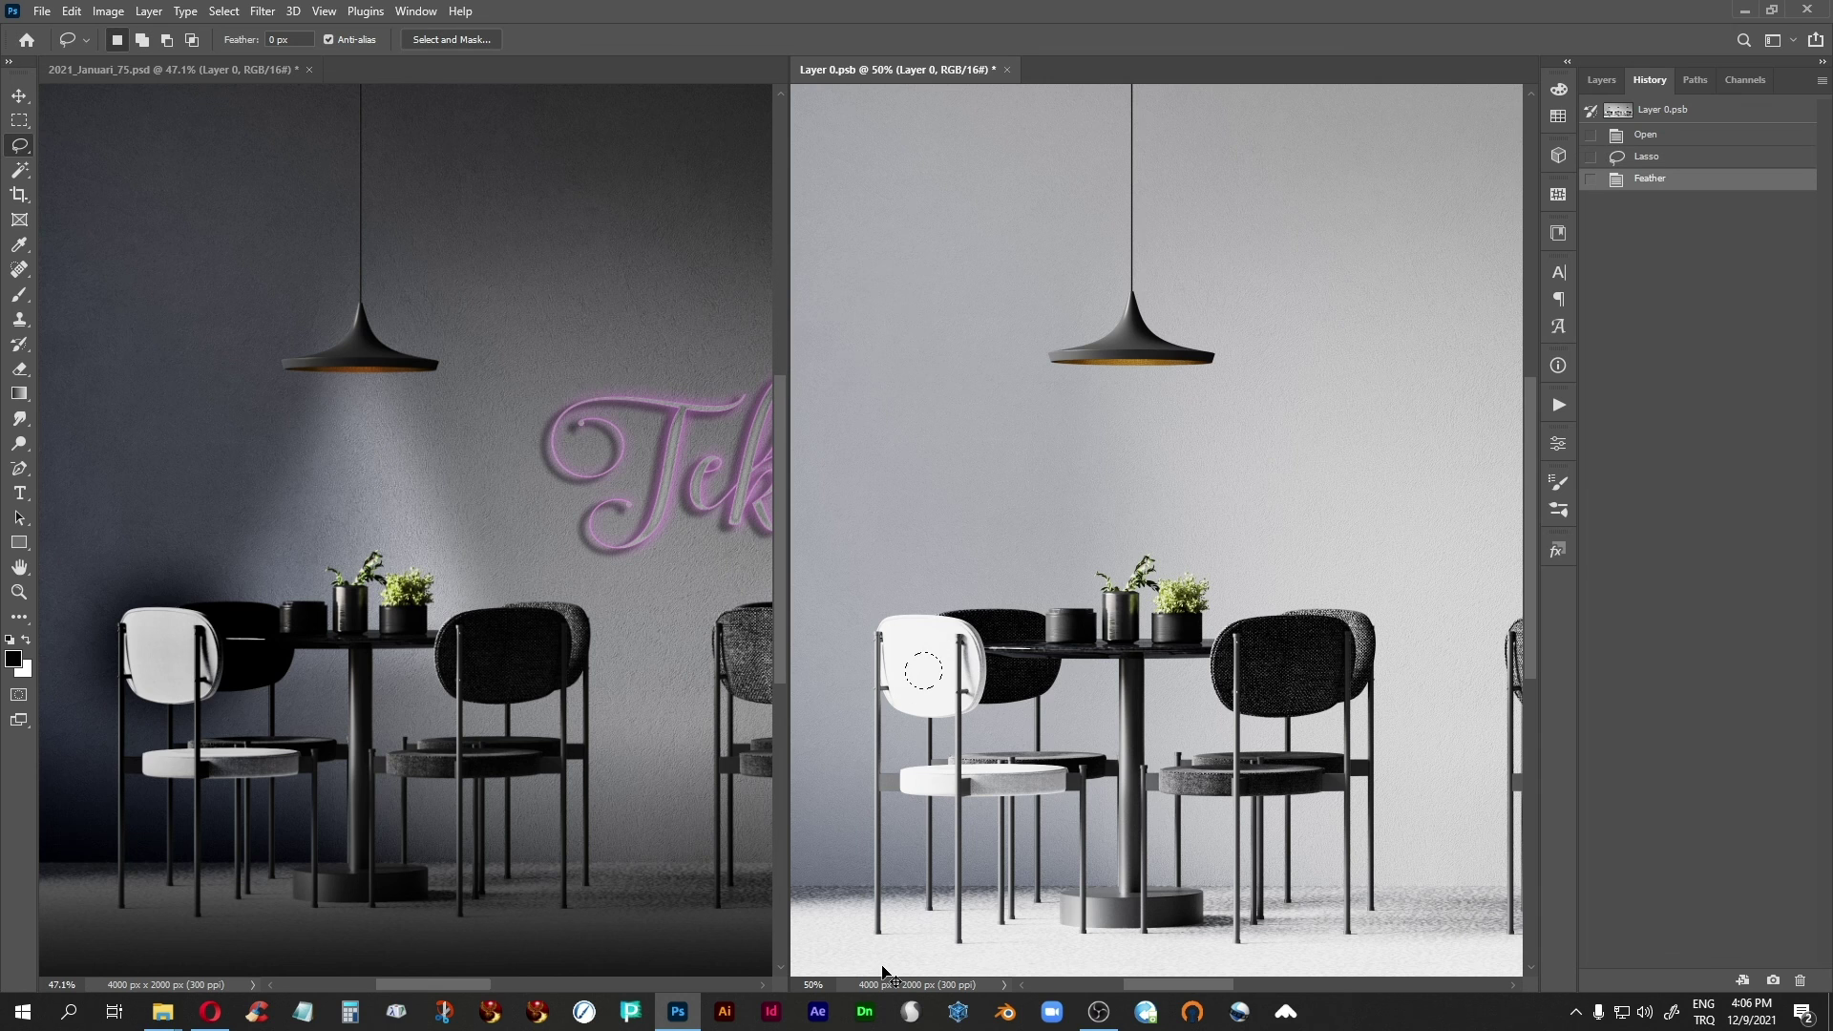
Set the chair selection's Lightness to -22 with Hue/Saturation and save Layer 0.psb.
key(ctrl+u)
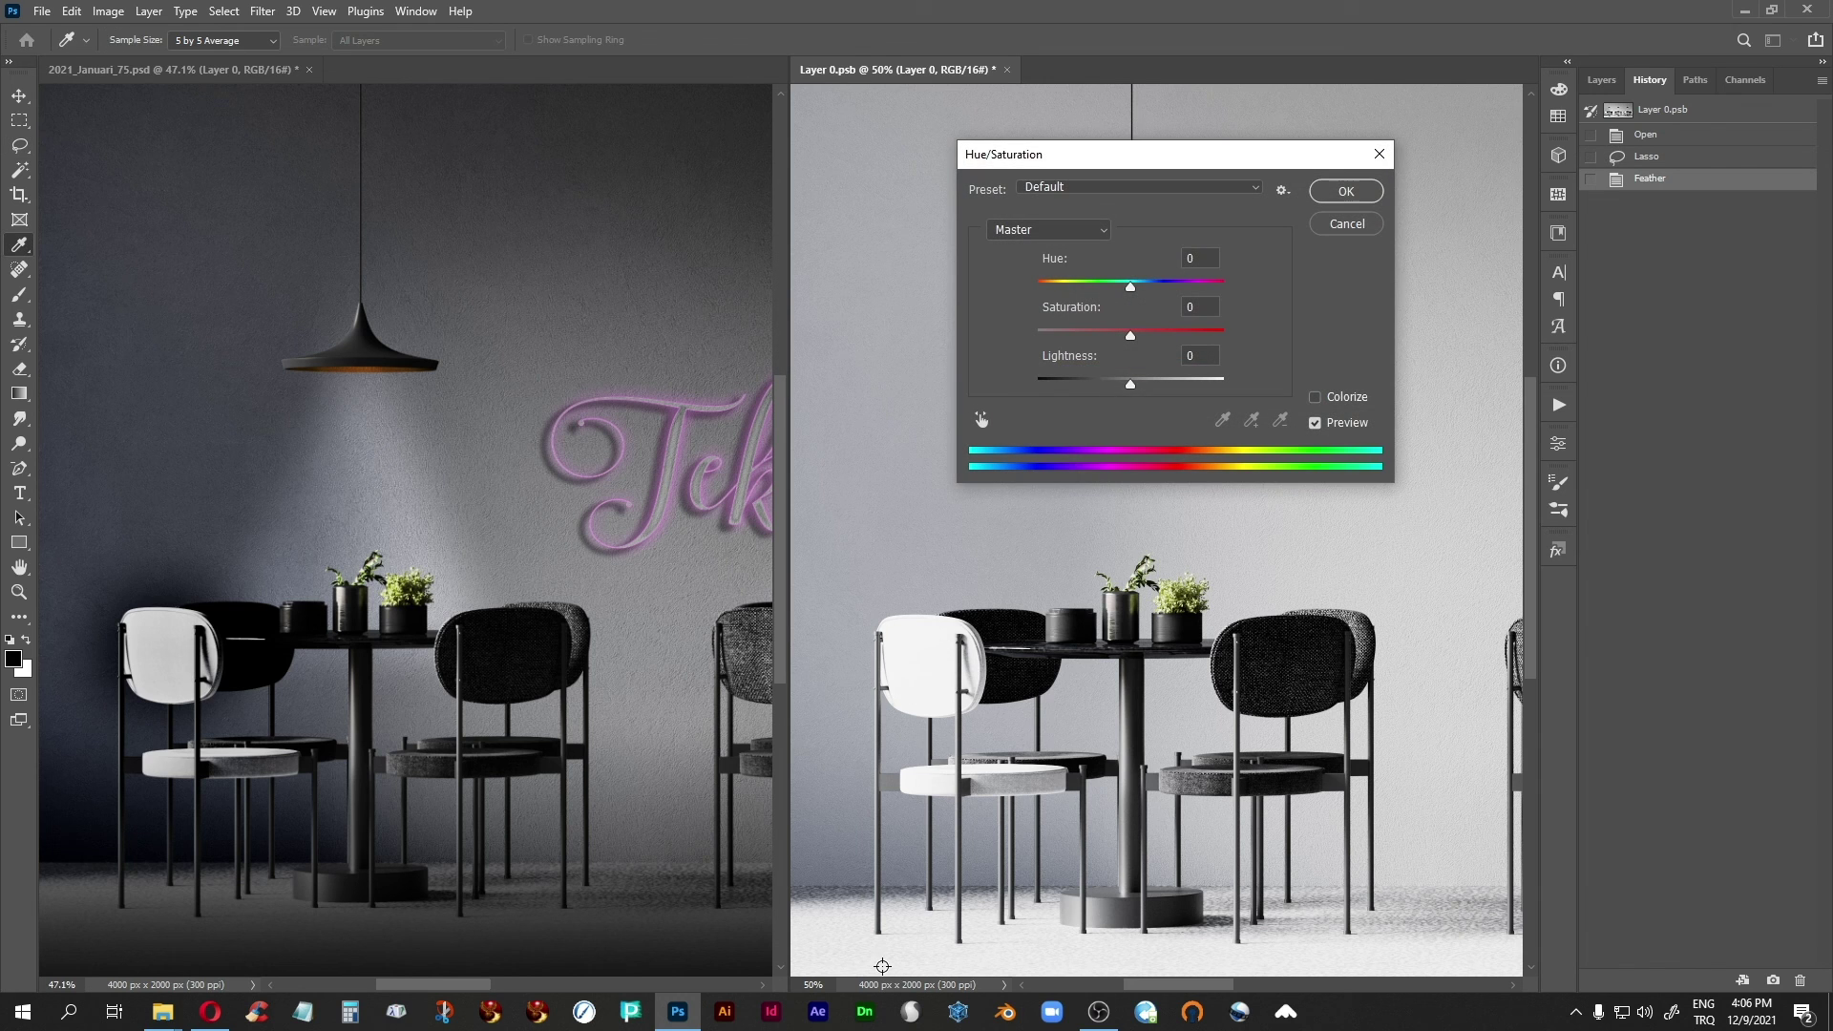
drag(1130, 386, 1110, 391)
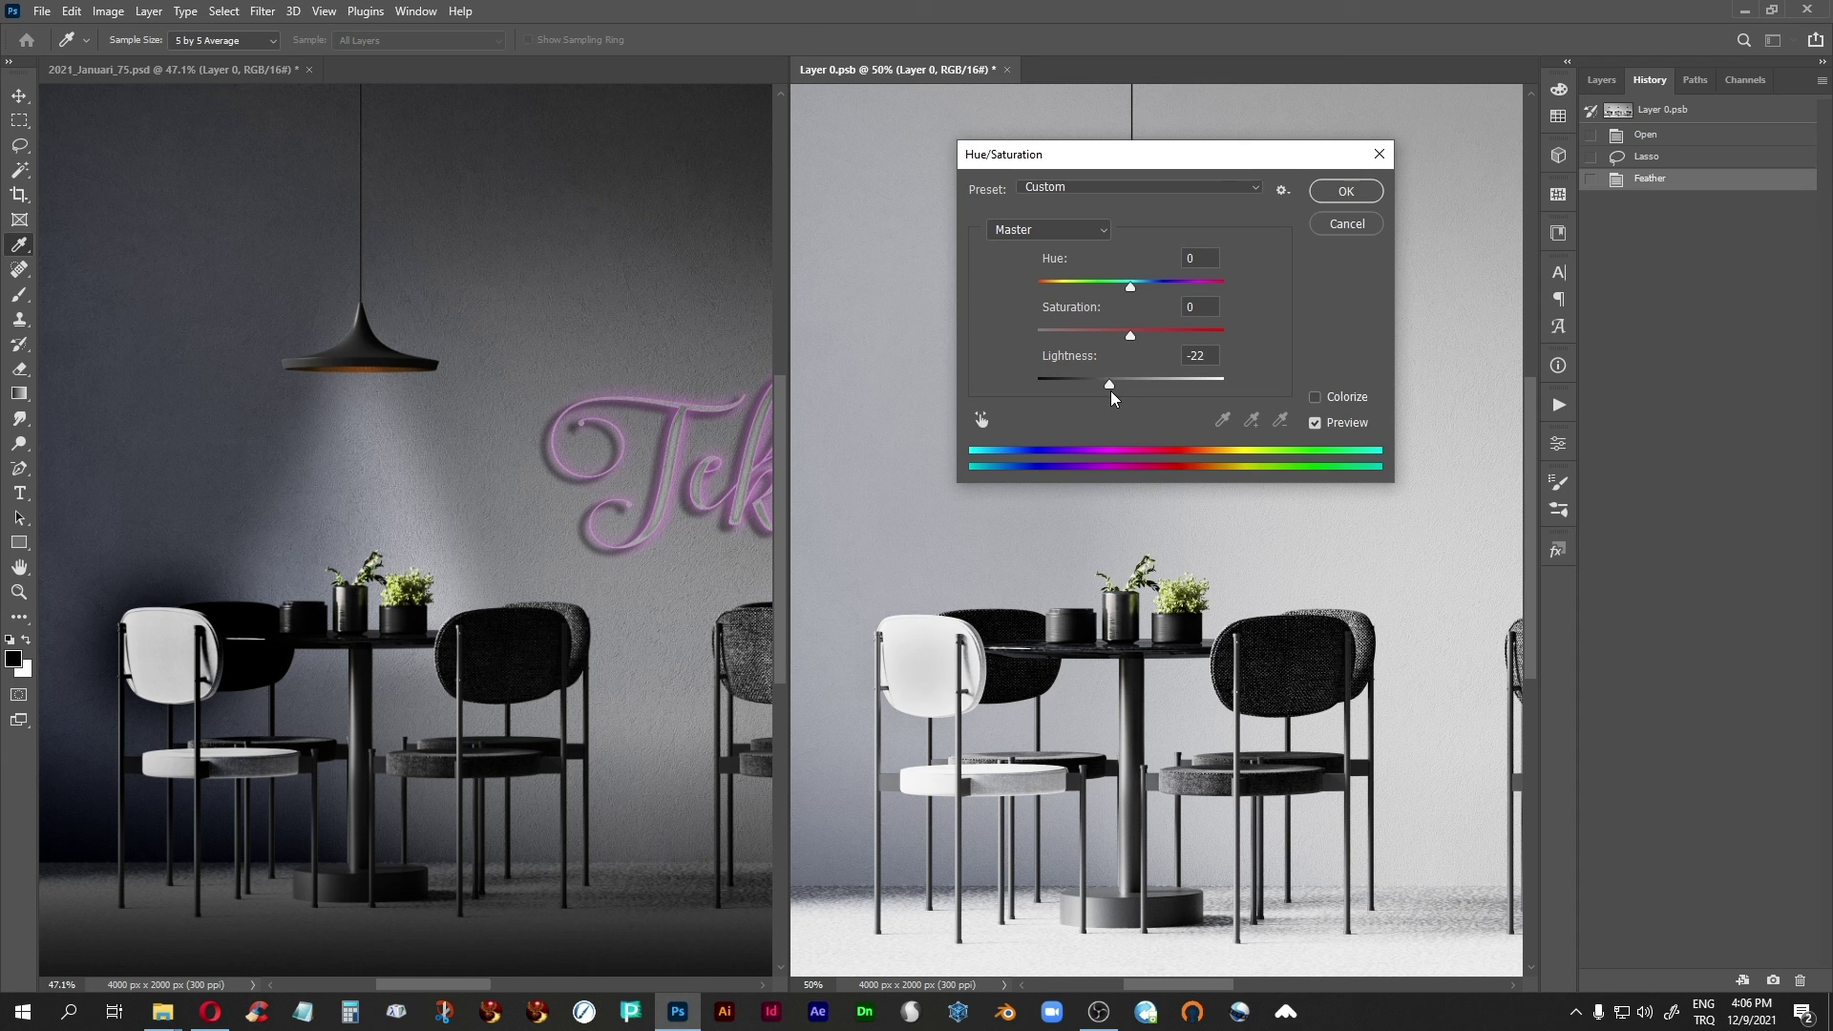
click(1327, 199)
key(ctrl+s)
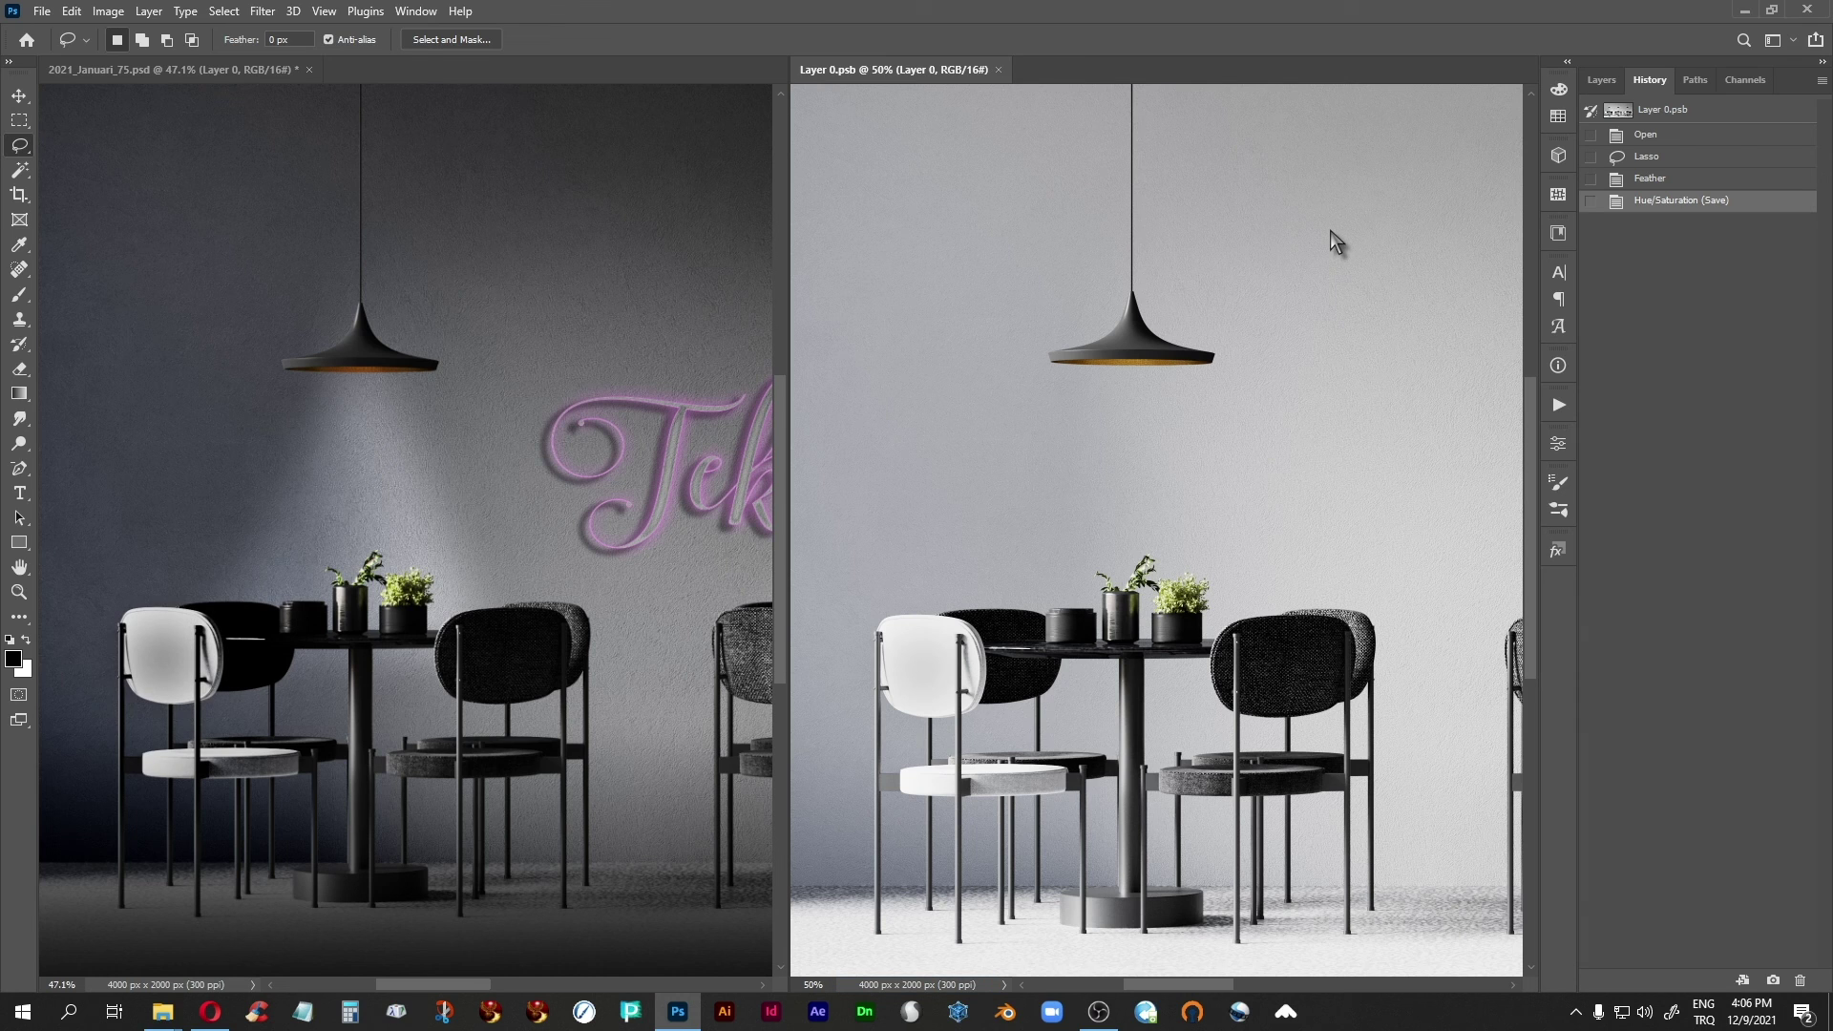
Revert Layer 0.psb to its opened state, save it to restore the mockup's white chair, and close the file.
click(1642, 138)
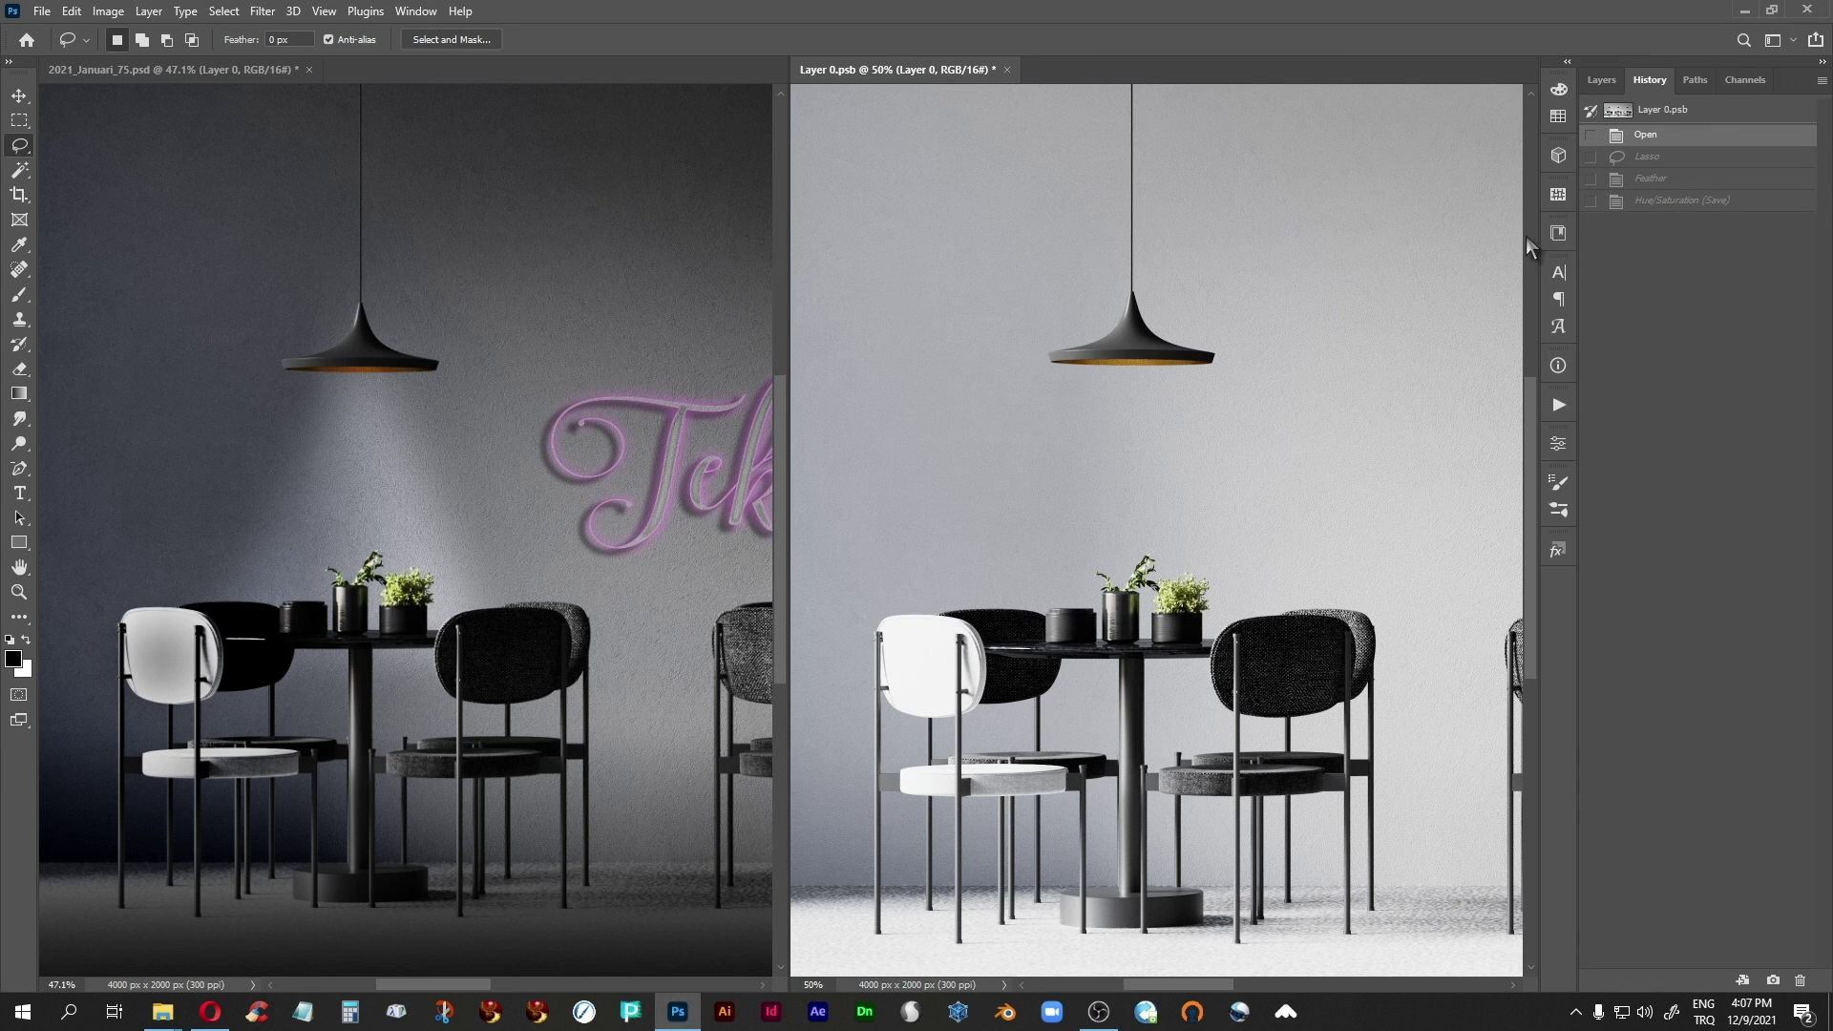
key(ctrl+s)
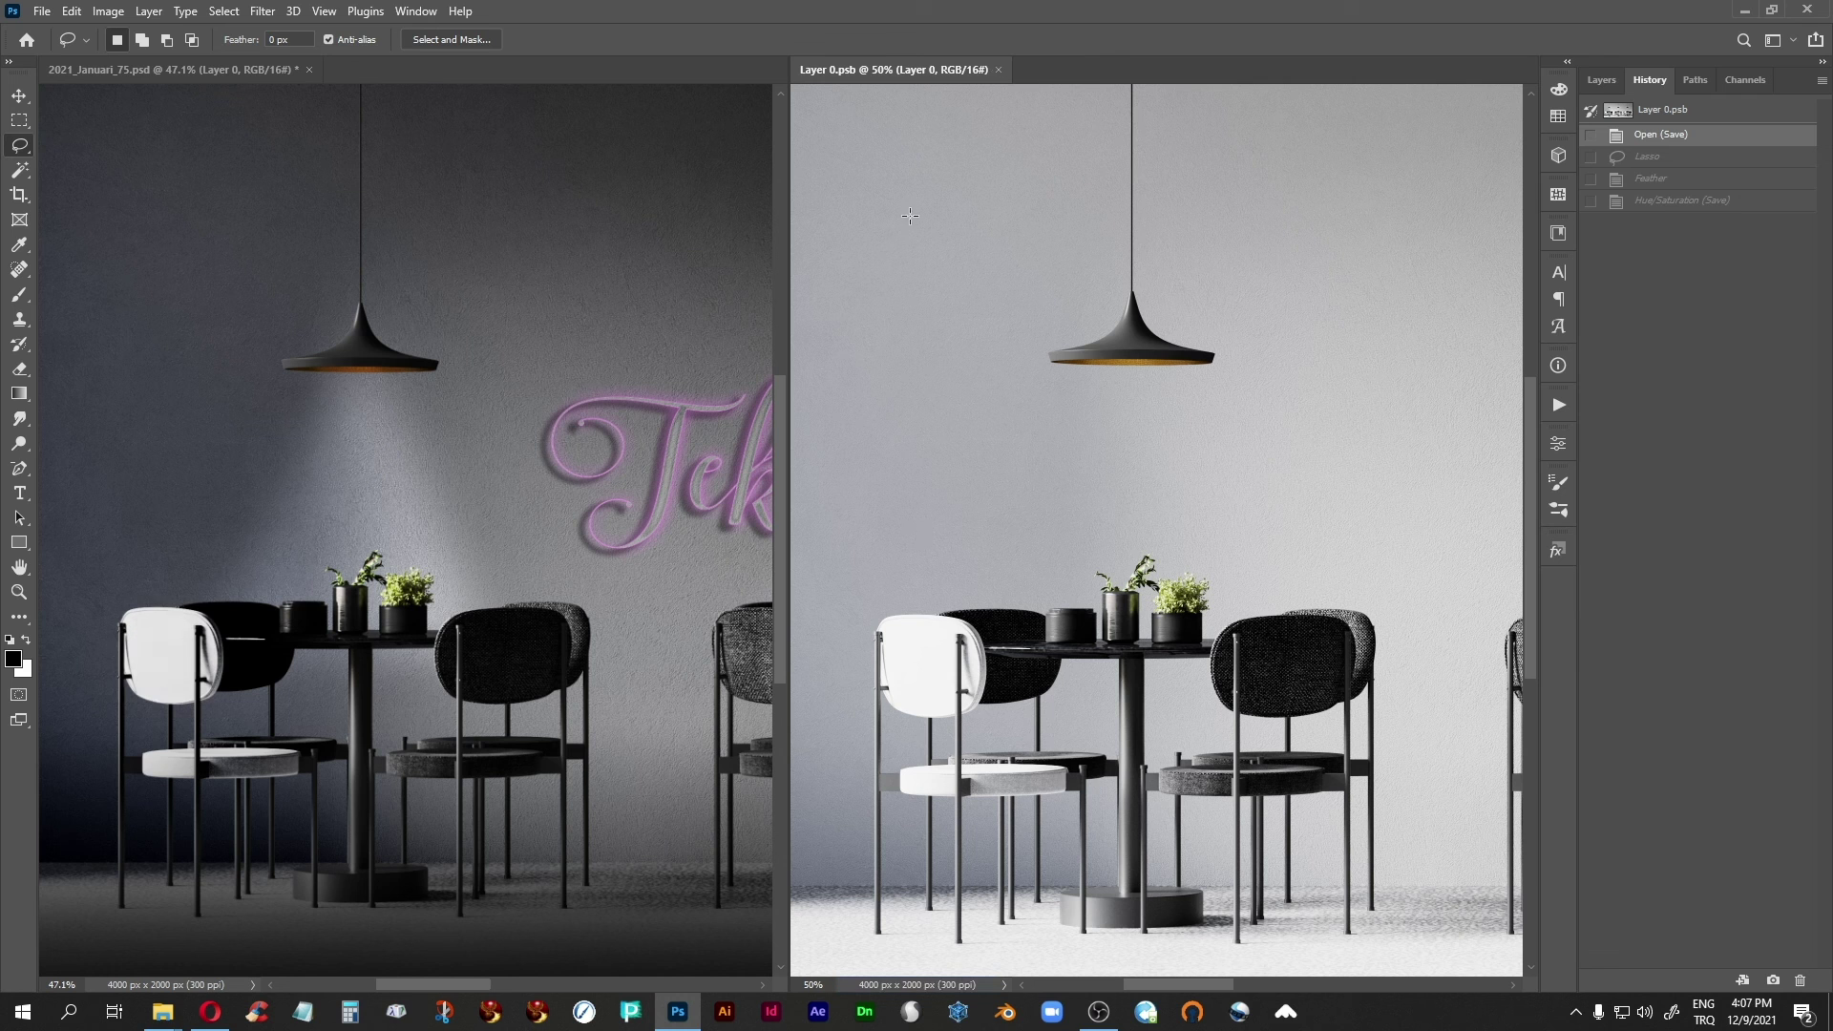
click(999, 70)
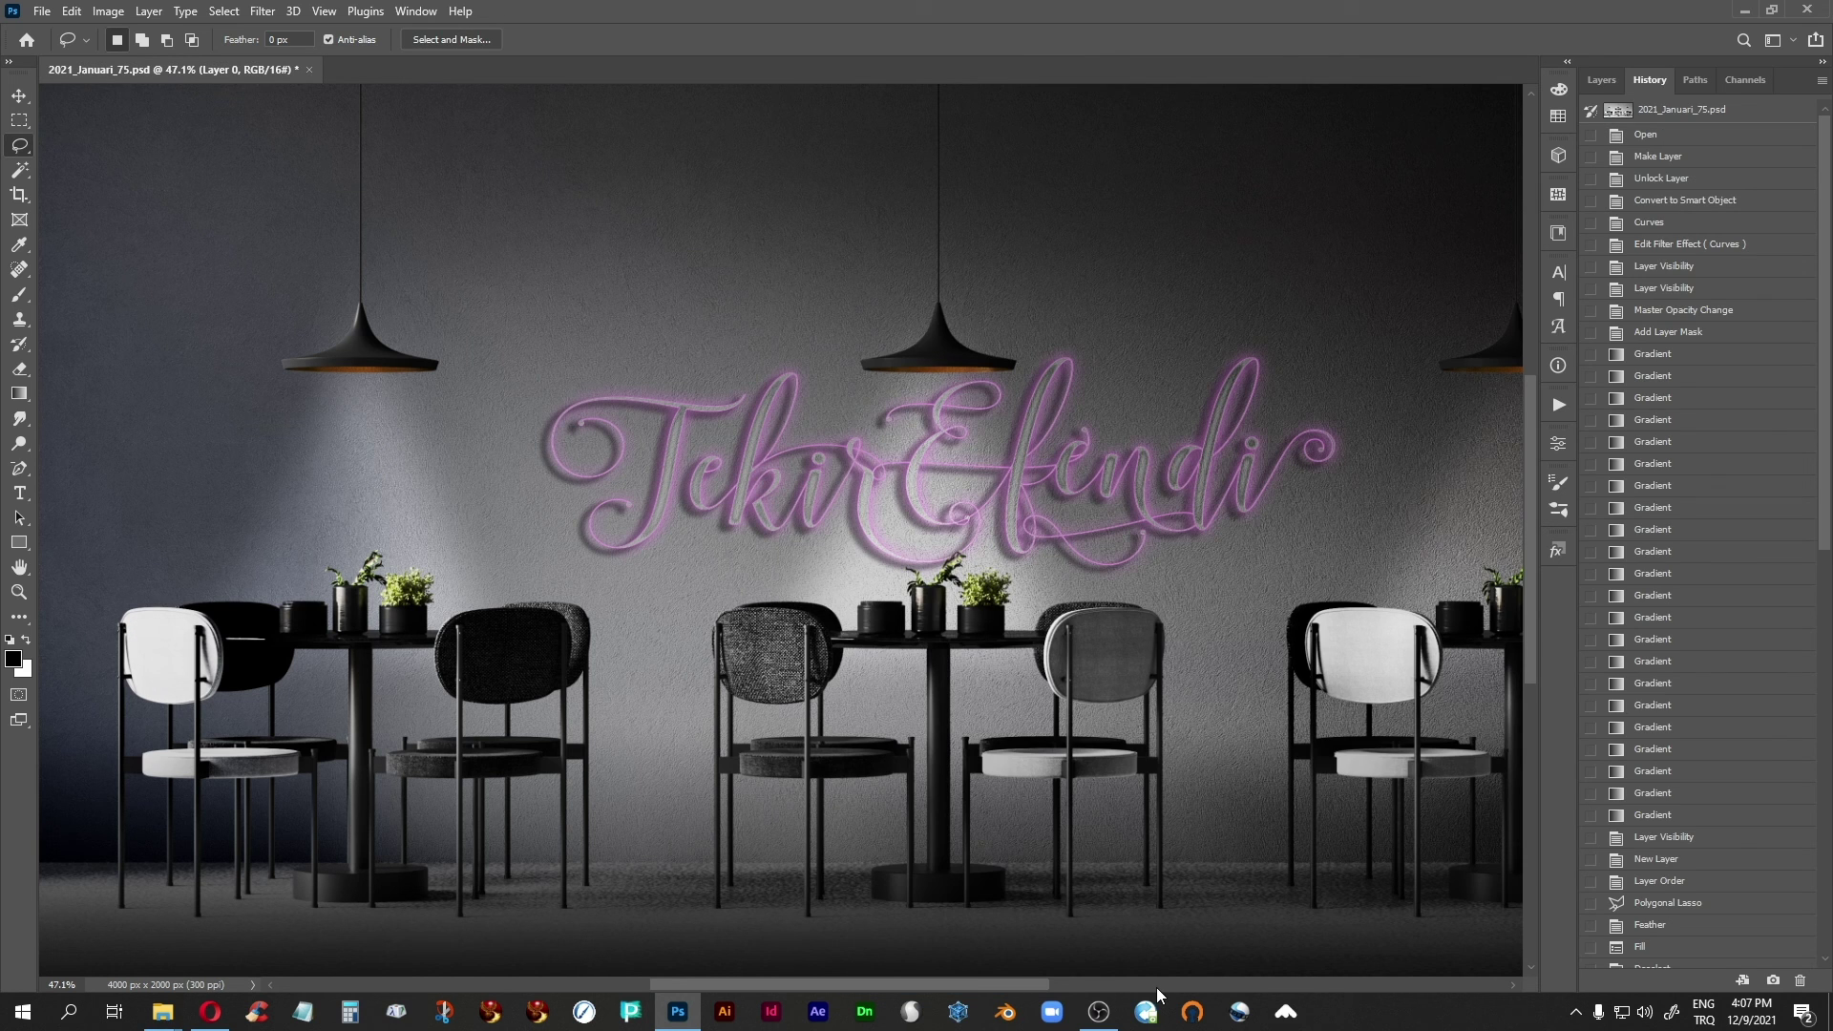
mouse_move(765, 649)
mouse_down()
mouse_move(684, 630)
mouse_move(725, 659)
mouse_move(670, 651)
mouse_up()
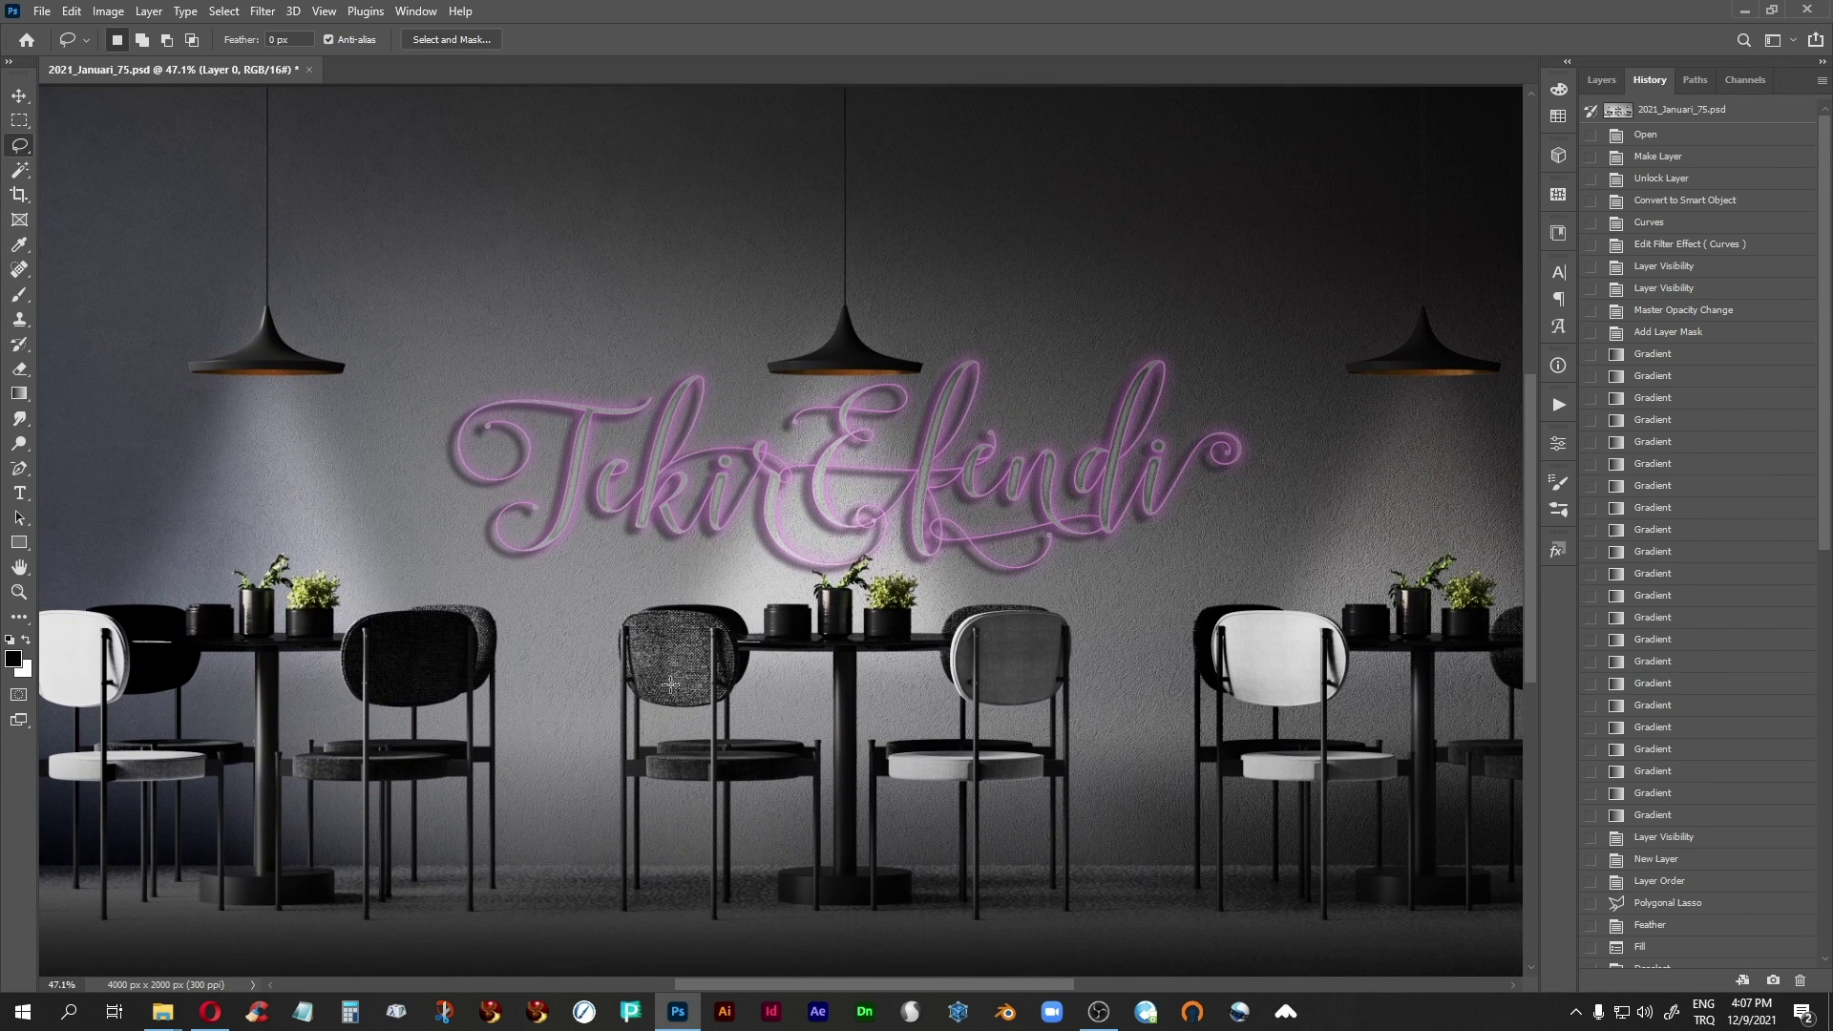